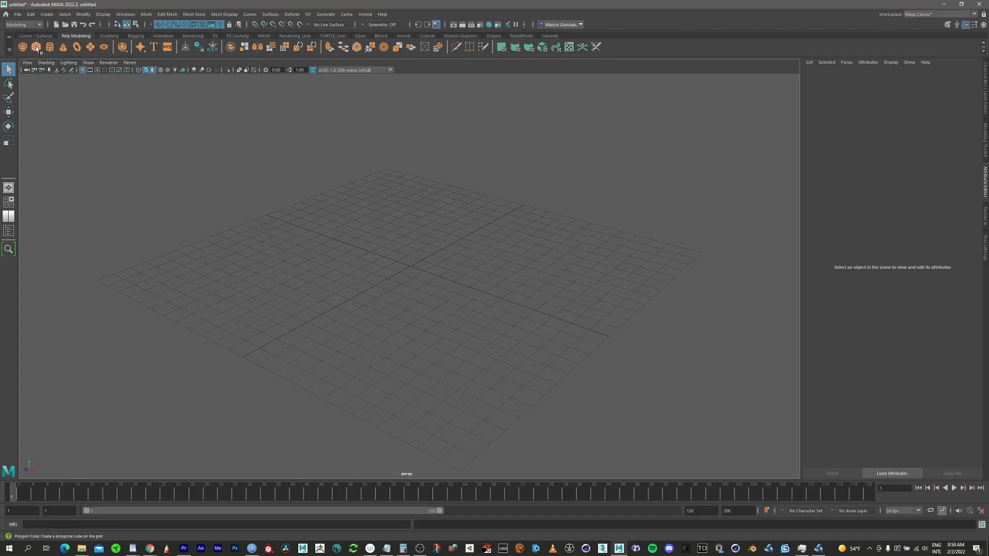
Step: Create a polygon cube at the centre of the grid
click(36, 47)
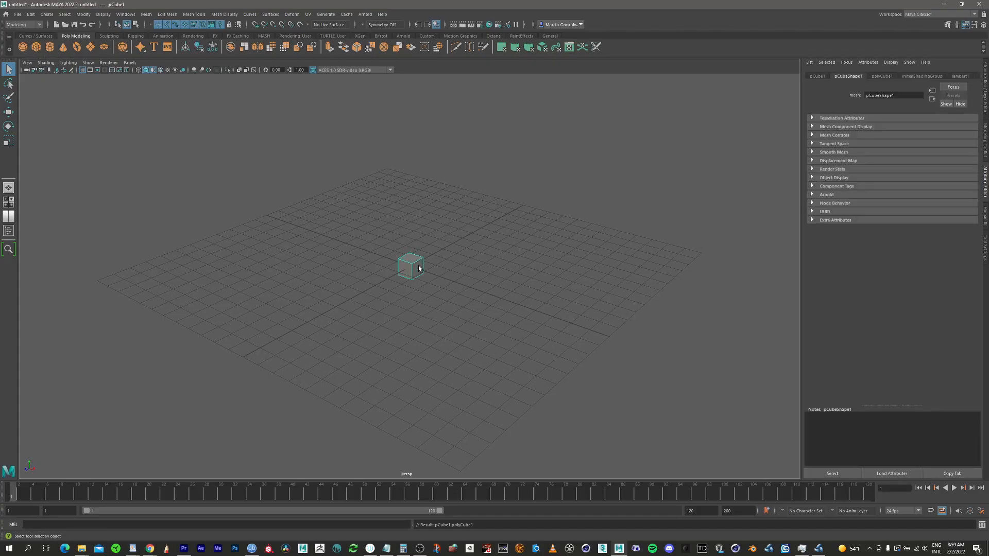
alt+right_drag(418, 269, 711, 185)
alt+middle_drag(402, 250, 405, 229)
alt+right_drag(452, 230, 600, 211)
alt+middle_drag(466, 240, 466, 263)
alt+right_drag(438, 230, 559, 211)
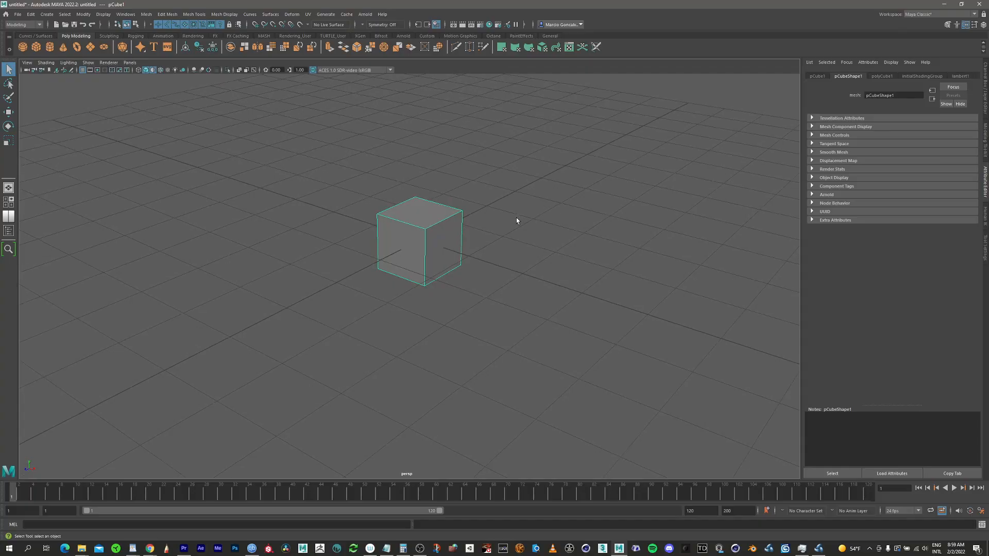
Step: Set the cube's width, height and depth subdivisions to 2
key(t)
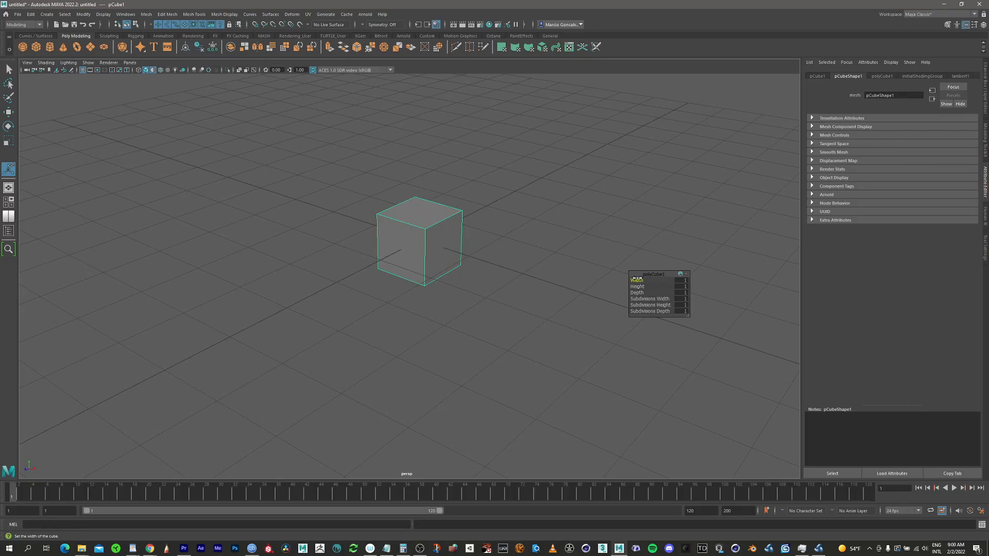
drag(647, 299, 648, 312)
key(q)
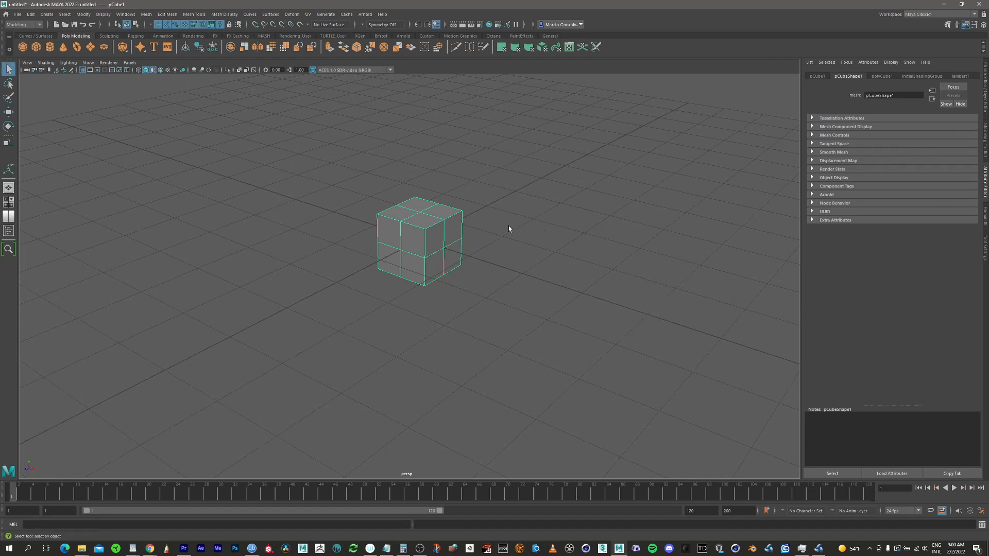
Step: Show the Modeling Toolkit and switch from the single perspective view to the four-view layout
click(948, 24)
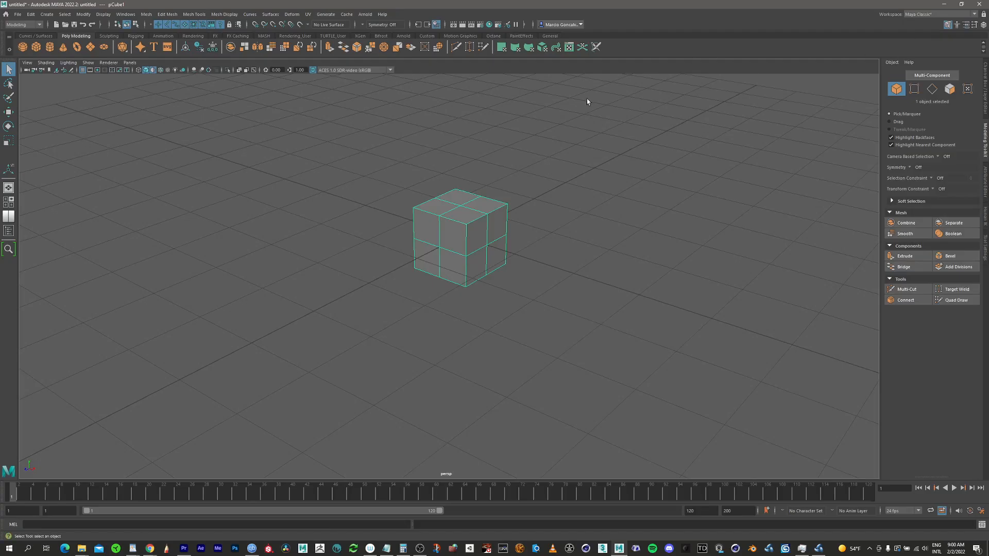
alt+middle_drag(515, 190, 536, 190)
alt+right_drag(536, 190, 534, 177)
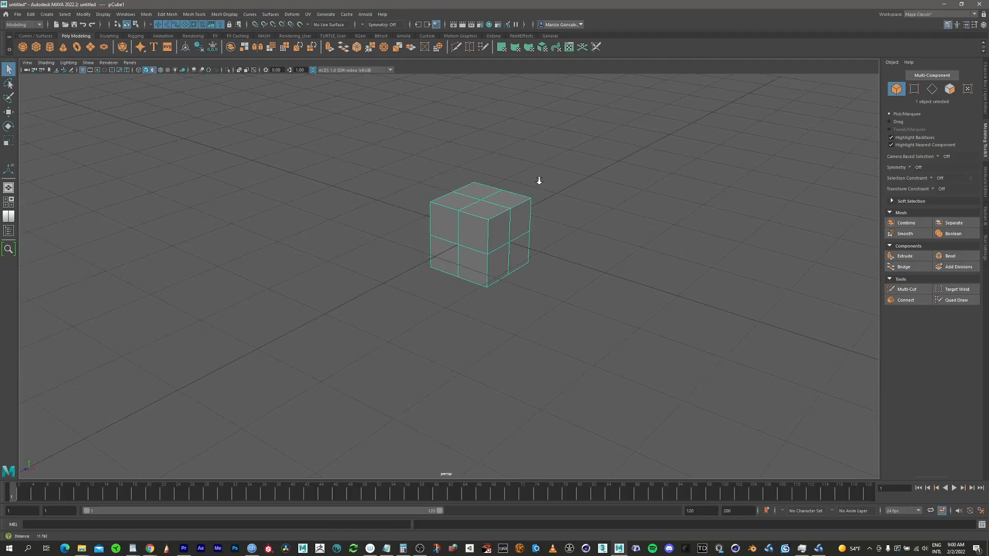
key(space)
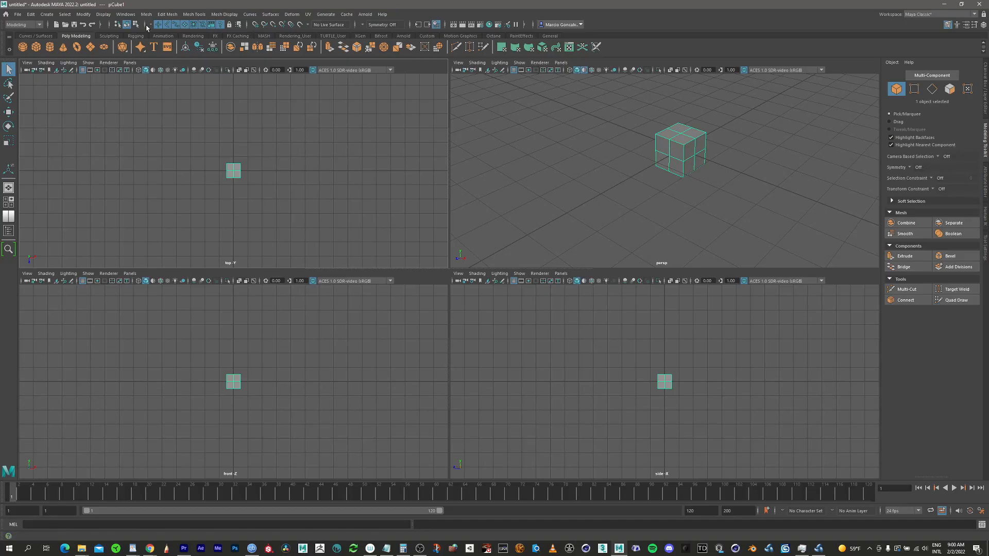
Step: Open the Selection category of the Preferences and place the window clear of the cube in the perspective view
click(124, 15)
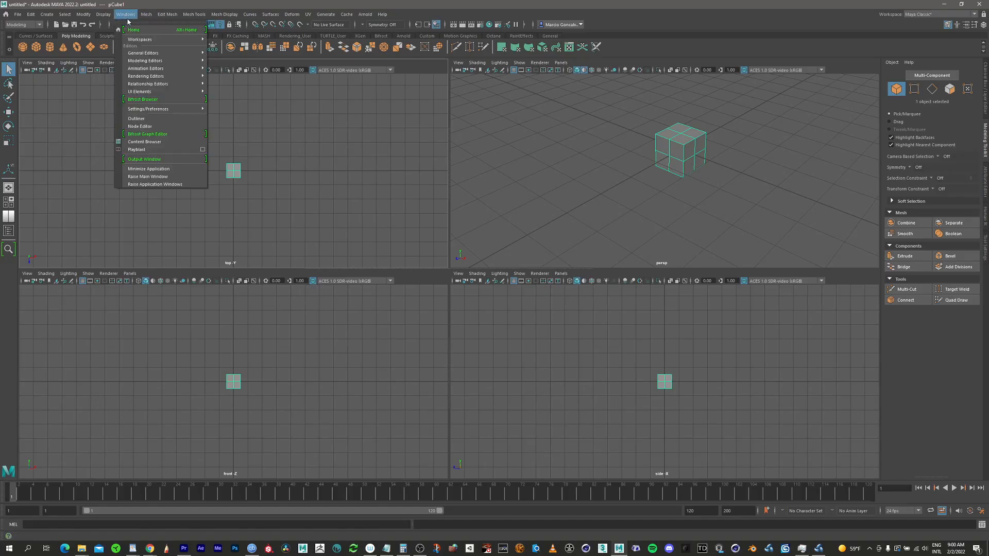
mouse_move(167, 110)
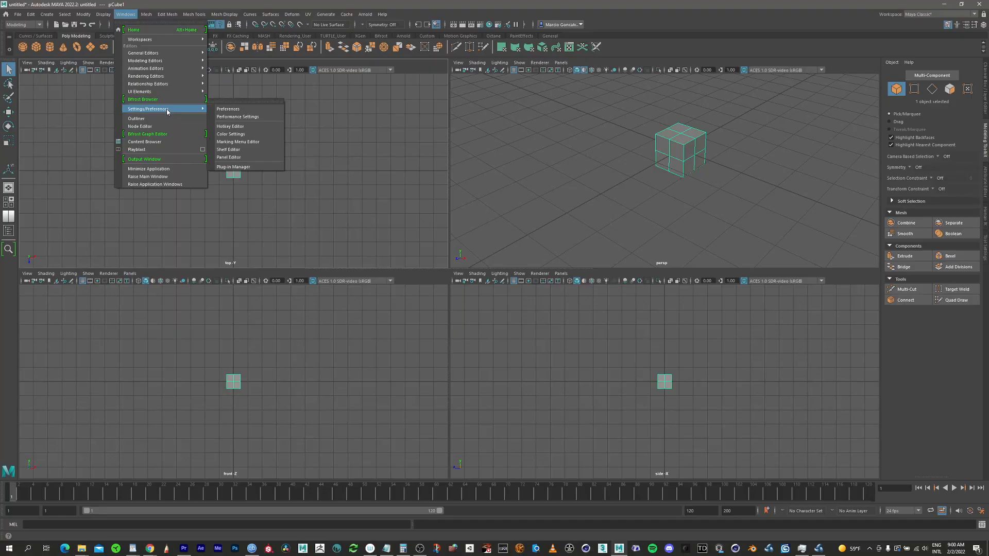
click(235, 110)
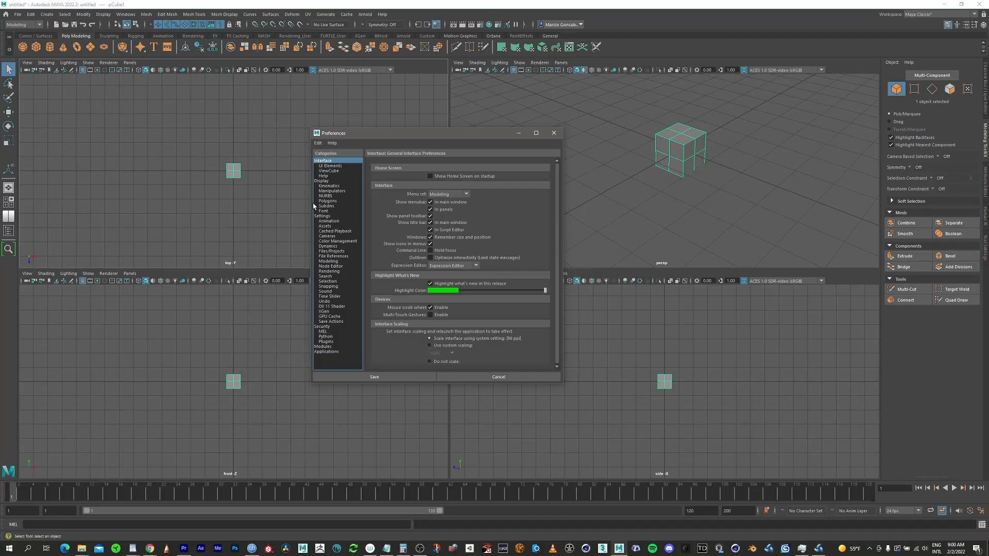
click(328, 281)
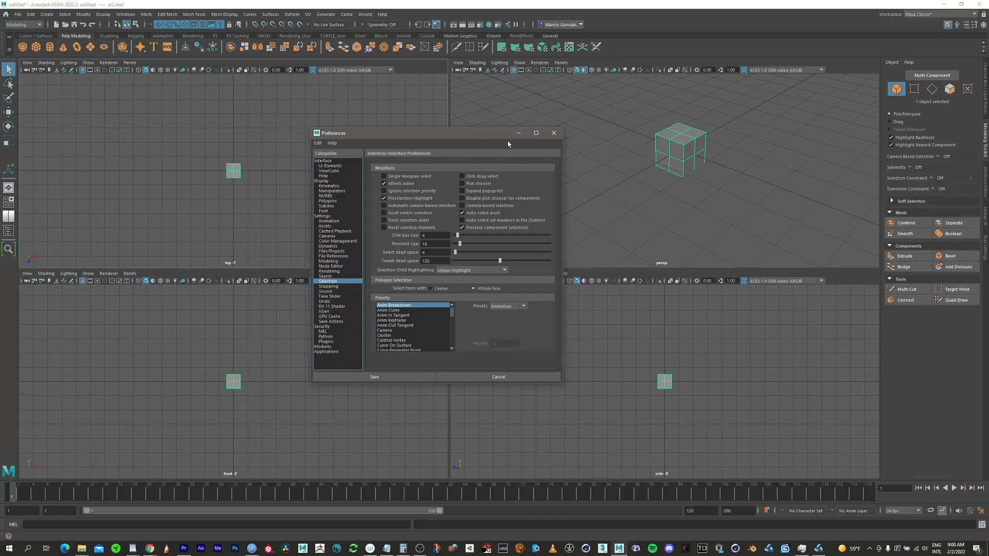
alt+middle_drag(633, 117, 643, 164)
alt+right_drag(629, 190, 754, 170)
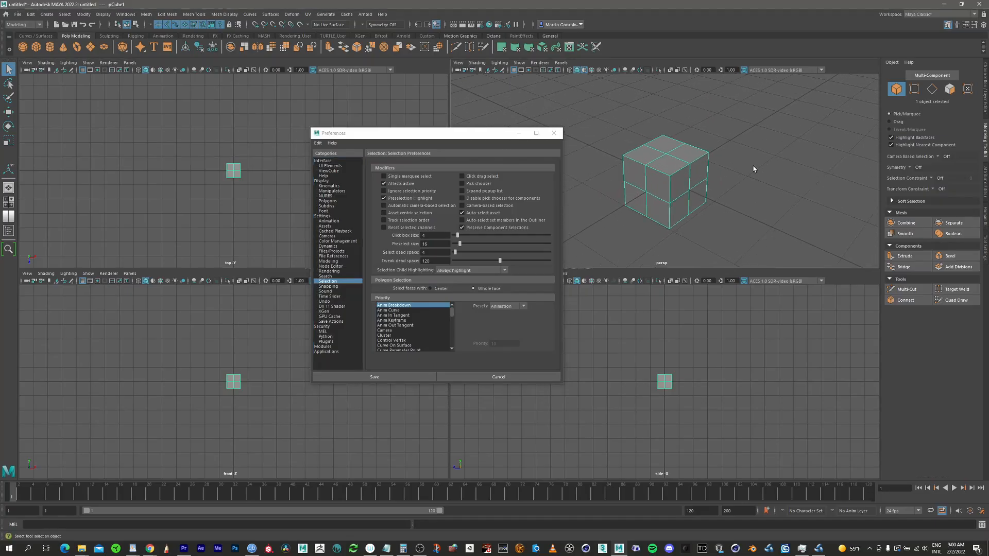
alt+middle_drag(689, 178, 766, 138)
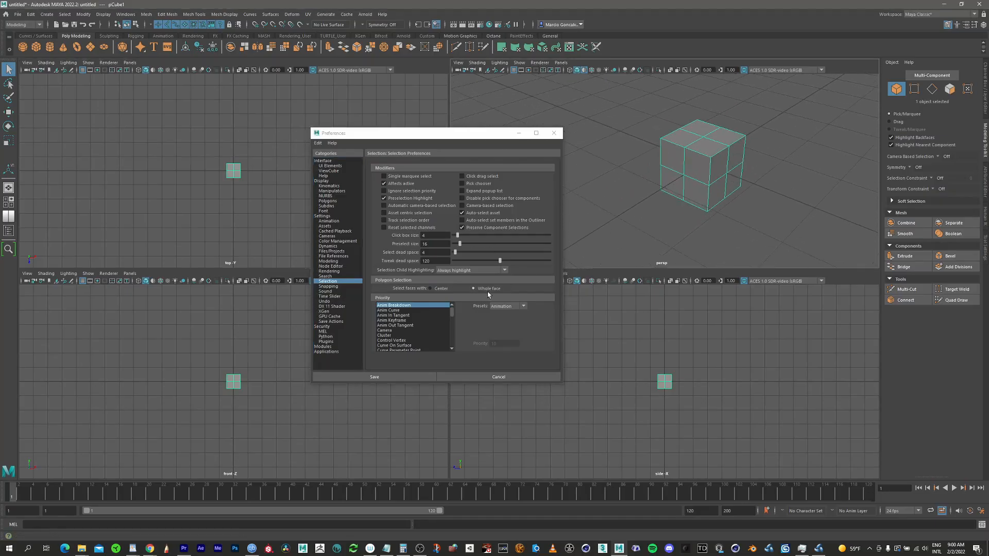
drag(480, 134, 452, 158)
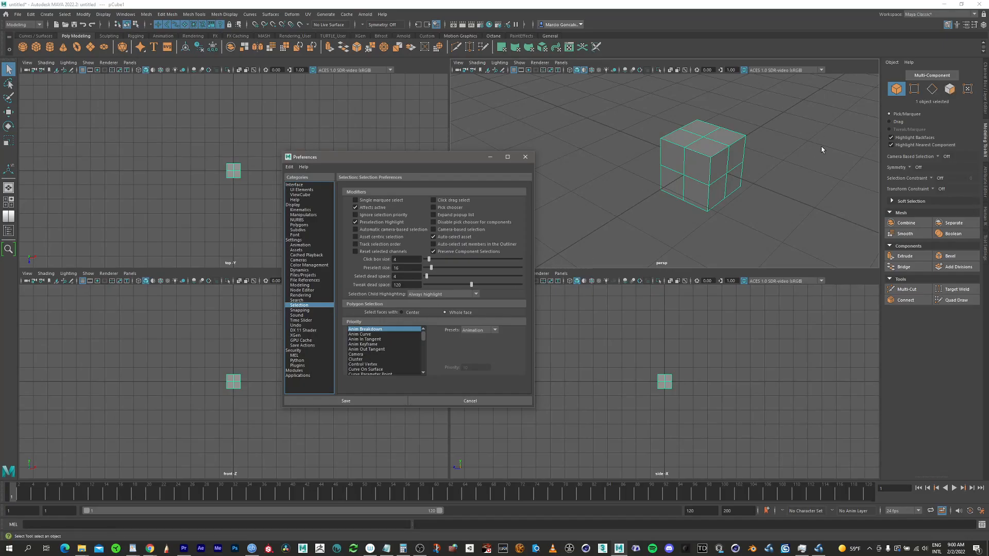
Step: Switch to face selection and select single faces on the cube's front and top sides one after another
key(F11)
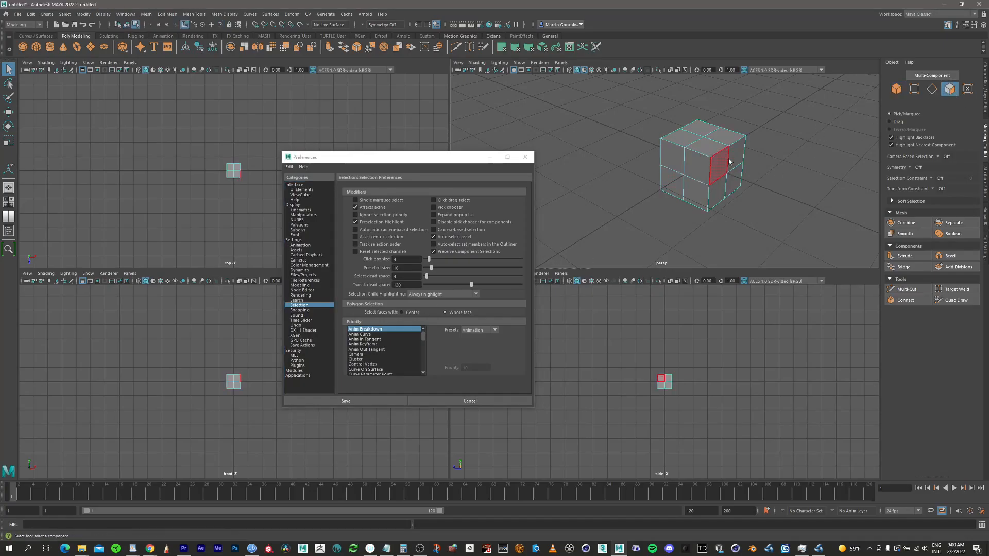
alt+right_drag(699, 185, 820, 153)
alt+drag(716, 188, 713, 218)
click(714, 220)
click(717, 171)
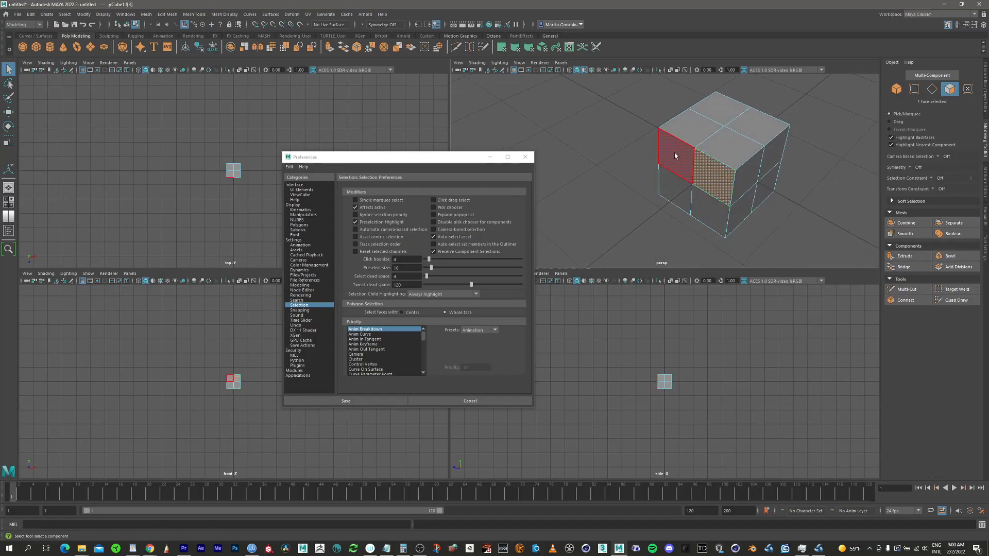
click(674, 154)
click(675, 187)
click(712, 209)
click(731, 137)
click(692, 127)
click(721, 111)
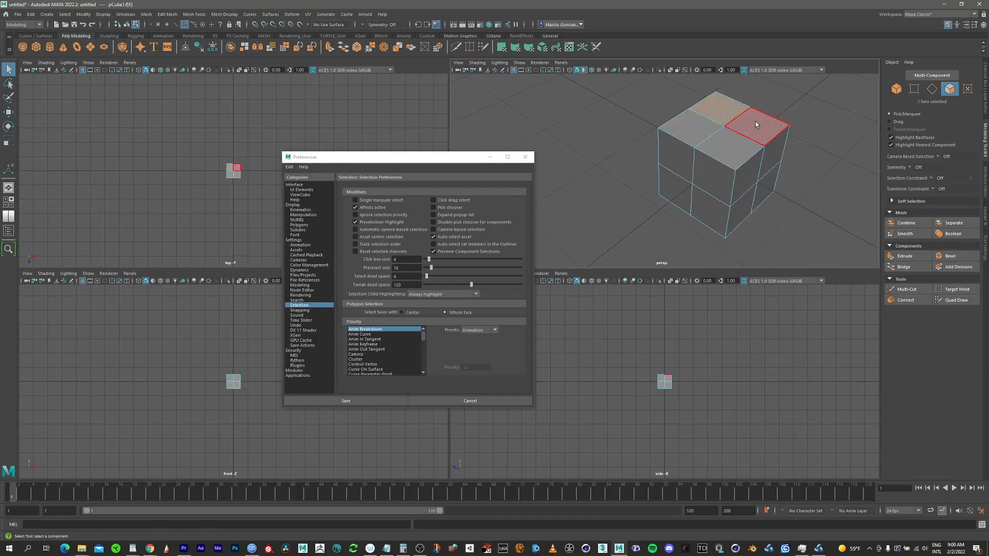
click(755, 124)
Step: Select all four faces on the cube's front side in the perspective view
alt+drag(750, 160, 642, 165)
alt+right_drag(192, 179, 489, 90)
alt+middle_drag(201, 170, 184, 148)
alt+right_drag(184, 149, 371, 120)
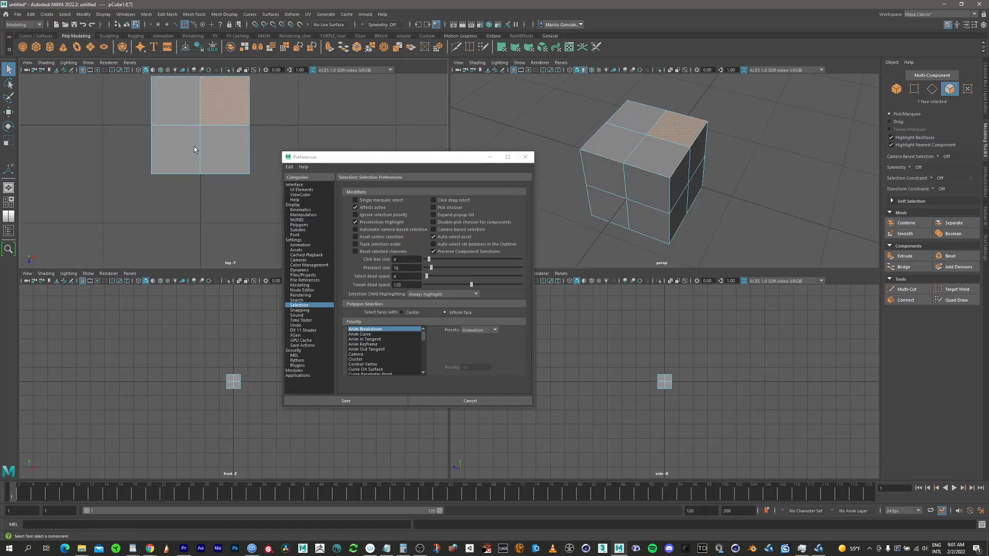
alt+middle_drag(194, 148, 187, 172)
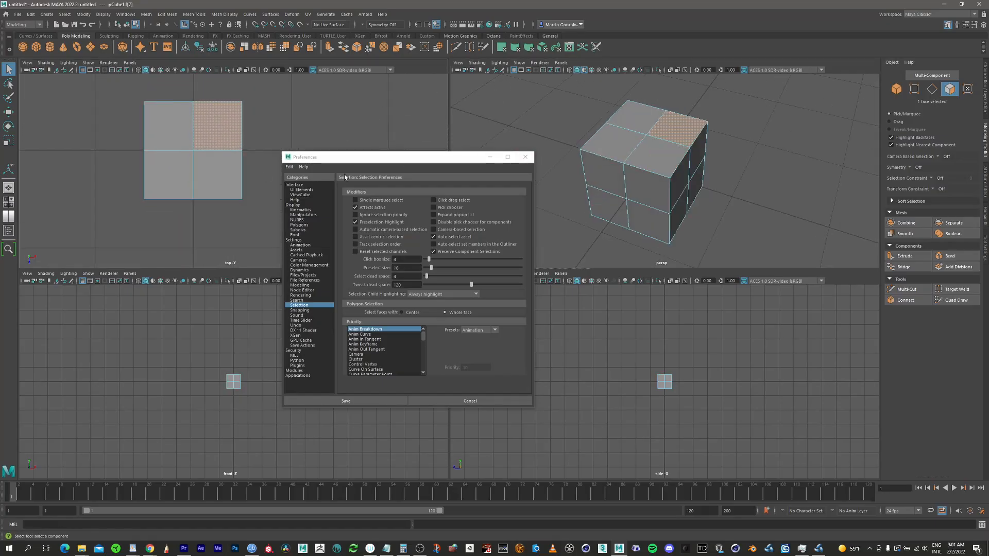
click(654, 189)
shift+click(610, 182)
shift+click(613, 207)
shift+click(643, 202)
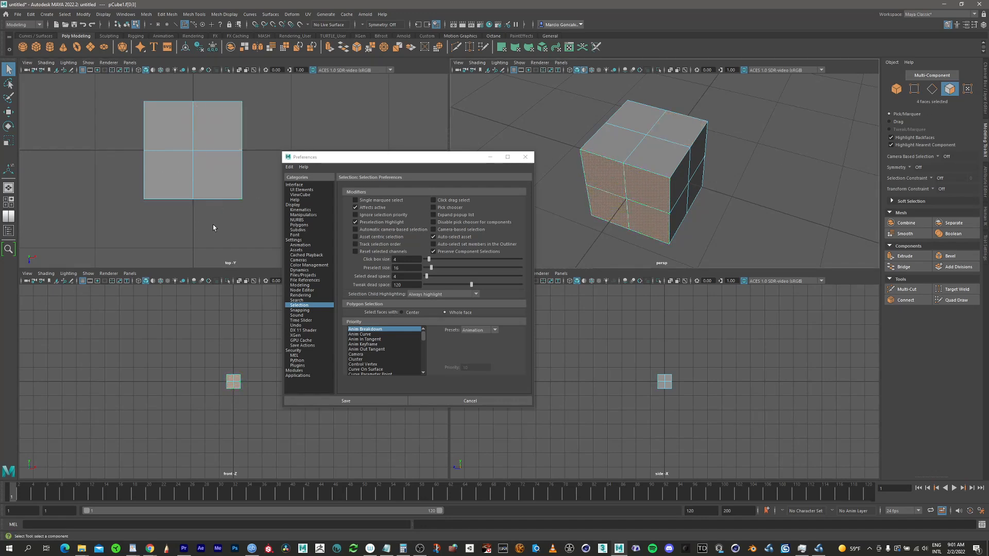
Step: Clear the selection and marquee-select the cube's faces across its front edge in the top view
click(99, 194)
drag(175, 229, 271, 226)
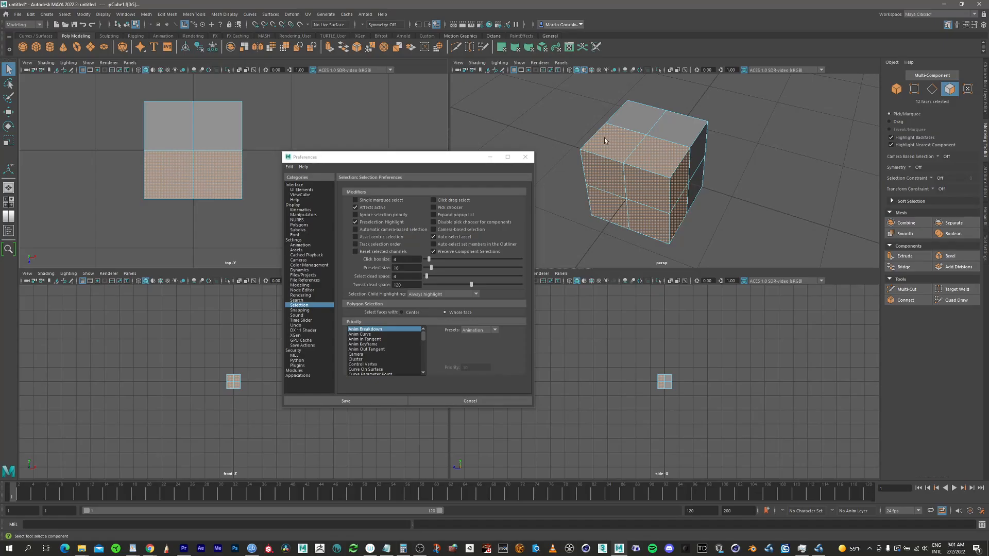
alt+drag(683, 193, 626, 116)
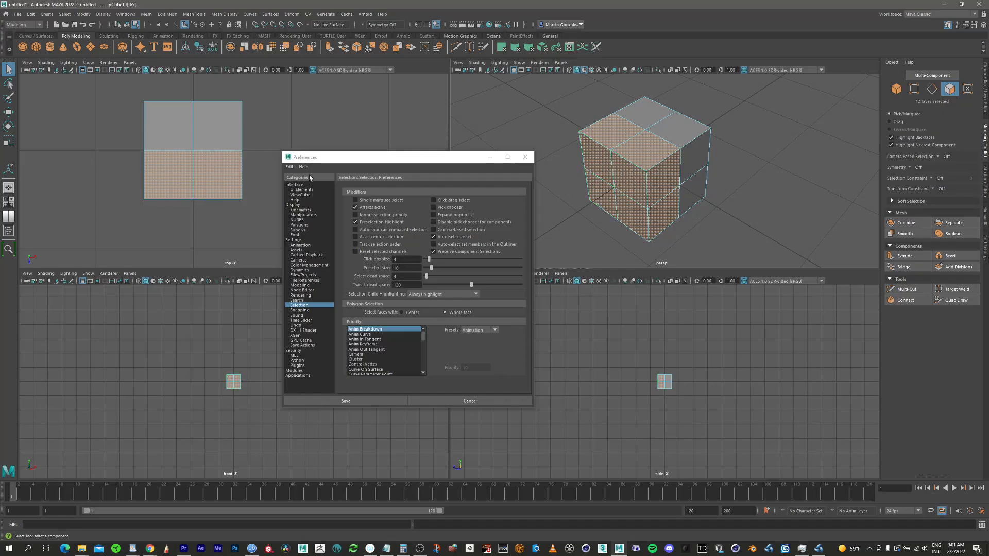
Step: Replace the selection with only the four faces on the cube's front side
click(602, 172)
shift+click(629, 180)
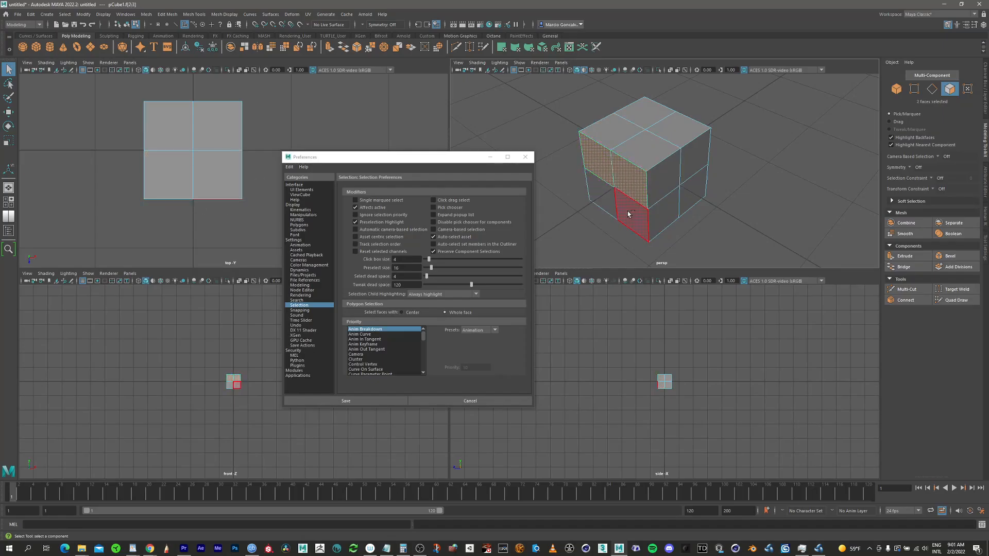
shift+click(628, 214)
shift+click(603, 199)
Step: Set polygon faces to be selected with Center and save the preferences
click(402, 312)
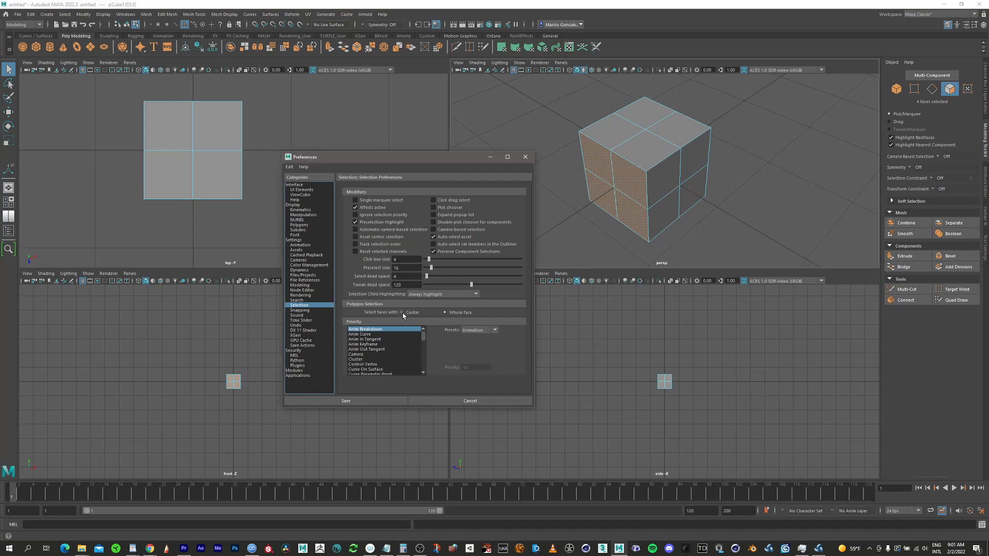
click(372, 401)
click(562, 172)
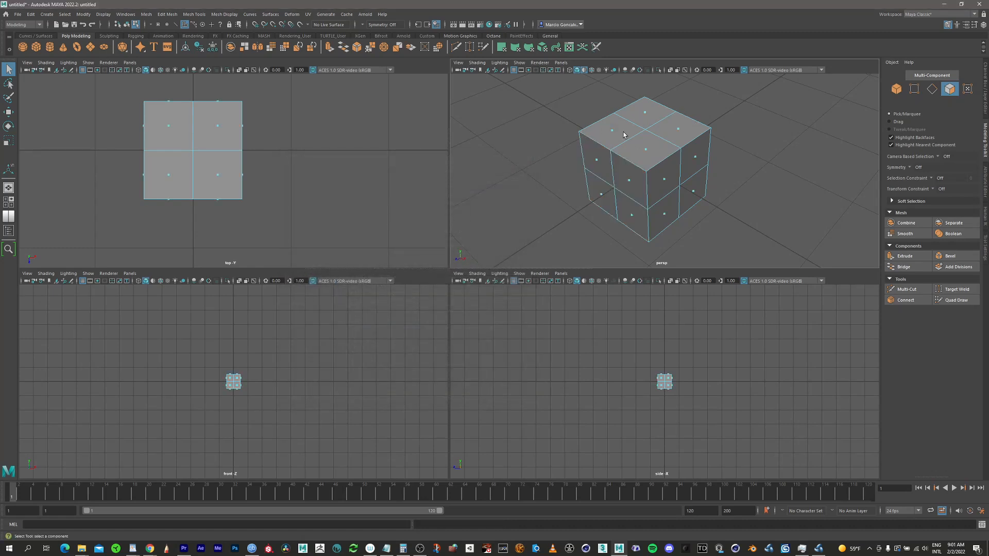
Step: Marquee-select only the four front-side faces in the top view by enclosing just the centre points along the front edge
alt+right_drag(641, 123, 641, 146)
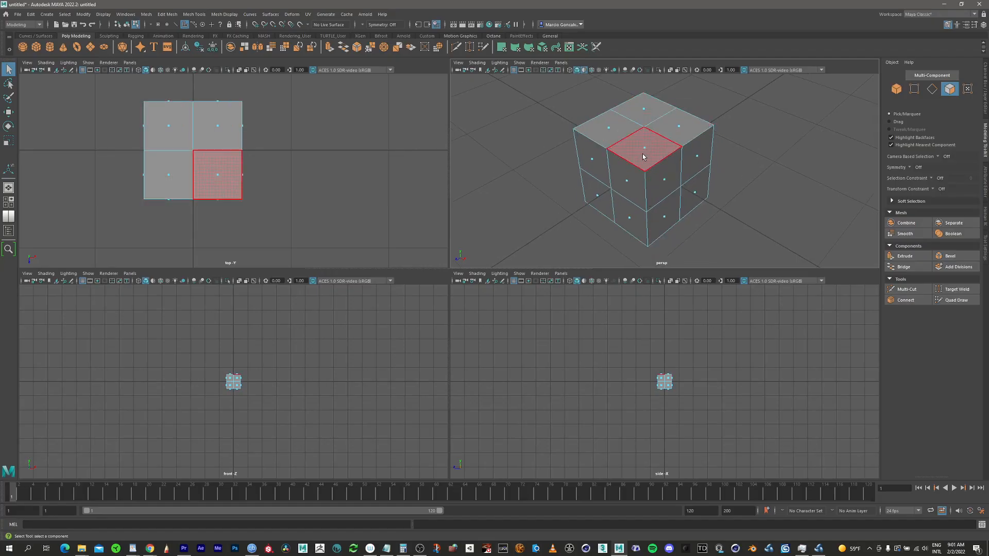
alt+right_drag(711, 115, 734, 144)
alt+middle_drag(756, 135, 756, 164)
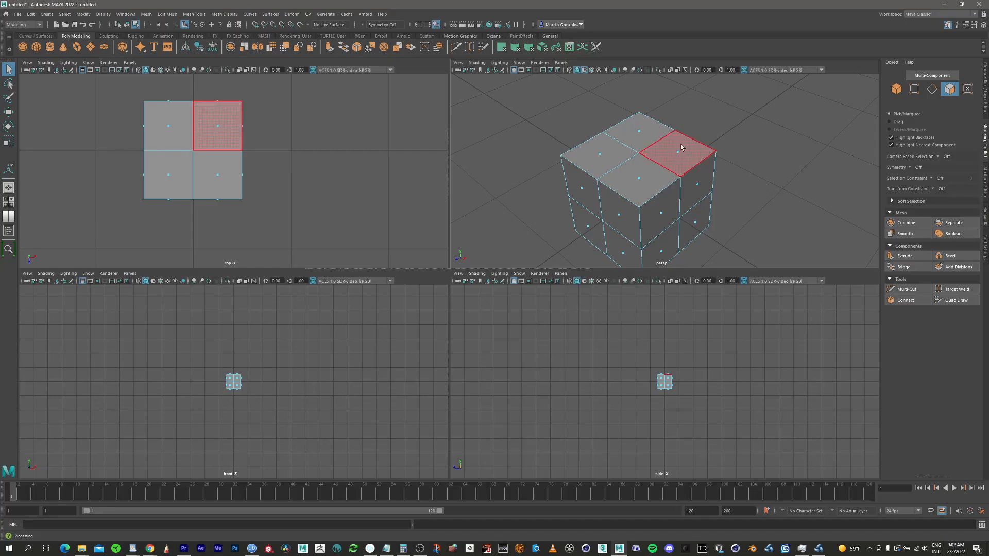
alt+middle_drag(648, 194, 677, 166)
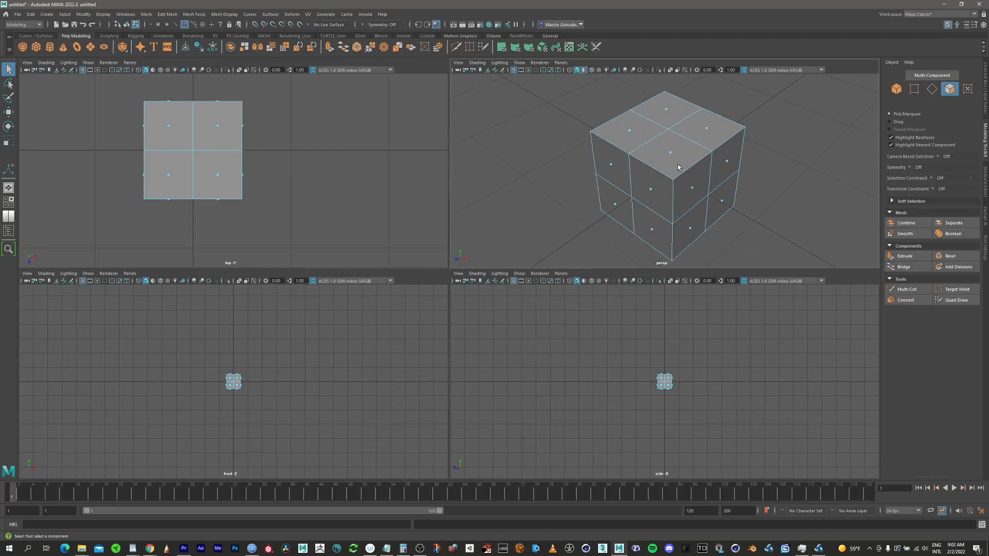
mouse_move(675, 157)
alt+right_down()
mouse_move(666, 199)
mouse_move(676, 139)
alt+right_up()
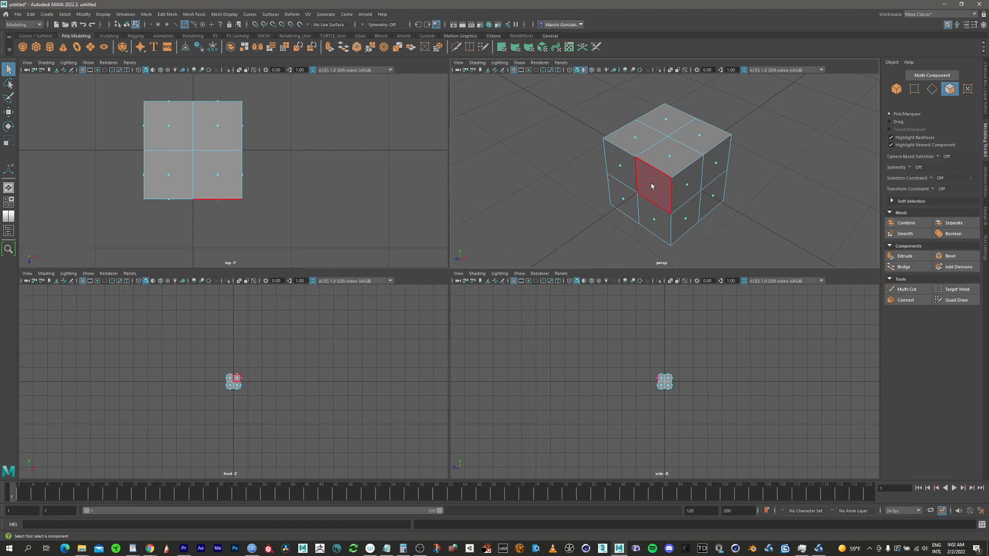
alt+middle_drag(668, 155, 663, 157)
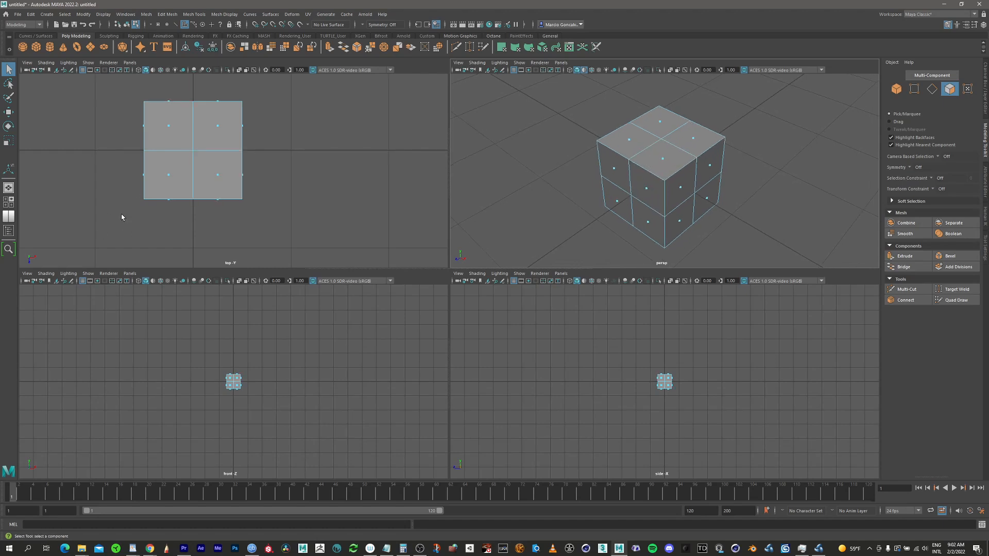
alt+middle_drag(277, 180, 290, 179)
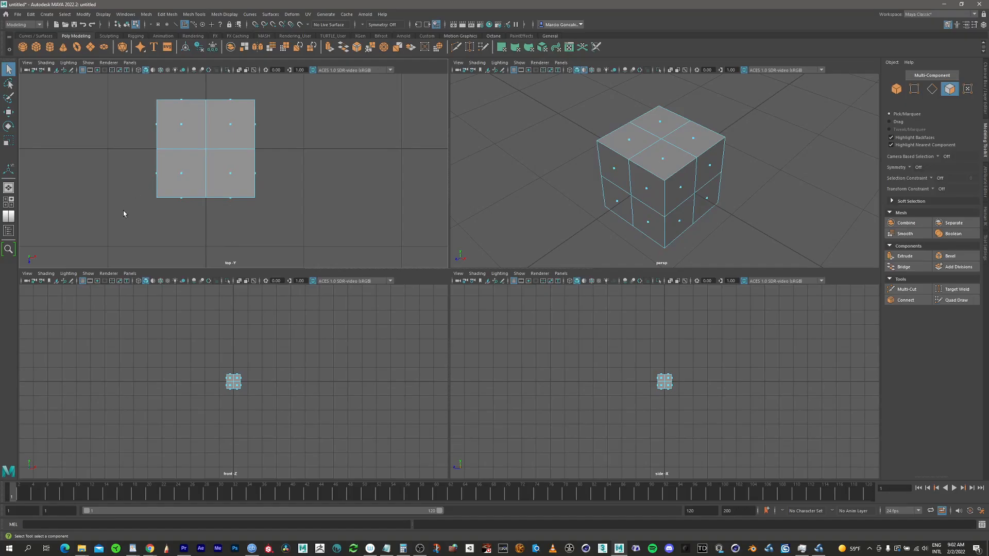
drag(119, 236, 162, 206)
drag(163, 207, 301, 195)
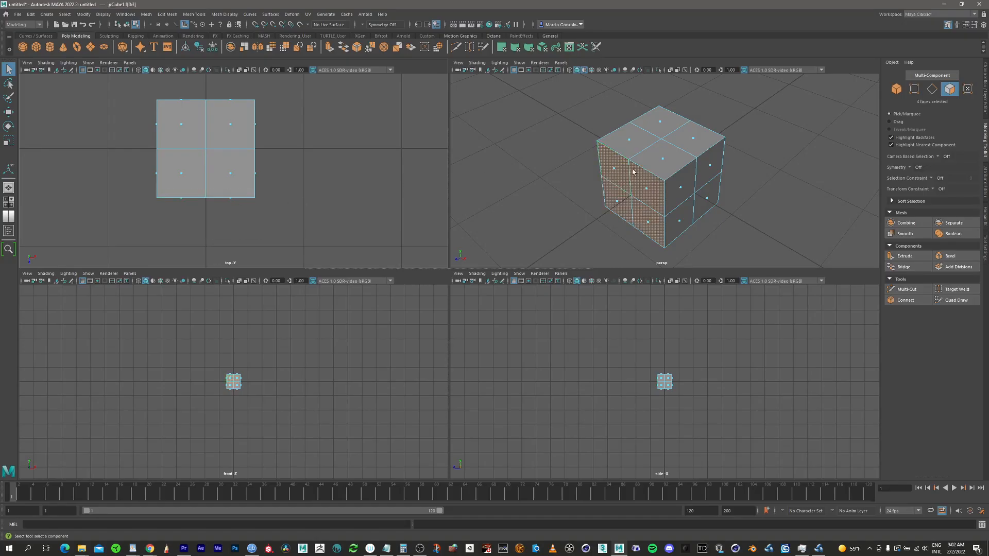
Step: Marquee-select the front half of the cube in the top view, enclosing the centre points of the front row of top faces
alt+drag(619, 205, 645, 198)
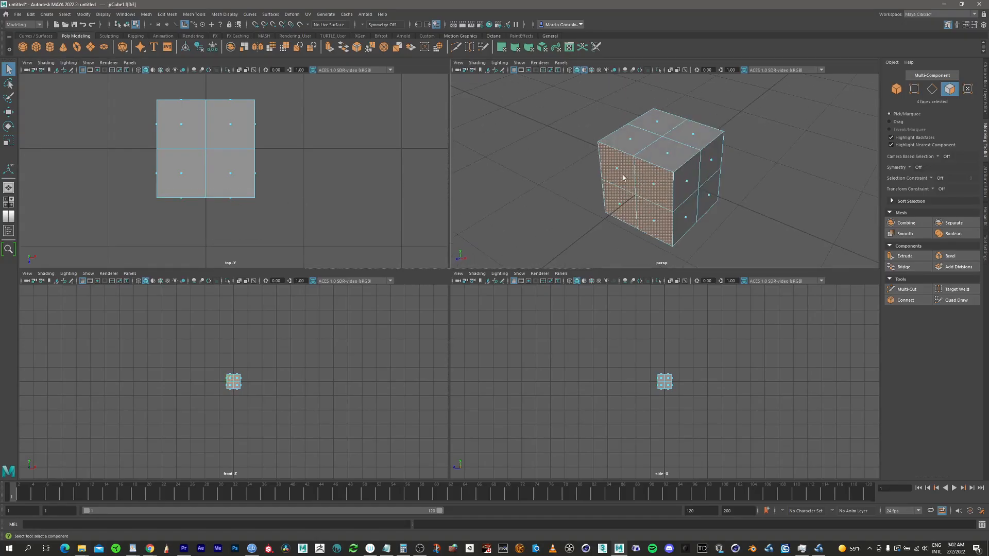
alt+right_drag(622, 176, 645, 189)
alt+middle_drag(622, 178, 620, 164)
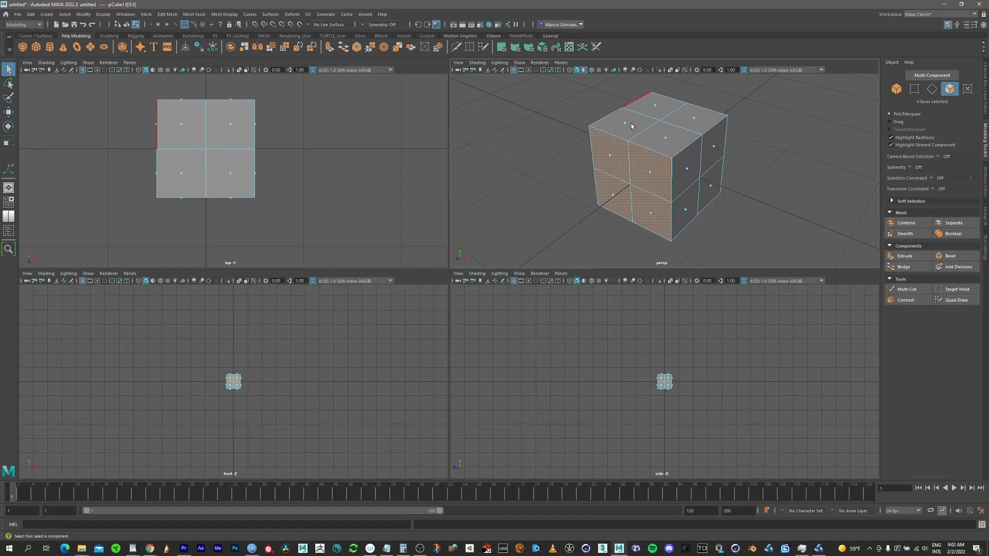
drag(119, 229, 304, 161)
alt+drag(698, 164, 672, 182)
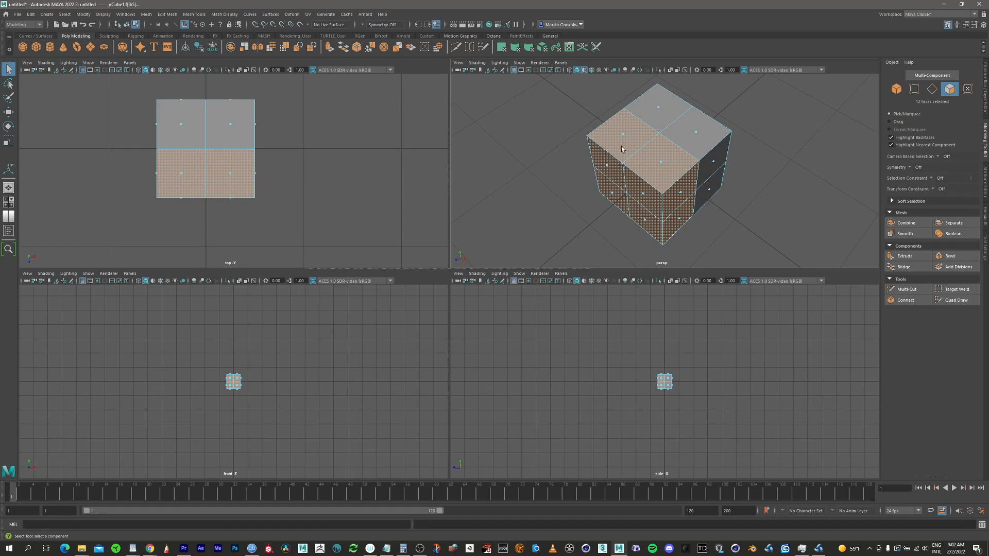
Step: Select individual faces one at a time on the cube's two visible sides in the perspective view by their centre points
mouse_move(624, 150)
alt+right_down()
mouse_move(638, 145)
mouse_move(624, 235)
mouse_move(637, 154)
alt+right_up()
mouse_move(630, 185)
alt+mouse_down()
mouse_move(675, 167)
mouse_move(629, 178)
alt+mouse_up()
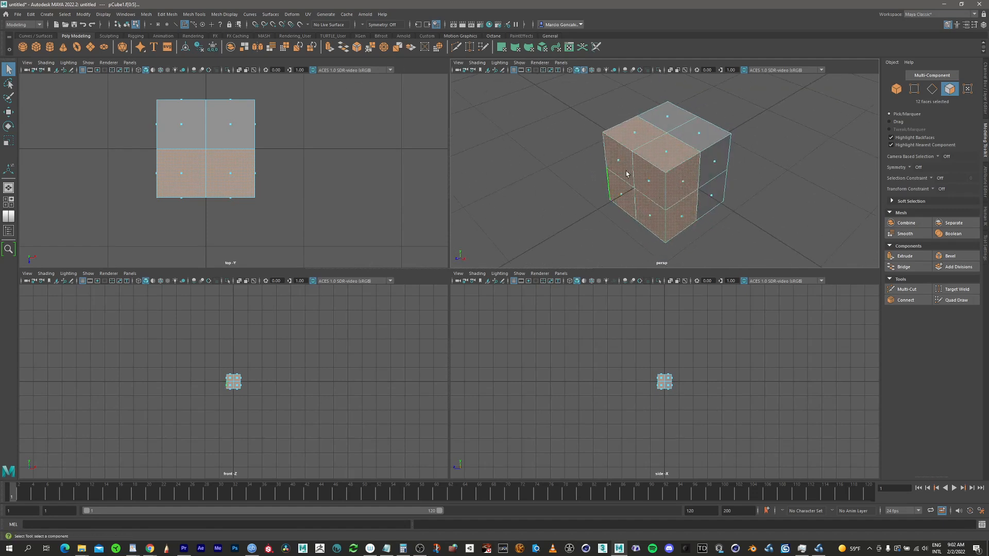
click(649, 181)
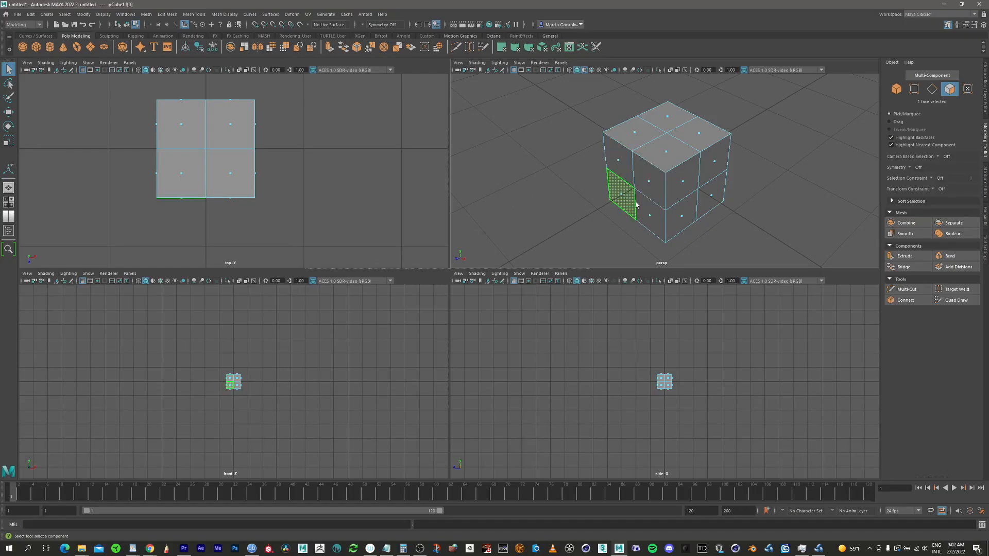
click(685, 181)
click(681, 215)
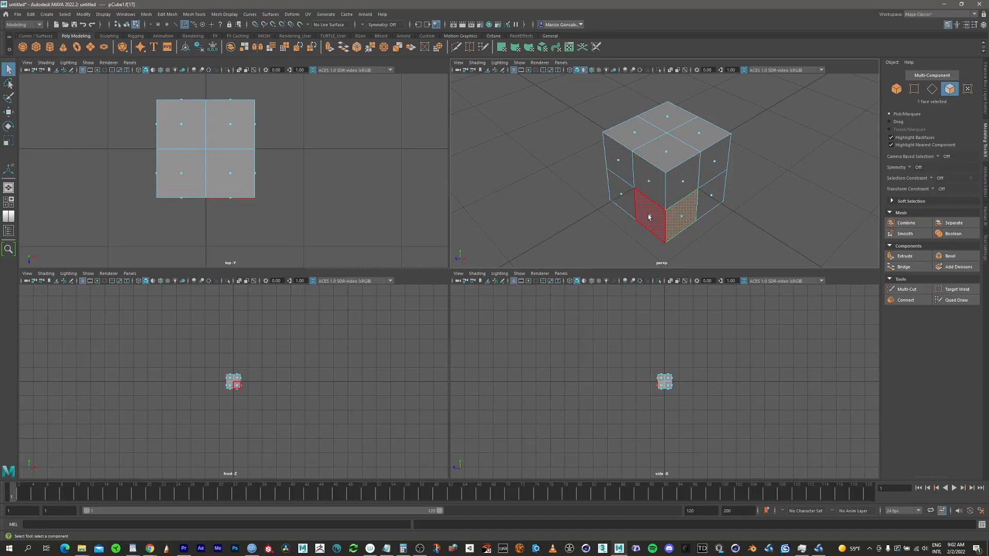
click(649, 215)
click(620, 193)
click(619, 160)
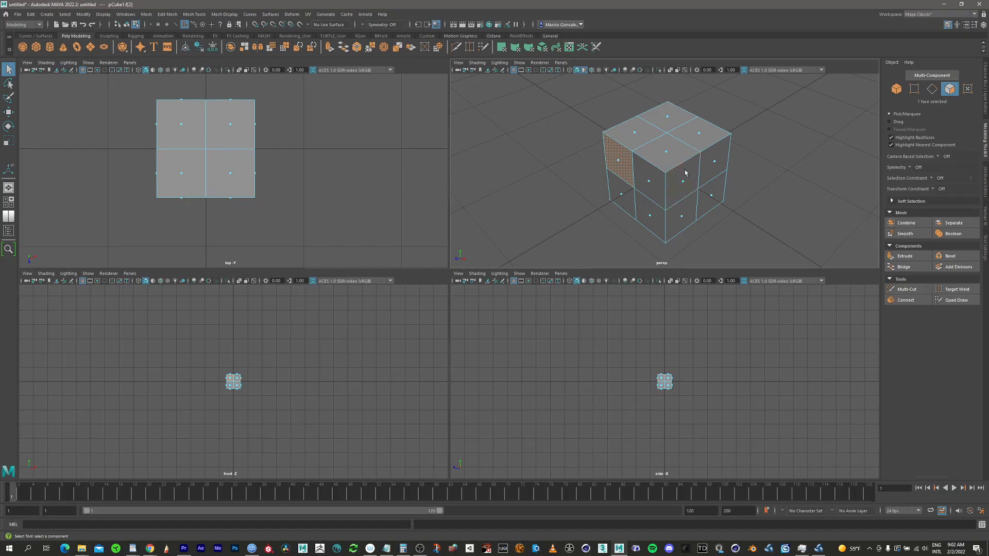
alt+middle_drag(670, 178, 608, 187)
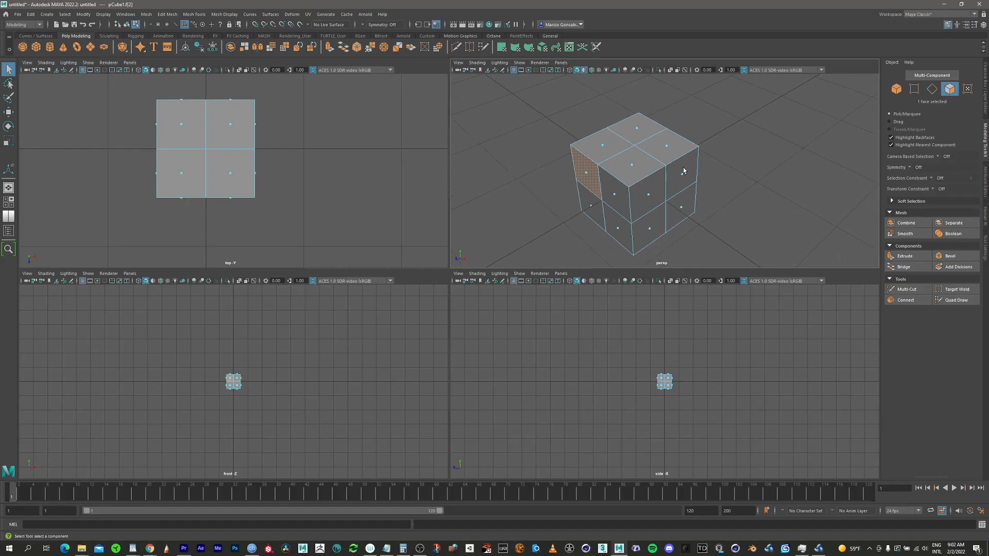
alt+drag(665, 179, 657, 182)
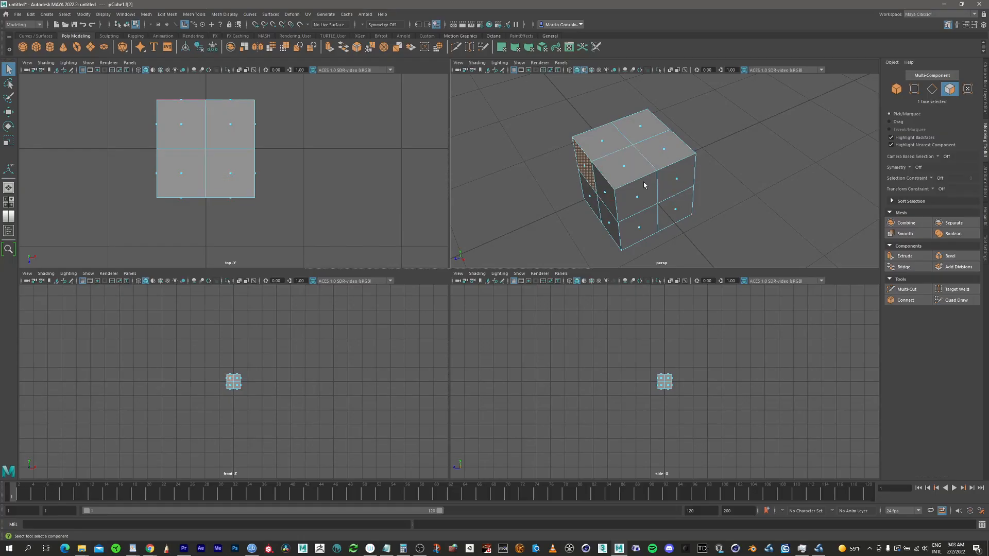
Step: Switch to vertex selection and marquee-select the vertices at all four corners of the cube in the top view
key(space)
key(space)
alt+middle_drag(234, 173, 331, 194)
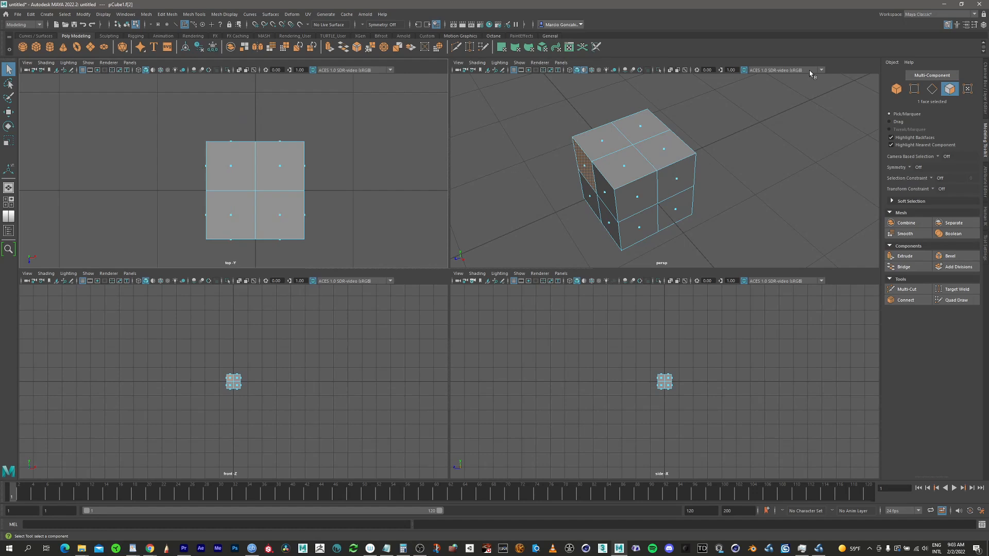
click(915, 91)
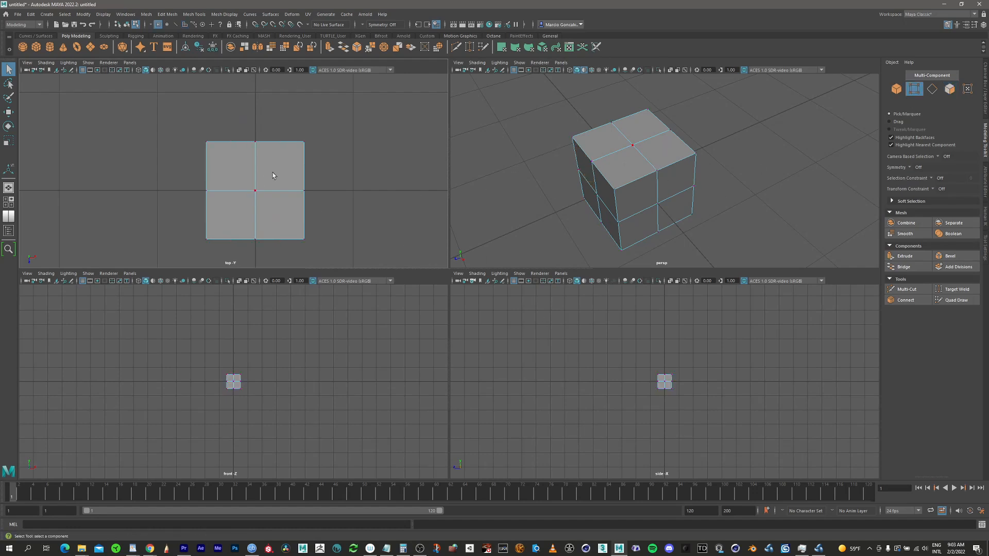
alt+middle_drag(269, 172, 306, 138)
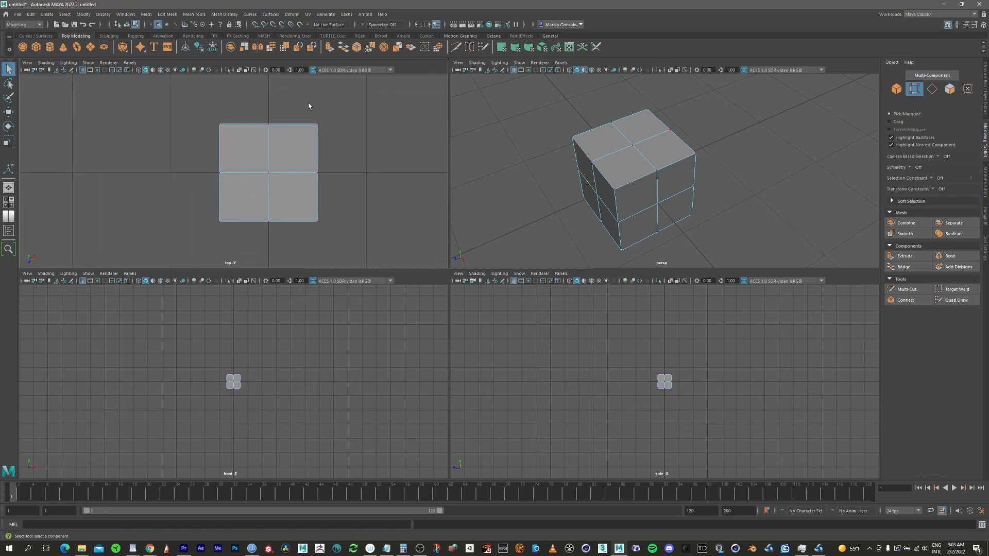
drag(302, 108, 341, 158)
shift+drag(204, 200, 247, 260)
shift+drag(296, 201, 345, 258)
Step: Try moving the corner vertices slightly within the top-view plane, and undo the move
key(e)
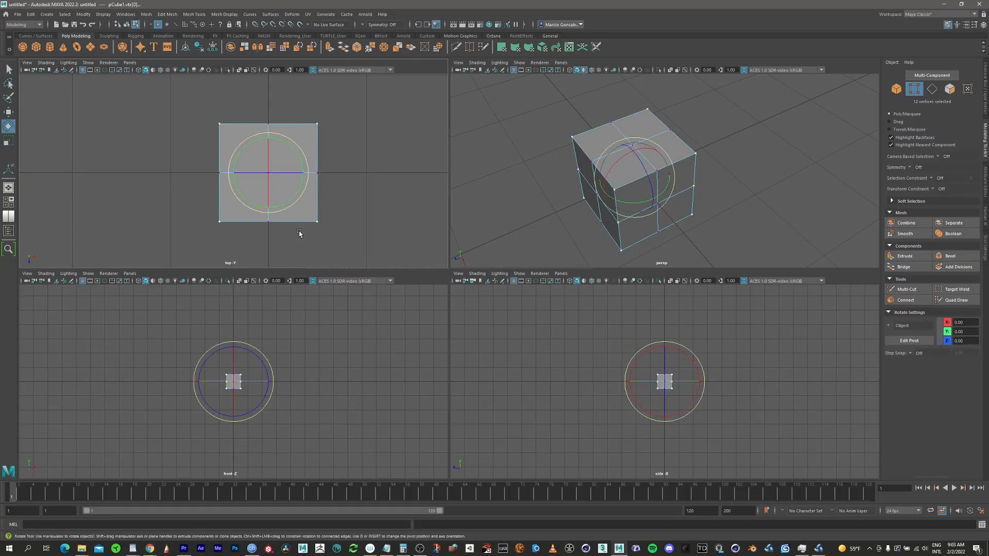
key(w)
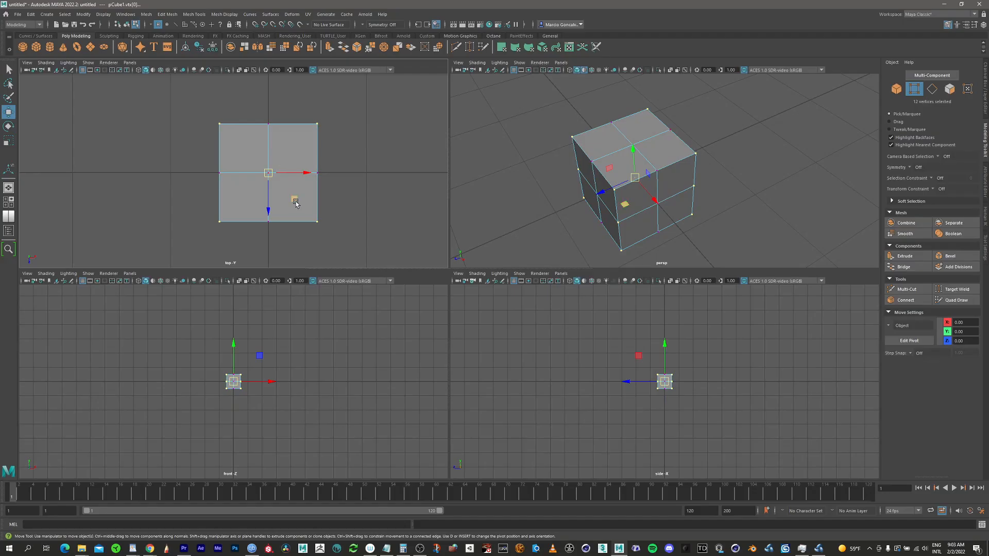
drag(295, 200, 289, 205)
key(ctrl+z)
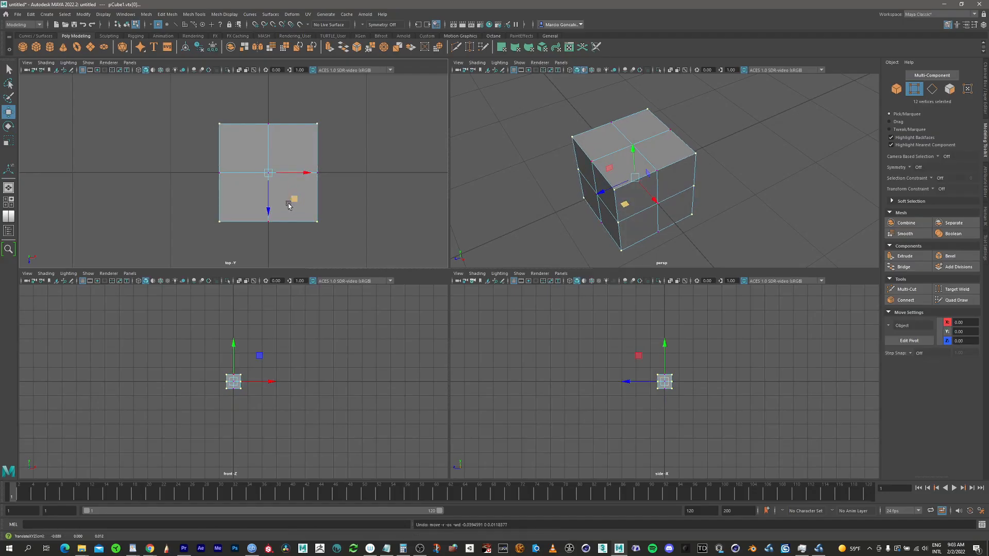
Step: Try scaling the corner vertices uniformly inward on all axes, inspect the shape in perspective, and undo the scaling
key(e)
key(r)
drag(268, 173, 247, 190)
mouse_move(665, 166)
alt+mouse_down()
mouse_move(651, 181)
mouse_move(656, 172)
alt+mouse_up()
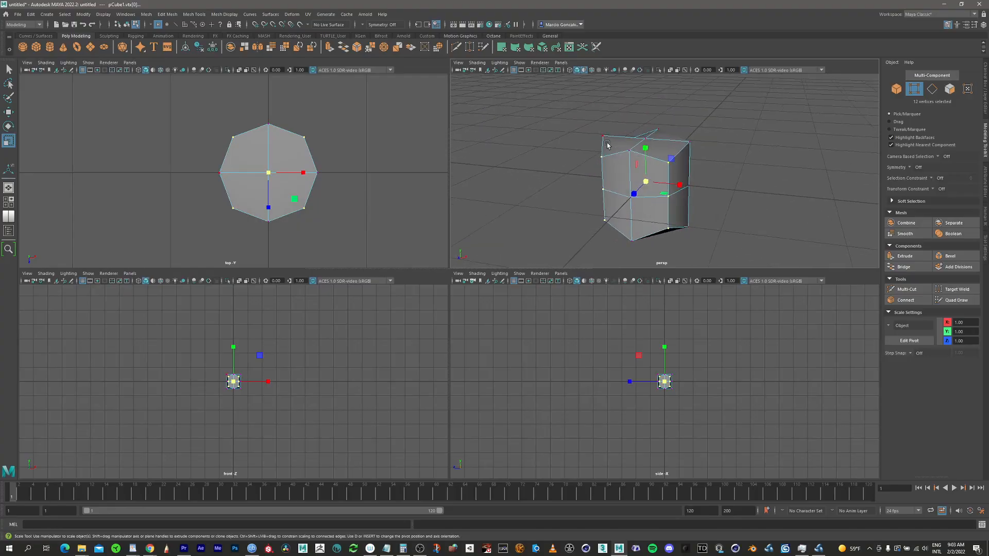
alt+drag(642, 212, 649, 222)
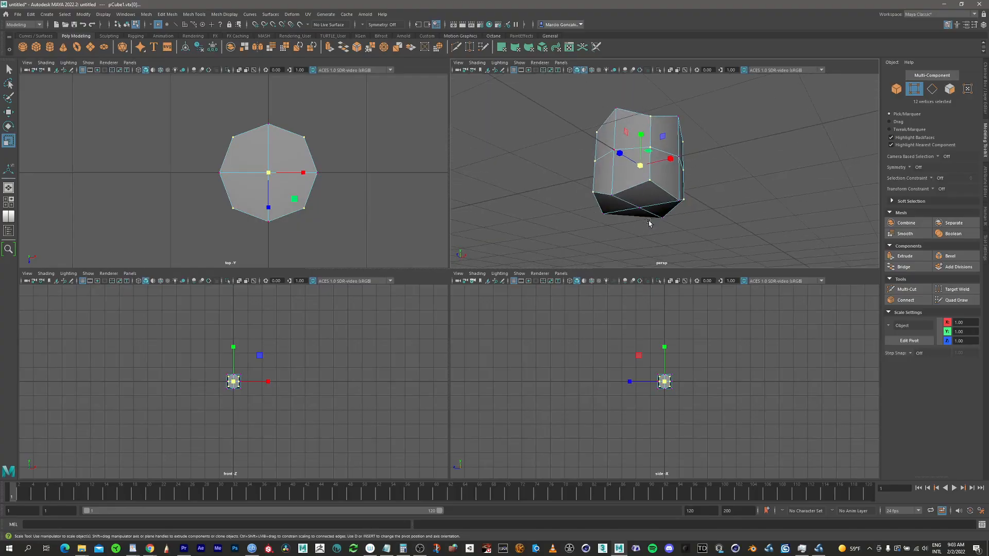
key(ctrl+z)
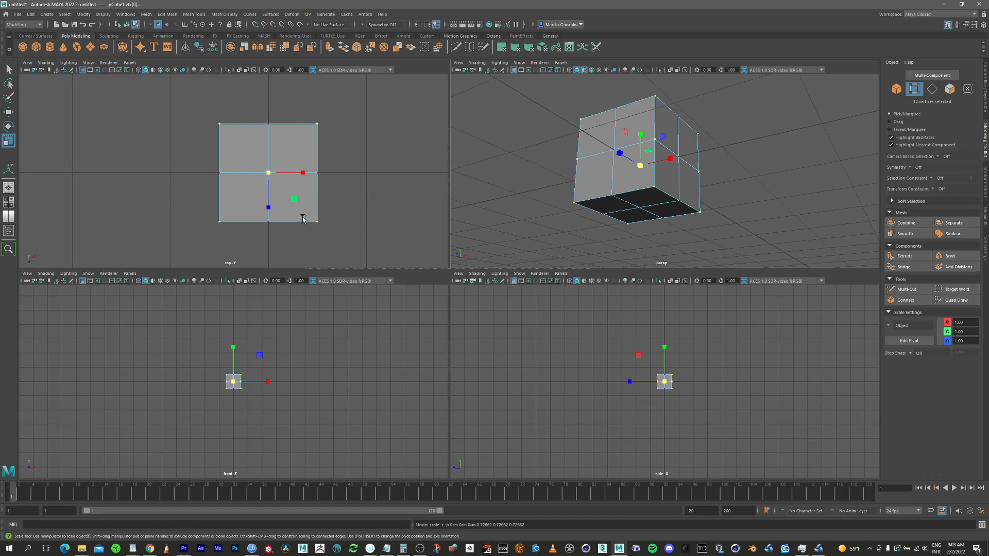
Step: Scale the corner vertices inward only in the horizontal XZ plane so the cube gets an octagonal outline
alt+drag(309, 161, 295, 196)
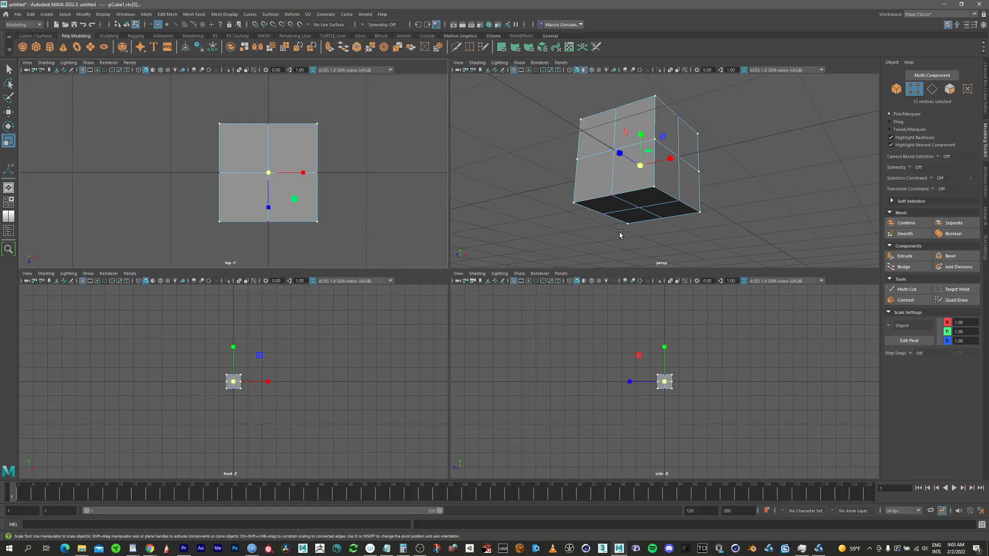
drag(296, 201, 289, 202)
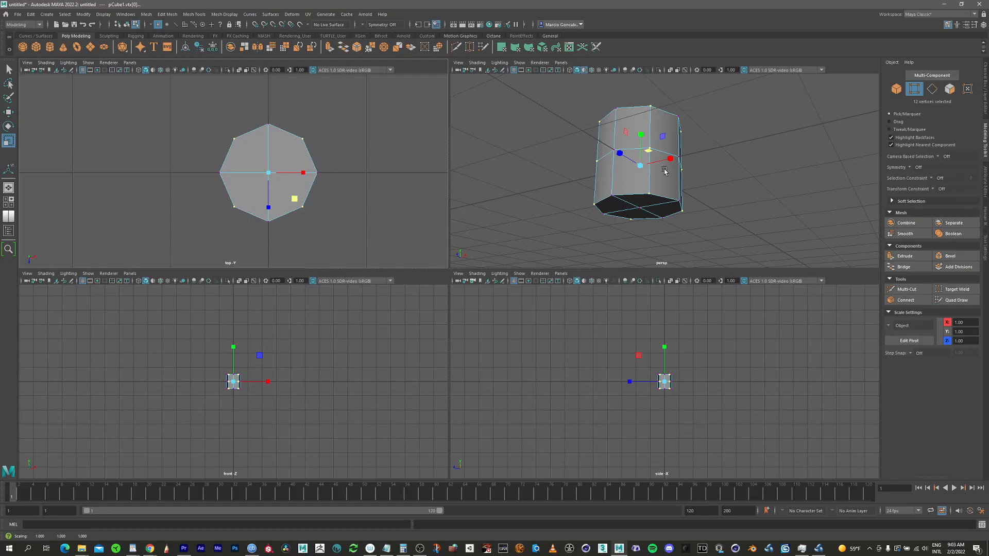
alt+drag(665, 172, 681, 150)
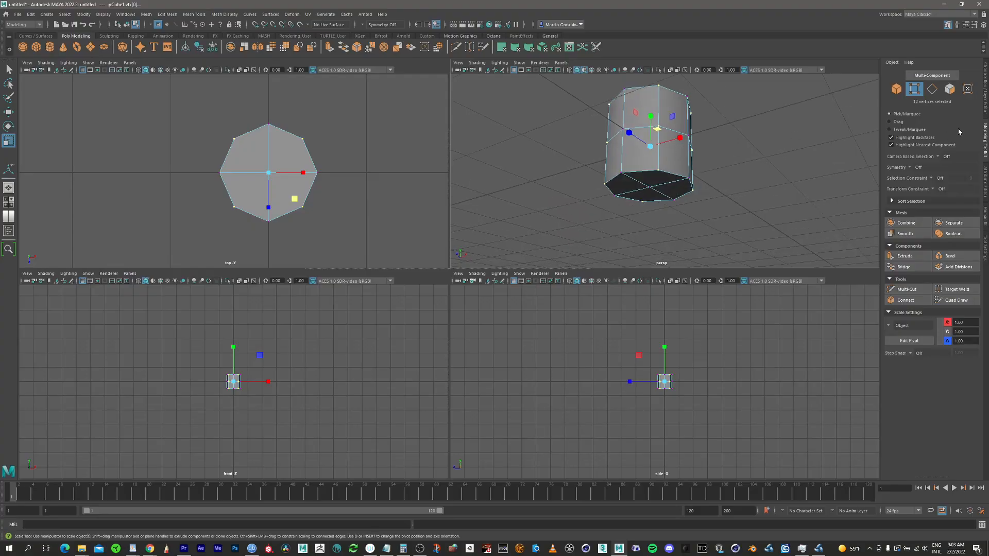
Step: Switch to face selection and marquee-select the four bottom faces of the octagonal shape in the front view
click(949, 89)
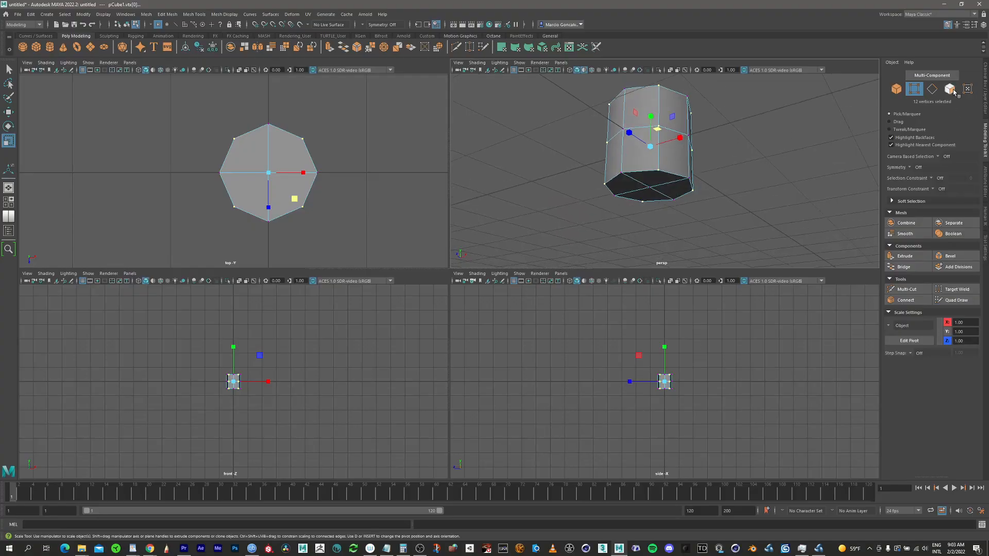
click(657, 181)
scroll(229, 361, up, 5)
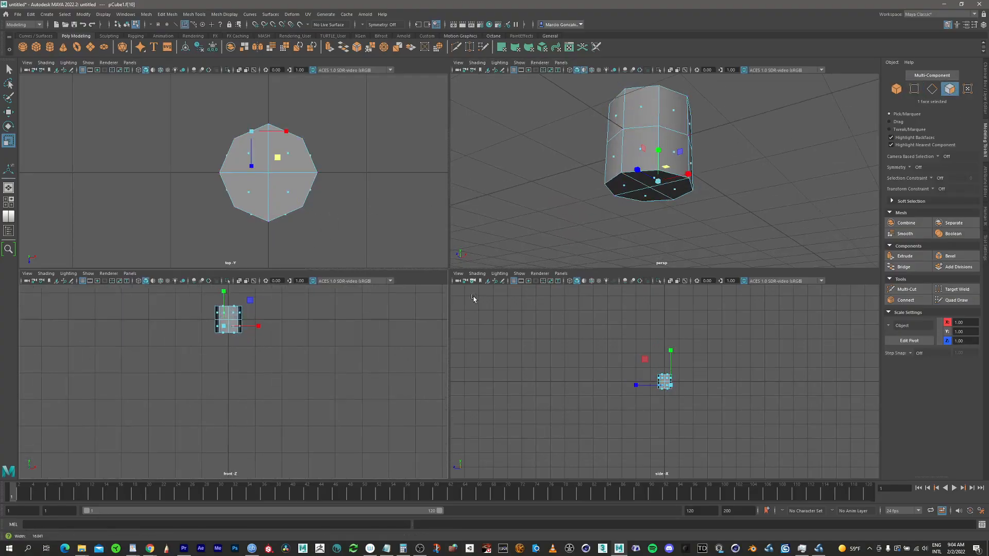
alt+middle_drag(171, 420, 165, 403)
drag(166, 407, 301, 366)
alt+drag(675, 183, 663, 169)
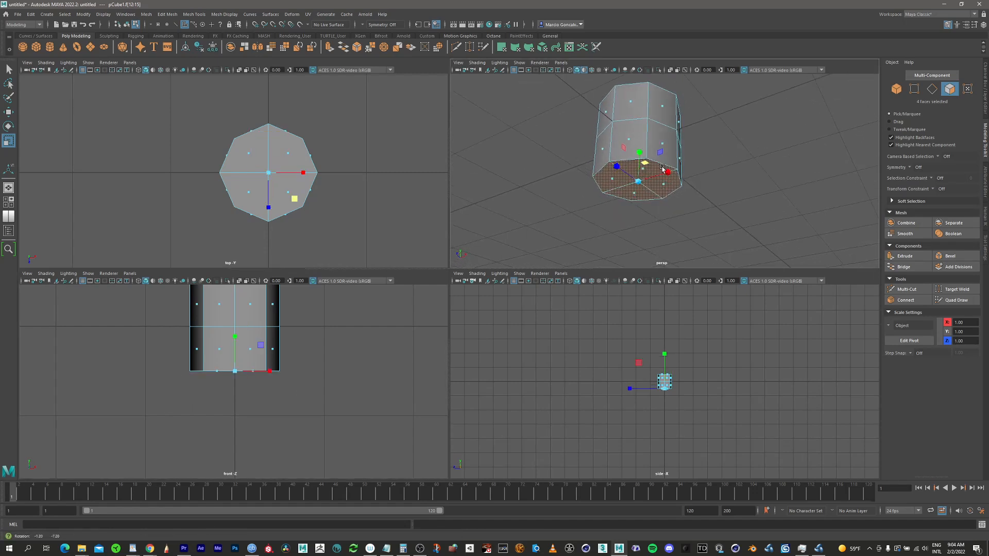
Step: Extrude the four bottom faces with an offset of 0.12 and activate the Move tool
click(906, 256)
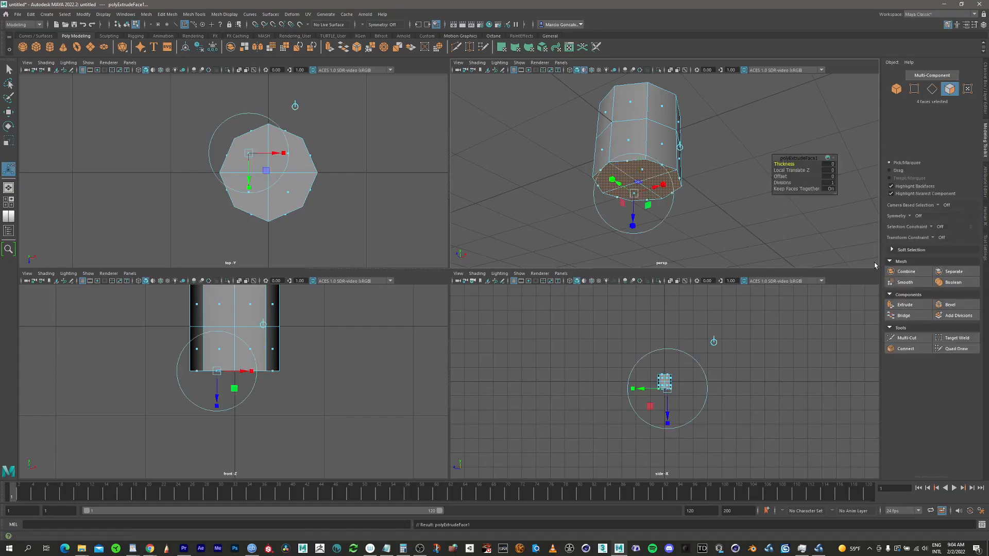
drag(780, 176, 786, 179)
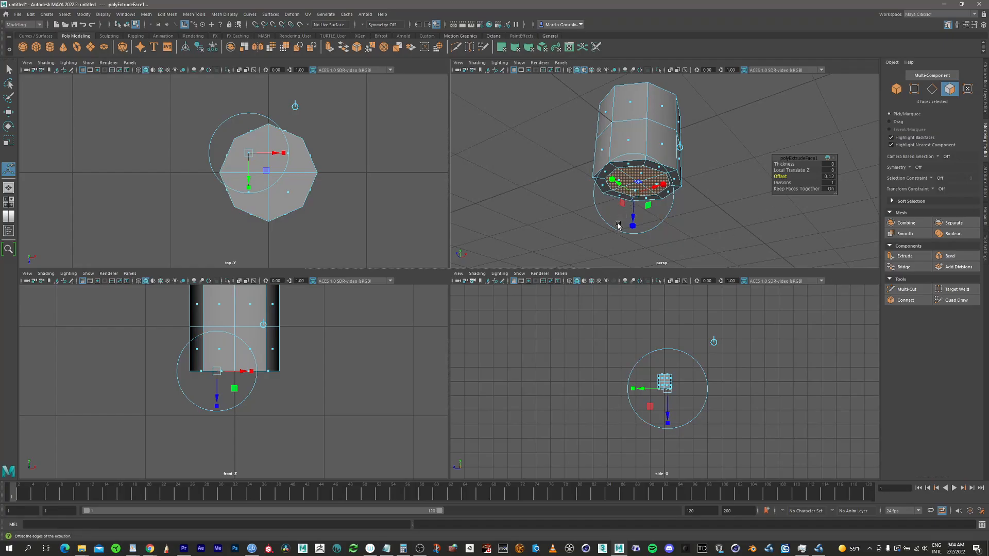
key(w)
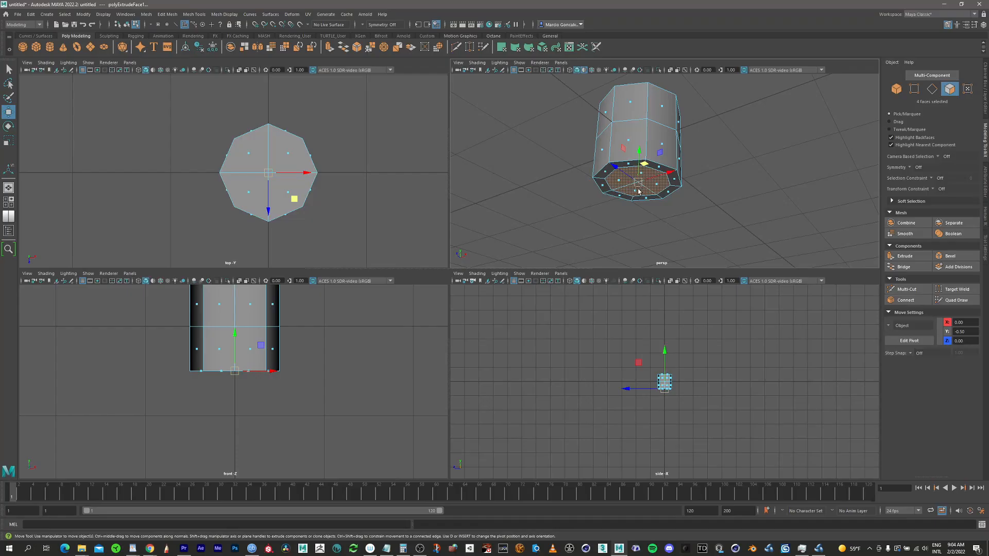
Step: Extrude the inset bottom faces straight down in the front view into a long shaft ending at about Y -3.97
scroll(304, 350, down, 6)
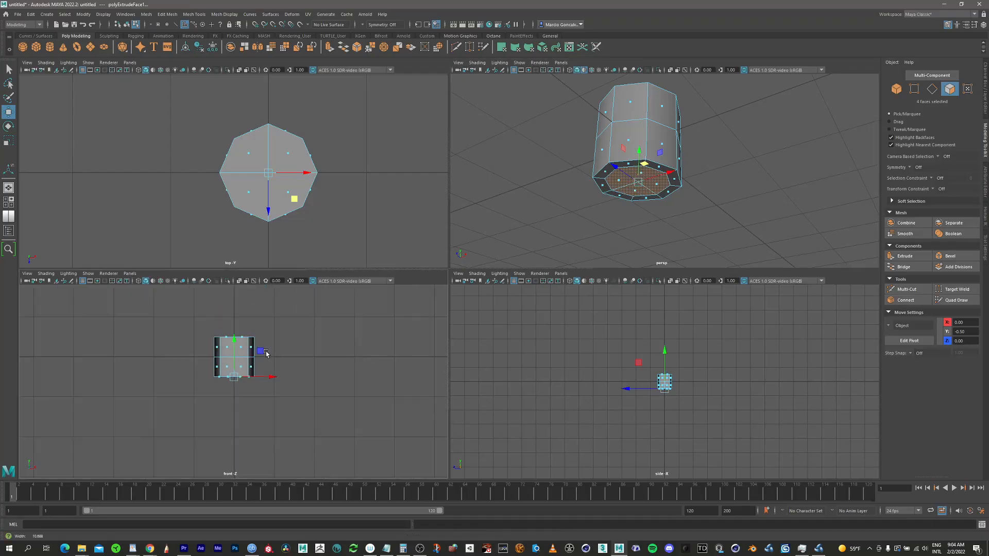
alt+middle_drag(290, 327, 290, 325)
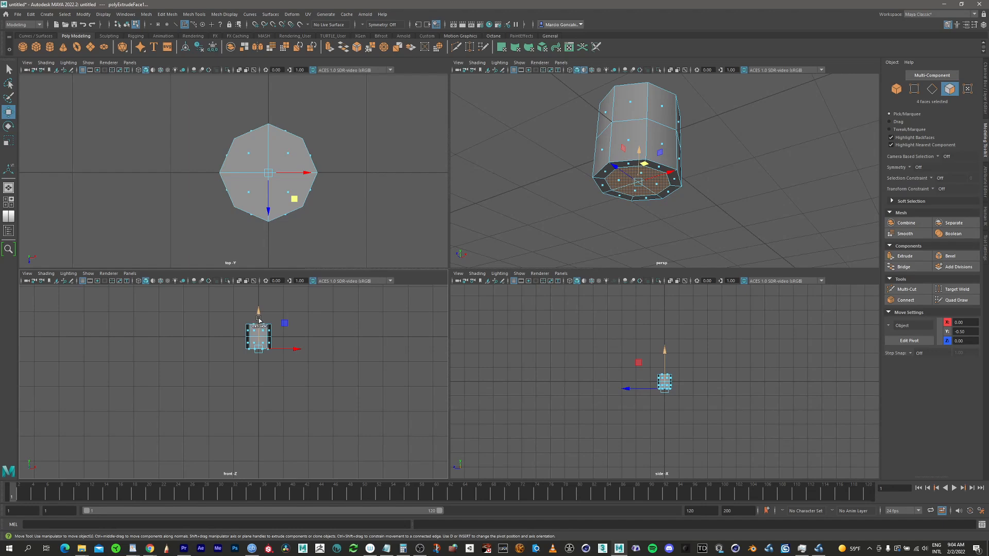
shift+drag(258, 319, 257, 408)
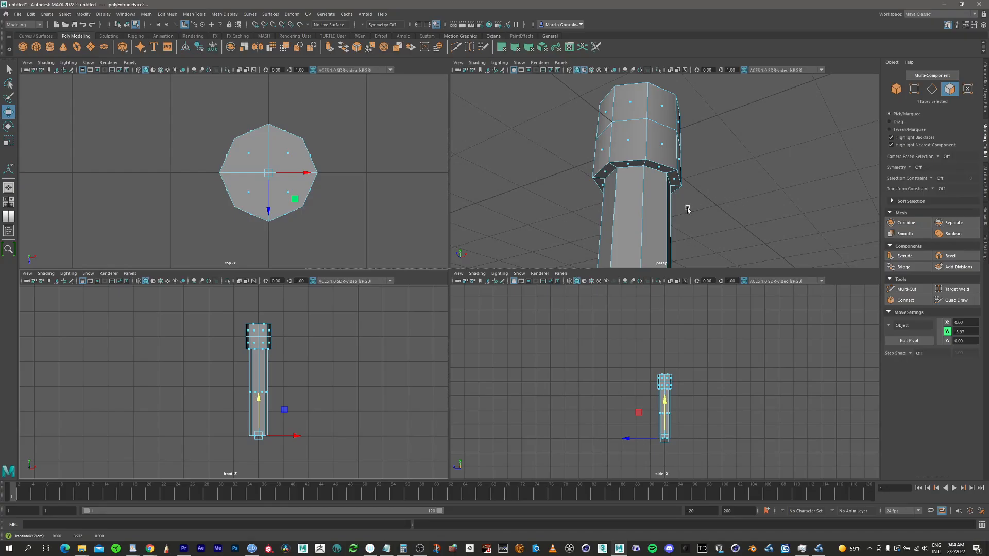
alt+middle_drag(687, 209, 699, 185)
alt+right_drag(699, 186, 538, 188)
alt+middle_drag(664, 194, 660, 139)
alt+right_drag(662, 163, 646, 165)
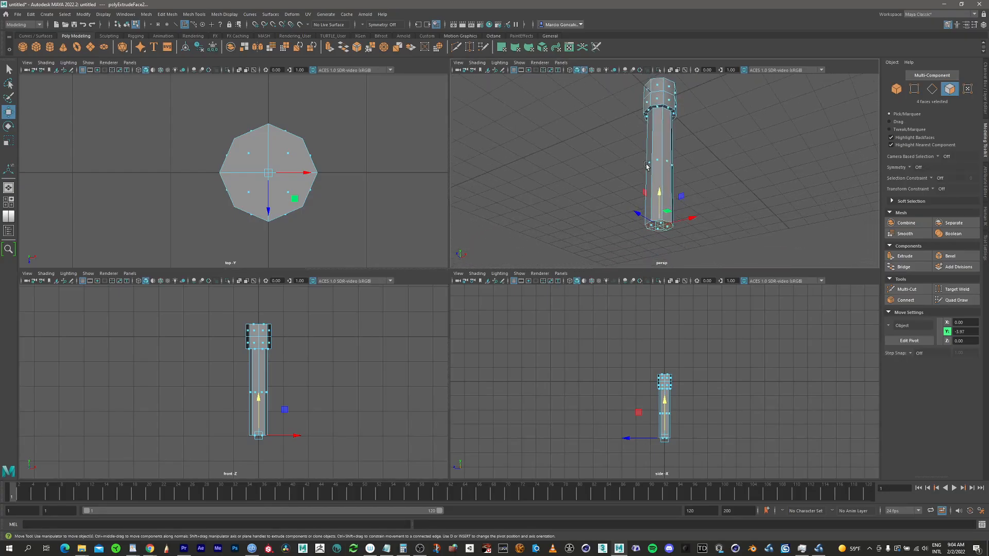
alt+drag(646, 165, 660, 149)
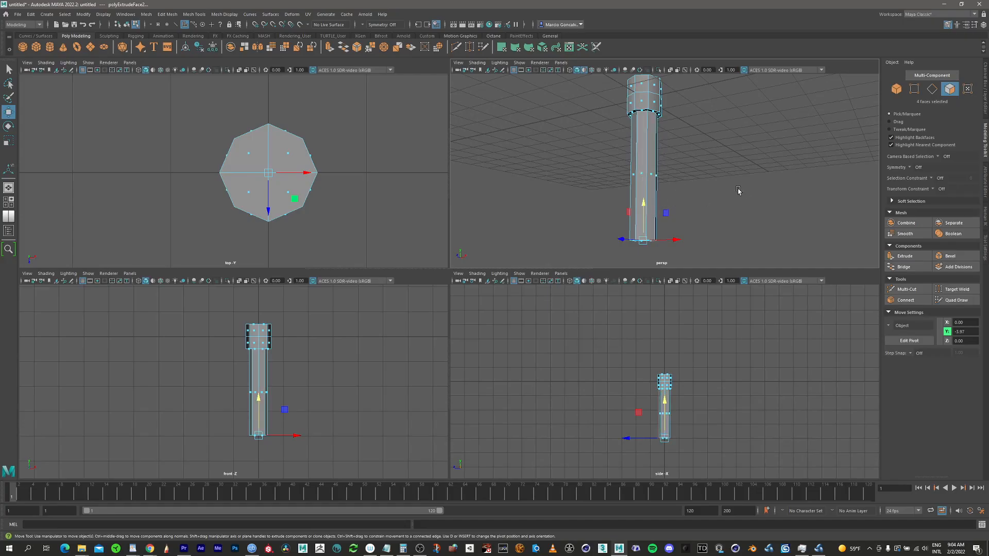
alt+drag(714, 190, 634, 195)
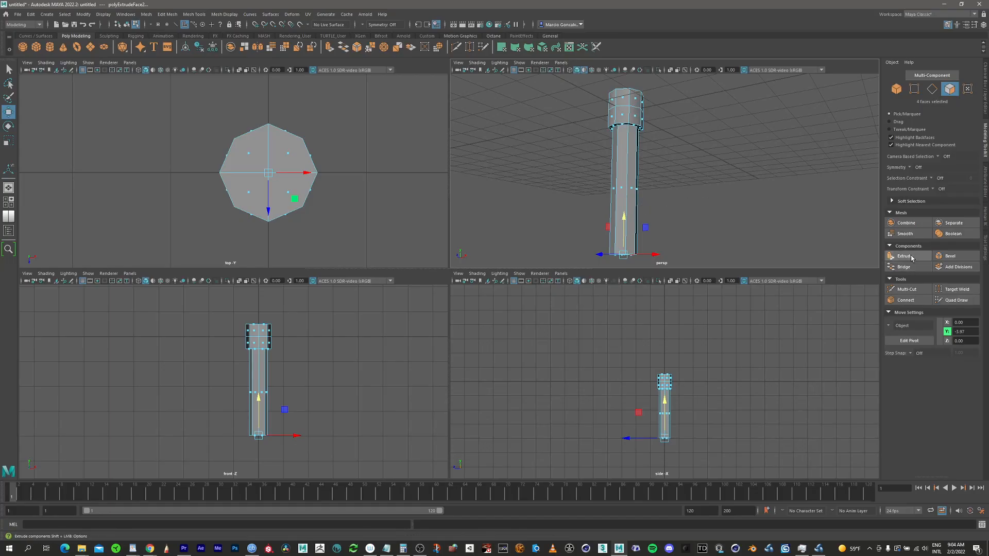
Step: Extrude the shaft's end faces farther down in the front view to add another short section
shift+right_click(729, 178)
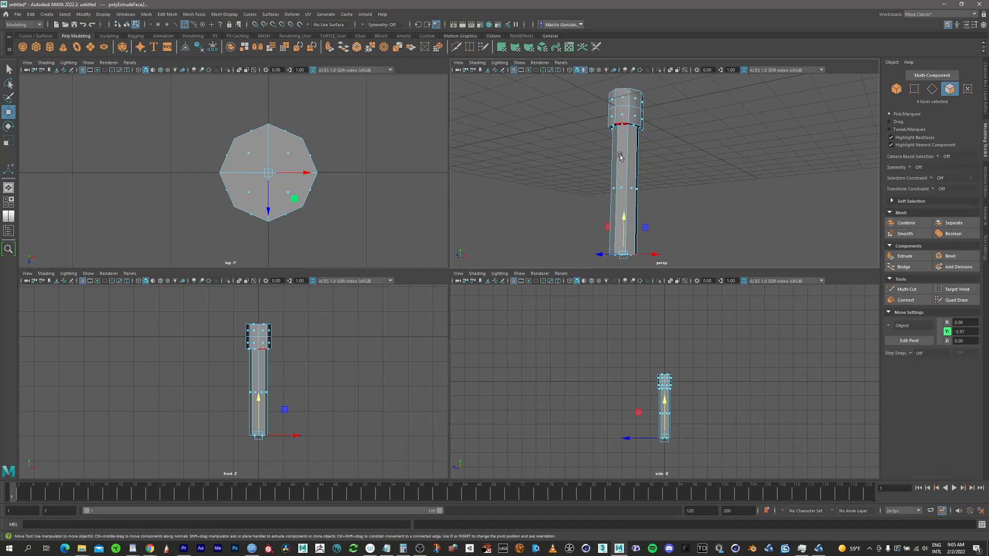
alt+drag(609, 194, 622, 160)
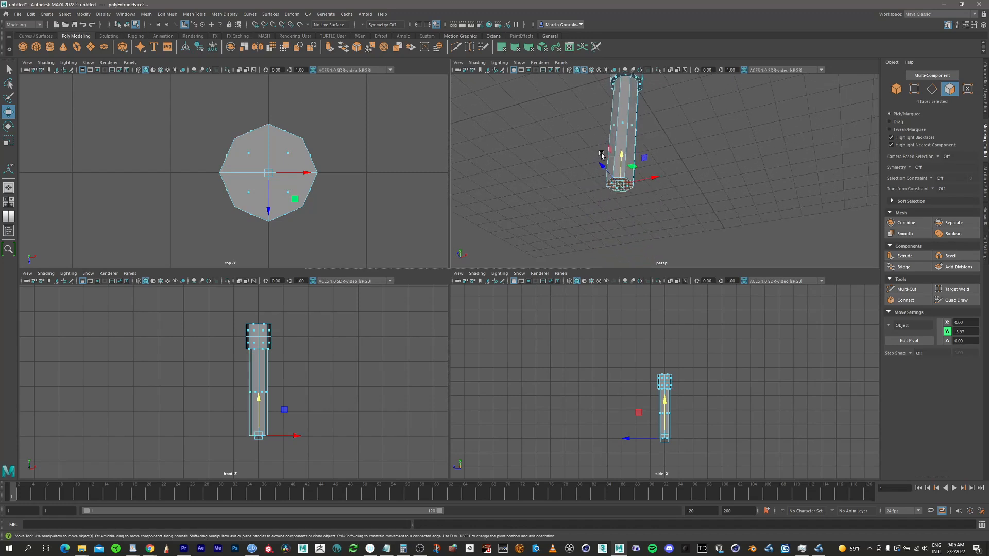
alt+right_drag(621, 160, 705, 138)
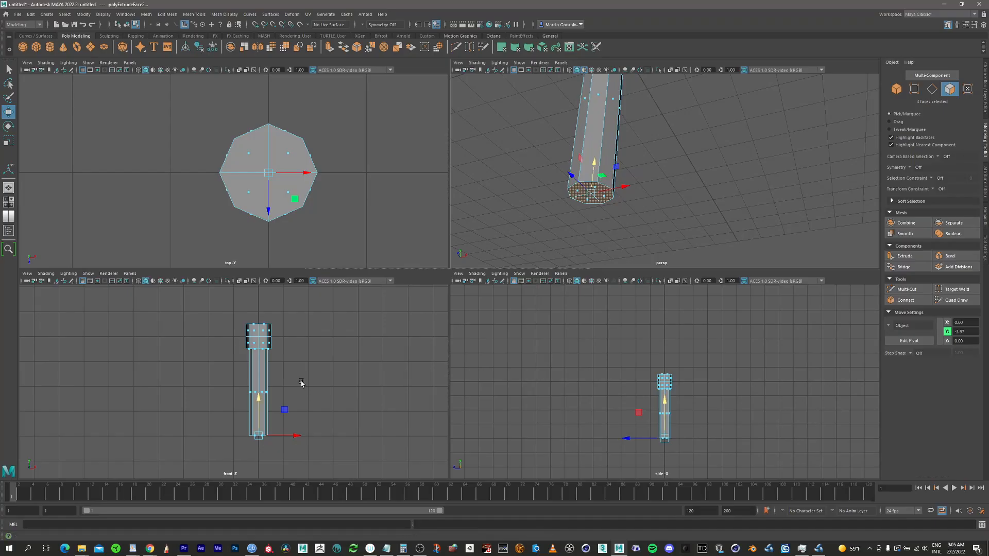
alt+middle_drag(267, 405, 283, 358)
alt+right_drag(282, 357, 414, 312)
alt+middle_drag(414, 312, 336, 300)
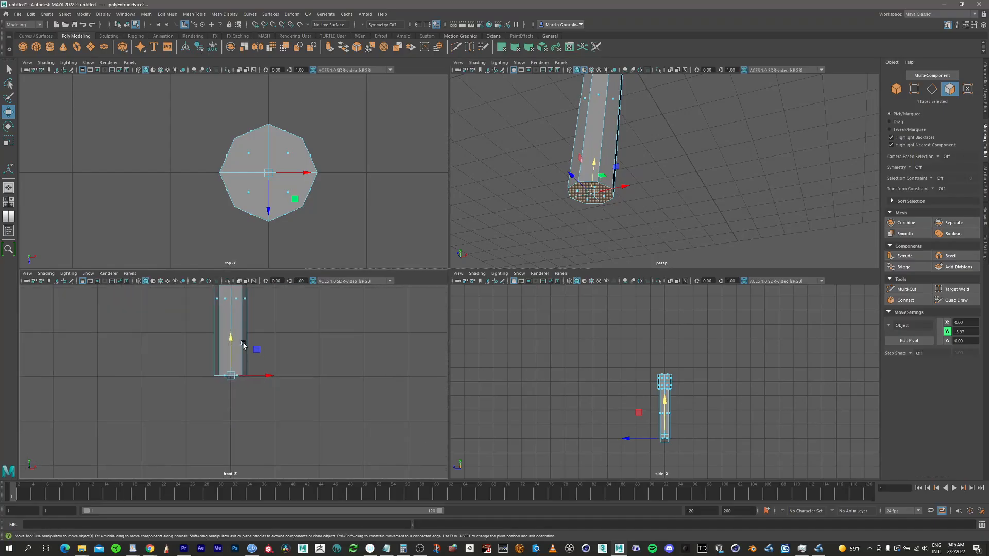
drag(230, 349, 228, 400)
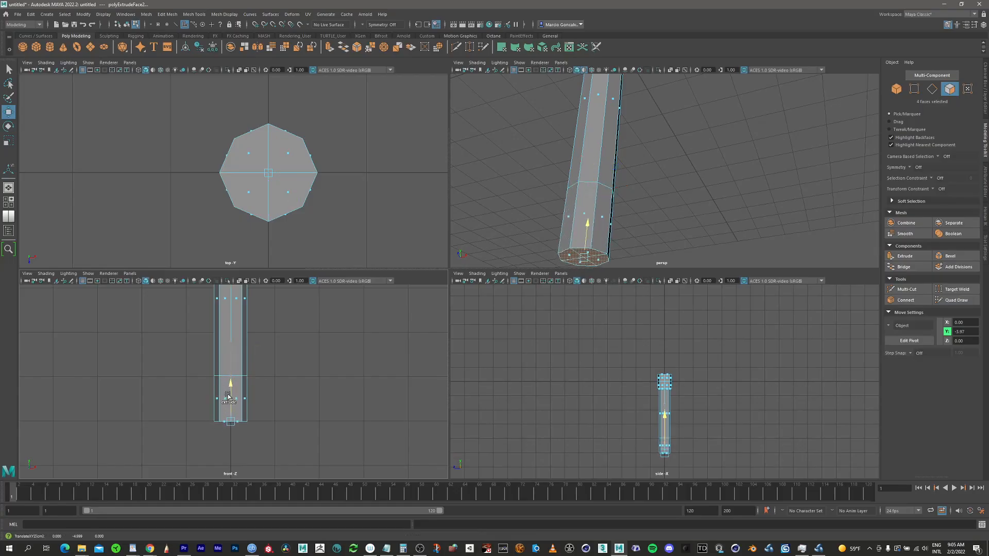
Step: Examine the shaft's newly extruded lower section and its four end faces from several angles in the perspective view
key(ctrl+e)
alt+middle_drag(581, 234, 650, 148)
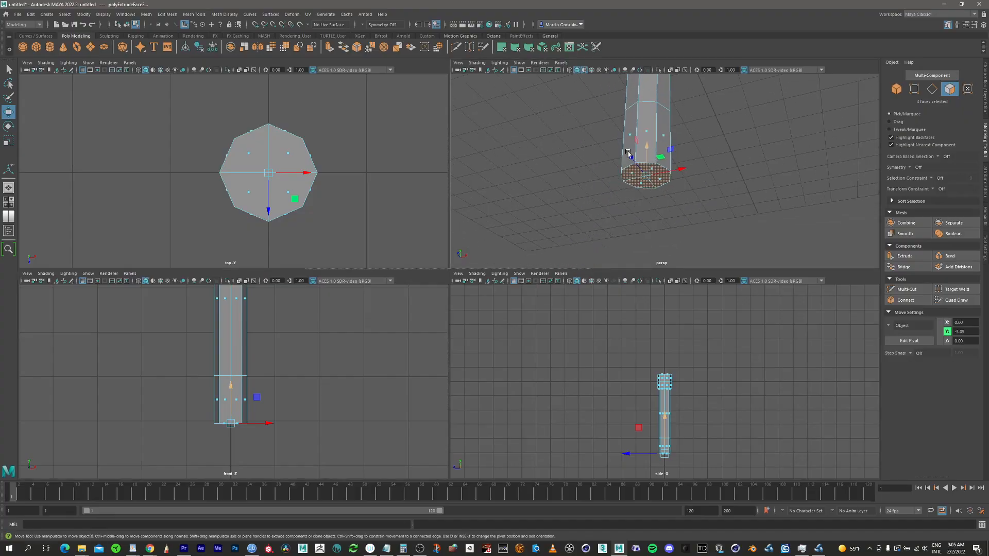
alt+right_drag(627, 151, 526, 165)
alt+middle_drag(650, 151, 618, 206)
alt+drag(618, 206, 597, 183)
alt+middle_drag(598, 182, 593, 164)
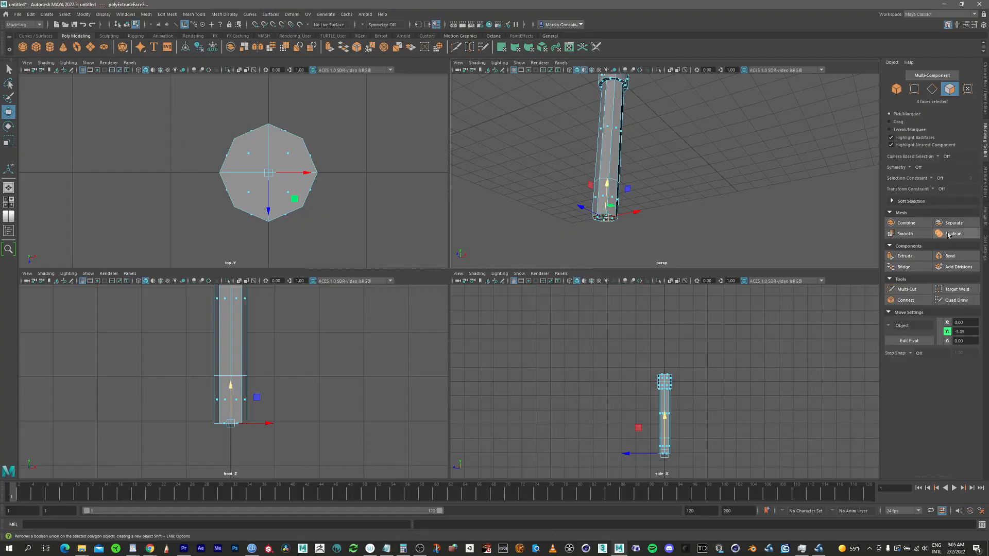
click(909, 257)
click(905, 260)
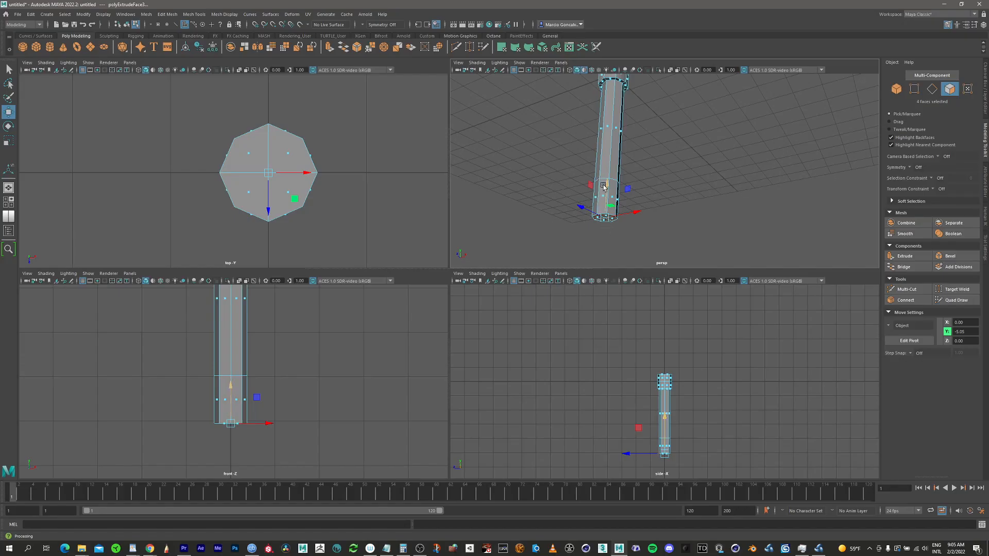
alt+right_drag(625, 190, 681, 162)
scroll(682, 162, up, 2)
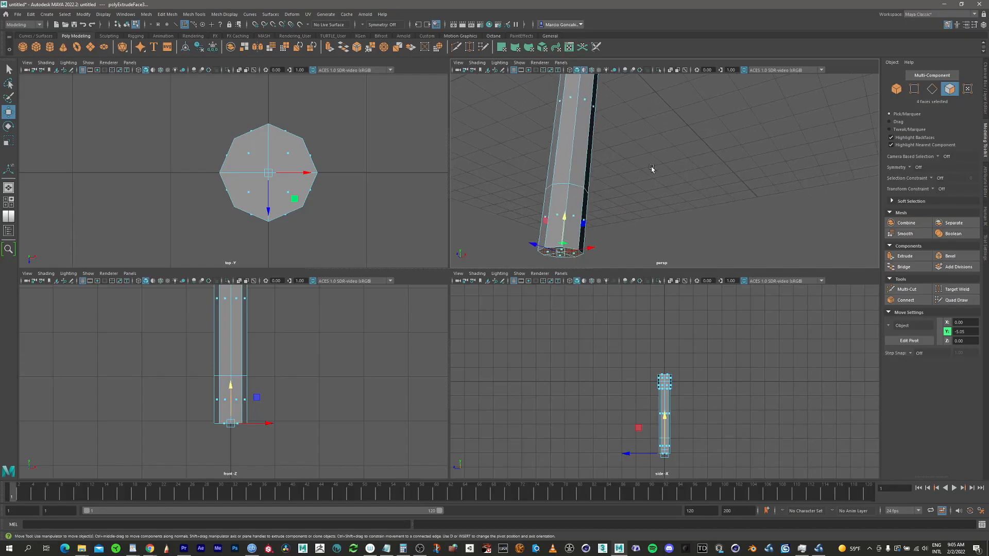
alt+drag(571, 191, 706, 167)
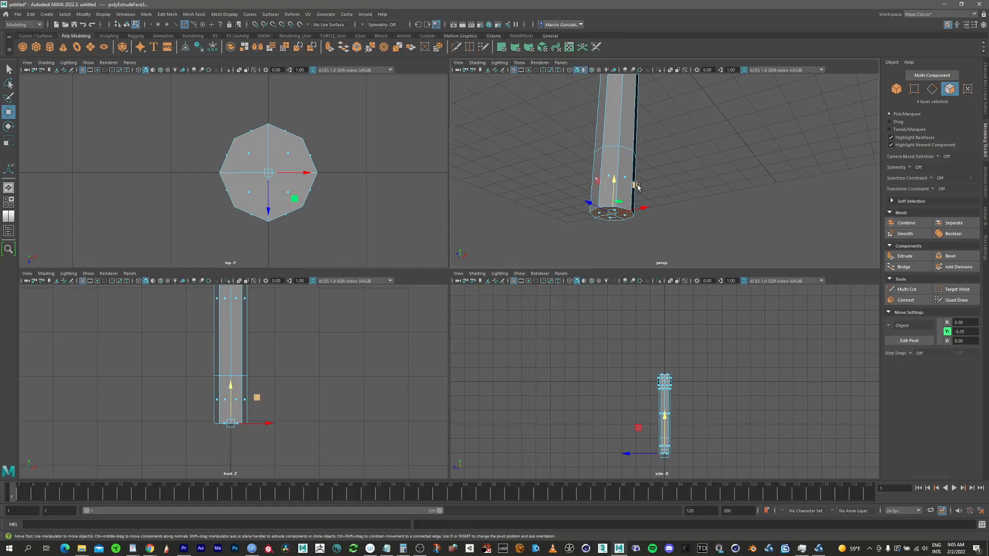
Step: Select the full loop of eight side faces around the shaft's short lower section
click(609, 175)
key(q)
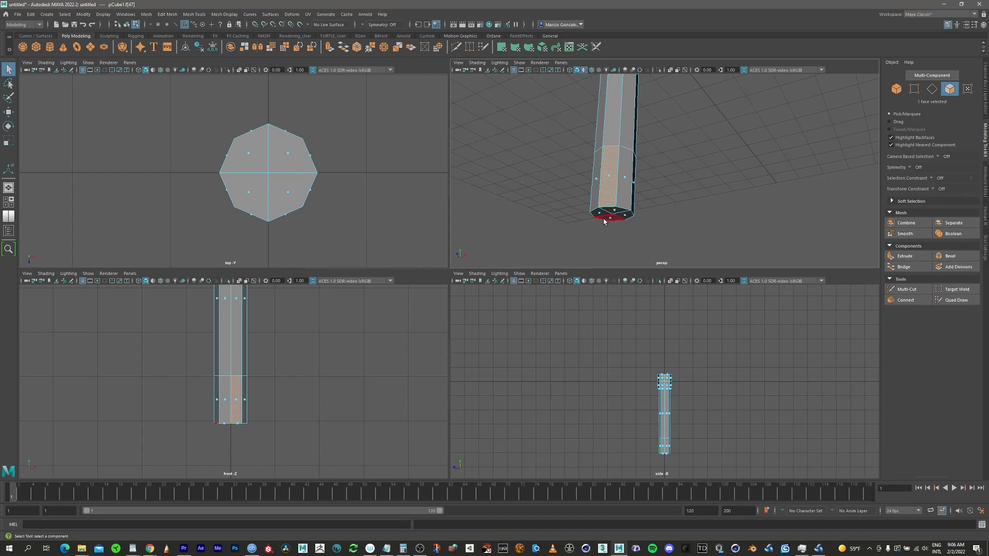
alt+drag(570, 191, 589, 229)
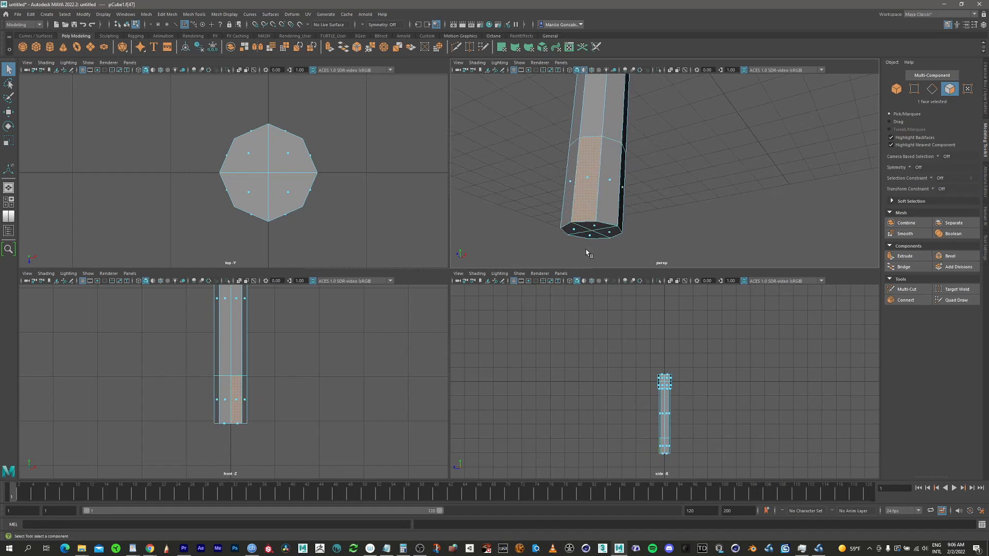
double_click(609, 180)
alt+drag(622, 206, 525, 236)
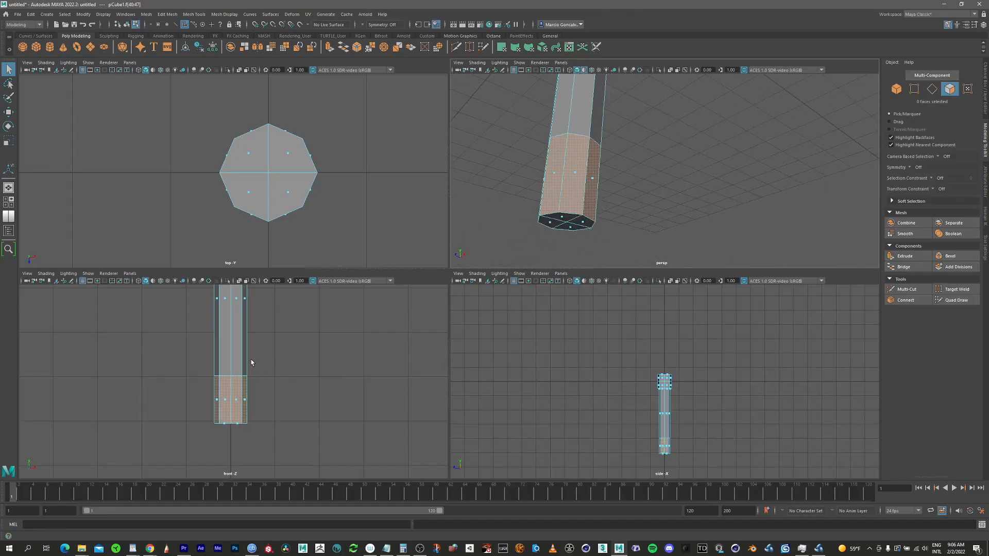
Step: Extrude the lower section's side face loop outward with a thickness of 0.12, and return to the Select tool
scroll(264, 364, up, 2)
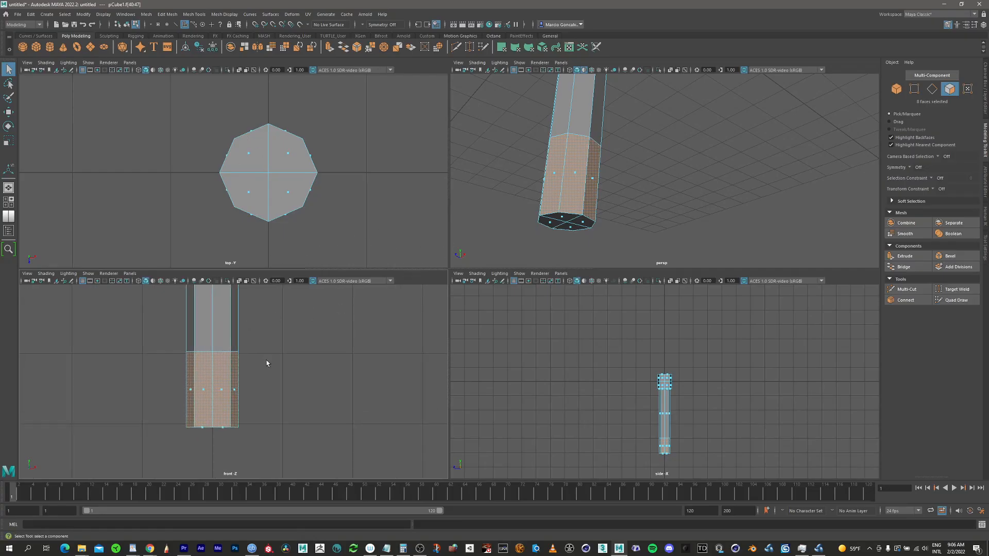
alt+middle_drag(267, 364, 273, 344)
alt+drag(592, 196, 627, 195)
alt+drag(634, 160, 633, 194)
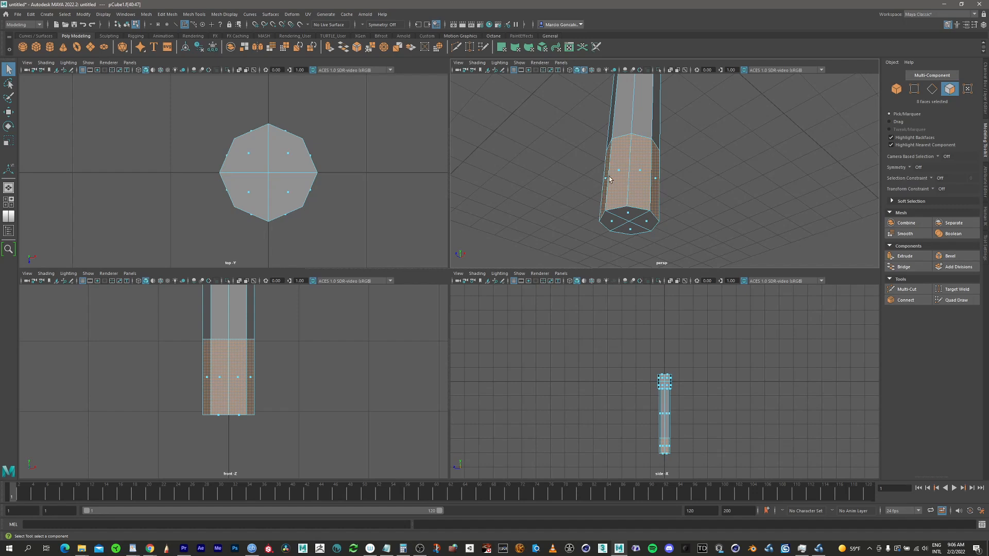
alt+drag(560, 181, 633, 191)
click(904, 256)
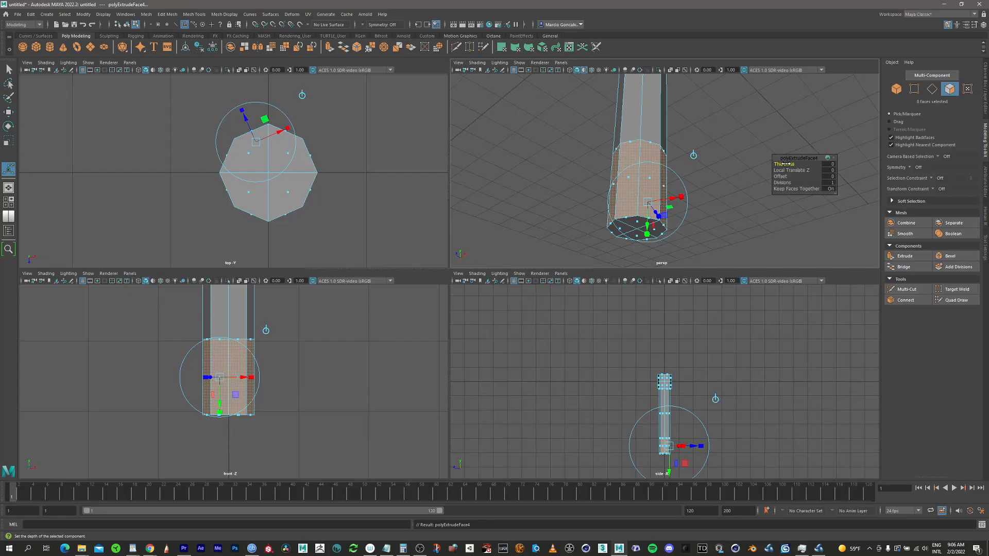
drag(783, 163, 791, 164)
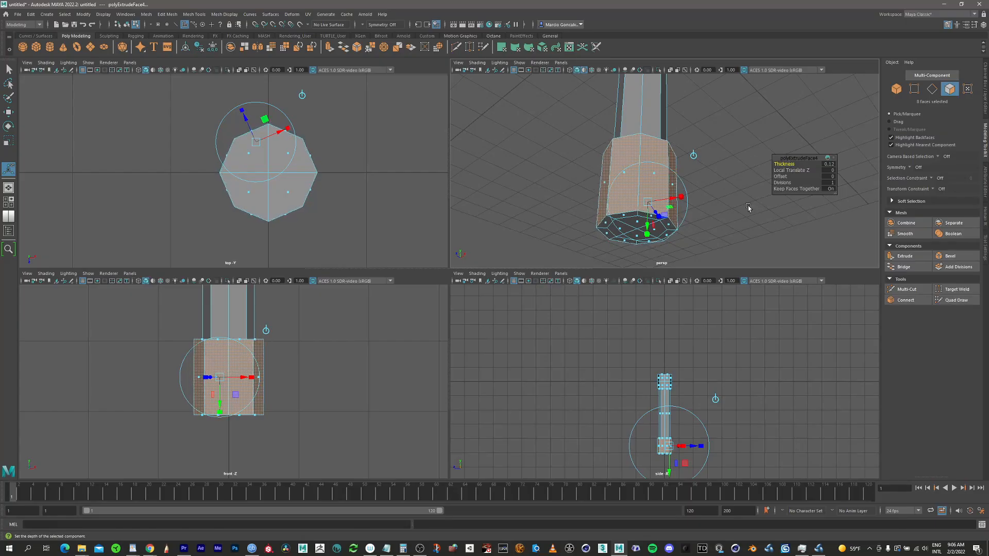
key(q)
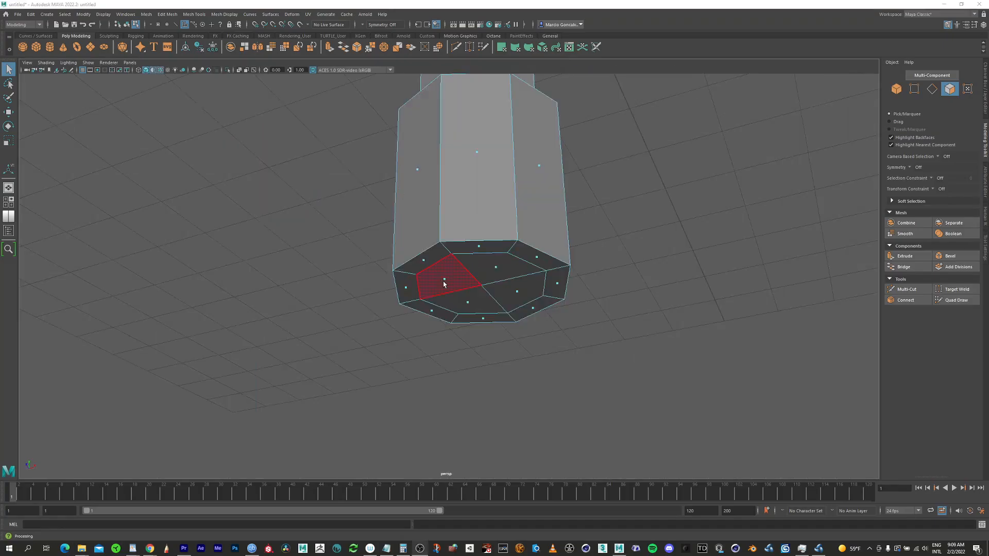
Step: Select the four inner faces at the centre of the thickened section's underside
click(446, 283)
shift+click(496, 268)
shift+click(517, 290)
shift+click(469, 298)
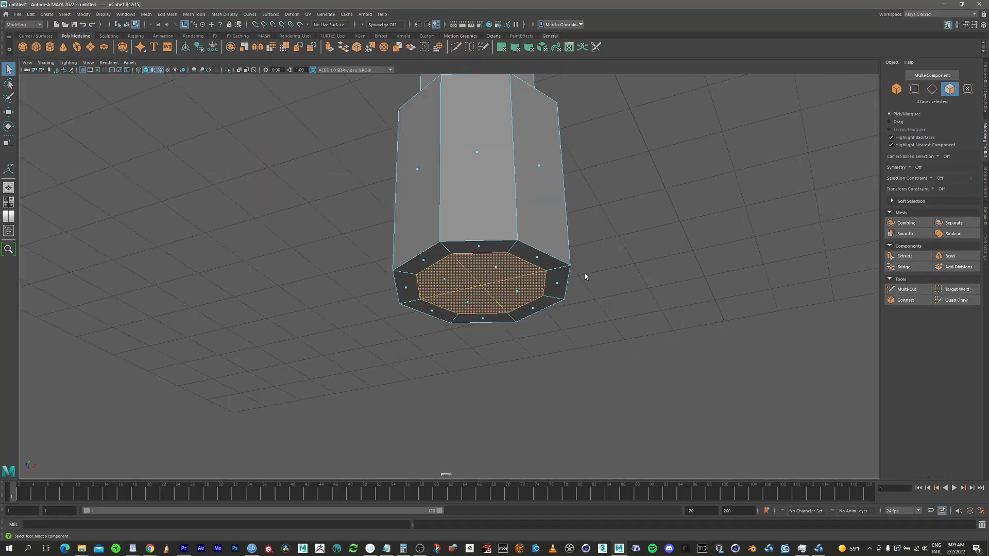
Step: Extrude the four inner underside faces down in the front view into a tapered tip with Local Translate Z 0.76 and Offset 0.16
key(space)
key(space)
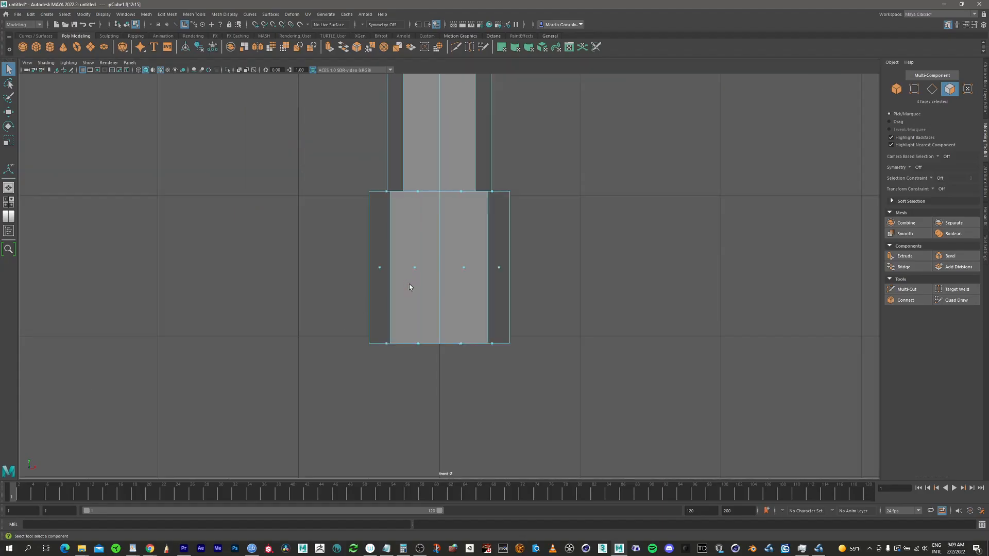
shift+right_drag(564, 221, 567, 244)
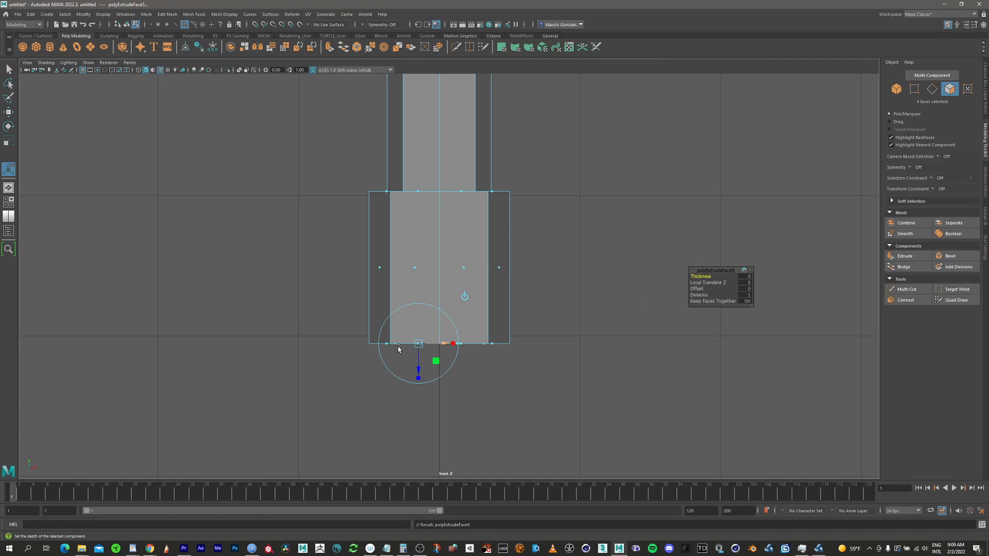
drag(419, 367, 427, 474)
alt+middle_drag(531, 337, 516, 225)
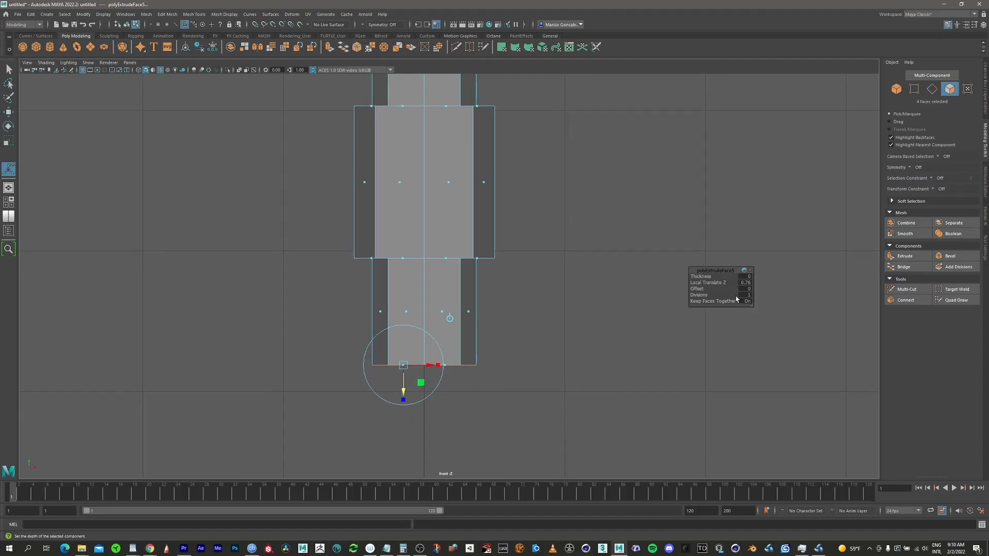
drag(701, 290, 708, 292)
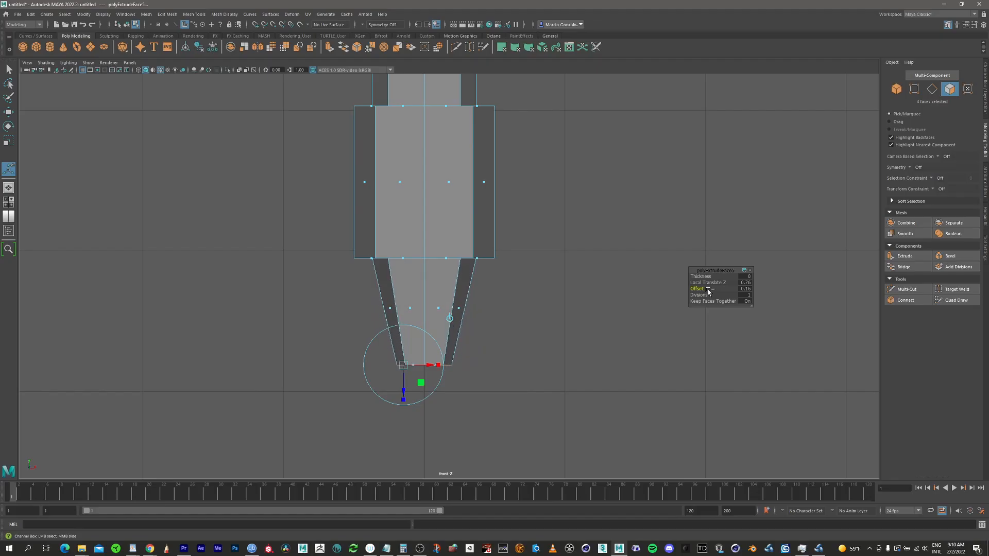
scroll(534, 229, down, 10)
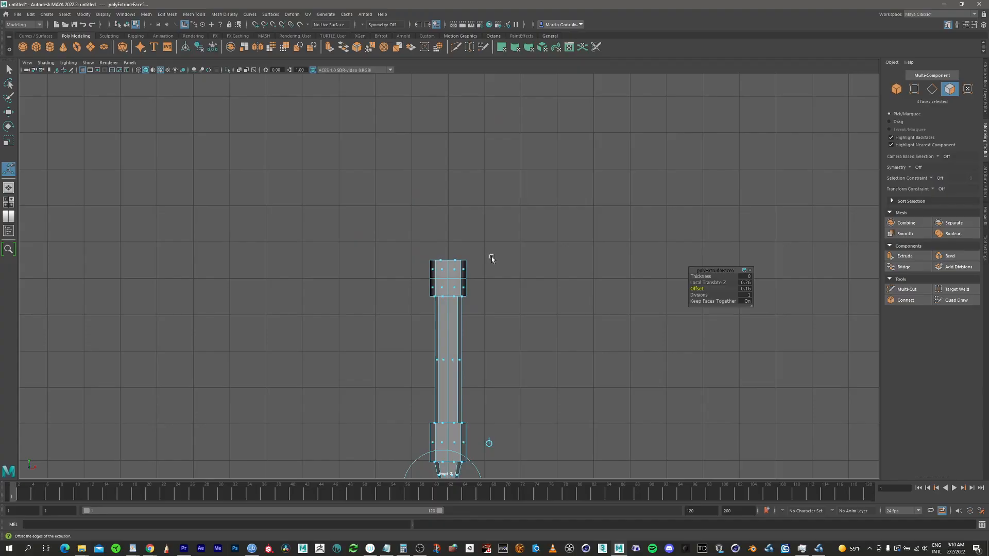
Step: Select four adjacent side faces on one side of the octagonal head, two upper and two lower, in the perspective view
key(space)
key(space)
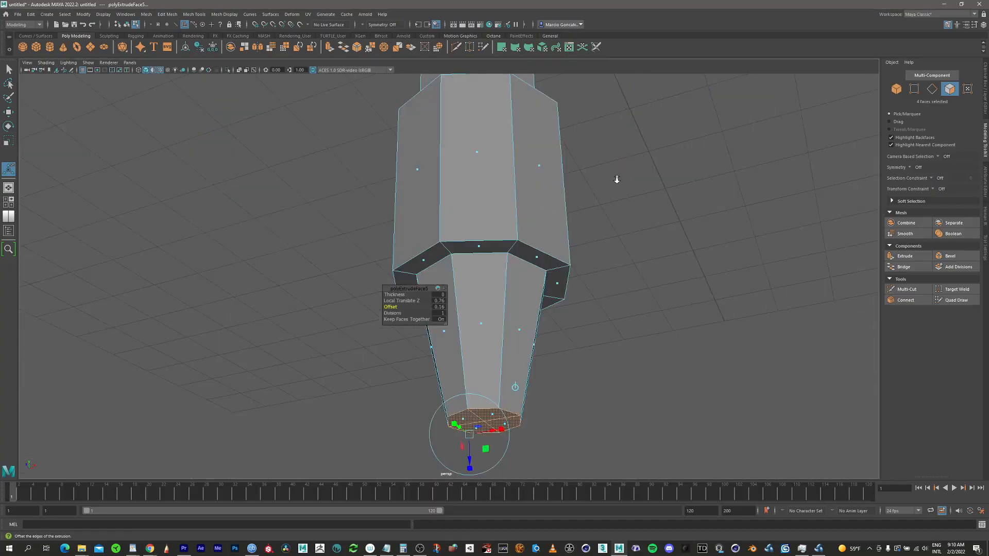
scroll(617, 179, down, 5)
alt+drag(289, 161, 480, 208)
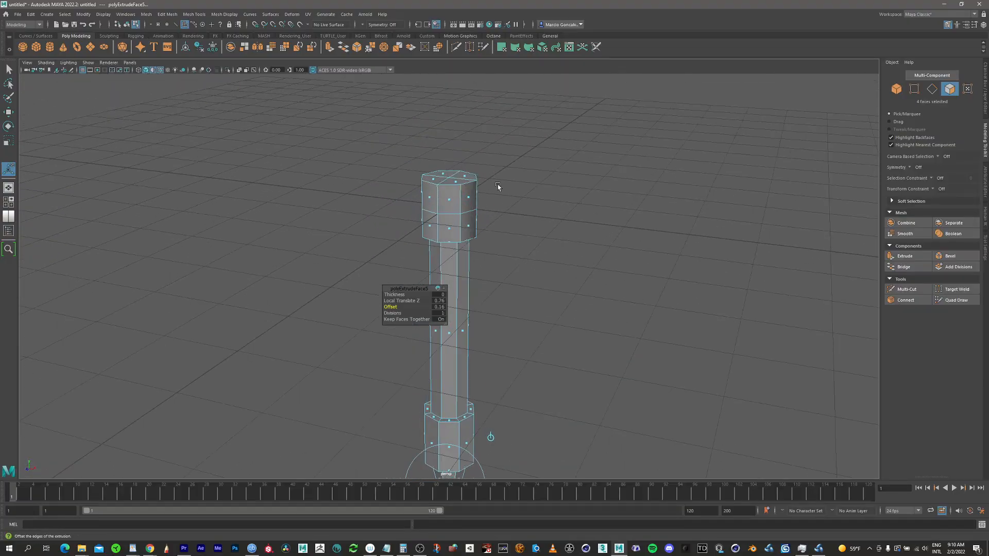
key(q)
alt+drag(478, 221, 435, 194)
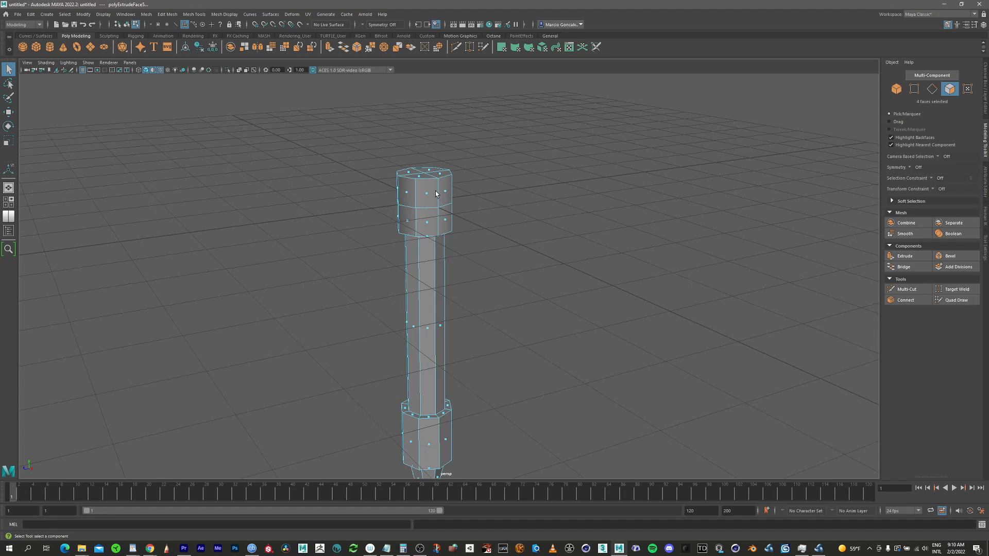
scroll(436, 194, up, 2)
click(408, 147)
shift+click(442, 148)
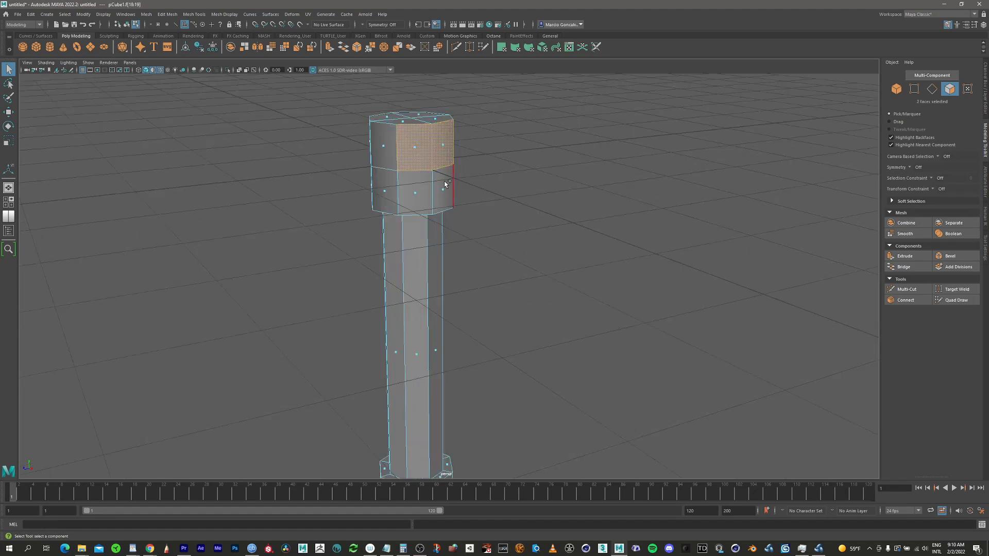
shift+click(446, 184)
shift+click(419, 193)
mouse_move(420, 193)
alt+mouse_down()
mouse_move(553, 161)
mouse_move(456, 181)
mouse_move(433, 197)
alt+mouse_up()
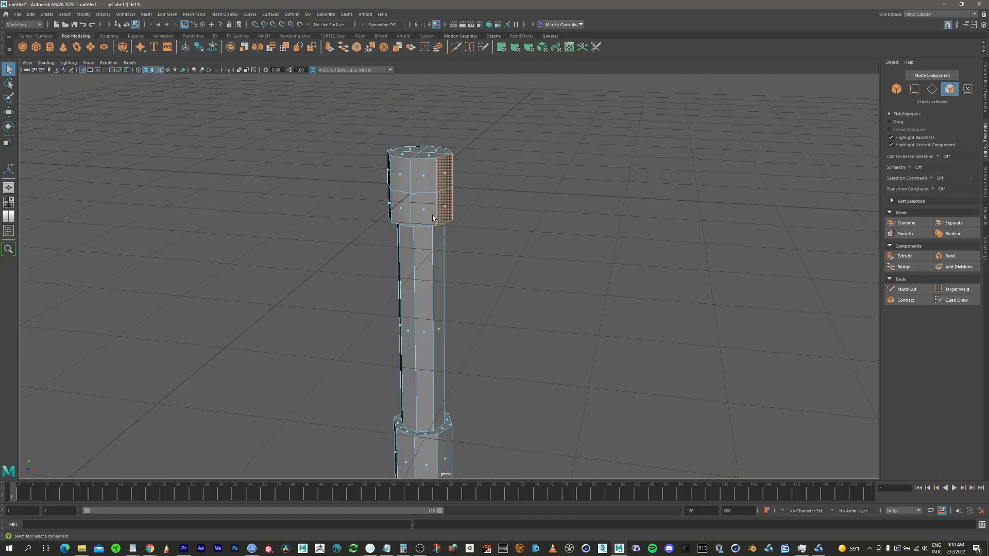
Step: Switch the model to object mode with the Move tool active, and set Symmetry to Object X
right_drag(433, 217, 344, 227)
alt+middle_drag(426, 223, 410, 183)
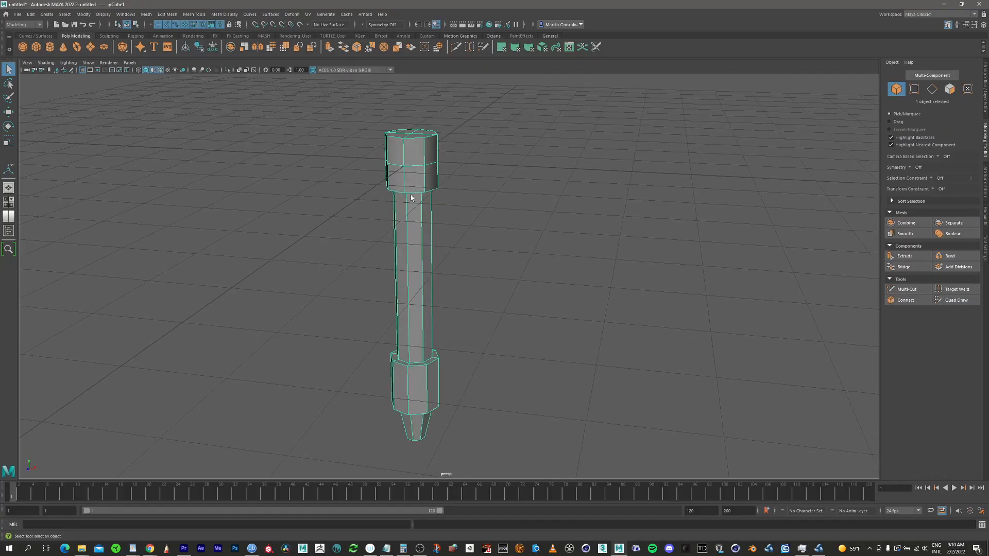
key(w)
mouse_move(413, 201)
alt+mouse_down()
mouse_move(397, 209)
mouse_move(410, 186)
alt+mouse_up()
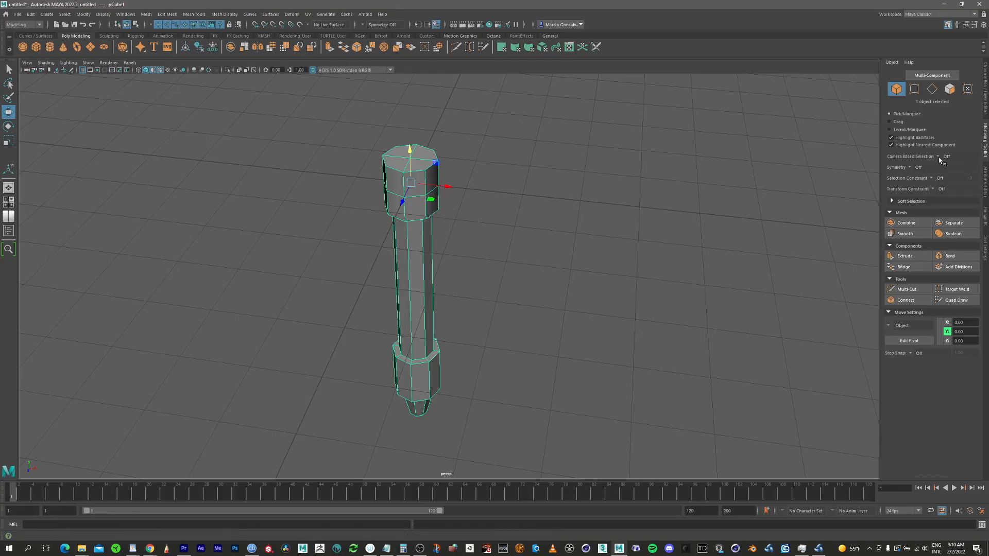
click(909, 168)
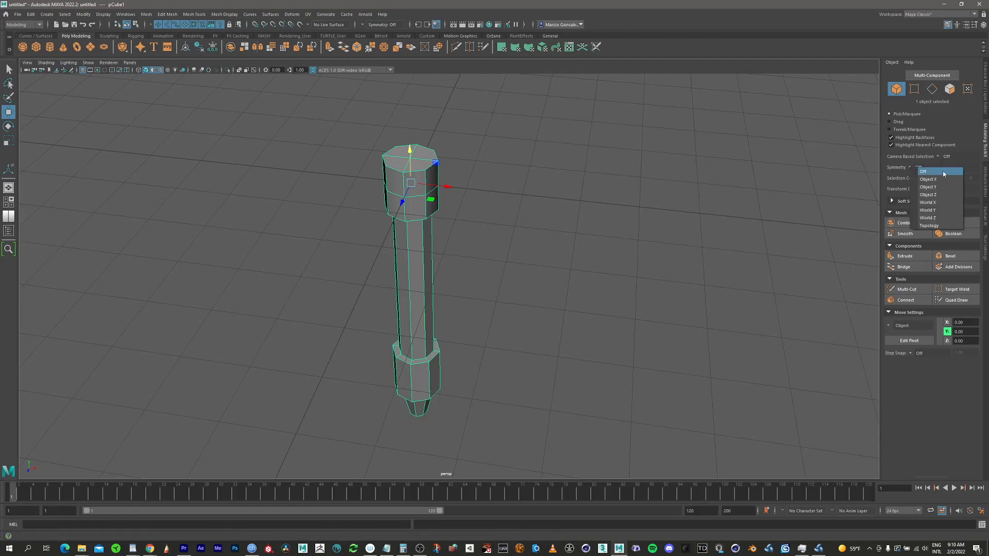
click(943, 179)
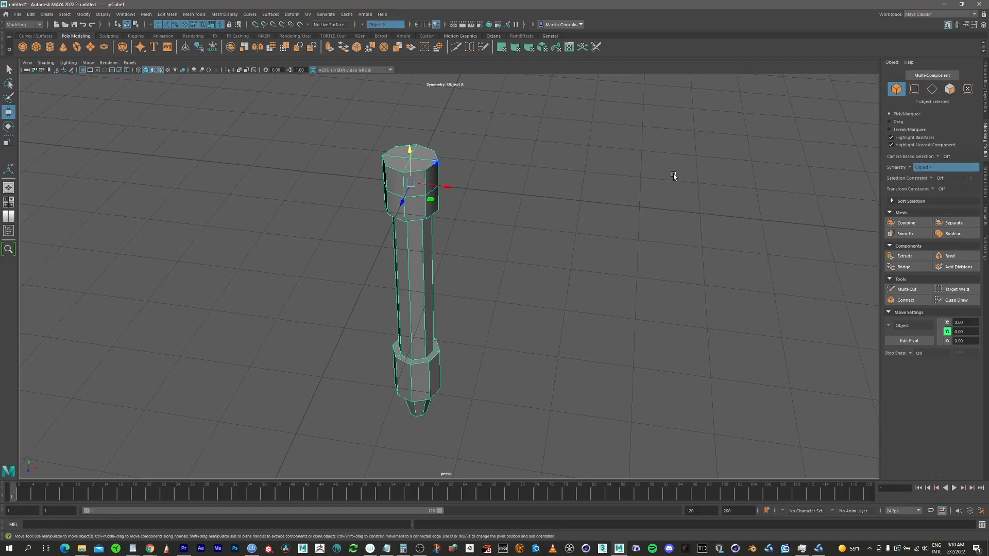
Step: In face mode, select four adjacent side faces on the octagonal head, two upper and two lower, with their mirrored counterparts
click(951, 90)
alt+drag(489, 206, 412, 171)
click(462, 183)
click(422, 168)
alt+right_drag(412, 171, 640, 96)
alt+middle_drag(479, 82, 530, 198)
scroll(530, 199, up, 2)
shift+click(487, 224)
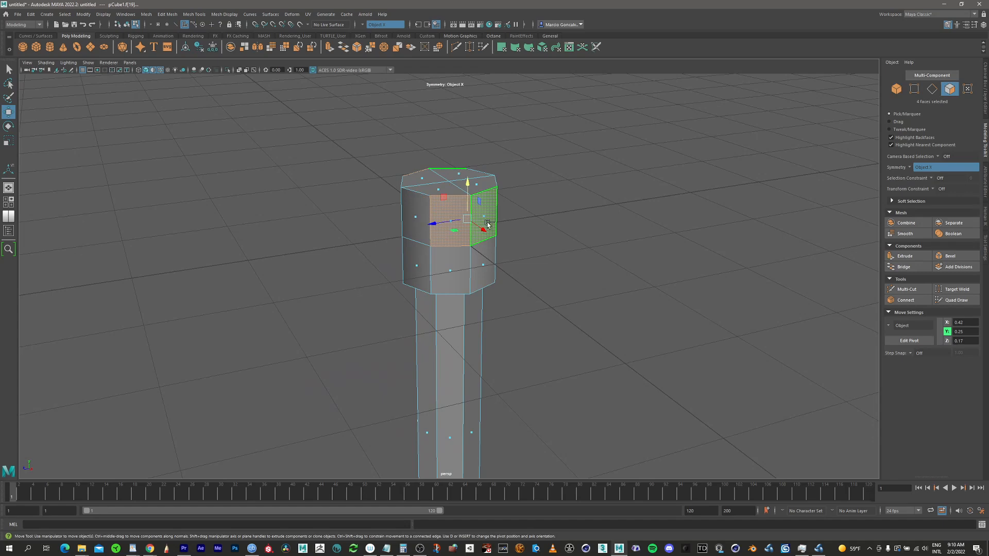
shift+click(483, 262)
shift+click(450, 270)
Step: Examine the symmetrical face selection on both sides of the octagonal head and along the whole model
alt+drag(450, 270, 486, 198)
alt+middle_drag(498, 163, 418, 140)
alt+right_drag(427, 156, 419, 249)
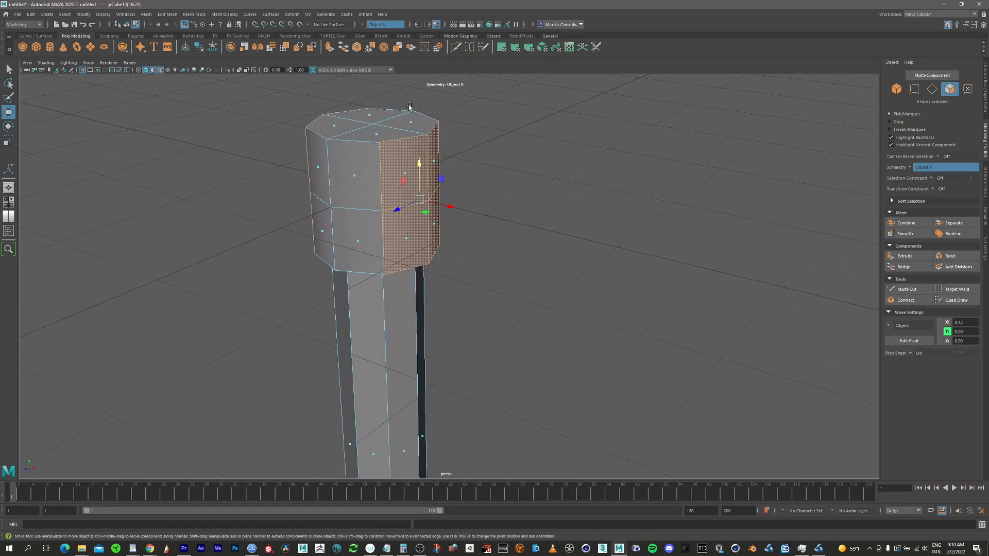
scroll(389, 172, up, 2)
mouse_move(399, 156)
alt+mouse_down()
mouse_move(384, 190)
mouse_move(442, 154)
mouse_move(437, 228)
mouse_move(407, 123)
mouse_move(463, 205)
mouse_move(415, 210)
mouse_move(427, 205)
alt+mouse_up()
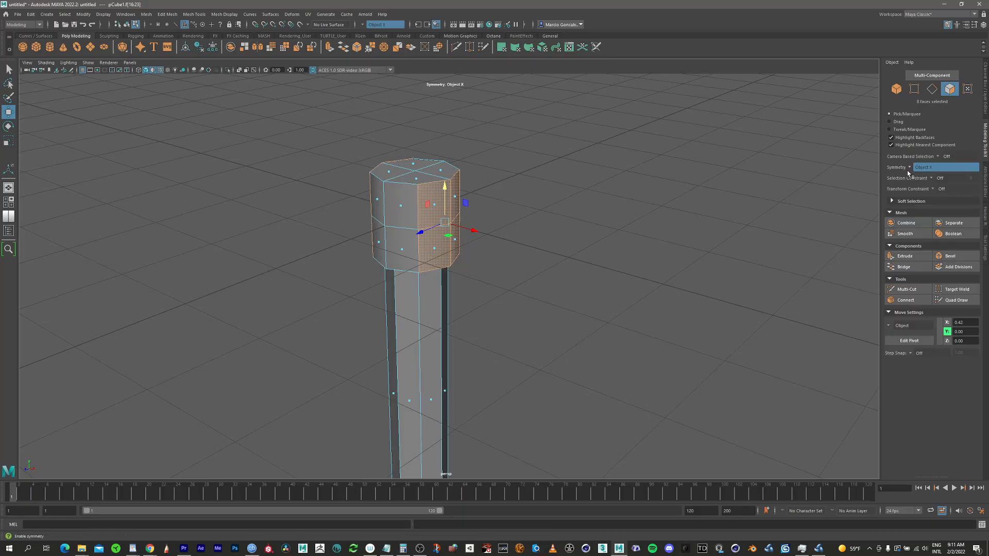
alt+drag(386, 239, 465, 178)
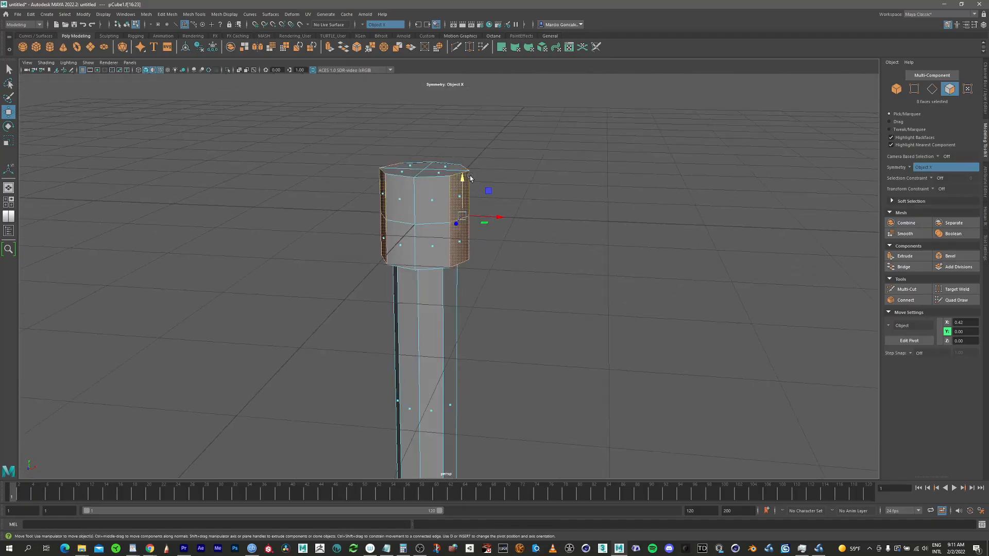
alt+right_drag(465, 177, 397, 226)
alt+middle_drag(397, 225, 446, 109)
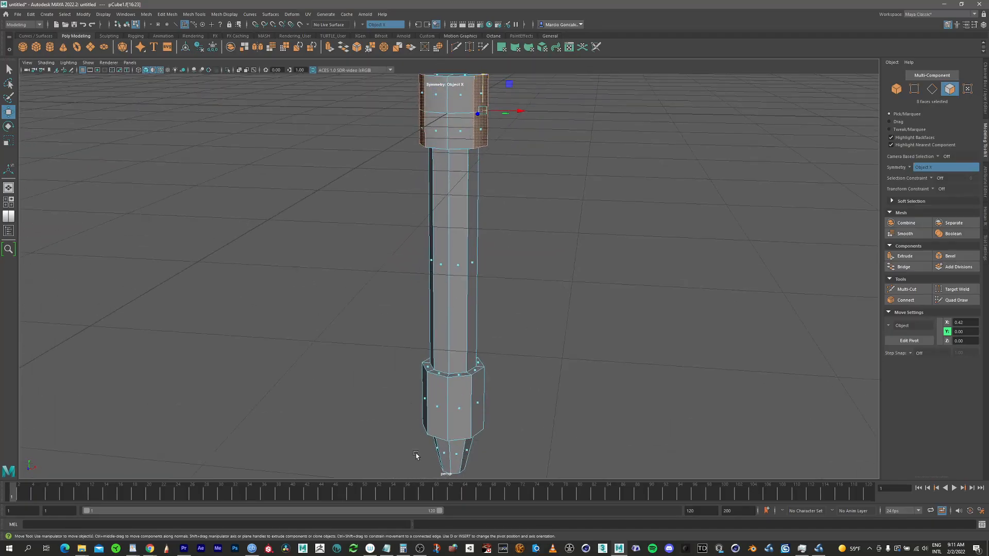
alt+drag(452, 139, 412, 211)
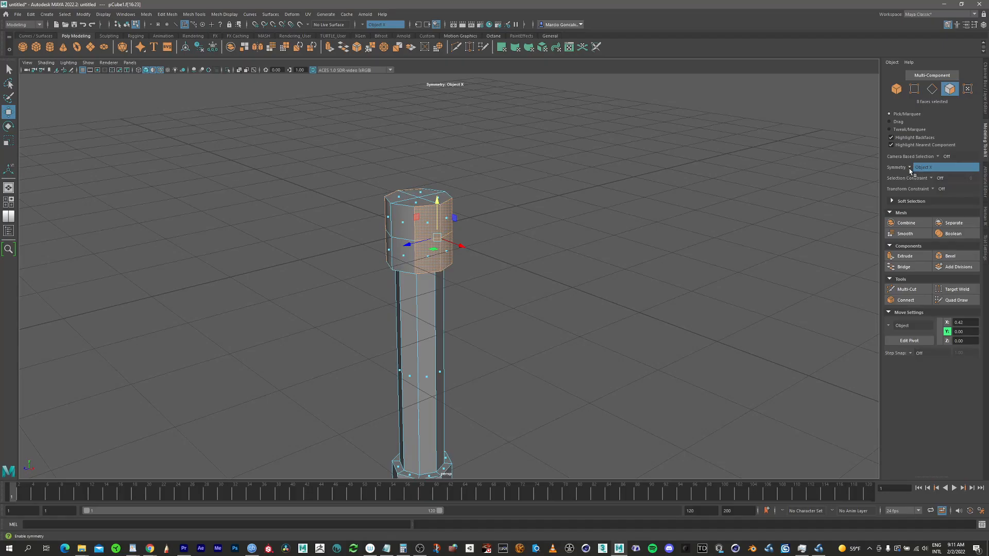
alt+right_drag(420, 212, 657, 189)
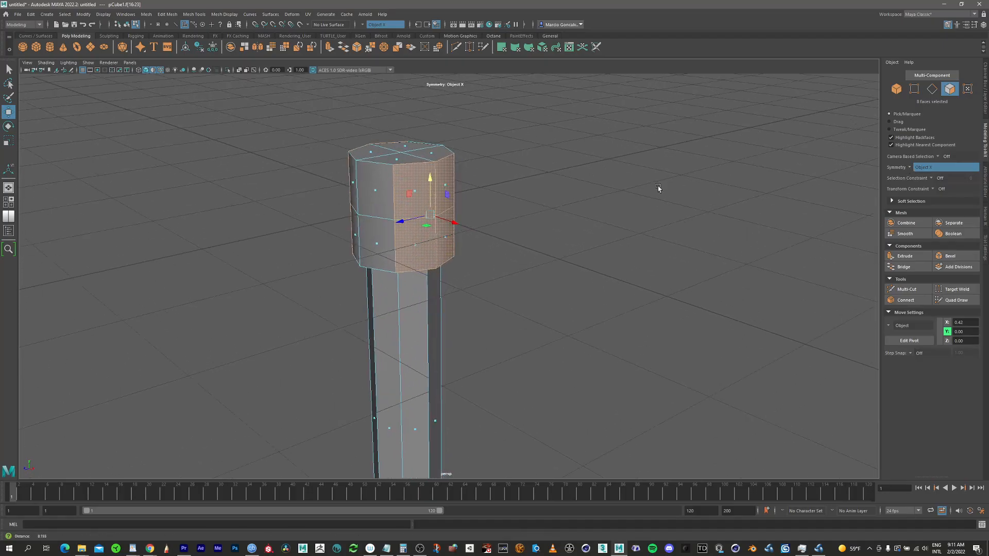
Step: Extrude the selected side faces of the octagonal head with an Offset of 0.13 to inset them on both sides
alt+middle_drag(466, 191, 544, 183)
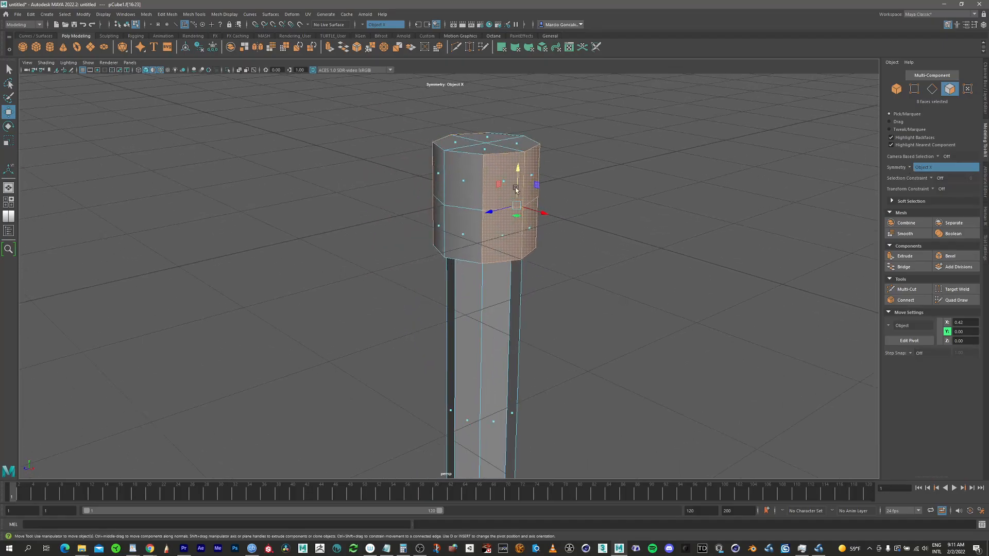
alt+middle_drag(475, 203, 469, 219)
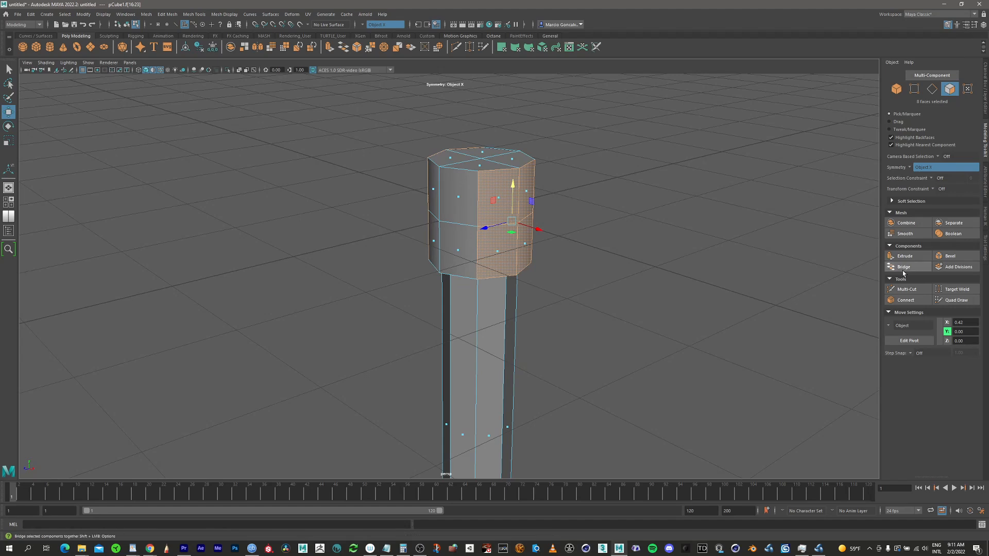
alt+middle_drag(469, 225, 441, 250)
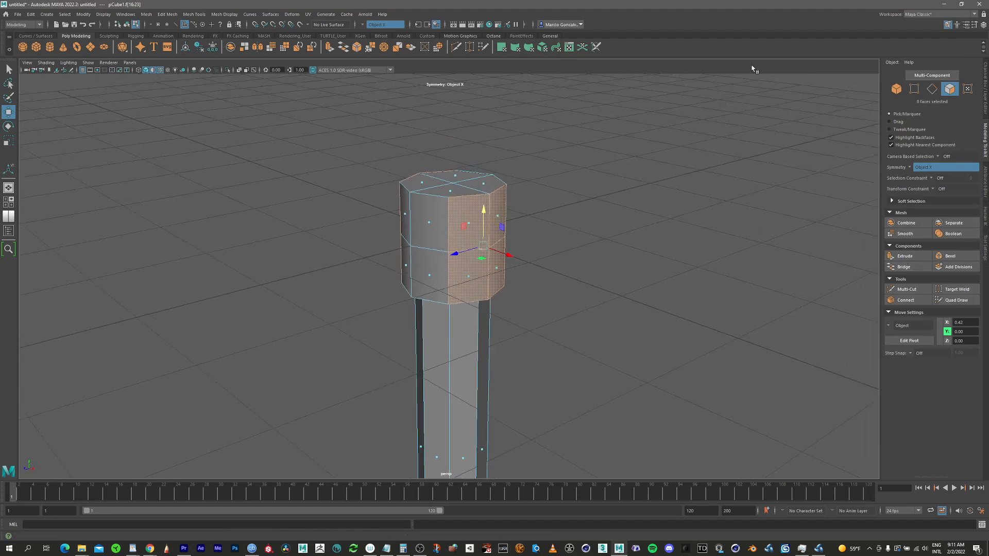
alt+drag(490, 210, 503, 184)
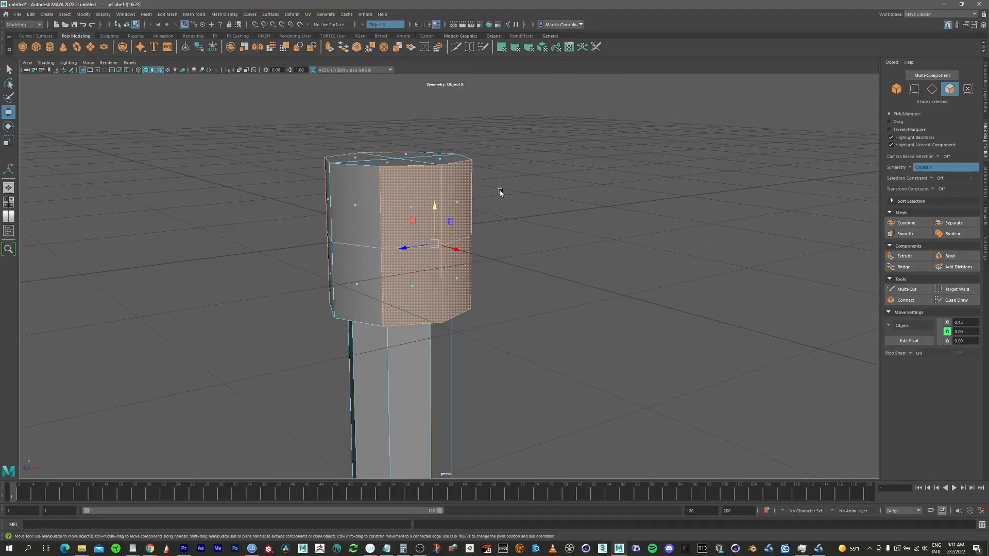
click(910, 256)
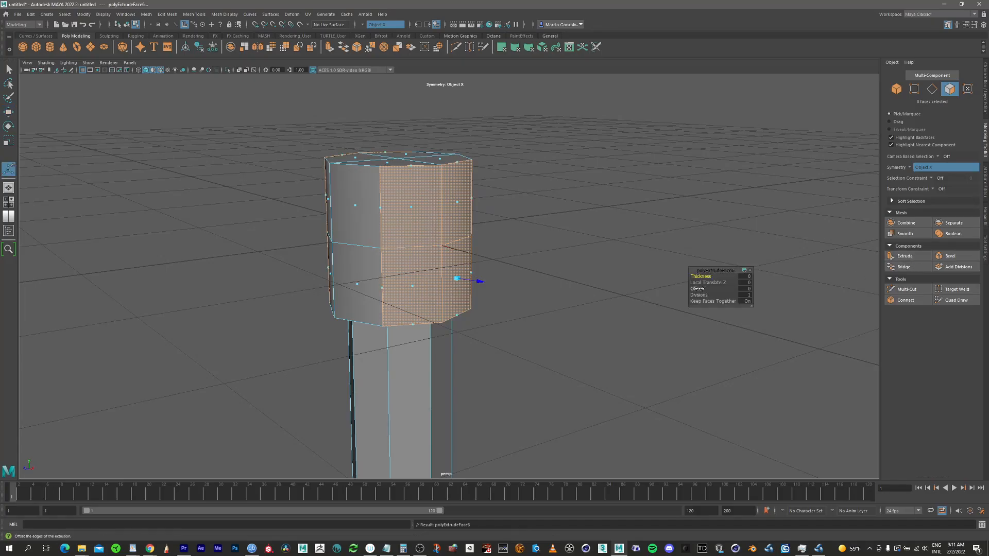
drag(701, 290, 704, 290)
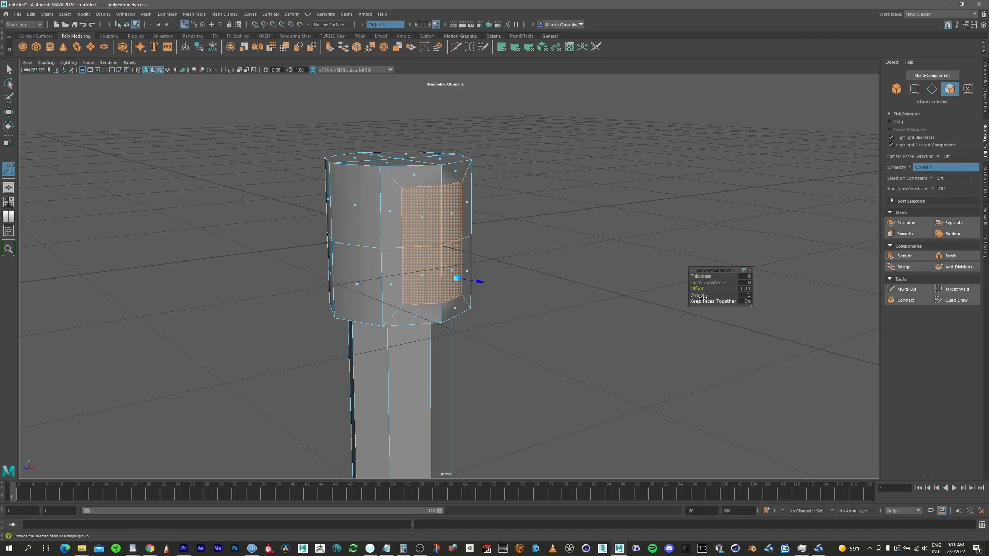
mouse_move(458, 227)
alt+mouse_down()
mouse_move(380, 214)
mouse_move(459, 231)
alt+mouse_up()
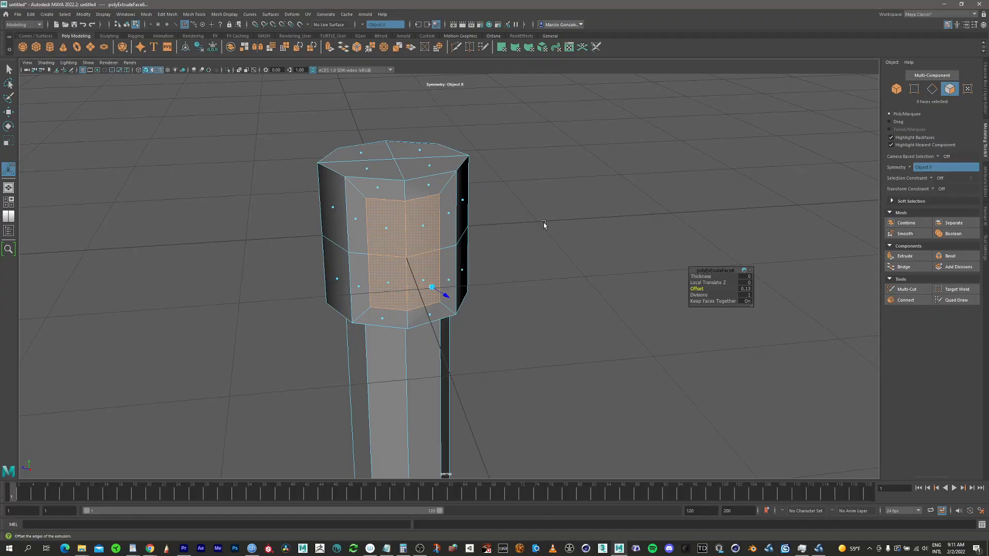
Step: In vertex mode in the side view, lower the inset panel's upper corner vertices and raise its lower corner vertices to form a hexagon
key(space)
key(space)
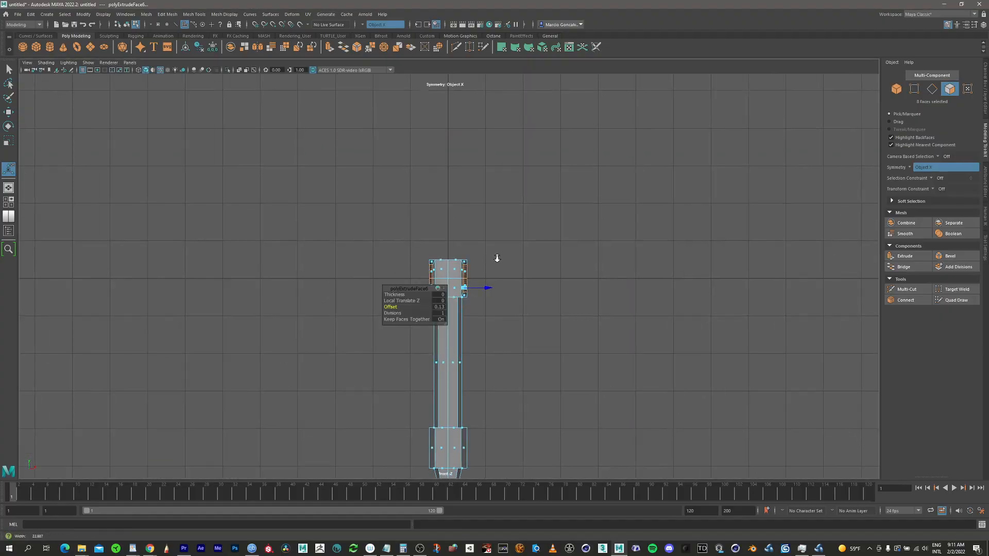
scroll(496, 261, up, 3)
key(space)
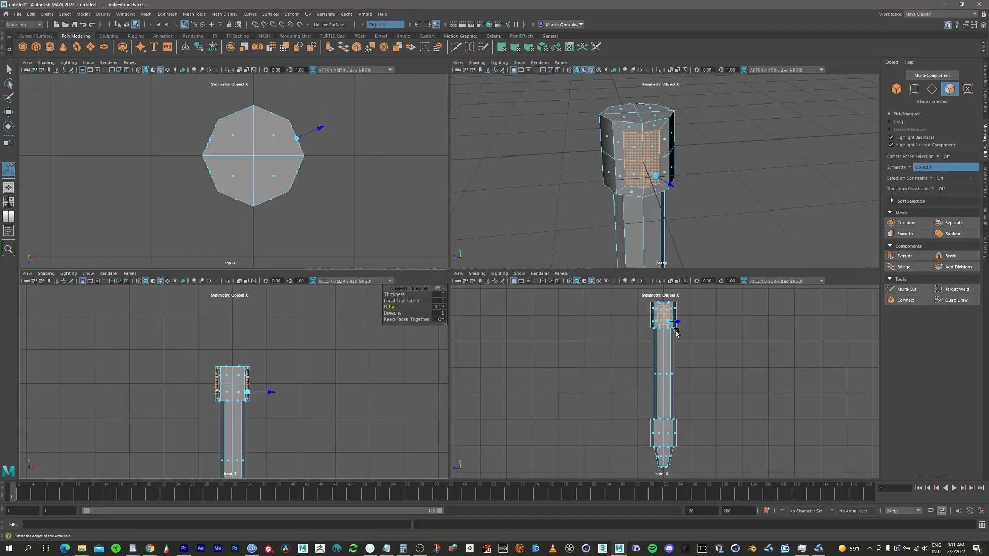
key(space)
alt+middle_drag(471, 158, 496, 172)
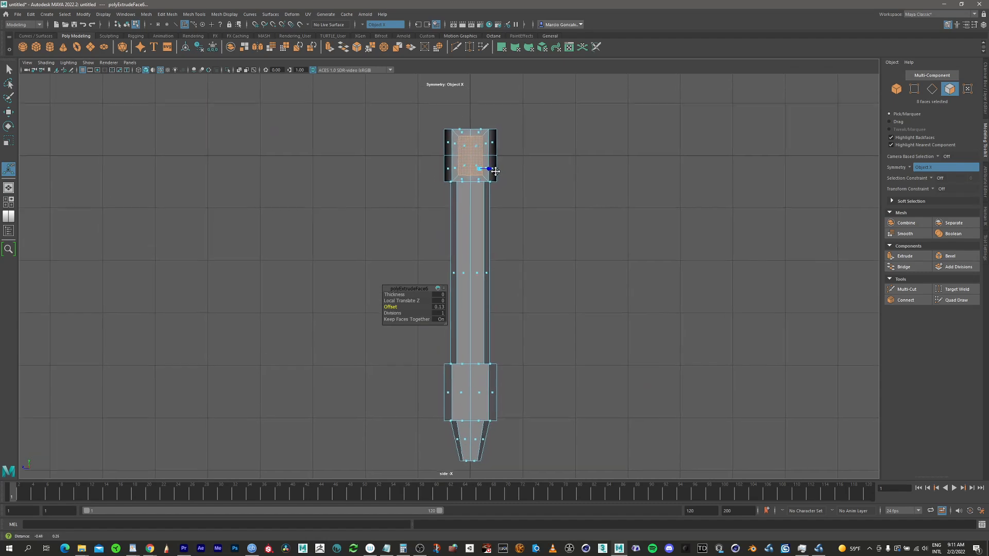
alt+right_drag(495, 172, 574, 213)
click(914, 89)
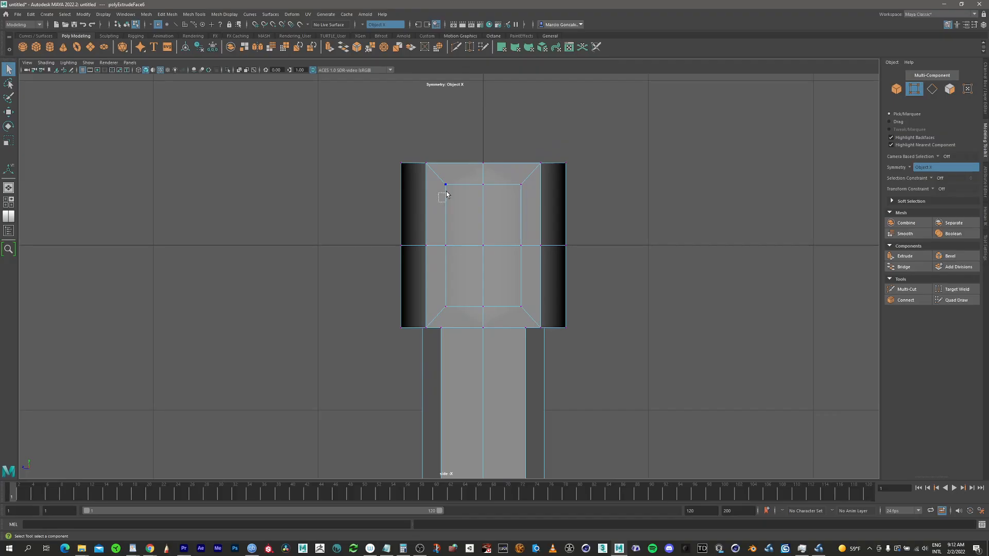
drag(447, 195, 451, 178)
key(w)
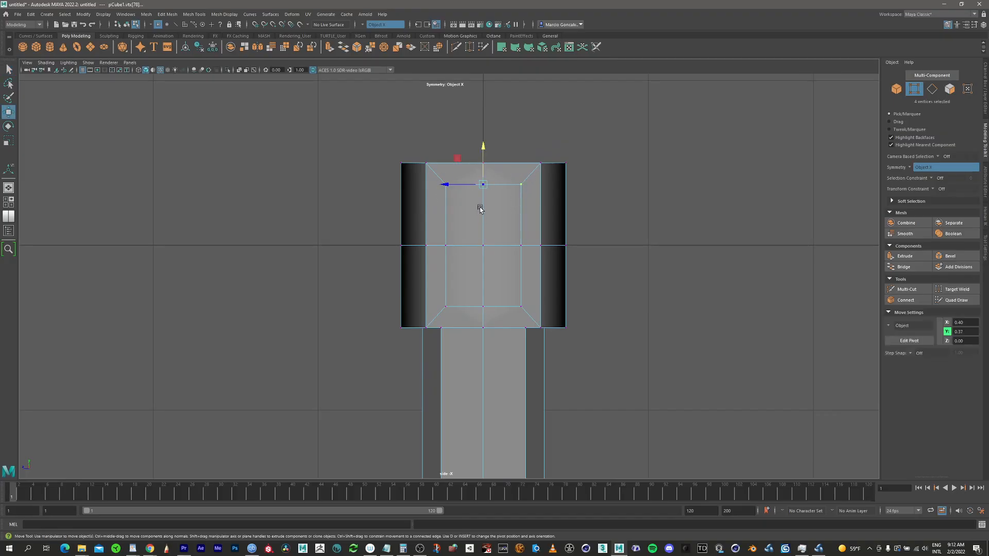
drag(483, 162, 484, 173)
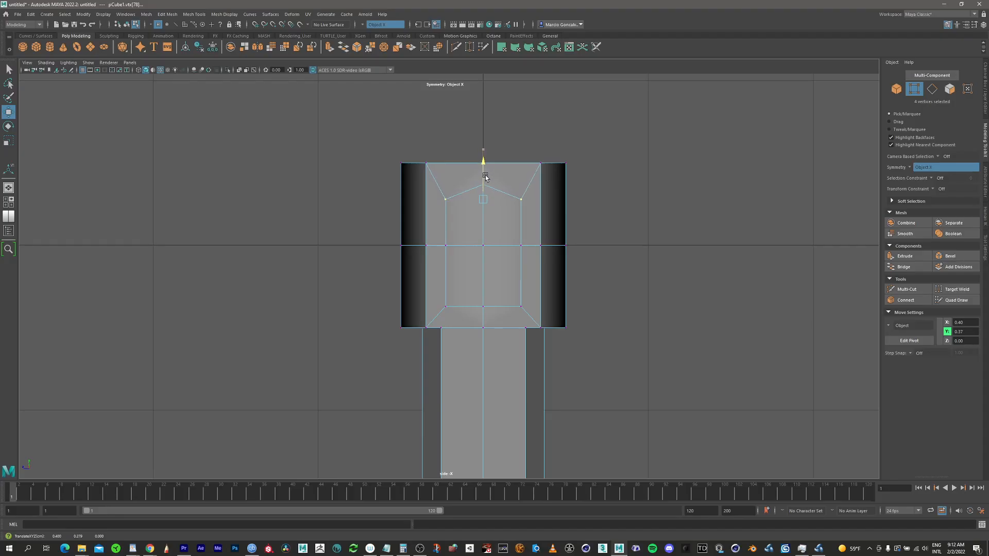
click(442, 318)
shift+drag(509, 319, 532, 291)
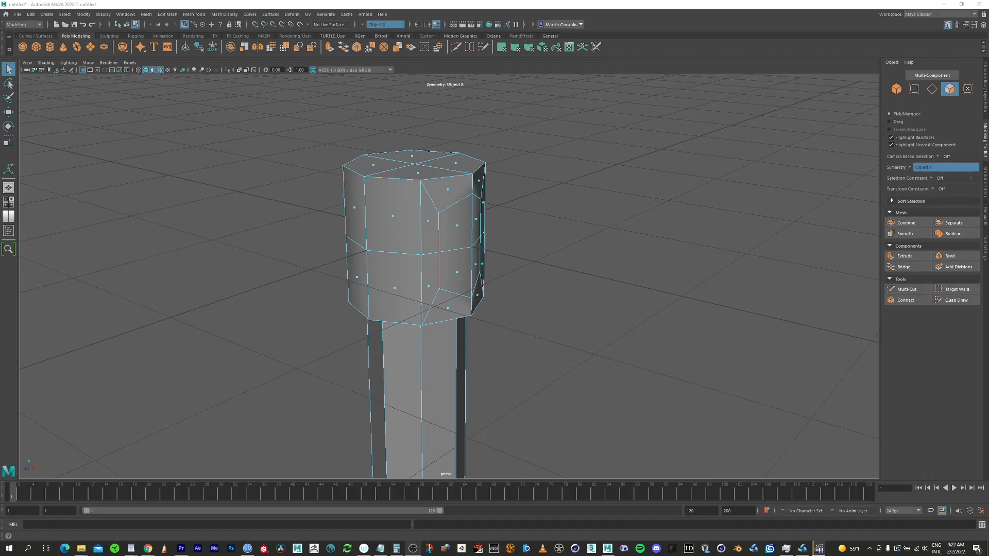
Step: In face mode in the perspective view, select the four faces of the hexagonal inset on the head, with their mirrored counterparts
alt+drag(435, 232, 364, 208)
click(364, 207)
shift+click(387, 205)
shift+click(388, 248)
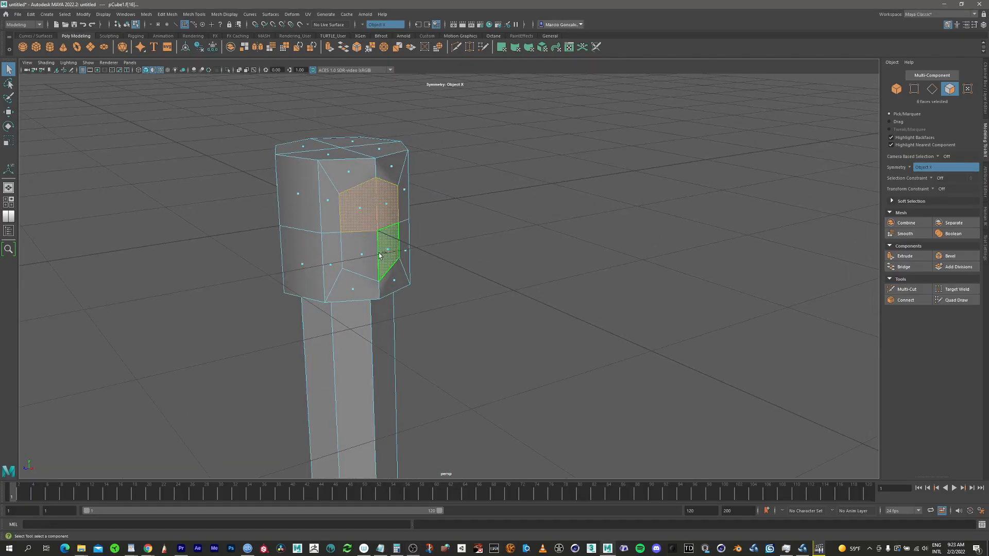
shift+click(369, 255)
alt+drag(370, 254, 466, 249)
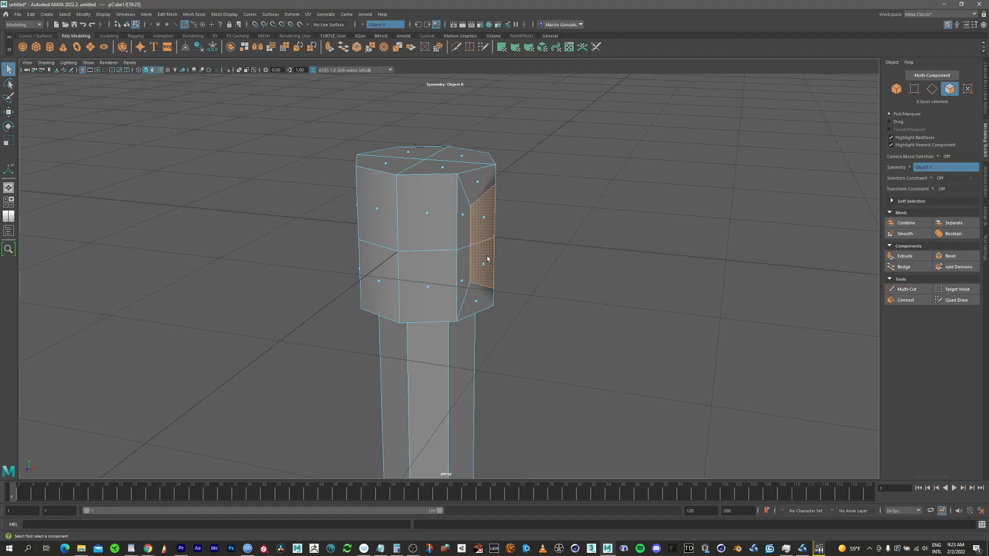
Step: In the front view, extrude the hexagonal faces horizontally outward to about X 1.87, forming an arm on each side of the head
key(w)
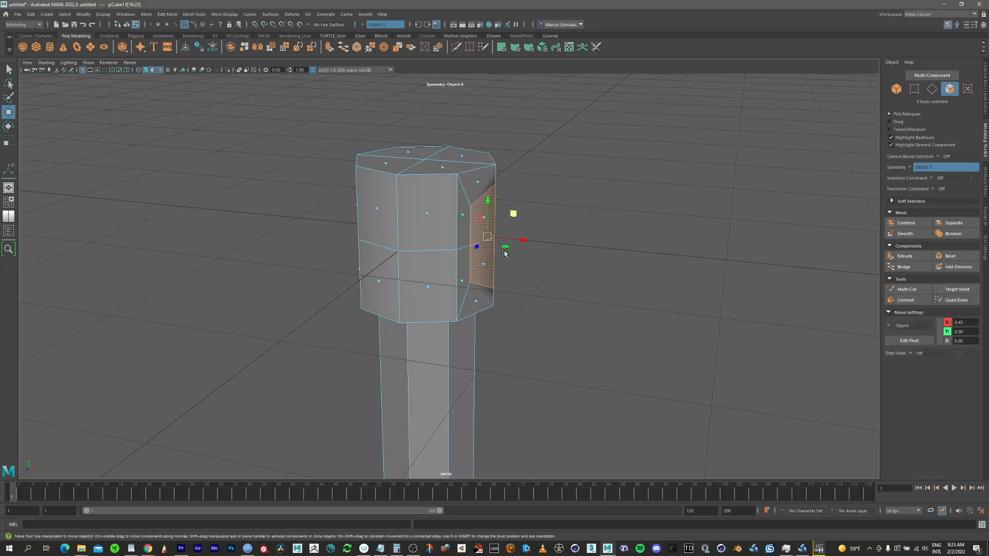
key(space)
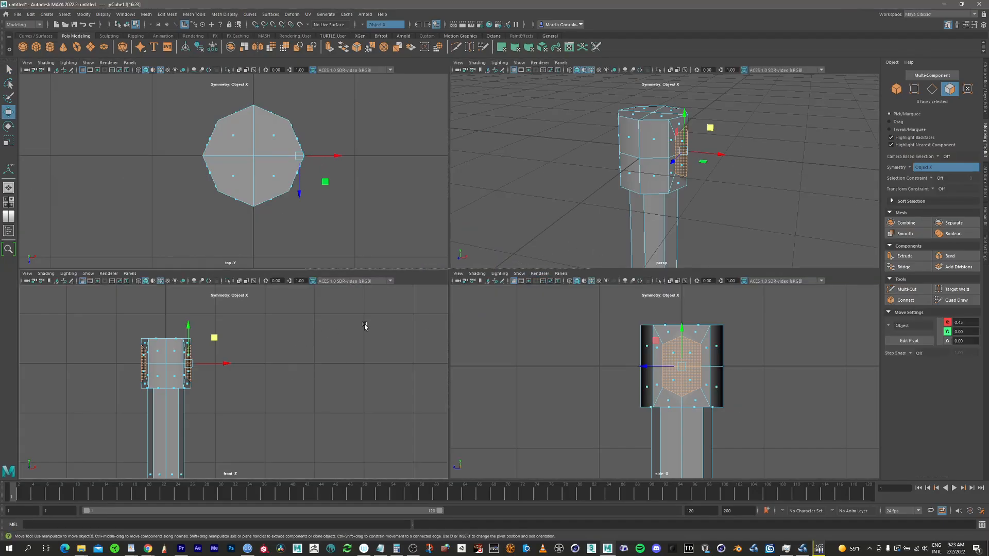
key(space)
alt+middle_drag(441, 263, 478, 301)
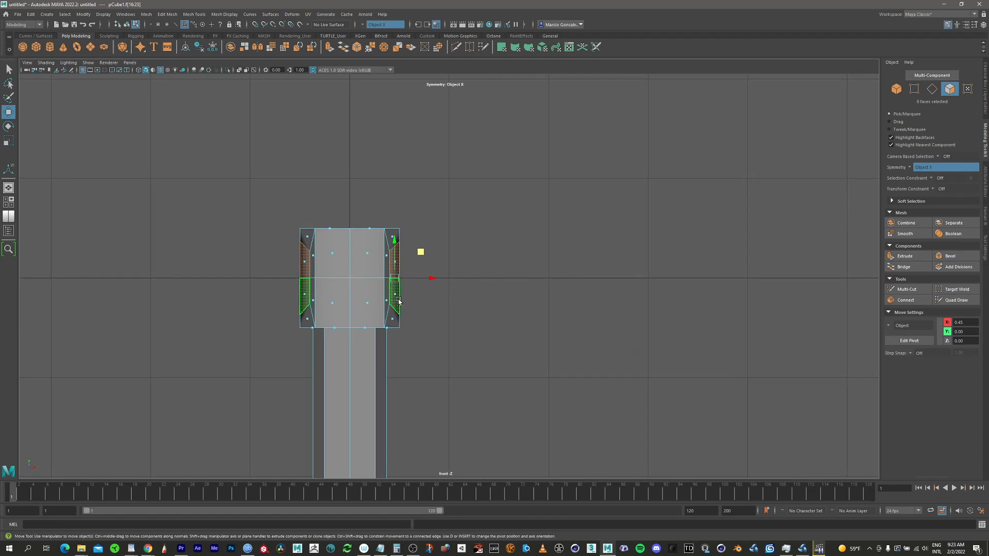
shift+drag(431, 278, 570, 281)
Step: Select the end vertices of both arms in the front view and scale them along X until the ends are flat
click(914, 89)
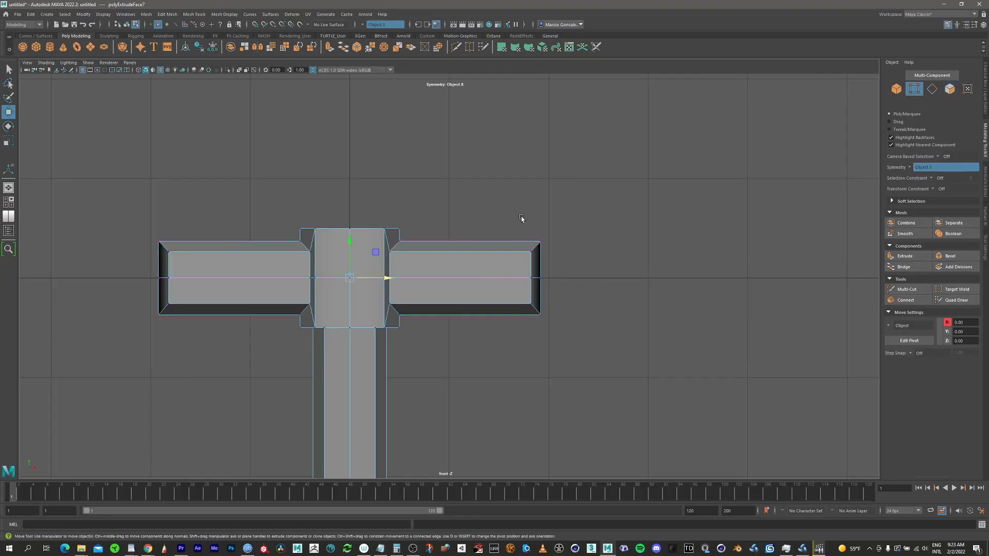
key(space)
alt+drag(766, 175, 747, 178)
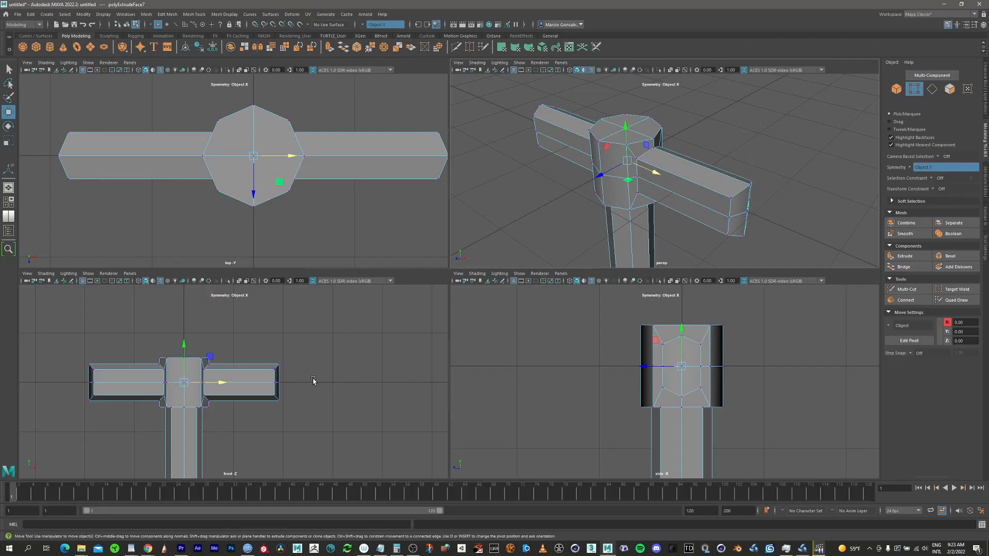
key(space)
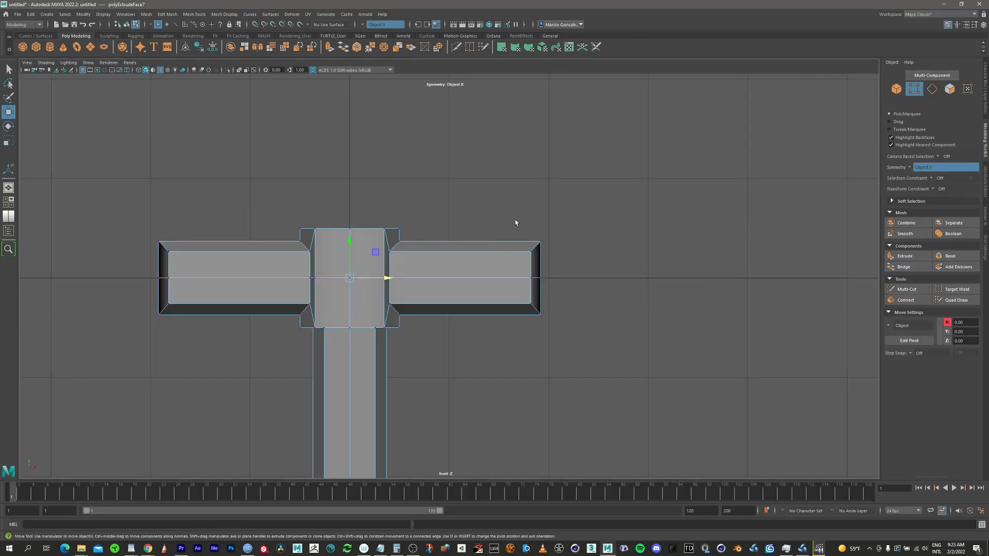
drag(516, 207, 547, 365)
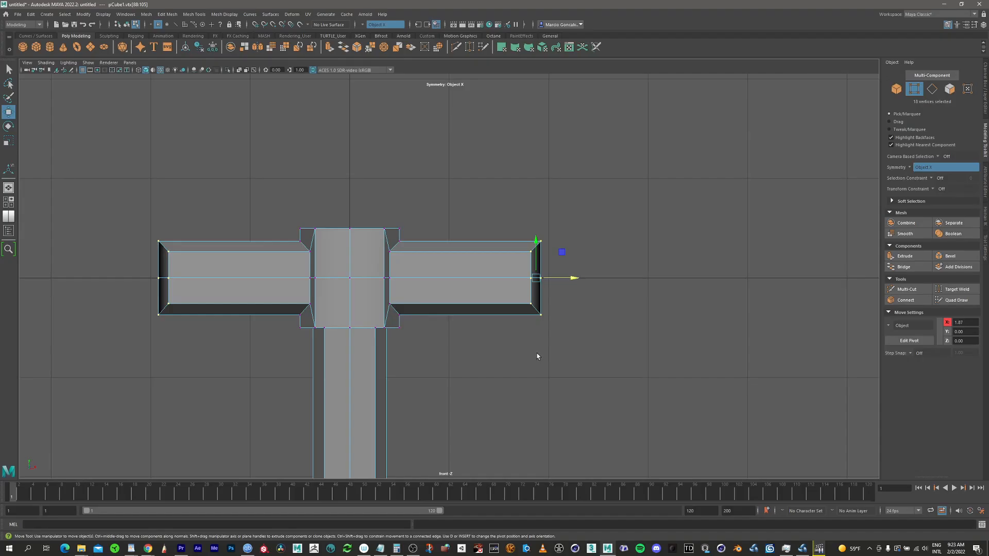
key(r)
drag(570, 278, 505, 284)
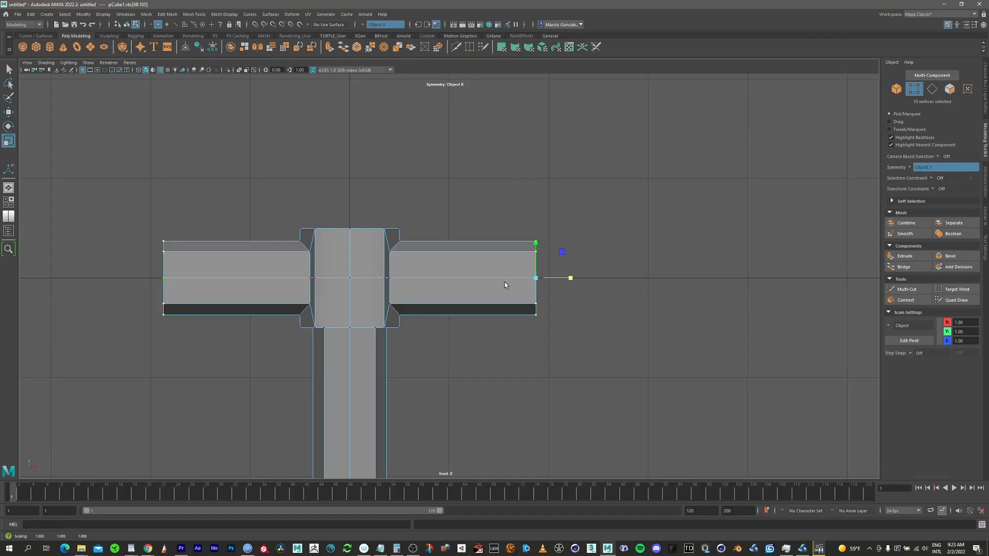
Step: Move the arms' end vertices up by about 0.8 units in the front view so both arms slope upward
key(space)
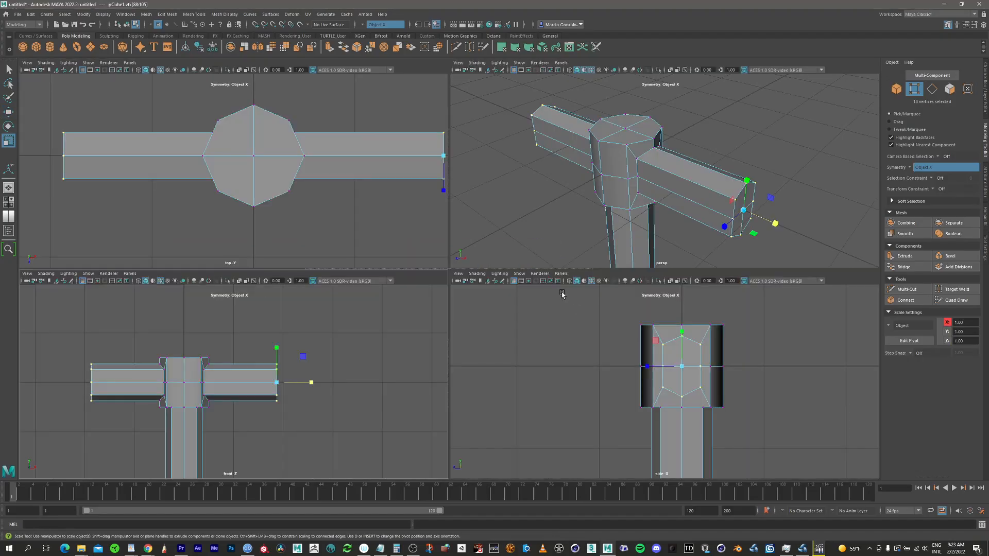
key(space)
scroll(462, 245, down, 3)
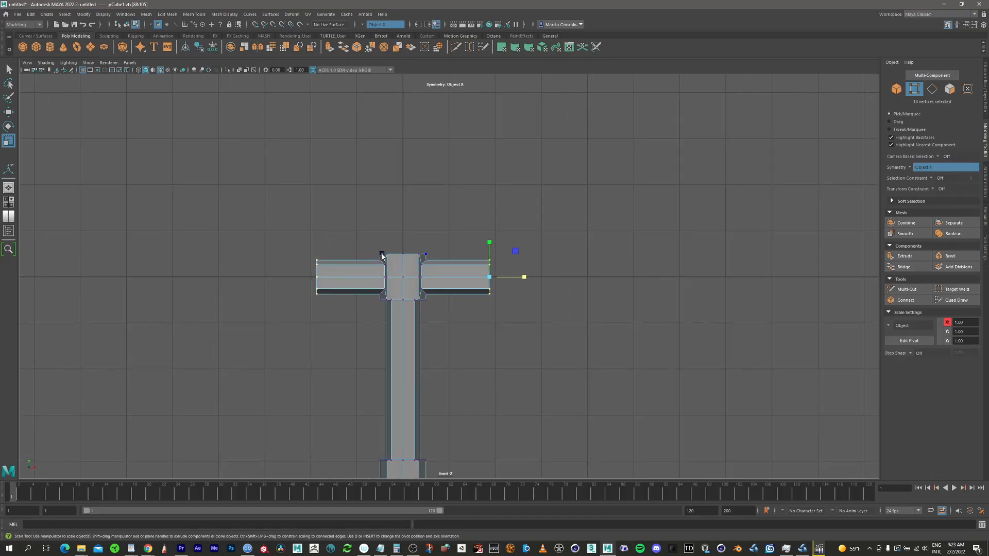
key(w)
drag(489, 245, 494, 208)
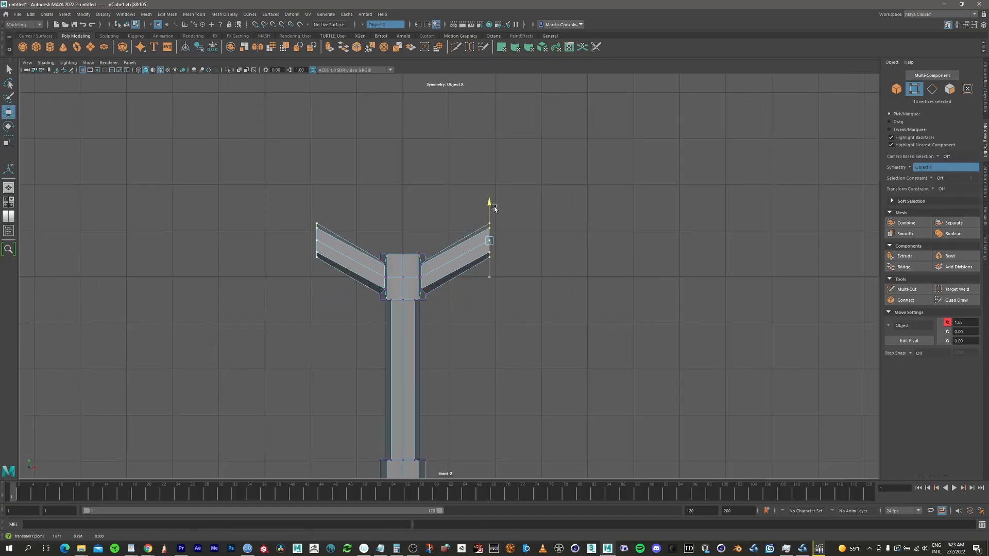
Step: In face mode, extrude the arms' end faces outward and down to about X 3.16, Y -0.22, adding a downward-sloping segment on each side
key(F11)
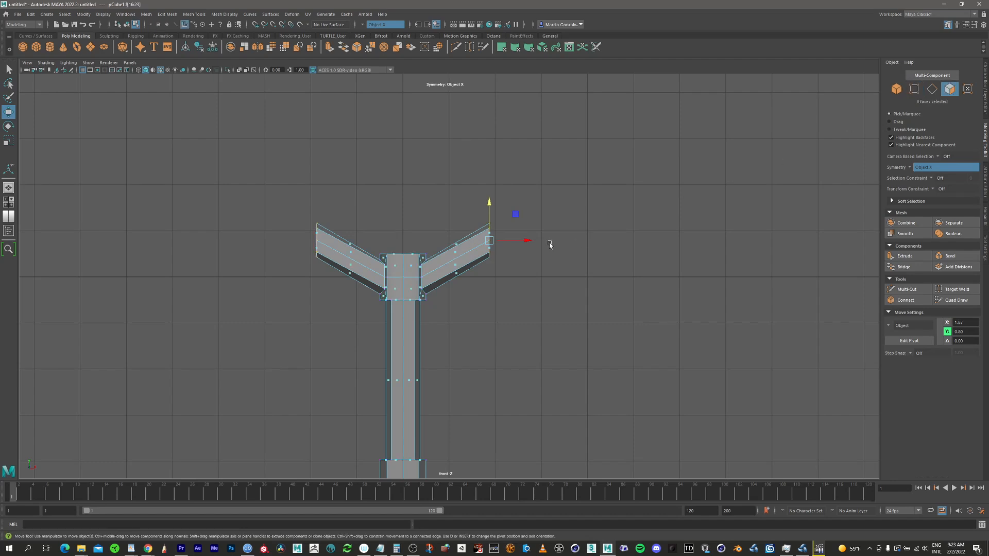
scroll(644, 224, up, 3)
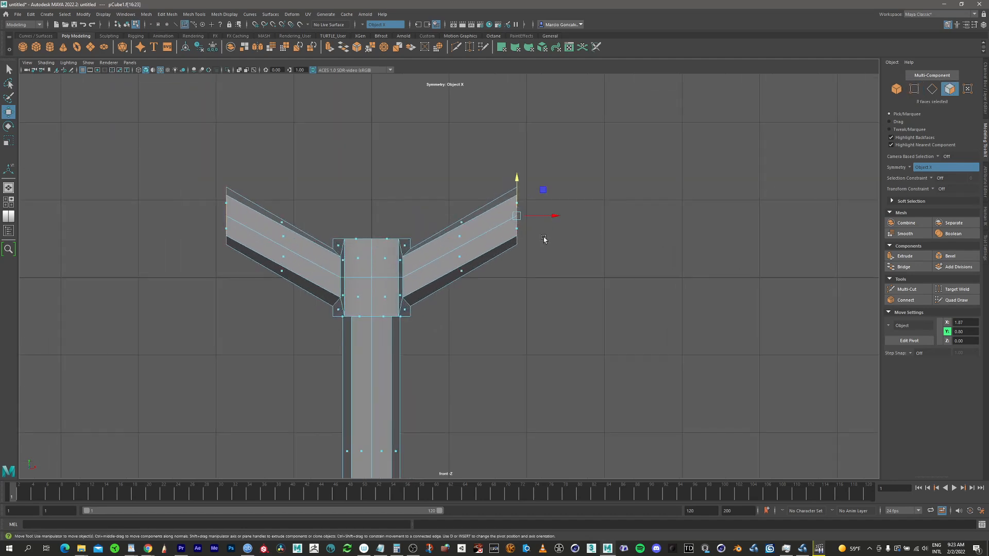
key(space)
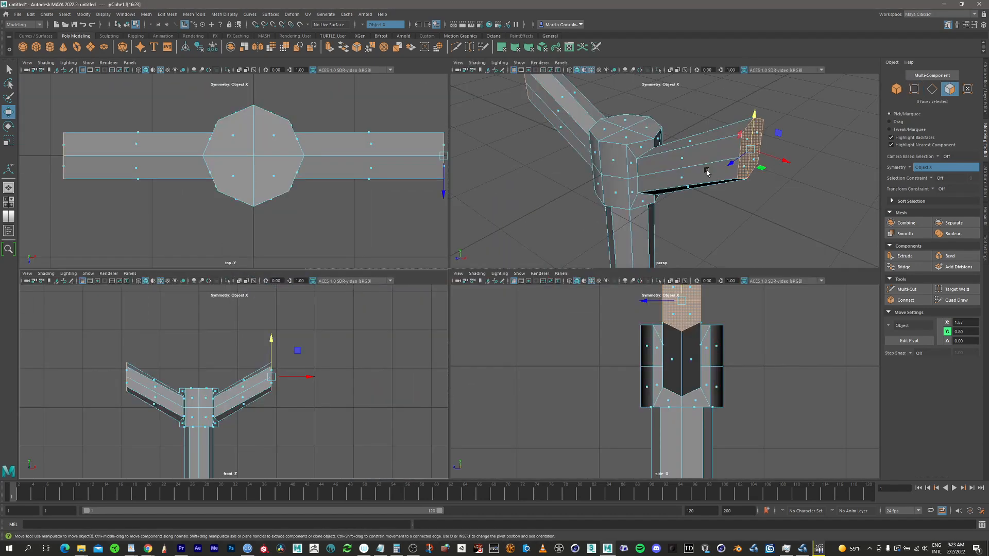
key(space)
alt+middle_drag(567, 244, 532, 242)
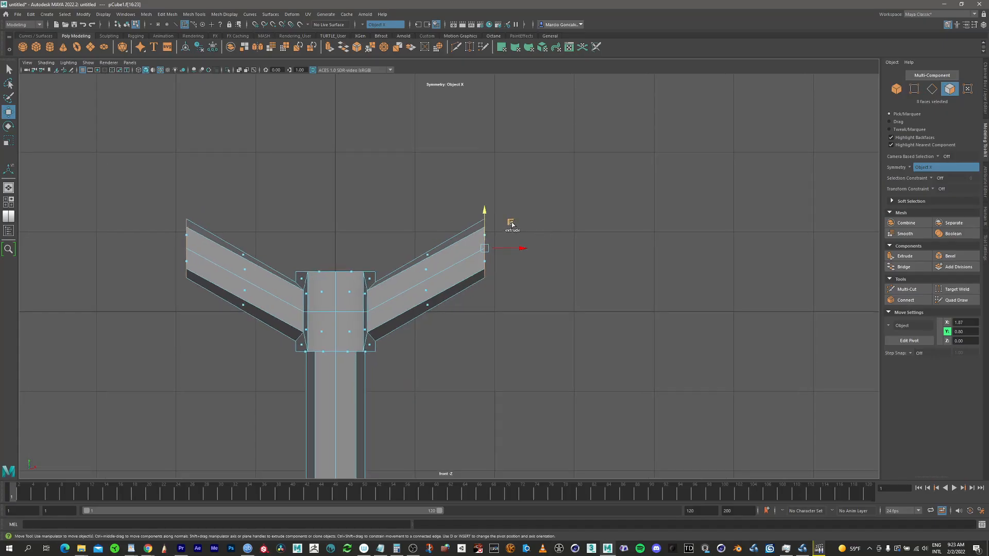
drag(512, 224, 613, 306)
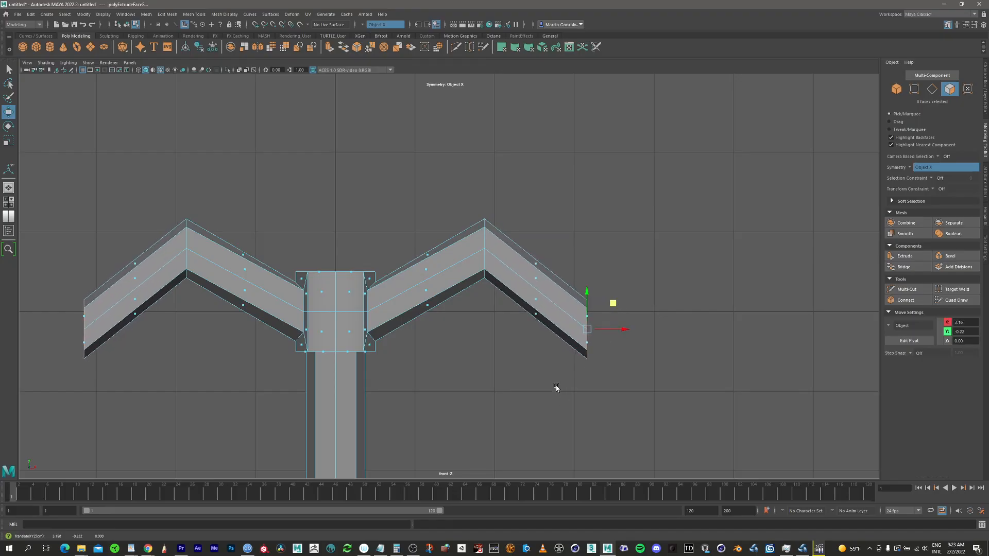
Step: Rotate the arms' end faces in the front view until they are perpendicular to the downward-sloping segments
key(space)
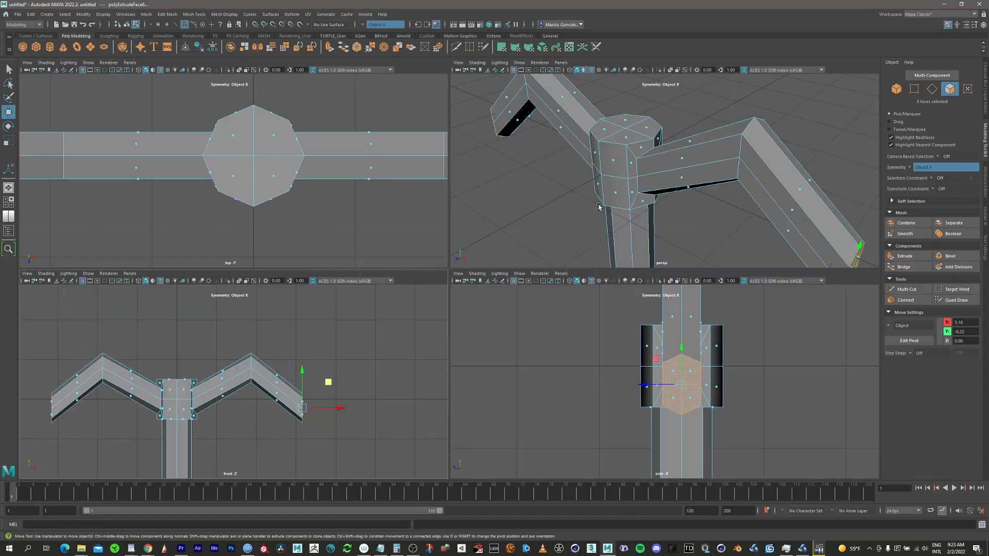
key(space)
alt+drag(354, 239, 530, 270)
key(space)
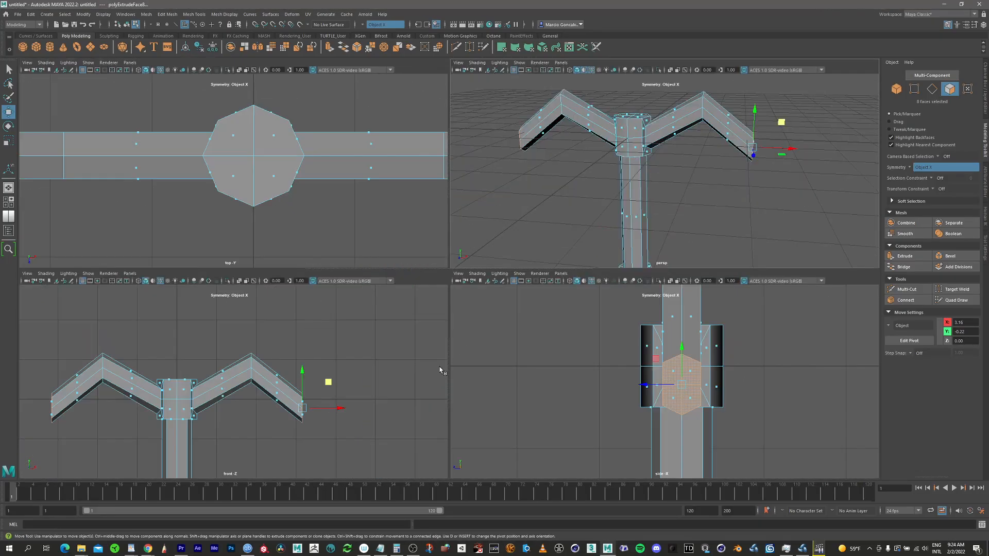
key(space)
key(e)
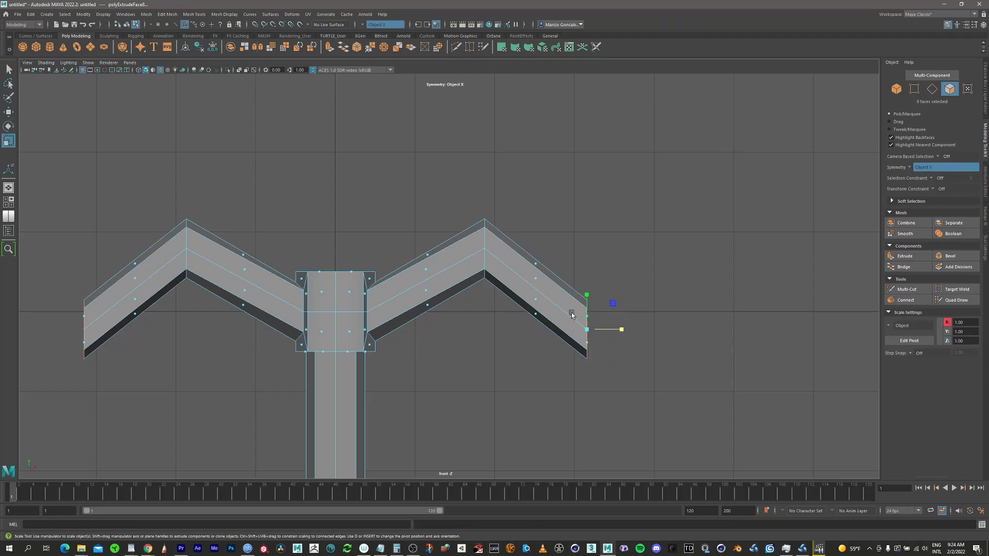
drag(619, 314, 624, 338)
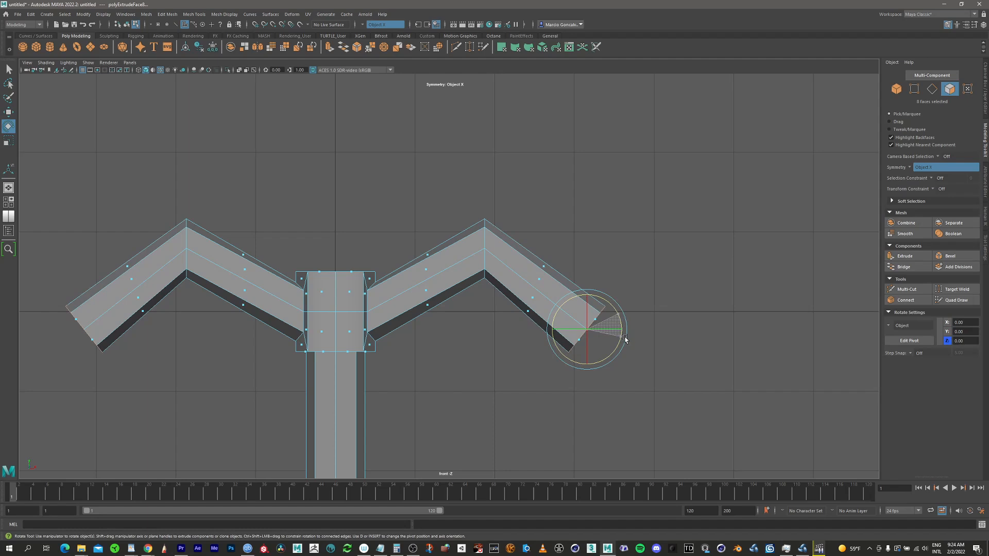
drag(624, 338, 625, 338)
click(584, 259)
Step: Select the hexagonal end faces of both arms and extrude them with a thickness of 0.17 and an offset of 0.1 to form tapered tips
key(space)
key(space)
key(space)
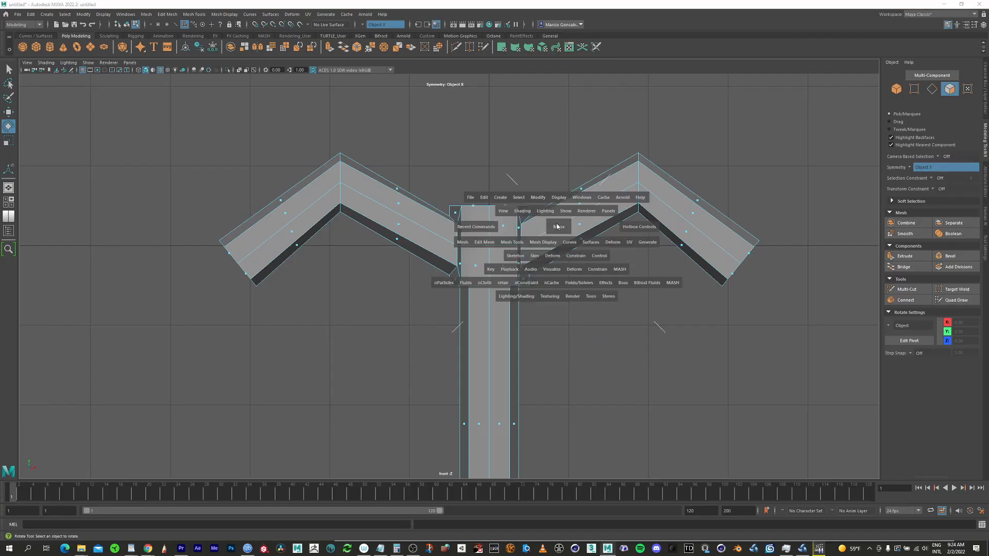
key(space)
alt+drag(405, 250, 388, 216)
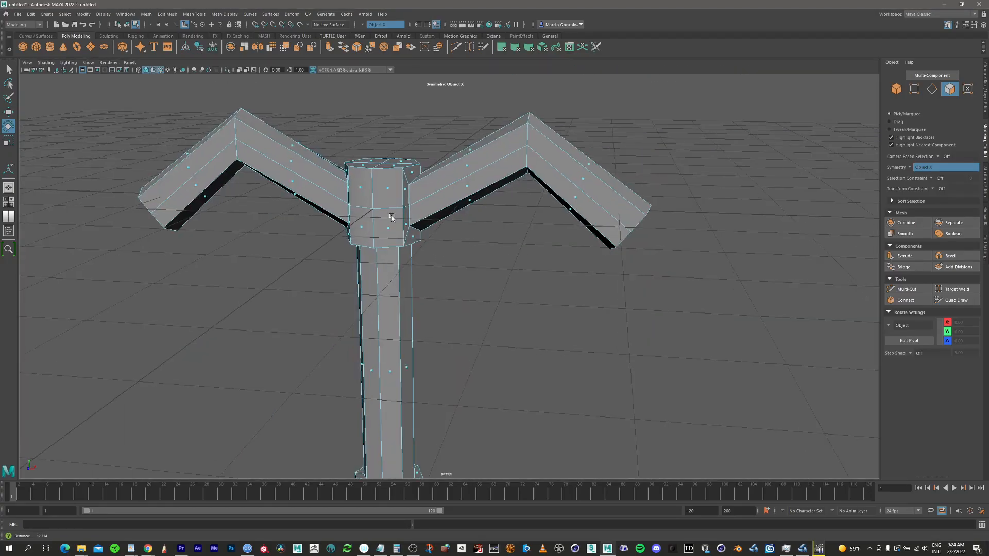
alt+right_drag(388, 216, 517, 192)
alt+middle_drag(423, 185, 516, 251)
alt+drag(517, 252, 483, 264)
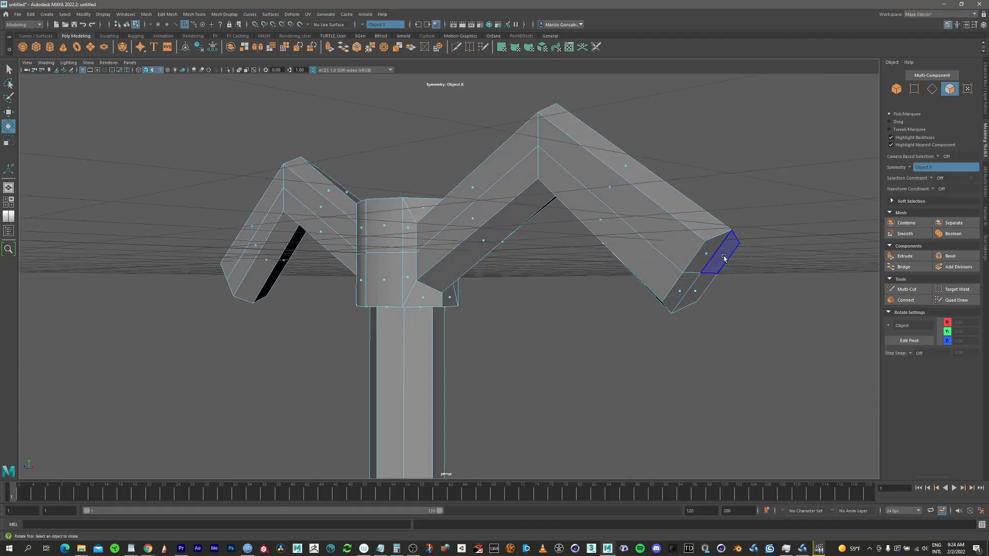
click(705, 262)
key(q)
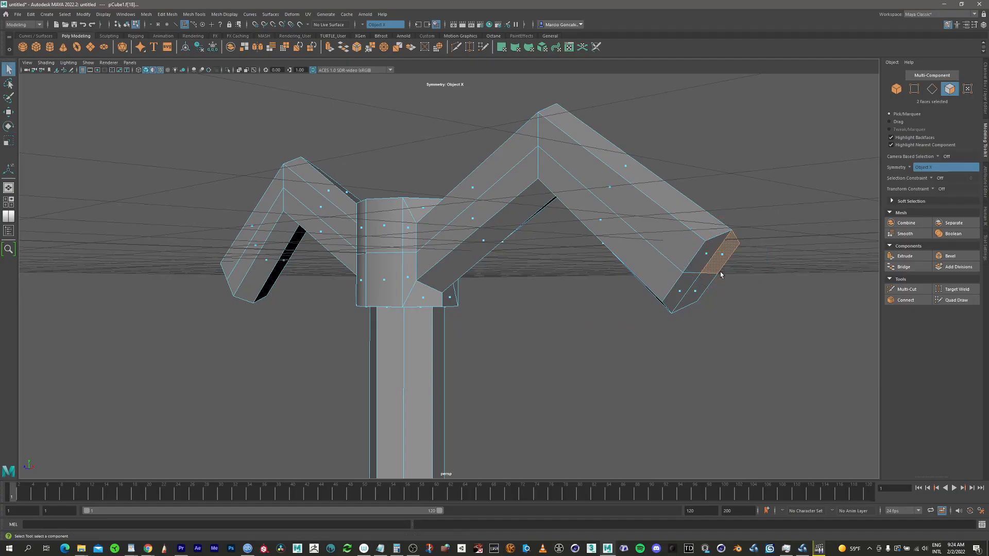
shift+click(702, 256)
shift+click(682, 292)
shift+click(697, 292)
shift+click(697, 291)
alt+drag(697, 292, 679, 296)
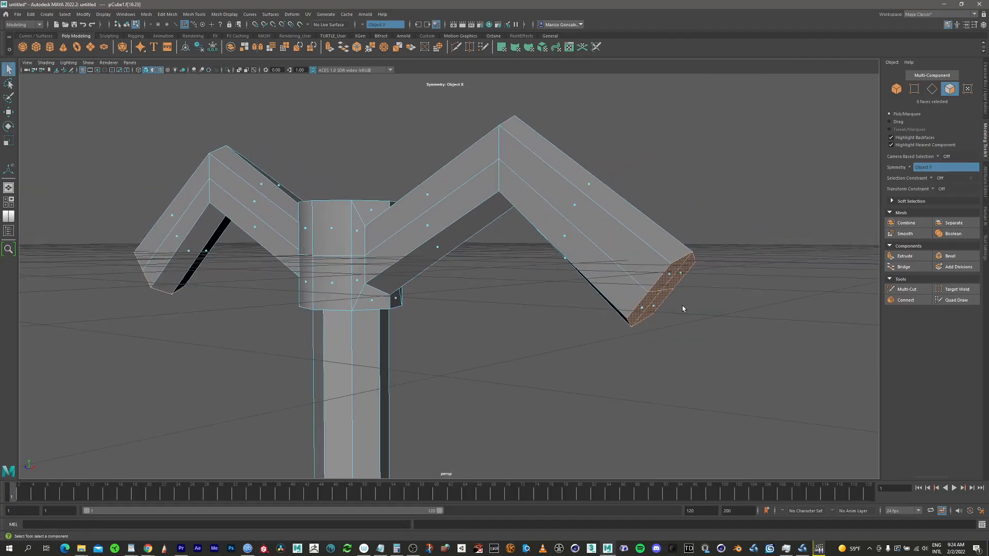
click(904, 256)
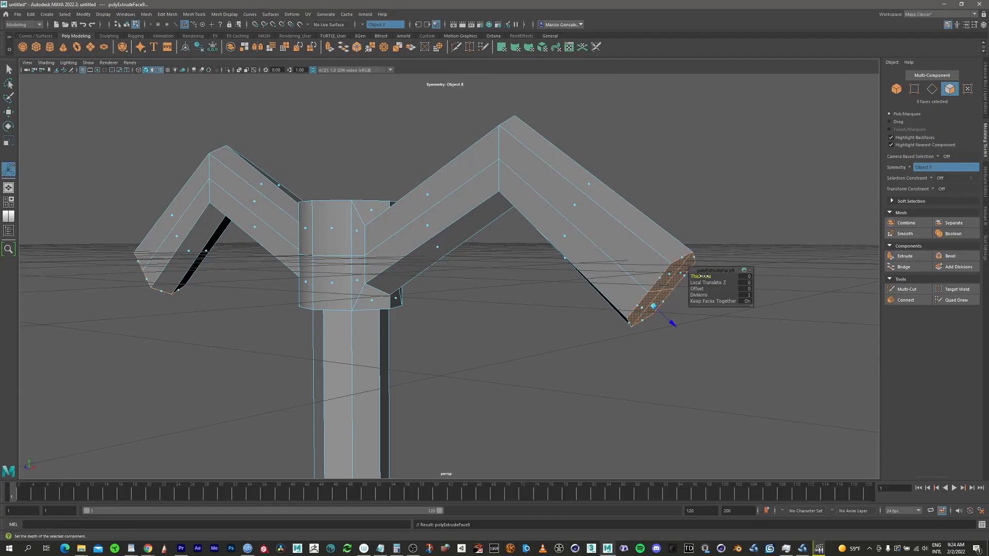
mouse_move(702, 277)
mouse_down()
mouse_move(711, 277)
mouse_move(705, 289)
mouse_up()
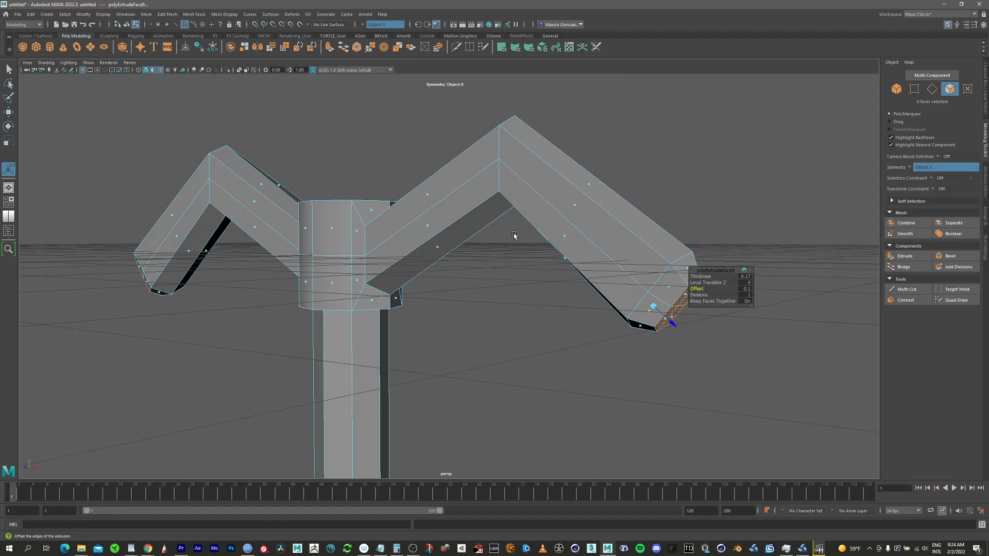
alt+drag(572, 261, 617, 296)
scroll(618, 296, up, 3)
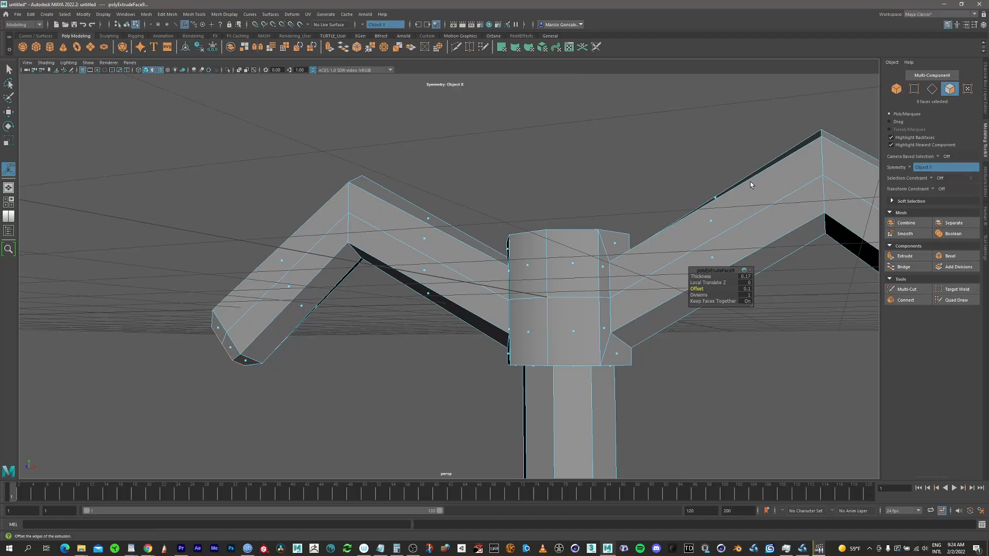
key(q)
Step: Select the front and back faces of the octagonal head and extrude them with an offset of 0.13 to inset a rectangle on each side
alt+drag(598, 285, 579, 347)
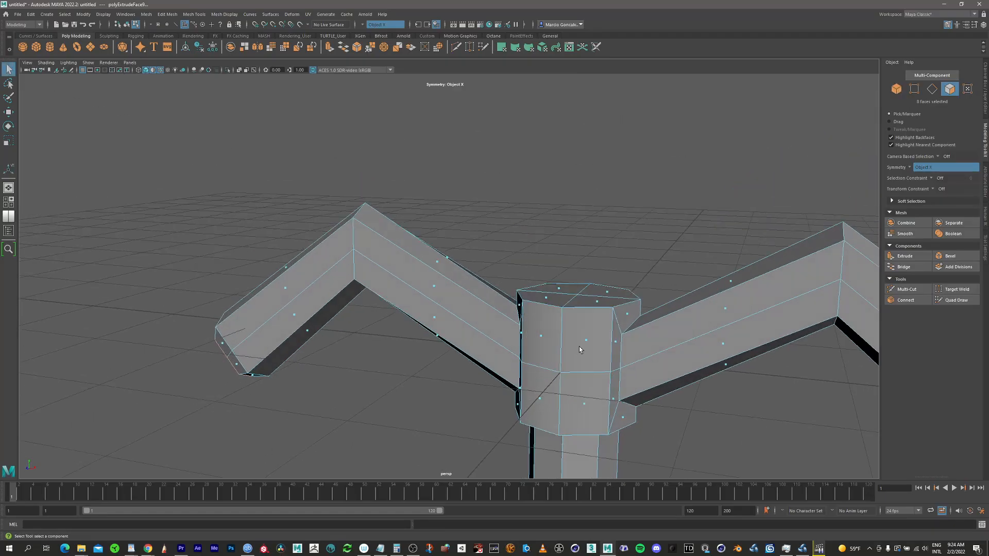
click(581, 348)
shift+click(582, 403)
alt+drag(583, 403, 517, 315)
click(282, 334)
shift+click(281, 378)
alt+drag(284, 310, 295, 350)
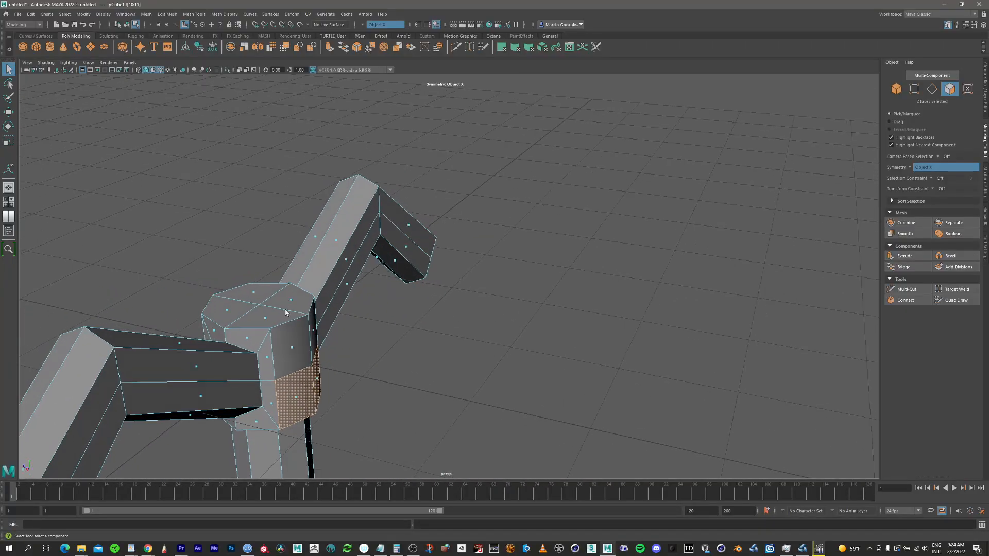
alt+drag(282, 289, 498, 336)
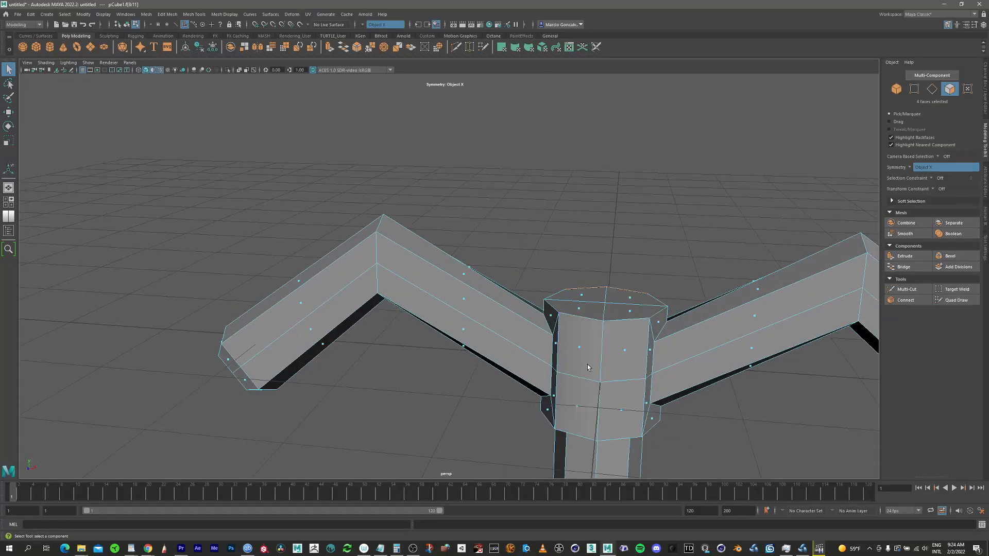
shift+click(585, 347)
shift+click(581, 406)
alt+drag(595, 309, 573, 252)
click(904, 256)
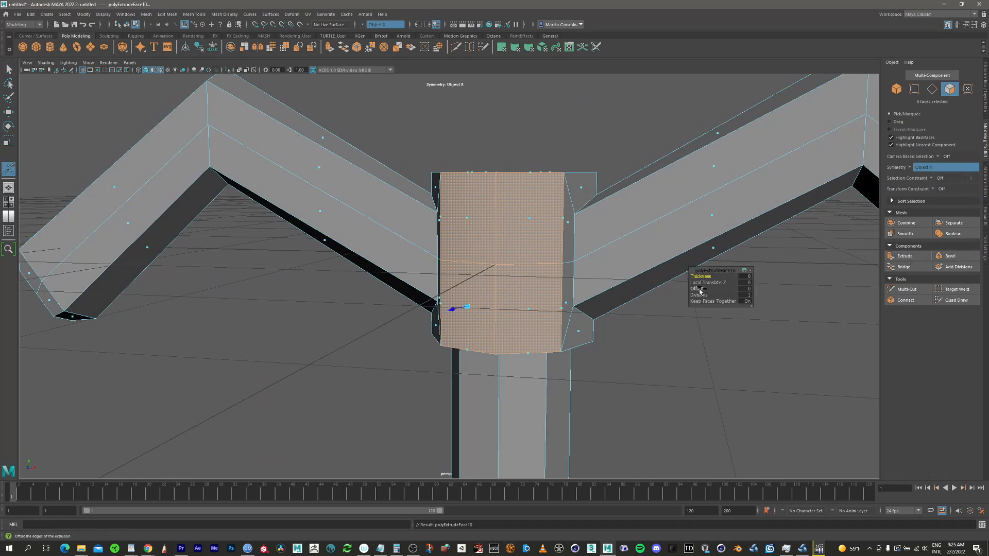
drag(697, 289, 704, 289)
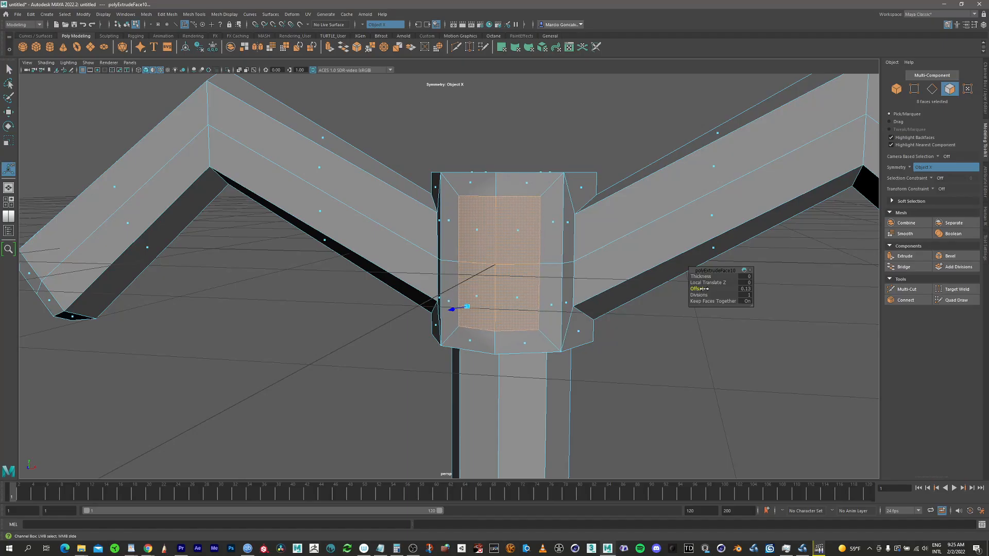
Step: In vertex mode, select the inset rectangles' corner vertices in the front view and try to scale them with symmetry on
key(space)
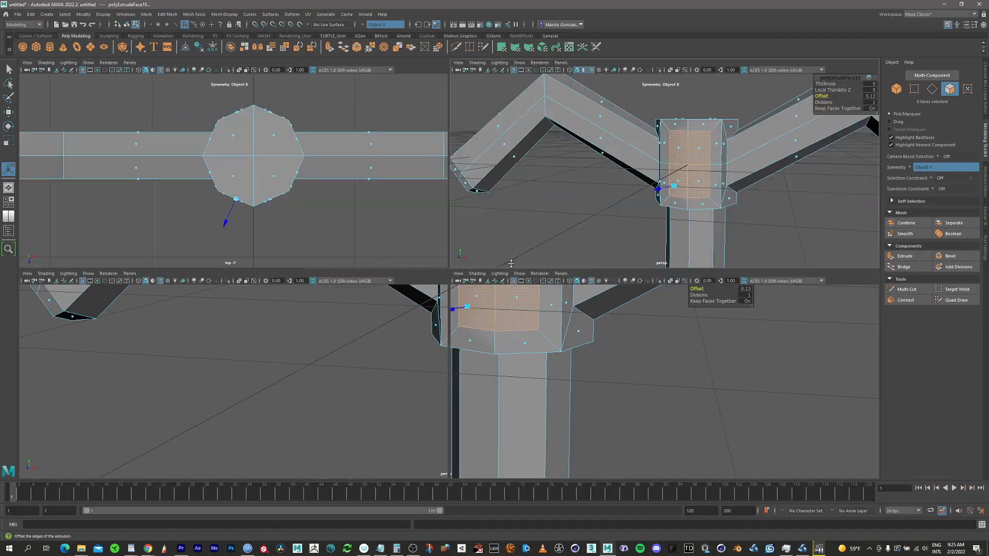
key(space)
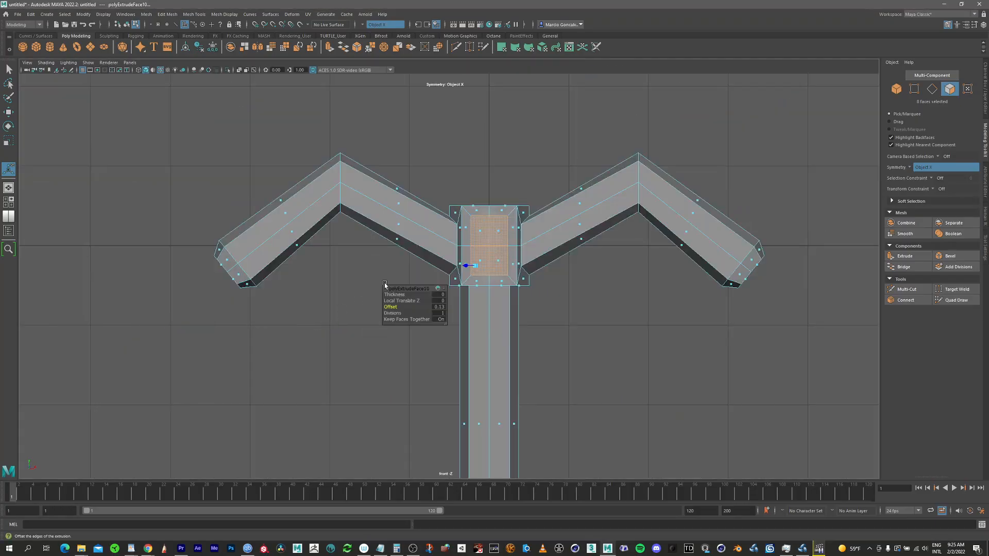
scroll(480, 221, up, 5)
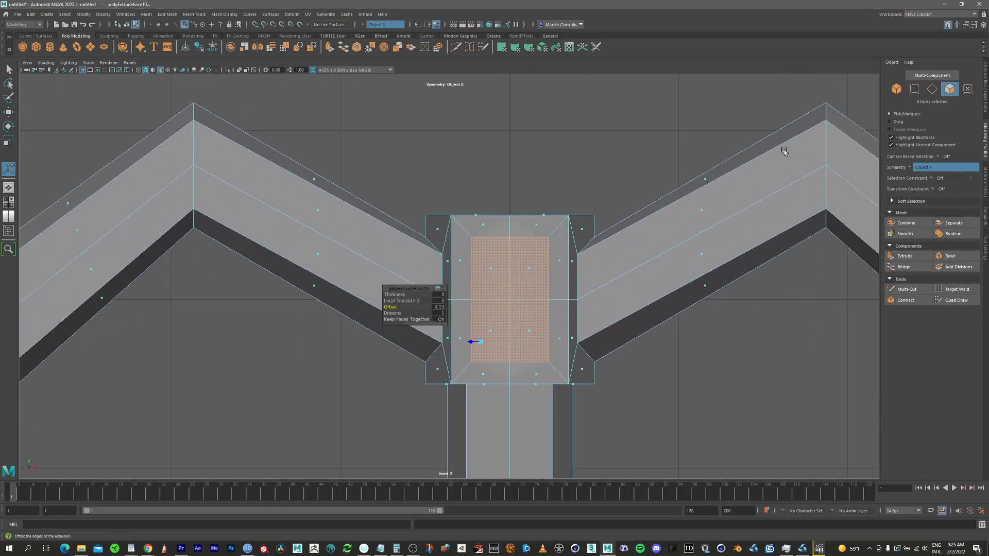
click(914, 89)
click(457, 205)
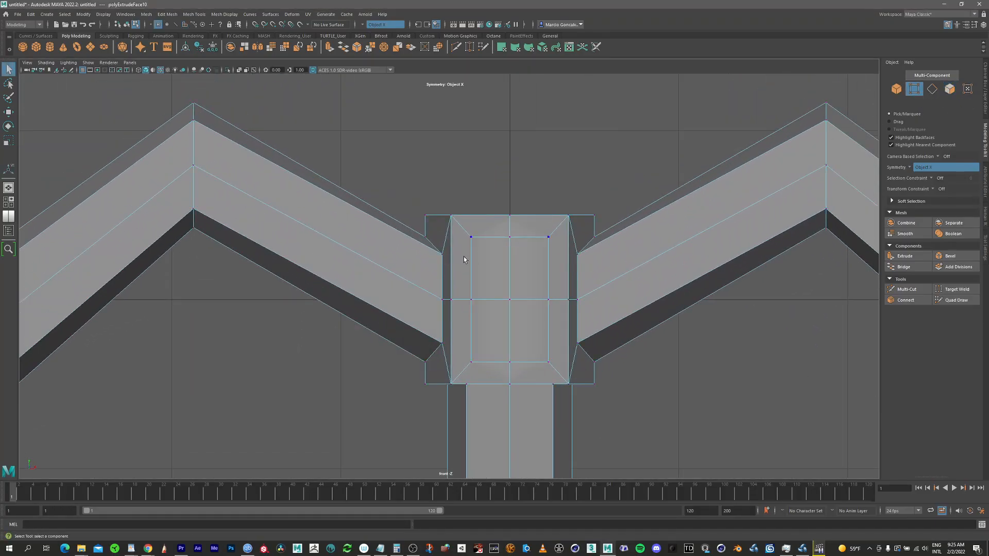
drag(464, 255, 487, 230)
shift+drag(468, 359, 489, 373)
key(w)
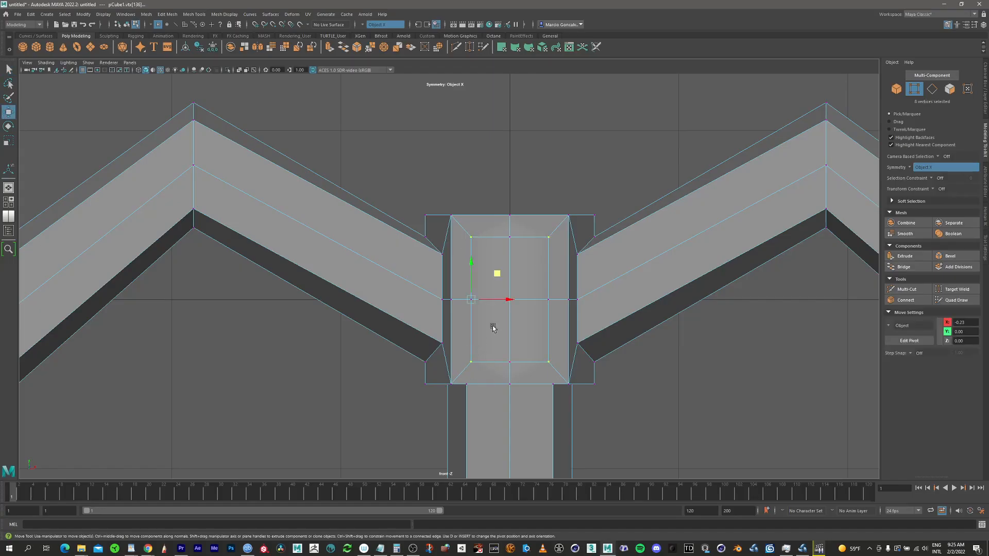
key(r)
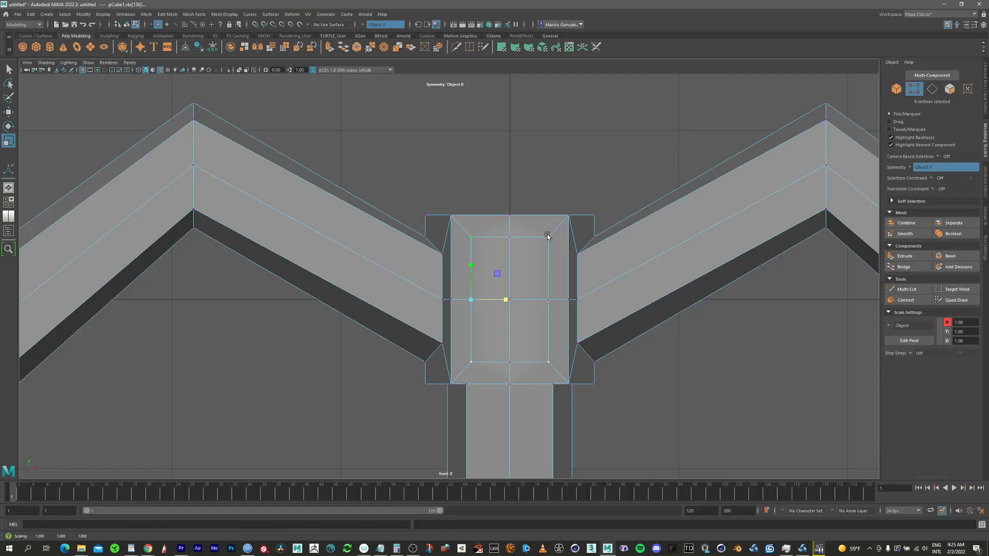
key(space)
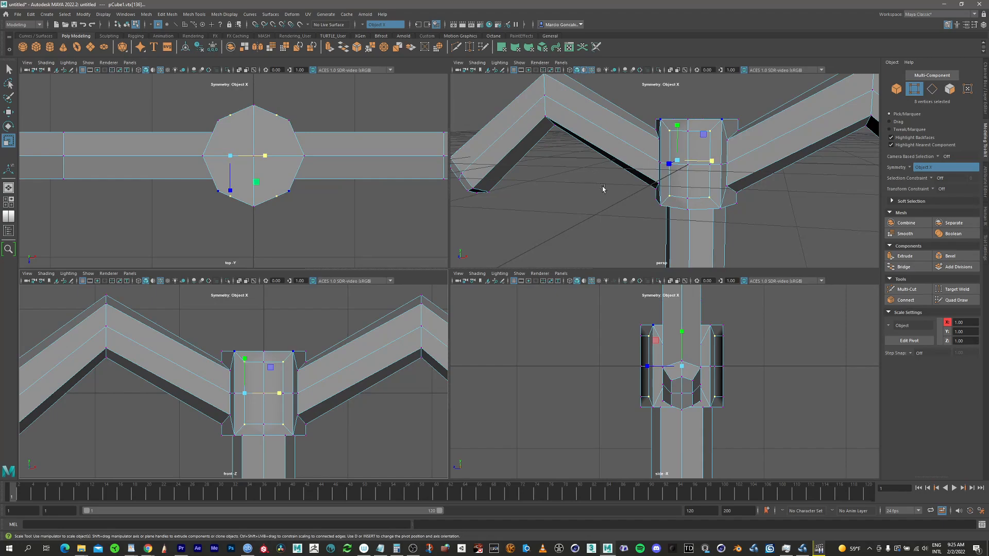
key(space)
alt+drag(550, 283, 509, 281)
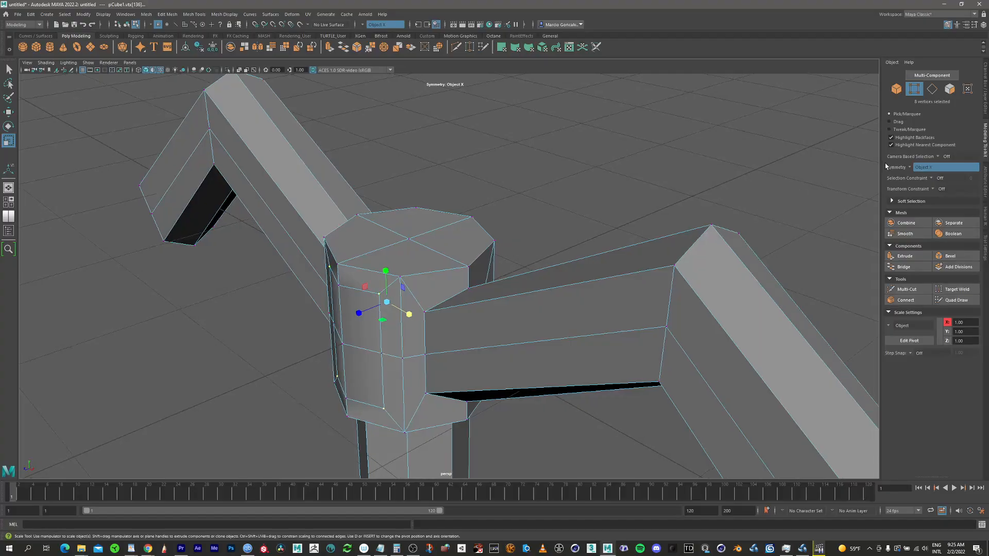
Step: Turn symmetry off and undo the last scale of the inset's corner vertices
click(911, 169)
click(924, 171)
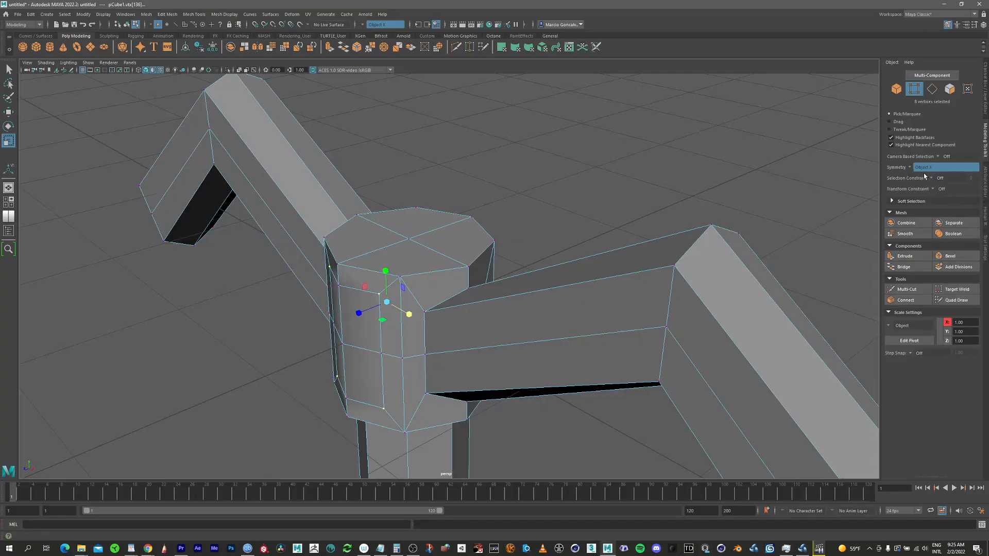
alt+drag(360, 311, 510, 295)
key(ctrl+z)
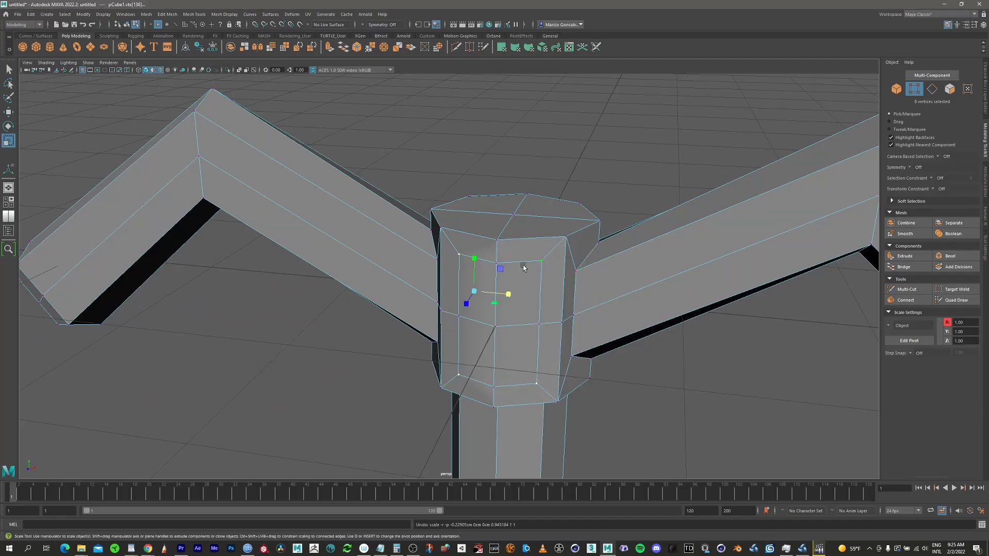
Step: In the front view, select the inset's upper and lower vertex rows and scale them inward along X
key(space)
key(space)
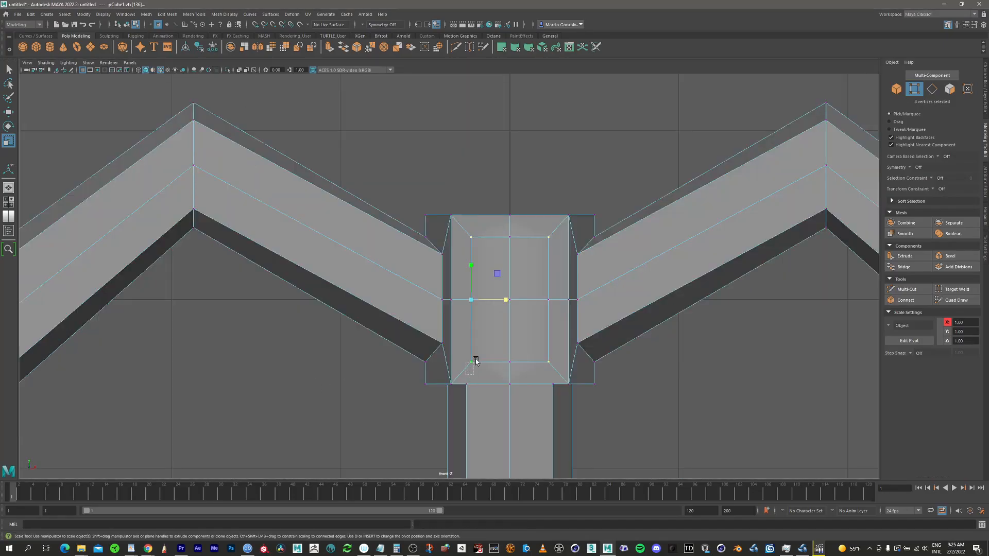
drag(466, 375, 561, 341)
shift+drag(482, 238, 564, 228)
drag(546, 301, 532, 301)
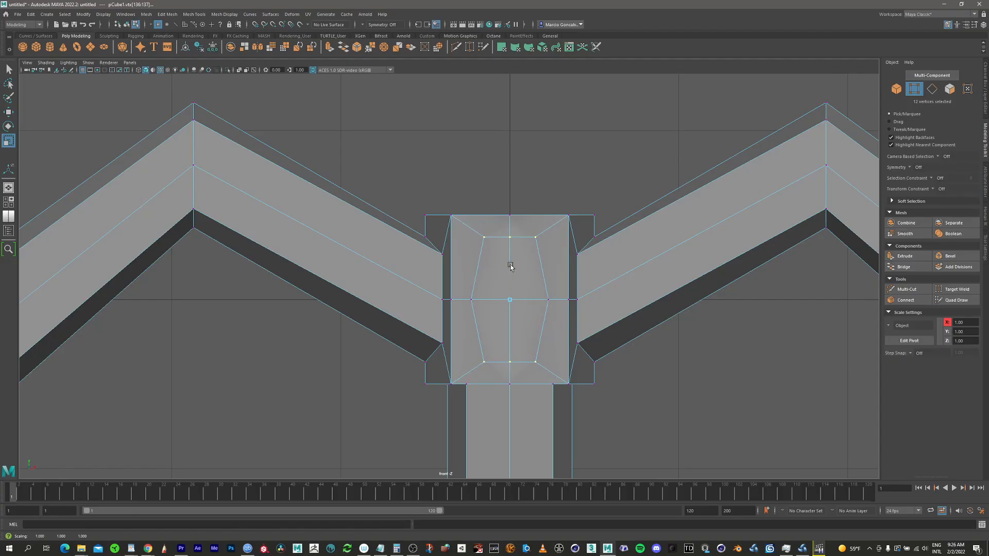
Step: Scale only the inset's corner vertices inward along Y so that its outline becomes an elongated octagon
drag(510, 262, 511, 272)
key(ctrl+z)
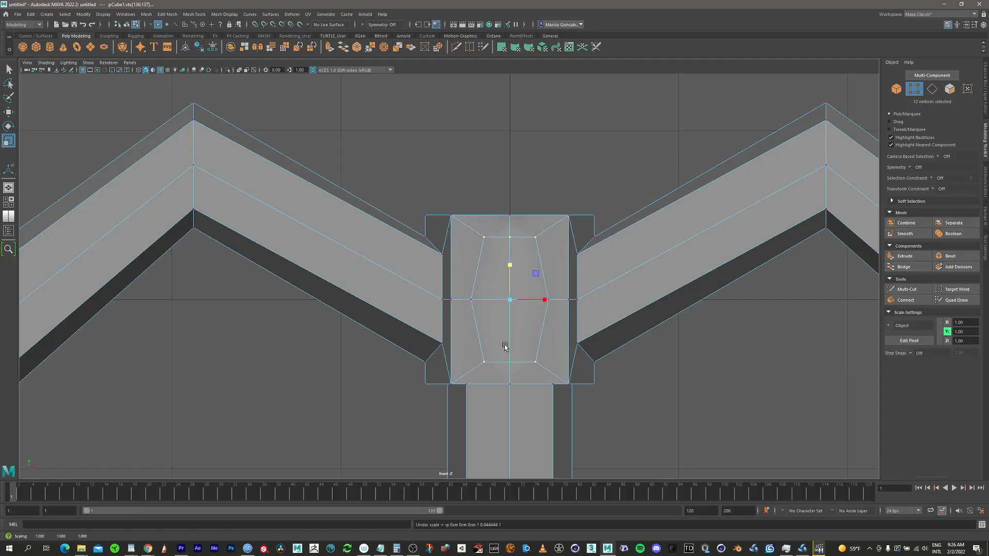
drag(509, 265, 510, 277)
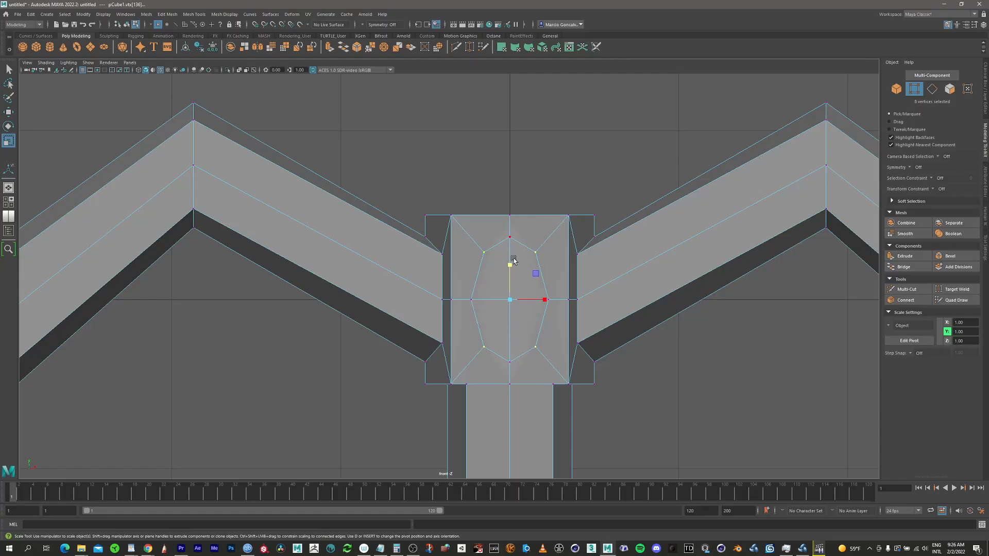
key(q)
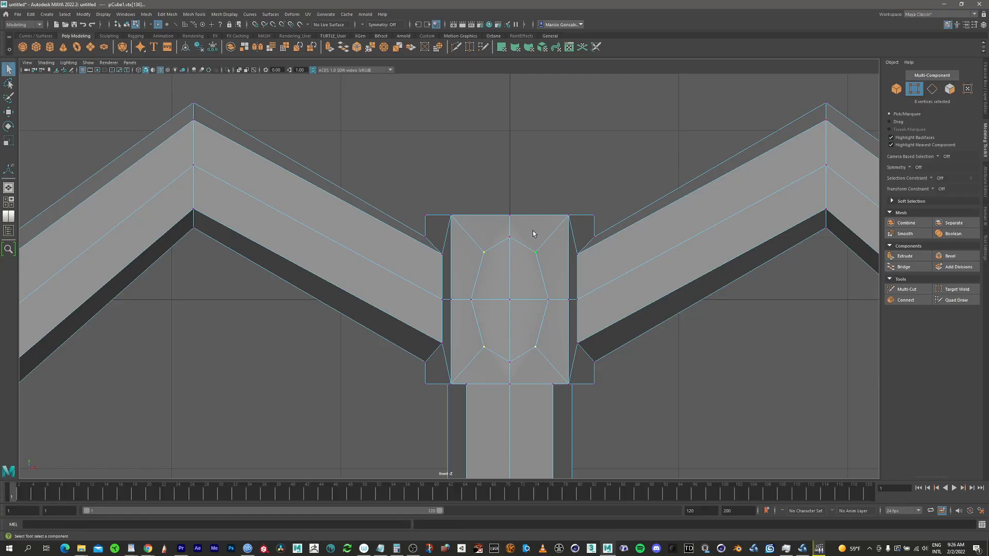
Step: Select the vertices on one side of the octagonal inset and set symmetry back to Object X
drag(532, 253, 555, 382)
click(910, 168)
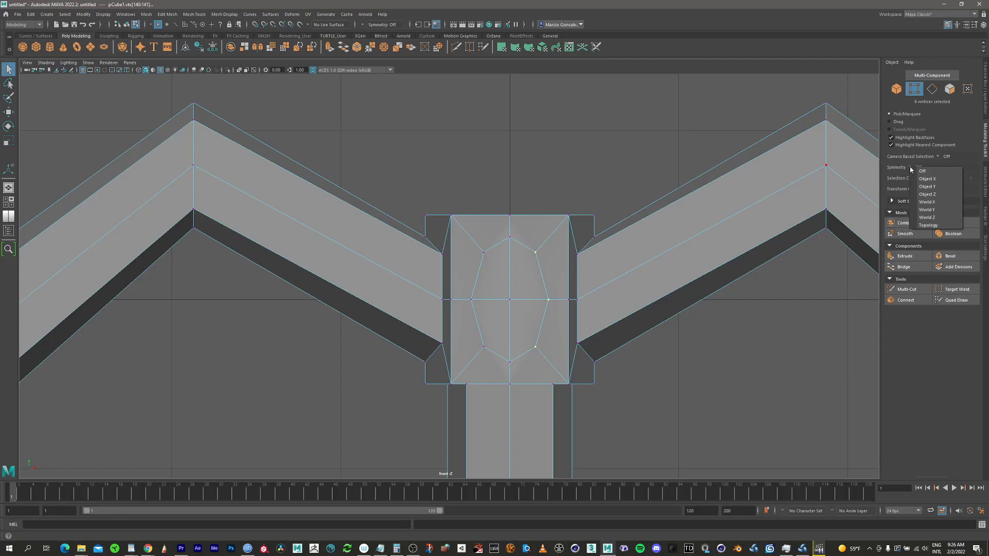
click(927, 179)
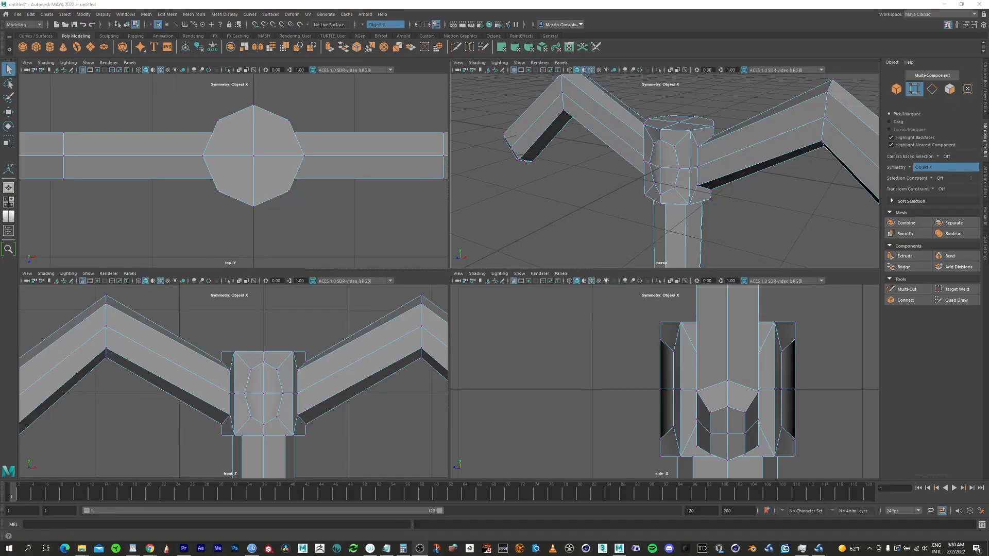
scroll(627, 157, up, 3)
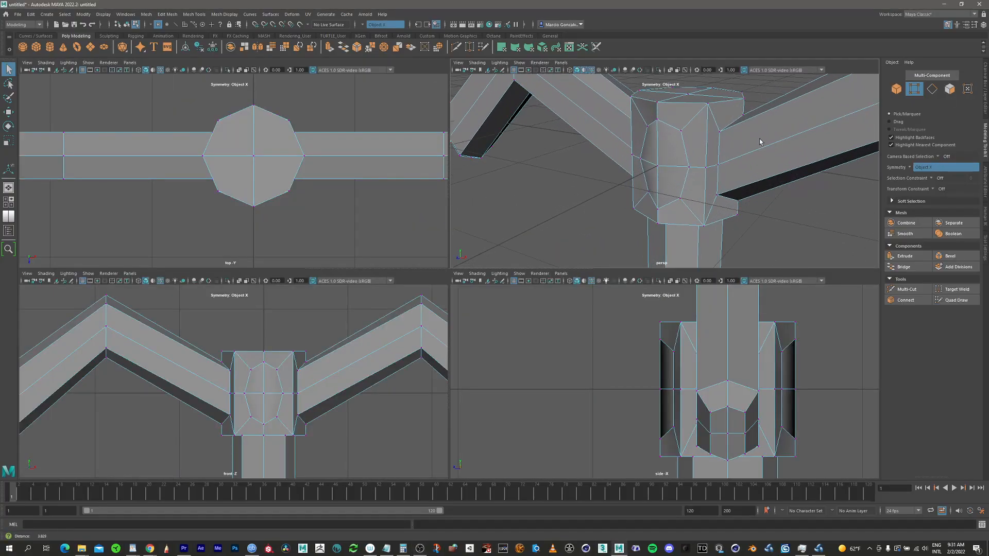
Step: Select all faces of the octagonal insets on both the front and back of the head
click(671, 148)
click(951, 89)
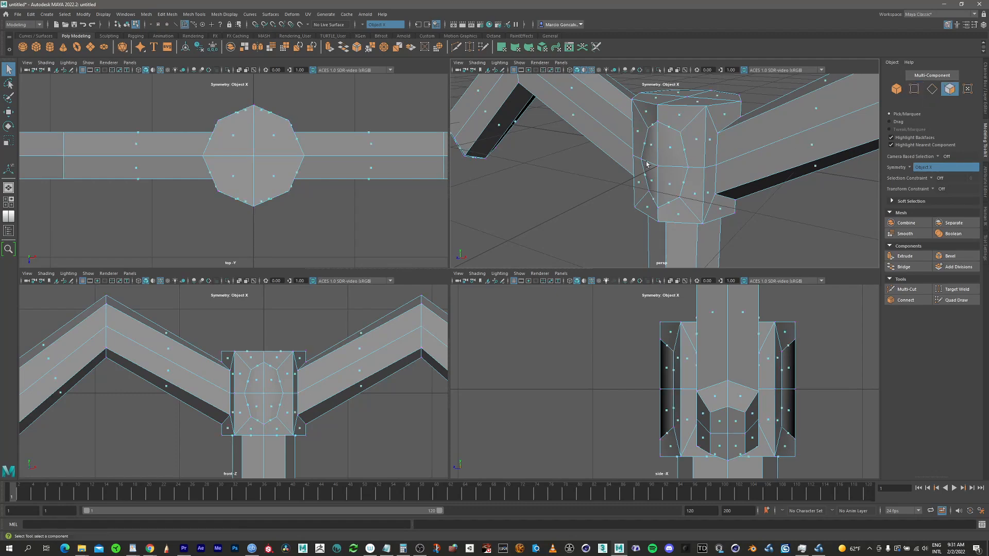
click(669, 146)
alt+drag(723, 175, 599, 170)
shift+click(674, 149)
shift+click(672, 177)
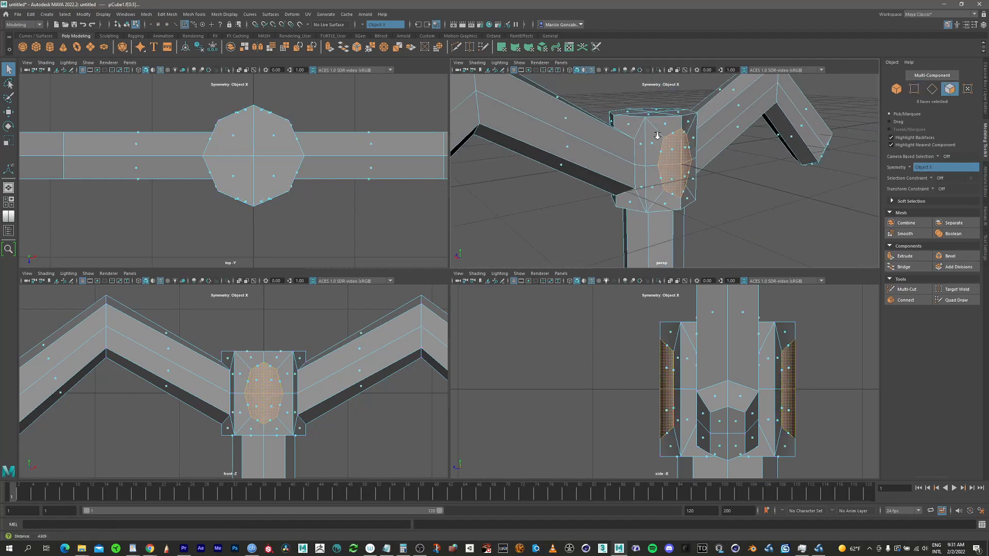
Step: Extrude the selected inset faces with a Thickness of 0.22 and an Offset of 0.05
alt+right_drag(672, 177, 538, 179)
alt+drag(538, 178, 643, 188)
key(space)
alt+right_drag(644, 188, 747, 210)
alt+drag(747, 210, 625, 248)
click(905, 257)
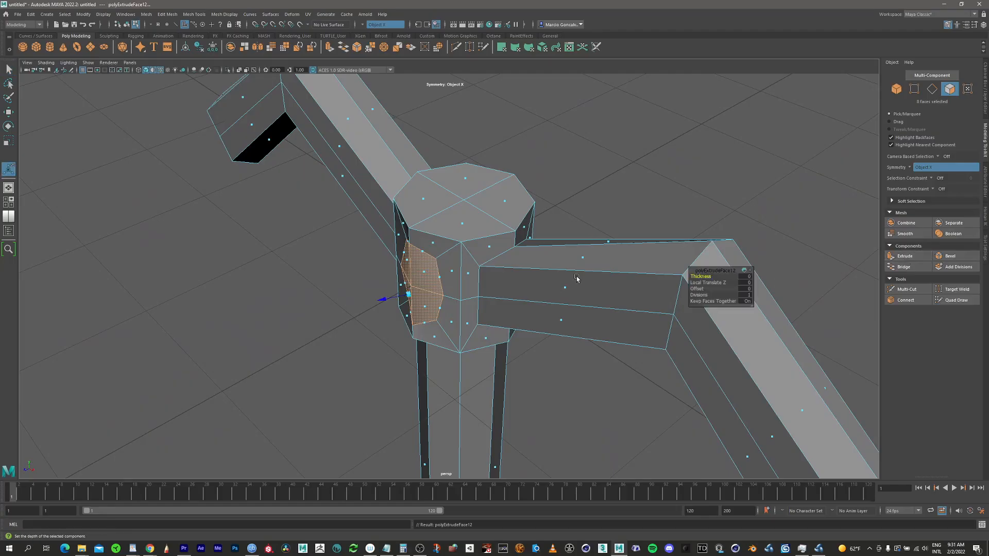
mouse_move(706, 277)
mouse_down()
mouse_move(714, 278)
mouse_move(704, 289)
mouse_up()
alt+drag(489, 268, 543, 258)
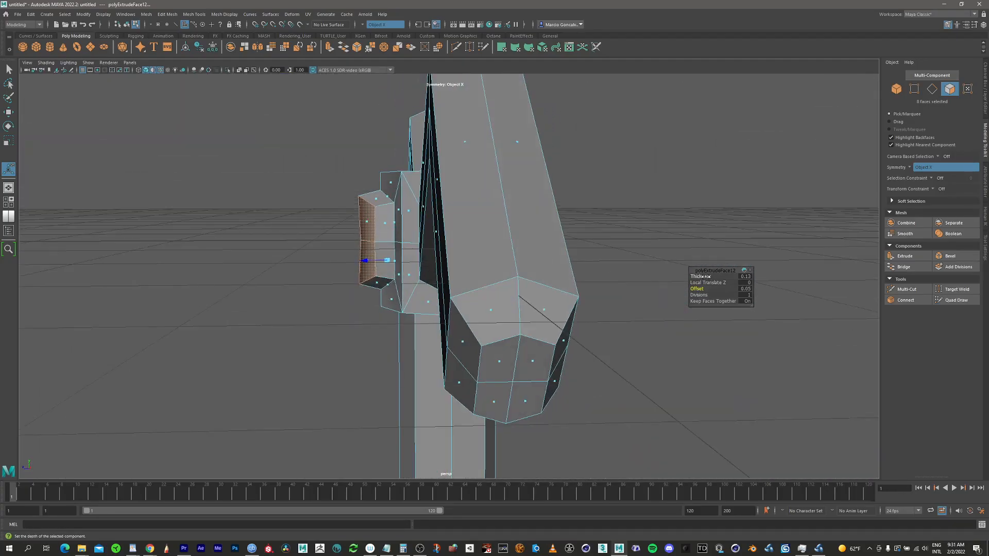
drag(703, 277, 707, 277)
Step: In the side view, select the outer vertices of the negative-Z extrusion and scale them flat along Z
key(space)
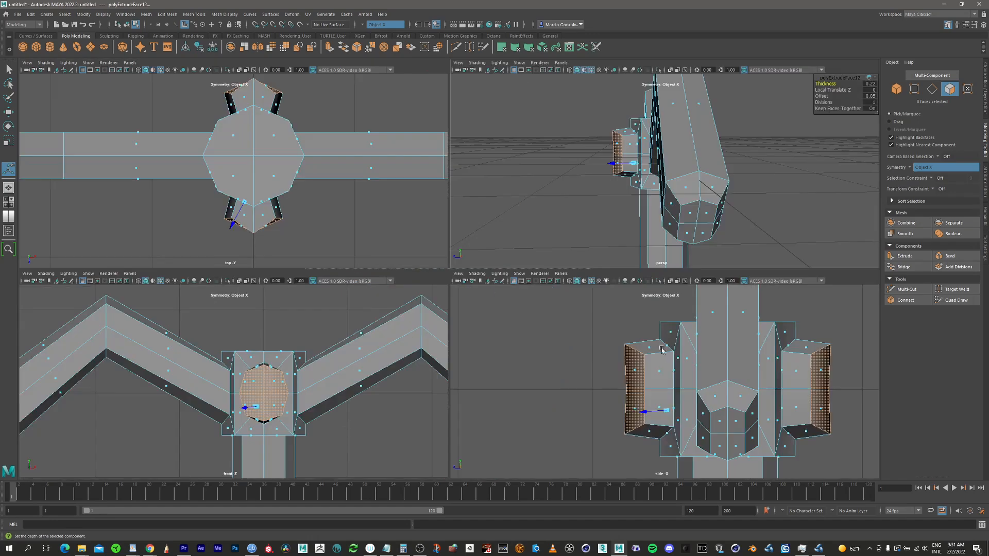
key(space)
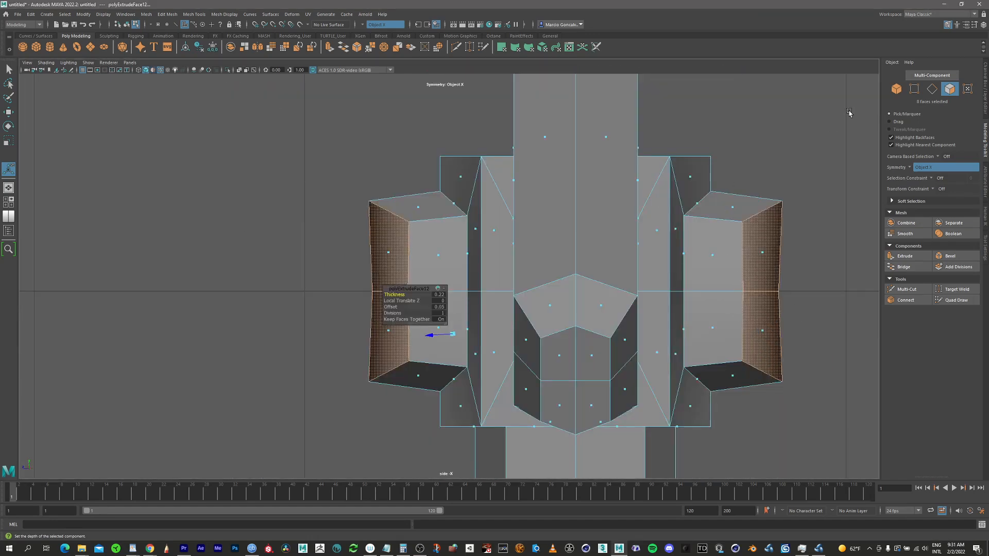
click(913, 89)
drag(799, 226, 725, 404)
key(r)
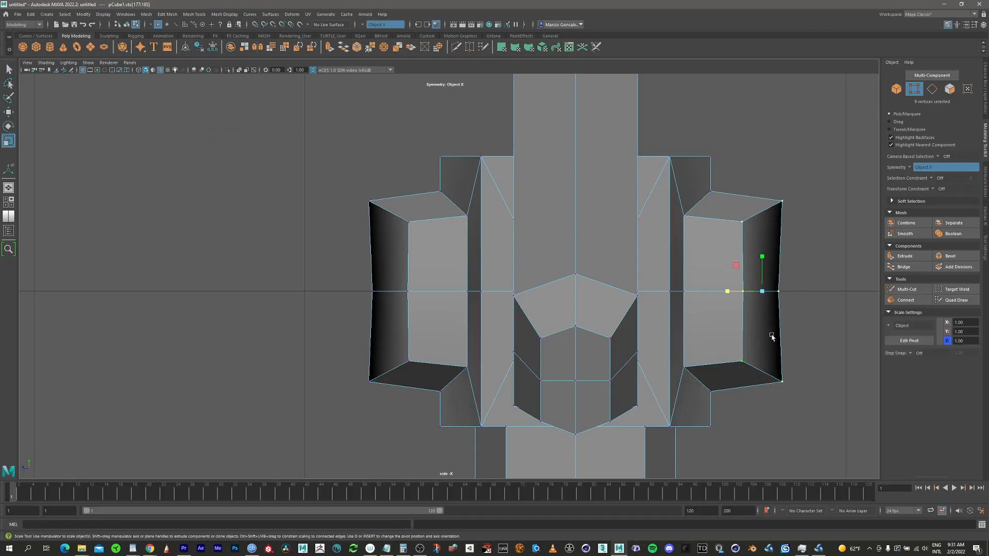
drag(728, 292, 762, 291)
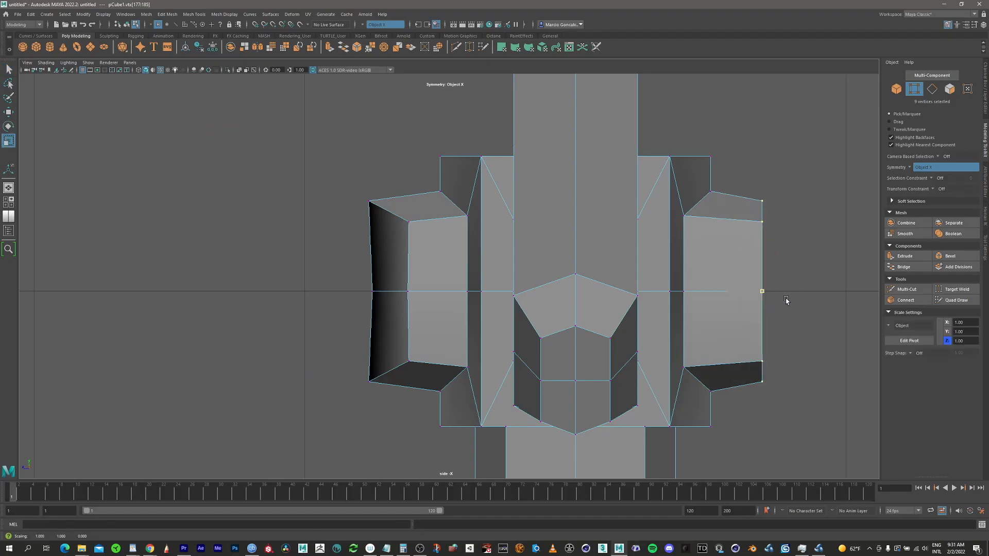
Step: Flatten the positive-Z extrusion's outer vertices along Z and move them inward to about Z 0.54
key(q)
drag(355, 172, 421, 402)
key(r)
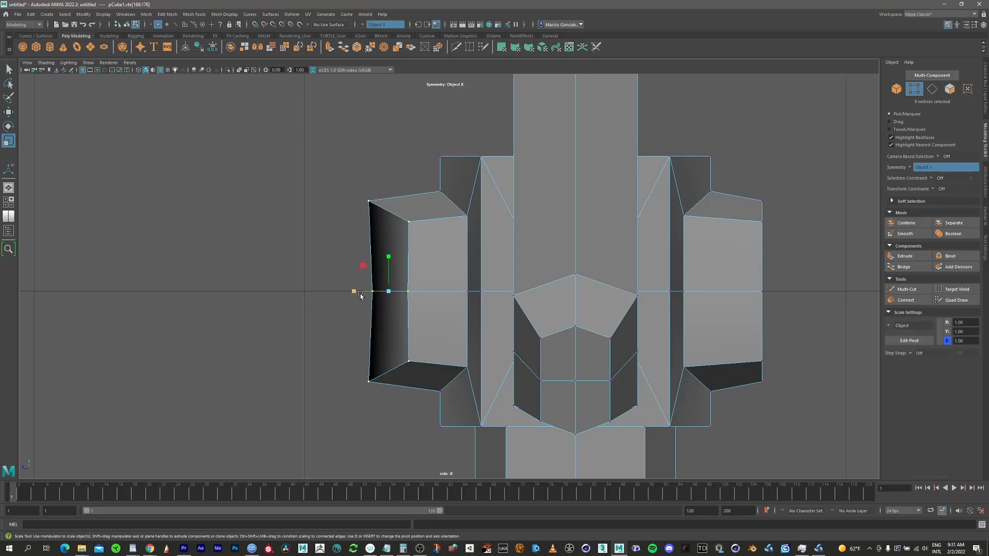
drag(360, 291, 393, 294)
key(w)
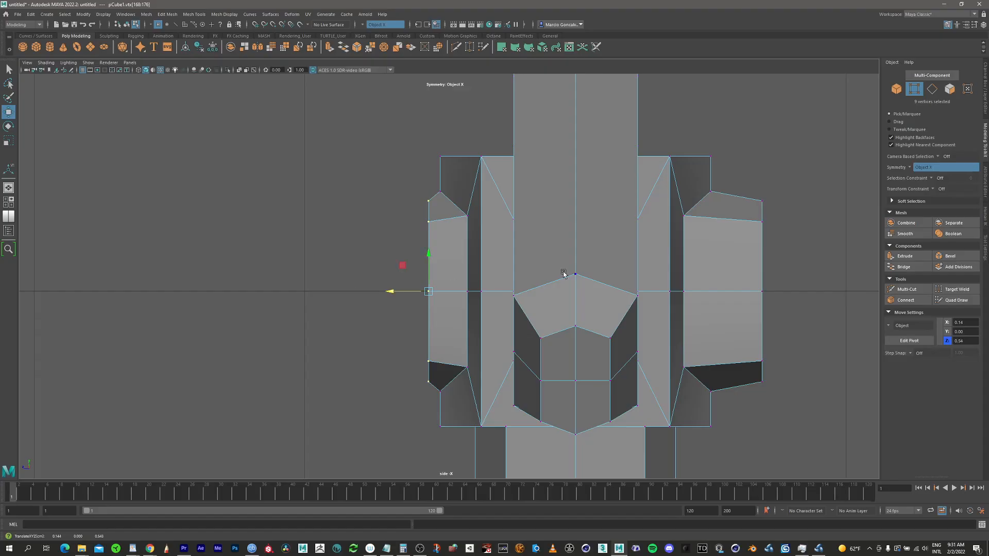
Step: Select the negative-Z extrusion's outer vertices and move them inward to about Z -0.55
key(q)
drag(784, 178, 746, 397)
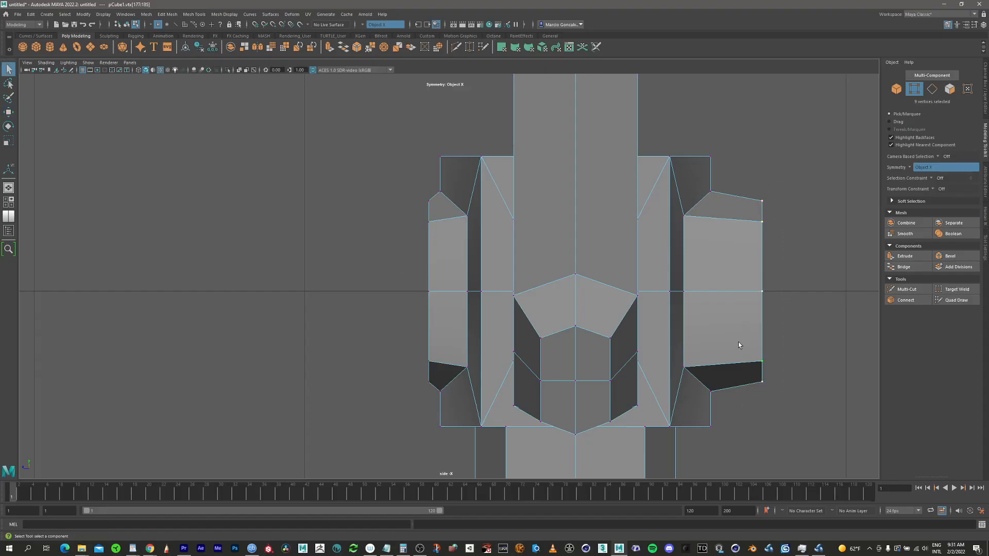
key(w)
drag(724, 291, 687, 294)
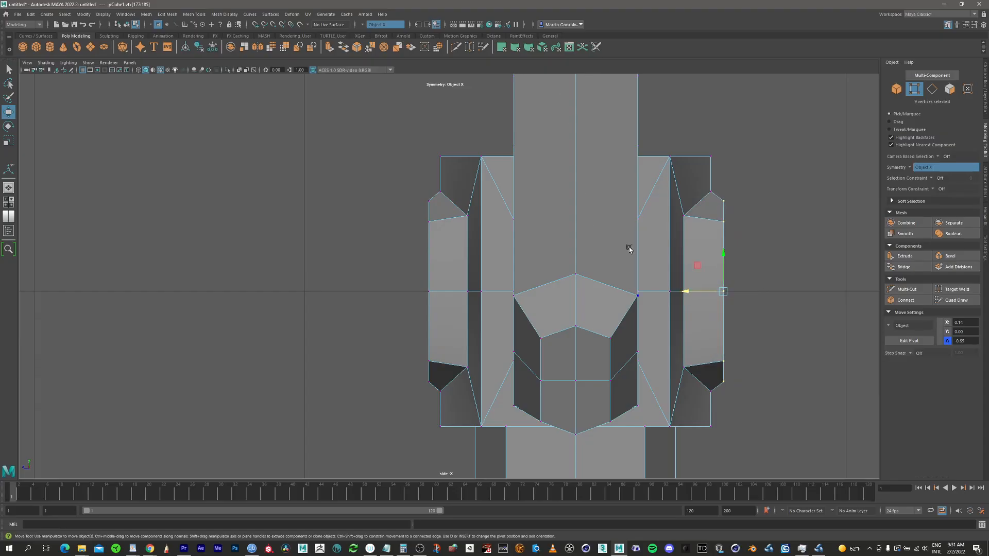
Step: In the top view, select both extrusions' outer vertices and scale them inward along X and slightly inward along Z
key(space)
key(space)
alt+drag(587, 258, 545, 296)
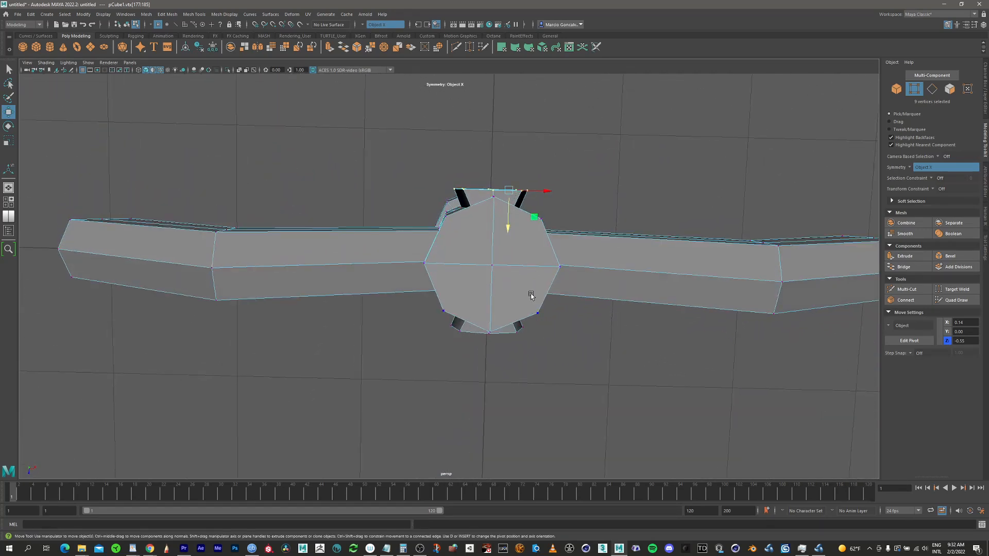
key(space)
key(space)
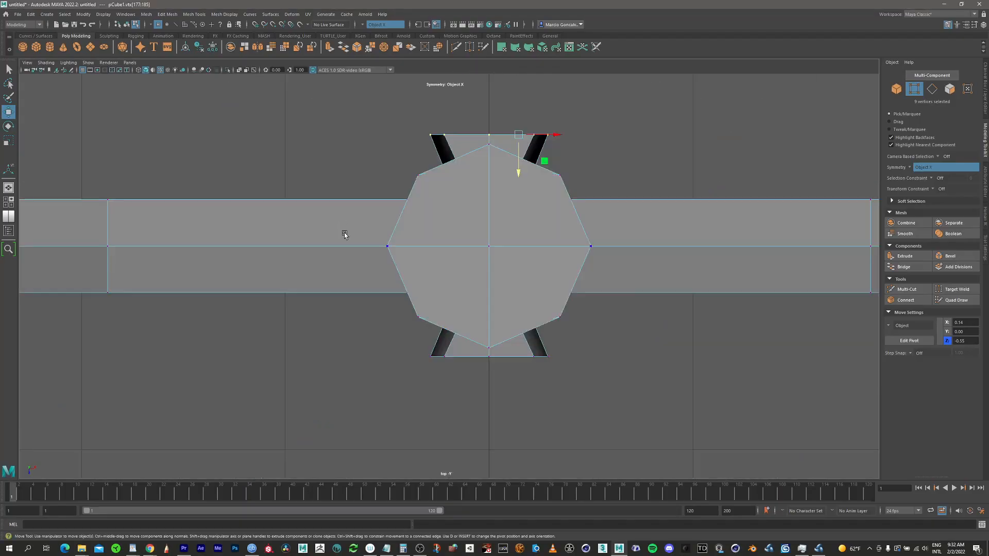
key(q)
shift+drag(414, 384, 555, 364)
key(r)
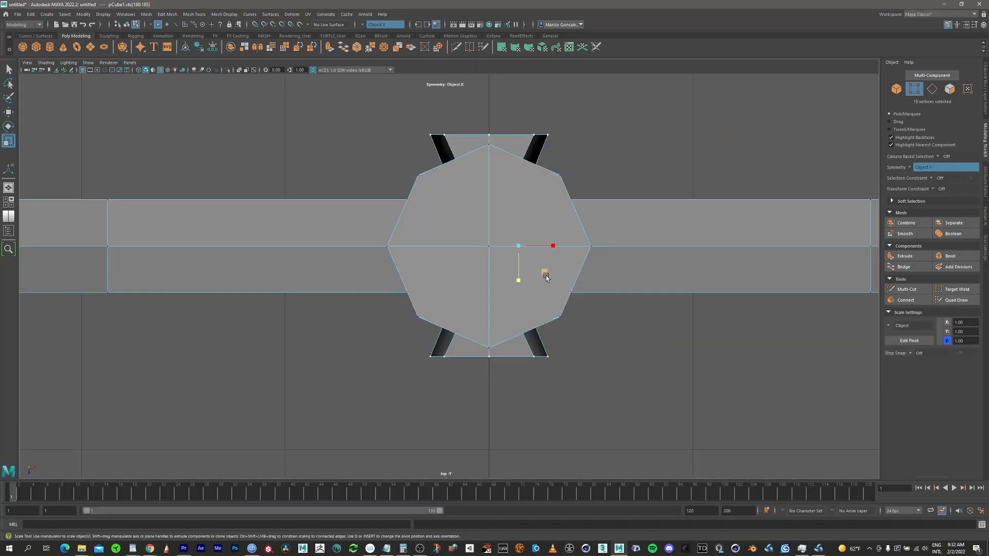
drag(550, 248, 532, 244)
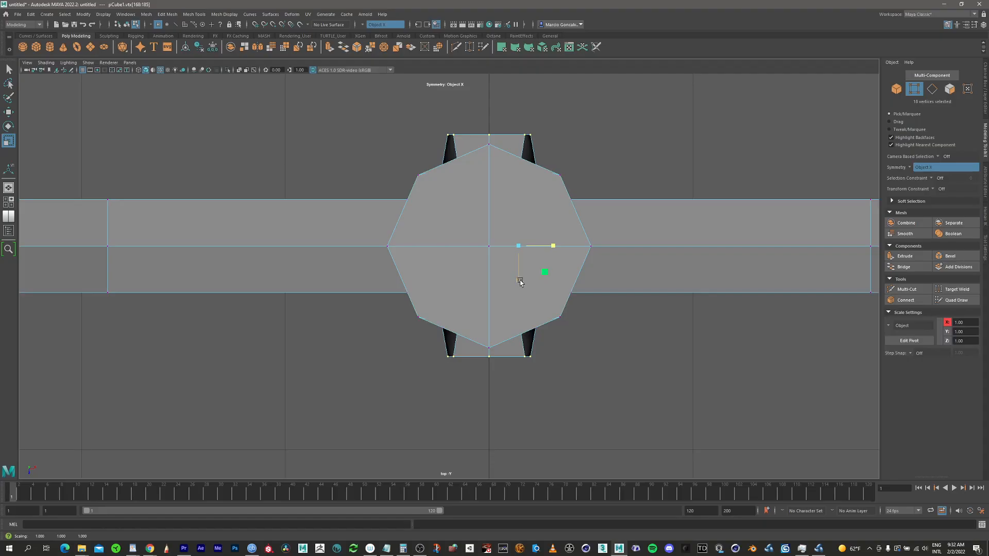
drag(520, 282, 521, 282)
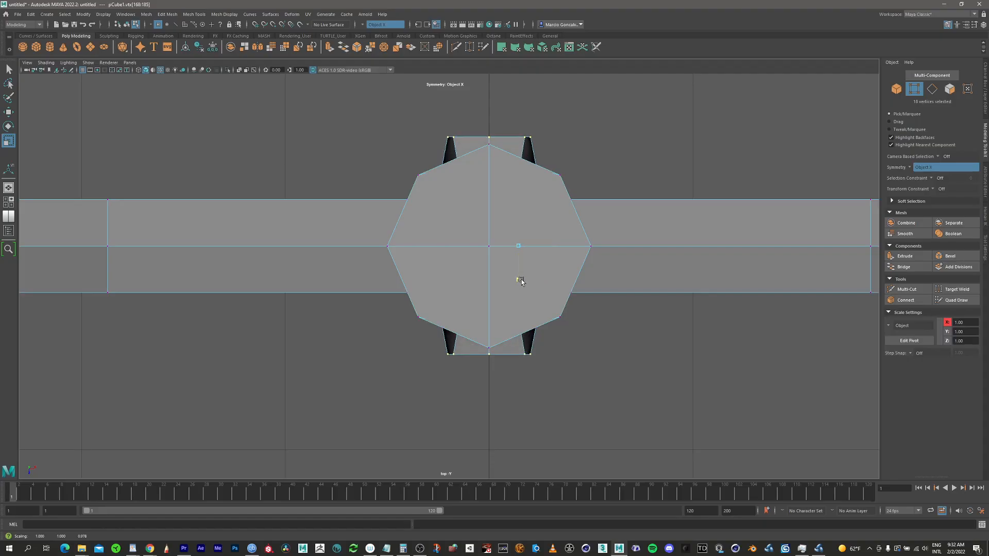
Step: In the perspective view, select the corner vertices of both extruded octagons and move them inward to about X 0.11
key(space)
key(space)
alt+drag(589, 270, 461, 206)
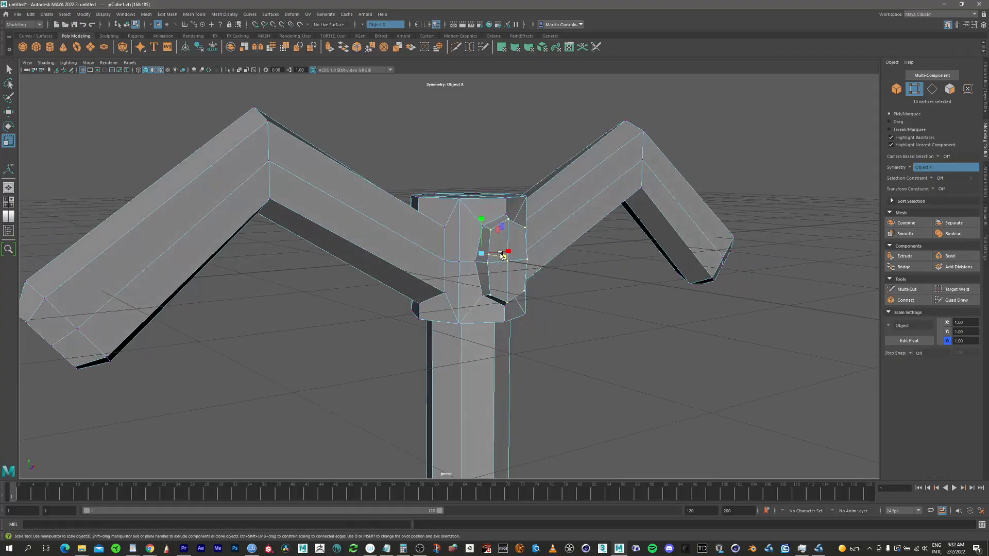
alt+right_drag(592, 205, 747, 203)
alt+drag(749, 204, 489, 238)
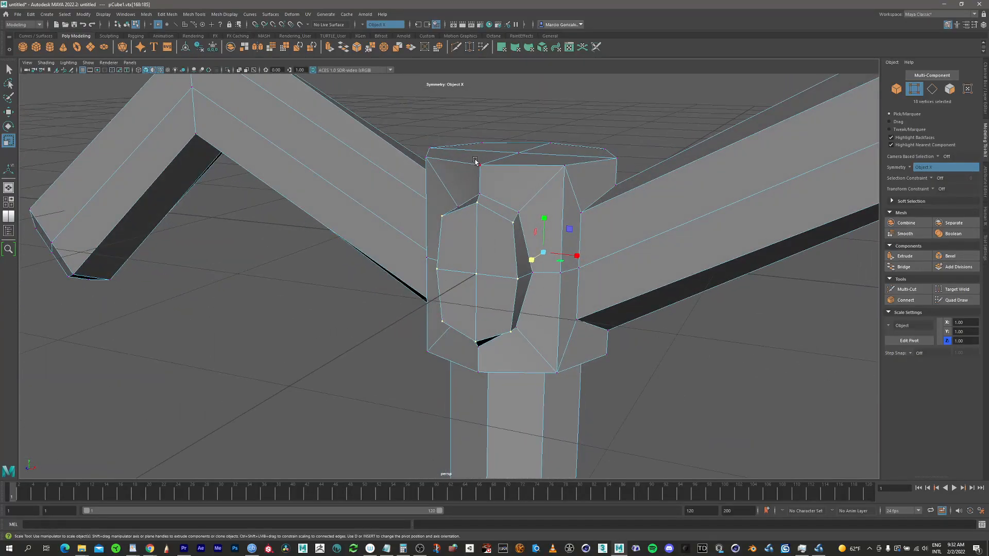
key(q)
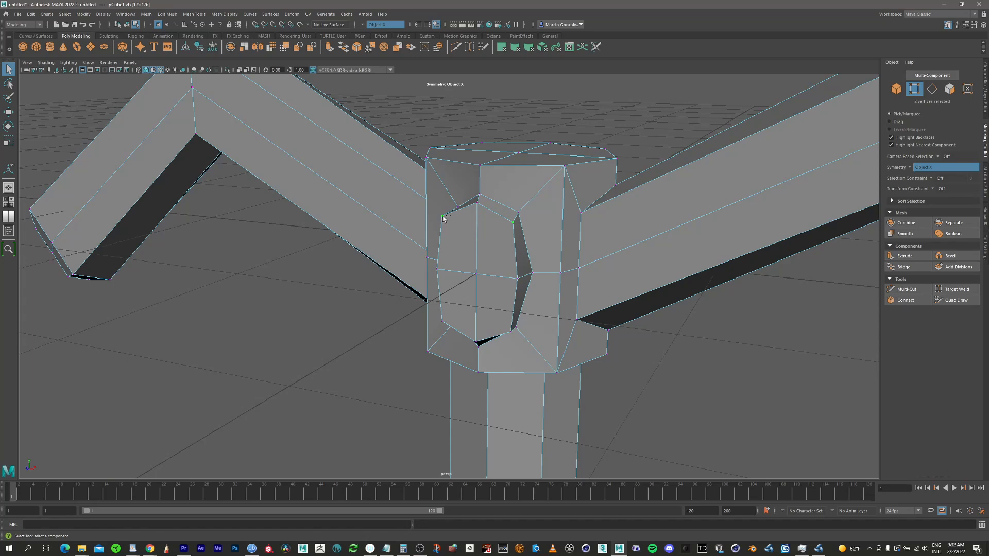
alt+drag(463, 250, 480, 264)
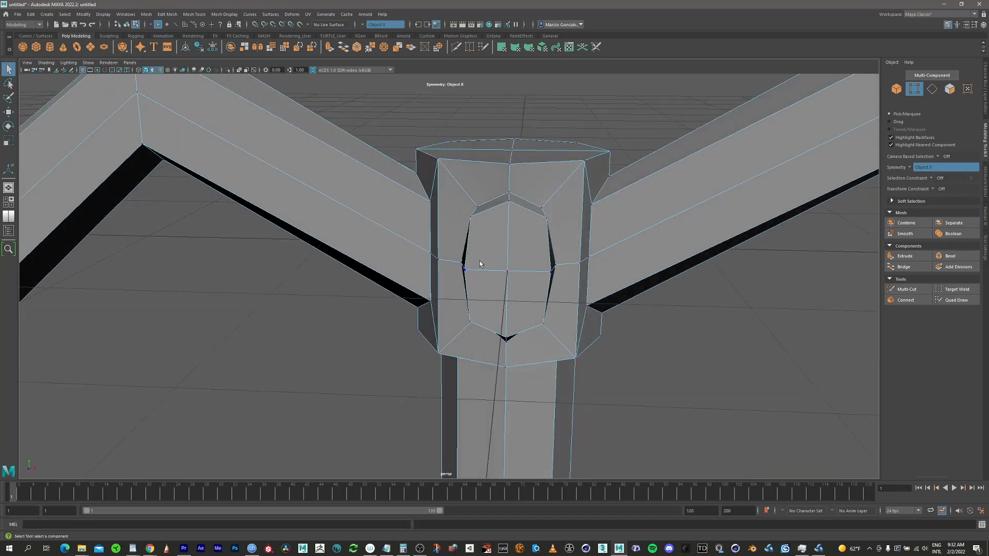
click(471, 219)
alt+drag(554, 214, 396, 222)
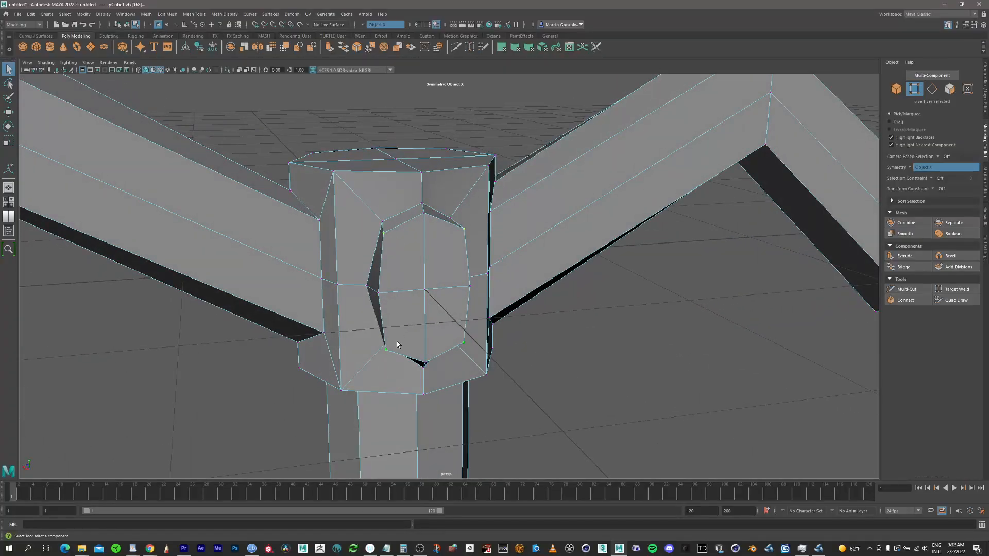
key(w)
mouse_move(327, 268)
mouse_down()
mouse_move(338, 269)
mouse_move(331, 249)
mouse_up()
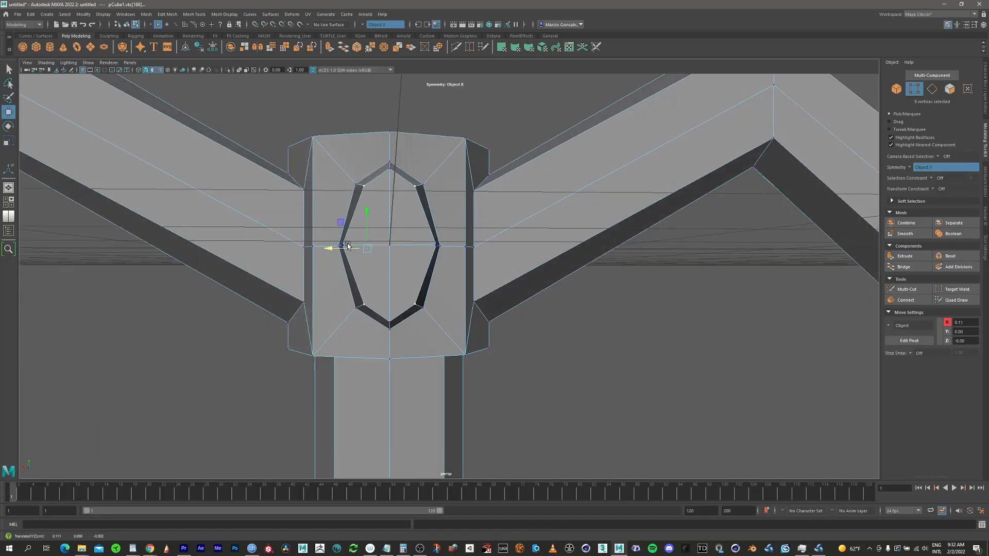
Step: Select the middle side vertices of both extruded octagons and move them inward to about X 0.17
click(342, 246)
alt+drag(367, 242, 536, 274)
shift+click(541, 274)
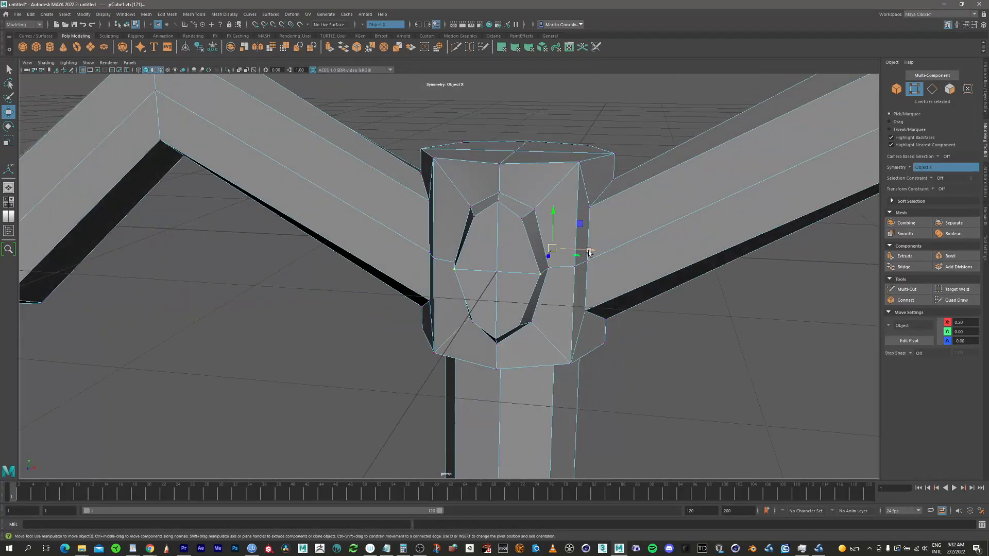
drag(590, 251, 407, 258)
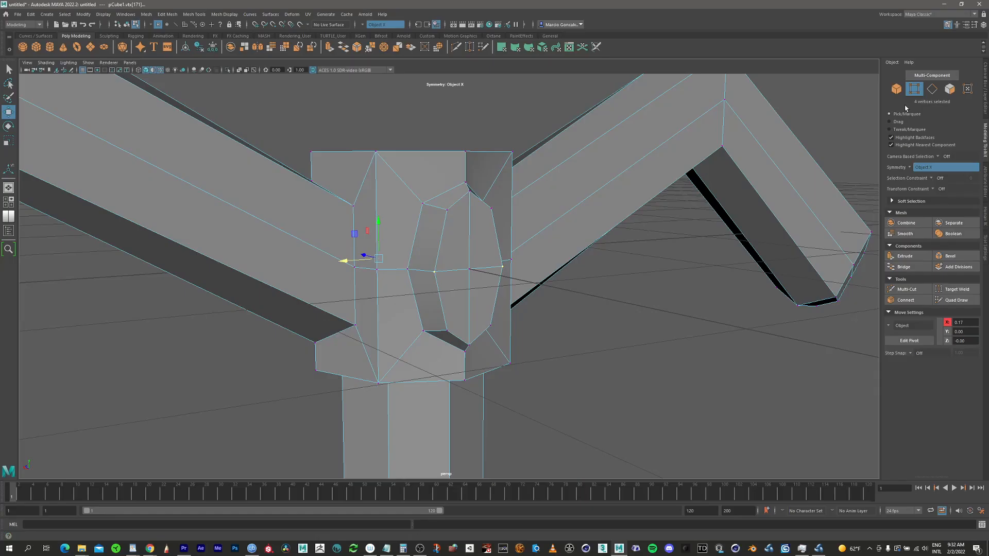
Step: Select the end faces of both extruded octagons and extrude them with Thickness 0.05 and Offset 0.07
click(949, 89)
alt+drag(473, 247, 685, 260)
click(905, 256)
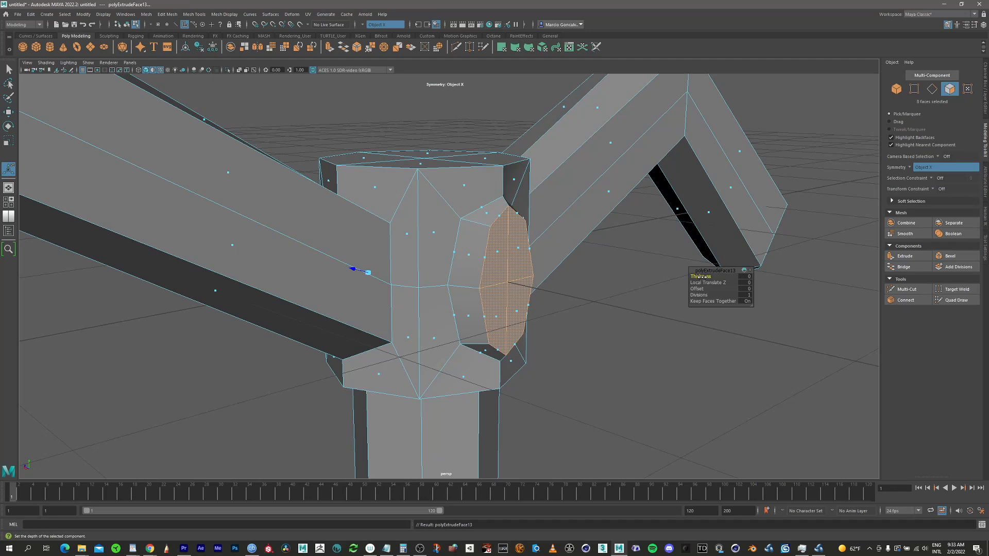
drag(702, 277, 704, 289)
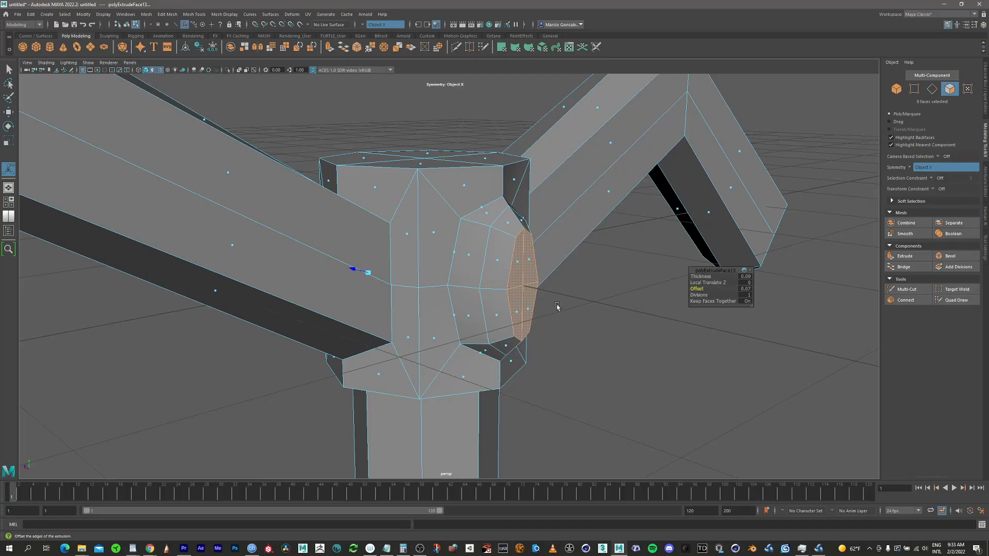
alt+drag(502, 304, 558, 290)
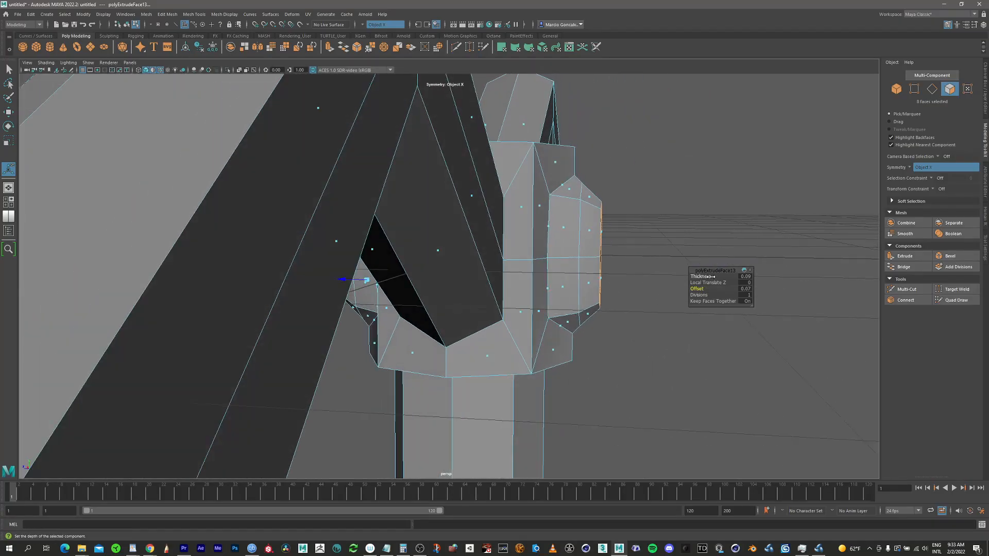
drag(709, 276, 708, 277)
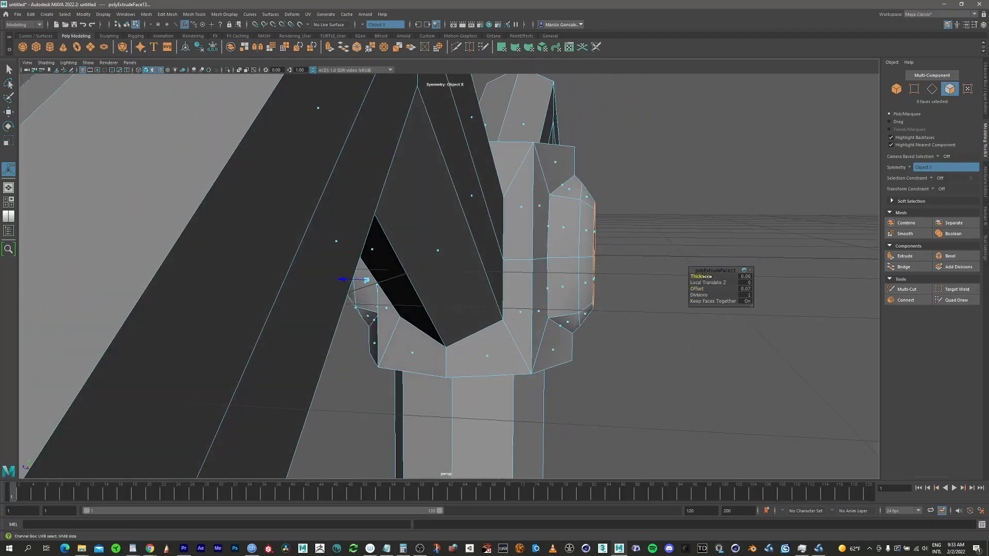
alt+drag(618, 266, 576, 268)
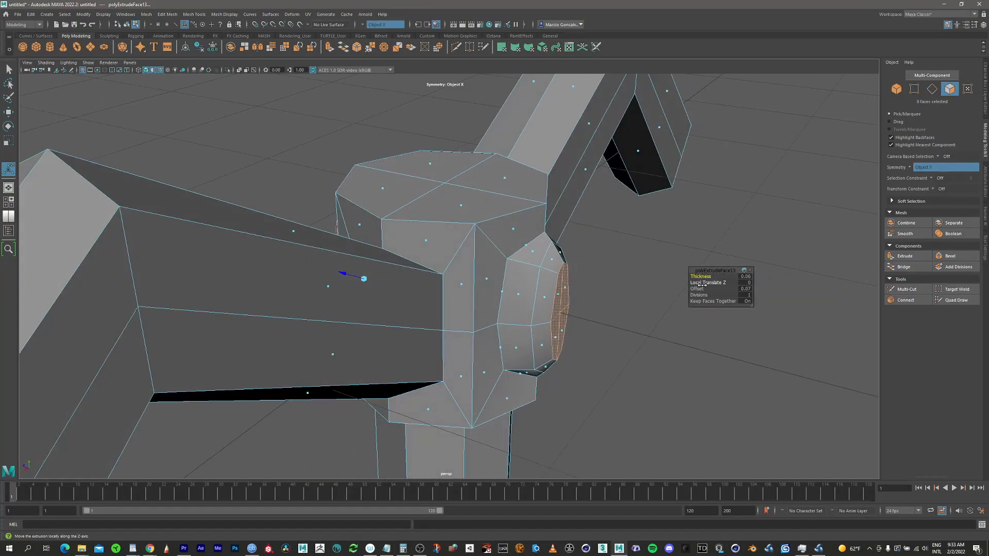
drag(704, 276, 703, 276)
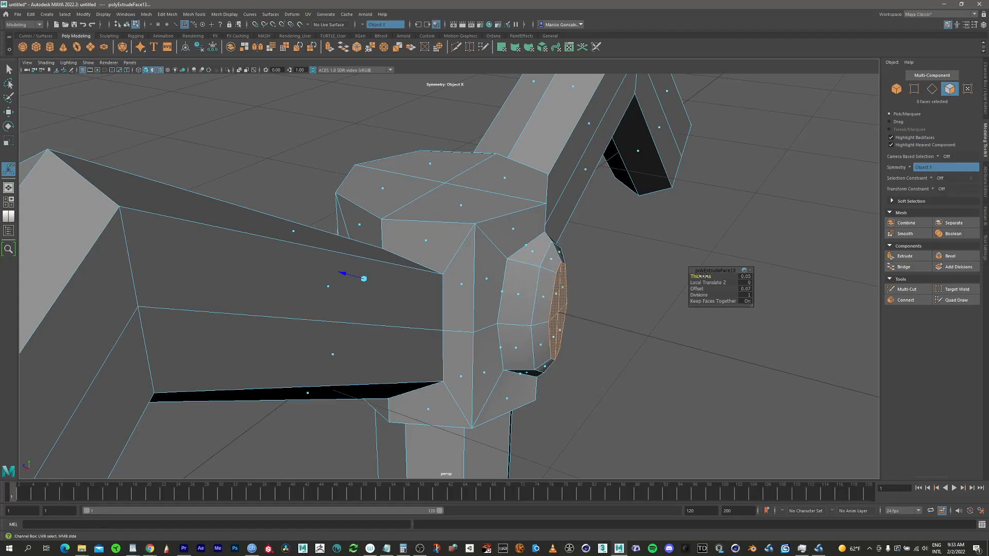
Step: Select the centre vertex of the negative-Z cap and move it slightly outward to about Z -0.61
click(914, 87)
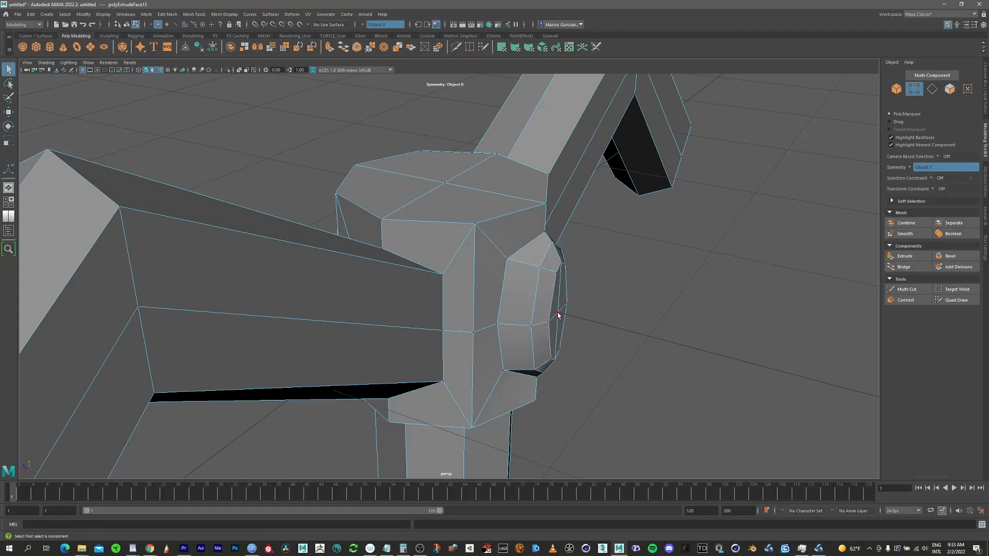
alt+drag(568, 289, 569, 253)
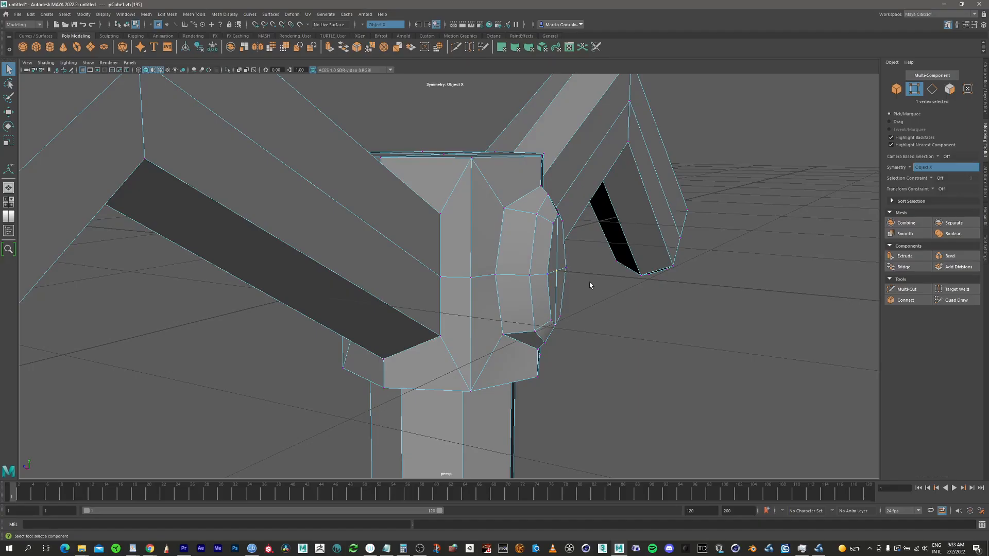
key(space)
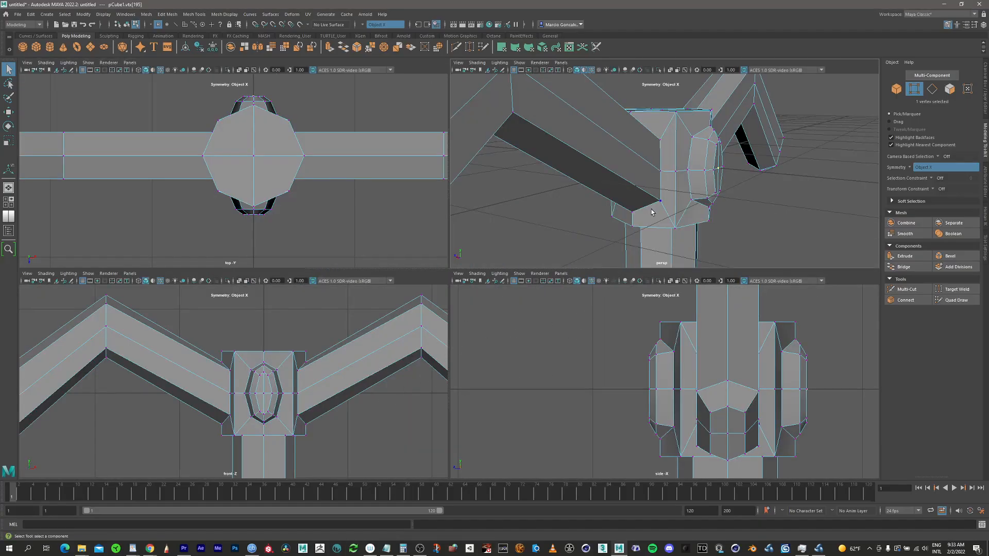
key(w)
drag(770, 390, 772, 389)
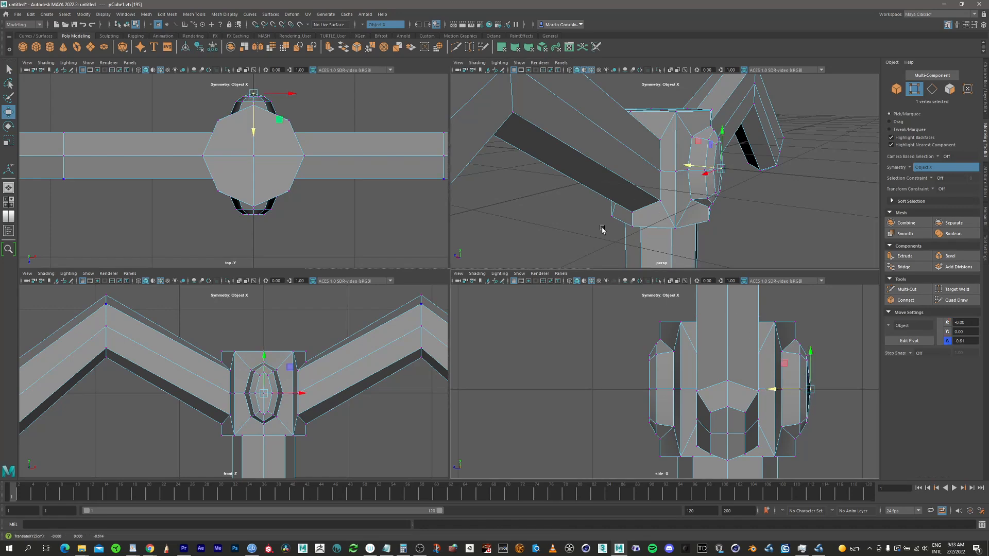
Step: Select the centre vertex of the positive-Z cap and move it slightly outward to about Z 0.61
alt+drag(633, 234, 665, 190)
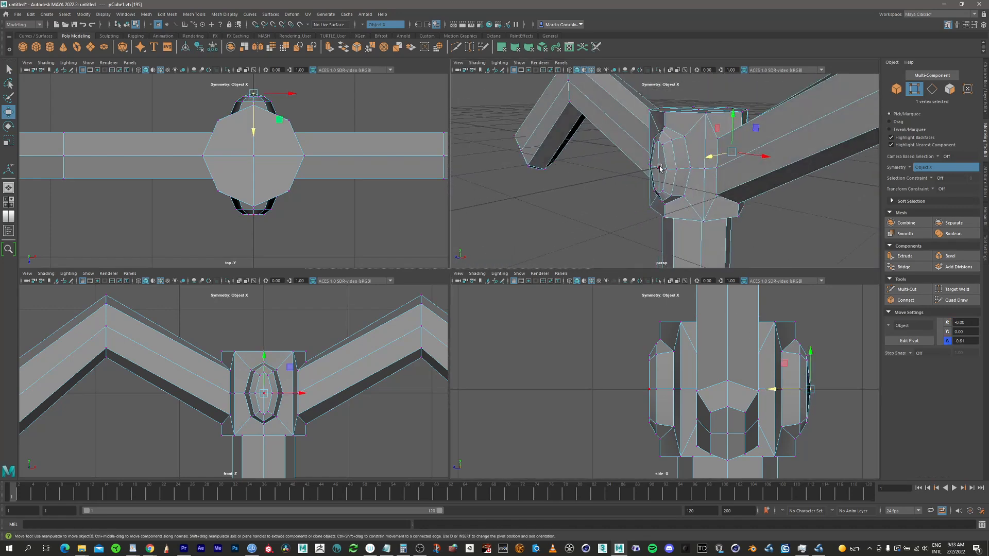
click(660, 168)
drag(618, 392, 612, 392)
key(space)
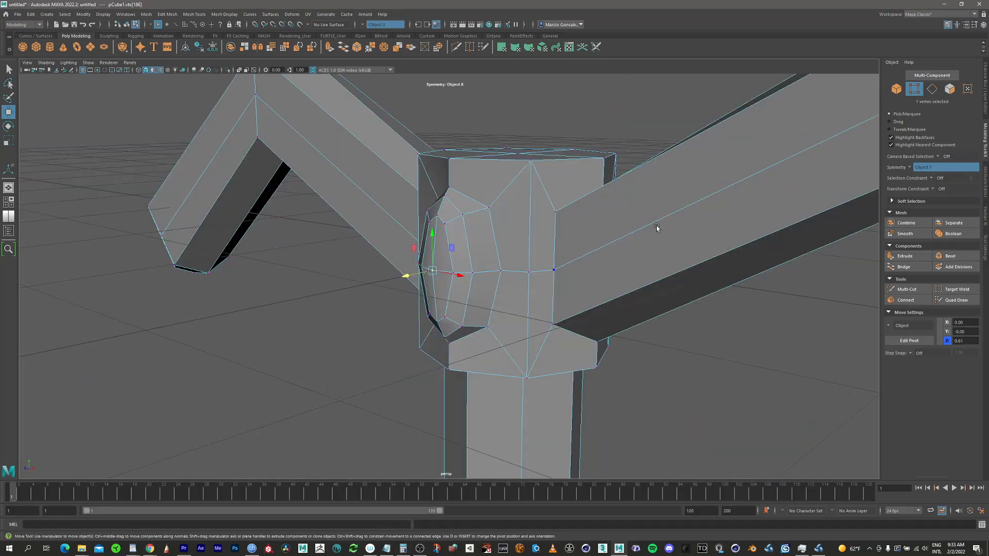
Step: In the perspective view, select the upper and lower positive-Z side faces along both segments of the bent arms
alt+right_drag(698, 227, 519, 278)
alt+drag(520, 278, 479, 206)
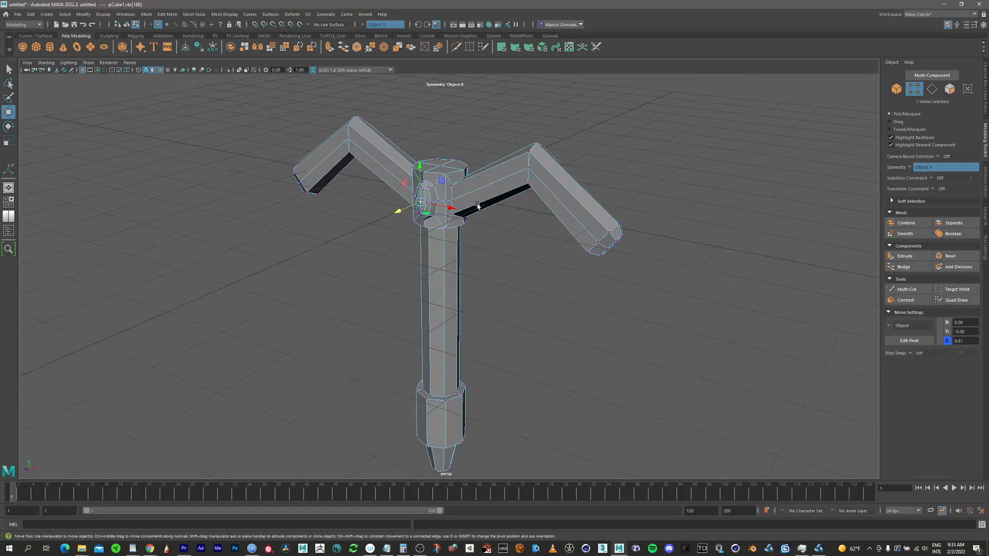
alt+right_drag(479, 206, 635, 201)
alt+middle_drag(561, 170, 550, 260)
alt+drag(544, 242, 560, 236)
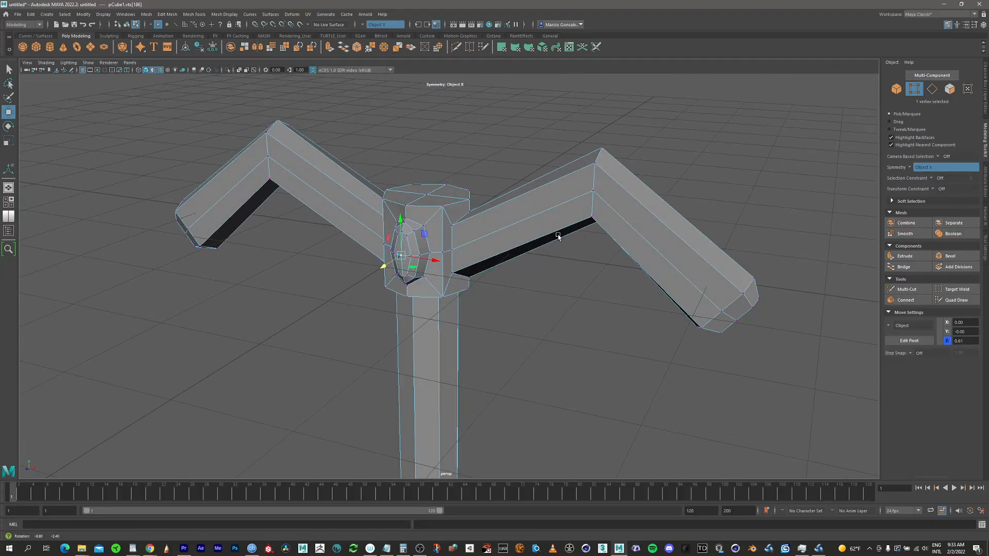
click(949, 88)
click(518, 209)
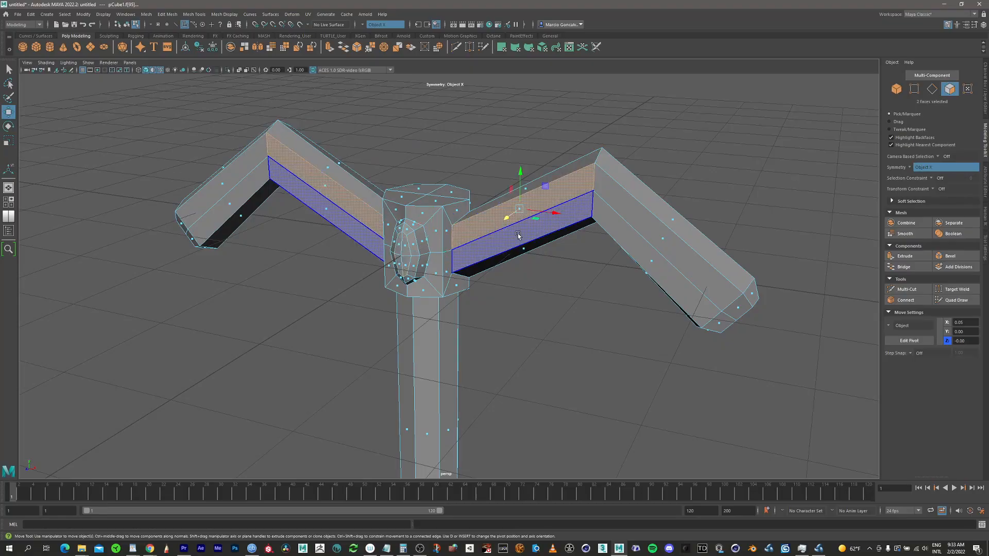
shift+click(516, 234)
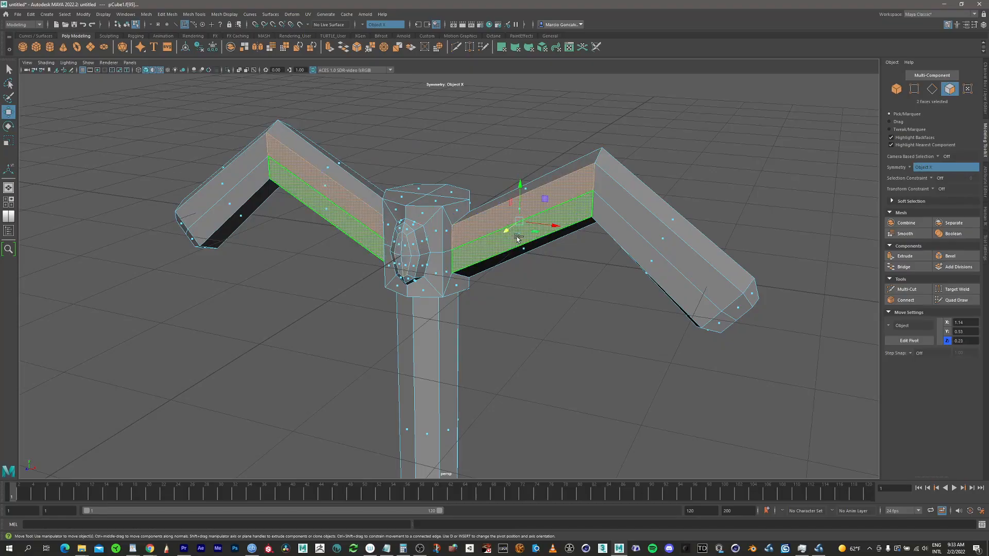
shift+click(667, 222)
Step: Add the matching negative-Z side faces of both bent arms to the face selection
alt+drag(673, 215, 502, 211)
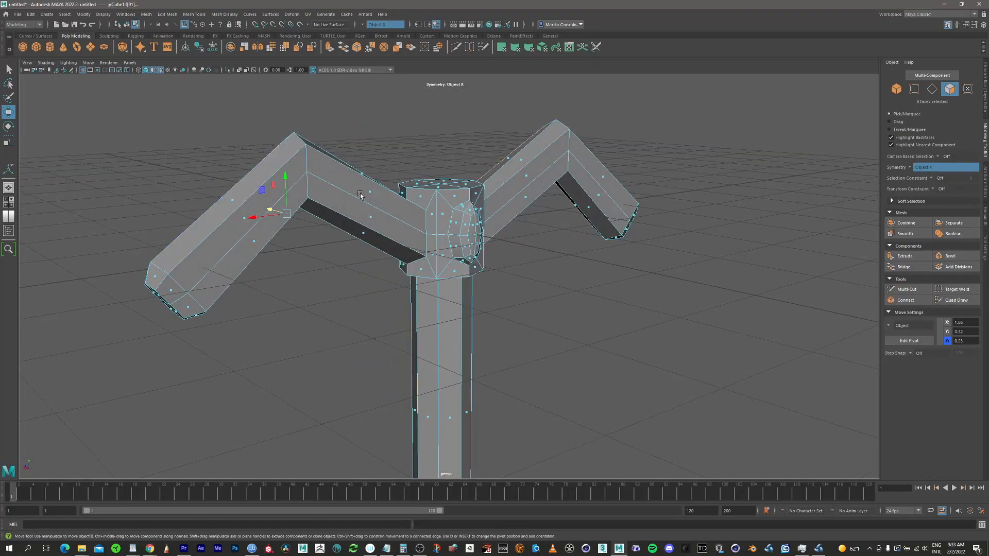
shift+click(369, 190)
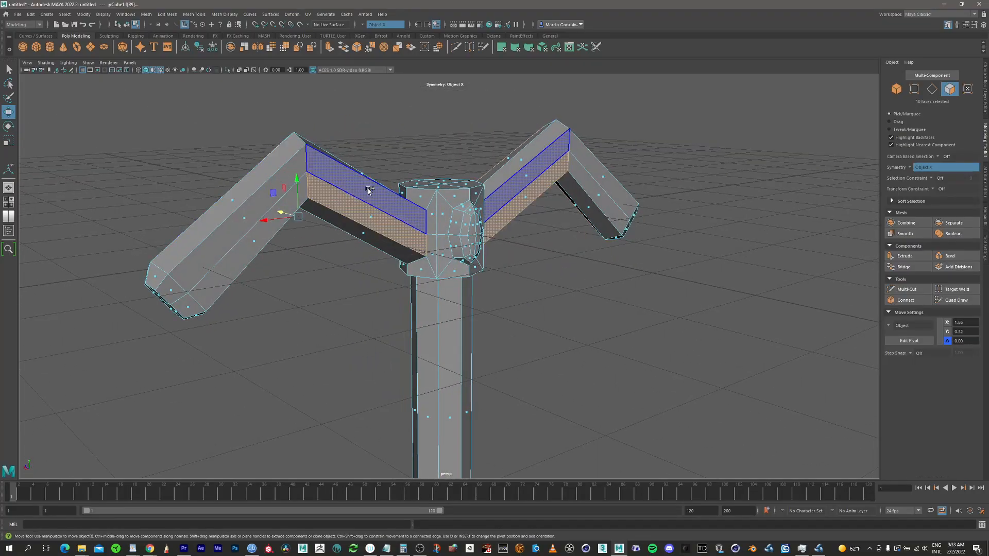
shift+click(247, 219)
shift+click(285, 193)
Step: Extrude the selected side faces of both arms with Offset 0.13 to inset them
alt+drag(285, 193, 696, 164)
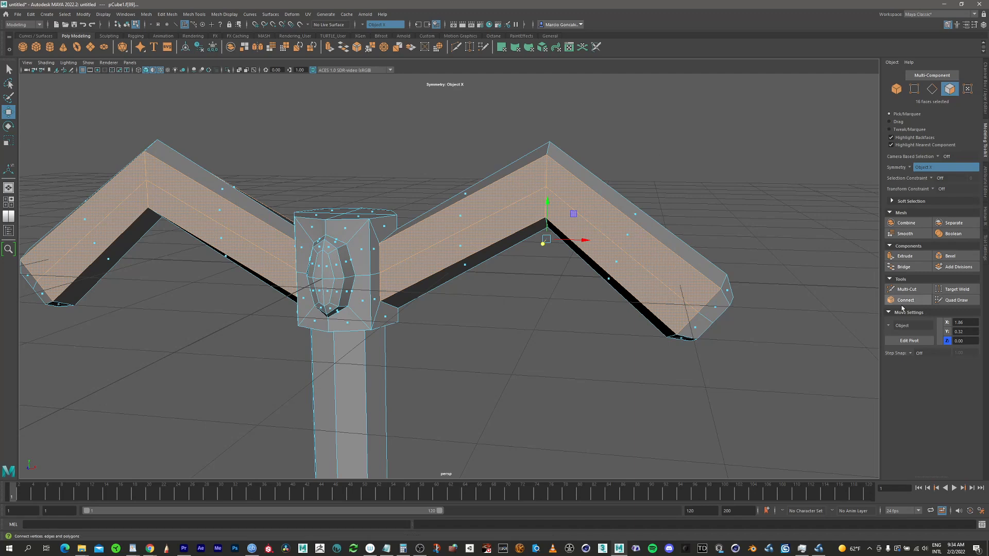
shift+right_drag(764, 211, 718, 246)
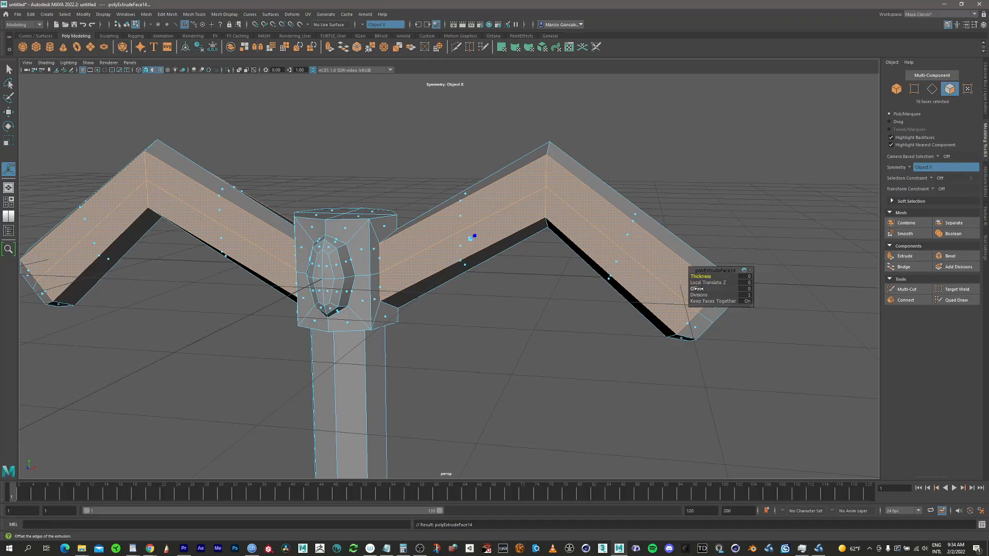
drag(696, 289, 705, 289)
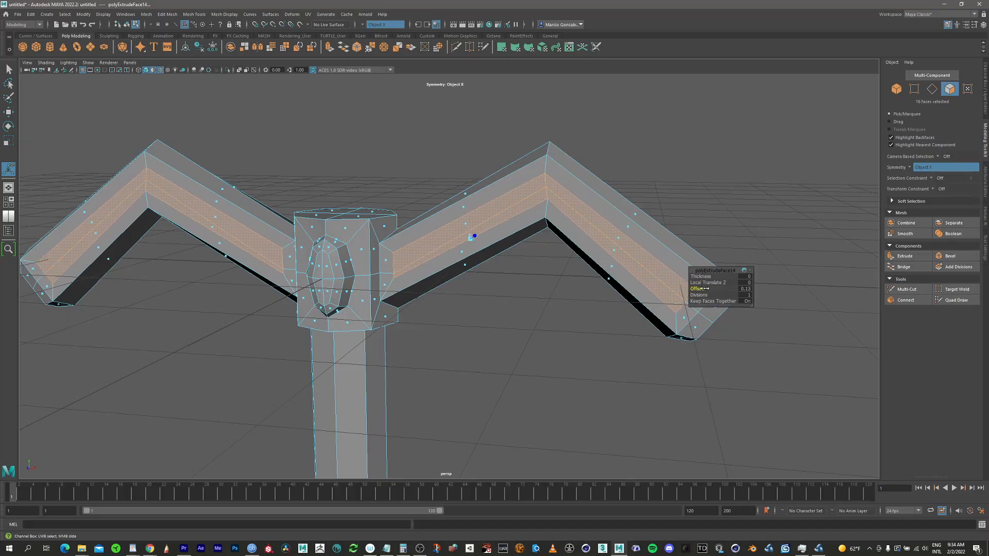
Step: Extrude the inset arm faces again with Thickness -0.09 to form recessed grooves and clear the selection
alt+drag(627, 297, 728, 303)
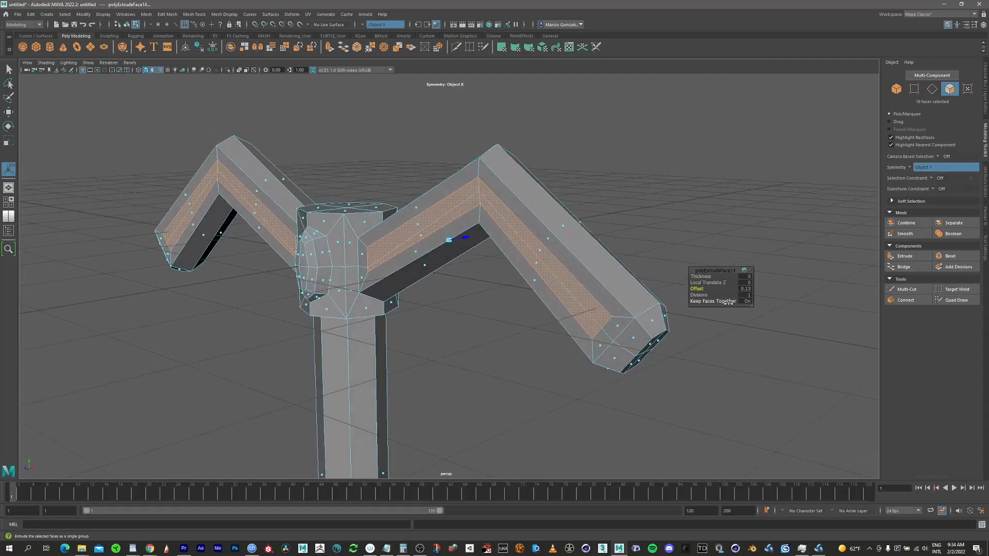
click(917, 257)
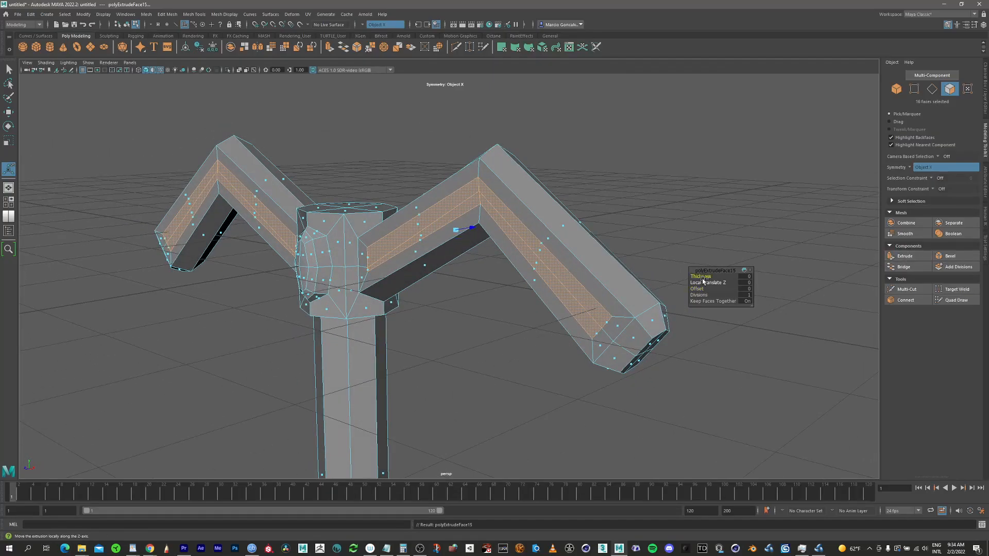
drag(701, 277, 672, 287)
scroll(593, 195, down, 3)
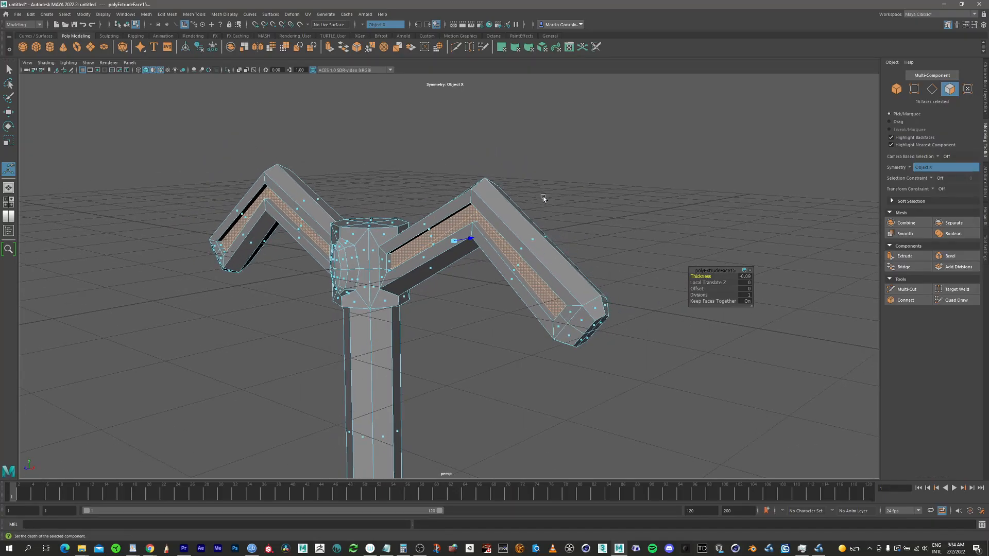
key(q)
click(591, 218)
Step: Select the four top faces of the octagonal head and extrude them with Offset 0.05
alt+drag(561, 236, 531, 218)
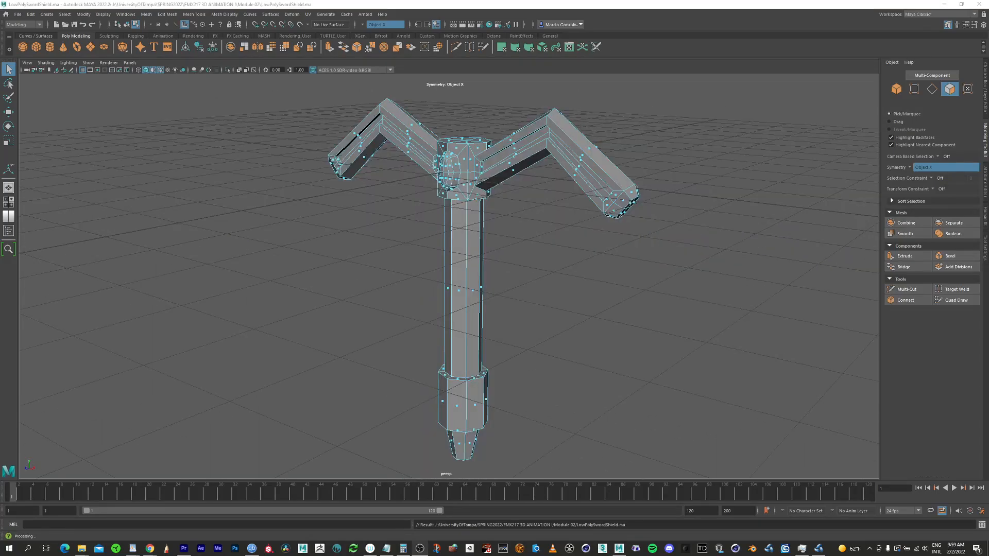
alt+middle_drag(470, 187, 409, 303)
alt+right_drag(412, 259, 603, 220)
alt+drag(603, 220, 584, 230)
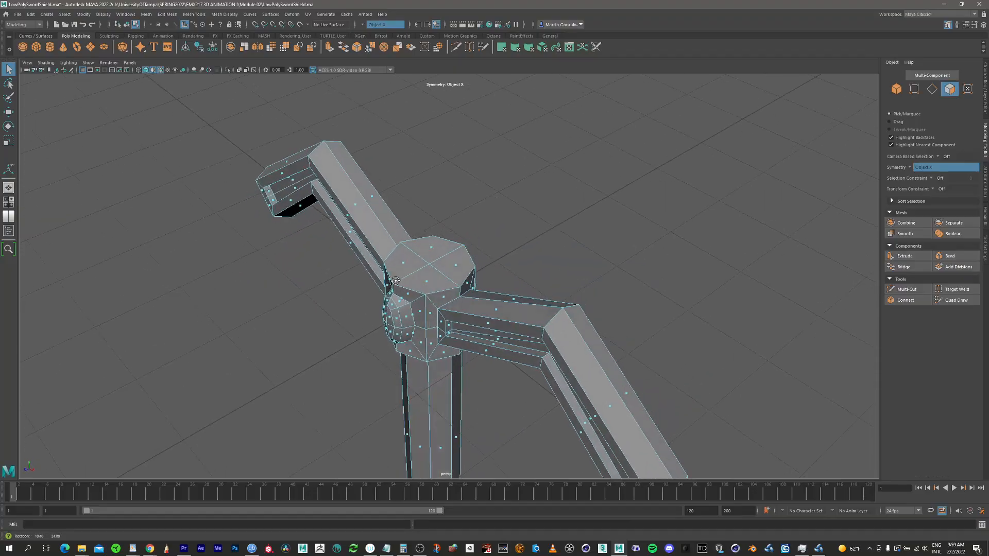
click(426, 281)
shift+click(455, 260)
alt+middle_drag(430, 259, 436, 232)
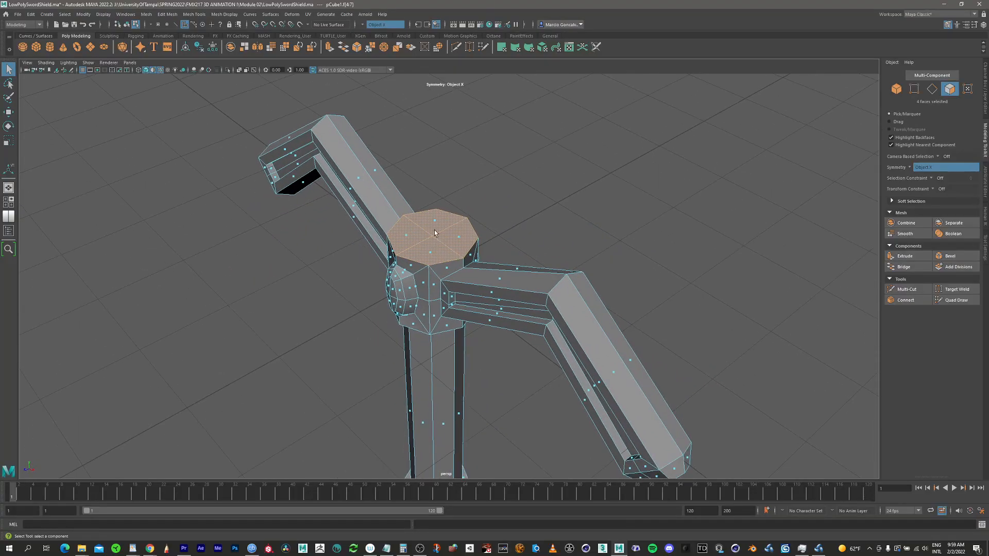
alt+right_drag(435, 231, 632, 202)
alt+middle_drag(481, 211, 453, 250)
alt+drag(448, 250, 472, 251)
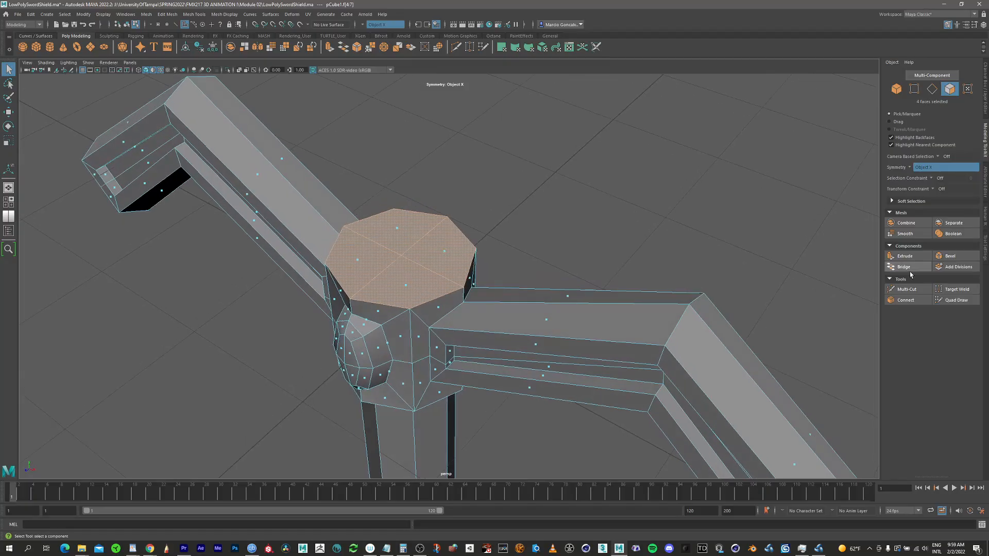
click(912, 258)
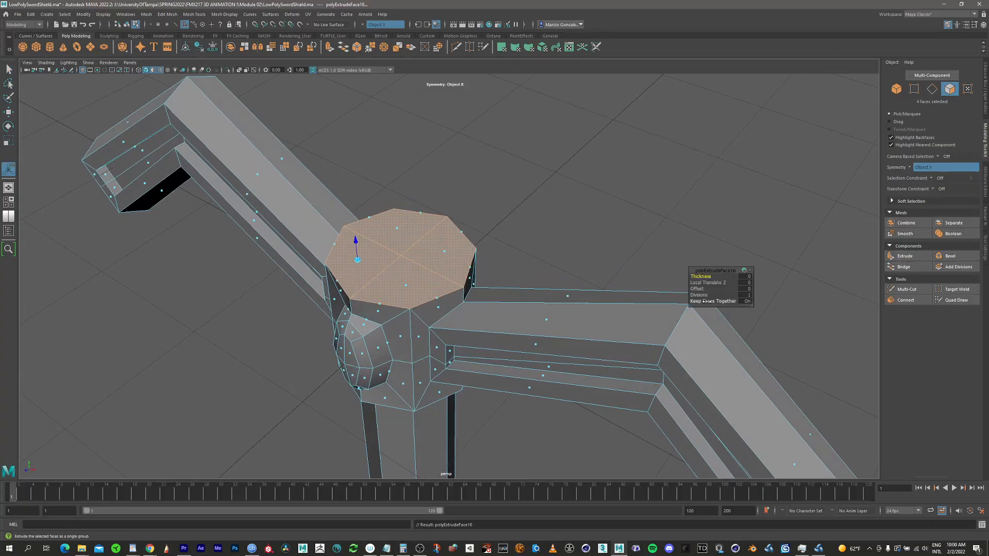
drag(697, 289, 701, 290)
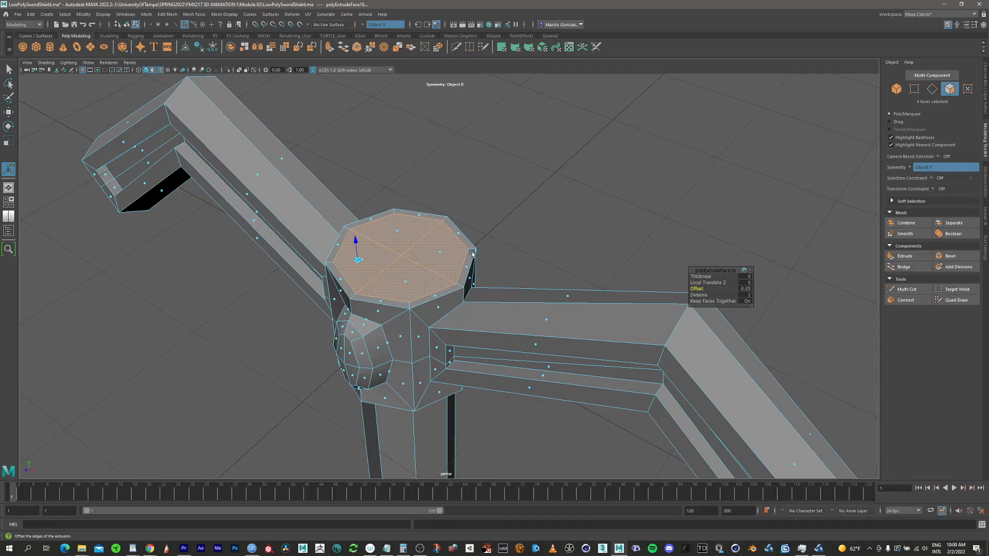
Step: Turn symmetry off and reselect the four inset faces on top of the octagonal head
alt+drag(389, 288, 708, 183)
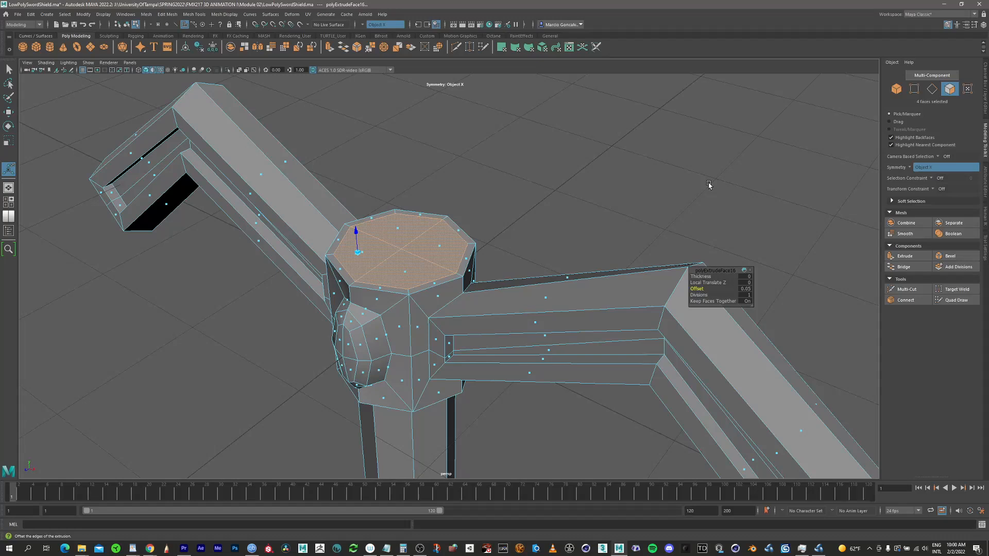
click(912, 168)
click(923, 170)
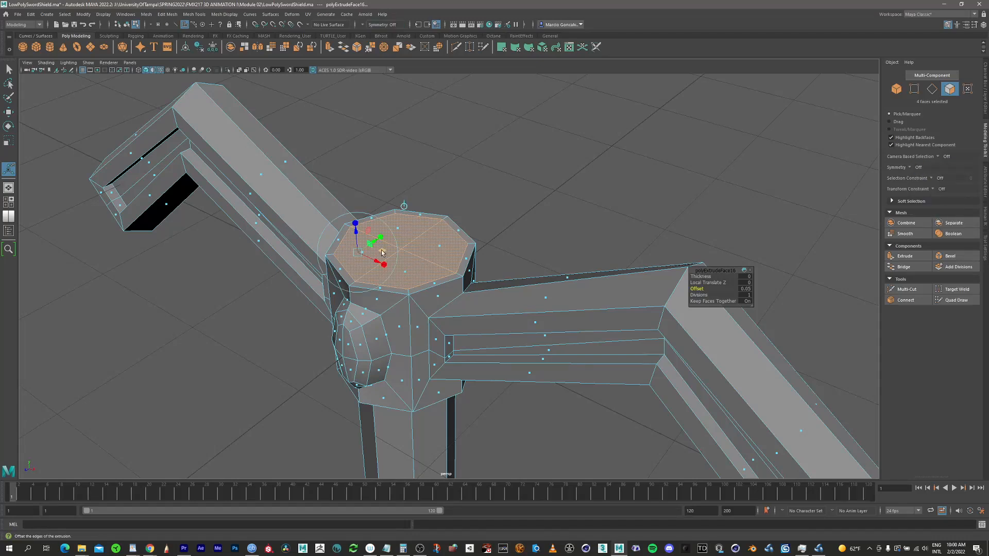
key(q)
click(397, 229)
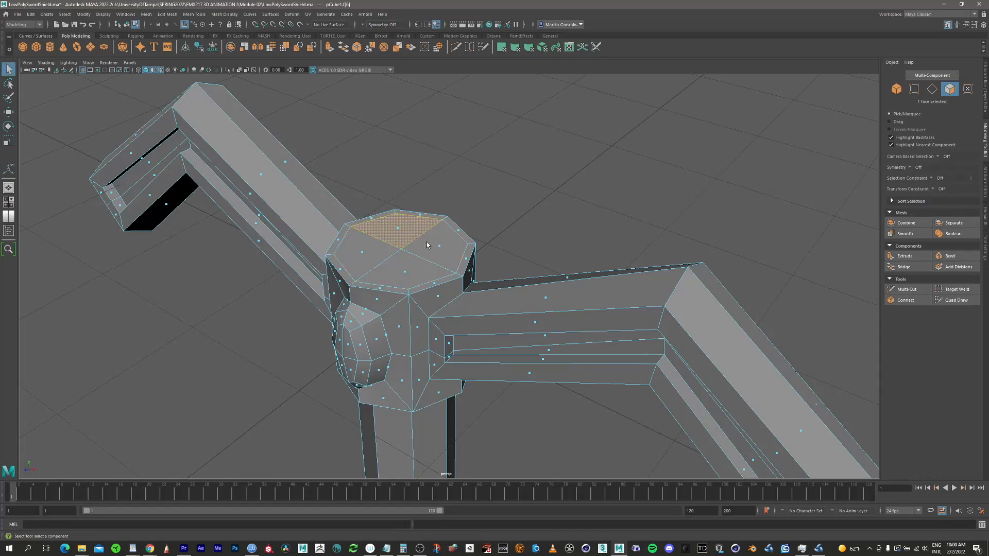
shift+click(437, 247)
shift+click(407, 268)
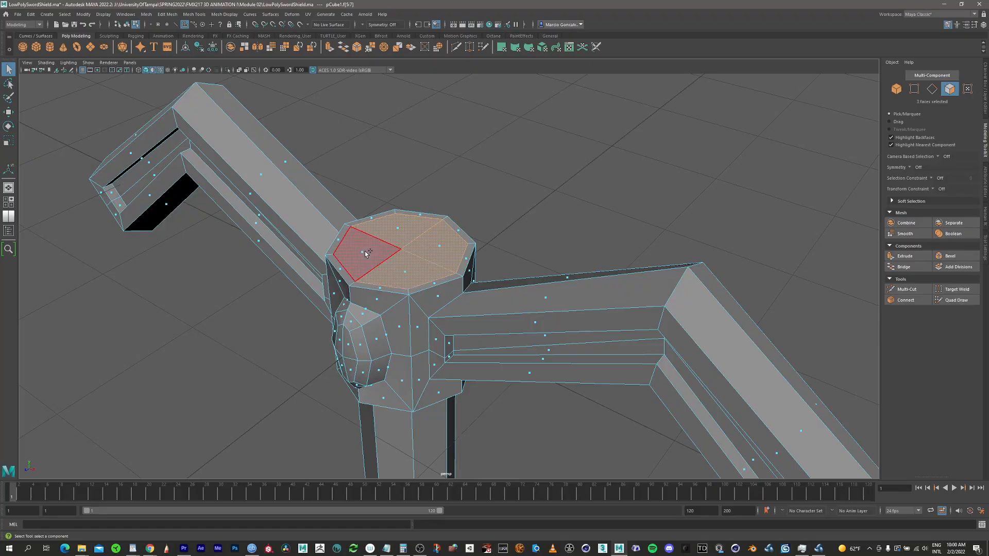
Step: Scale the four inset top faces down along Z into a narrow, blade-like strip
key(r)
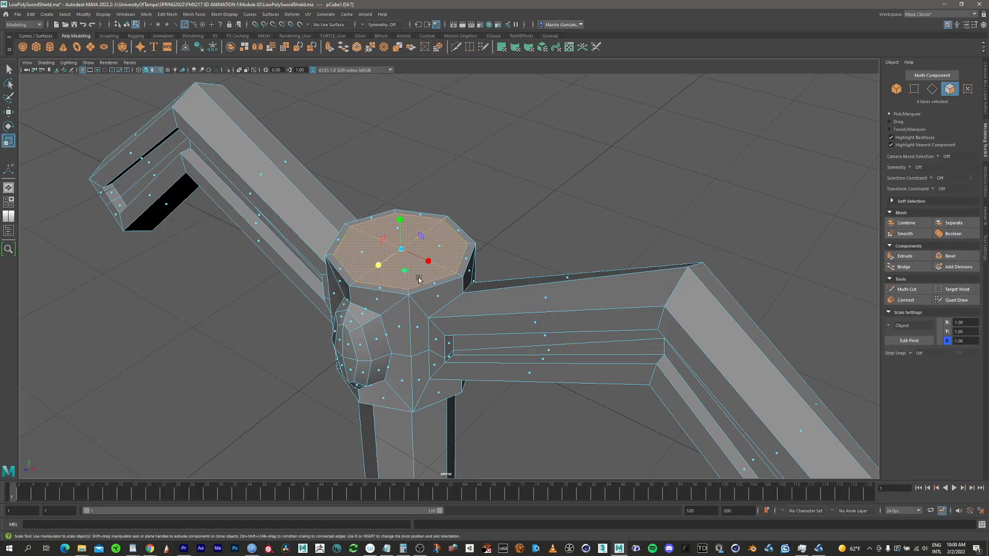
alt+drag(434, 257, 361, 285)
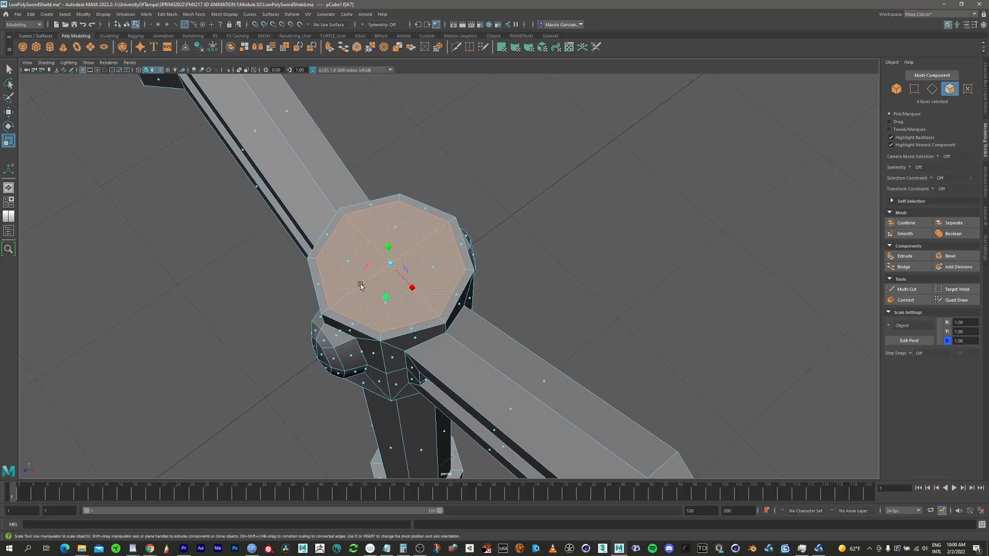
middle_drag(360, 285, 384, 267)
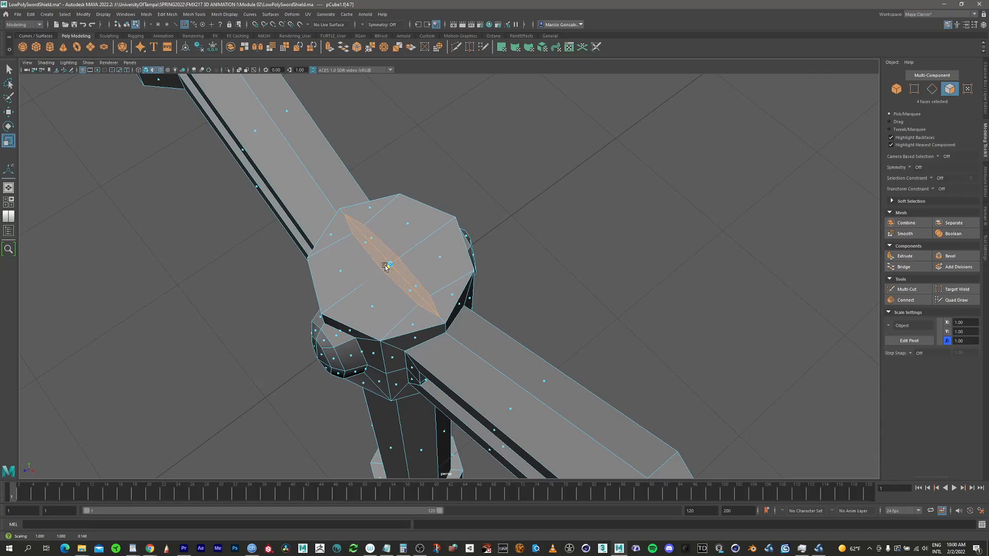
middle_drag(385, 266, 384, 266)
alt+drag(382, 267, 579, 205)
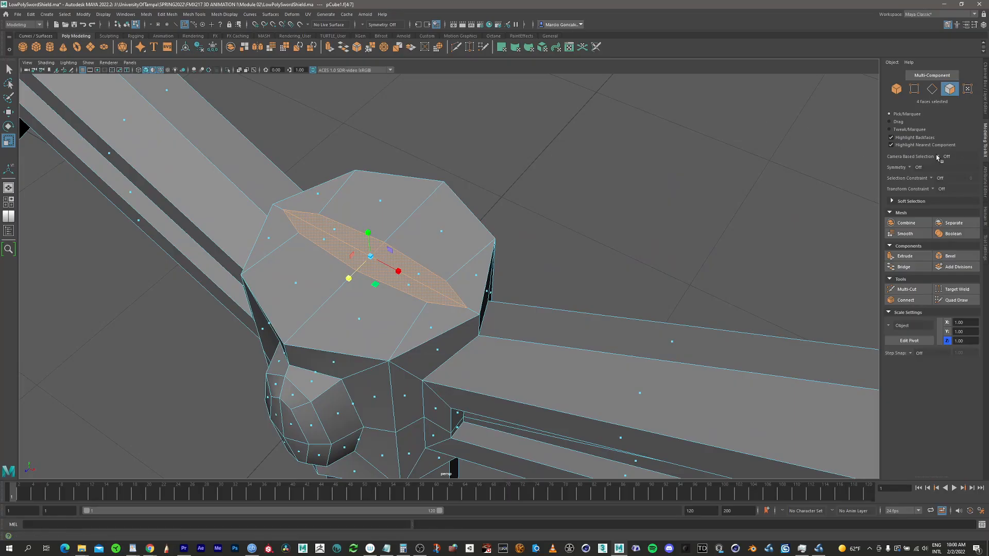
Step: Turn Object X symmetry back on, select the strip's outer side vertices and move them inward to about X 0.2
click(917, 168)
click(930, 179)
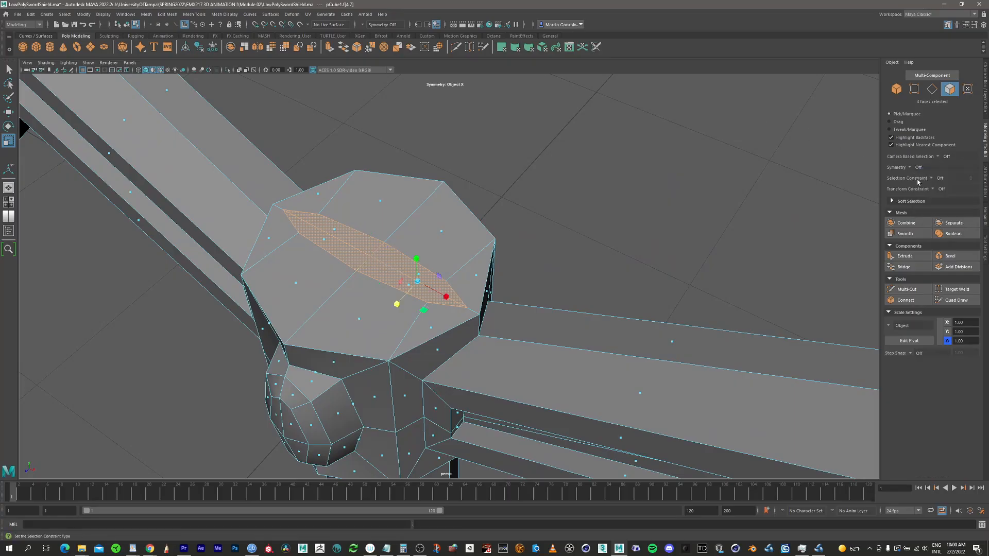
key(q)
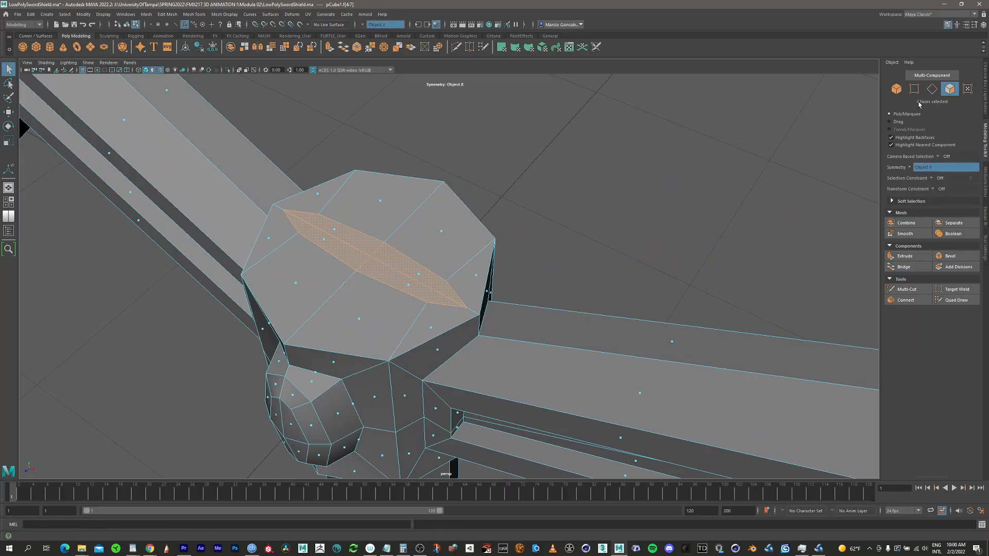
key(F9)
click(420, 304)
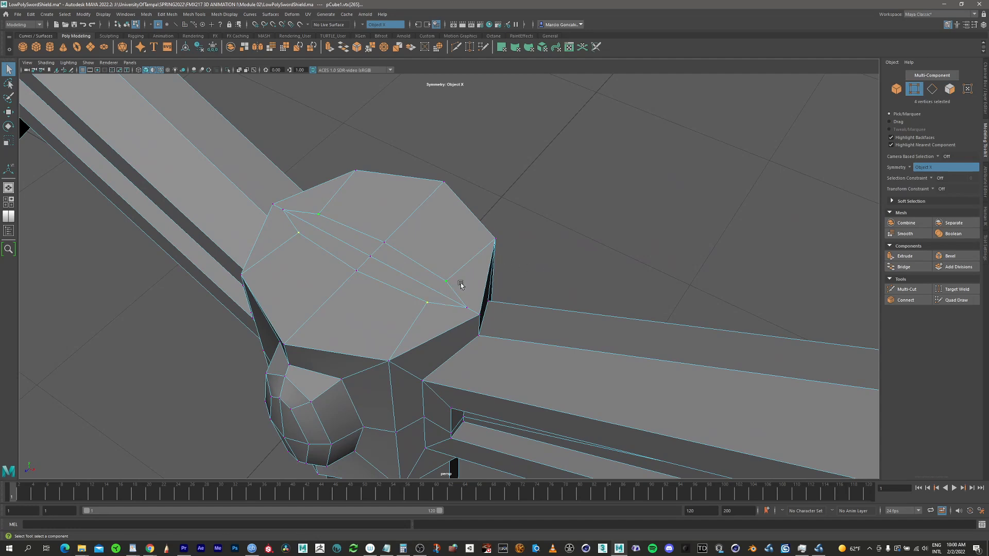
key(w)
drag(462, 304, 443, 293)
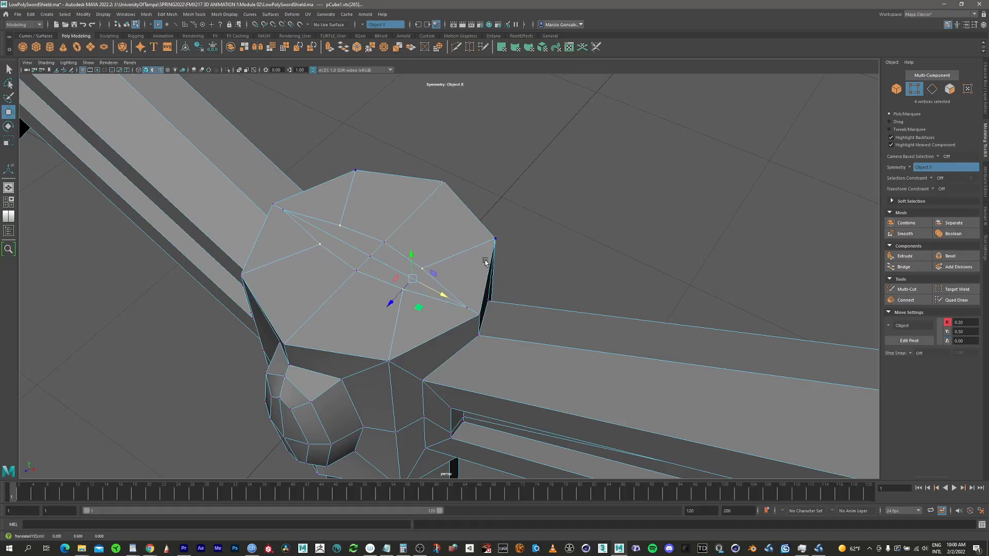
Step: Select the four faces of the narrow strip and extrude them straight up into a long blade, to about Y 13.95
click(948, 89)
alt+drag(395, 265, 422, 232)
alt+right_drag(421, 231, 335, 241)
key(space)
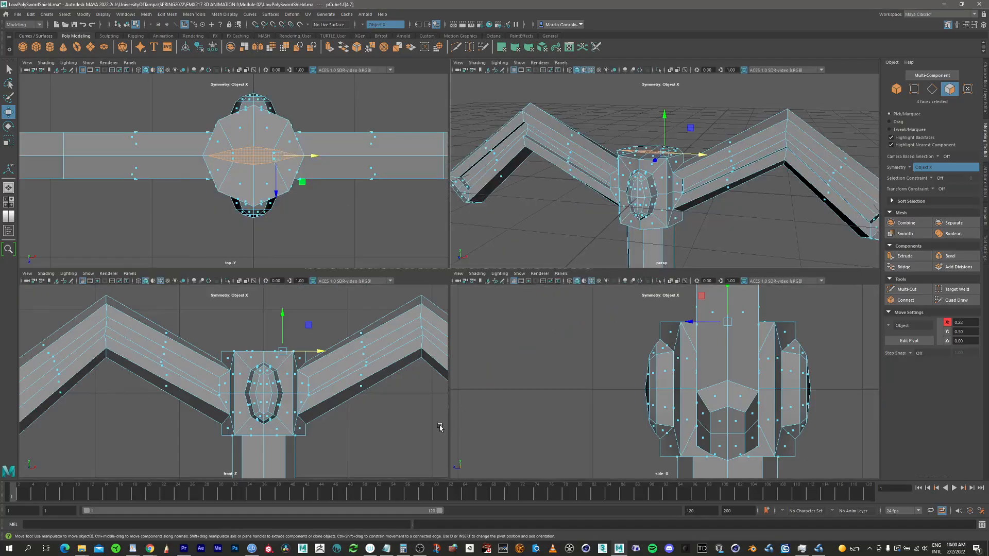
key(space)
alt+right_drag(560, 233, 309, 227)
alt+middle_drag(462, 244, 436, 261)
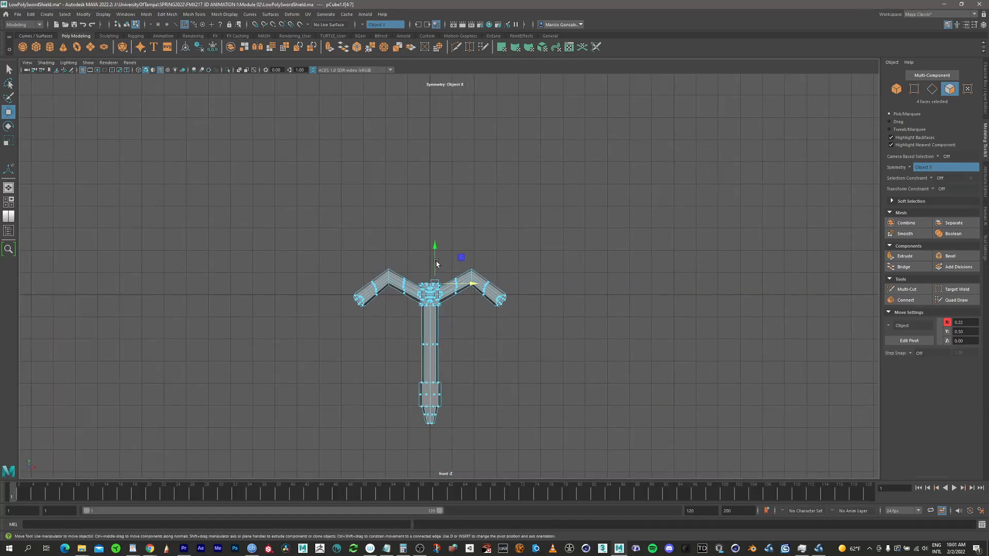
alt+right_drag(482, 269, 295, 262)
alt+middle_drag(385, 237, 364, 285)
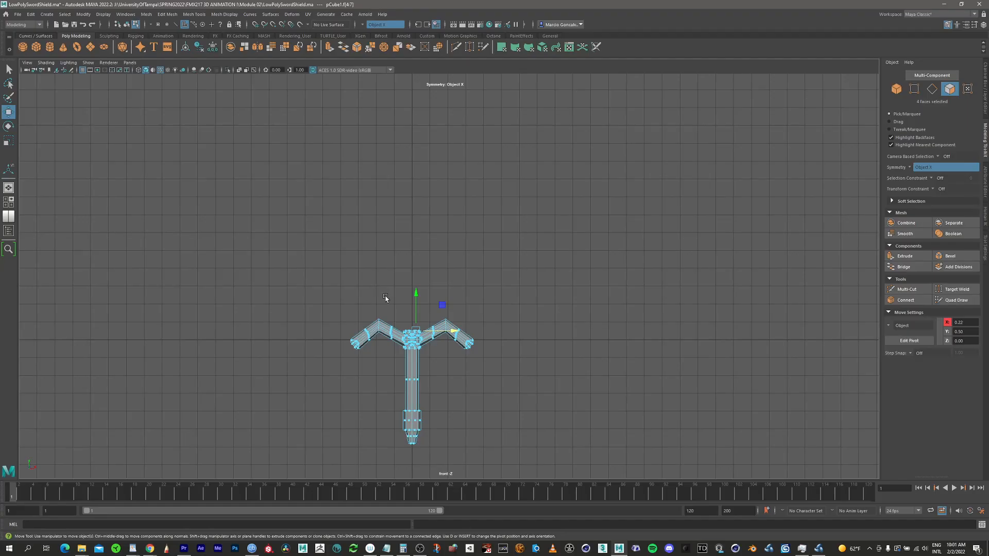
alt+middle_drag(415, 312, 413, 339)
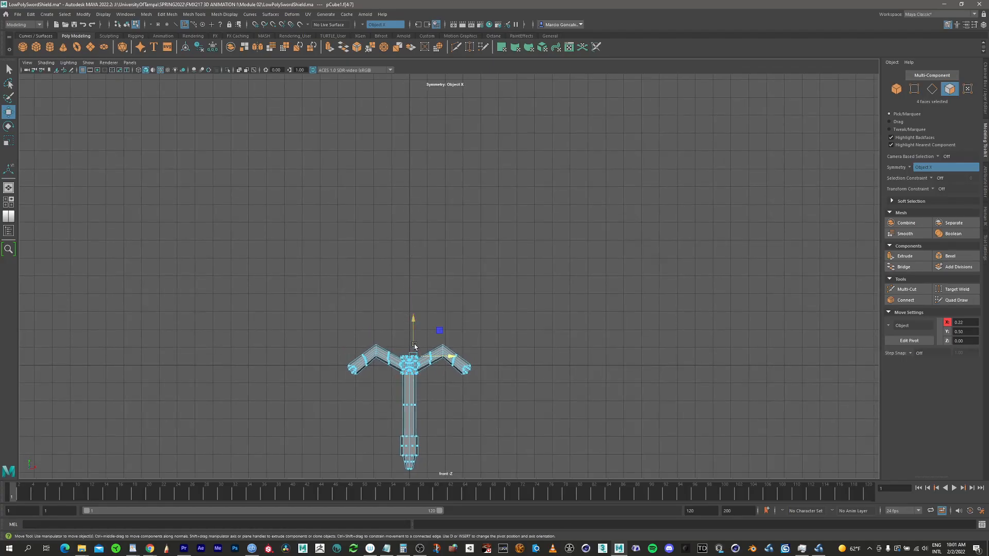
shift+drag(413, 334, 425, 92)
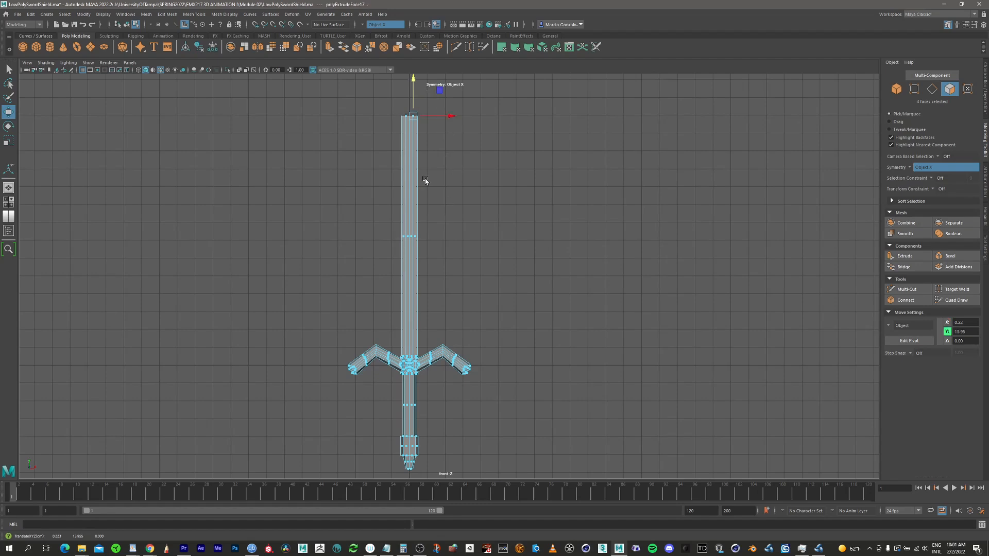
Step: Examine the upper end of the extruded blade from the front and in perspective
alt+middle_drag(425, 178, 428, 271)
alt+right_drag(397, 152, 777, 144)
alt+middle_drag(352, 204, 439, 286)
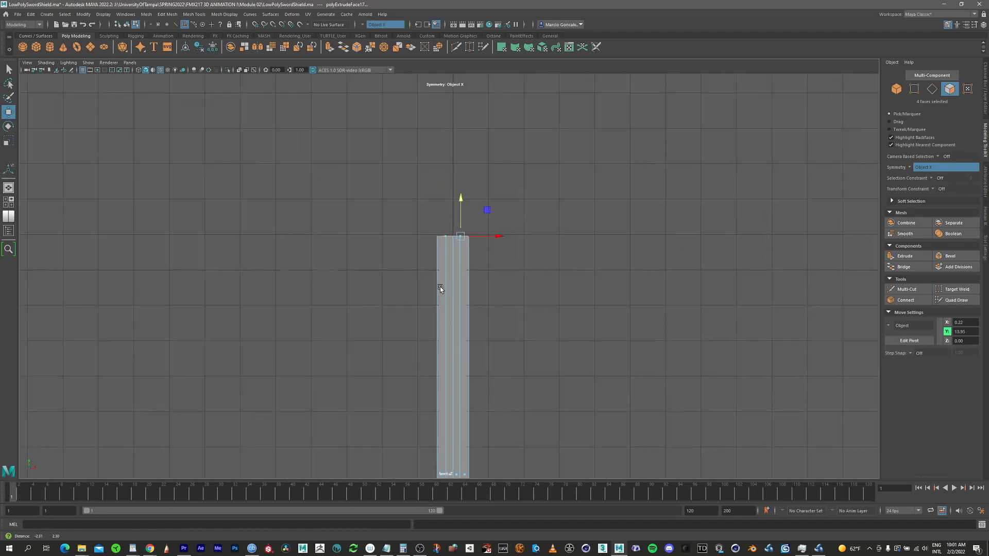
key(space)
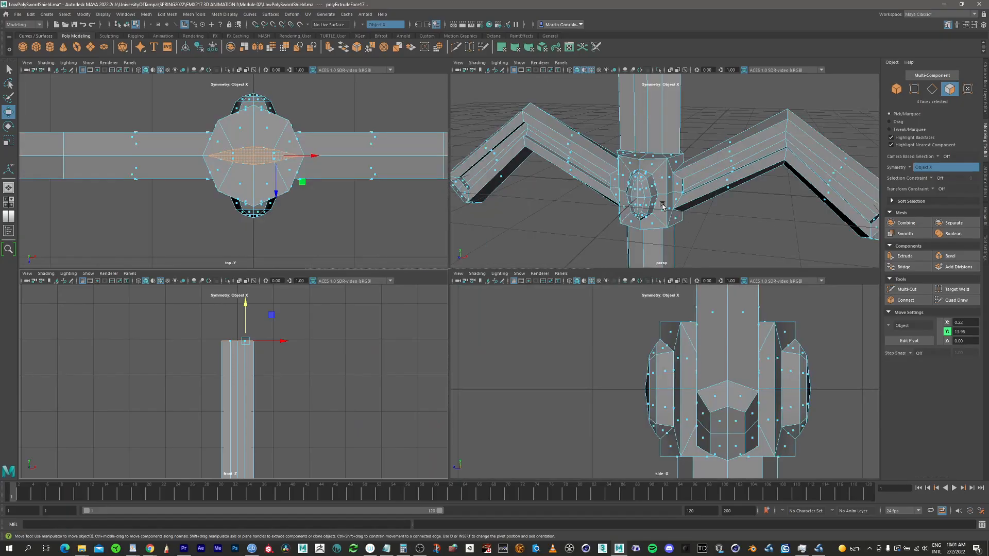
key(space)
alt+right_drag(653, 194, 278, 177)
alt+middle_drag(437, 214, 439, 234)
alt+drag(443, 243, 391, 253)
mouse_move(391, 237)
alt+right_down()
mouse_move(311, 202)
mouse_move(257, 200)
alt+right_up()
alt+middle_drag(416, 201, 392, 273)
alt+middle_drag(397, 154, 408, 300)
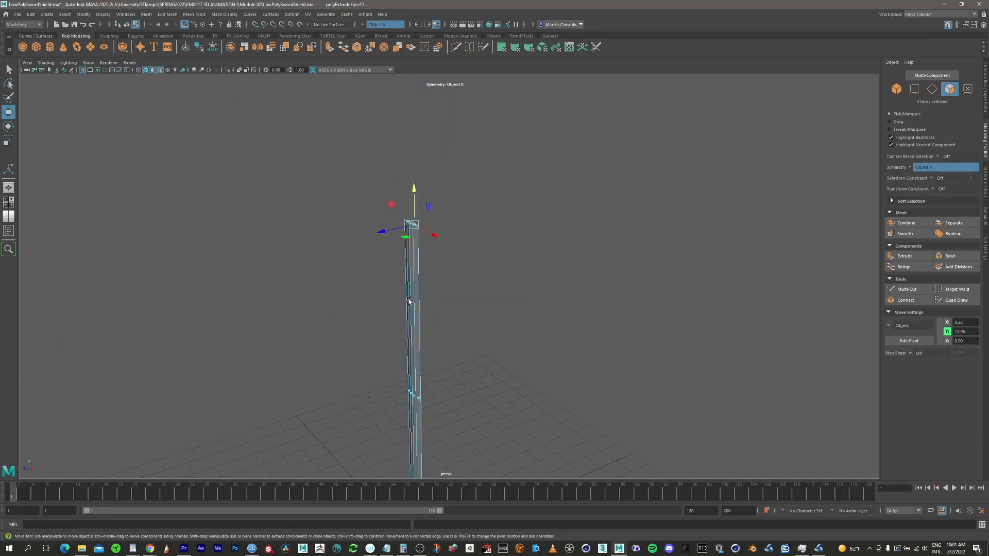
Step: Frame the blade's top end in the front view and turn symmetry off
key(space)
key(space)
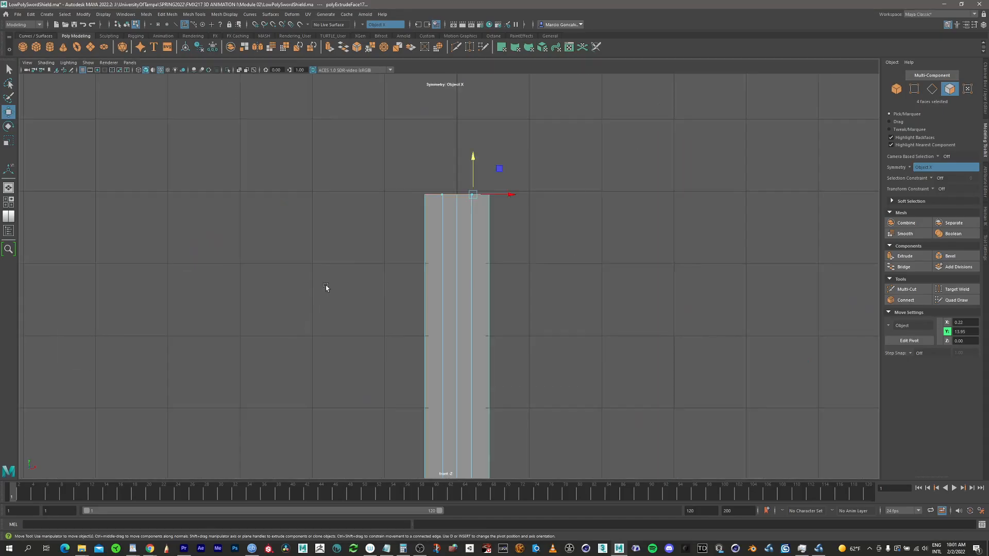
alt+middle_drag(418, 207, 402, 282)
alt+right_drag(407, 242, 679, 212)
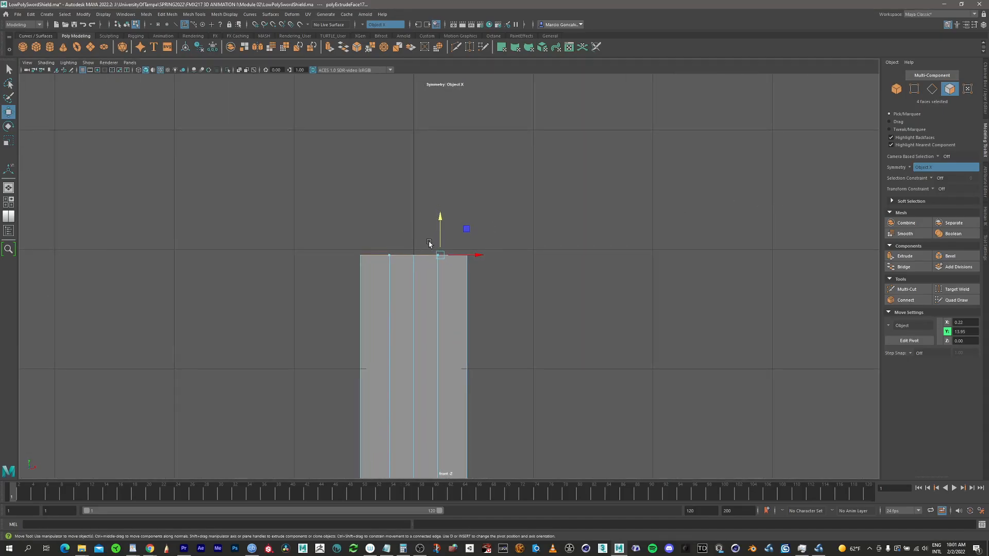
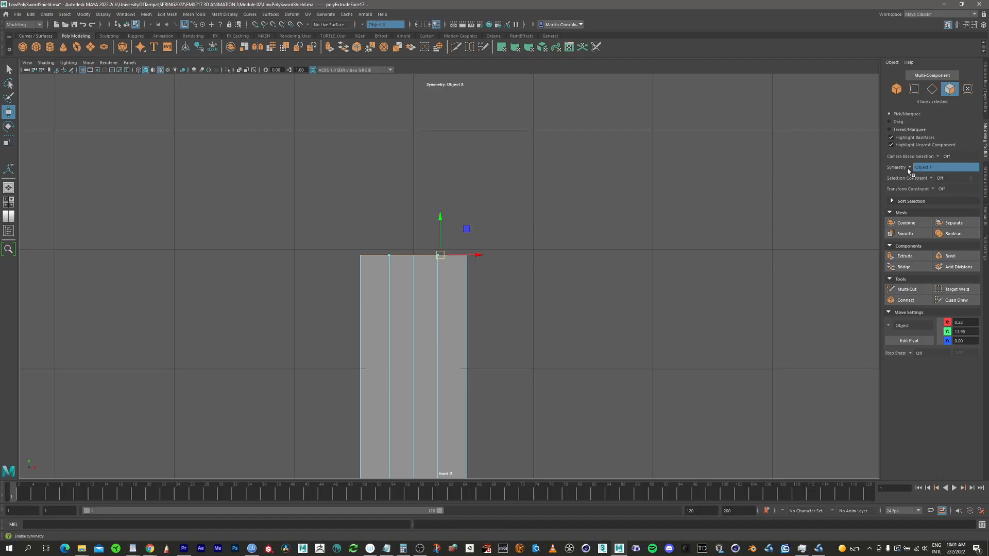
click(924, 168)
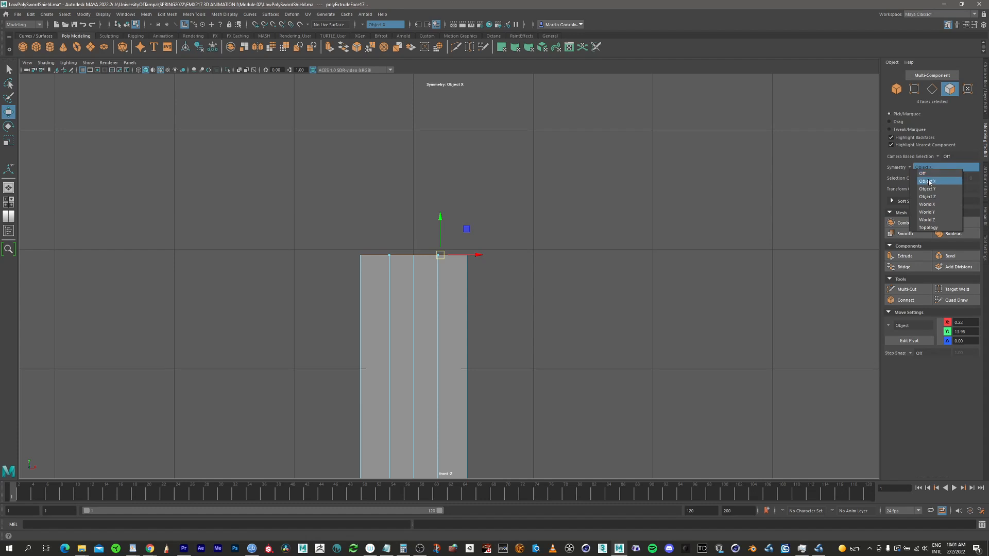
click(922, 173)
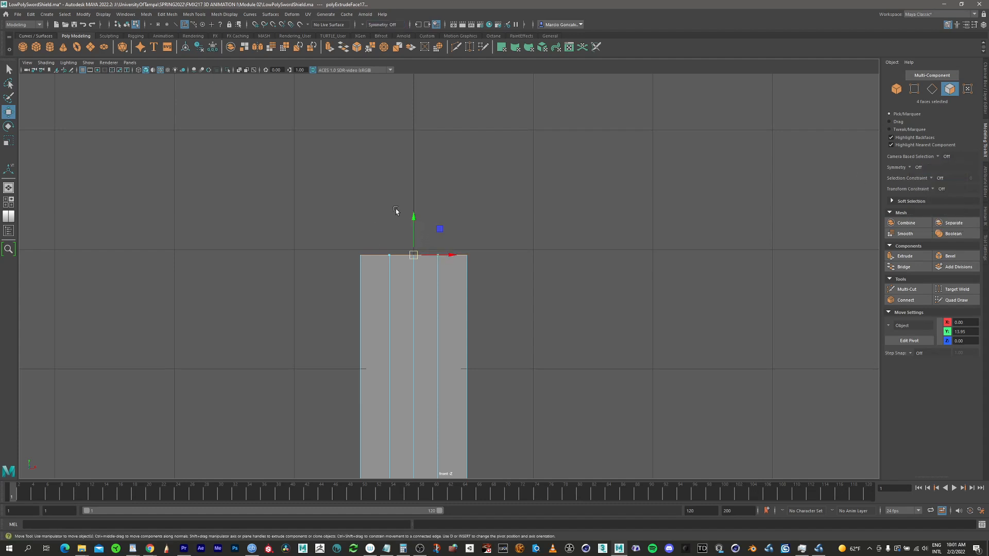
Step: Extrude the blade's top faces upward twice, to about Y 14.5, scaling each new section narrower along X
alt+right_drag(501, 212, 669, 191)
alt+middle_drag(395, 243, 387, 297)
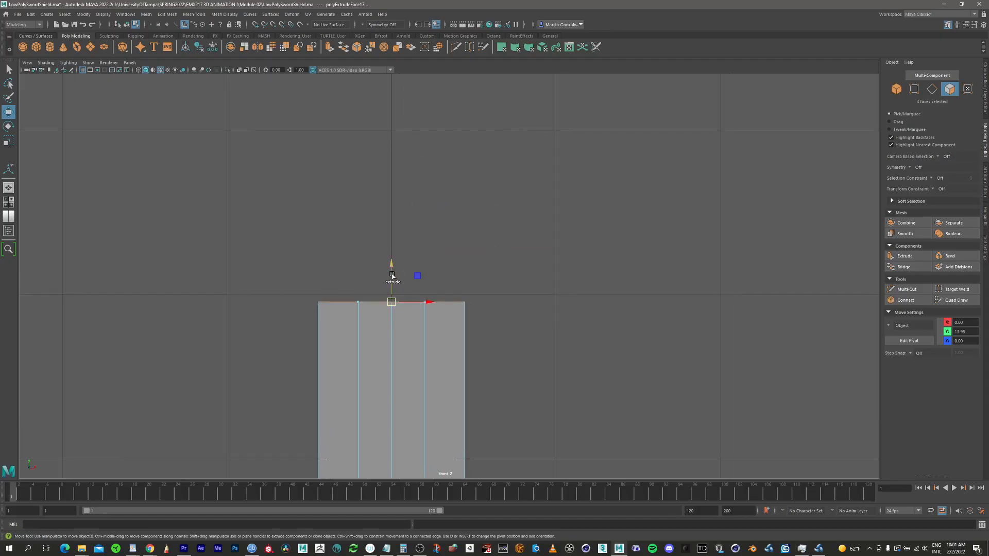
shift+drag(394, 279, 418, 257)
key(r)
key(w)
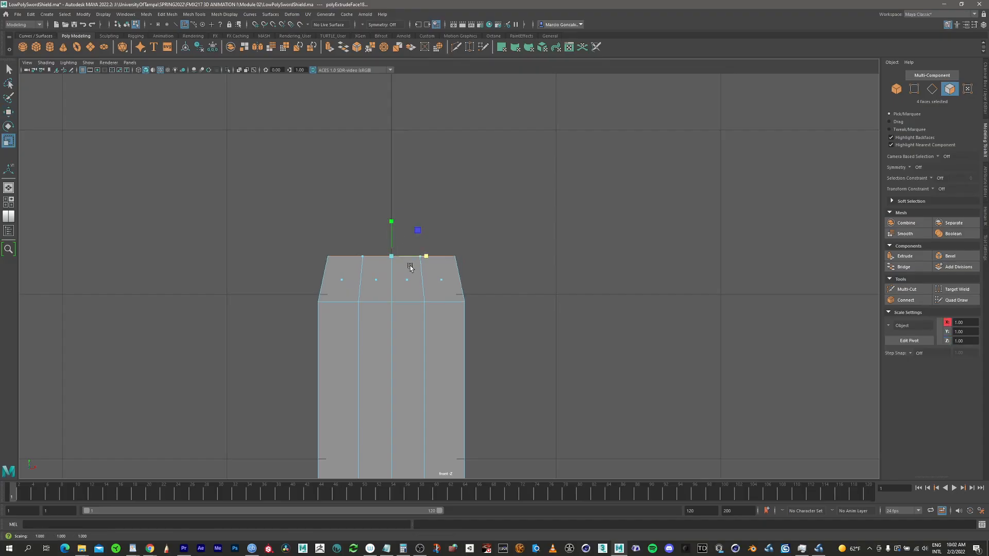
shift+drag(393, 227, 414, 213)
key(r)
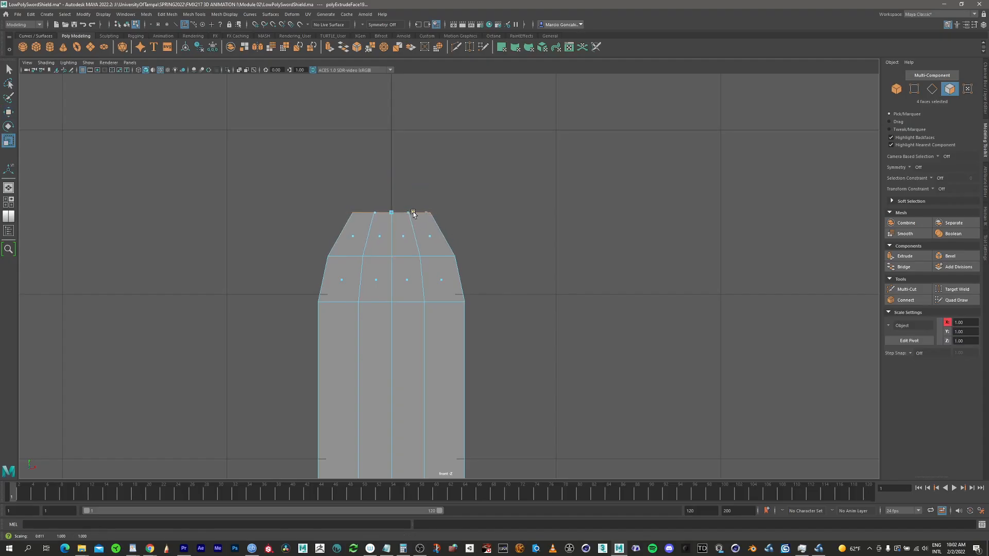
Step: Extrude the top faces once more to about Y 14.76 and merge them to the center to form a pointed tip
key(w)
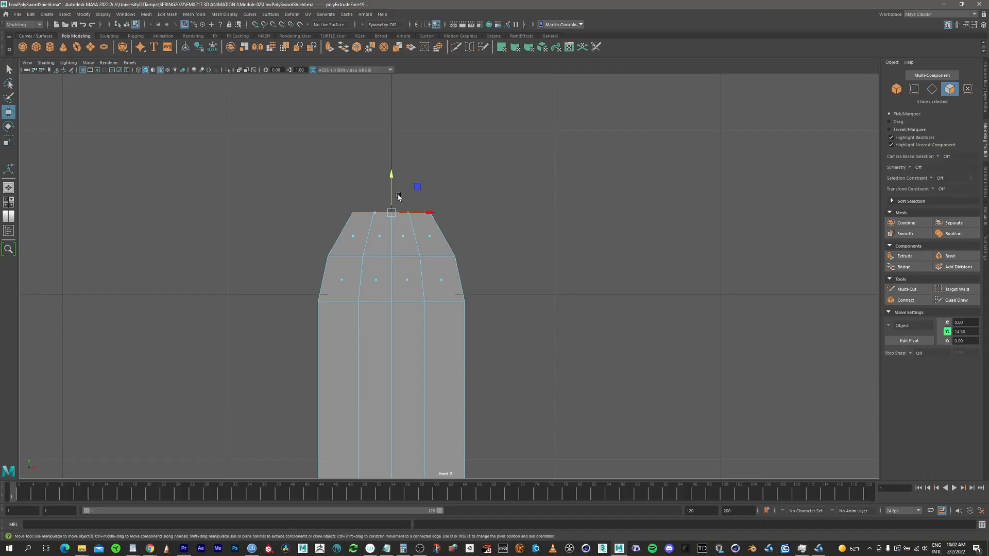
shift+drag(398, 197, 401, 150)
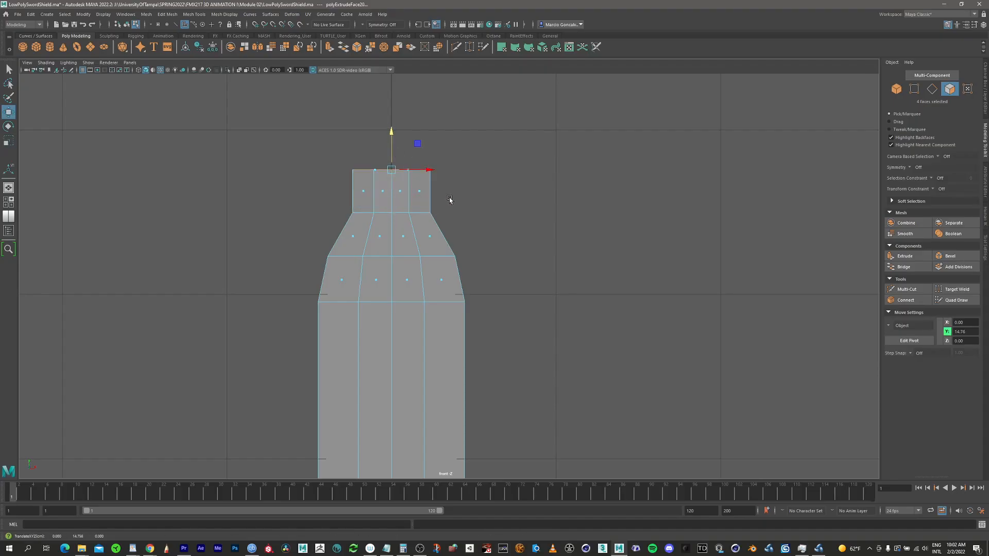
key(space)
key(space)
alt+middle_drag(575, 186, 572, 241)
alt+right_drag(549, 224, 609, 165)
alt+middle_drag(392, 126, 487, 243)
alt+drag(487, 243, 617, 226)
shift+right_click(606, 213)
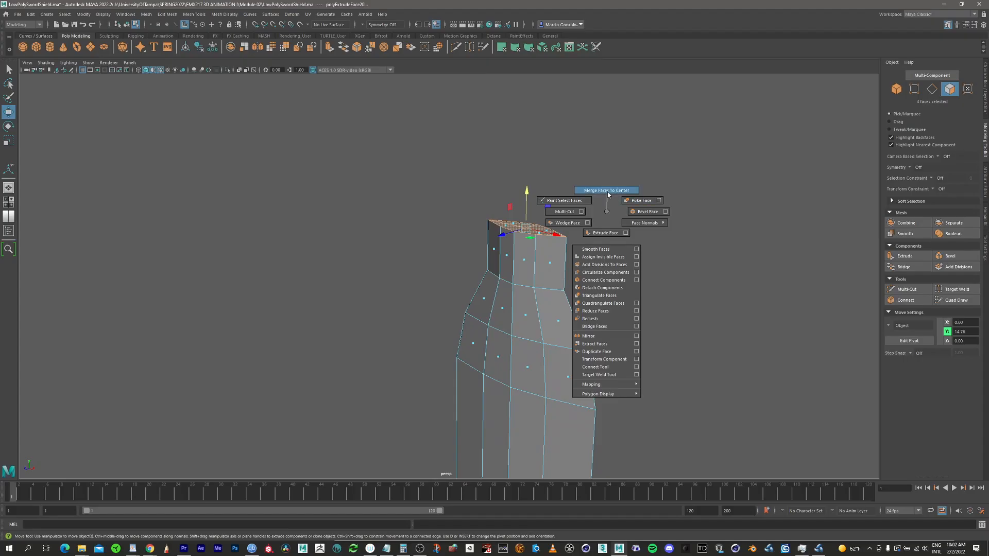
click(608, 191)
alt+drag(556, 306, 470, 306)
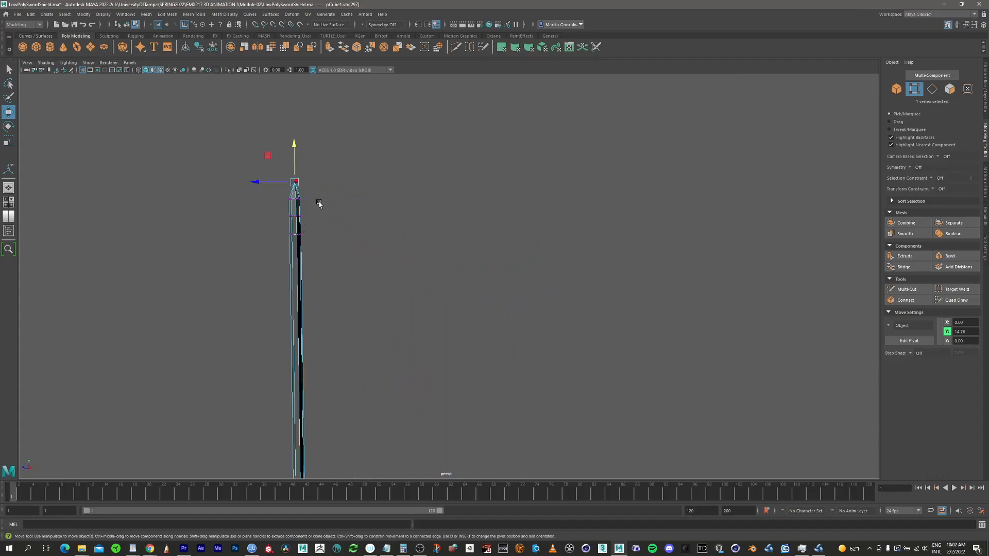
Step: In the side view, select the eight vertices of the tip's middle ring and scale them slightly inward along Z
key(space)
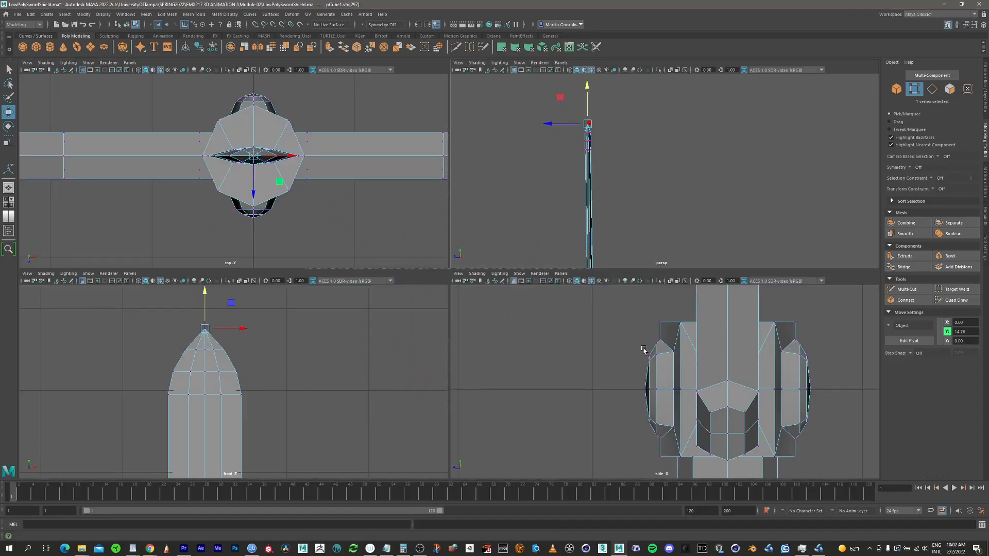
key(space)
alt+right_drag(691, 309, 499, 212)
alt+middle_drag(499, 212, 442, 247)
alt+middle_drag(609, 227, 527, 376)
scroll(454, 277, up, 3)
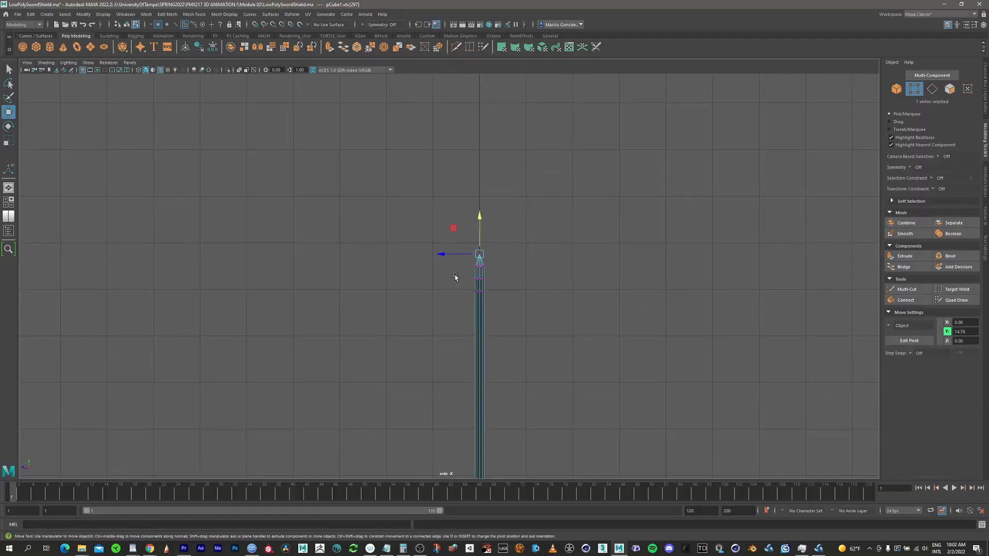
alt+right_drag(455, 277, 788, 258)
alt+middle_drag(461, 311, 560, 238)
alt+right_drag(560, 239, 859, 211)
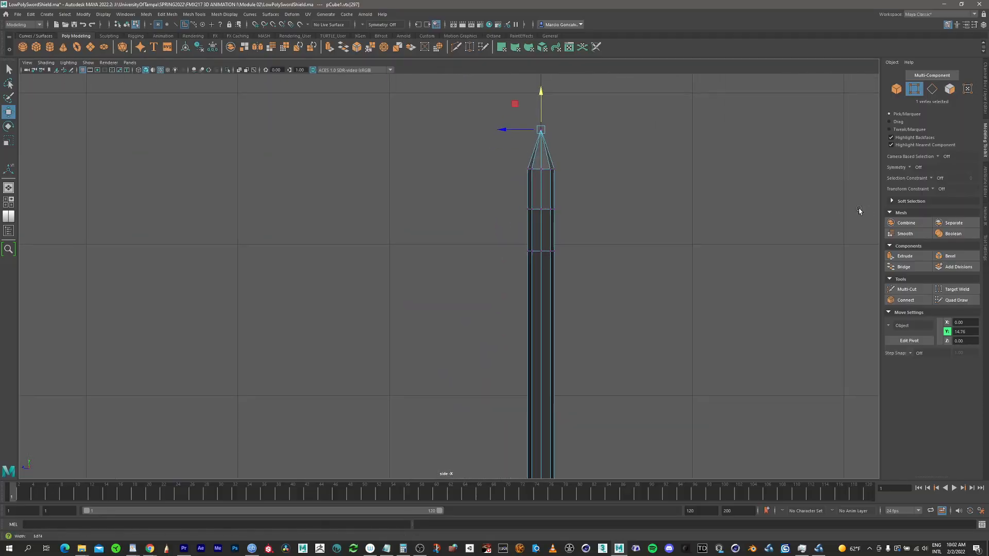
key(q)
alt+middle_drag(543, 227, 462, 199)
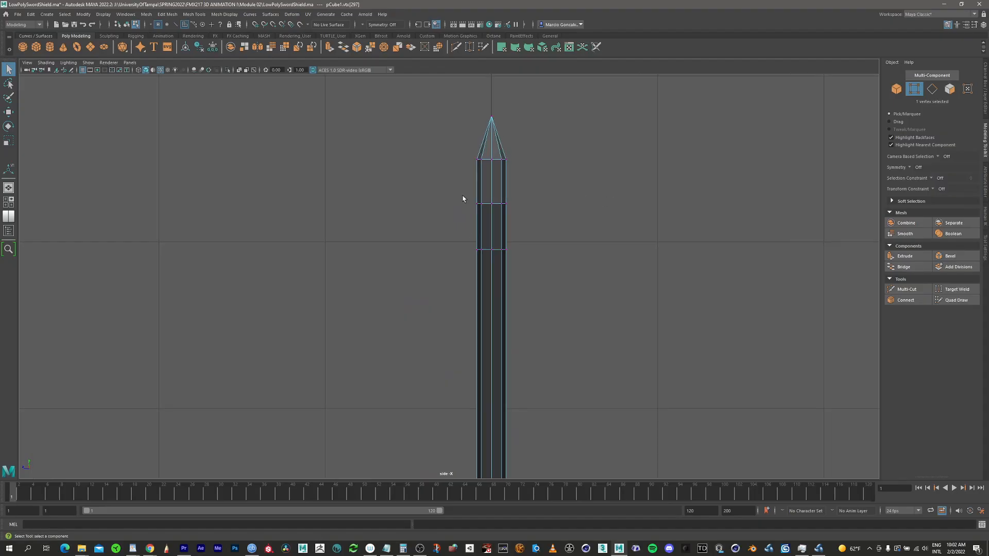
drag(486, 208, 510, 208)
alt+right_drag(479, 192, 732, 170)
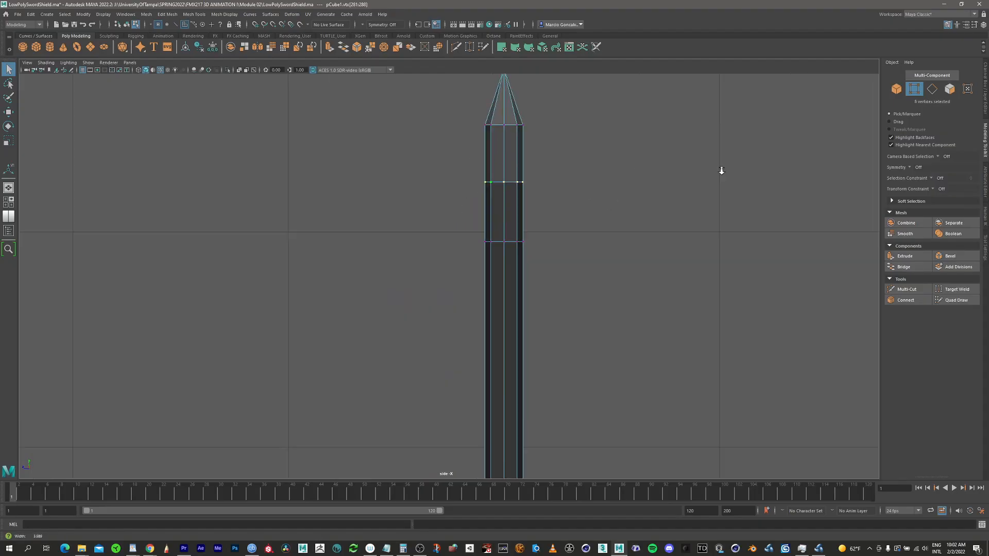
key(r)
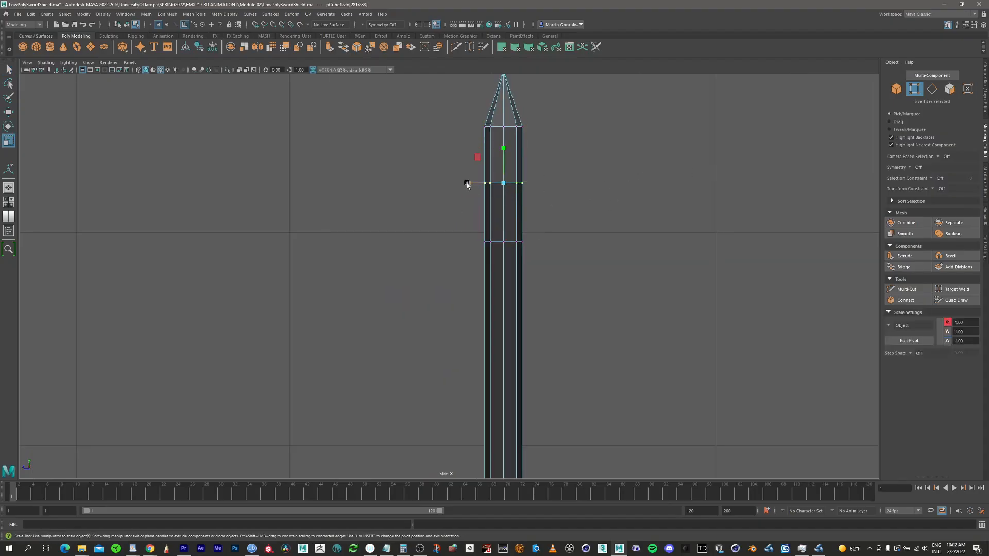
drag(468, 184, 471, 186)
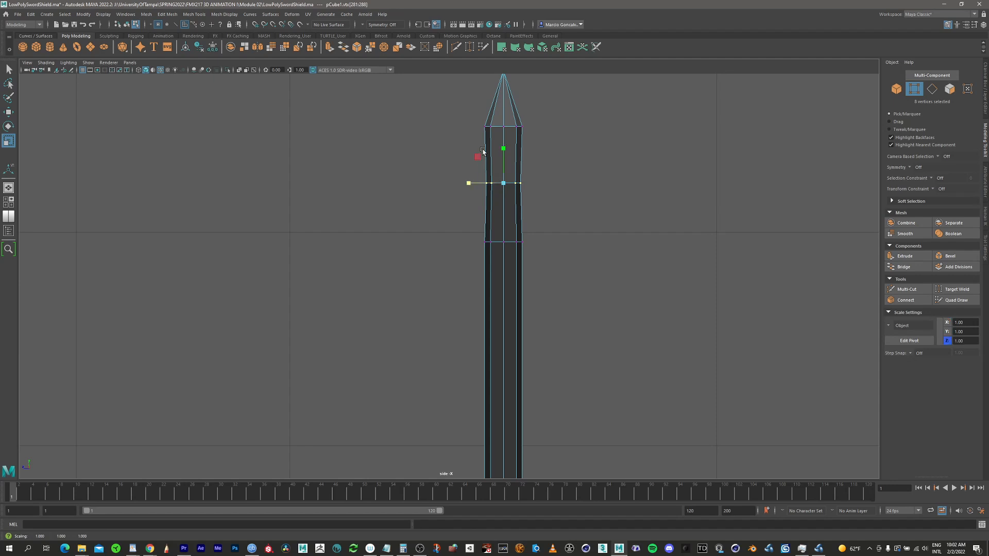
Step: Select the eight vertices of the ring just below the point and scale them inward along Z for a smooth taper
key(q)
drag(467, 113, 540, 163)
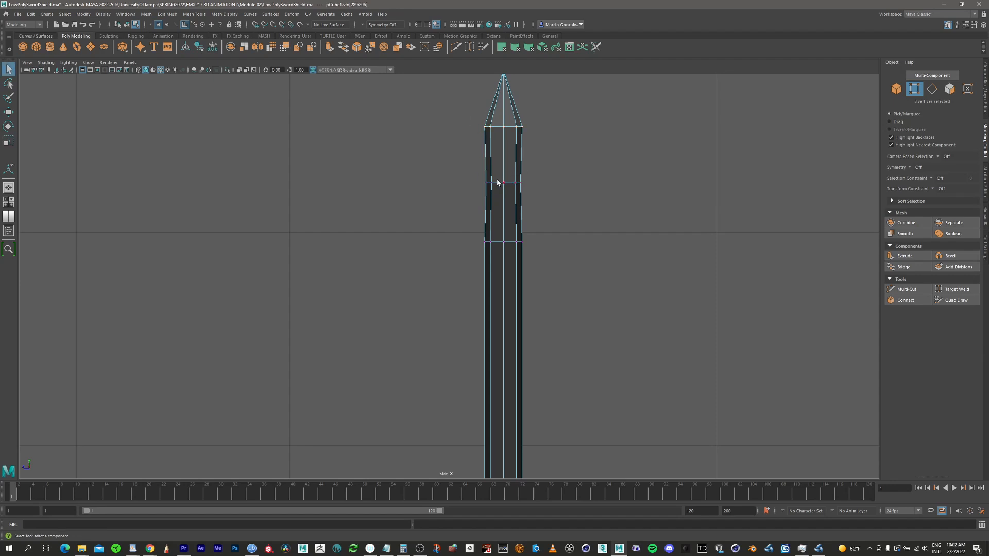
key(r)
drag(470, 126, 484, 125)
key(q)
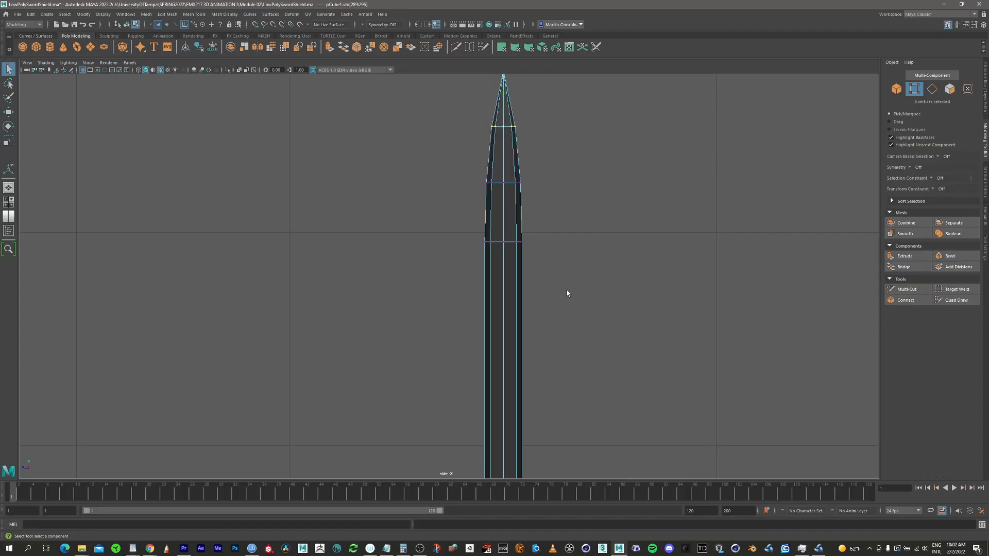
Step: Switch to object selection and examine the whole sword's proportions in perspective
key(space)
key(space)
alt+drag(508, 298, 407, 161)
alt+drag(424, 317, 450, 274)
alt+middle_drag(450, 273, 441, 259)
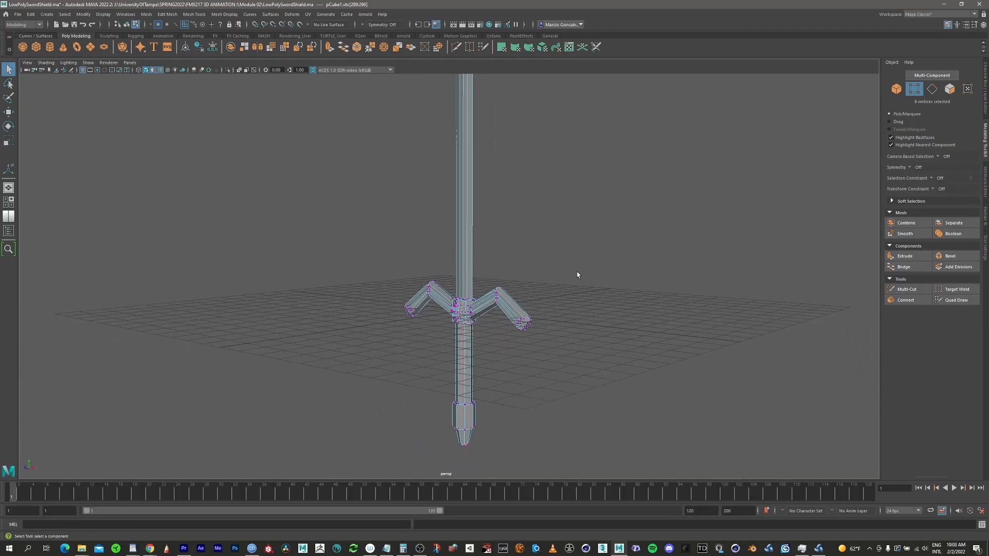
right_drag(475, 309, 374, 212)
alt+drag(373, 212, 391, 264)
alt+drag(435, 360, 470, 339)
Step: In the front view, turn on Object X symmetry and move the outer and elbow vertices of the guard arms closer to the blade
key(space)
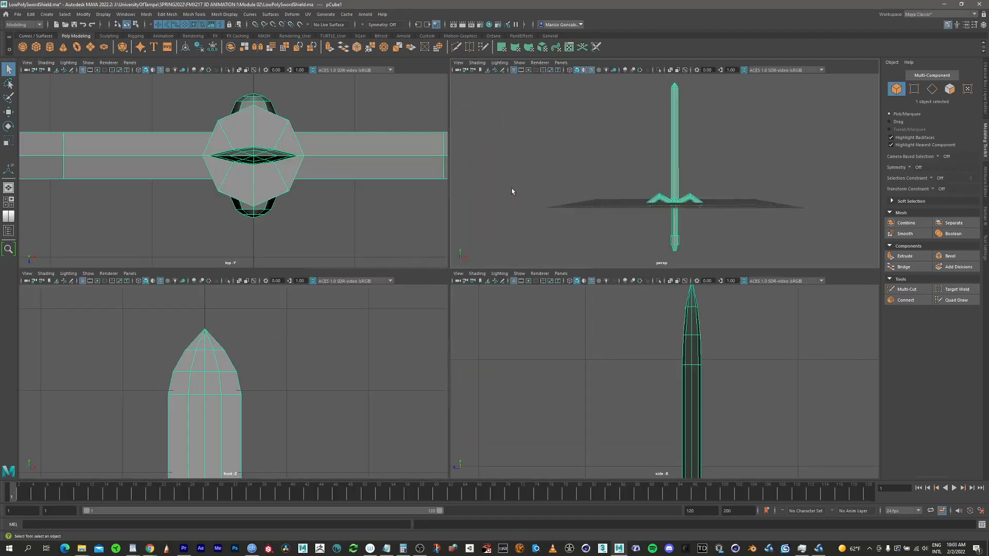
key(space)
scroll(400, 258, down, 5)
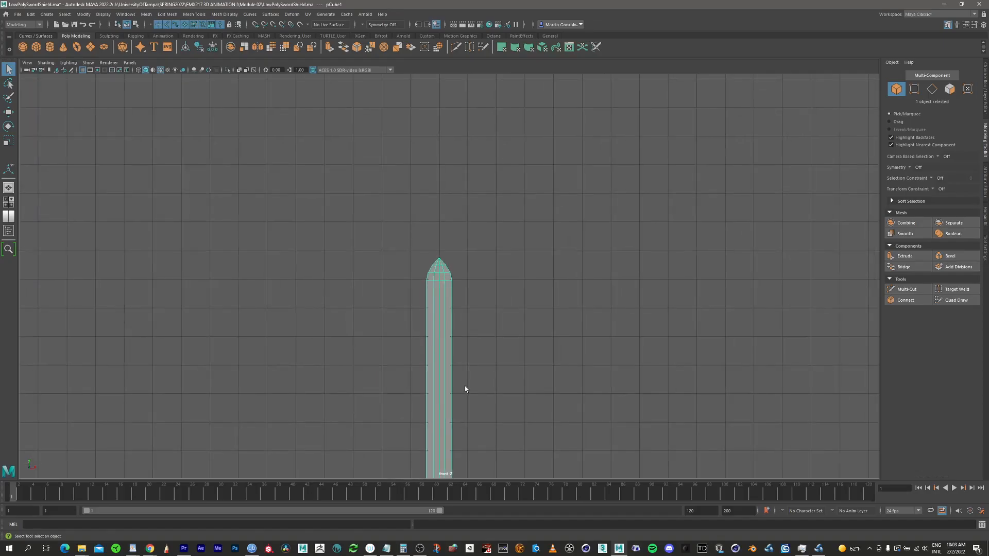
alt+middle_drag(465, 385, 465, 232)
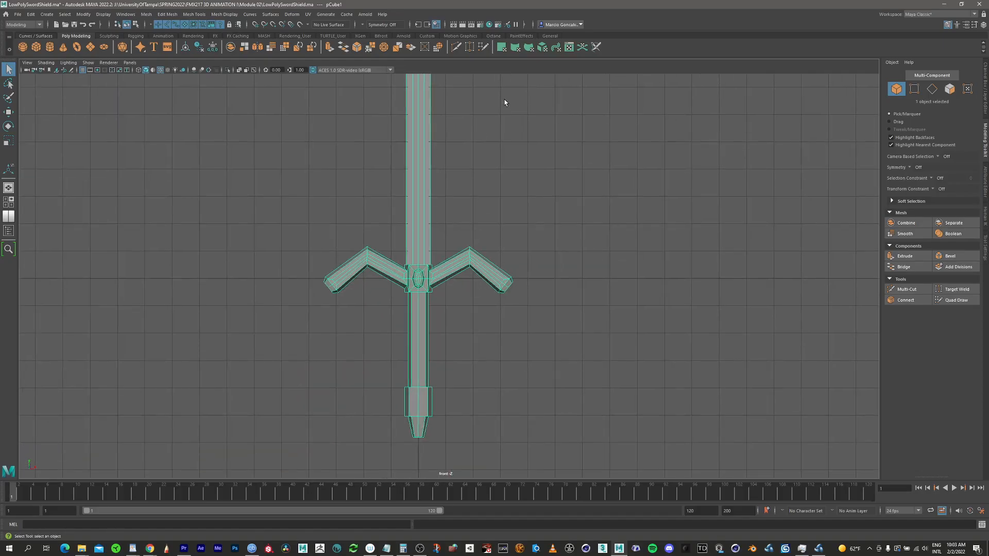
click(914, 89)
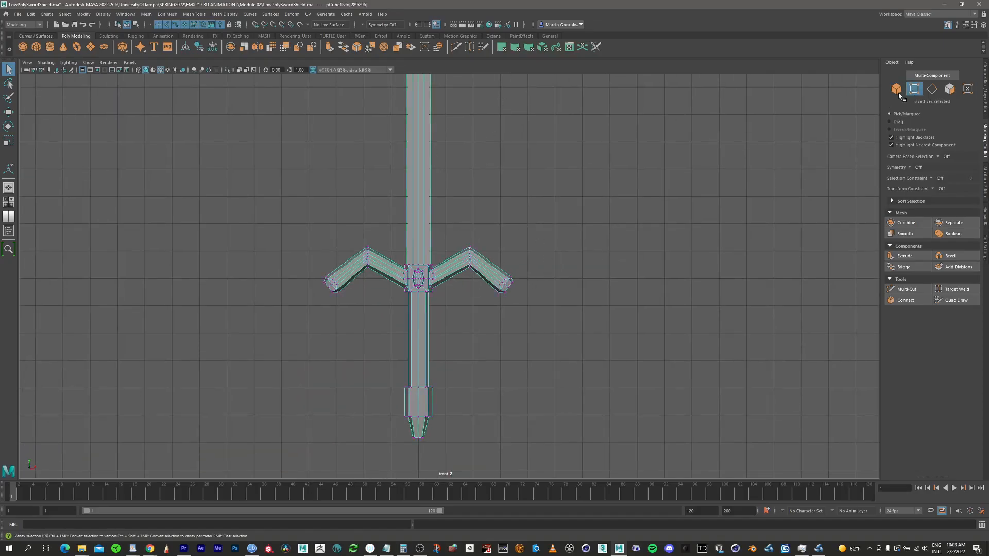
drag(469, 302, 538, 218)
click(916, 169)
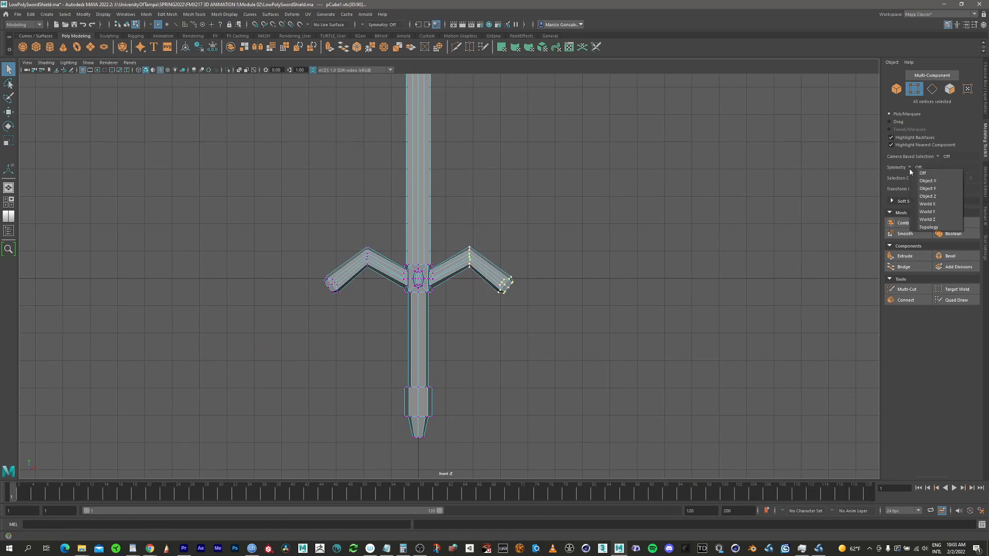
click(927, 185)
drag(457, 339, 510, 222)
key(w)
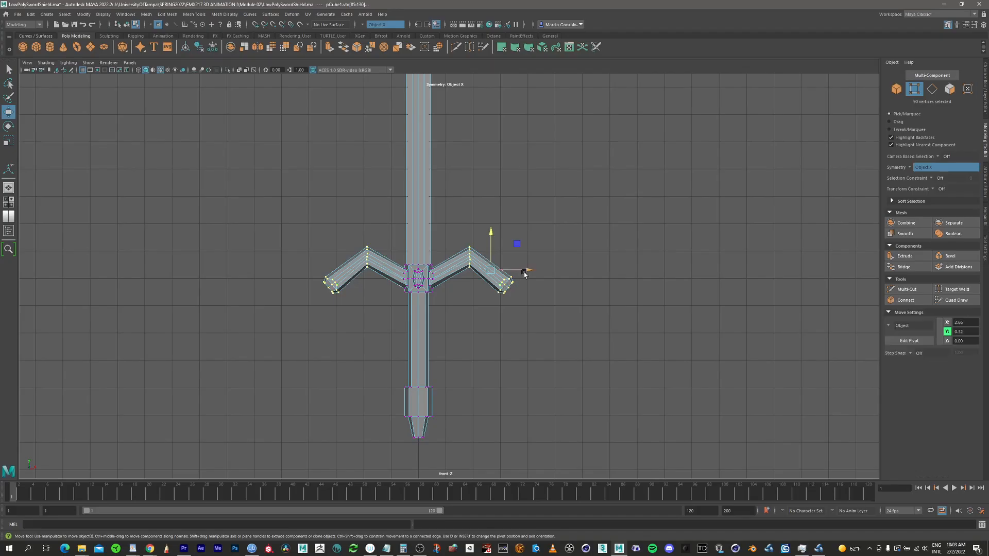
drag(520, 273, 515, 271)
Step: Select the guard arms' elbow vertices and move them outward and slightly down
drag(449, 293, 478, 235)
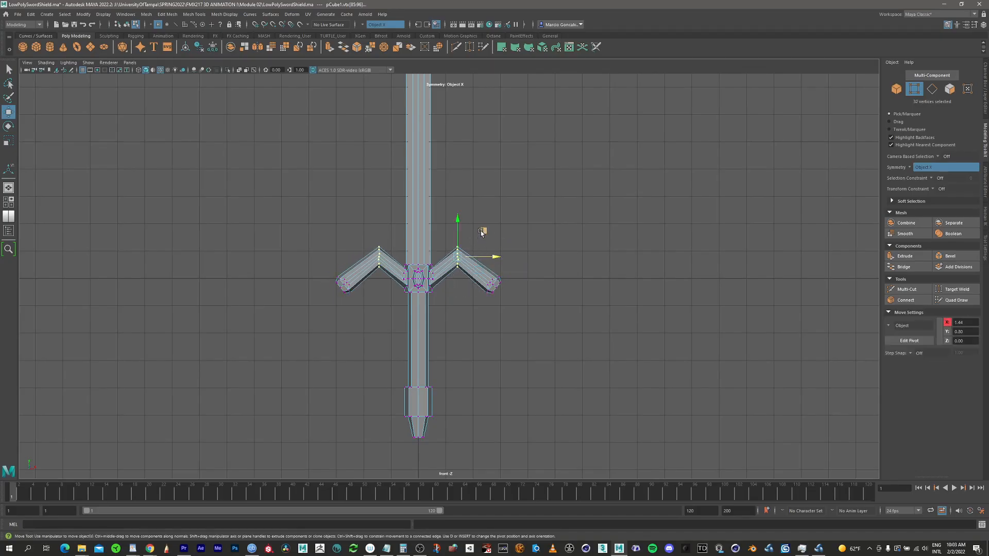
middle_drag(481, 230, 494, 237)
click(520, 235)
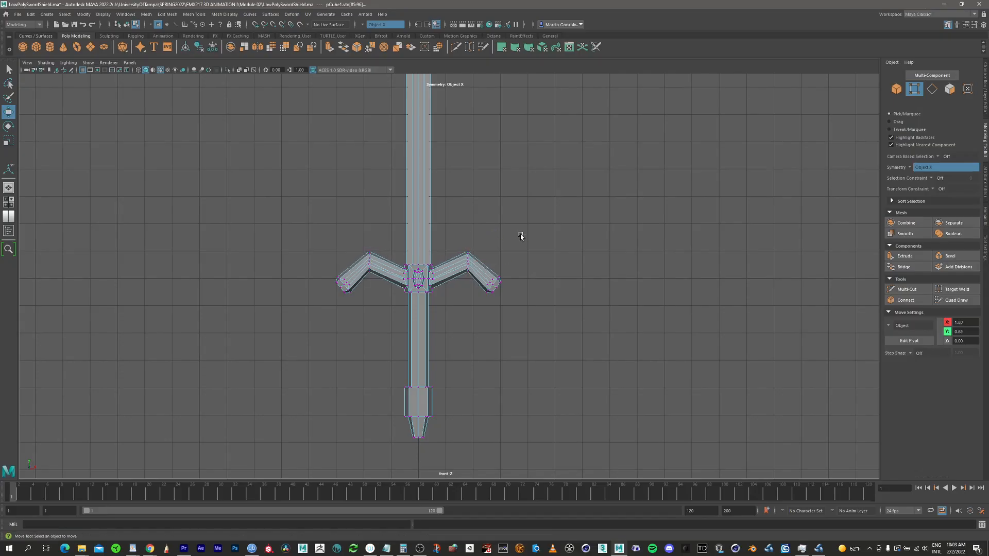
Step: Select the vertices of the whole outer guard arm and shift both arms slightly inward symmetrically
alt+right_drag(519, 177, 384, 179)
alt+middle_drag(423, 184, 424, 266)
alt+right_drag(425, 266, 240, 205)
drag(457, 370, 495, 313)
middle_drag(497, 313, 495, 313)
click(503, 306)
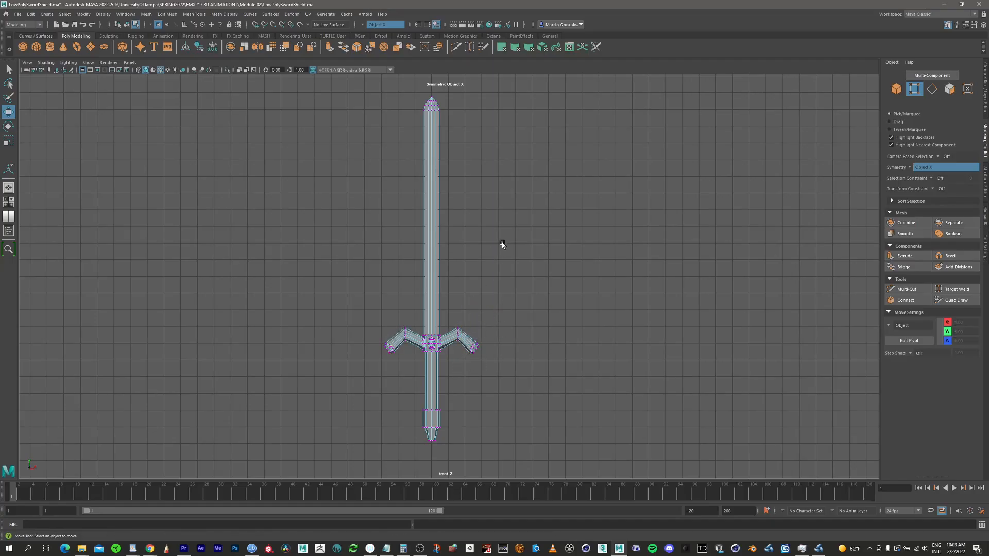
Step: Return to object selection and hide the sword to clear the viewport
click(897, 90)
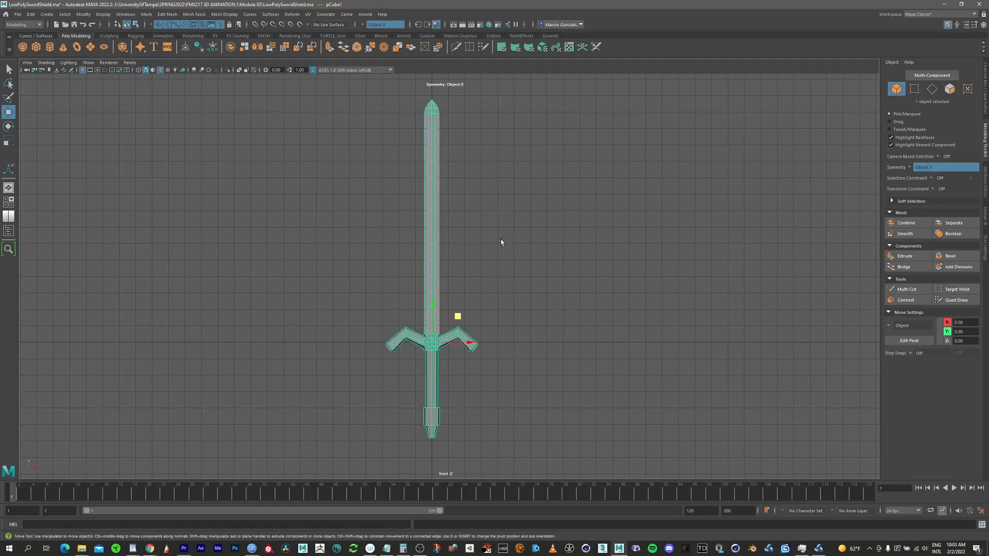
click(462, 317)
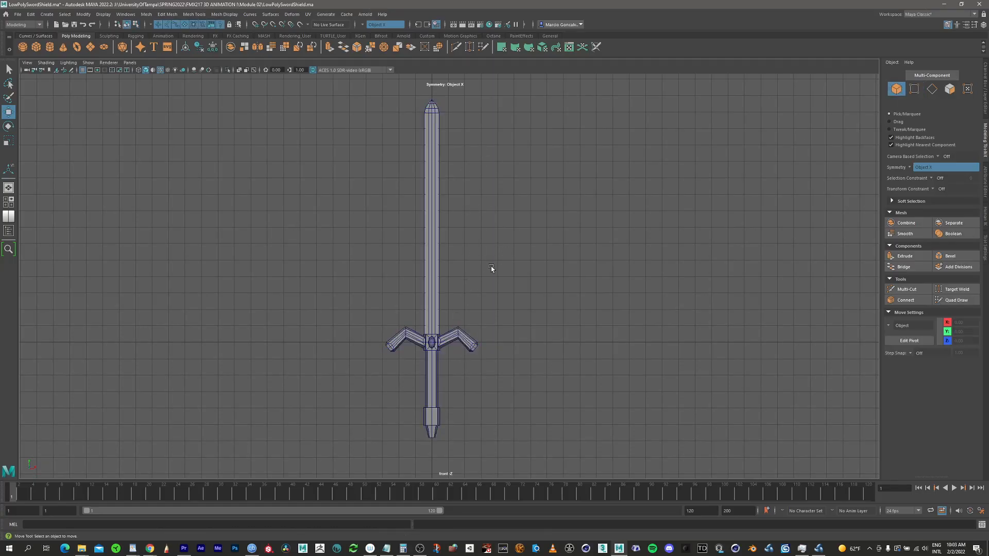
key(h)
click(448, 336)
key(h)
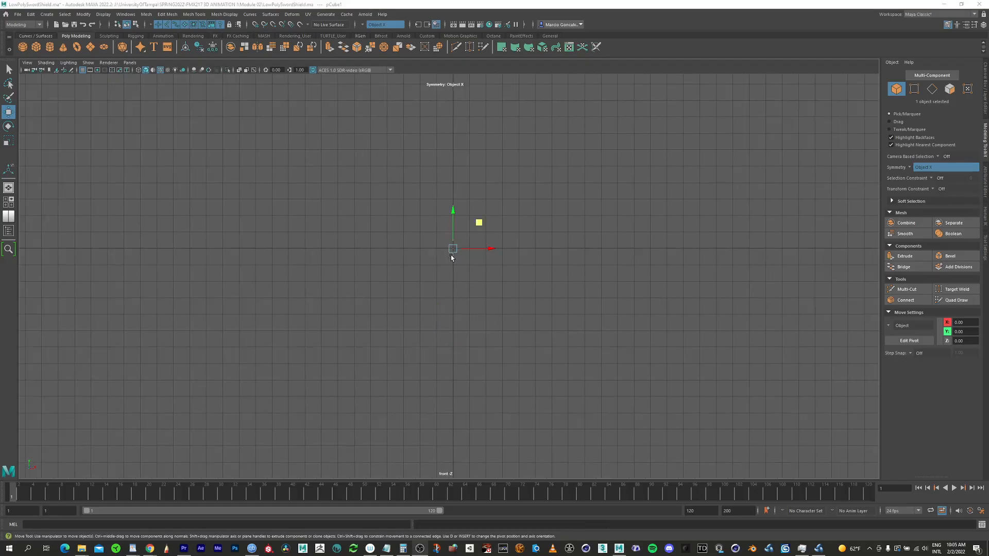
Step: Create a polygon cube at the origin and set its width to 7.9 and its height to 8
click(36, 45)
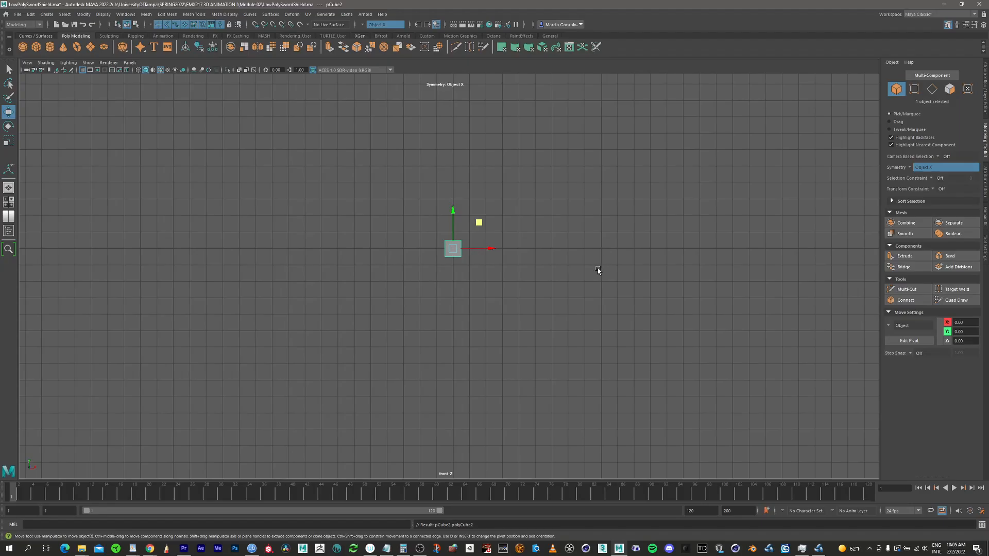
key(space)
key(space)
key(t)
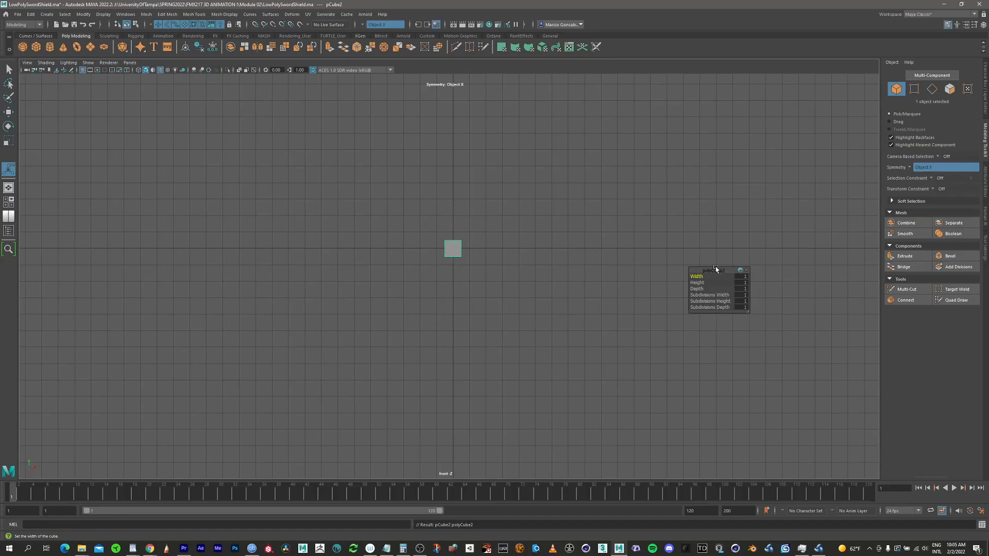
drag(716, 269, 643, 275)
middle_drag(642, 286, 773, 270)
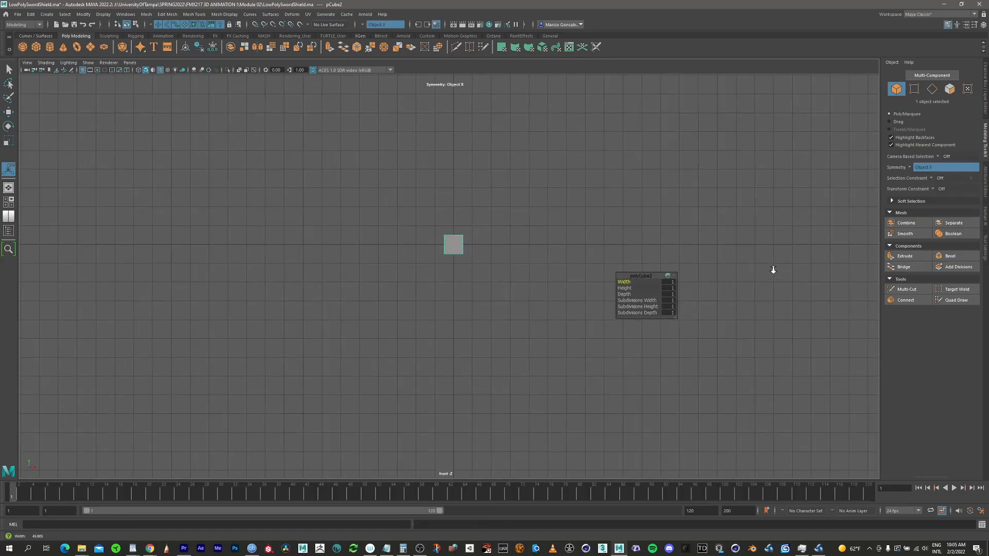
alt+middle_drag(711, 276, 553, 312)
click(626, 282)
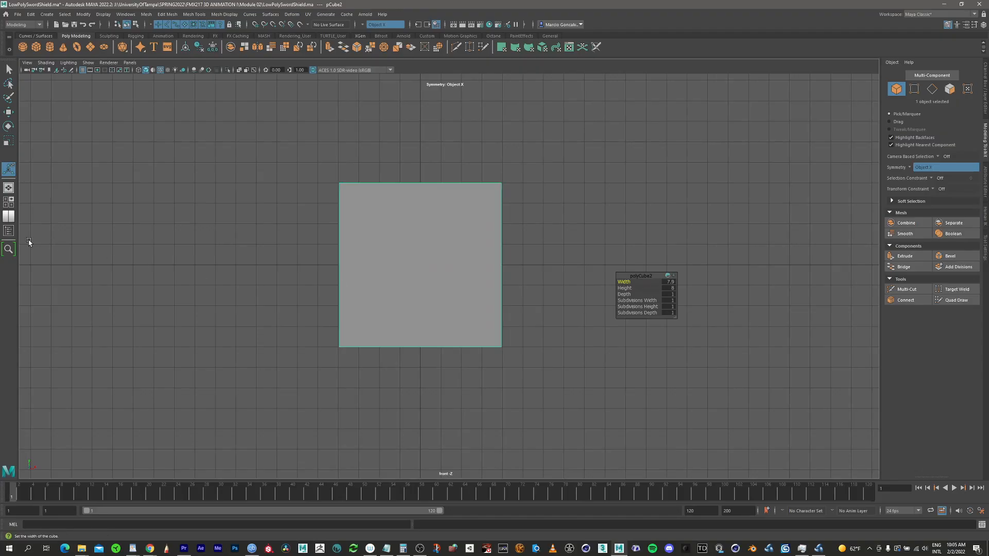
Step: Rename pCube1 as Sword and pCube2 as Shield in the Outliner
click(8, 230)
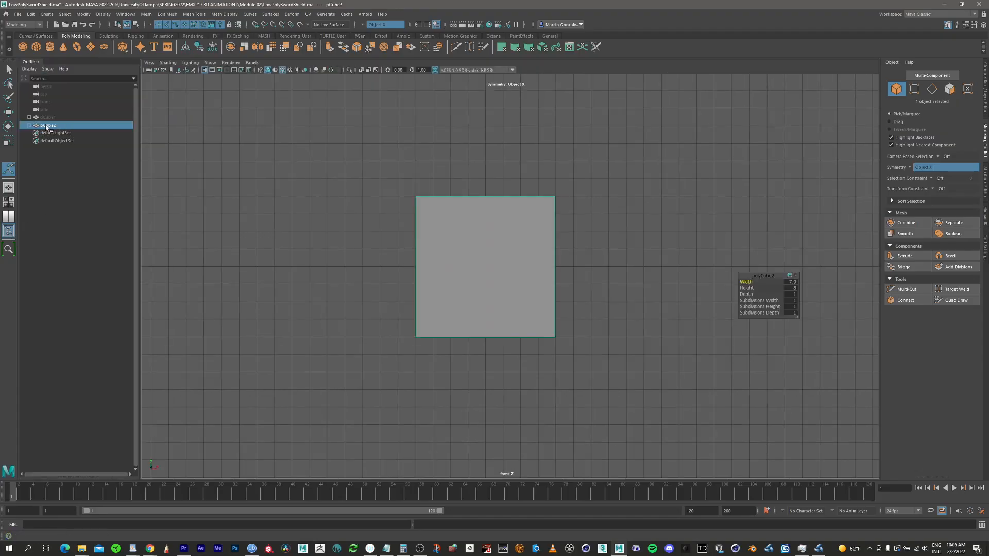
click(52, 118)
double_click(52, 118)
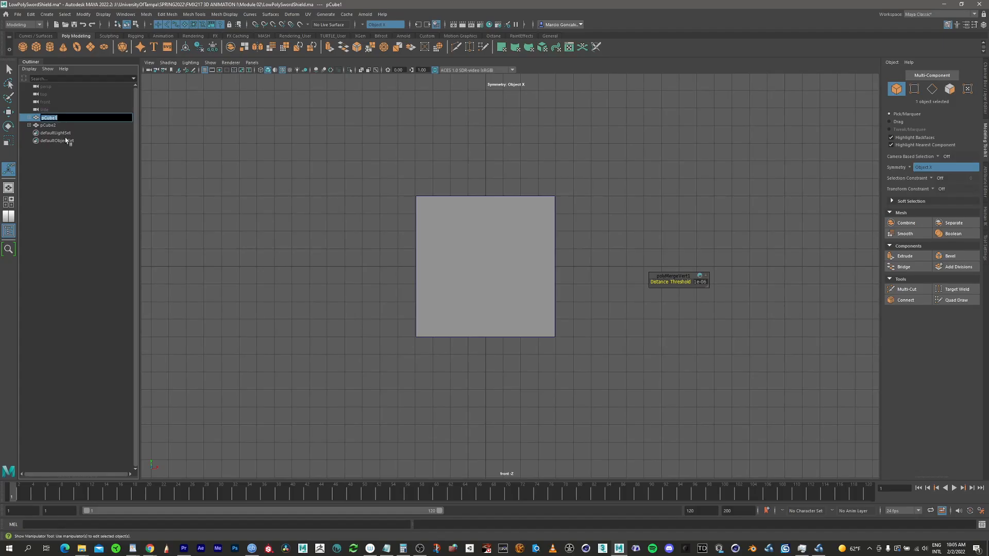
text(Sword)
click(58, 159)
double_click(48, 126)
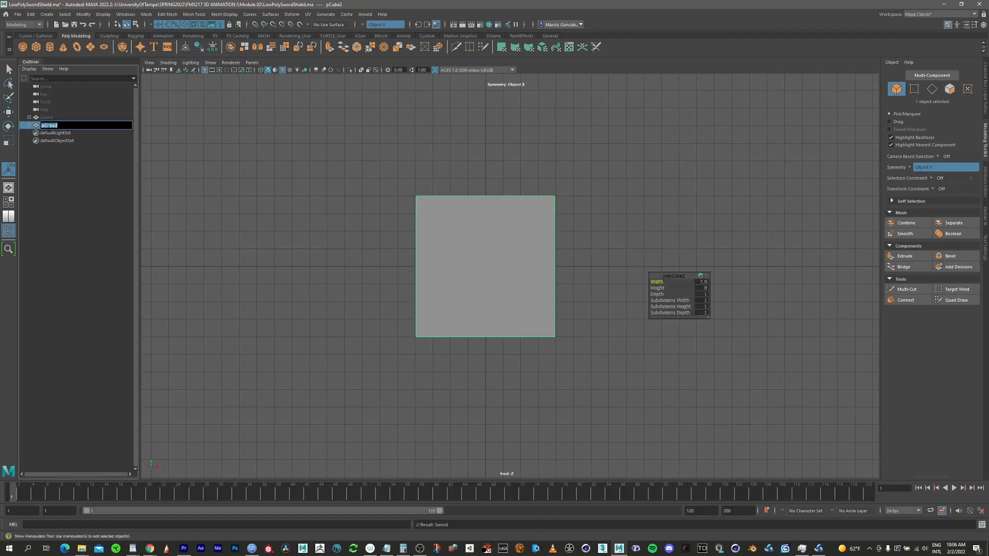
text(Shield)
click(80, 158)
Step: Unhide the sword and display the front view in wireframe to compare its size with the shield
click(51, 118)
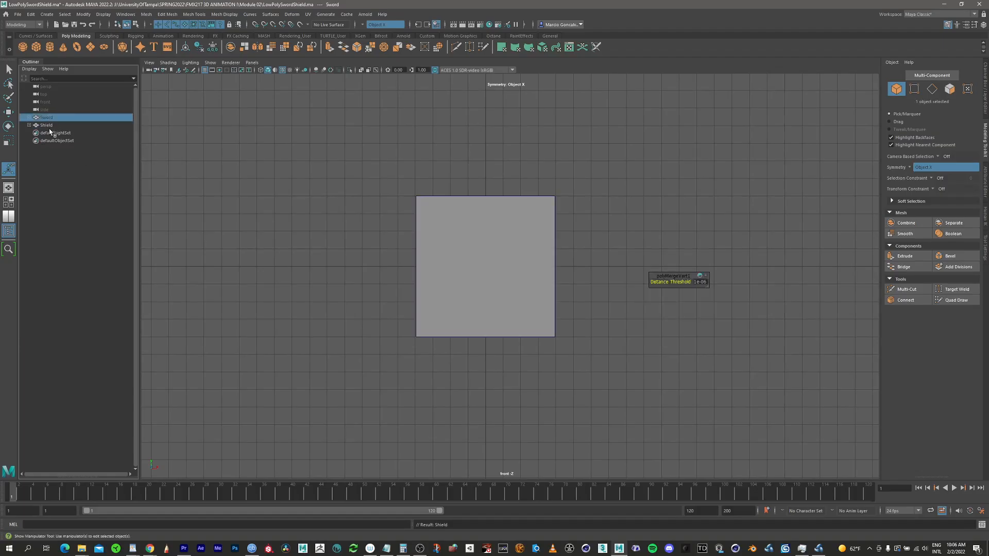
key(h)
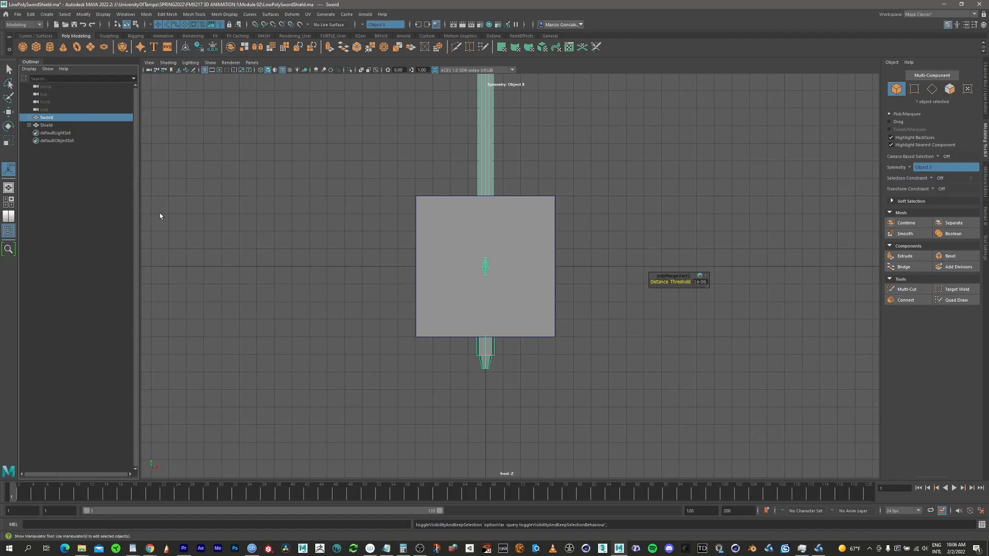
click(261, 72)
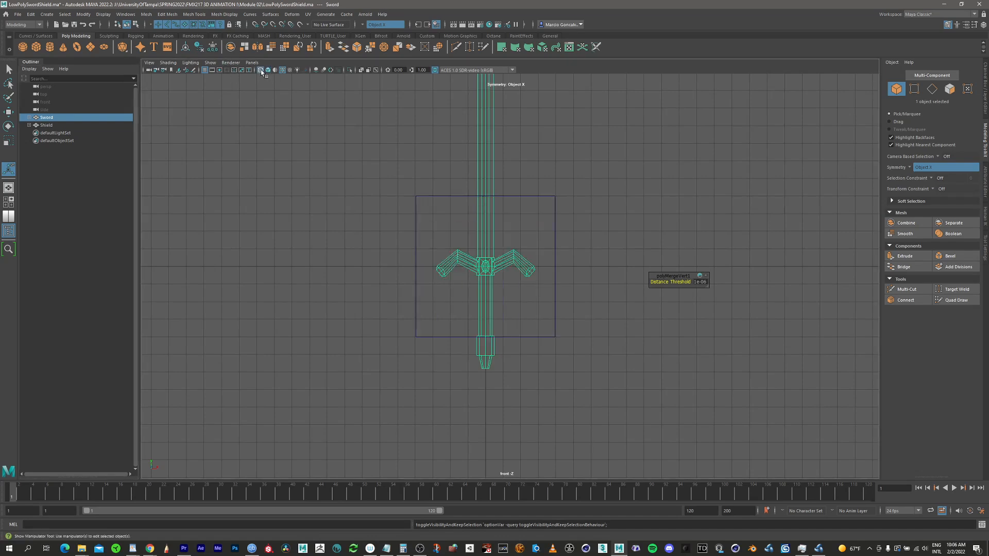
alt+right_drag(519, 201, 369, 198)
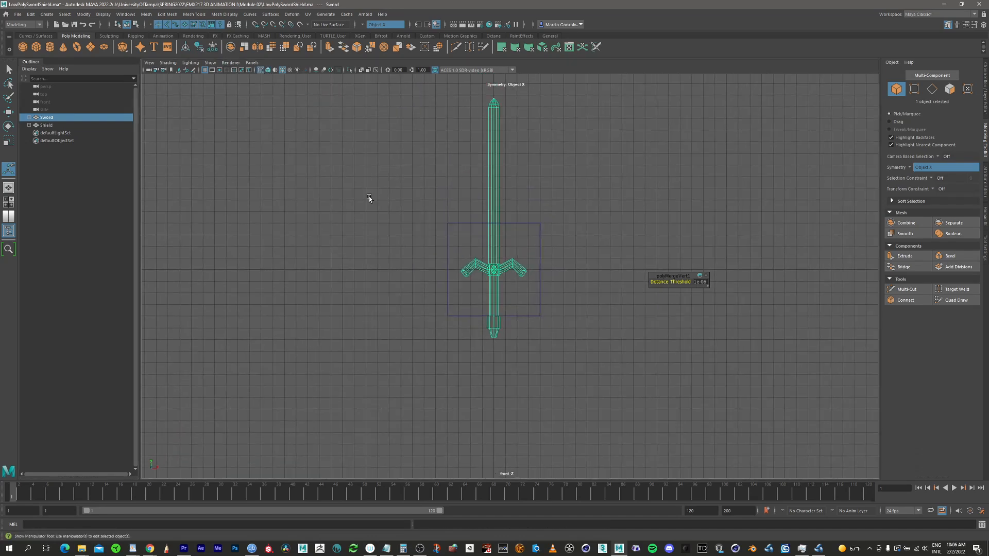
alt+middle_drag(519, 244, 471, 264)
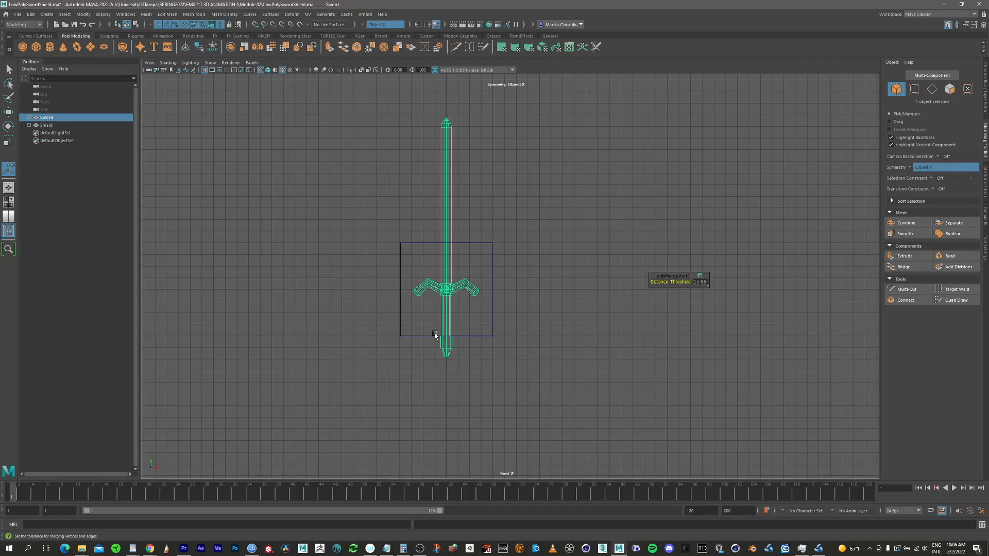
Step: Set the shield cube's width and height to 8.5 each
click(48, 125)
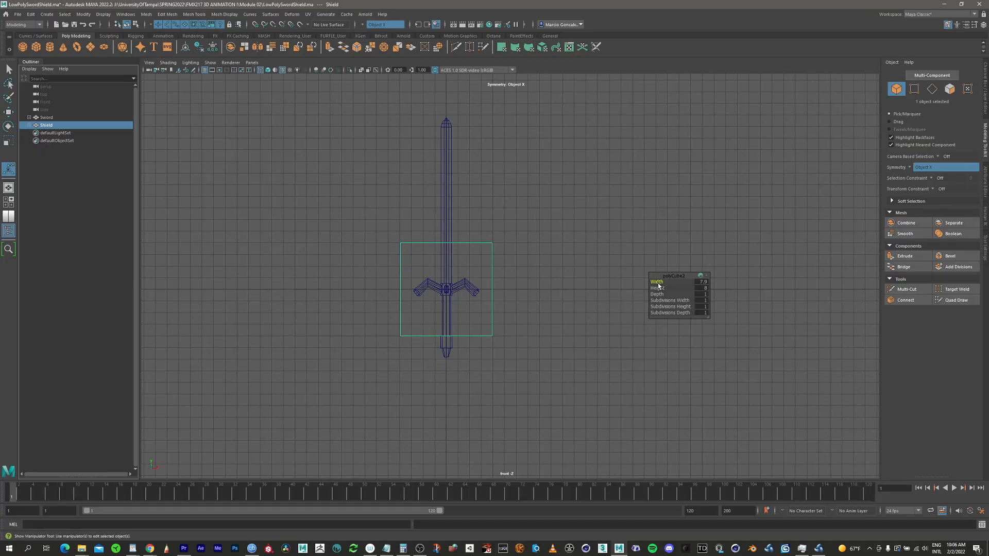
drag(658, 287, 661, 283)
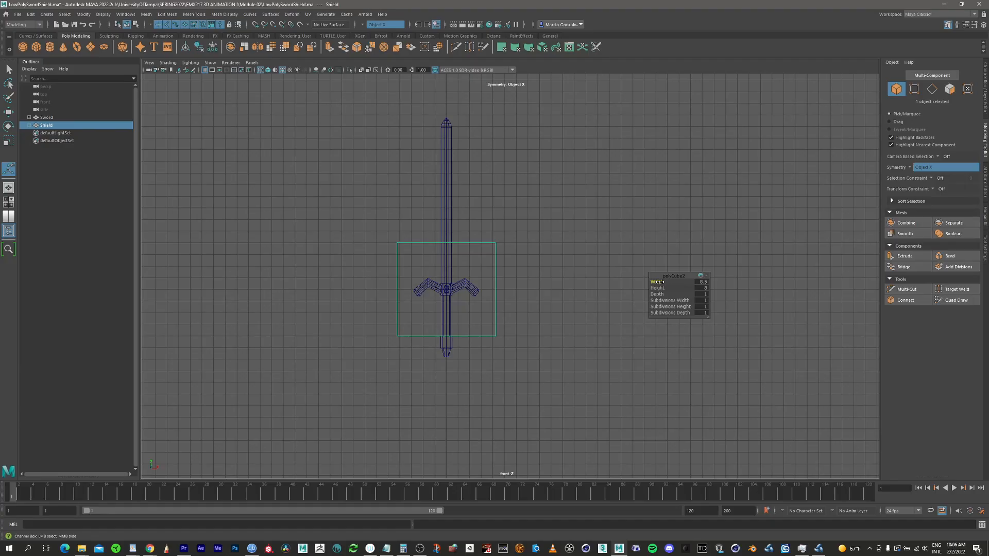
drag(658, 288, 660, 288)
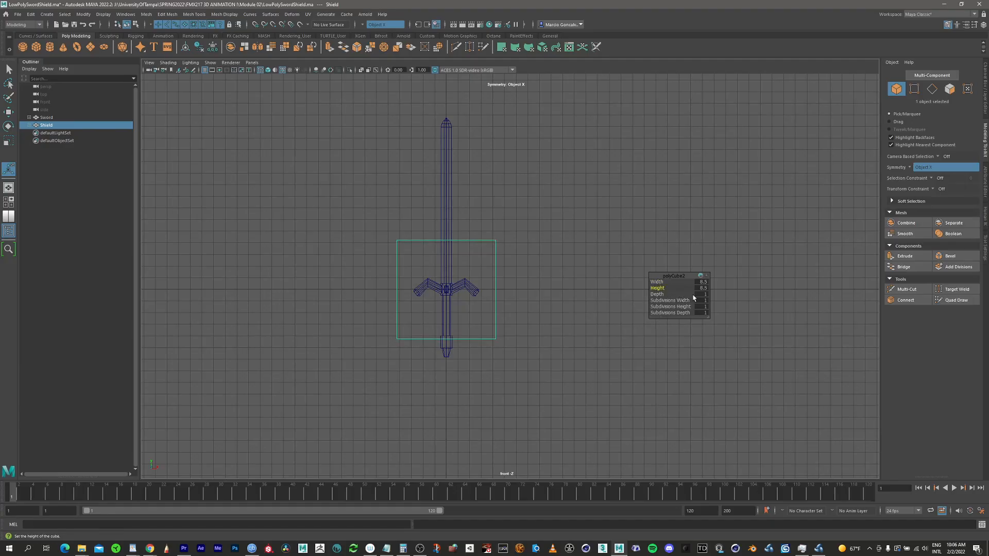
Step: Set the shield cube's width and height subdivisions to 4 each
click(9, 232)
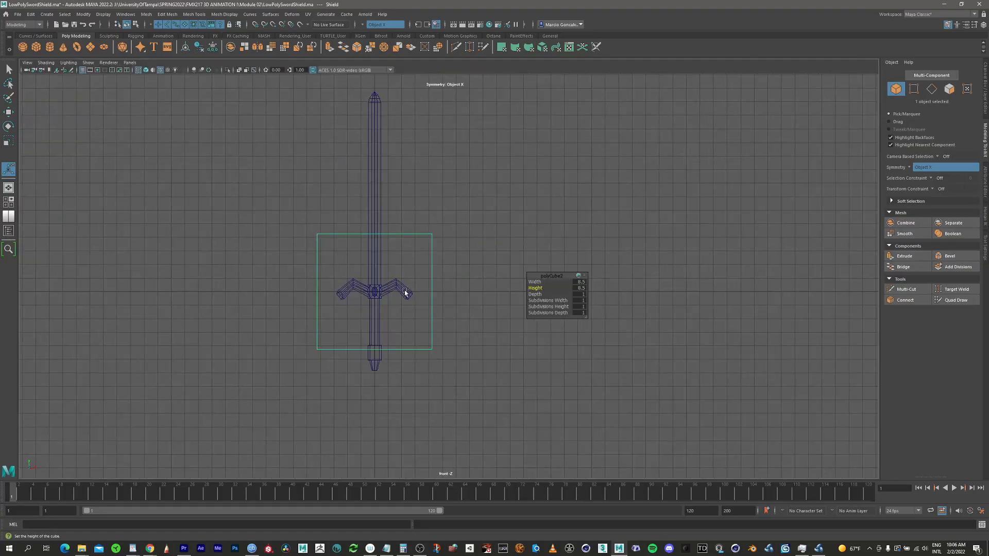
scroll(404, 289, up, 3)
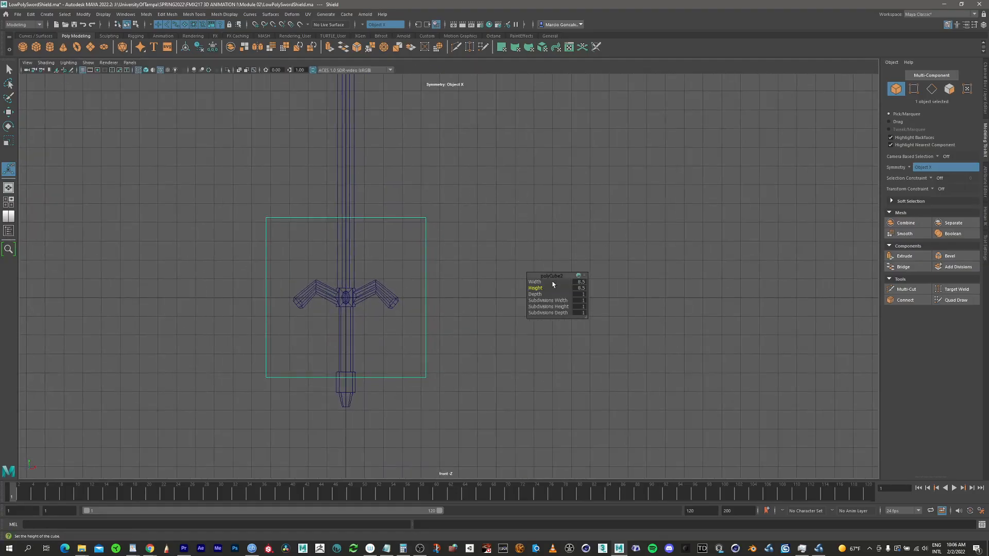
click(558, 300)
middle_drag(558, 301, 570, 307)
click(559, 306)
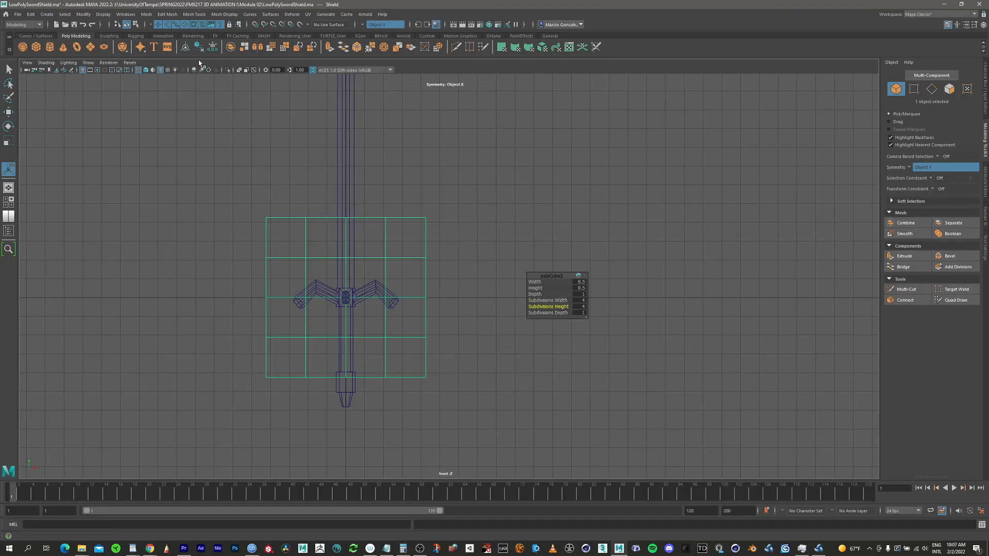
Step: Restore shaded display and hide the sword again so only the shield is shown
click(146, 72)
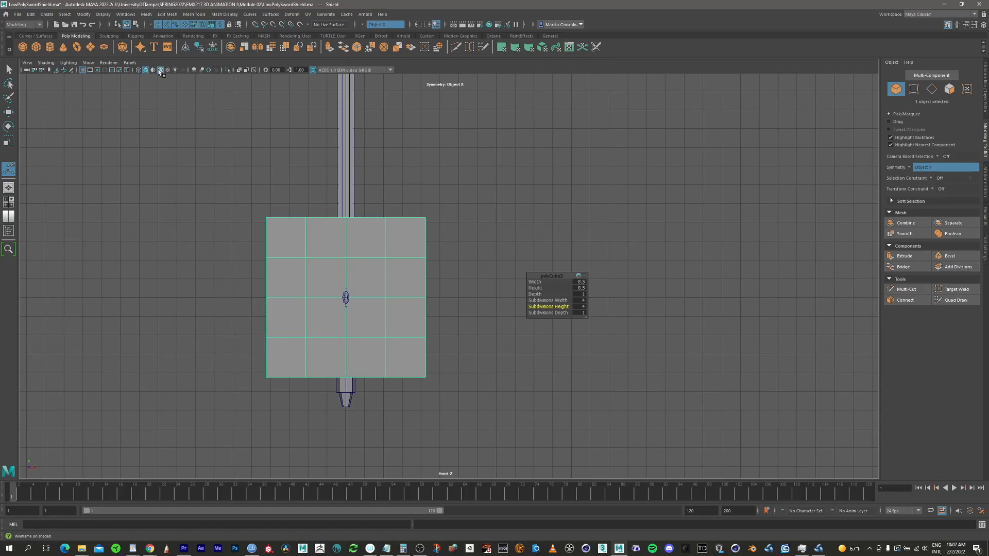
click(8, 230)
click(56, 132)
click(47, 117)
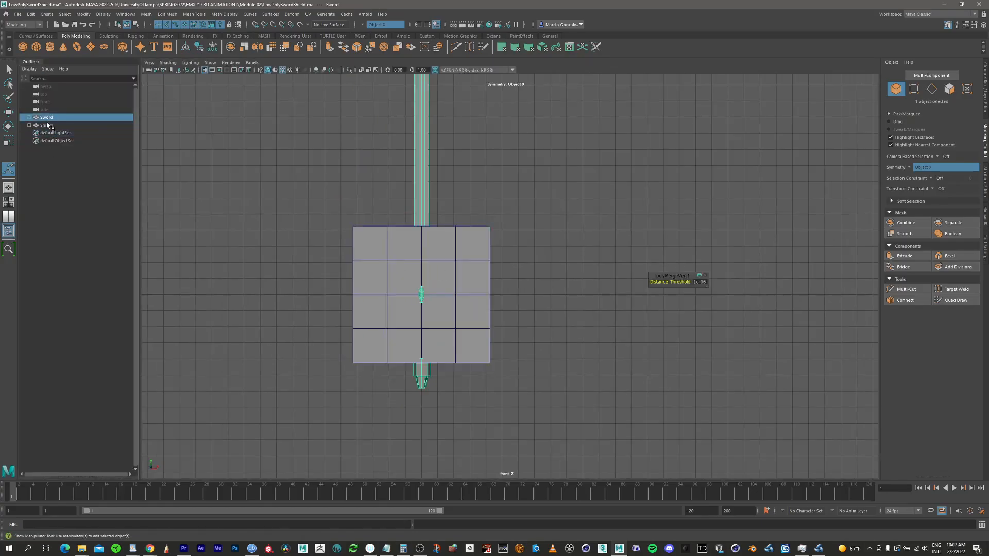
key(ctrl+h)
click(8, 232)
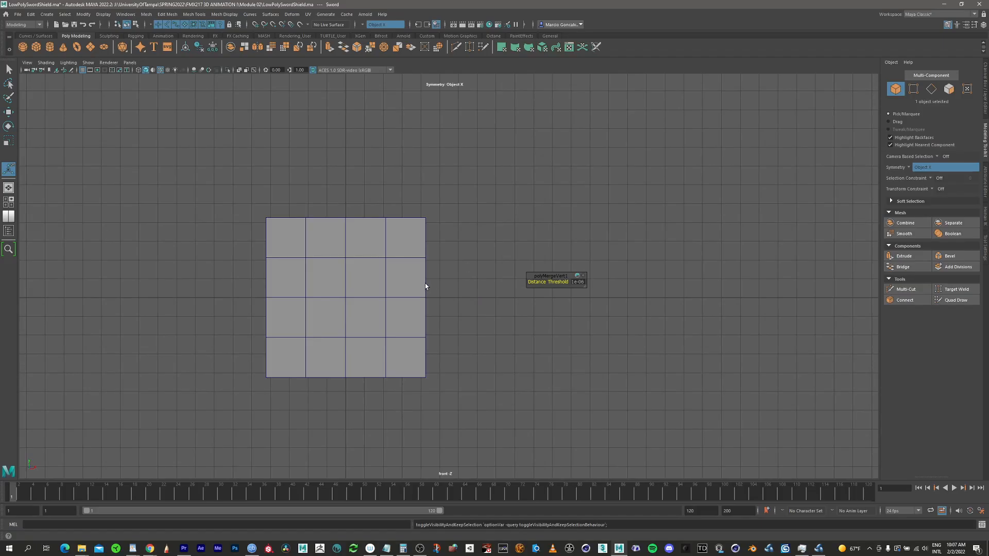
Step: Switch to the perspective view and examine the shield block's thickness and side faces
key(space)
key(space)
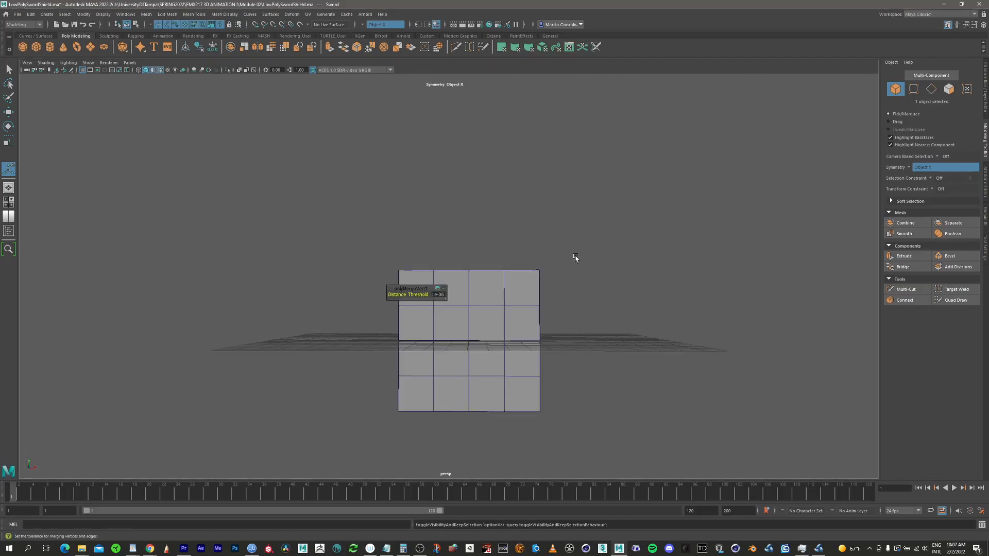
alt+drag(579, 258, 463, 328)
alt+right_drag(412, 328, 626, 277)
alt+drag(466, 273, 417, 292)
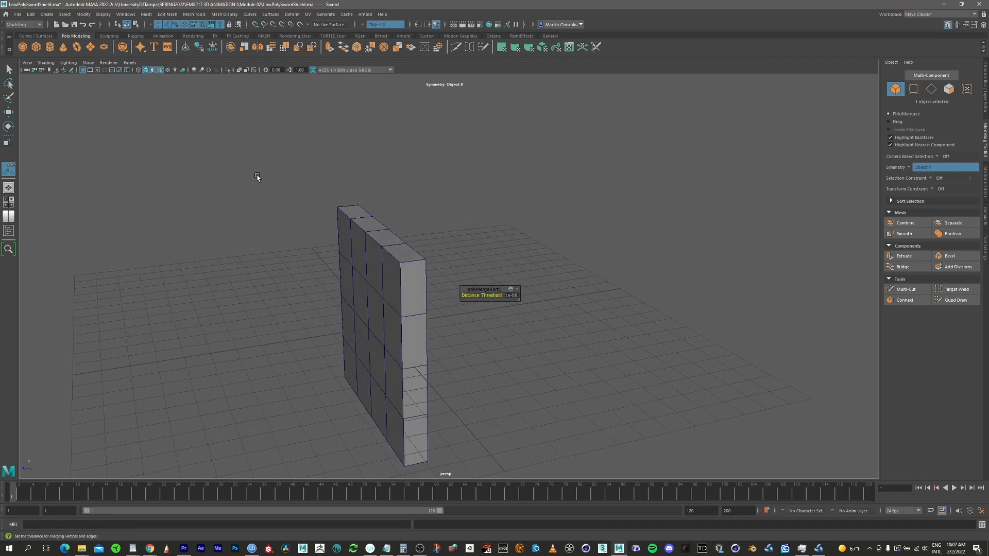
Step: Set the shield cube's depth to 0.6
click(9, 70)
click(393, 283)
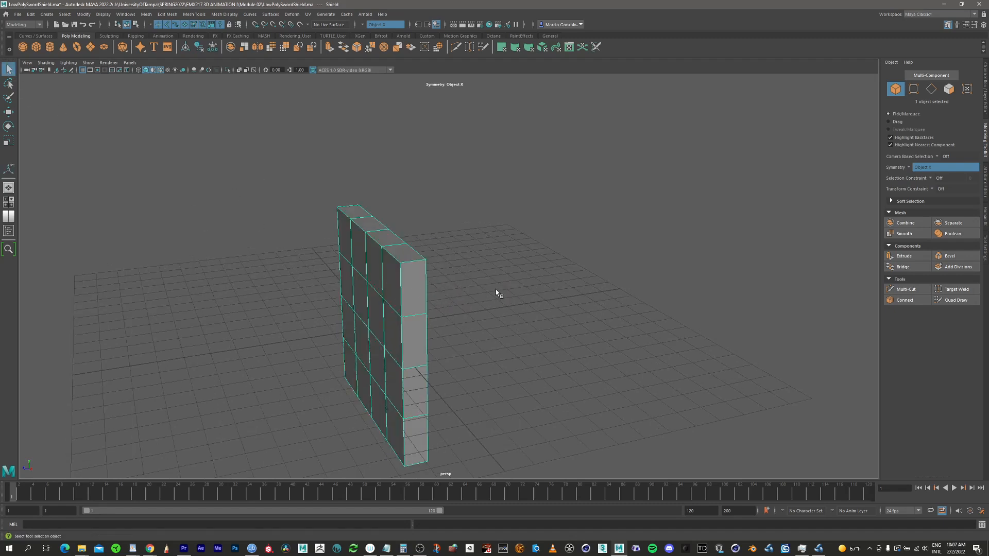
key(t)
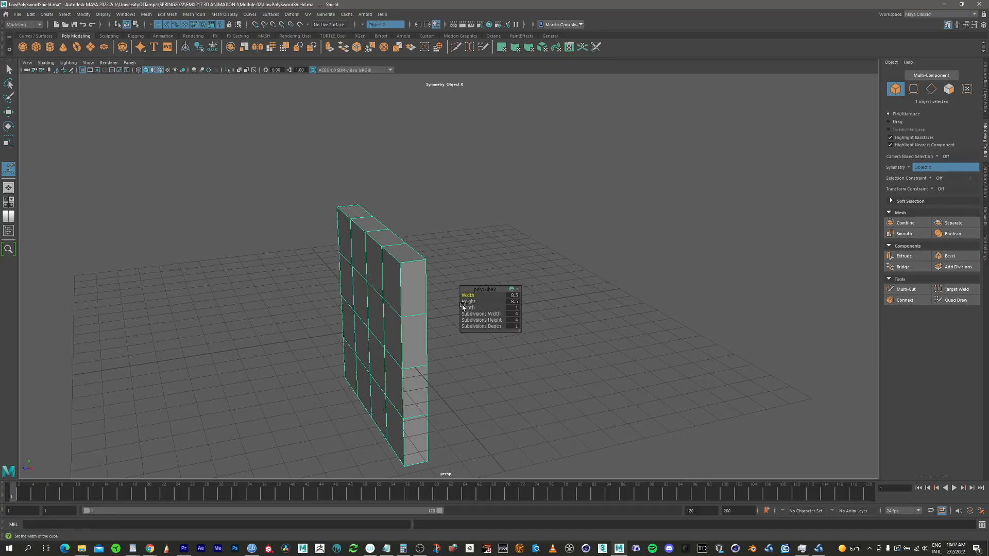
drag(468, 308, 469, 308)
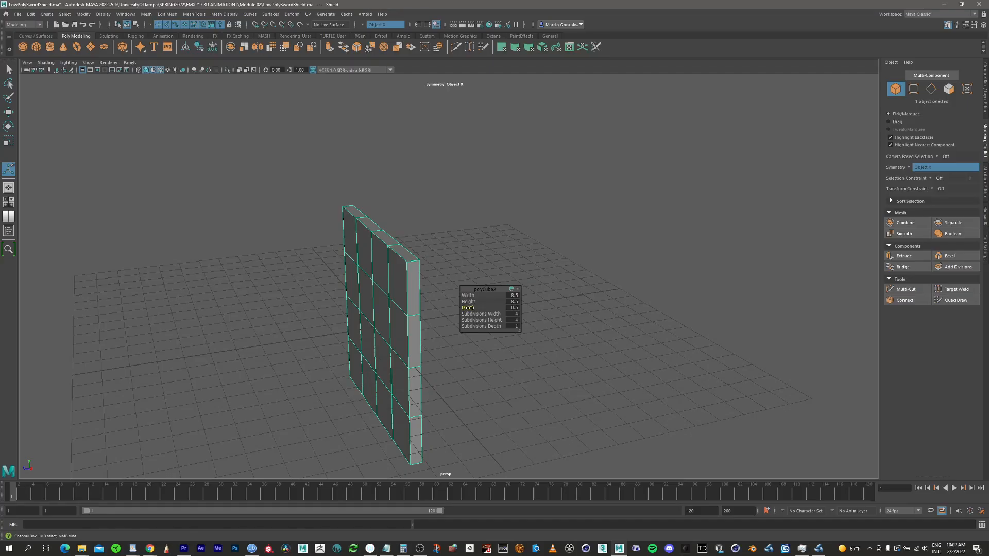
drag(468, 307, 468, 307)
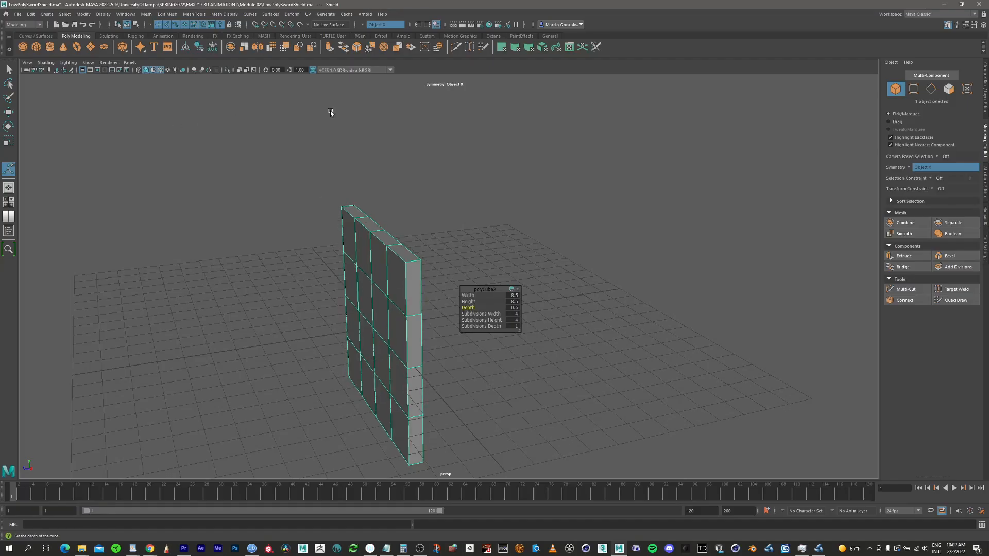
Step: Select all 16 front faces of the shield block without symmetry and circularize them into a round outline
right_click(373, 281)
right_drag(375, 282, 373, 298)
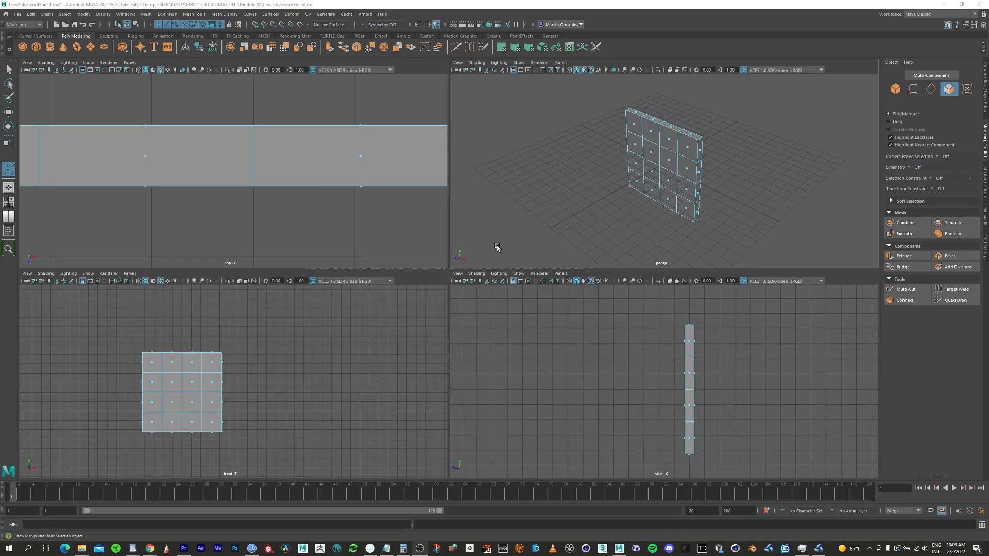
alt+drag(636, 256, 640, 211)
key(q)
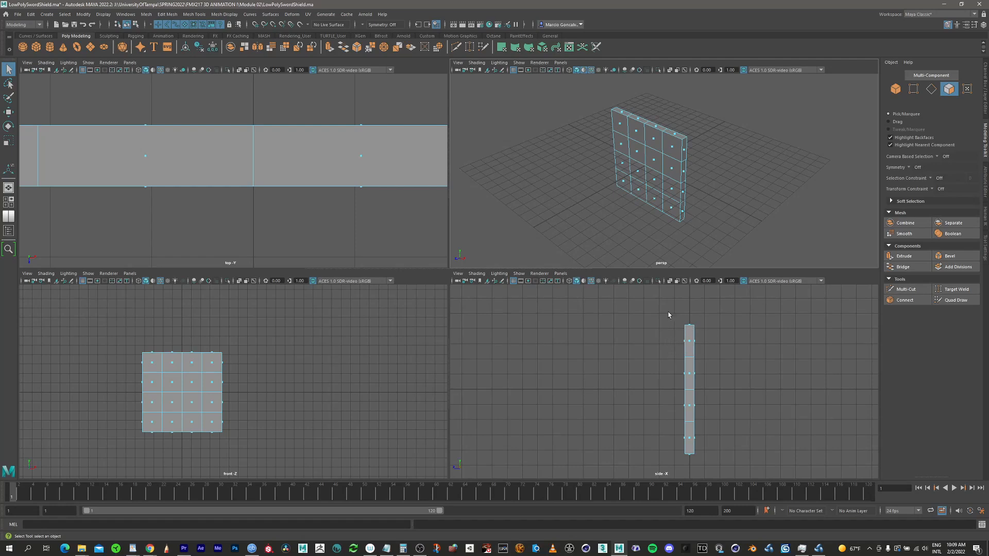
drag(669, 315, 686, 474)
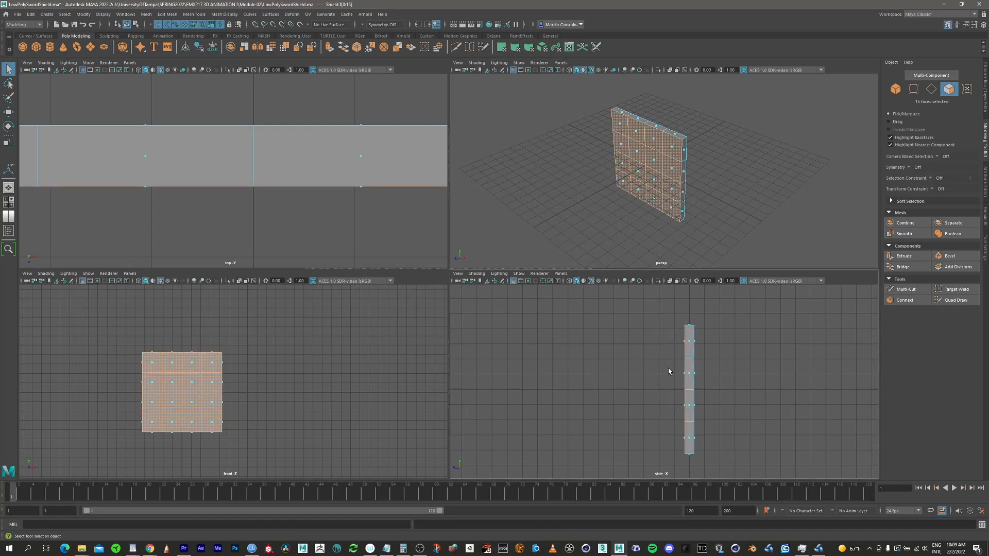
alt+drag(525, 127, 618, 184)
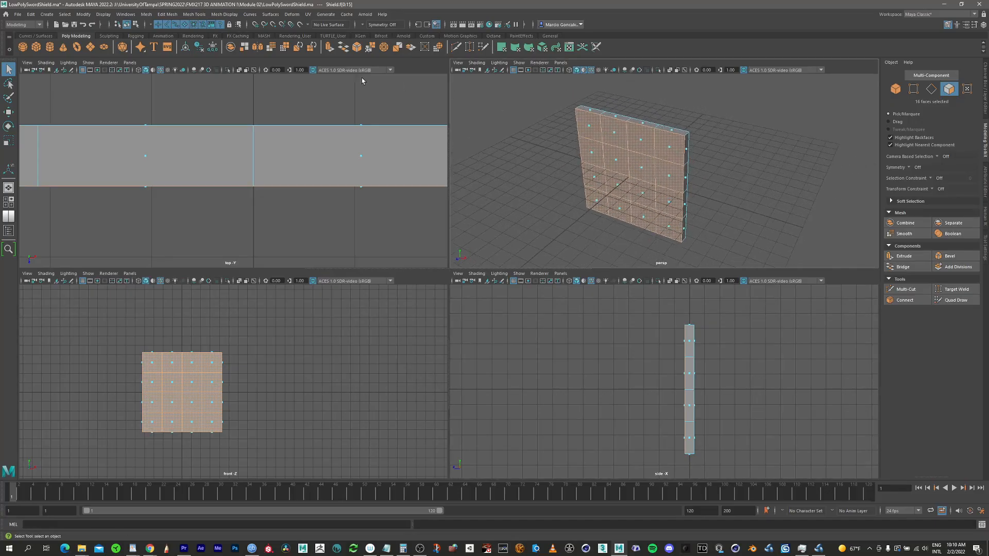
click(438, 48)
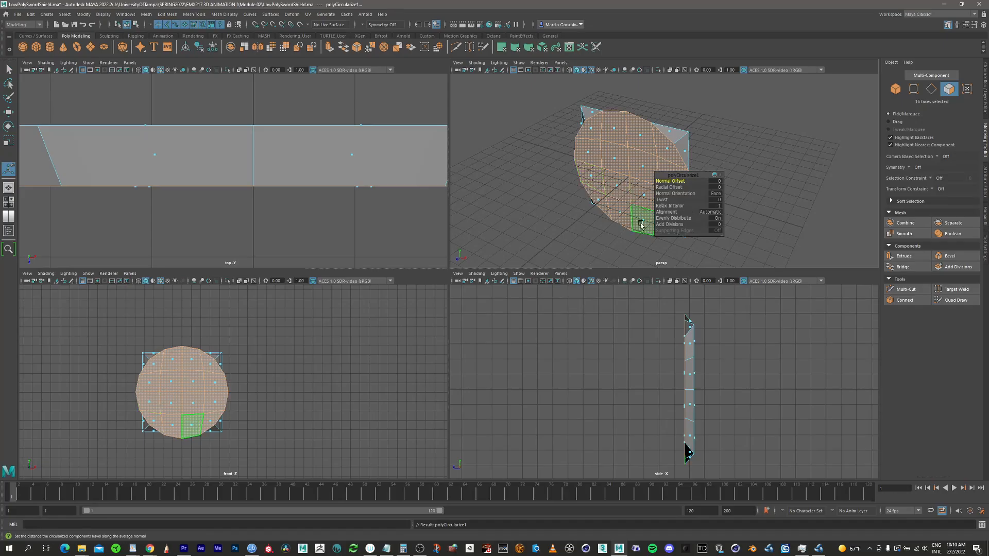
Step: Circularize the shield's 16 back faces as well, and return to object selection
alt+drag(636, 187, 546, 163)
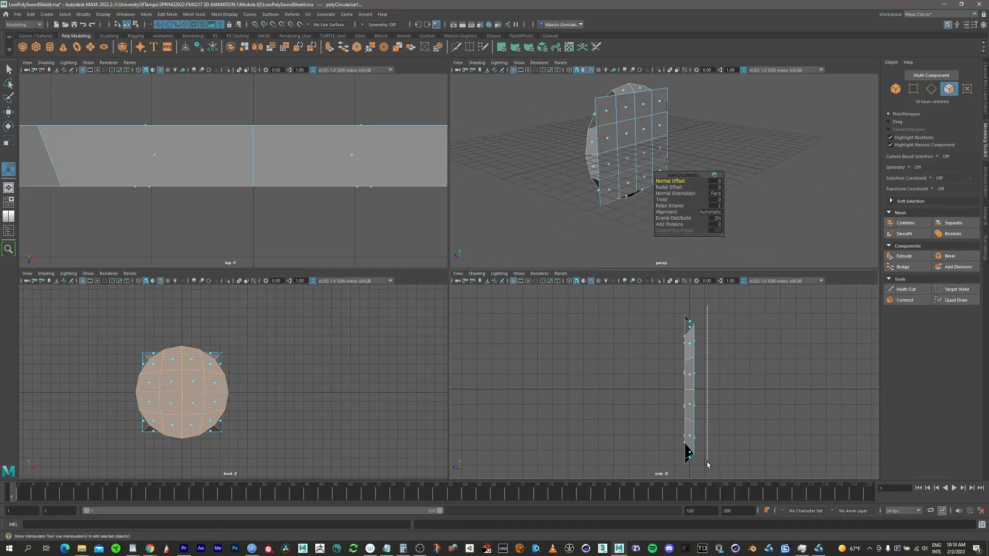
key(t)
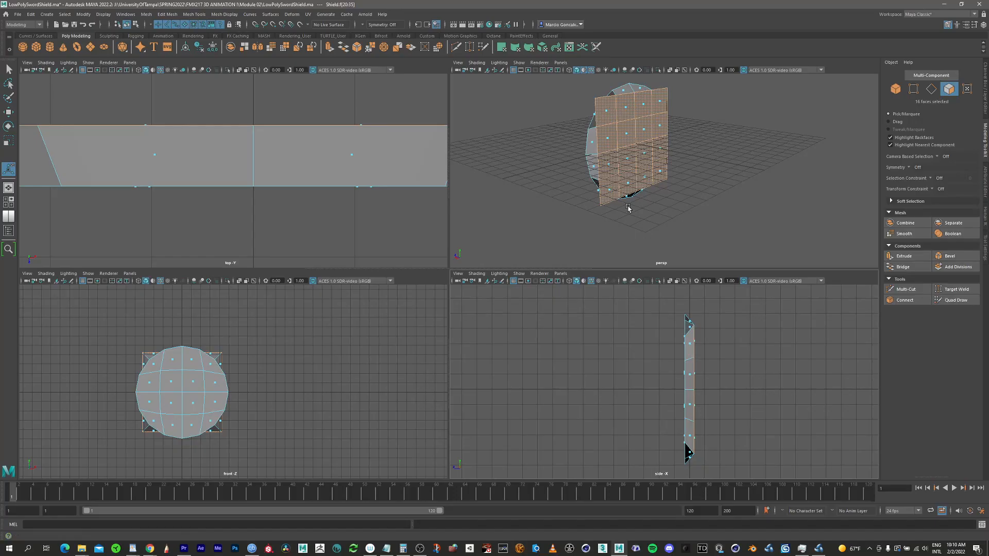
key(g)
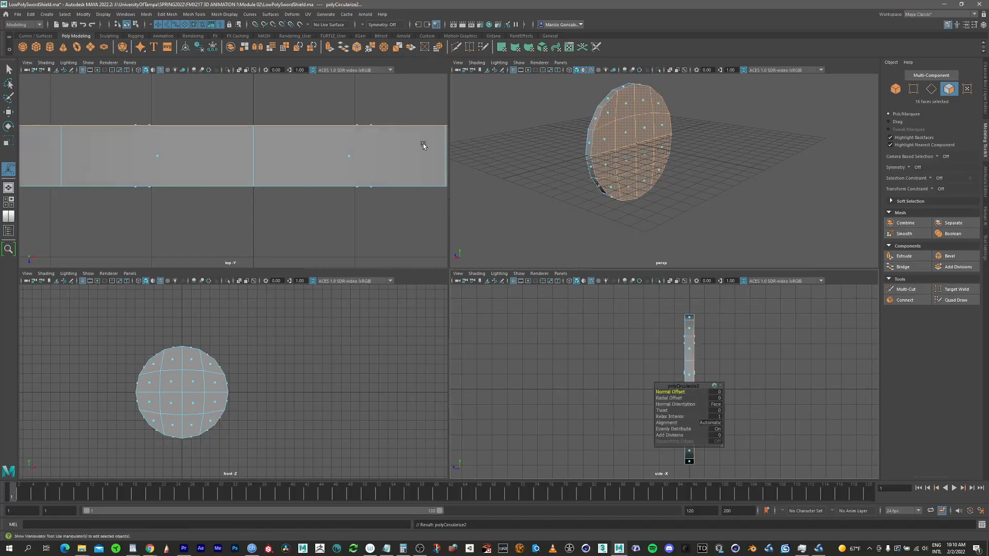
alt+drag(592, 150, 569, 130)
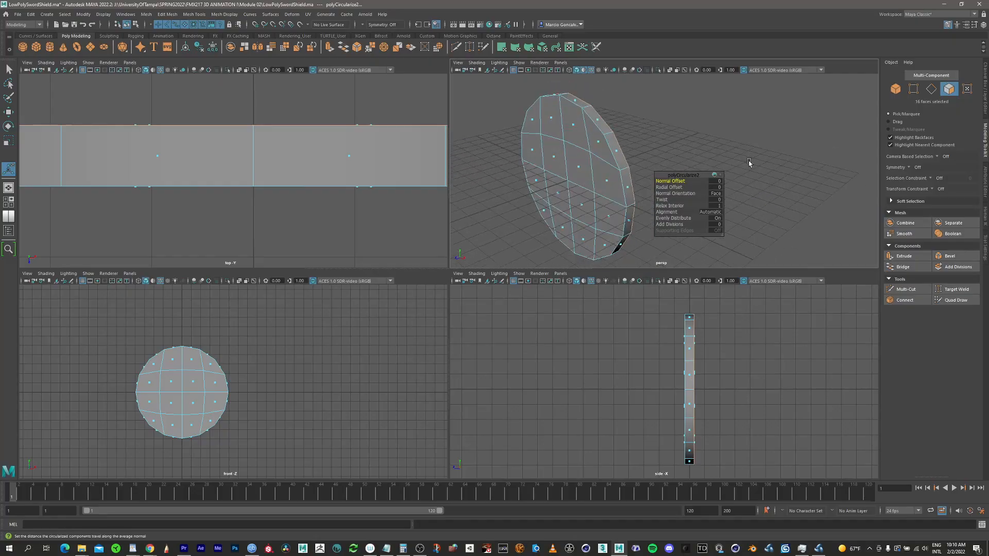
click(895, 89)
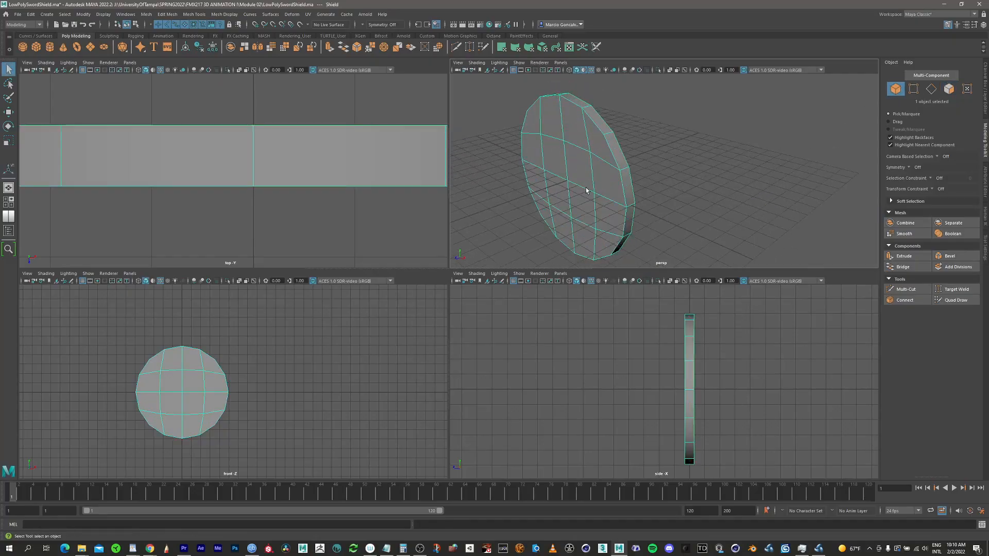
key(w)
alt+drag(607, 182, 653, 163)
scroll(578, 166, up, 6)
Step: Select the four central faces on both the front and back of the disc and move them forward about 0.41 in Z
click(947, 89)
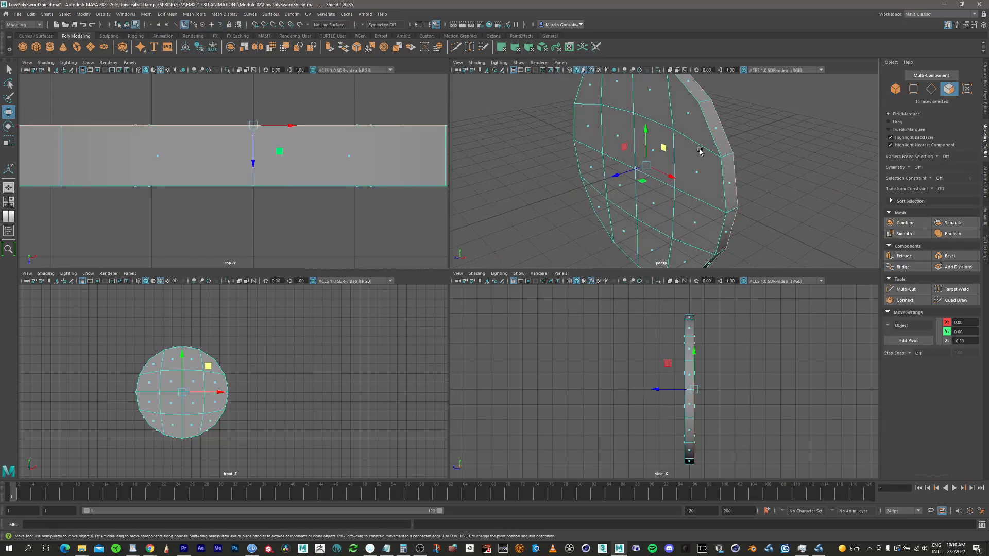
click(616, 136)
shift+click(653, 149)
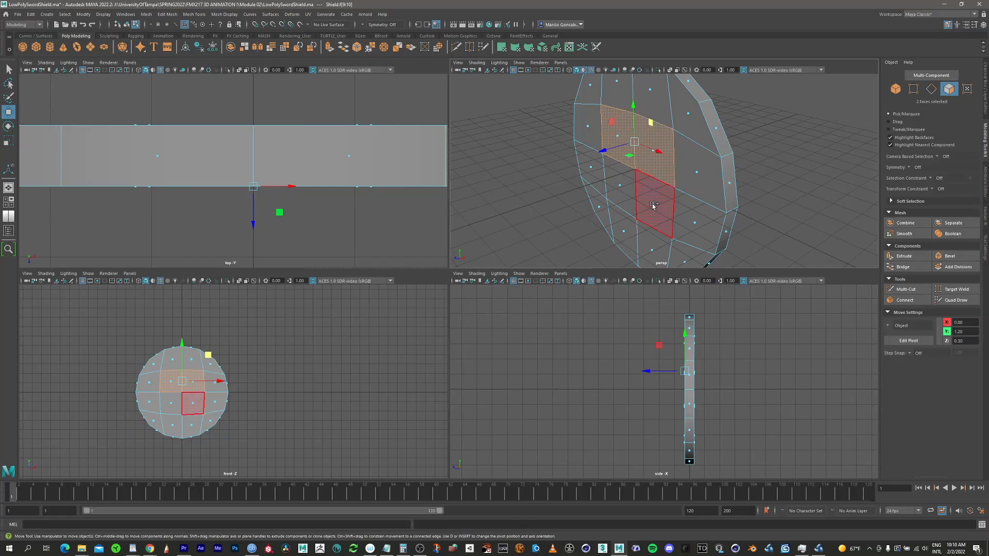
shift+click(652, 203)
shift+click(621, 185)
alt+drag(621, 186, 588, 138)
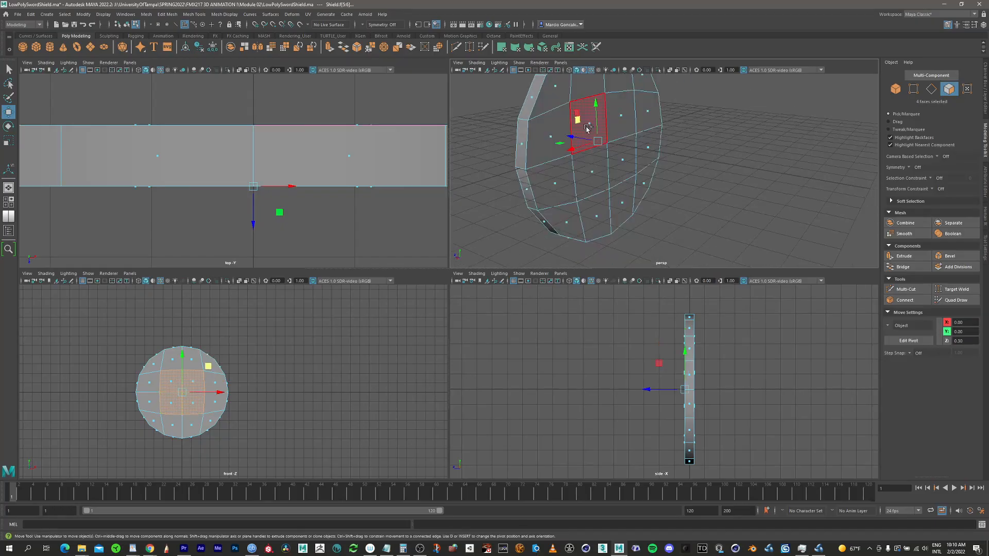
shift+click(592, 172)
shift+click(622, 160)
shift+click(621, 116)
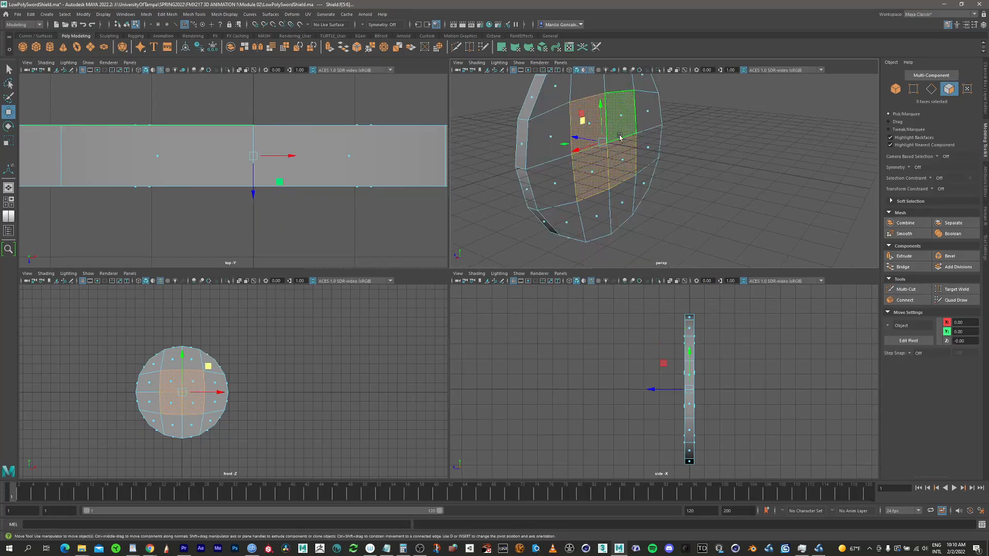
key(space)
mouse_move(481, 273)
alt+mouse_down()
mouse_move(452, 269)
mouse_move(464, 269)
alt+mouse_up()
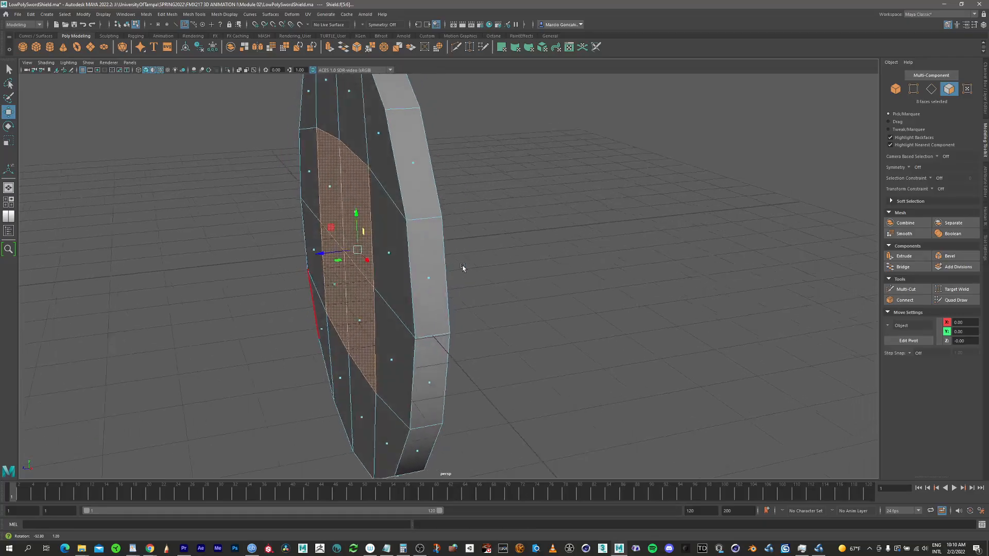
key(space)
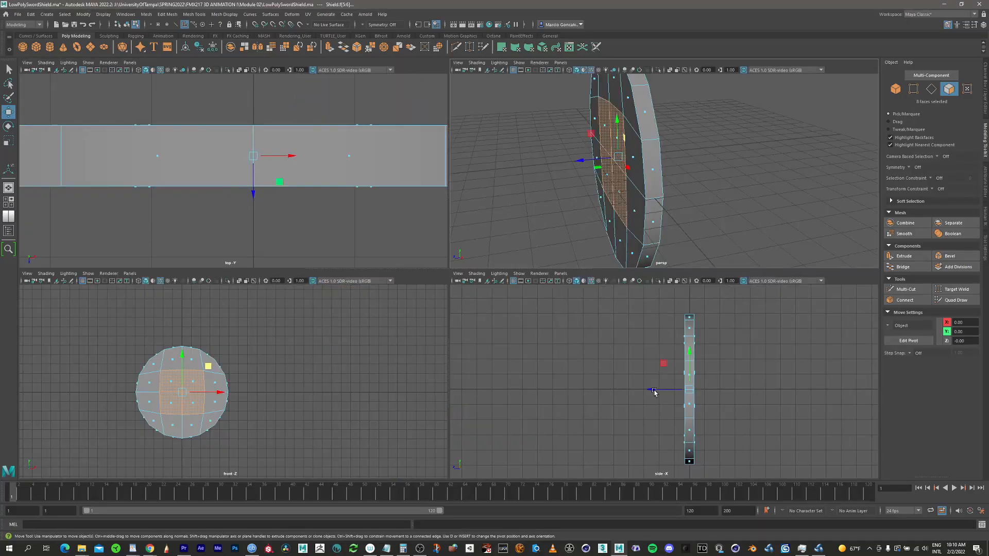
drag(654, 393, 650, 392)
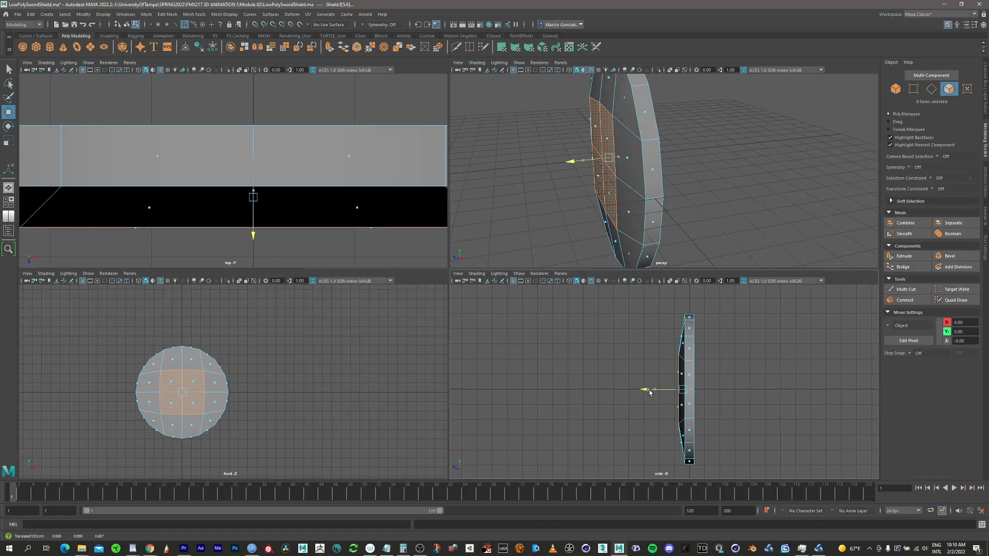
drag(649, 392, 650, 391)
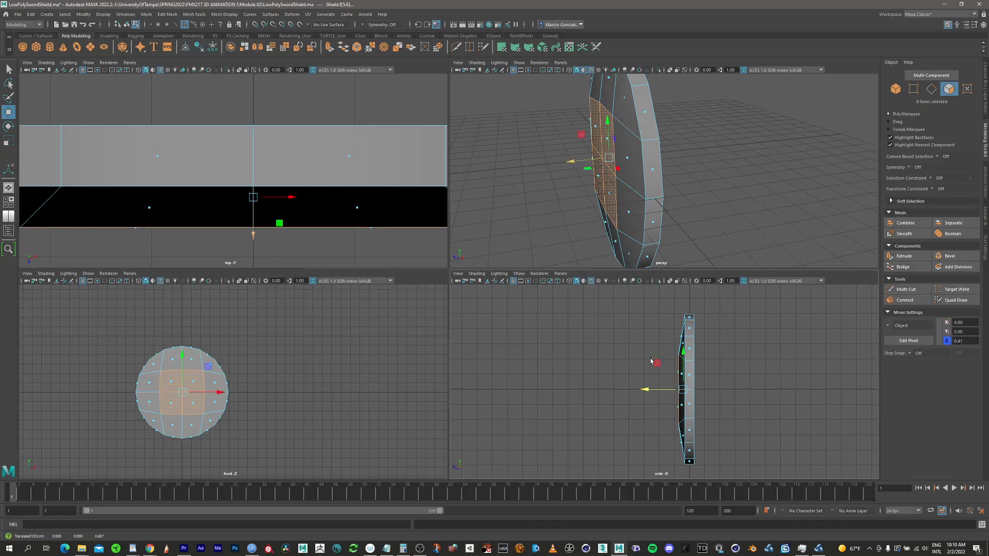
Step: Select the centre vertices on the shield's front and back and pull them forward to about 0.64 in Z
alt+drag(580, 168, 711, 156)
click(914, 90)
click(619, 164)
shift+click(608, 140)
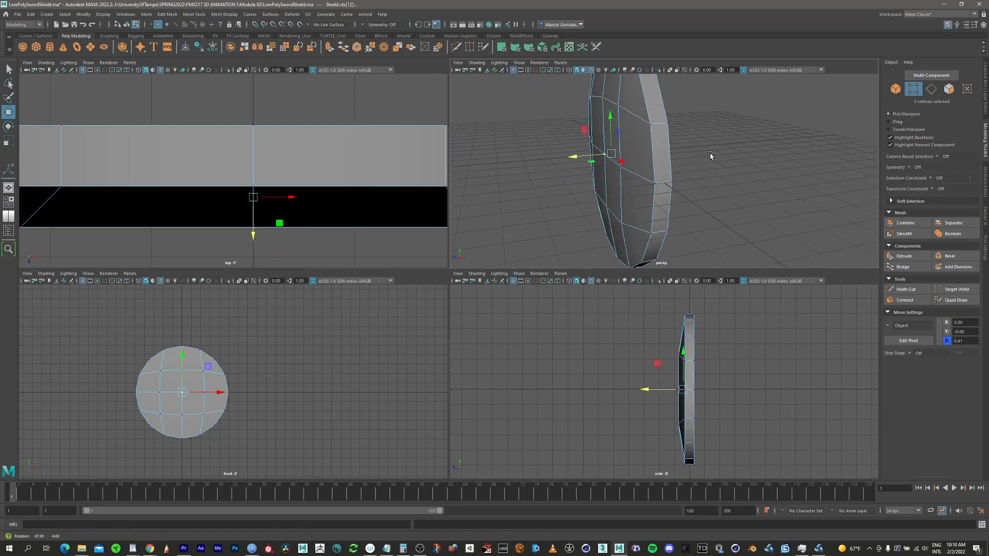
drag(648, 391, 639, 395)
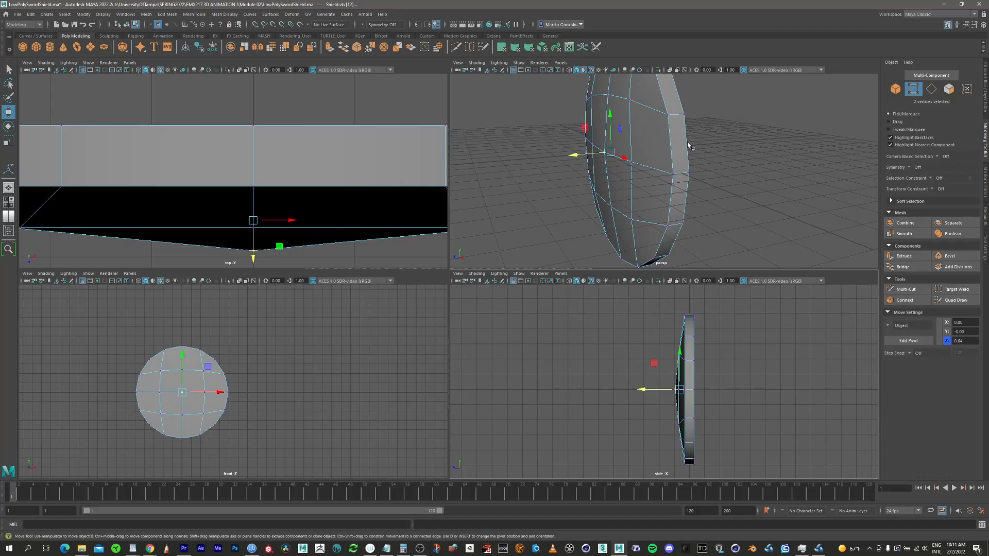
mouse_move(647, 150)
alt+mouse_down()
mouse_move(636, 171)
mouse_move(661, 150)
alt+mouse_up()
key(space)
alt+right_drag(532, 253, 333, 247)
alt+drag(334, 247, 479, 255)
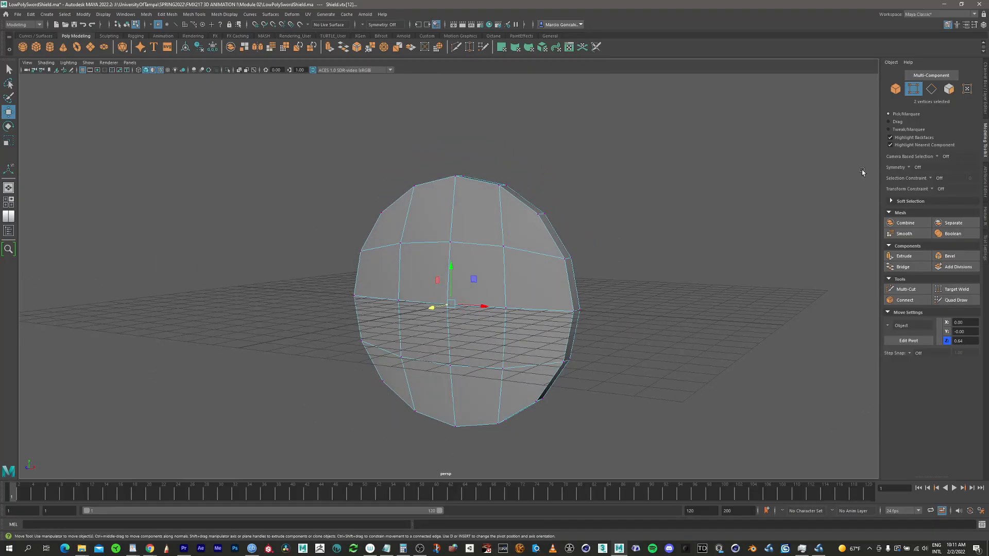
click(948, 89)
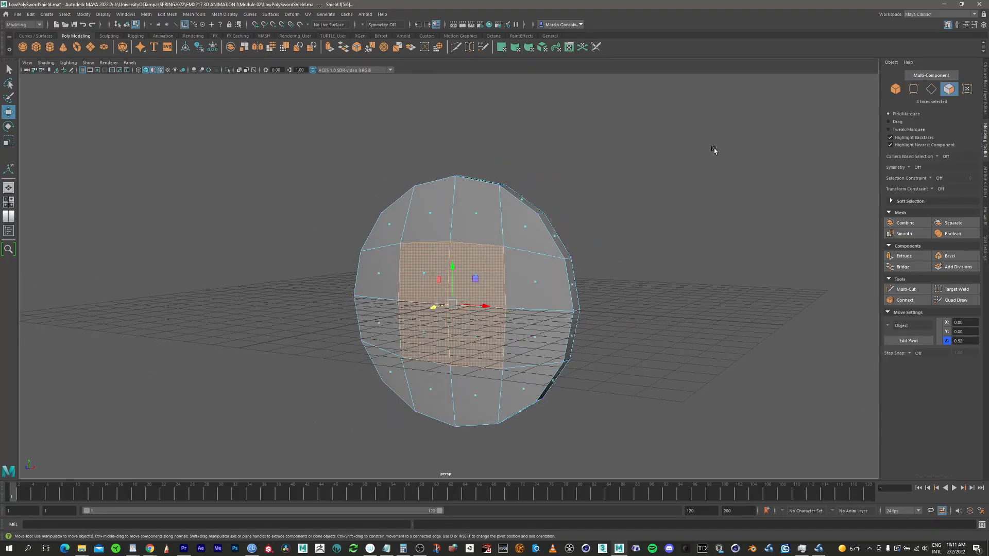
click(390, 227)
shift+click(431, 215)
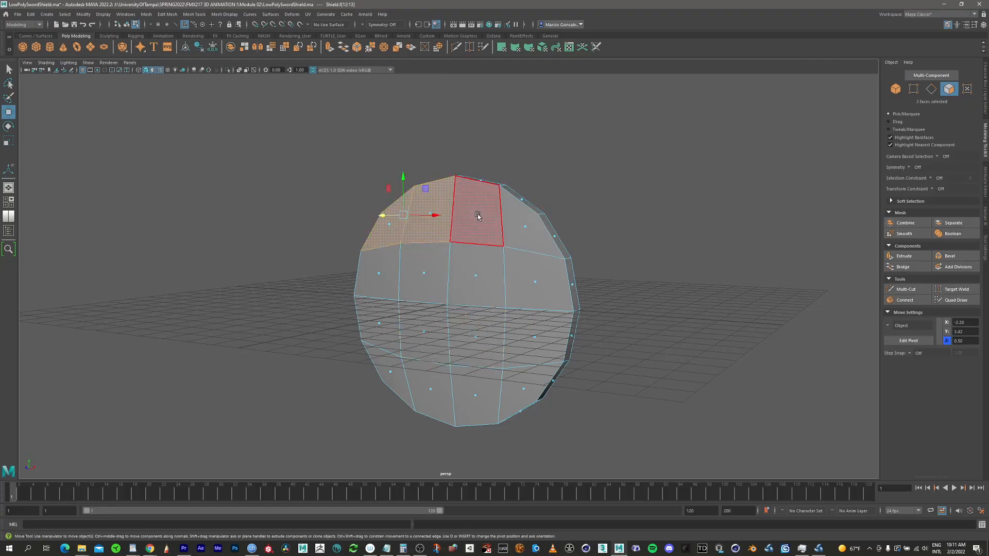
shift+click(425, 275)
click(728, 195)
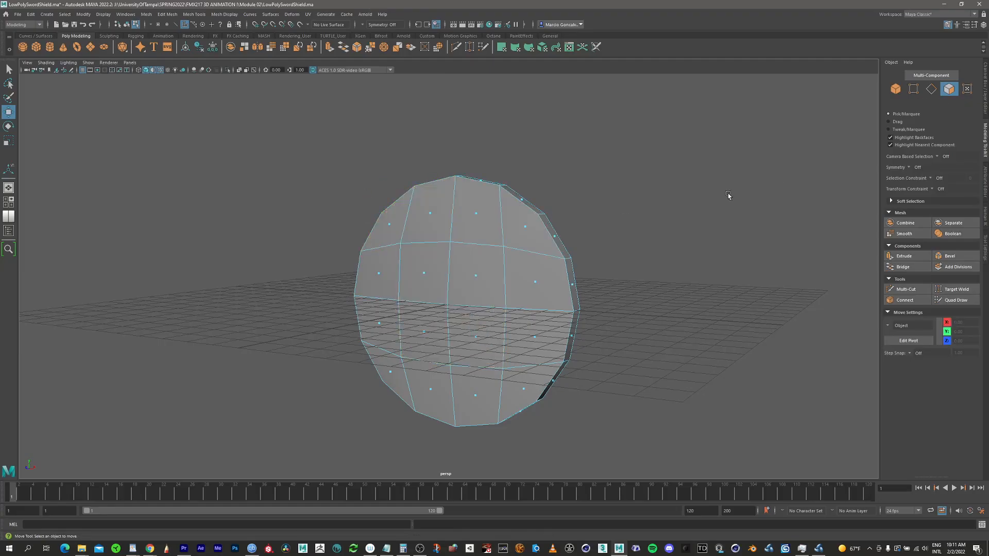
Step: Turn on Object X symmetry and select all 16 front faces of the shield
click(902, 167)
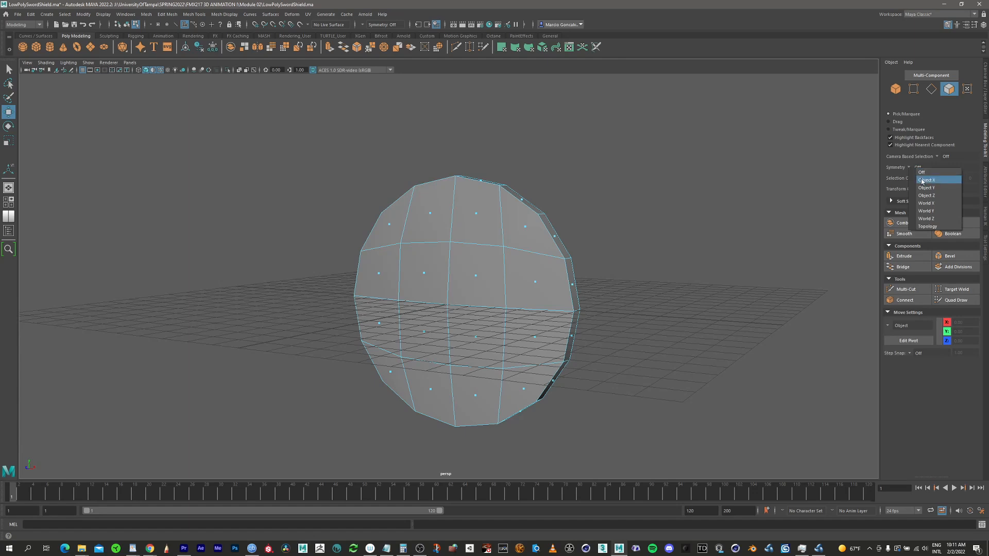
click(921, 176)
click(477, 215)
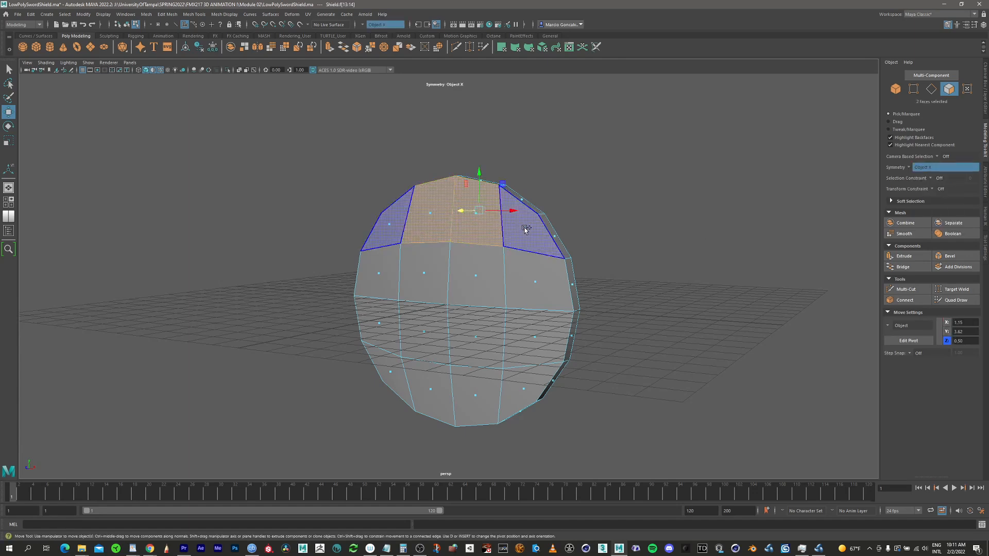
shift+click(525, 230)
shift+click(535, 285)
shift+click(475, 275)
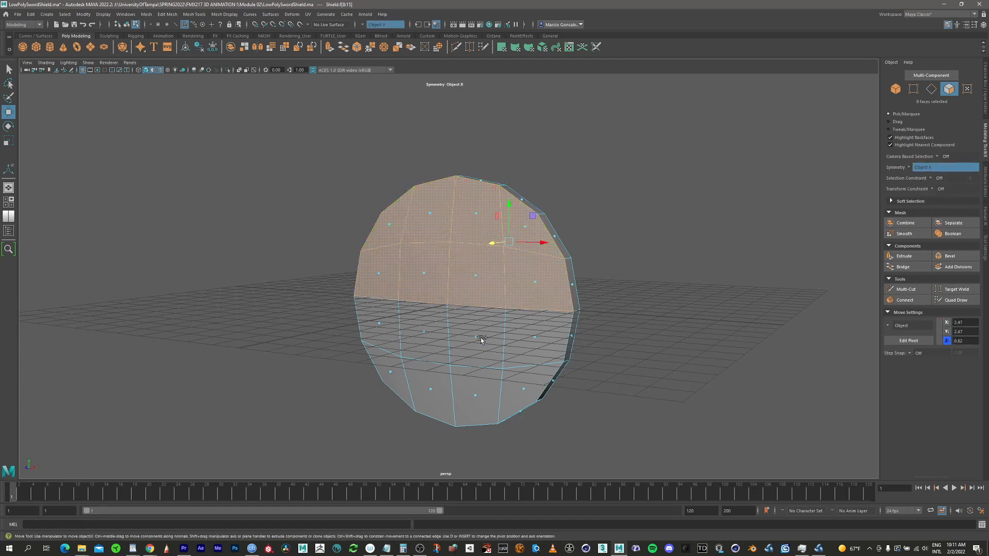
shift+click(479, 338)
shift+click(536, 342)
shift+click(521, 393)
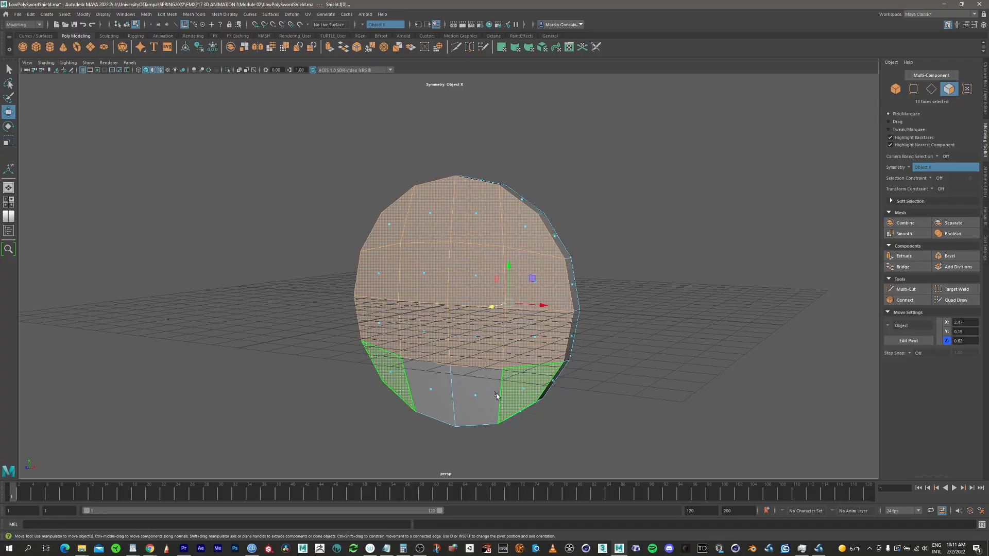
shift+click(476, 397)
alt+drag(475, 397, 502, 254)
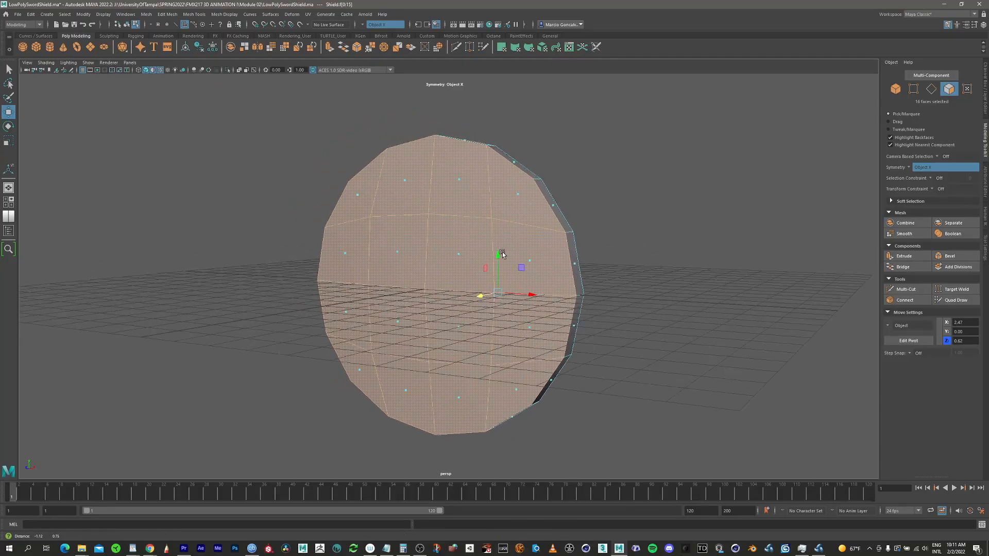
Step: Hide the perspective grid and frame the selected front faces of the shield
click(82, 70)
alt+middle_drag(474, 272, 451, 246)
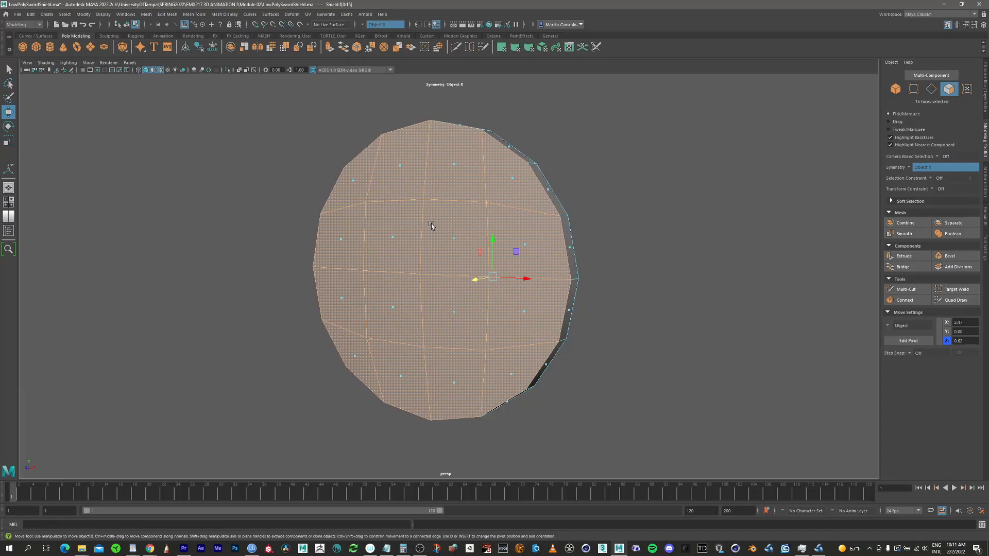
alt+drag(432, 225, 448, 237)
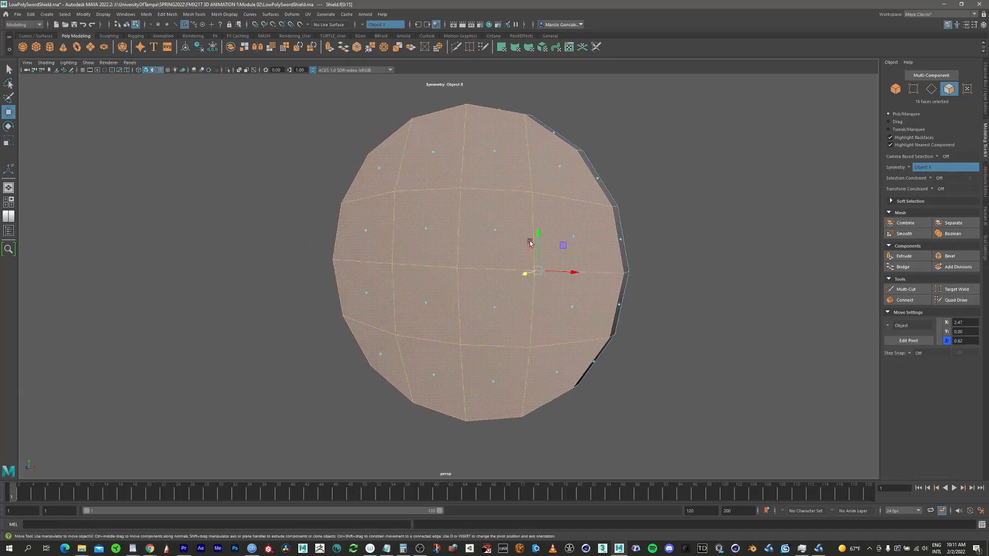
Step: Extrude the selected front faces of the shield with an offset of 0.7 to form an inset border ring
click(896, 257)
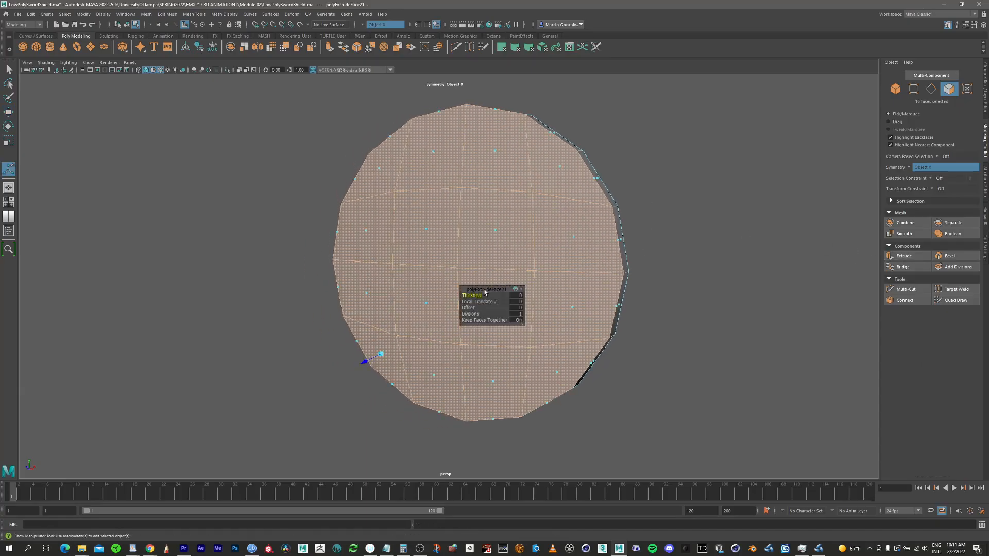
drag(474, 283, 707, 329)
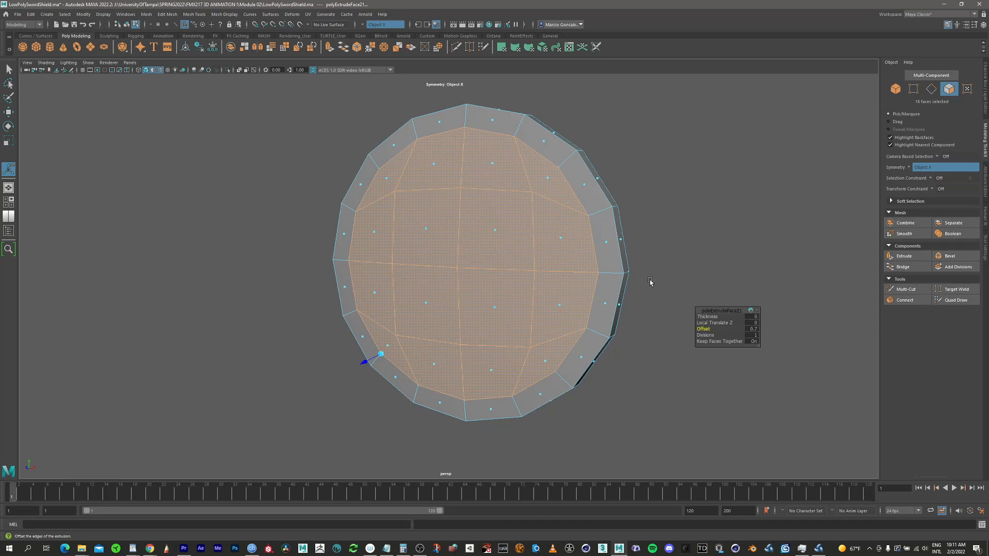
key(q)
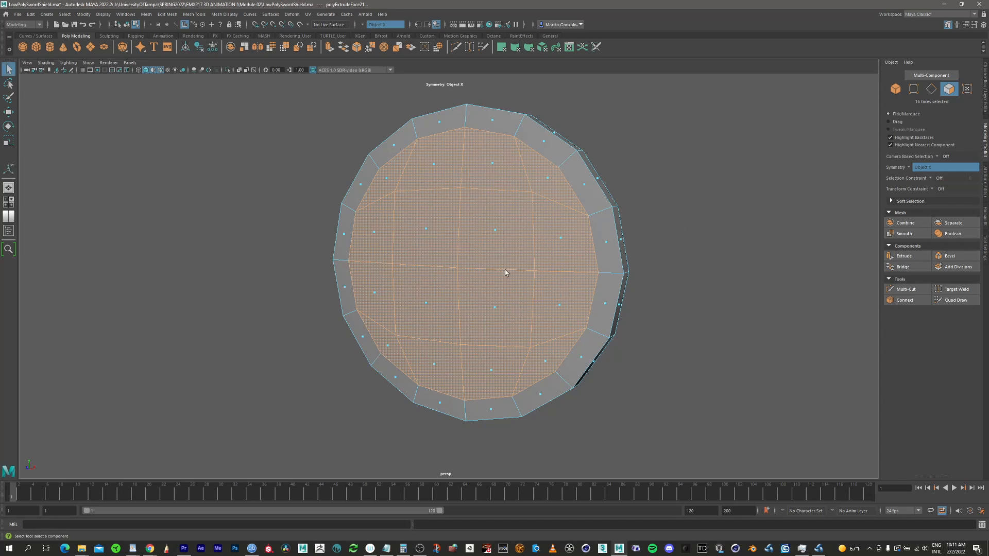
Step: Select the four diagonal corner vertices around the centre of the shield's front and pull them slightly forward in Z
click(931, 89)
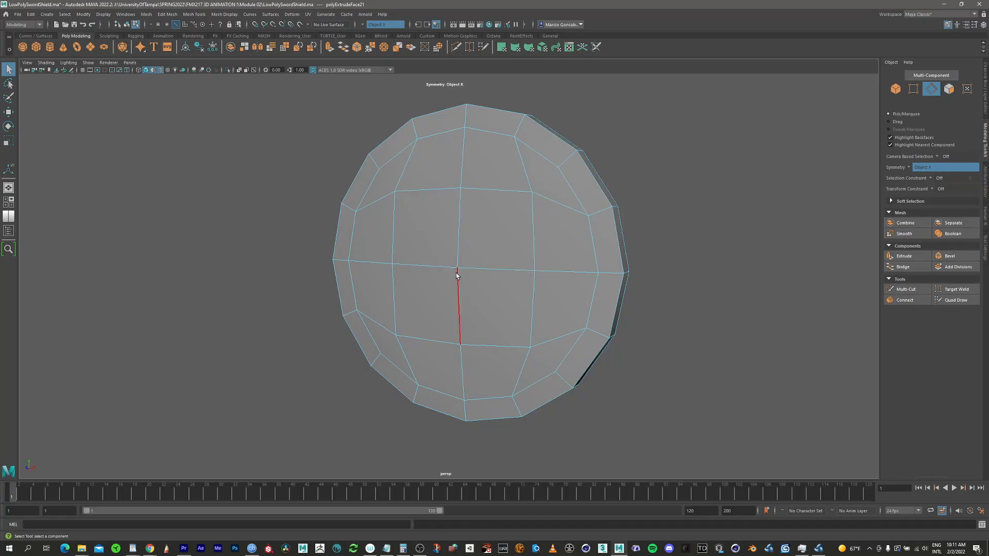
click(466, 269)
alt+drag(474, 252, 532, 269)
click(913, 89)
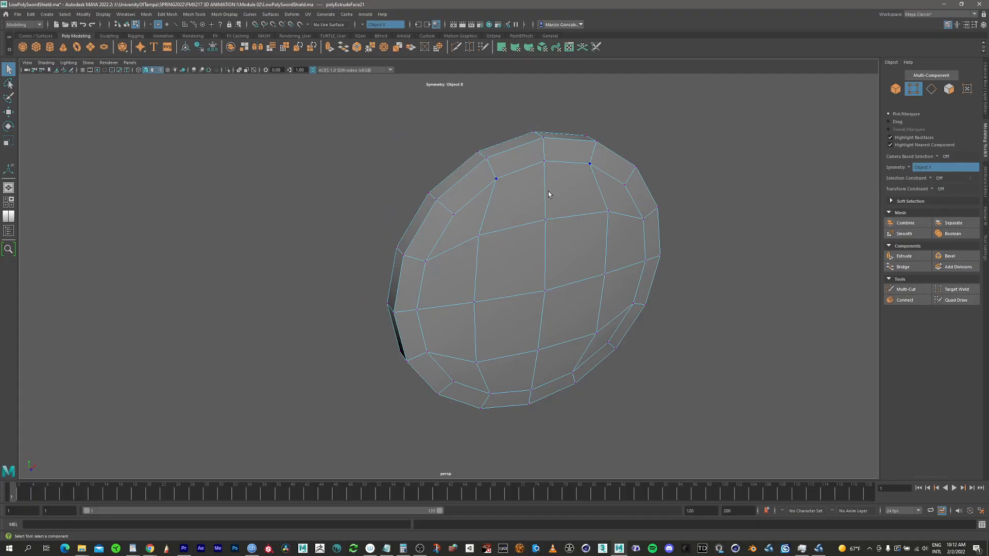
click(480, 240)
alt+drag(512, 263, 519, 249)
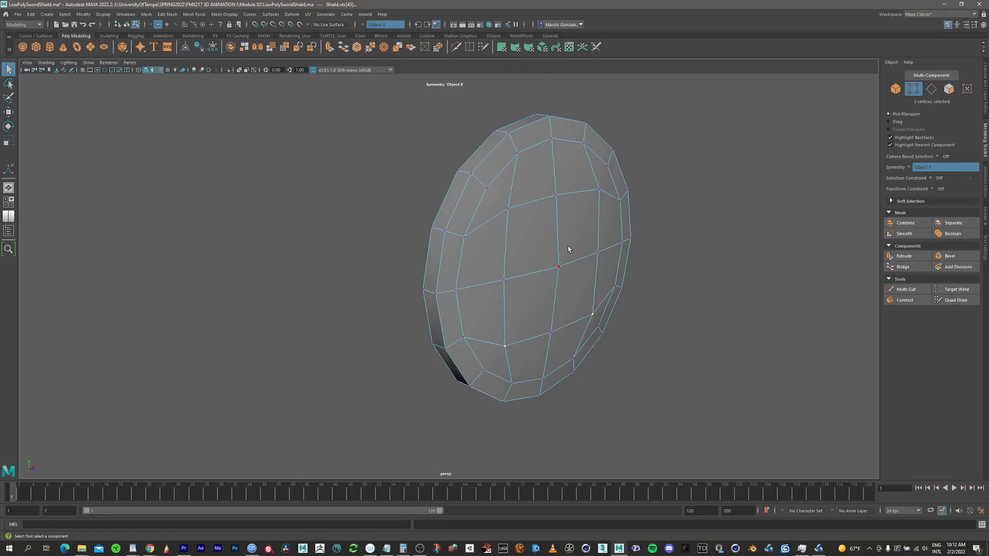
alt+drag(521, 245, 530, 248)
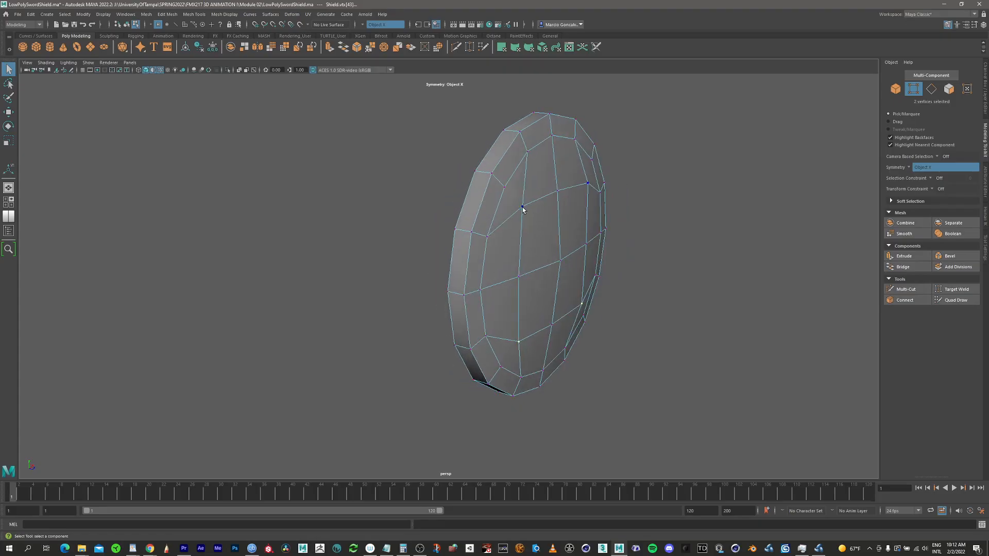
key(w)
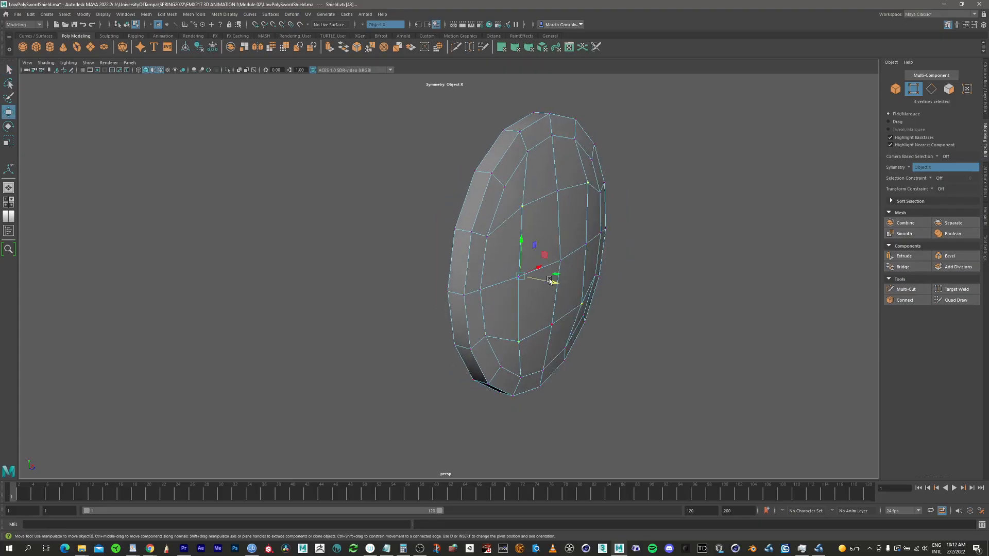
mouse_move(550, 278)
alt+mouse_down()
mouse_move(548, 267)
mouse_move(540, 283)
alt+mouse_up()
drag(540, 353, 541, 354)
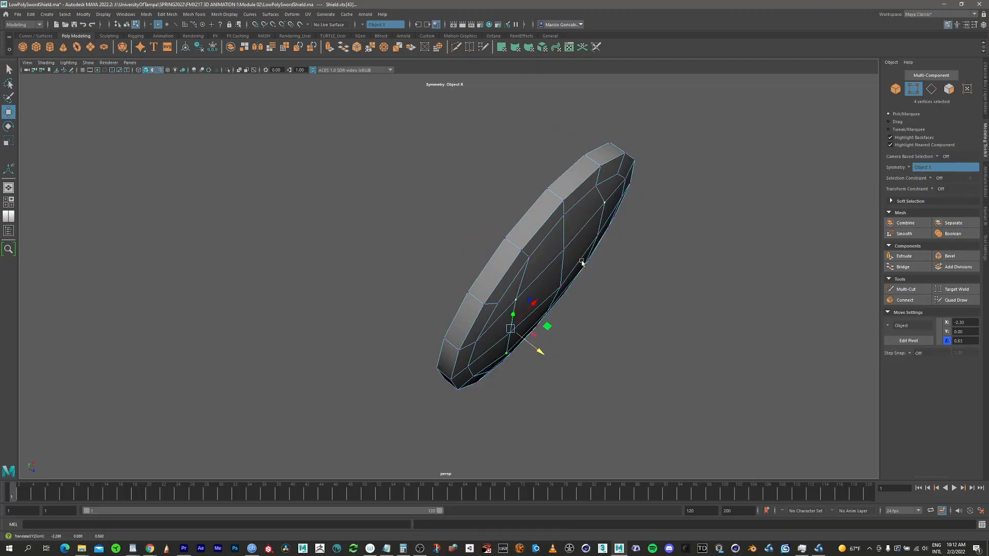
Step: Select the horizontal and vertical centre-line edges that form a cross on the shield's front
alt+drag(581, 262, 542, 213)
click(931, 89)
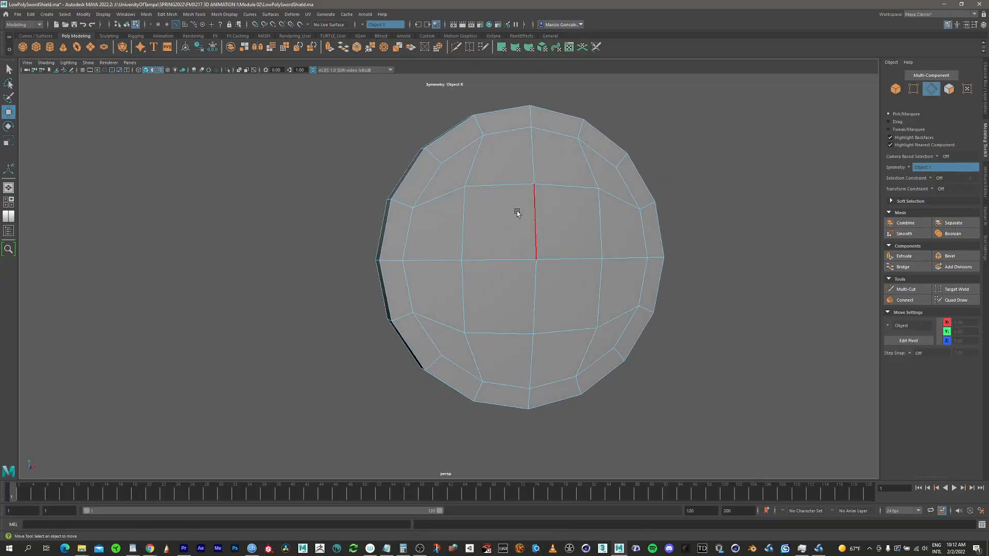
click(443, 259)
shift+click(507, 260)
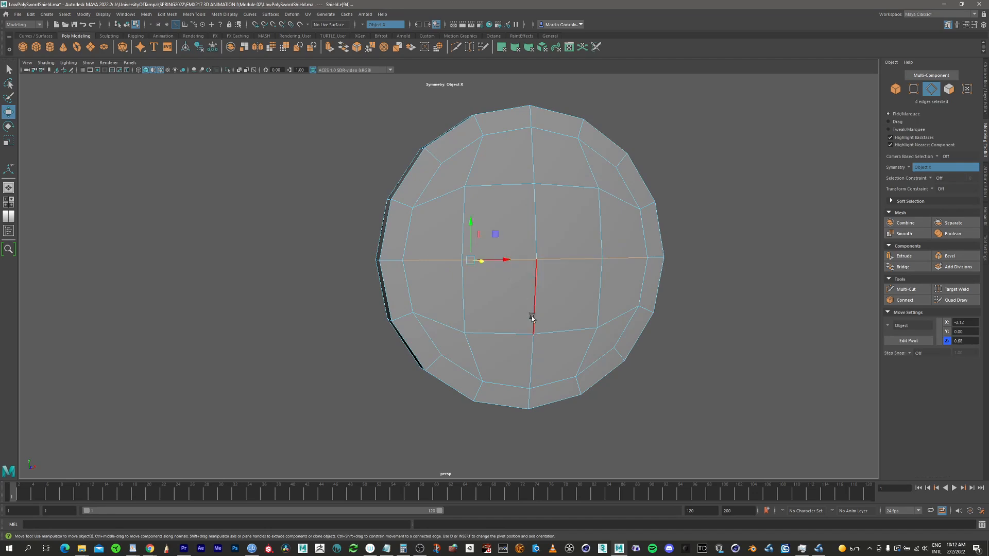
shift+click(536, 309)
shift+click(532, 356)
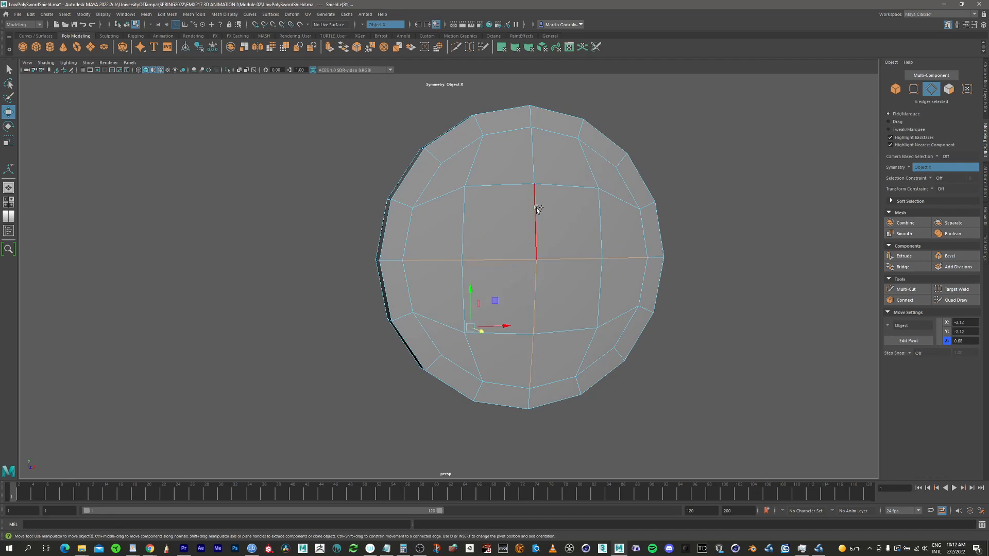
Step: Bevel the horizontal centre edge loop of the shield with a fraction of 0.3
shift+click(533, 151)
alt+drag(565, 236, 521, 241)
click(567, 282)
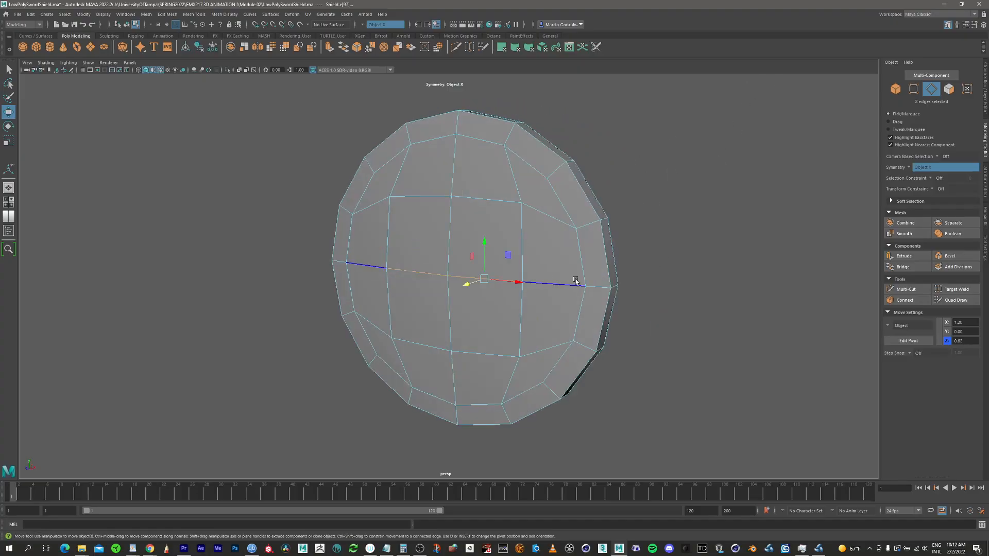
double_click(548, 286)
alt+drag(548, 286, 592, 256)
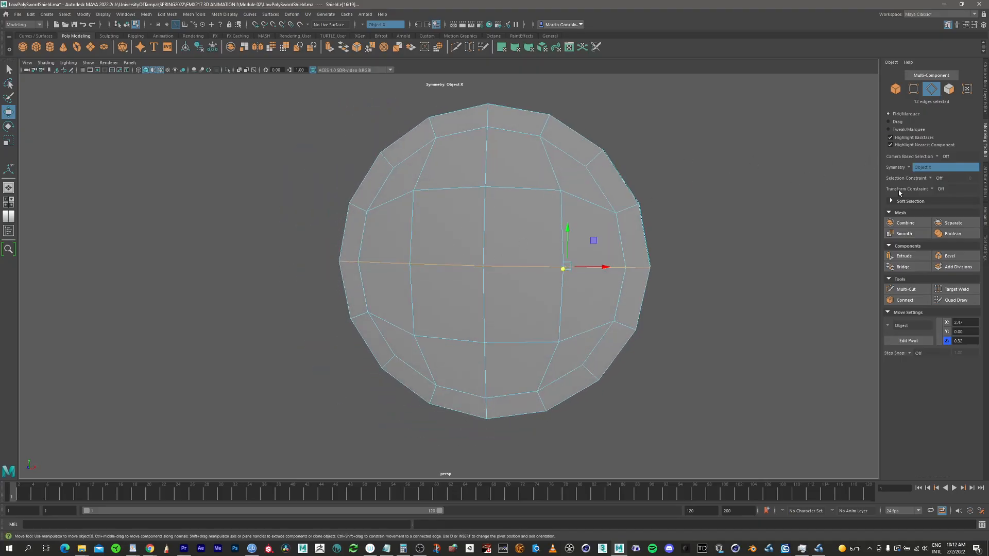
click(960, 259)
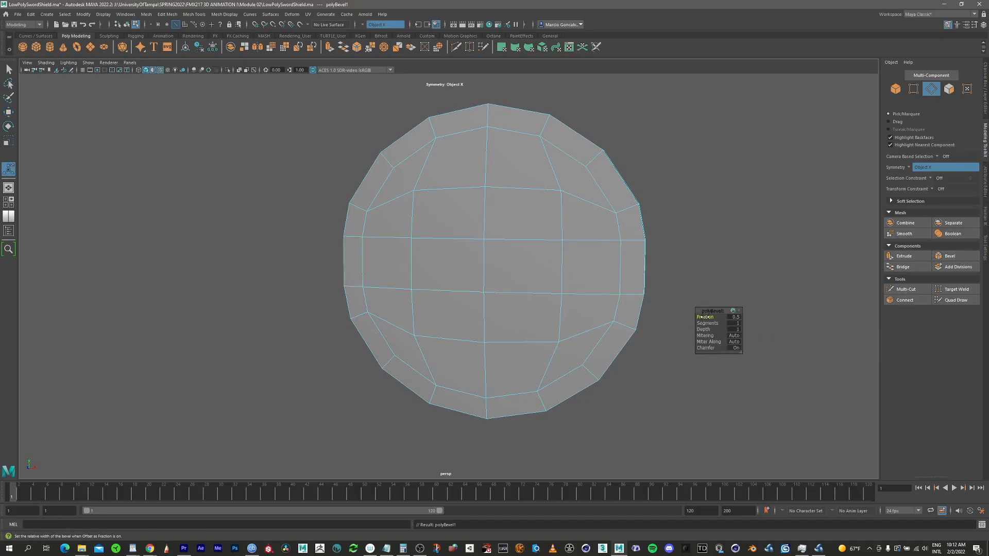
drag(705, 317, 703, 317)
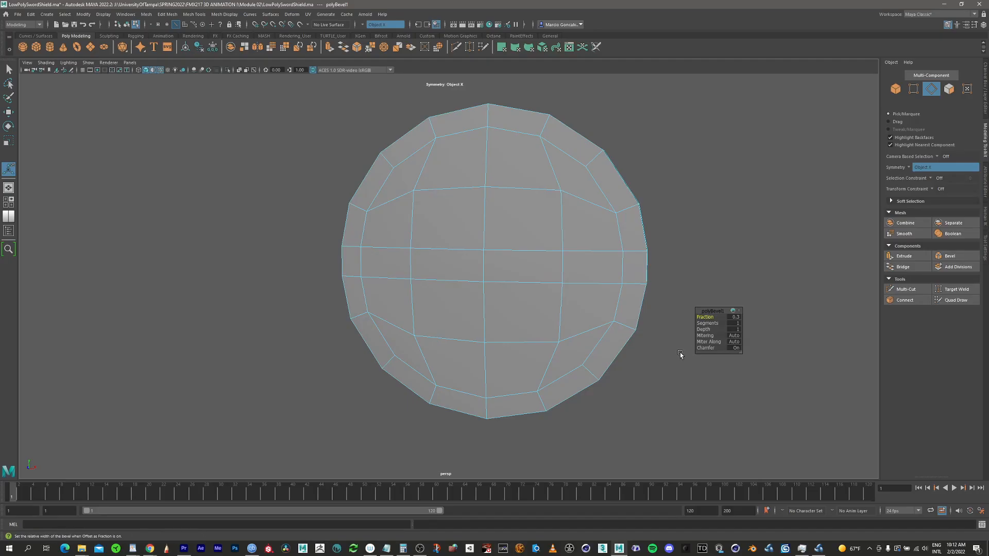
Step: Bevel the vertical centre edge loop of the shield with a fraction of 0.3
click(485, 166)
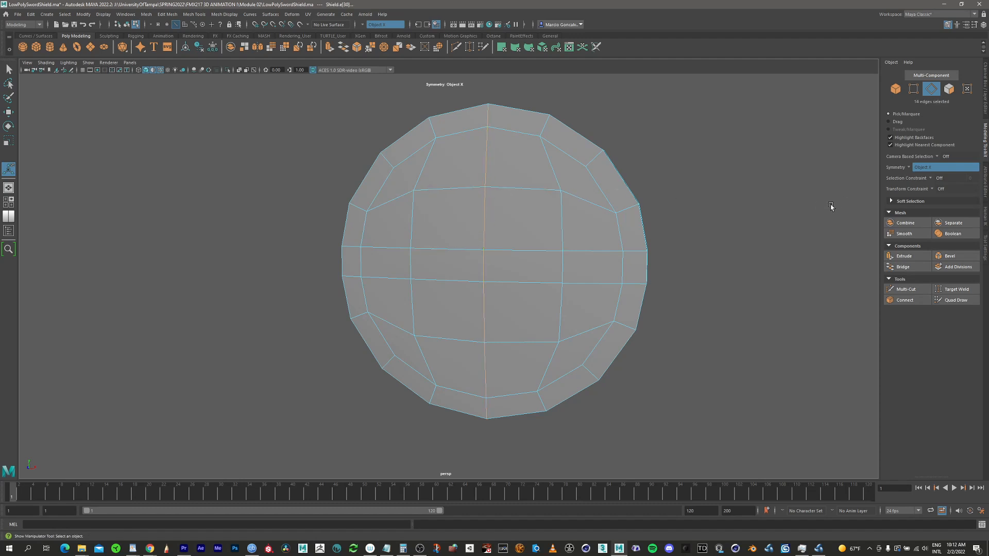
click(947, 256)
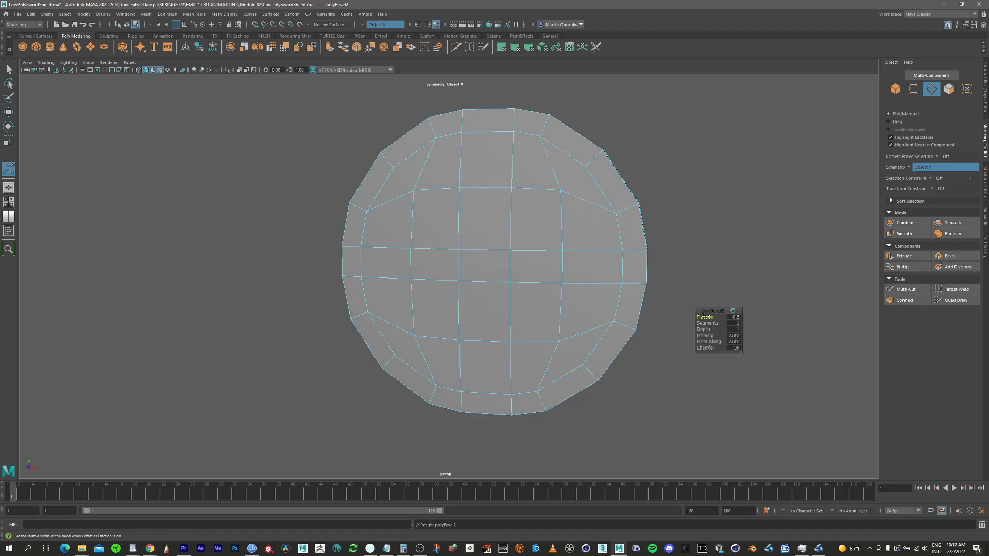
drag(704, 316, 706, 319)
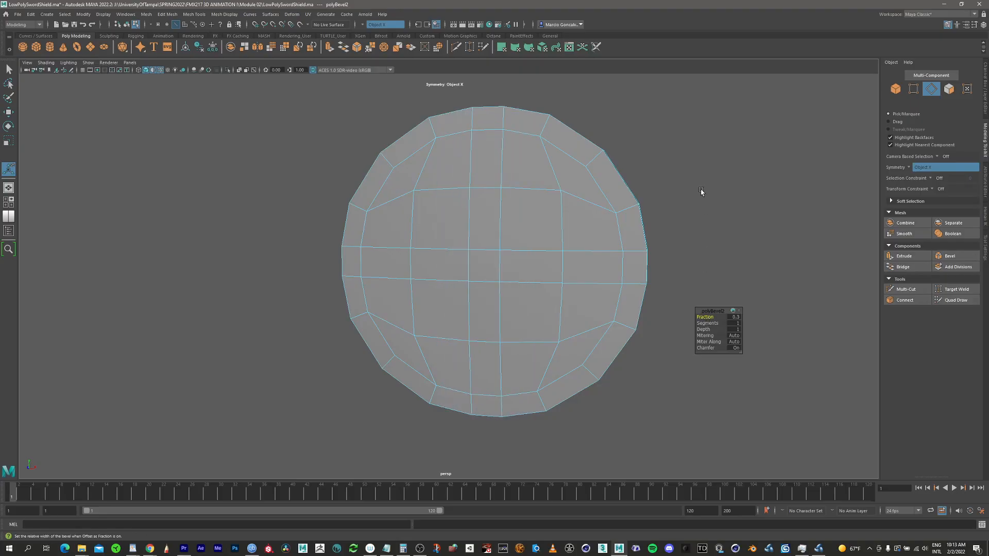
scroll(509, 221, down, 2)
alt+drag(508, 221, 458, 183)
alt+drag(440, 190, 421, 253)
click(407, 229)
click(415, 327)
click(393, 268)
click(391, 253)
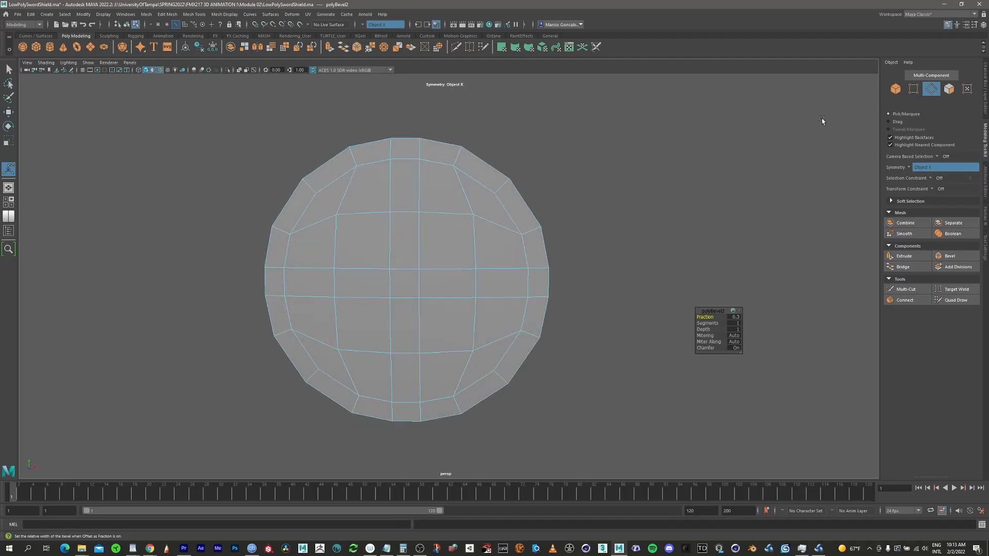
Step: Select the central three-by-three block of faces on the shield's front and extrude it with an inward offset
click(948, 89)
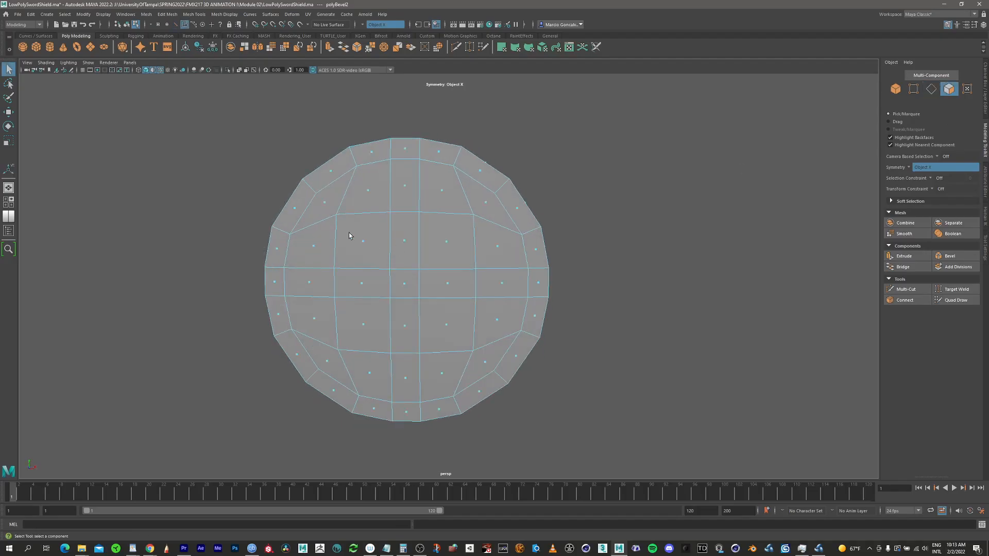
click(366, 241)
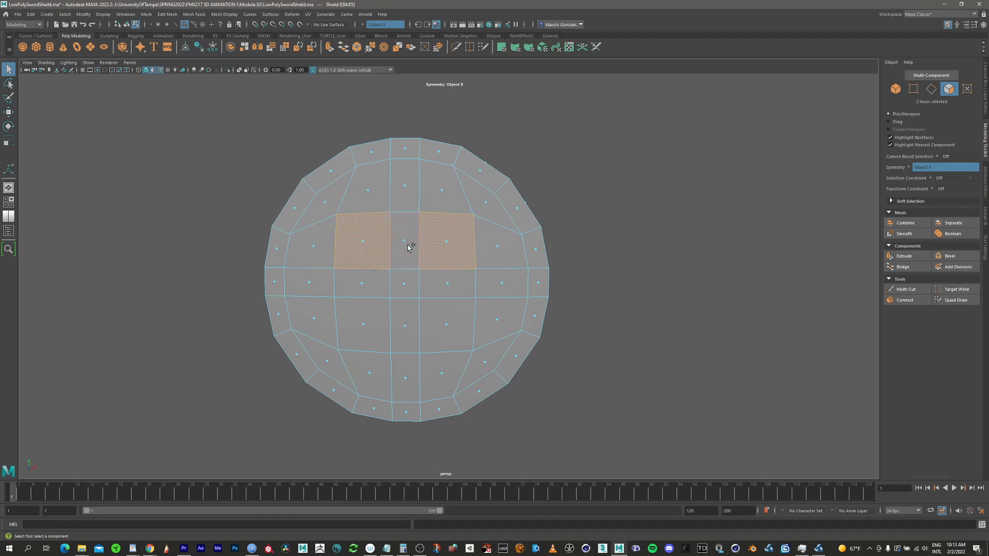
shift+click(399, 287)
shift+click(360, 282)
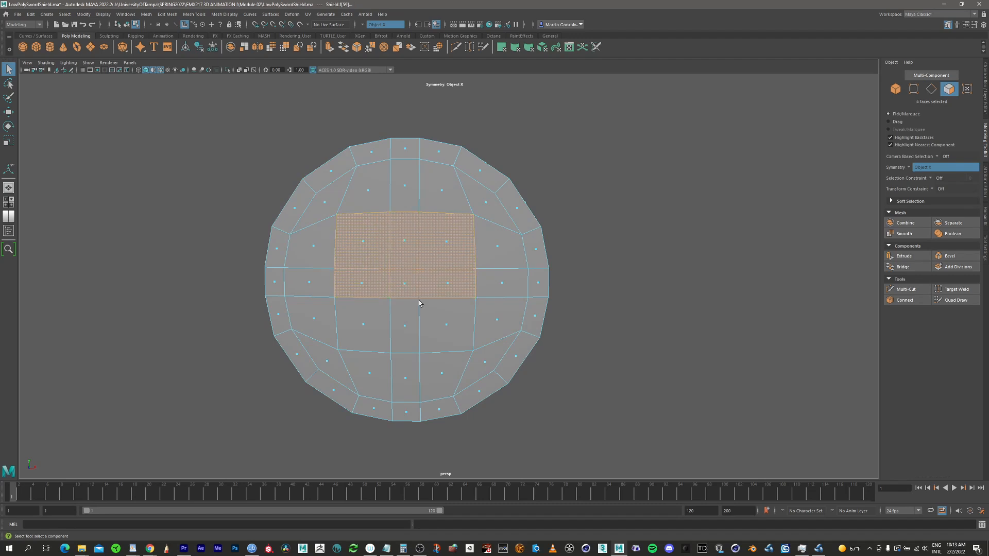
shift+click(365, 327)
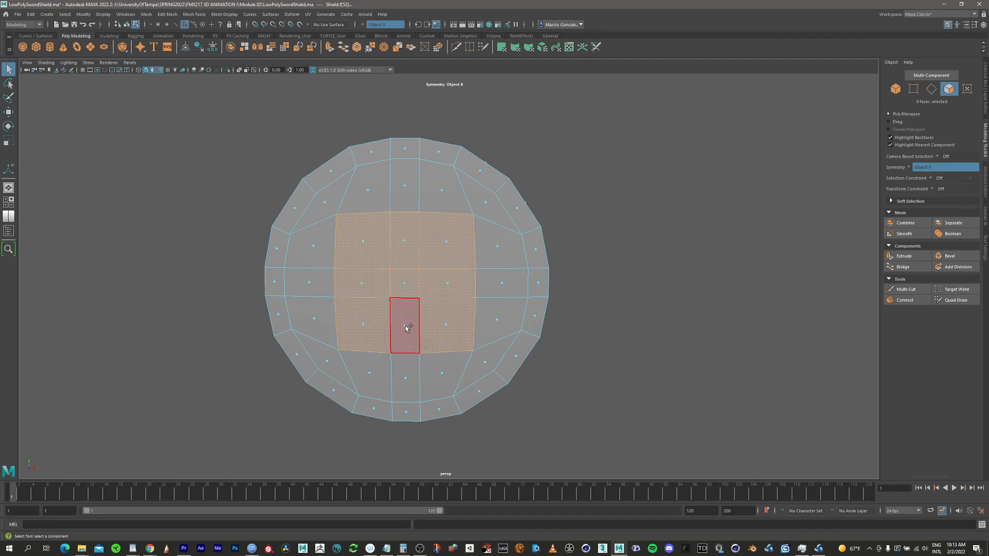
shift+click(407, 326)
alt+drag(412, 253, 484, 228)
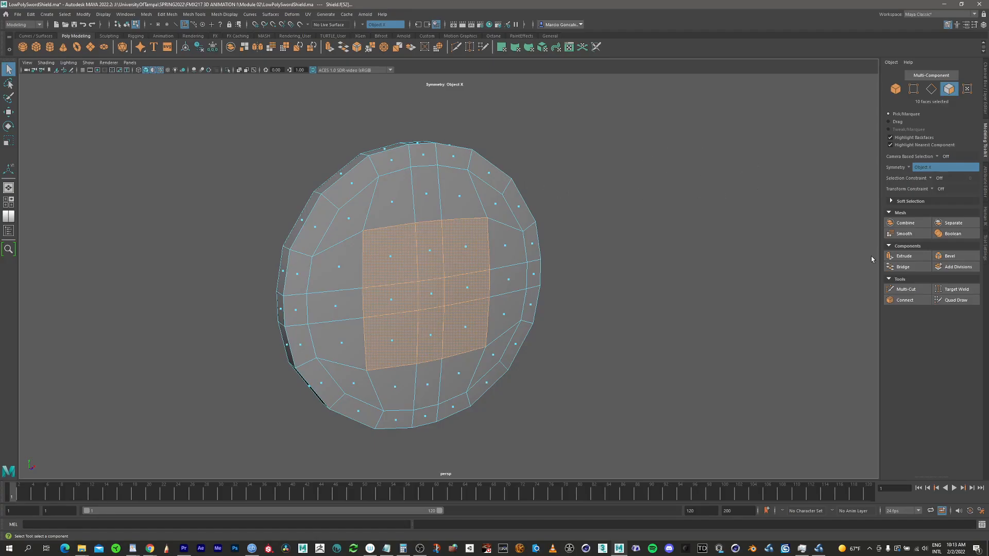
click(902, 256)
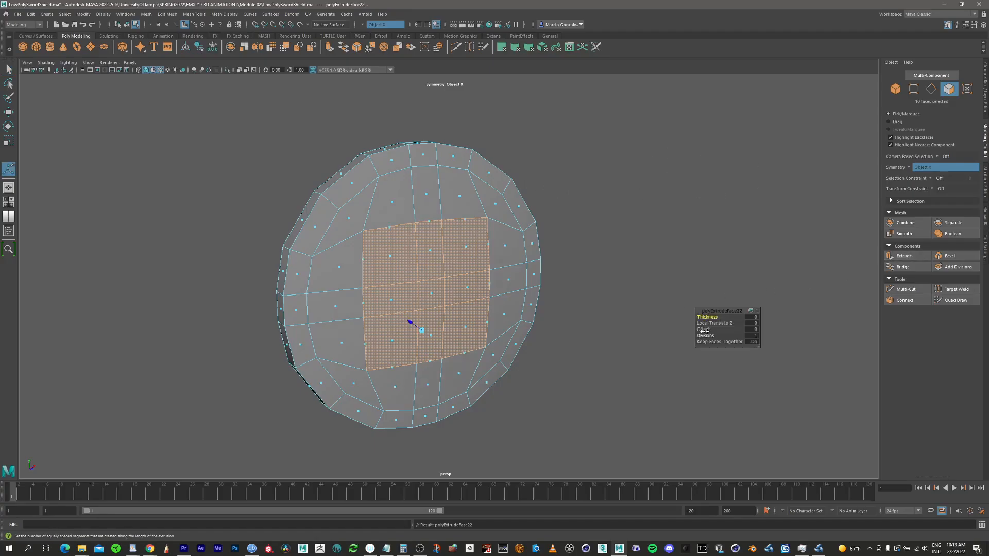
drag(703, 330, 708, 330)
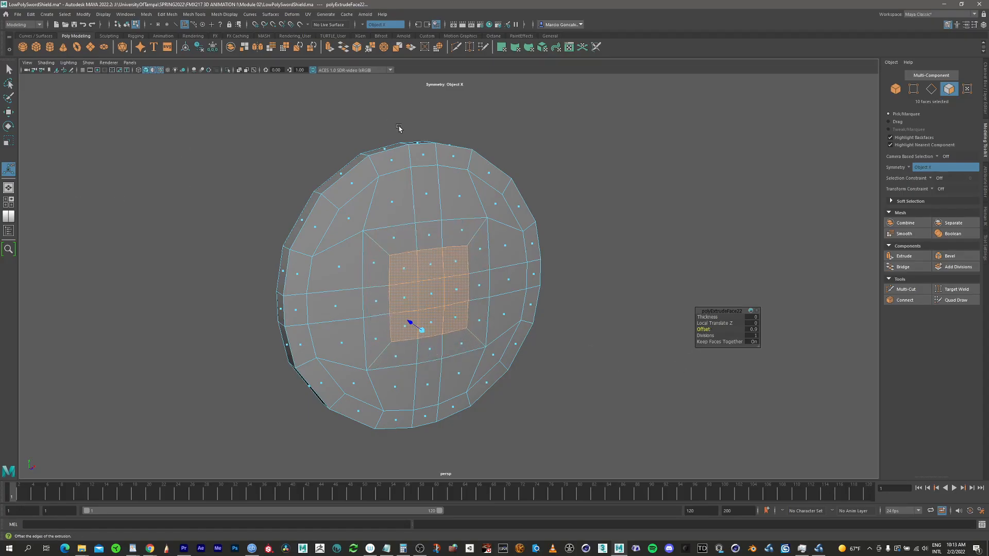
Step: Circularize the inset central faces and set the twist to -2.4, undoing unwanted changes to the options
click(437, 47)
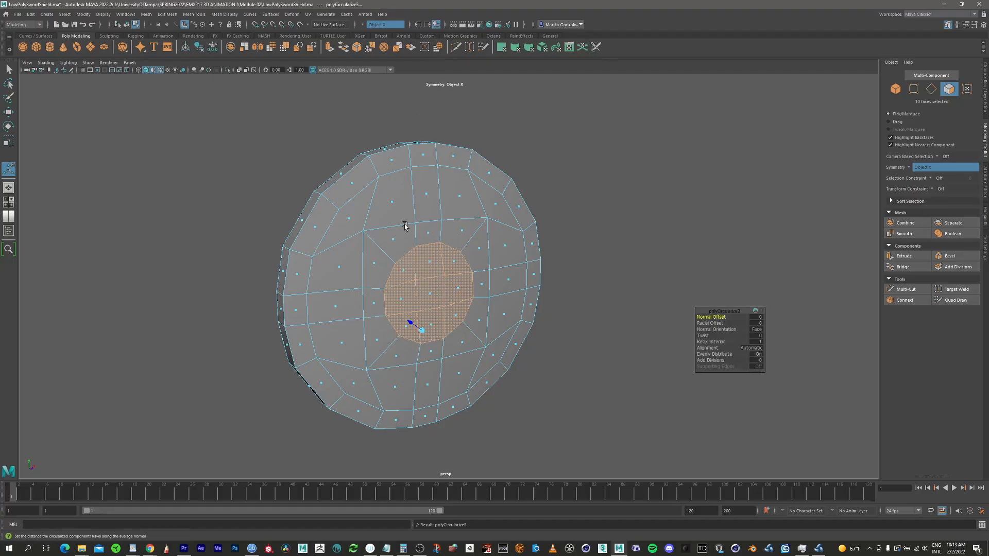
alt+drag(481, 273, 411, 324)
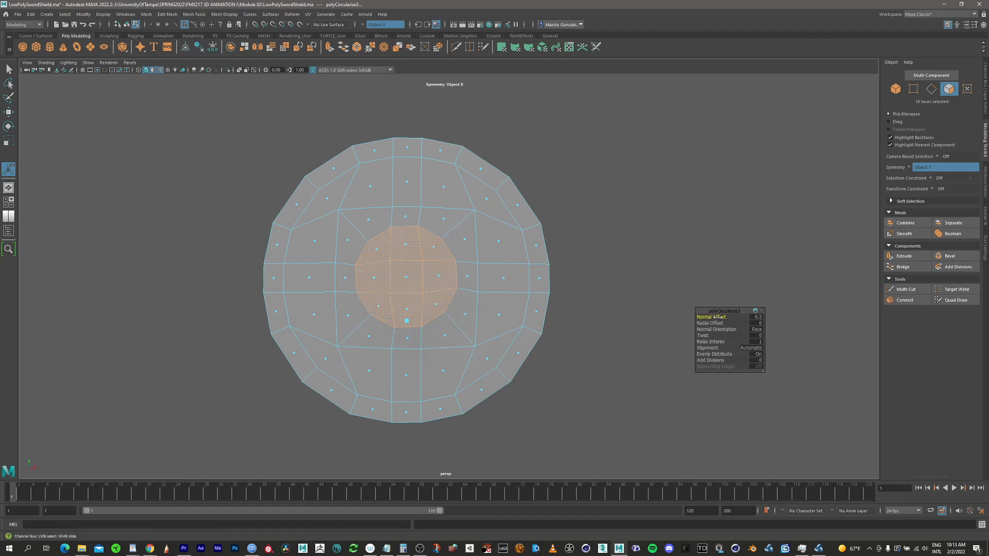
drag(715, 318, 705, 336)
key(ctrl+z)
key(ctrl+z)
key(space)
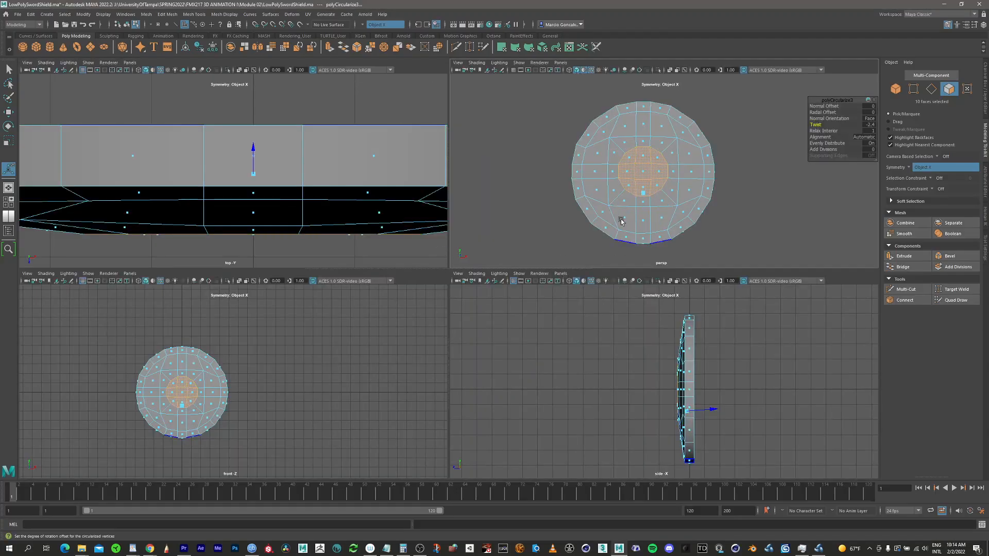
key(space)
scroll(515, 194, up, 5)
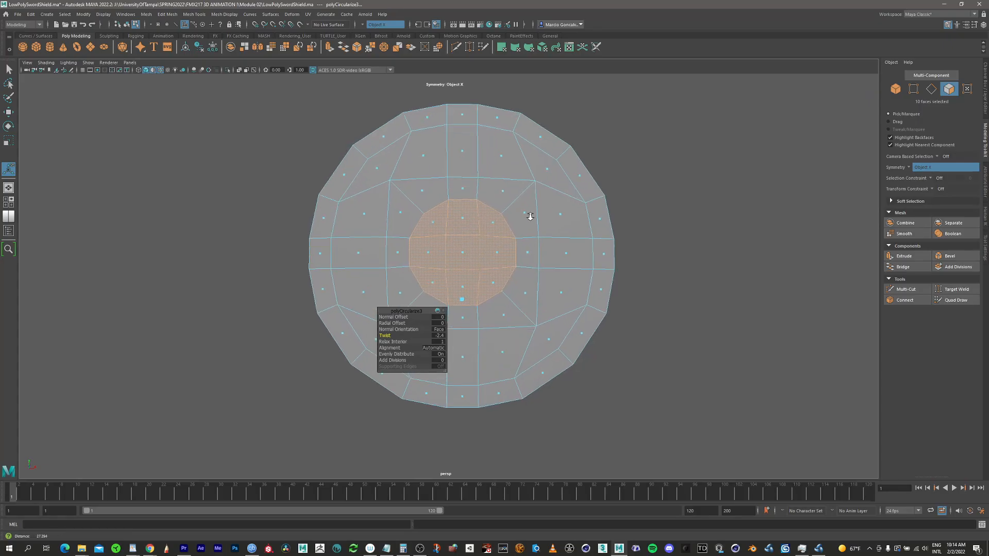
Step: Switch to vertex selection and turn off symmetry
click(913, 88)
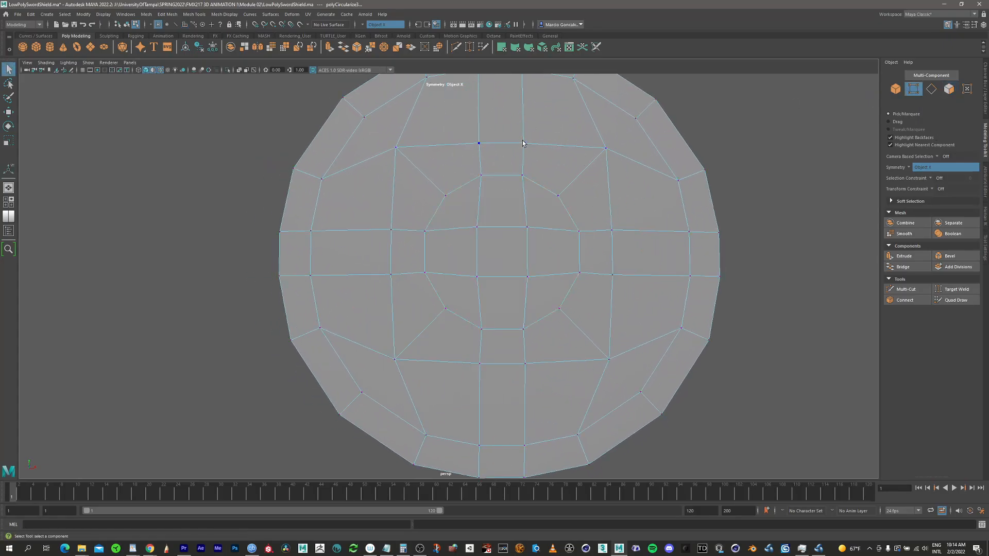
click(522, 143)
click(914, 168)
click(922, 173)
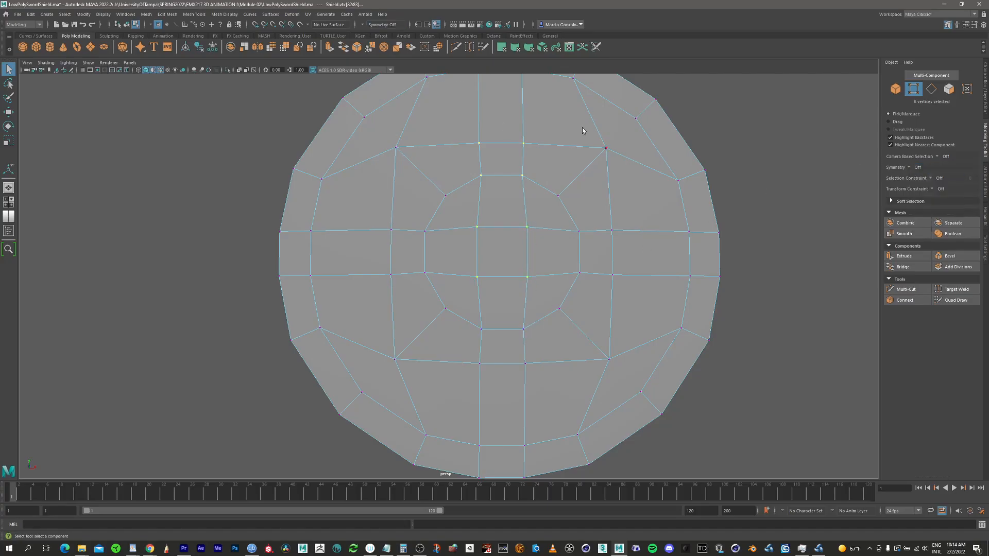
Step: Straighten the six inner vertices just right of the shield's centre by scaling them flat along X
click(522, 144)
shift+click(522, 175)
key(r)
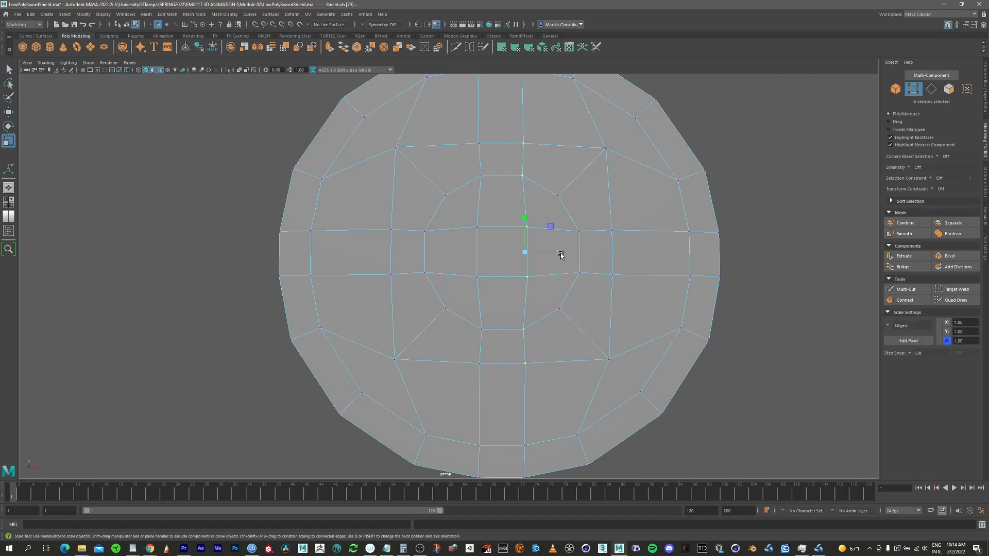
drag(559, 252, 523, 251)
Step: Straighten the five vertices in the column just left of the shield's centre by scaling them flat along X
click(480, 176)
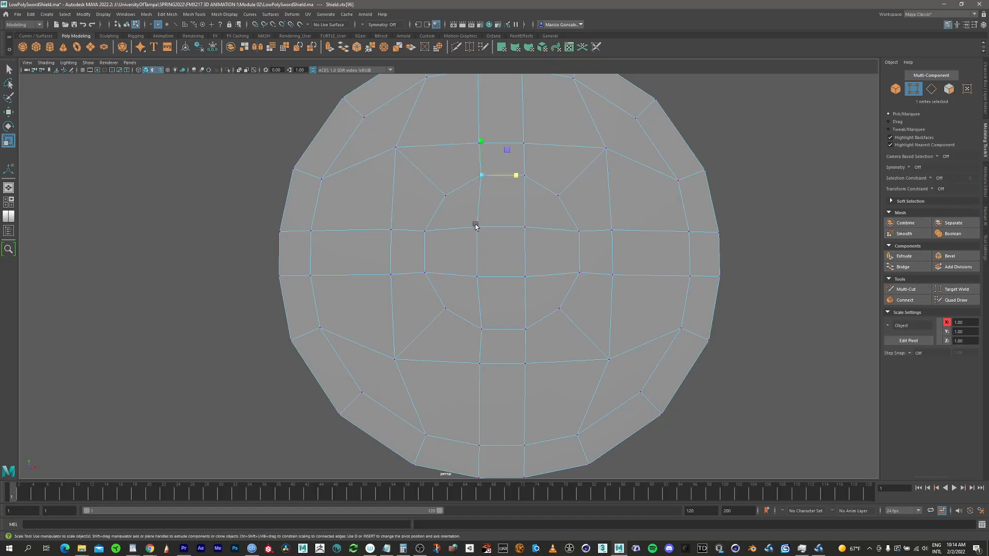
shift+click(478, 227)
shift+click(477, 276)
shift+click(481, 329)
shift+click(480, 364)
drag(514, 268, 463, 264)
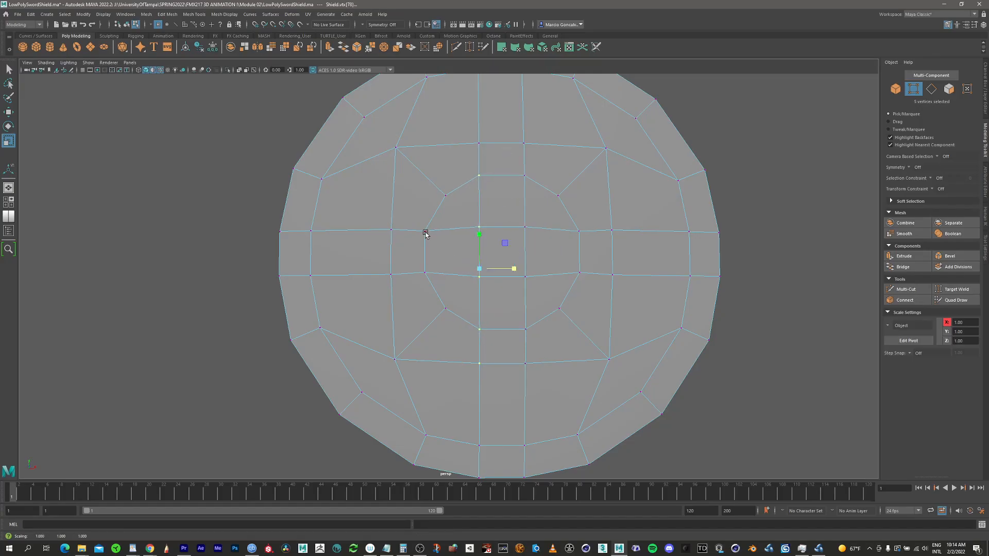
Step: Straighten the six inner vertices in the row just above the shield's centre by scaling them flat along Y
click(391, 229)
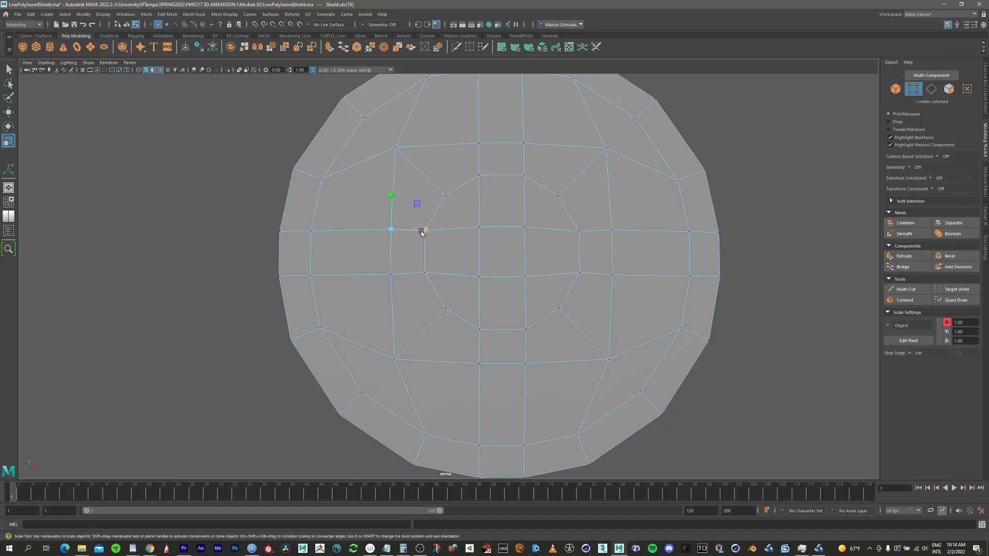
click(611, 230)
shift+click(579, 231)
shift+click(525, 227)
shift+click(479, 227)
shift+click(424, 231)
shift+click(391, 229)
drag(503, 199, 505, 267)
Step: Straighten the six inner vertices in the row just below the shield's centre by scaling them flat along Y
click(612, 274)
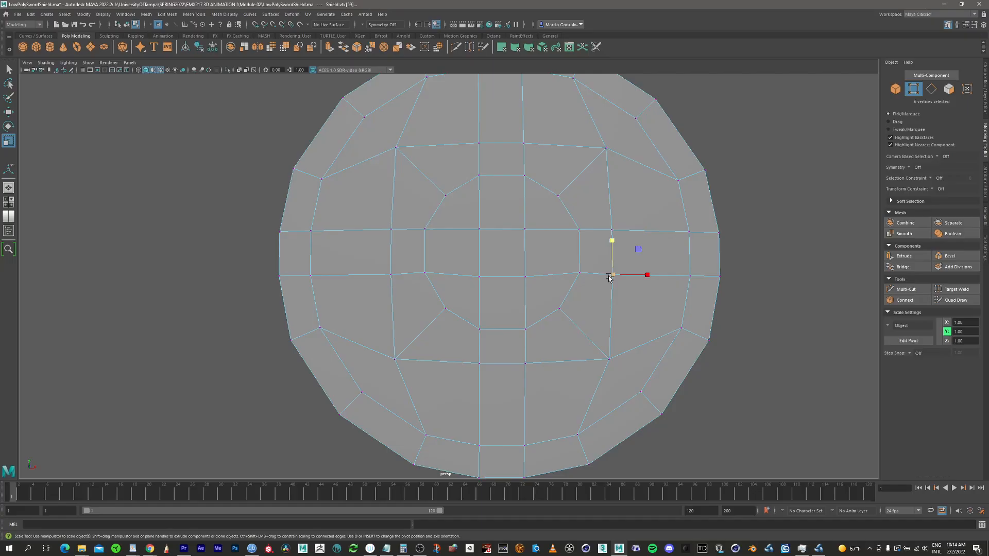
shift+click(579, 273)
shift+click(524, 276)
shift+click(479, 277)
shift+click(424, 274)
shift+click(391, 274)
drag(502, 240, 503, 271)
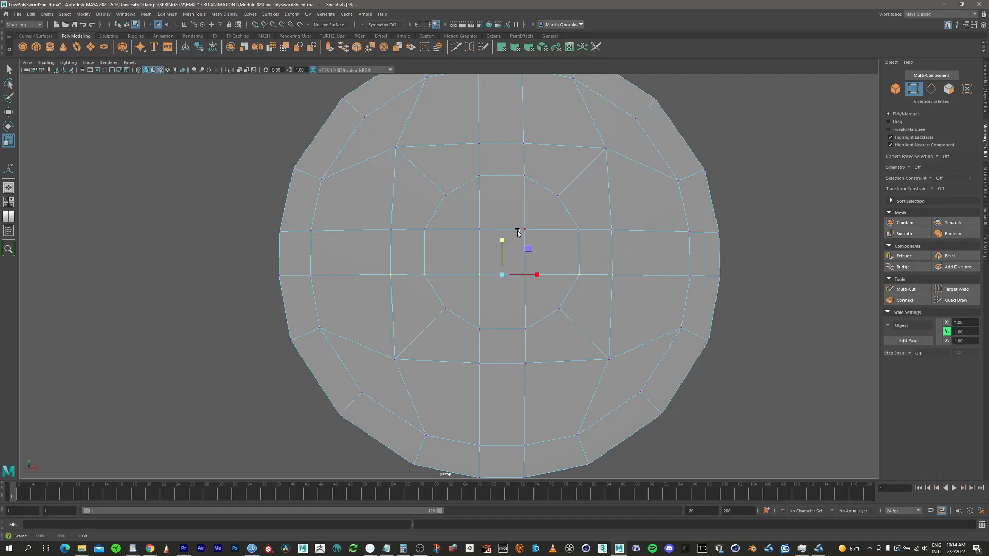
Step: Delete four of the stray overlapping faces from the accidental extrusion on the shield's back
click(949, 89)
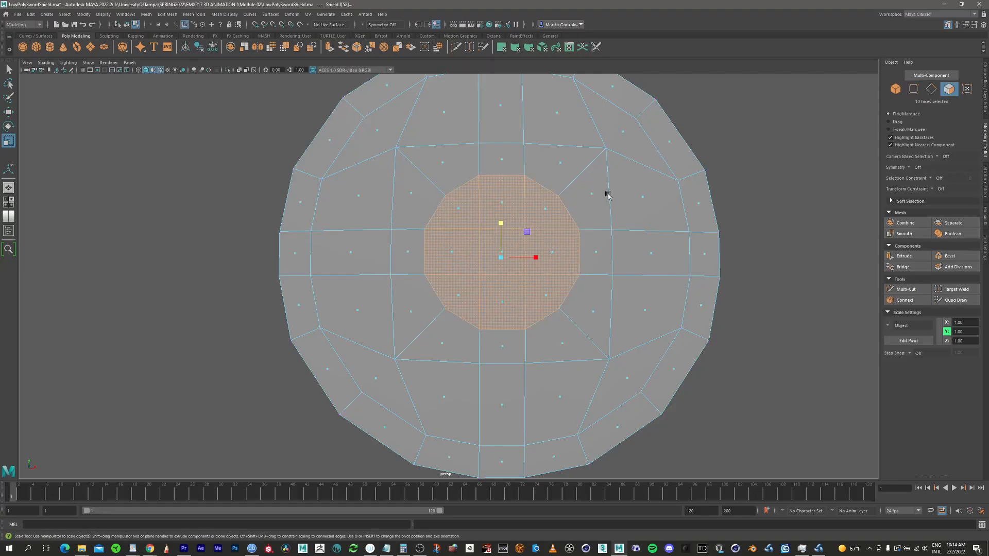
alt+drag(580, 256, 650, 157)
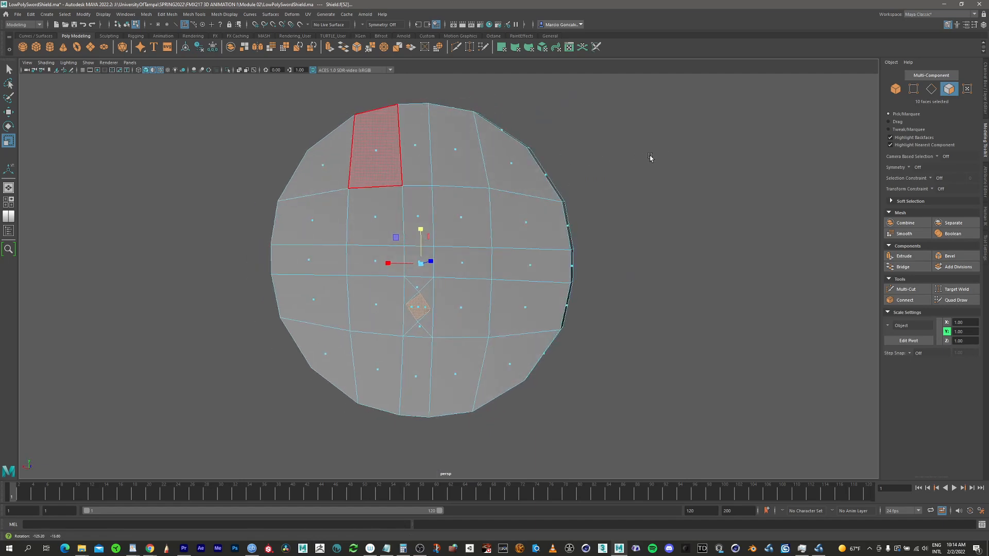
alt+middle_drag(446, 253, 515, 187)
alt+right_drag(515, 188, 593, 198)
alt+middle_drag(529, 208, 530, 232)
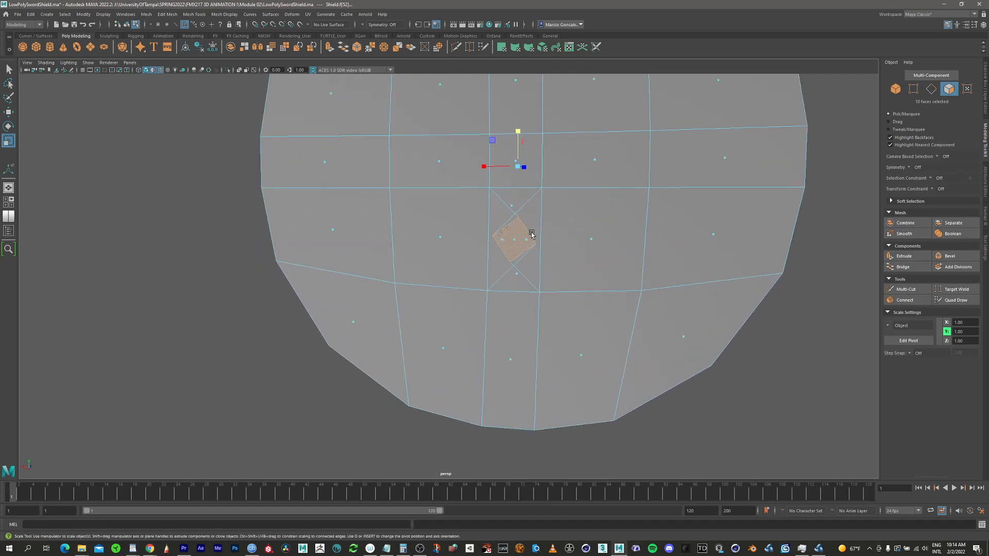
mouse_move(559, 232)
alt+mouse_down()
mouse_move(550, 231)
mouse_move(560, 235)
alt+mouse_up()
click(732, 409)
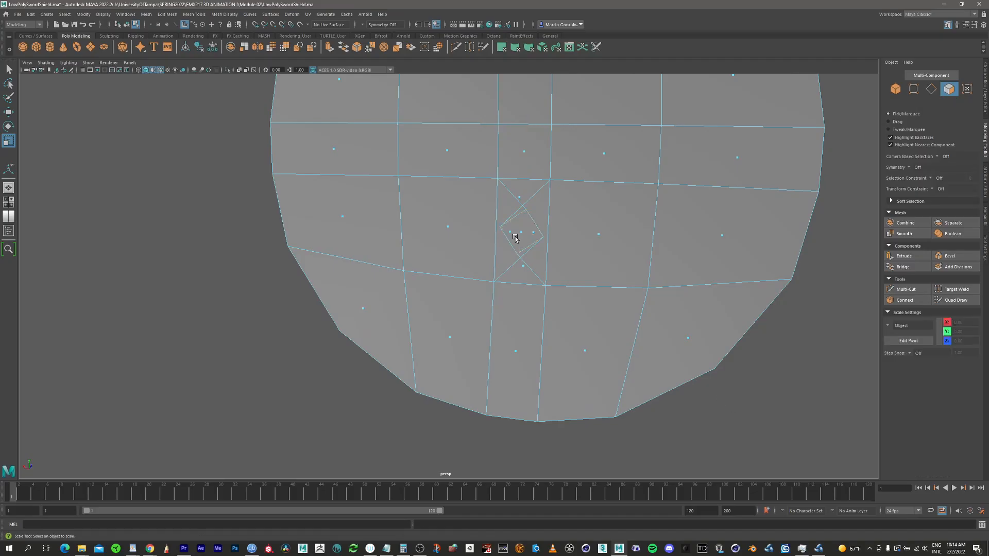
click(525, 197)
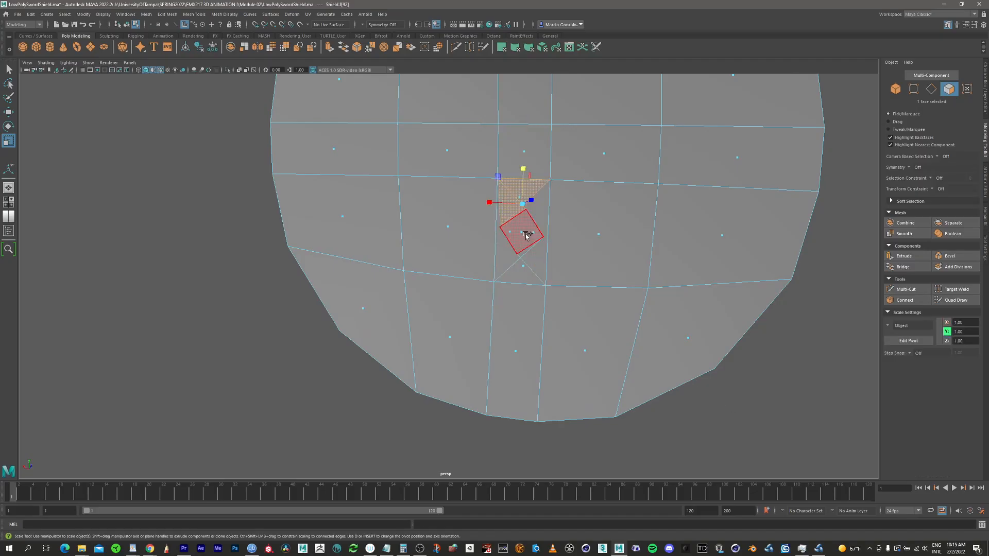
shift+click(519, 231)
shift+click(525, 249)
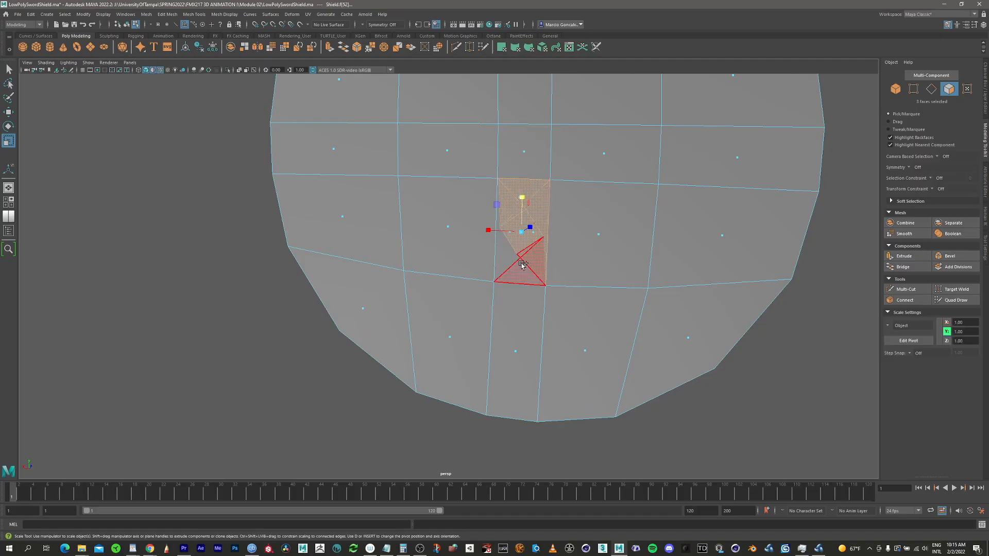
shift+click(511, 263)
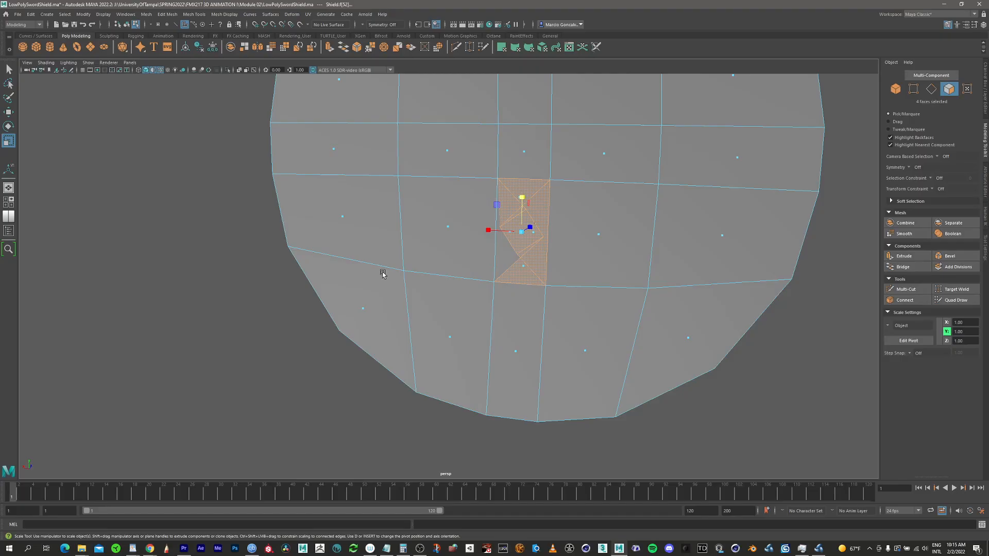
key(Delete)
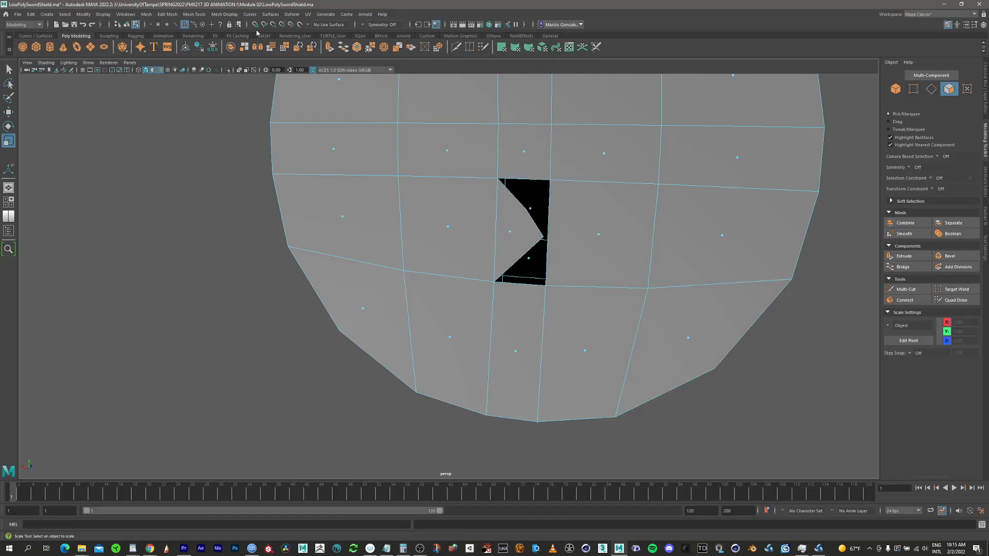
Step: Delete the remaining stray face overlapping the rectangular opening on the shield's back
click(526, 223)
key(Delete)
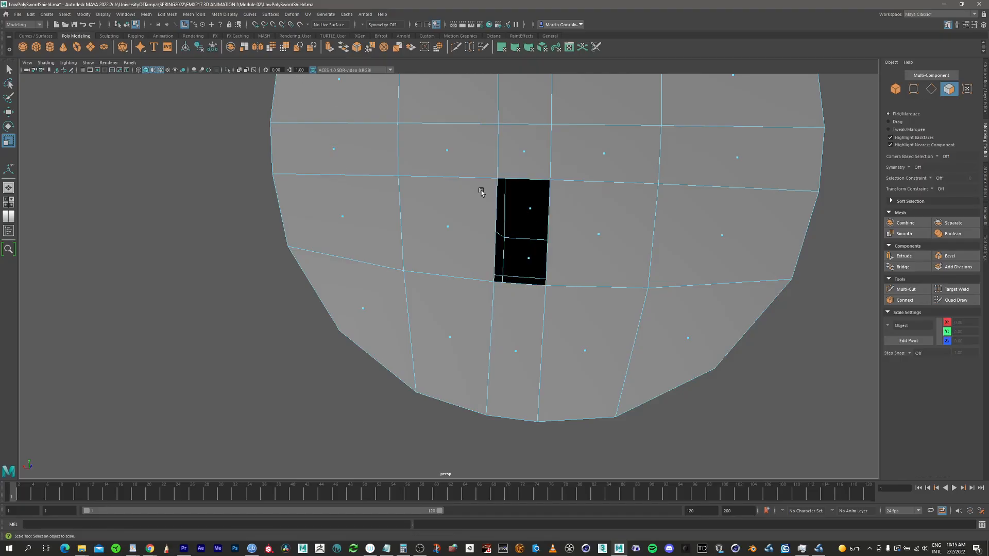
alt+drag(609, 213, 473, 211)
Step: Close the rectangular opening on the shield's back by applying Fill Hole to its four border edges
click(167, 15)
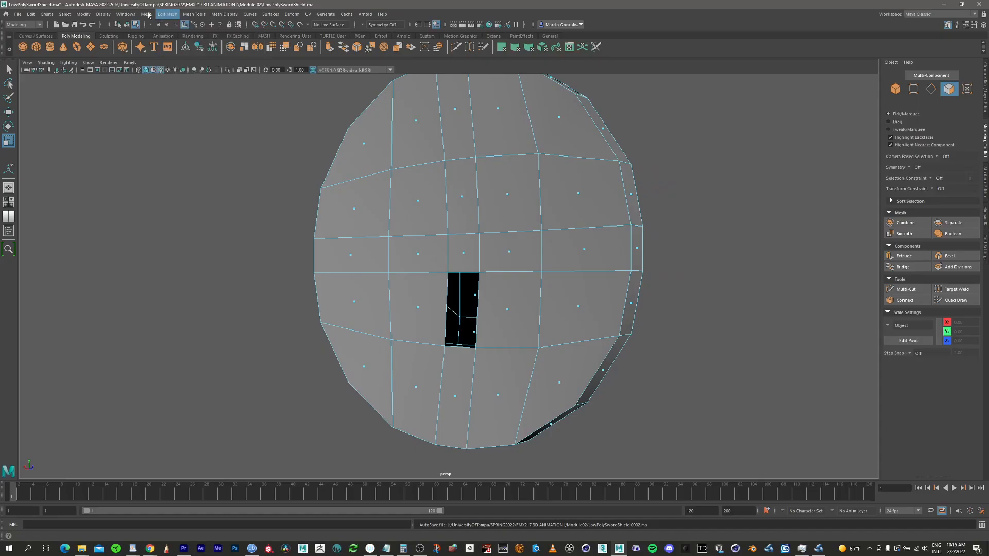
click(147, 15)
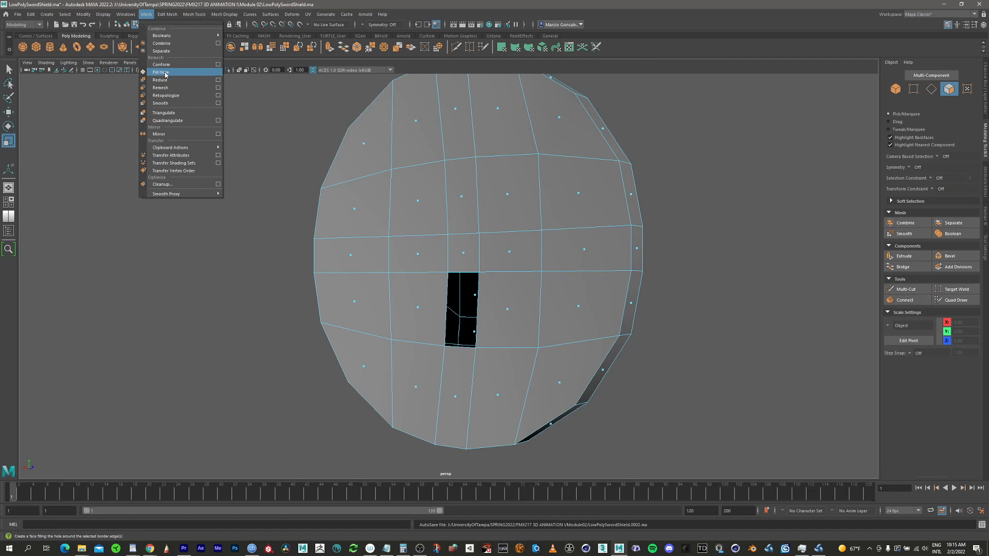
click(930, 89)
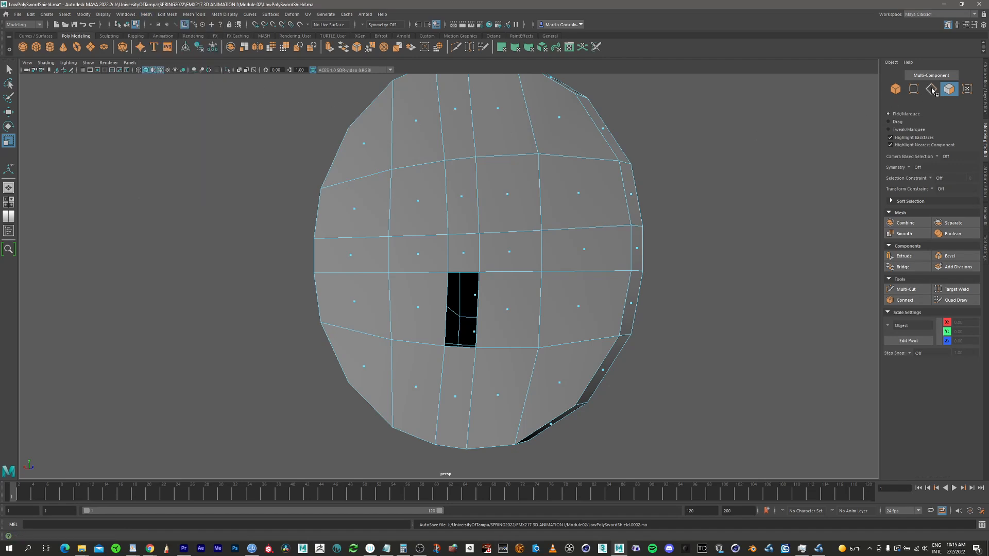
double_click(479, 301)
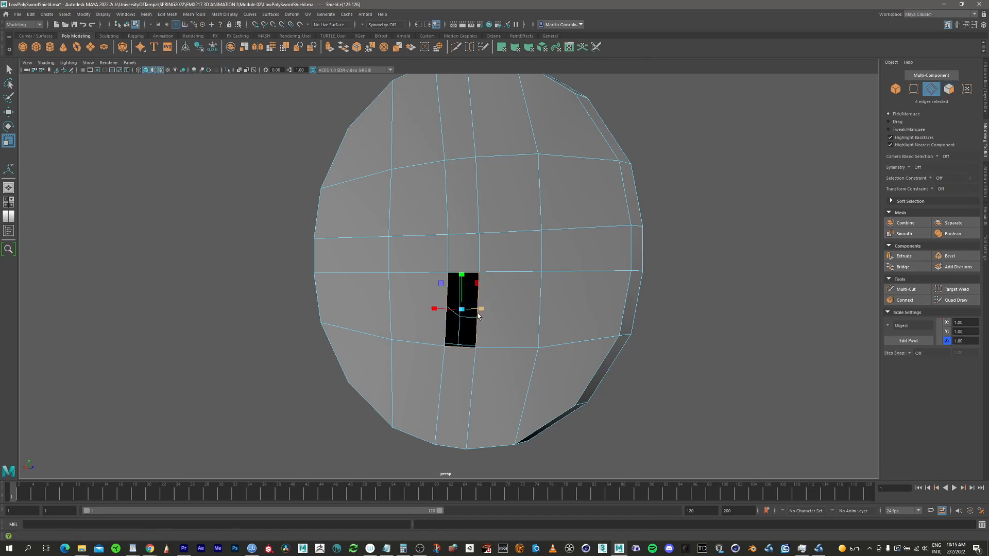
alt+drag(485, 307, 481, 258)
alt+right_drag(481, 258, 530, 223)
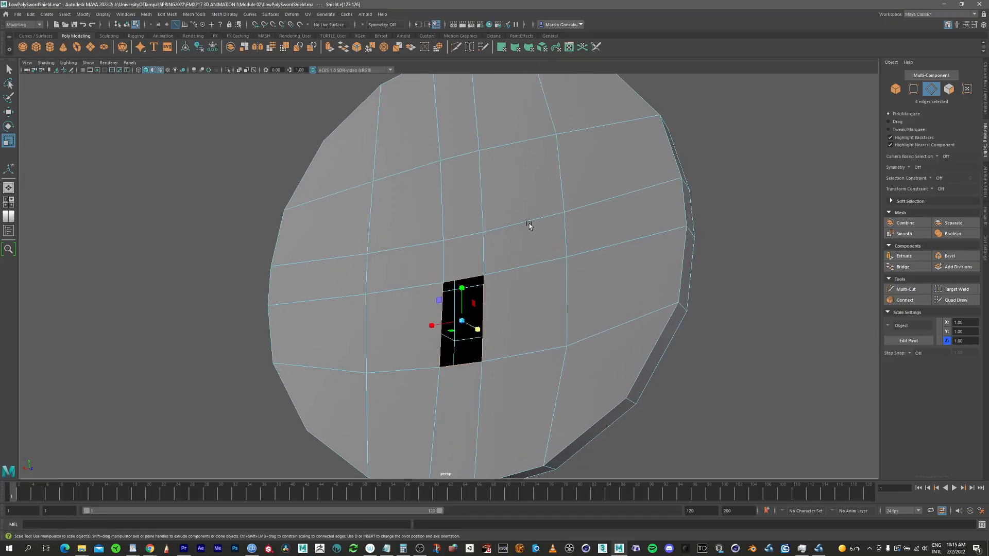
click(147, 14)
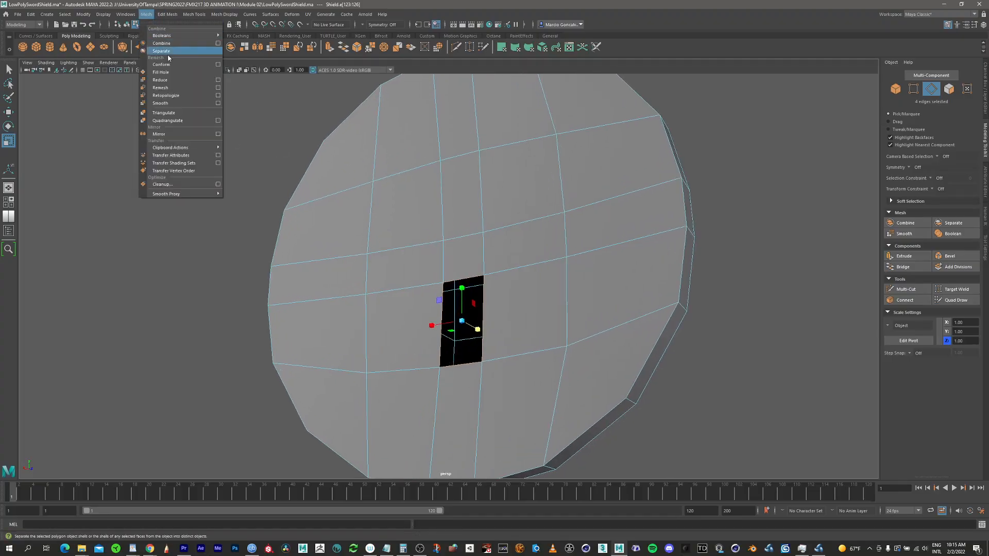
click(167, 72)
alt+drag(578, 261, 452, 292)
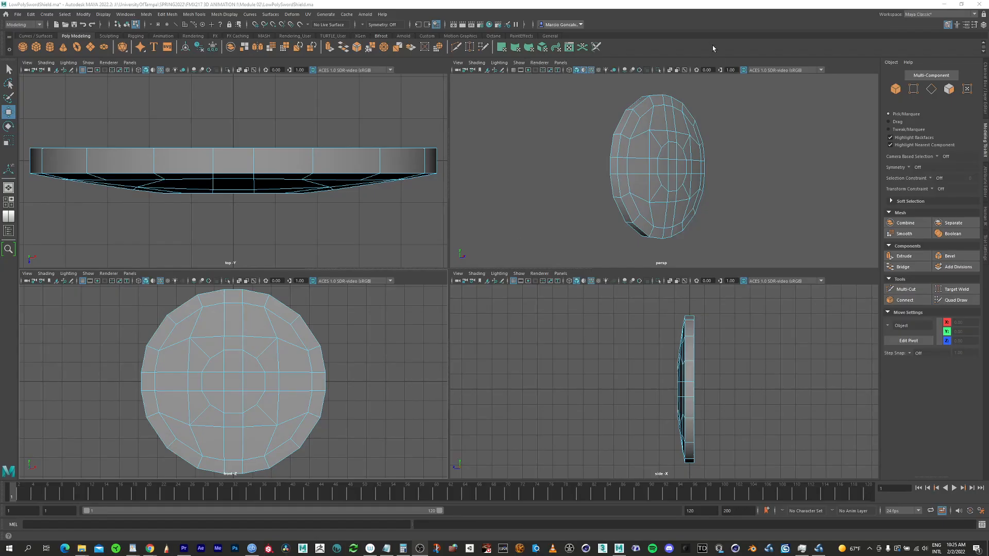
Step: Select the full ring of 20 faces around the rim on the shield's front
click(949, 89)
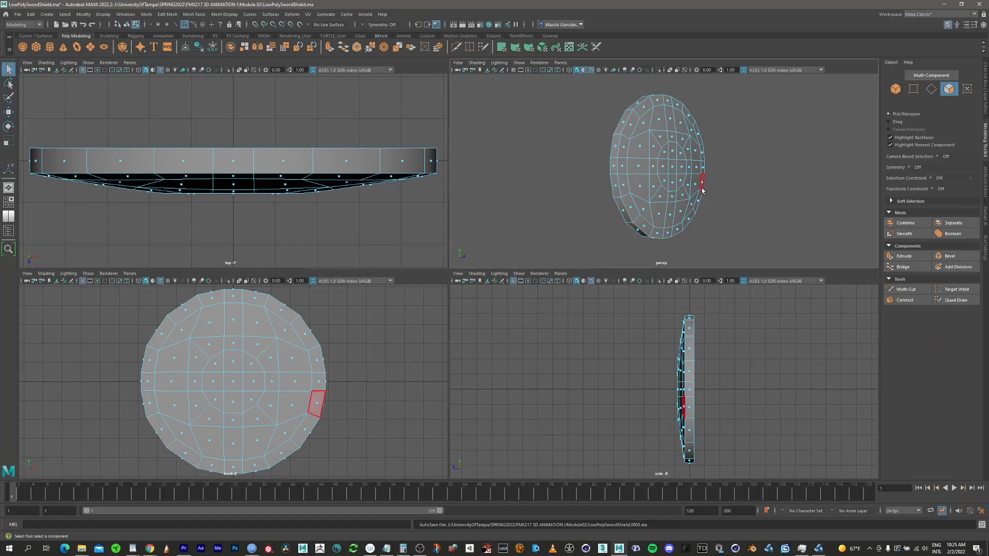
key(q)
key(space)
alt+drag(595, 190, 392, 185)
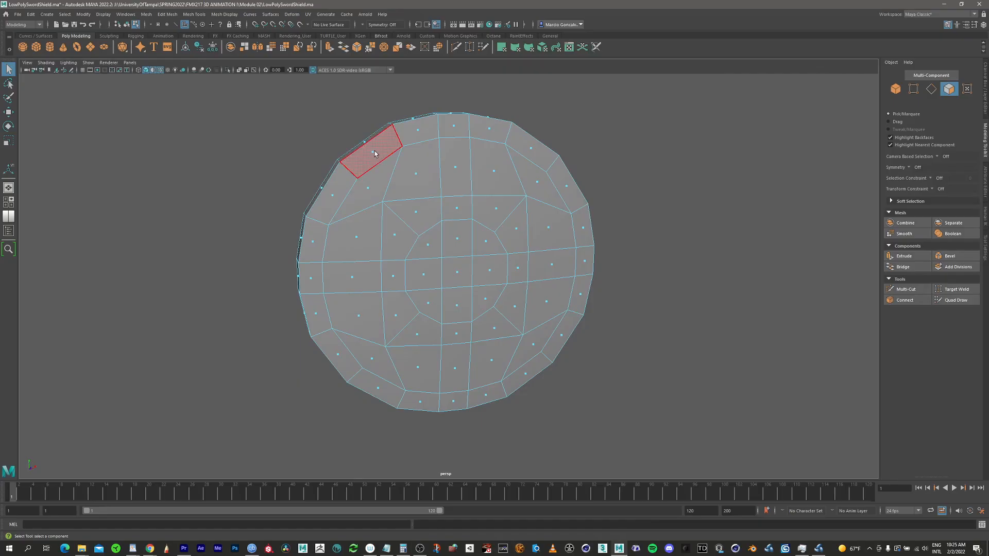
click(375, 154)
shift+click(417, 133)
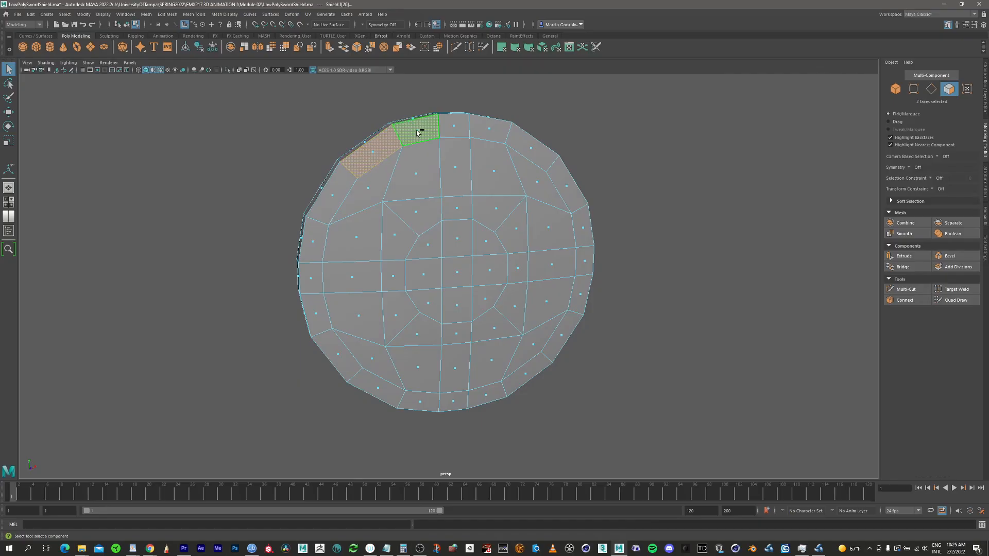
click(453, 126)
shift+double_click(492, 128)
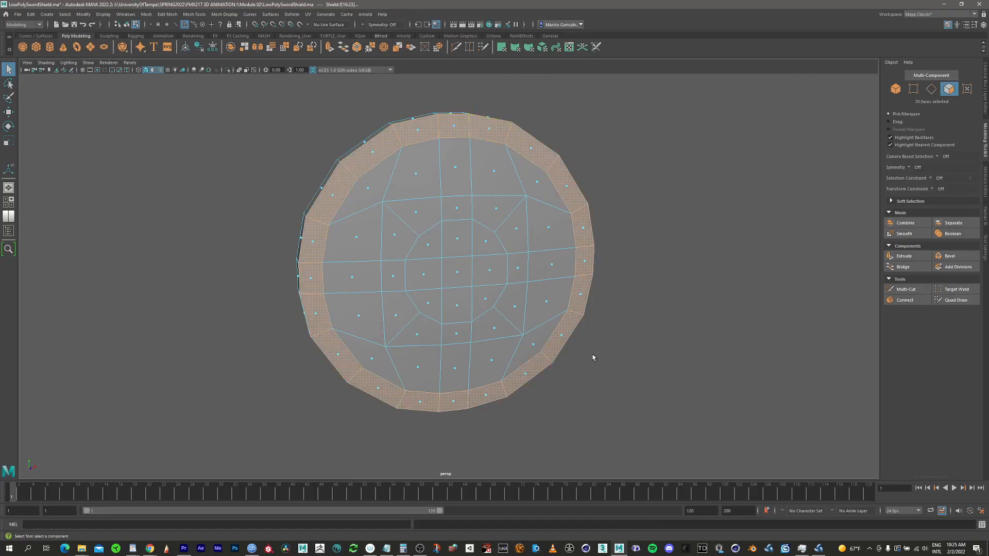
alt+drag(578, 220, 519, 244)
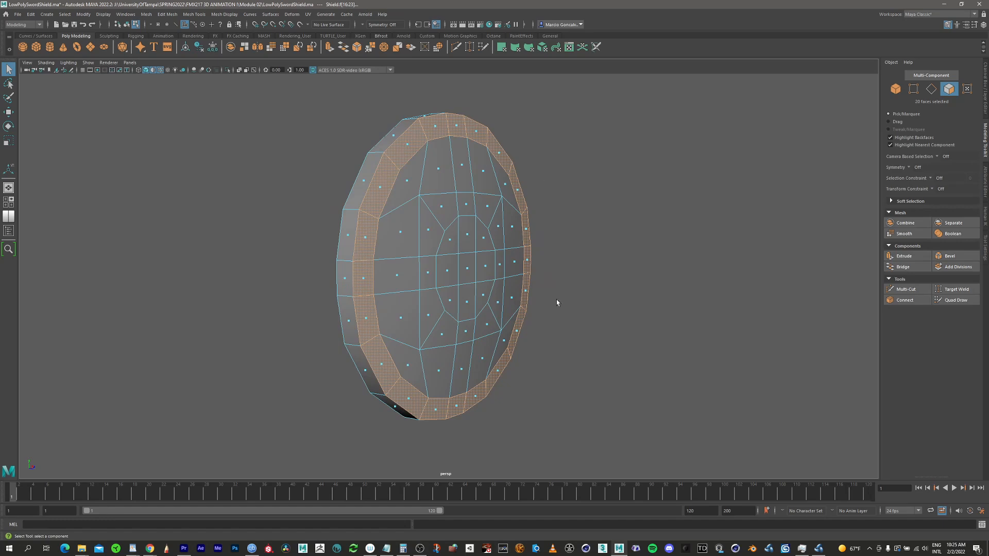
Step: Add the nine faces of the central circular area to the rim face selection
alt+drag(556, 303, 451, 221)
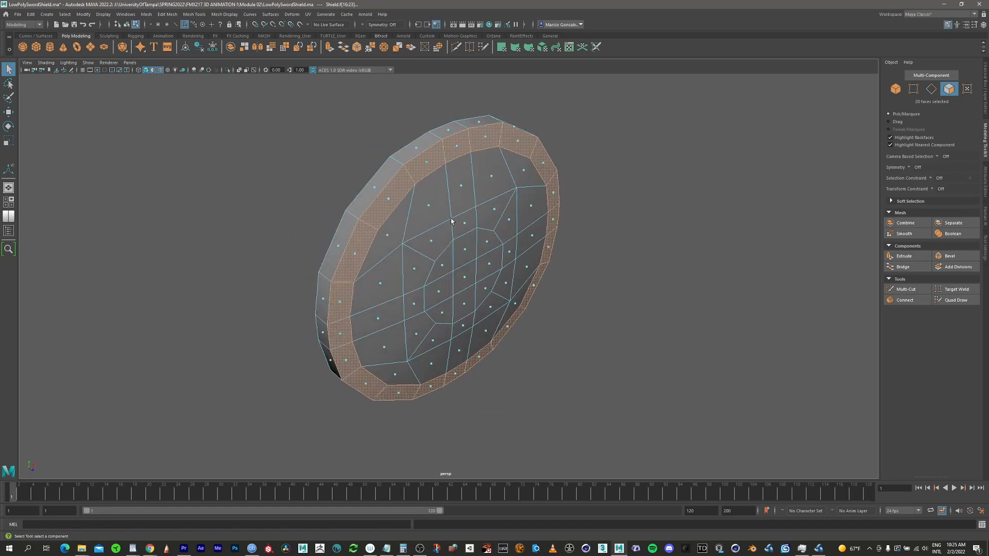
alt+middle_drag(451, 222, 384, 192)
alt+right_drag(387, 210, 503, 170)
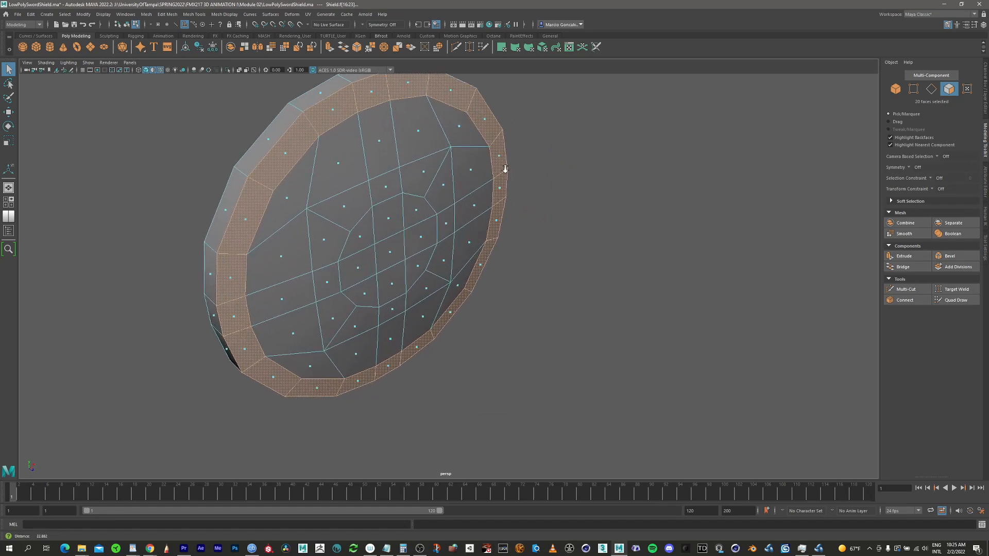
shift+click(389, 218)
shift+click(356, 235)
shift+click(356, 265)
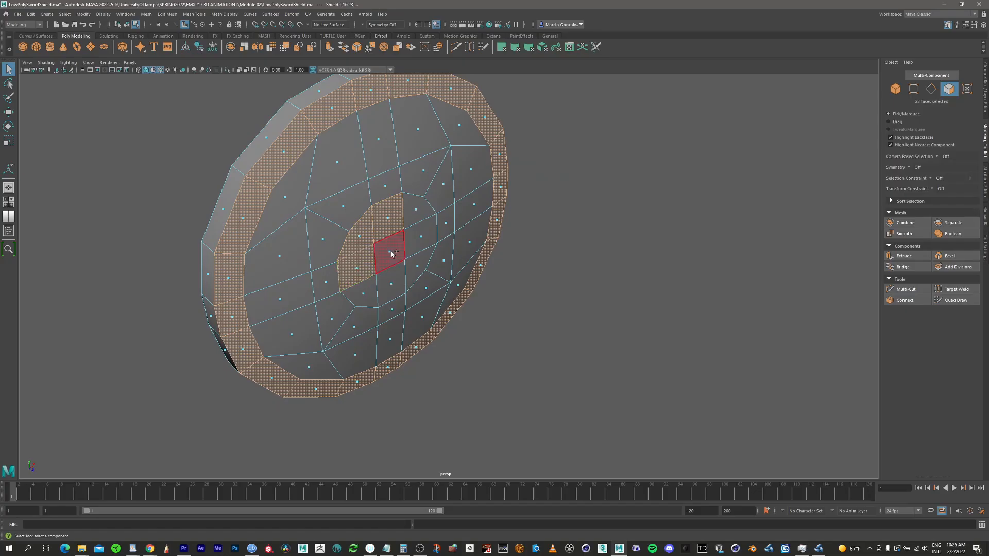
shift+click(388, 252)
shift+click(415, 212)
shift+click(422, 237)
shift+click(417, 267)
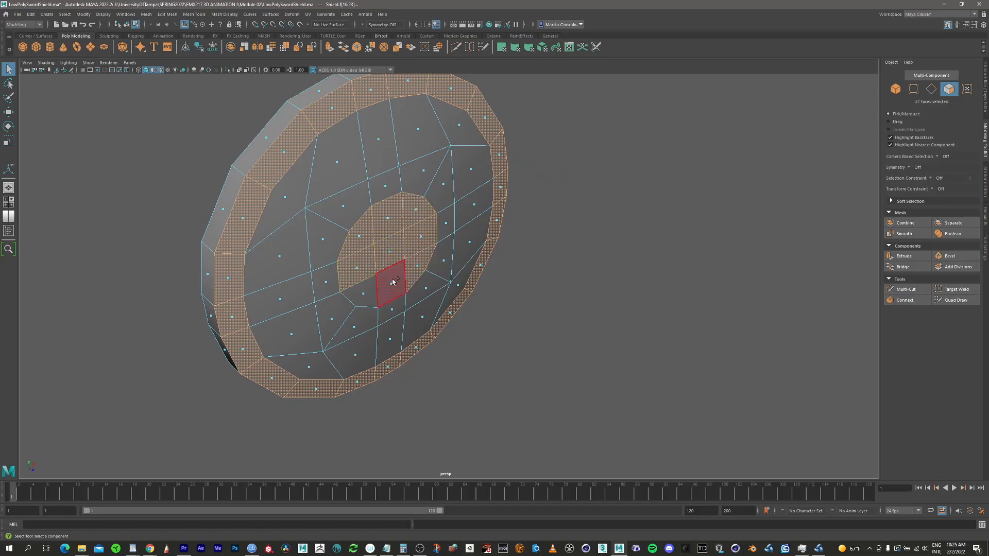
shift+click(391, 285)
shift+click(359, 288)
alt+drag(359, 289, 350, 225)
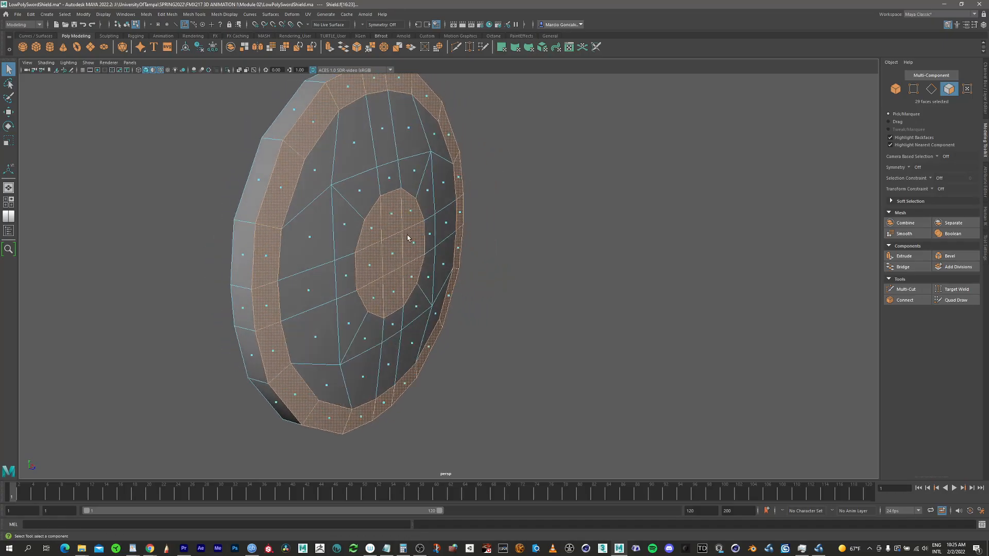
alt+drag(389, 283, 369, 190)
Step: Add the eight faces of the vertical and horizontal cross arms between rim and centre to the selection
shift+click(386, 154)
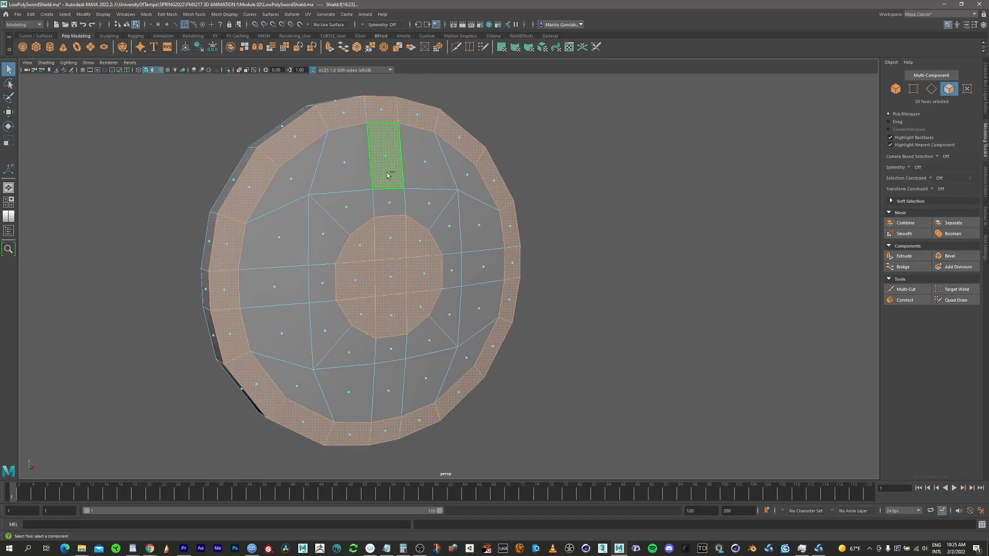
shift+click(390, 203)
shift+click(289, 293)
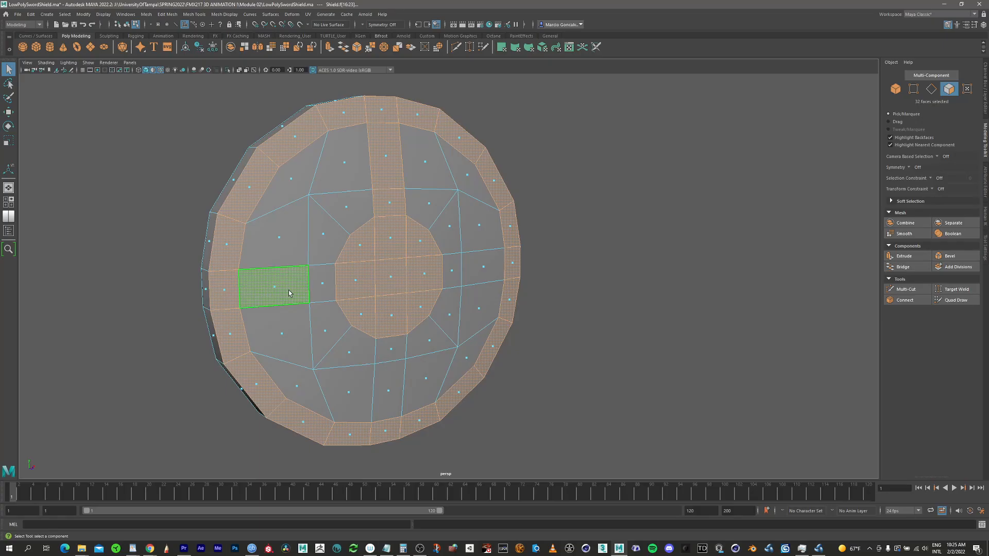
shift+click(322, 284)
shift+click(451, 271)
shift+click(482, 267)
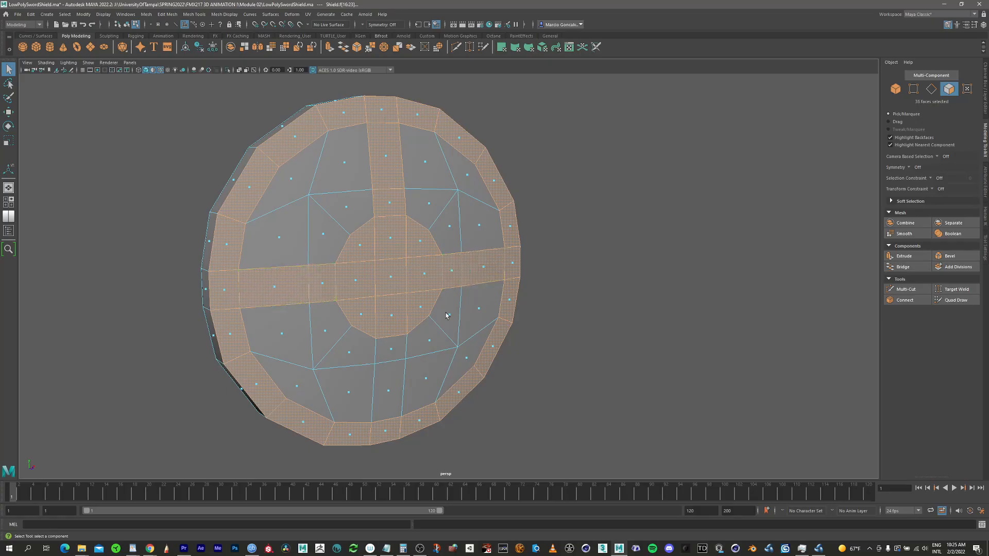
shift+click(390, 348)
shift+click(389, 387)
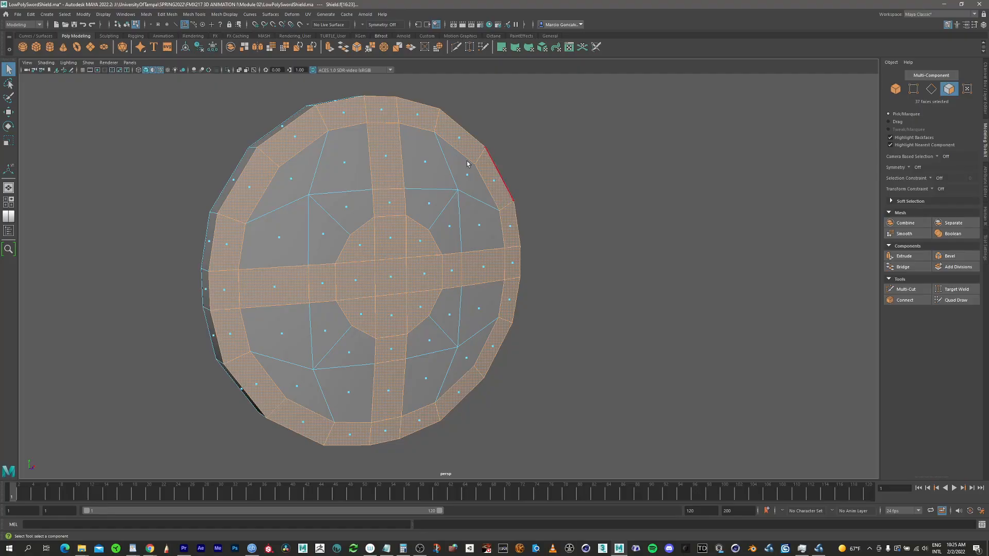
alt+drag(382, 146, 467, 110)
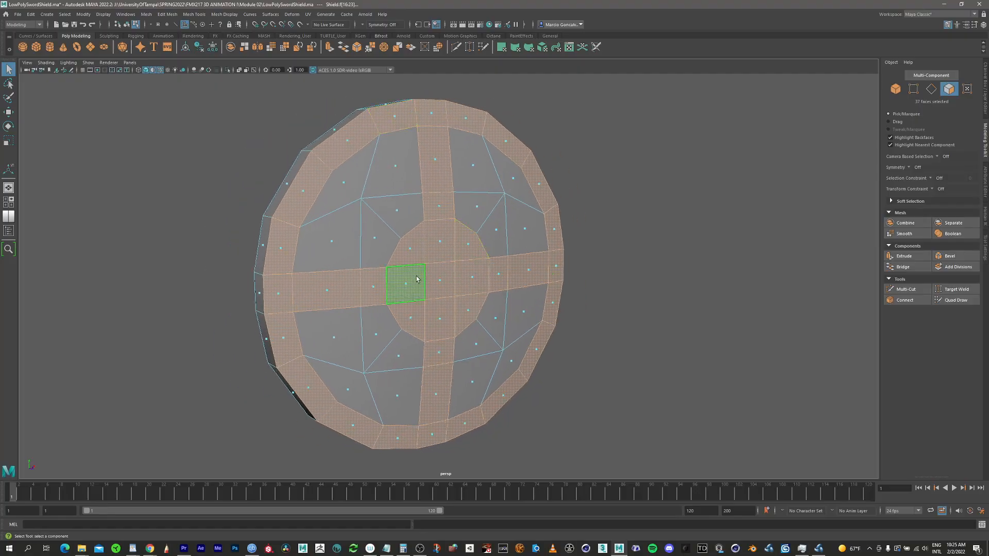
Step: Extrude the selected rim, cross and centre faces outward about 0.8 along Z
alt+drag(417, 272, 439, 234)
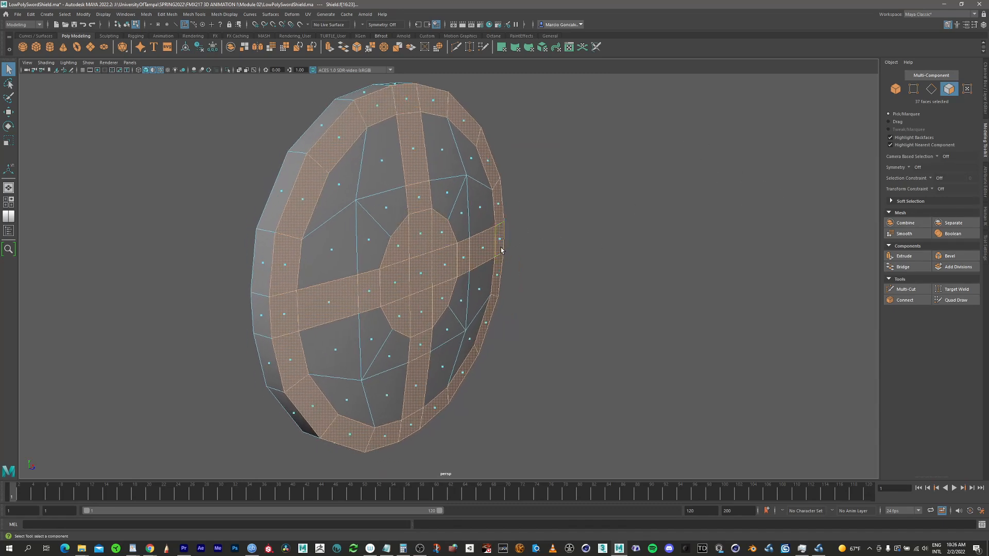
key(w)
alt+drag(434, 276, 453, 283)
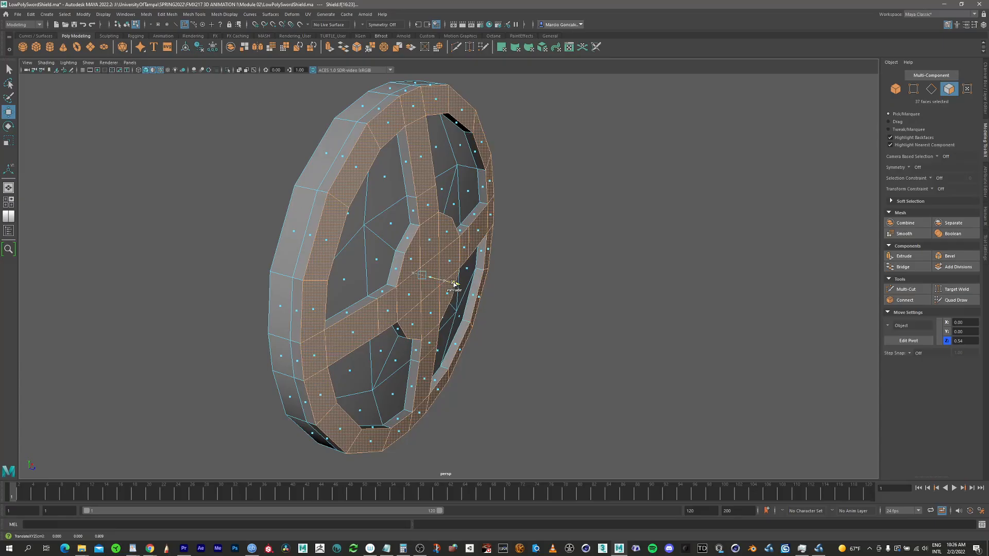
drag(453, 284, 454, 283)
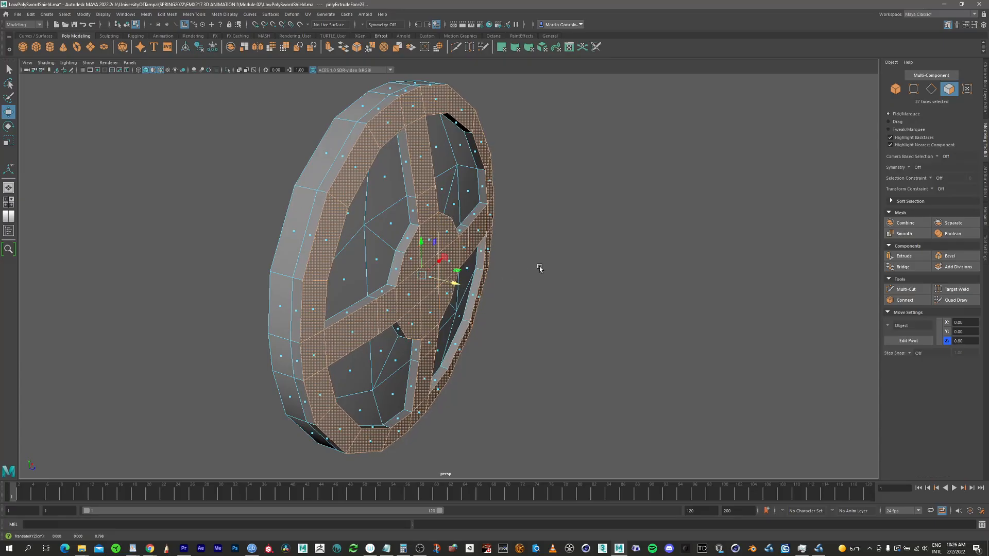
alt+drag(502, 260, 489, 227)
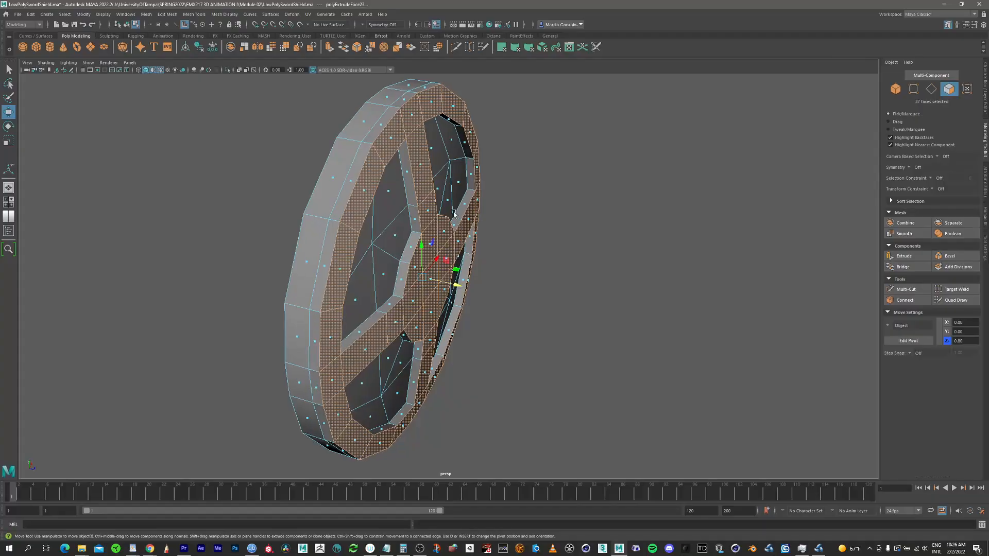
Step: Set the face extrusion's Offset to 0.05 to taper the raised rim, cross and centre
alt+middle_drag(446, 215, 472, 199)
alt+right_drag(472, 199, 526, 178)
alt+middle_drag(527, 177, 510, 213)
alt+drag(495, 223, 488, 230)
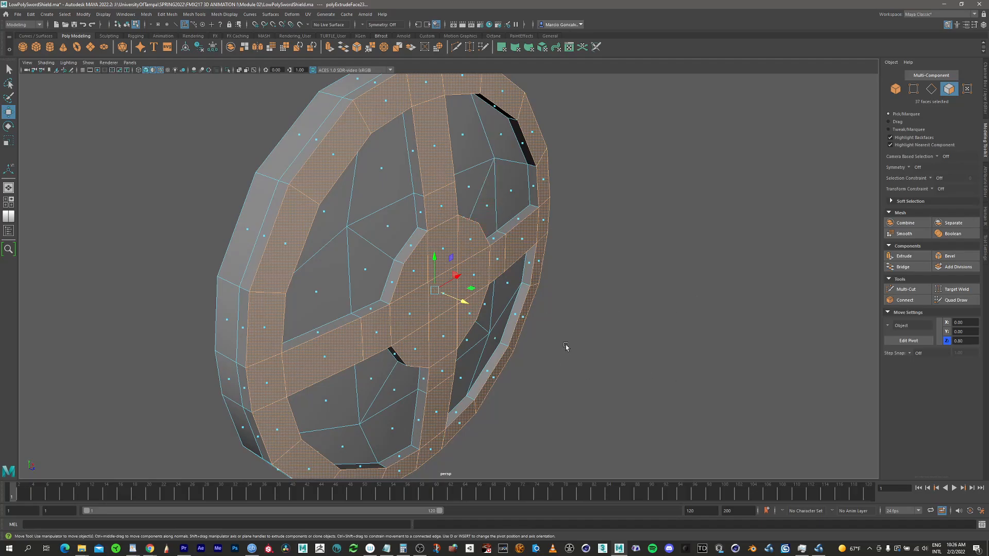
key(t)
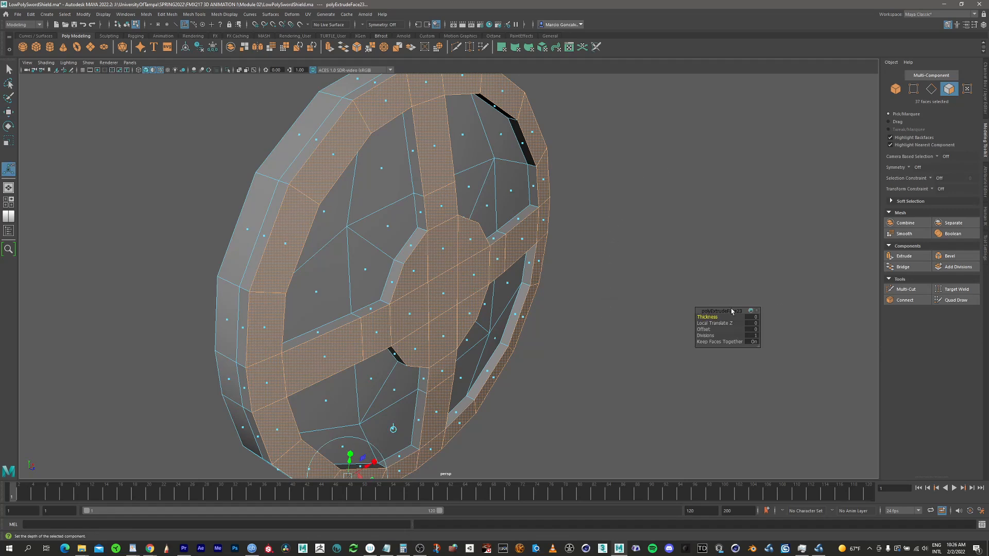
drag(732, 311, 713, 308)
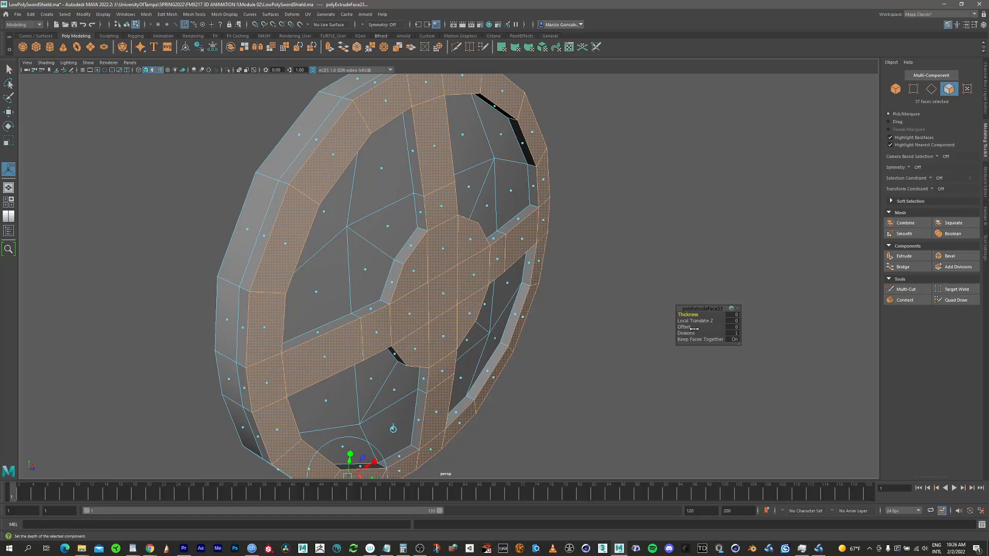
drag(688, 327, 689, 327)
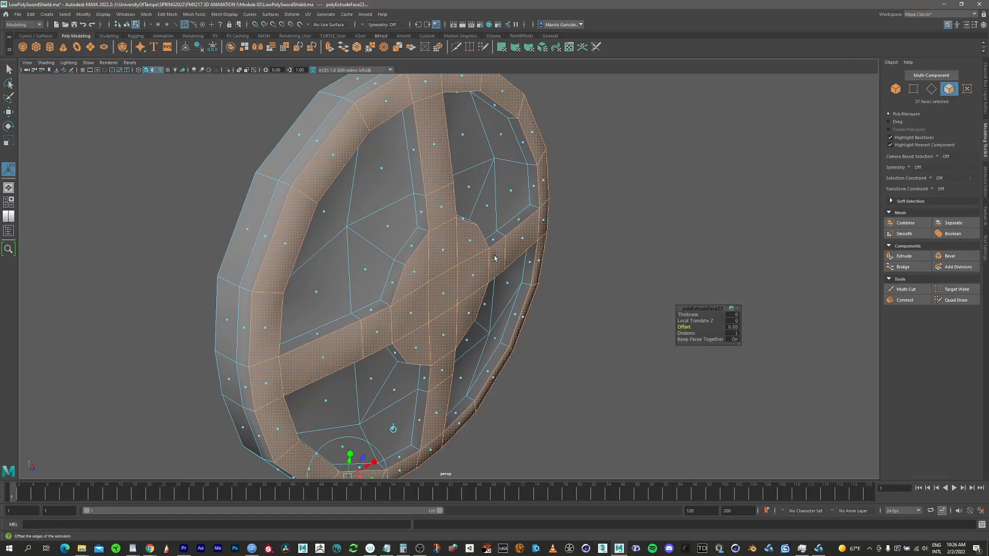
Step: Remove the eight cross-arm faces from the selection, keeping only the rim ring and central circle selected
alt+drag(470, 271, 400, 175)
ctrl+click(440, 204)
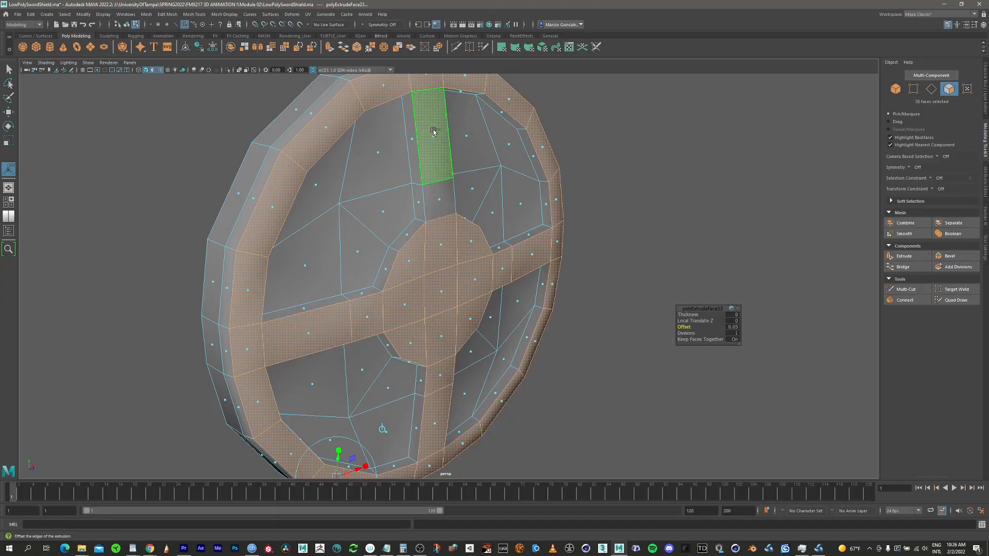
ctrl+click(432, 133)
ctrl+click(365, 316)
ctrl+click(309, 330)
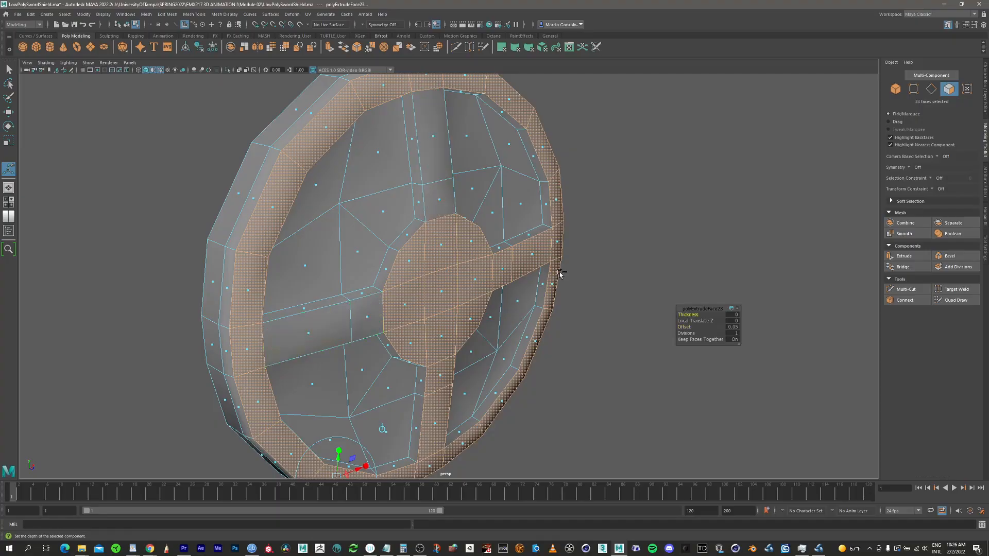
ctrl+click(502, 272)
ctrl+click(530, 255)
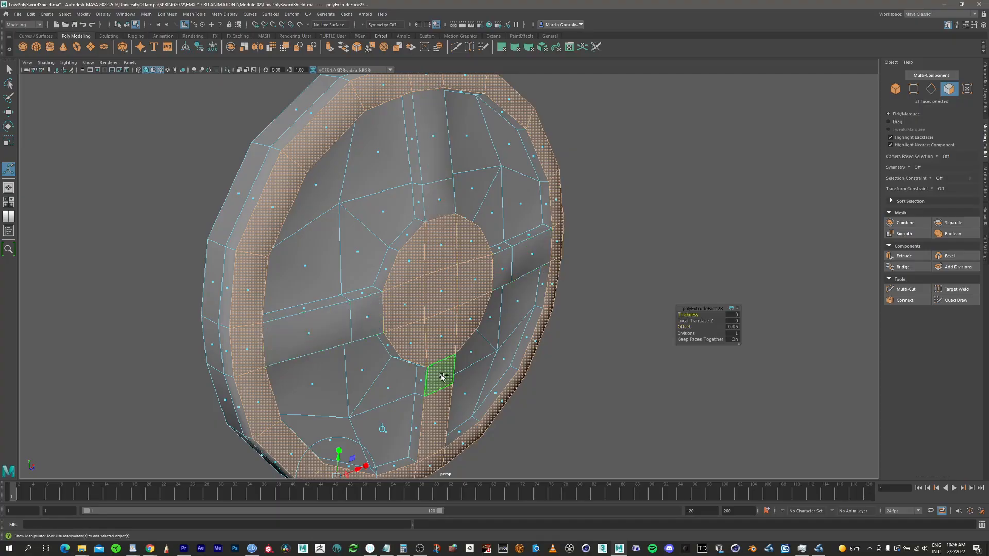
ctrl+click(439, 377)
ctrl+click(435, 423)
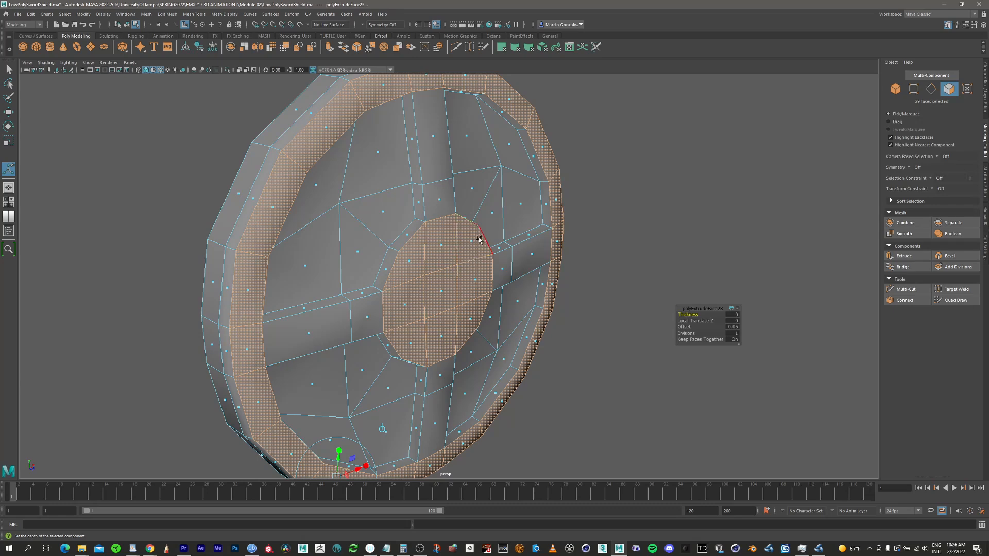
Step: Extrude the selected rim ring and central circle with Thickness 0.3 and Offset 0.1
alt+right_drag(479, 240, 438, 235)
scroll(474, 235, down, 2)
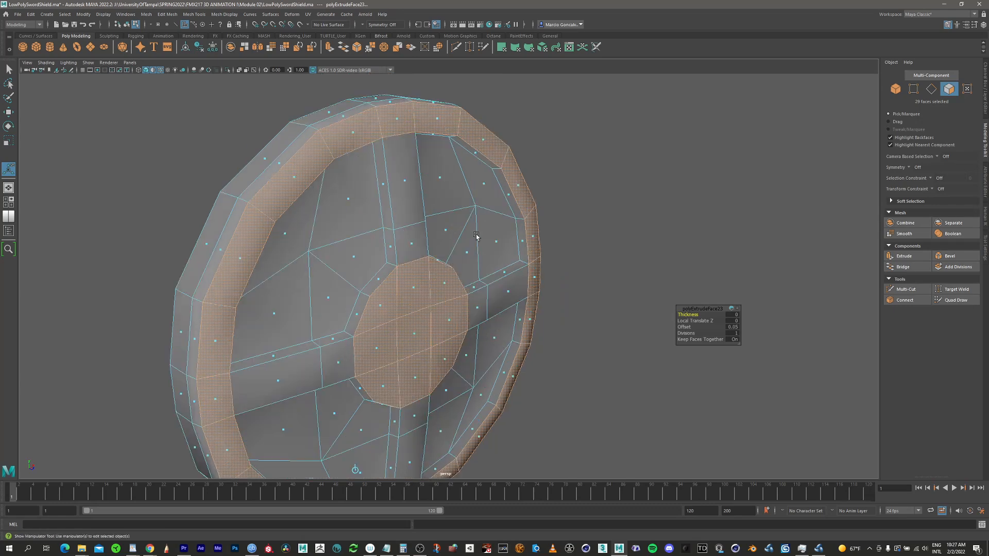
alt+drag(459, 285, 546, 206)
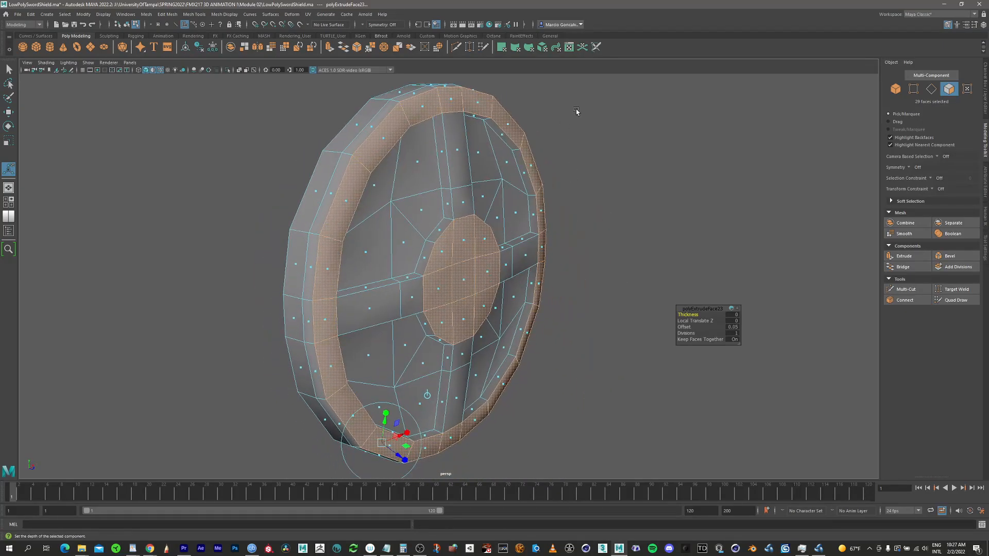
click(905, 257)
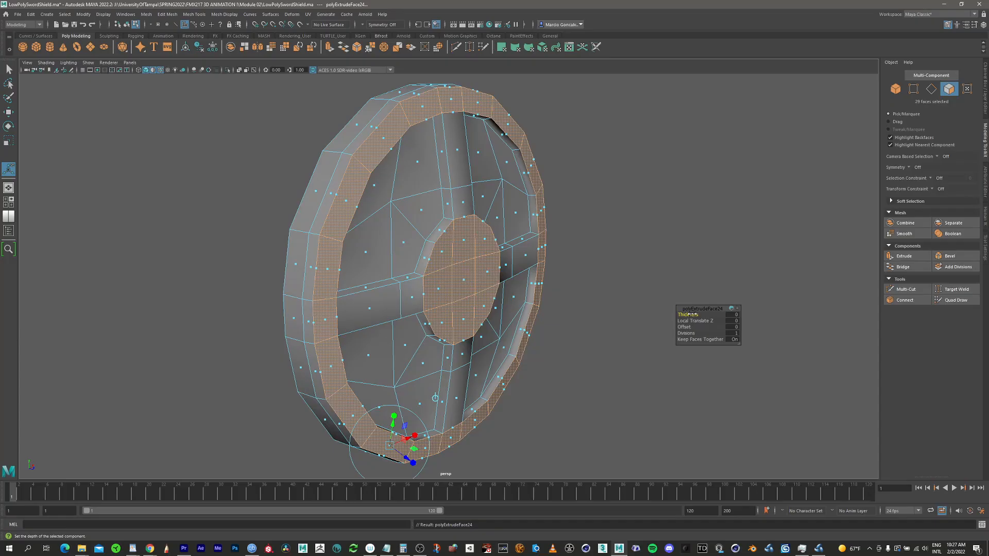
drag(690, 314, 693, 314)
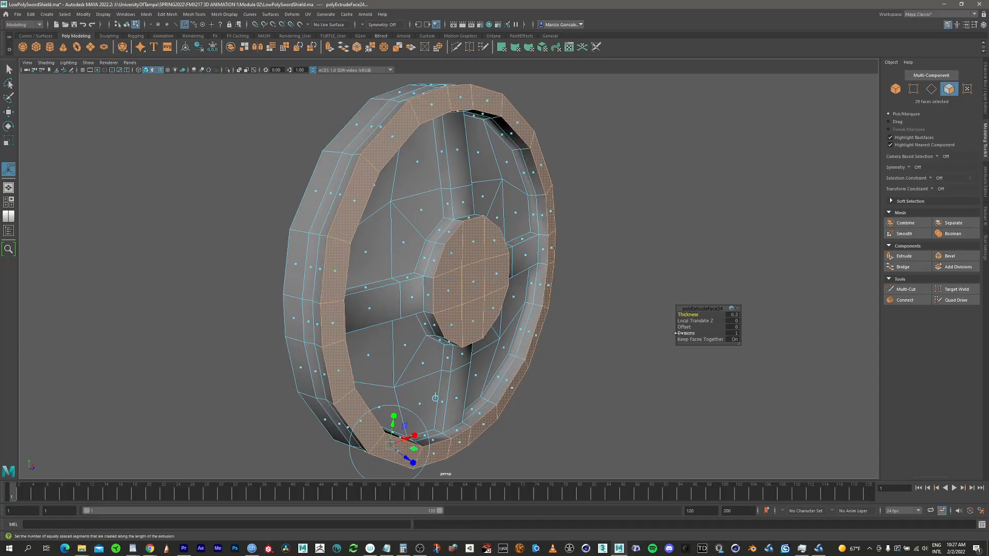
drag(680, 327, 687, 326)
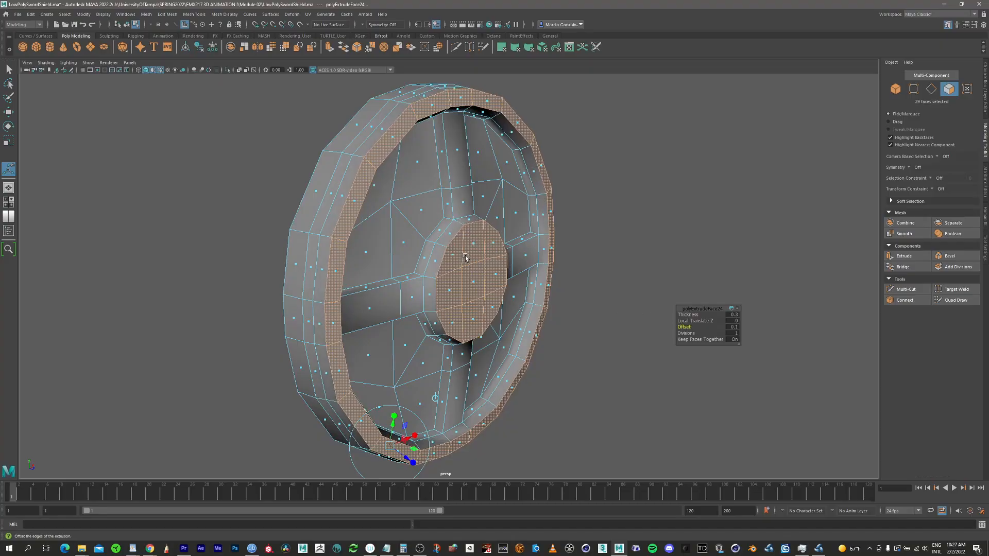
Step: Remove the rim ring faces from the selection, keeping only the nine faces of the central circle
alt+drag(465, 257, 481, 174)
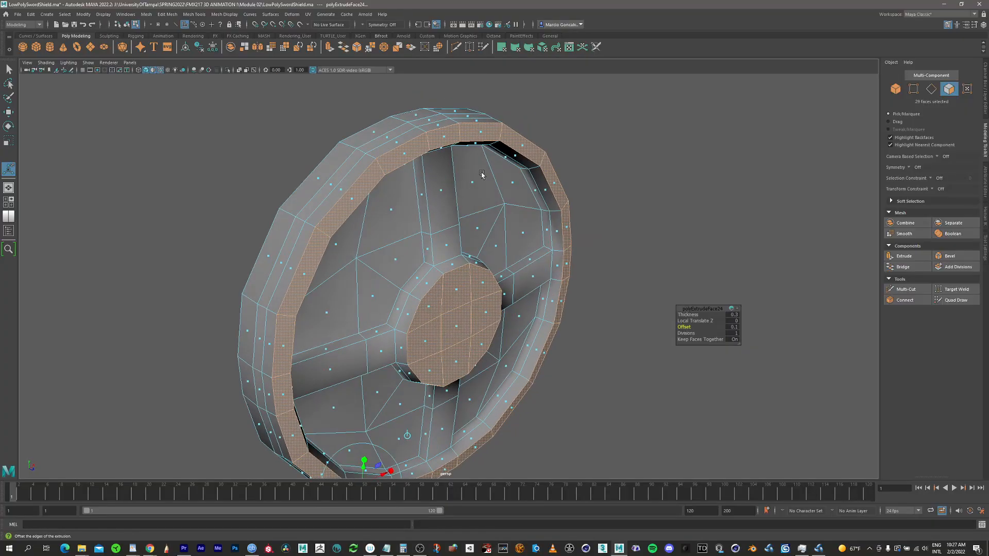
ctrl+click(483, 134)
ctrl+double_click(521, 145)
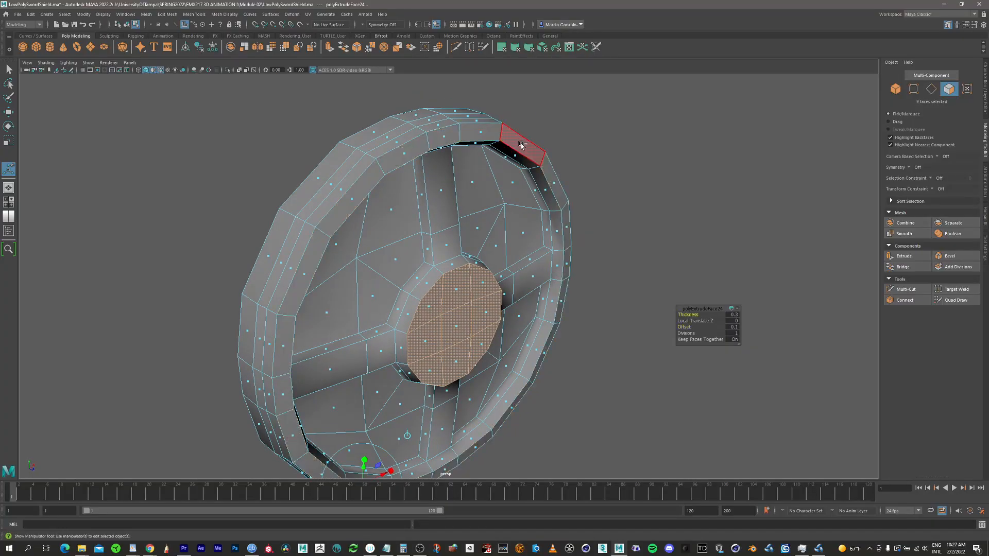
Step: Extrude the central circle's faces with an Offset of 0.32 to inset a smaller circle
alt+drag(462, 315, 441, 213)
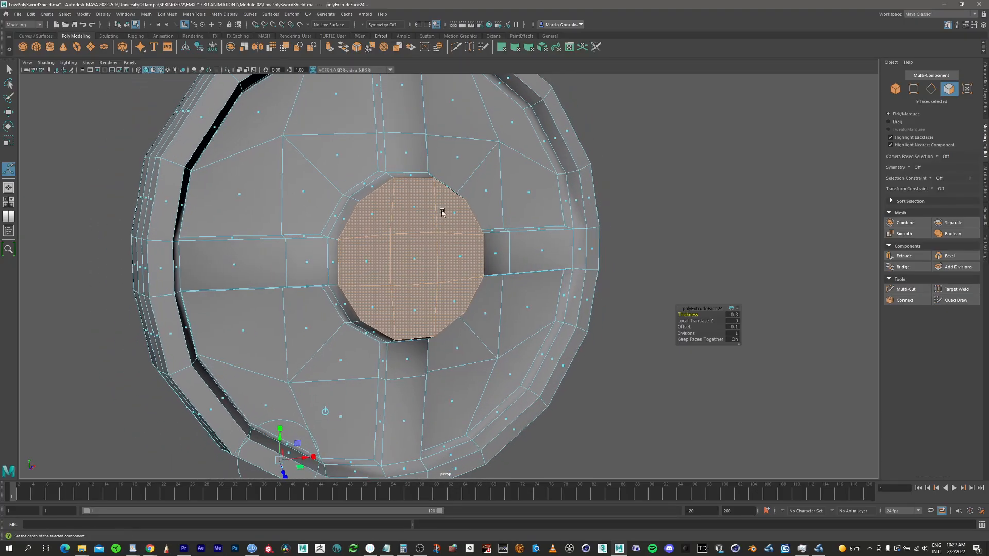
alt+drag(413, 278, 484, 226)
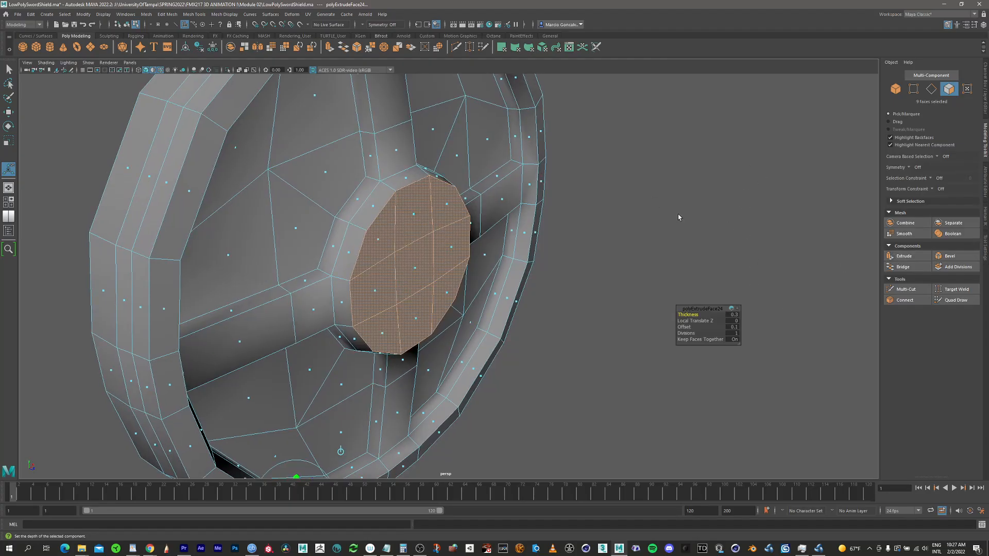
shift+right_drag(679, 215, 677, 236)
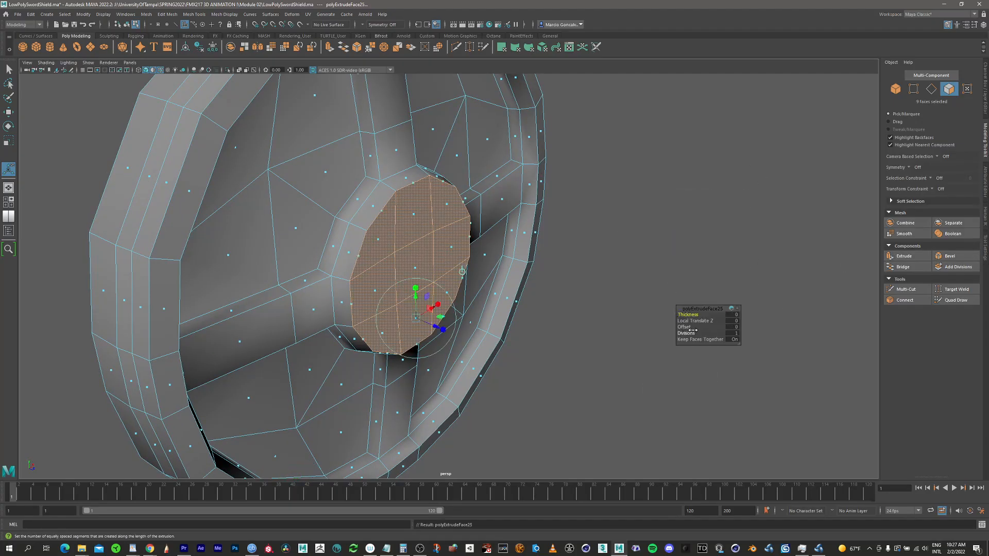
drag(683, 327, 700, 328)
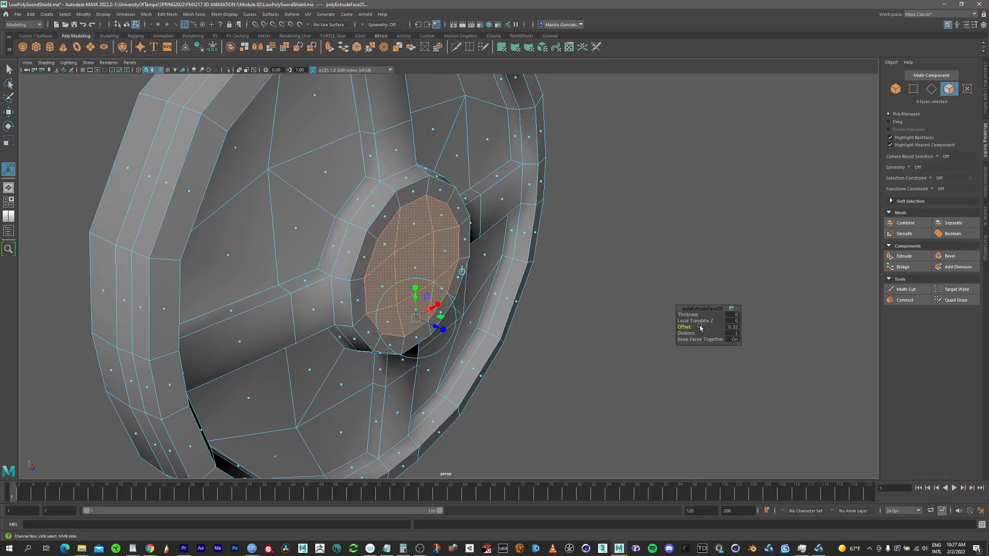
Step: Extrude the inset circle inward with a Thickness of -0.4 to recess the shield's centre
alt+drag(465, 255, 614, 230)
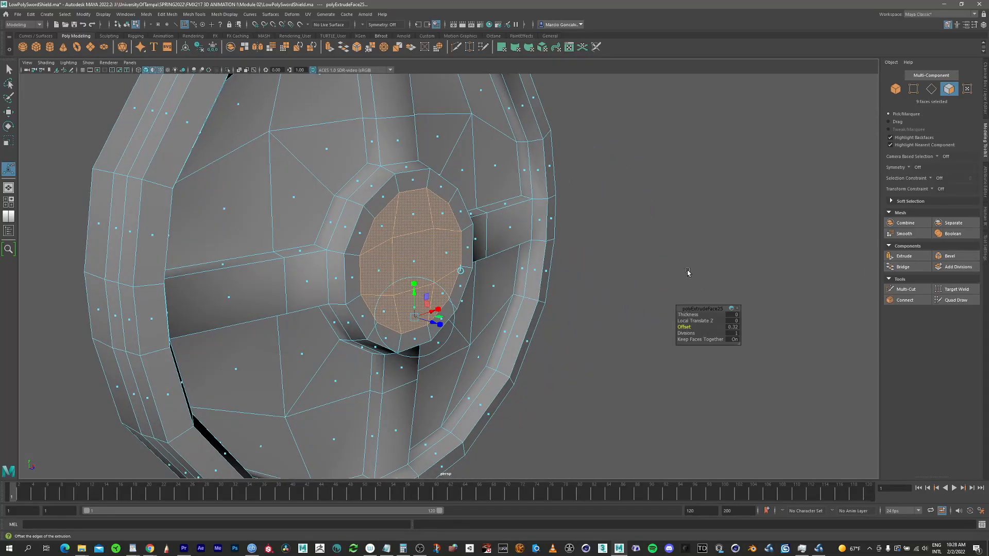
click(905, 257)
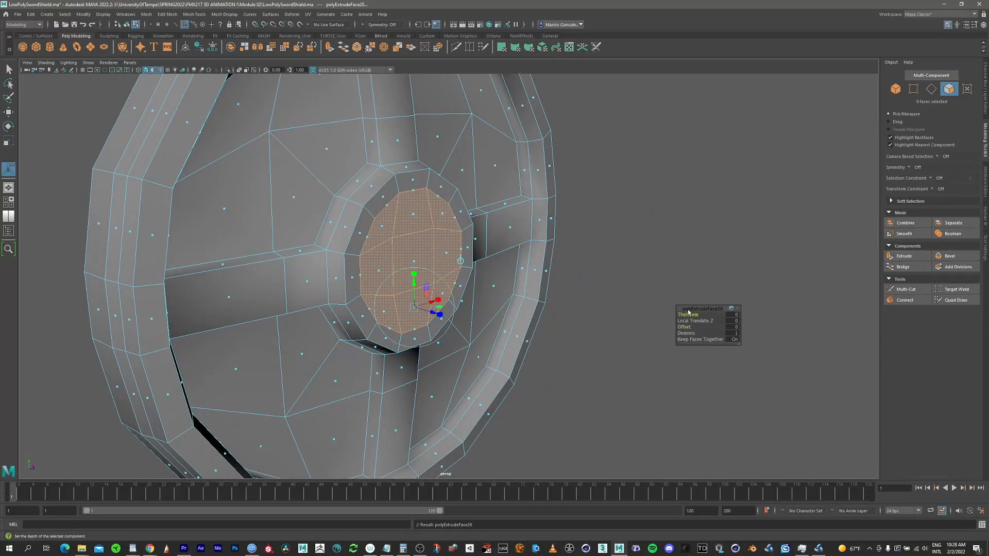
drag(690, 315, 689, 314)
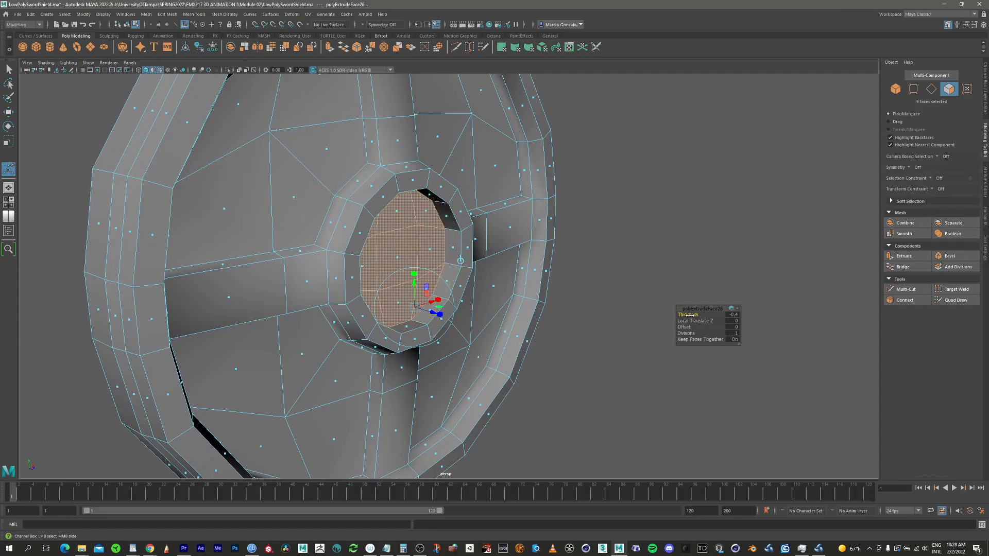
alt+drag(507, 247, 547, 258)
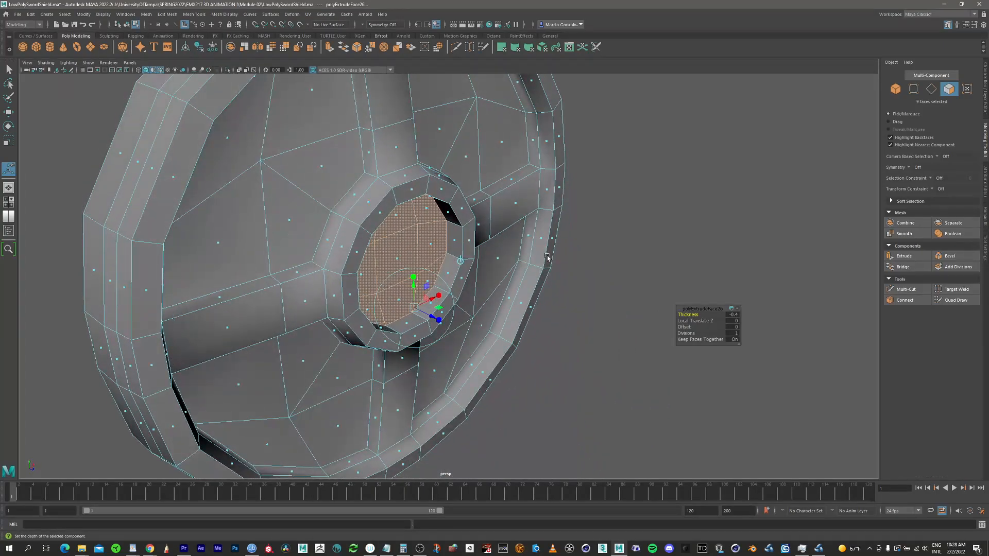
Step: Extrude the recessed centre faces back outward with Thickness 0.4 and Offset about 0.19, leaving a groove around them
click(887, 252)
right_drag(711, 205, 708, 235)
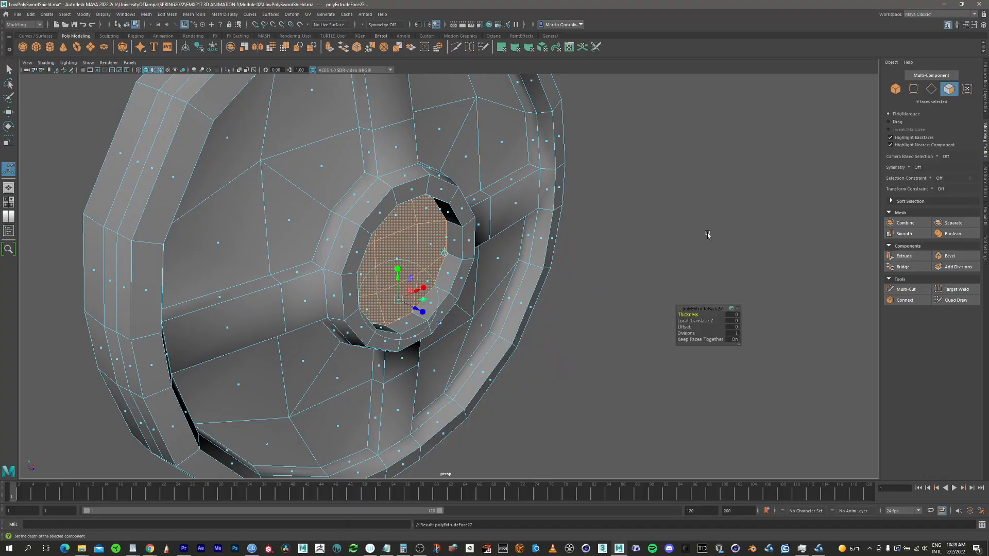
drag(693, 315, 642, 316)
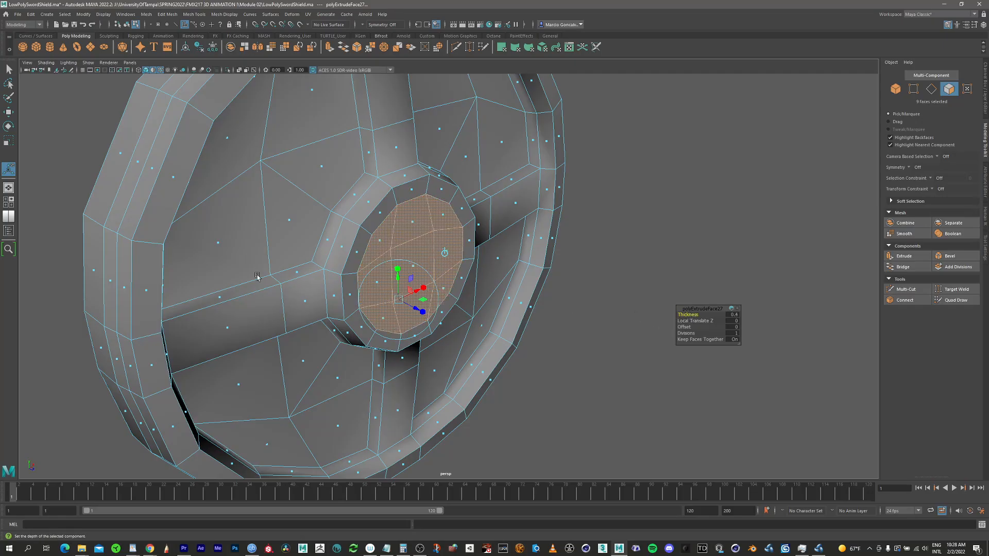
mouse_move(456, 290)
alt+mouse_down()
mouse_move(459, 226)
mouse_move(434, 239)
mouse_move(443, 278)
alt+mouse_up()
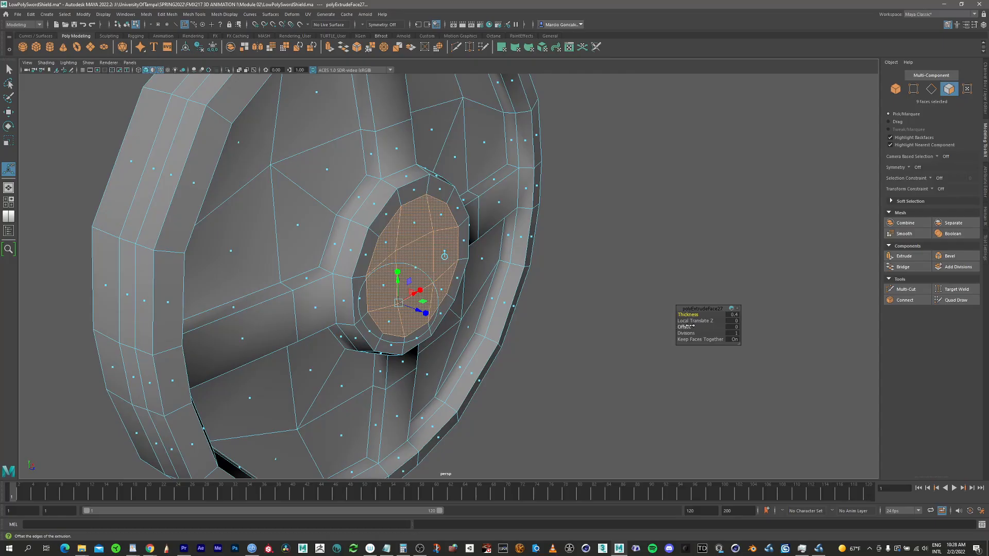
drag(688, 327, 689, 328)
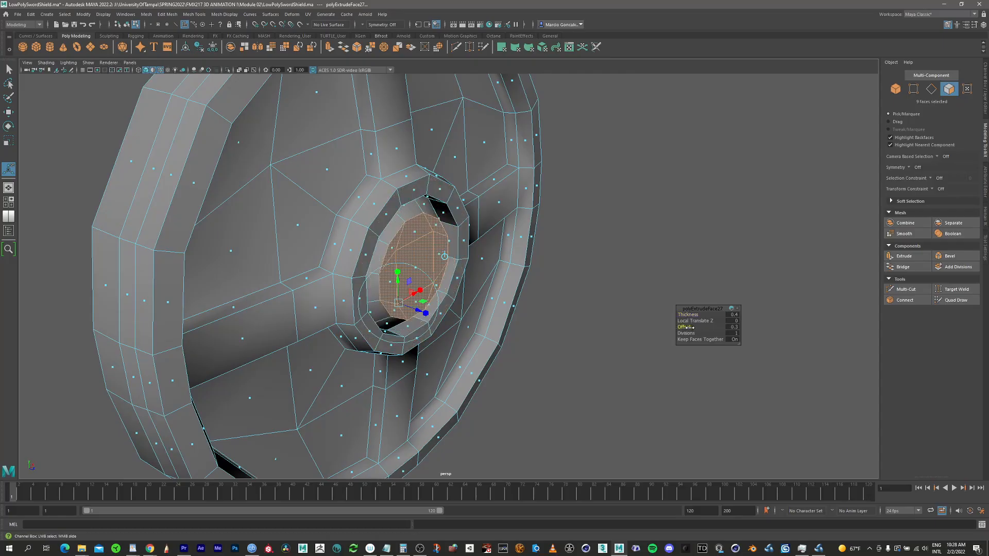
alt+drag(520, 248, 428, 219)
alt+drag(397, 260, 485, 257)
alt+drag(573, 171, 601, 165)
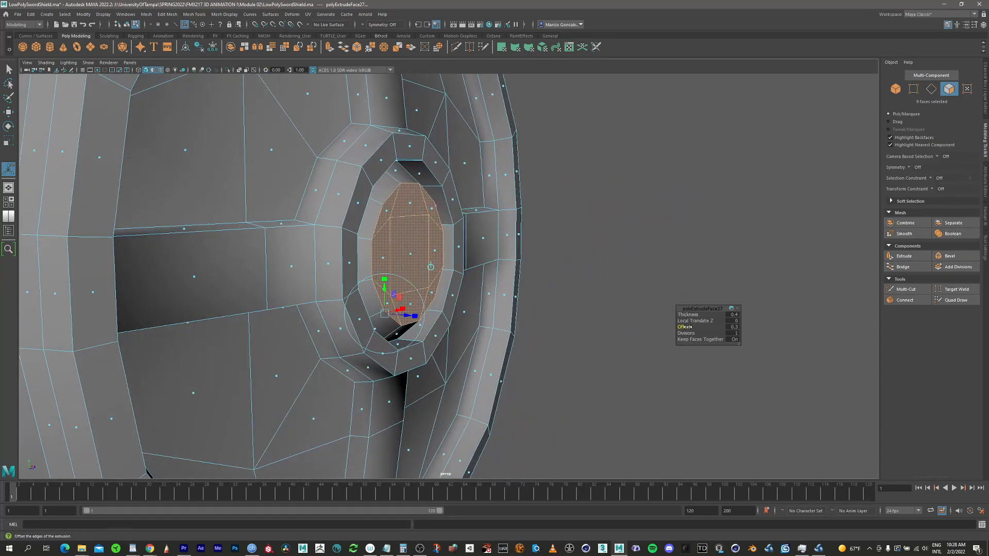
drag(684, 327, 682, 328)
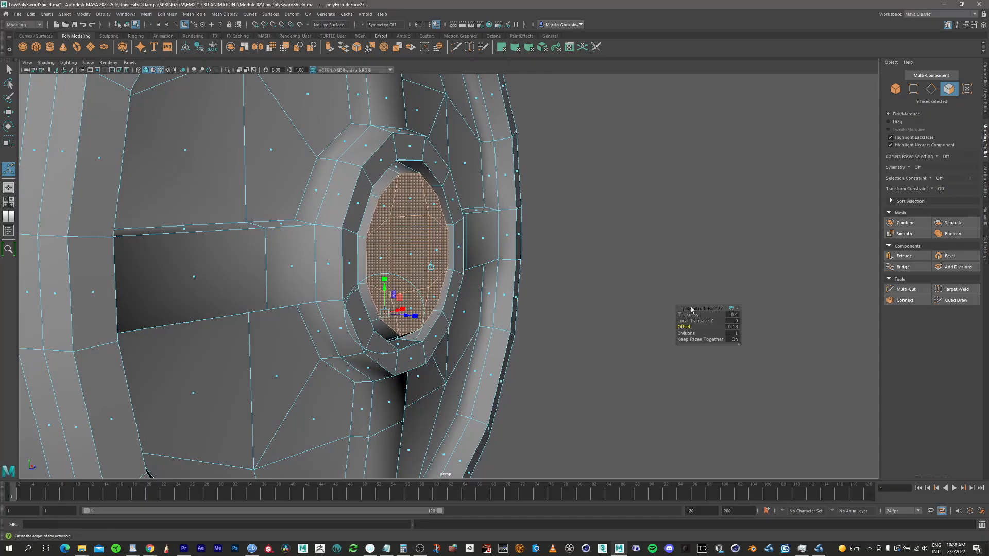
Step: Extrude the centre faces again with Thickness 0.22 and Offset 0.18 to round the boss into a dome
click(904, 256)
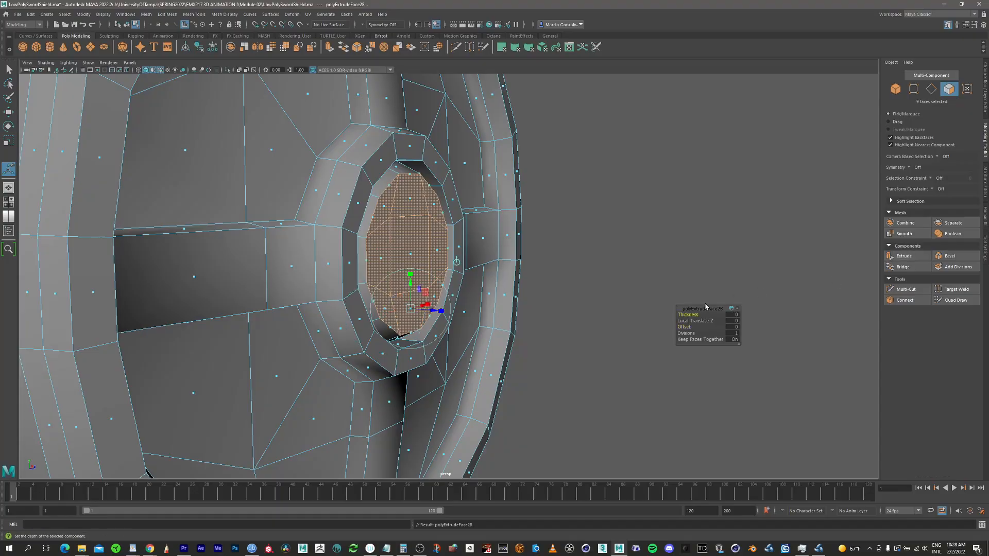
mouse_move(688, 314)
mouse_down()
mouse_move(685, 328)
mouse_move(695, 326)
mouse_move(691, 316)
mouse_up()
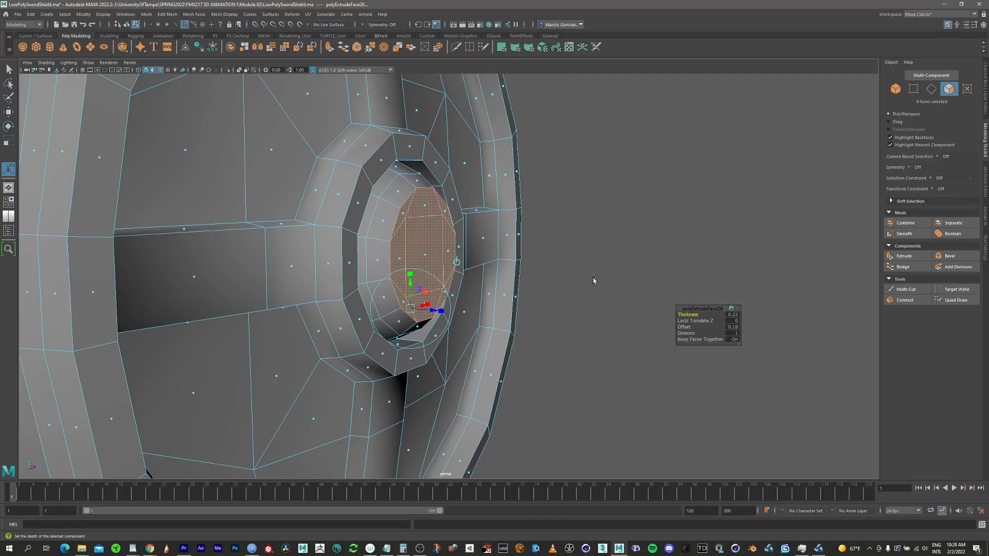
Step: Select the single middle face of the central dome and scale it to about 0.83 in X and Y
alt+drag(437, 241, 428, 251)
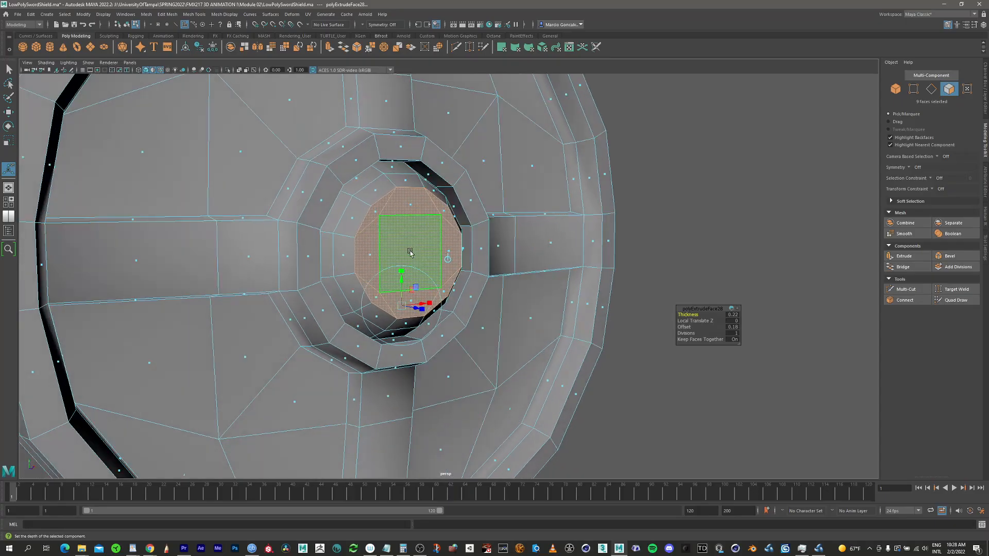
click(428, 251)
key(r)
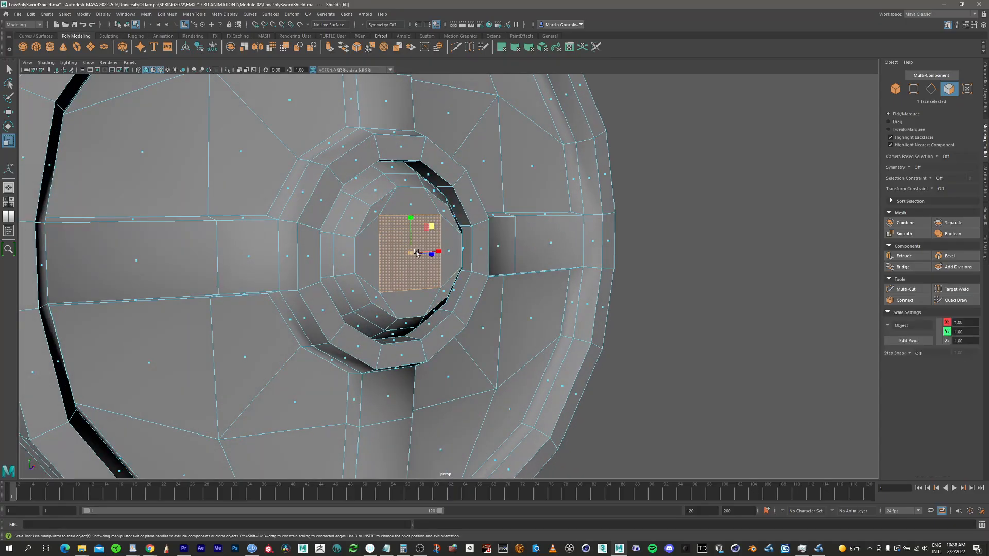
alt+drag(449, 250, 433, 227)
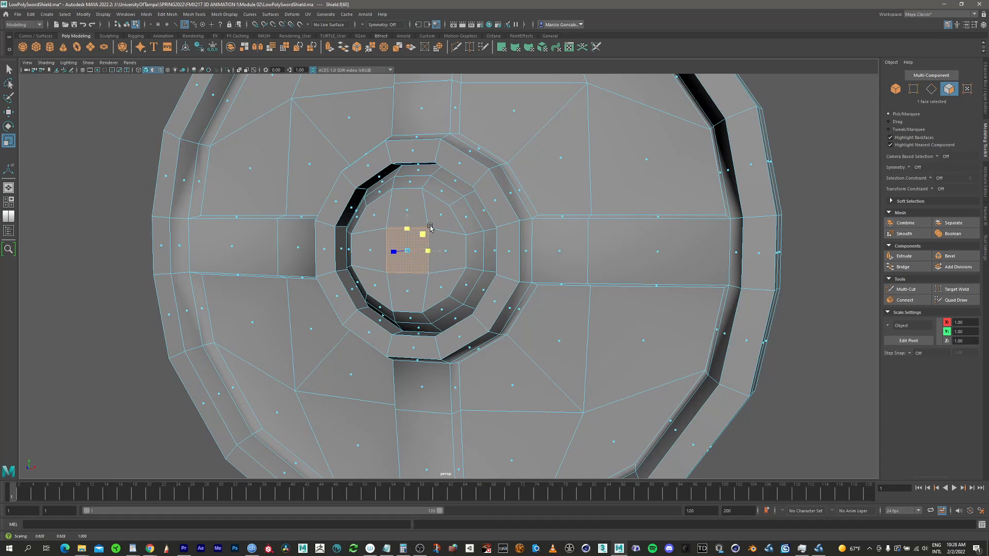
alt+drag(431, 226, 544, 204)
key(w)
scroll(453, 242, down, 4)
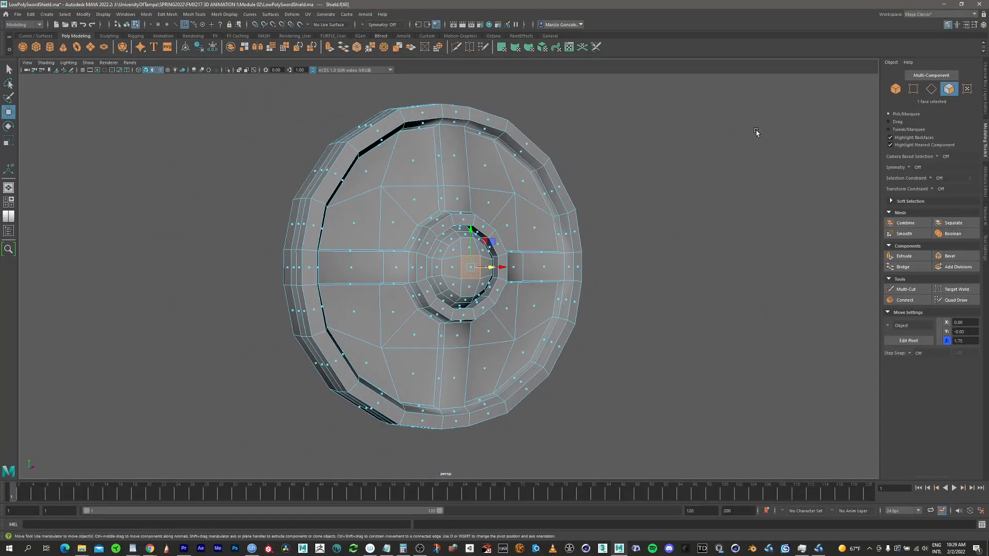
Step: Return to object mode and inspect the whole shield from its front, back and side
right_drag(527, 223, 555, 208)
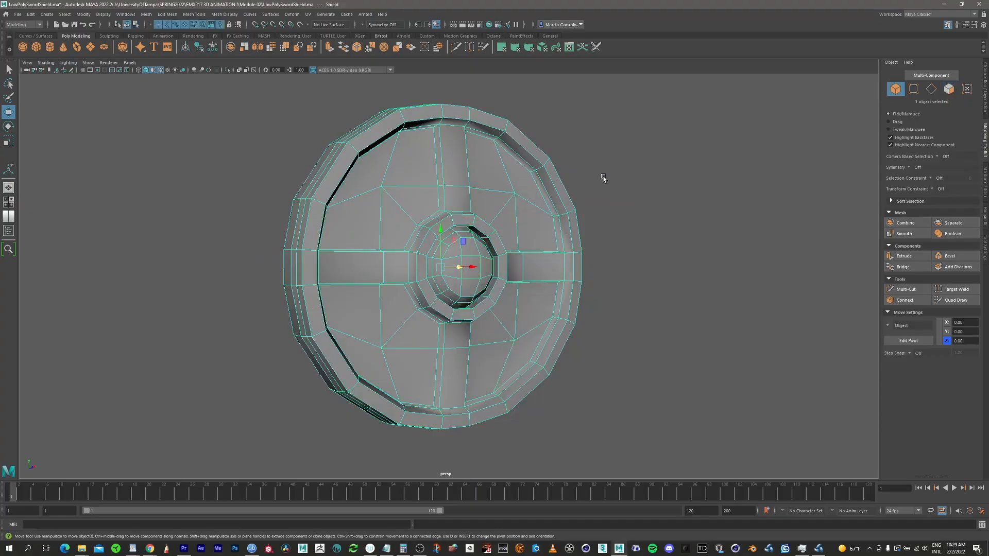
alt+drag(573, 258, 425, 247)
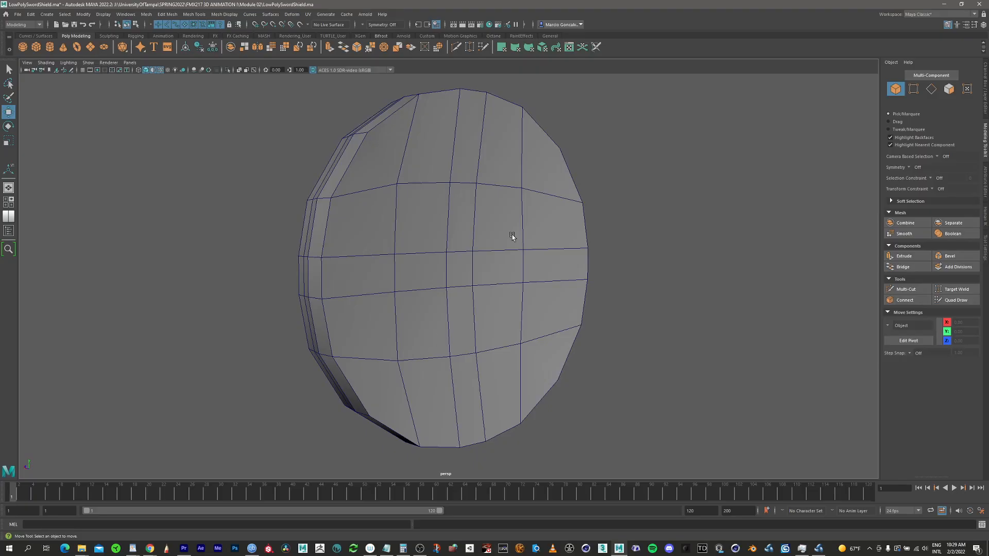
alt+drag(506, 316, 524, 246)
click(524, 246)
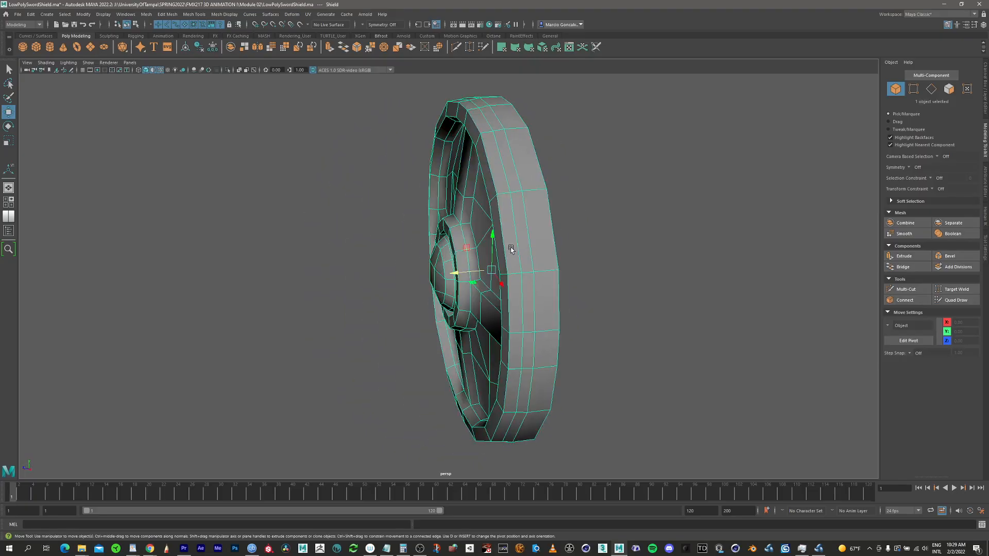
click(931, 88)
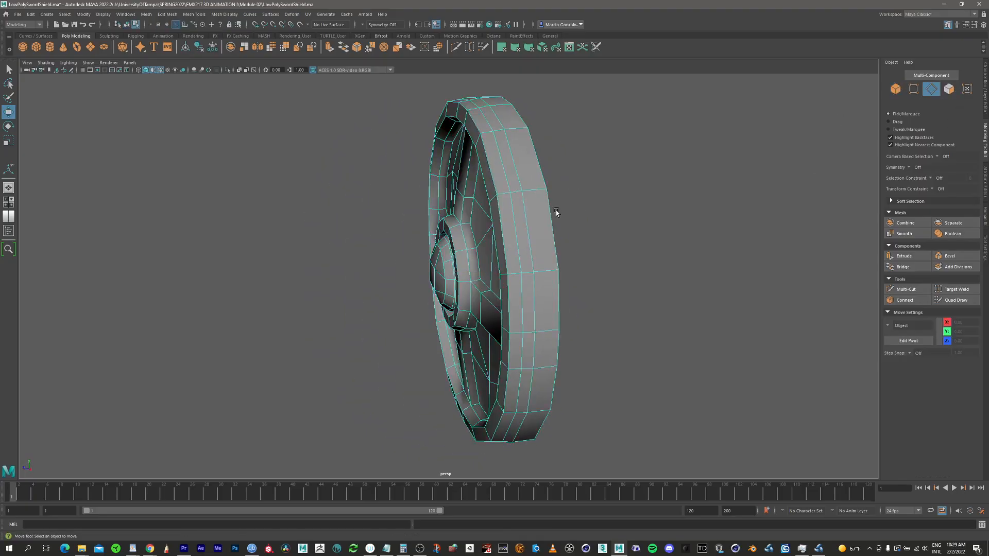
double_click(551, 223)
alt+drag(570, 248, 542, 215)
alt+drag(507, 240, 561, 203)
Step: Select the upper corner face on the shield's flat back and set the selection symmetry to Object X to include its mirrored face
click(949, 88)
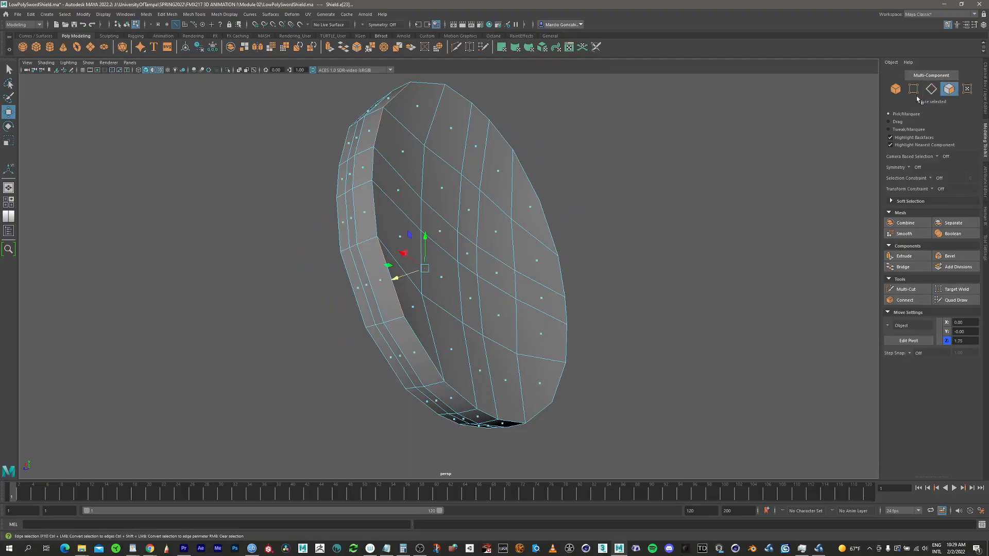
alt+drag(465, 153, 373, 135)
click(370, 135)
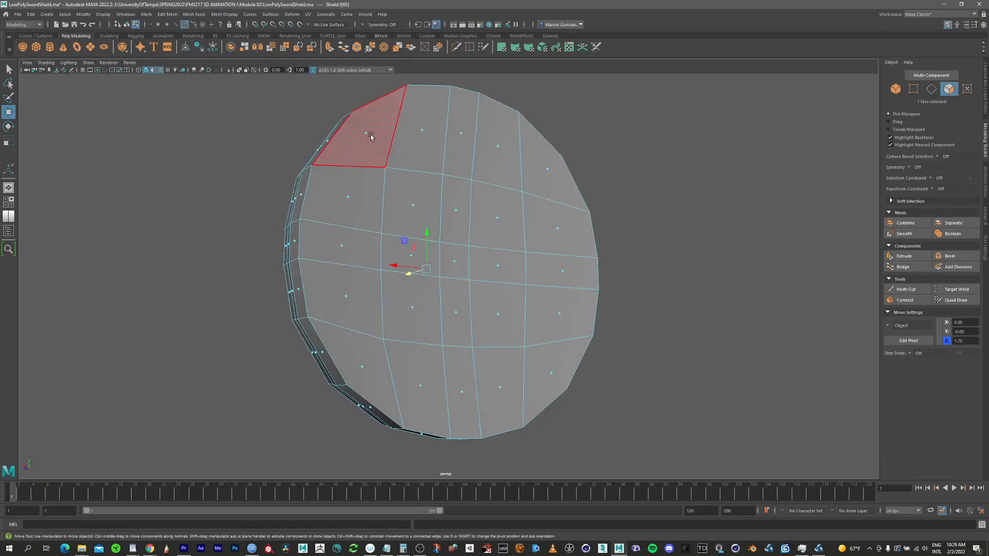
click(370, 135)
click(909, 168)
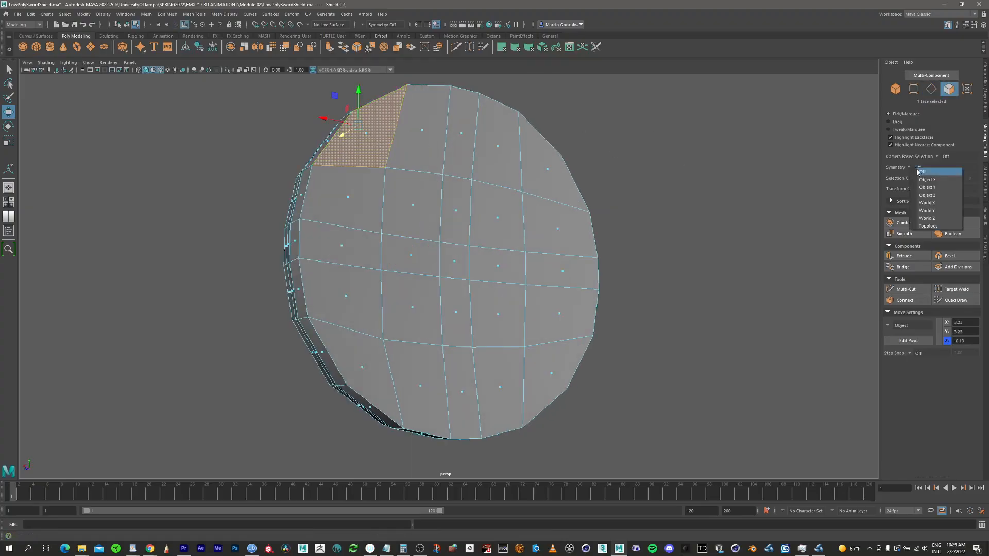
click(926, 178)
mouse_move(486, 163)
alt+mouse_down()
mouse_move(453, 165)
mouse_move(470, 196)
mouse_move(450, 202)
mouse_move(500, 149)
alt+mouse_up()
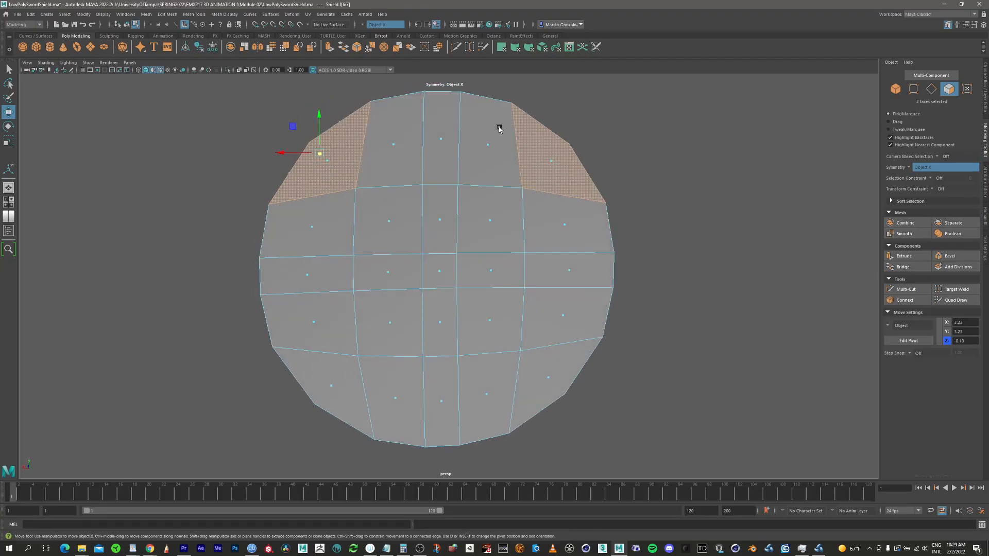
Step: Select all 25 faces of the shield's flat back, using the Object X symmetry to pick both sides
mouse_move(486, 161)
alt+mouse_down()
mouse_move(625, 161)
mouse_move(624, 171)
mouse_move(470, 156)
alt+mouse_up()
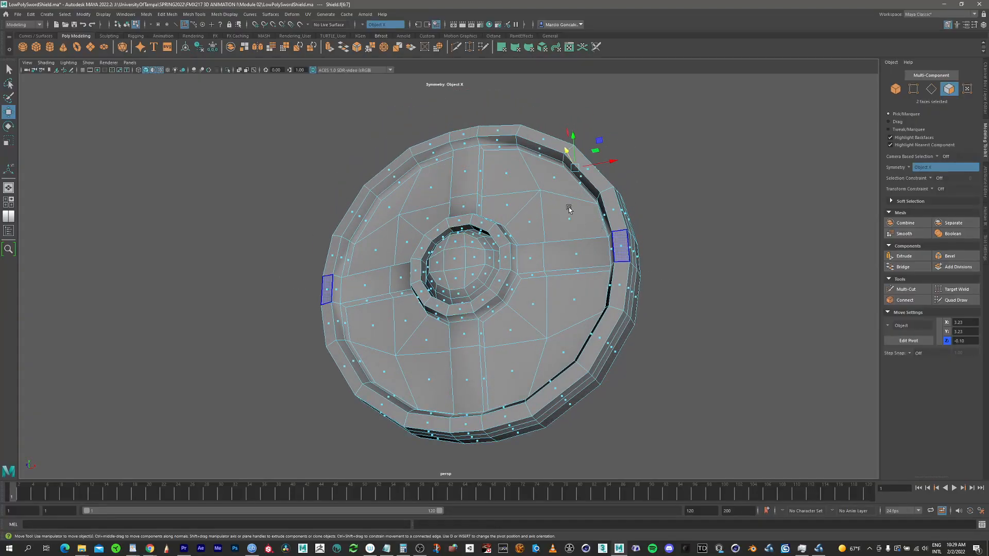
alt+drag(568, 208, 439, 180)
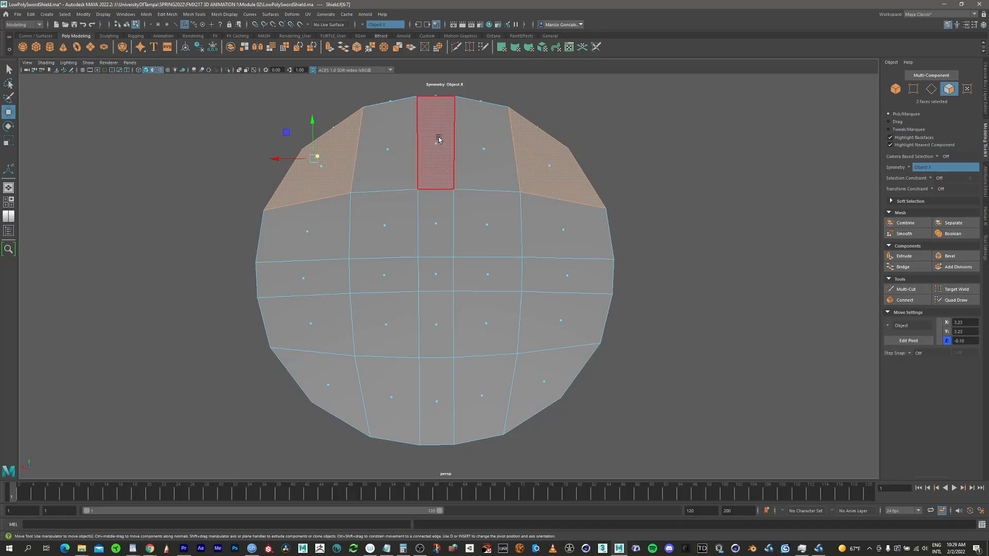
click(487, 149)
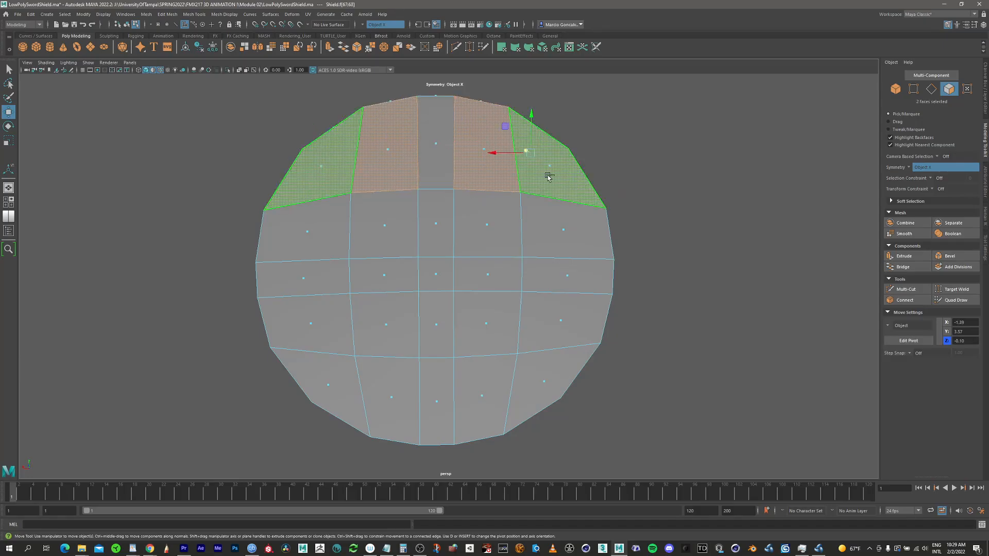
shift+click(548, 169)
shift+click(563, 225)
shift+click(489, 225)
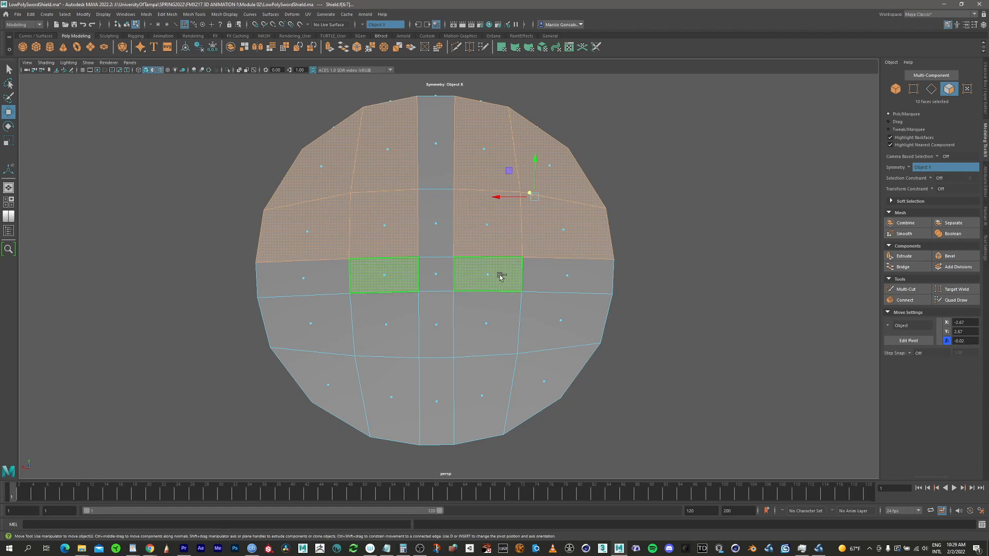
shift+click(569, 276)
shift+click(551, 327)
shift+click(487, 346)
shift+click(486, 395)
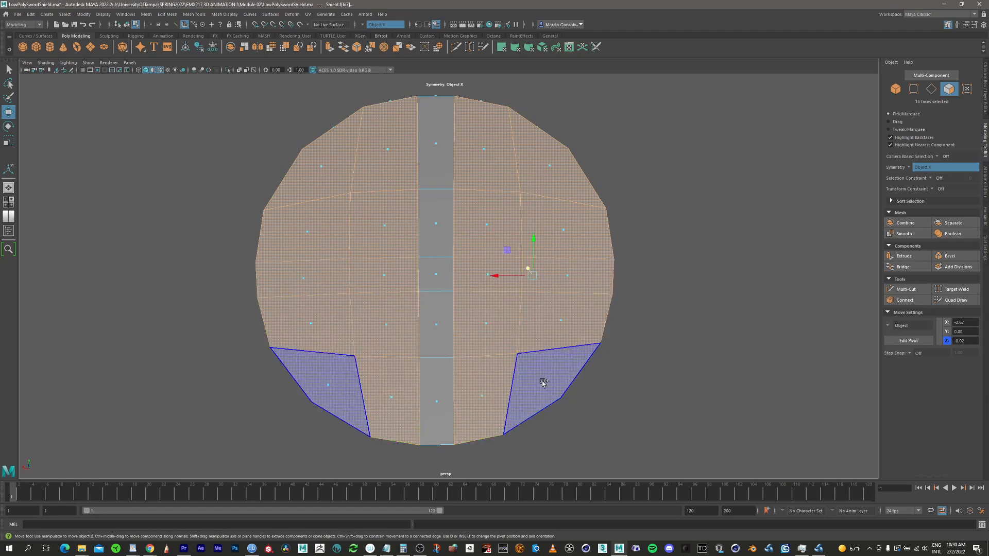
shift+click(541, 384)
shift+click(434, 399)
shift+click(437, 333)
shift+click(437, 269)
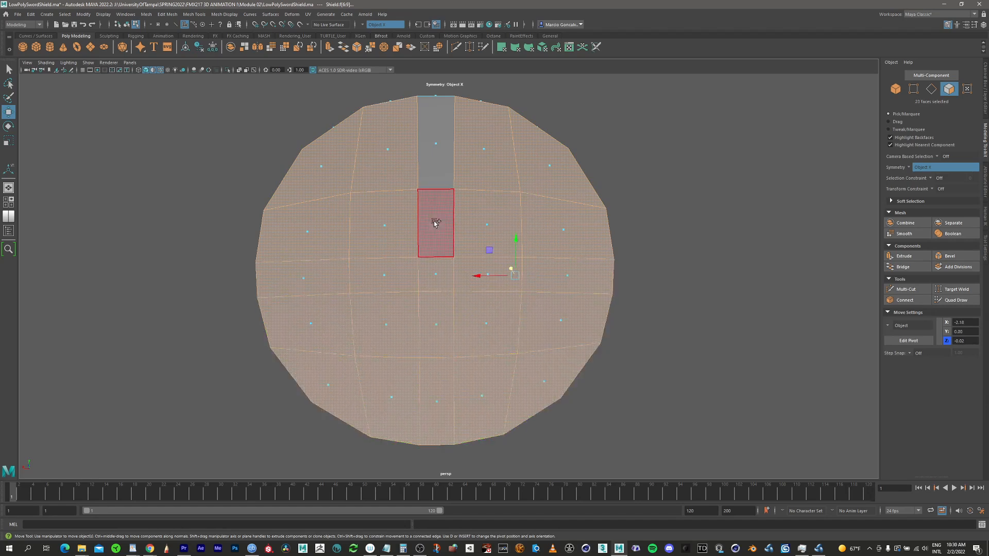
shift+click(435, 221)
shift+click(434, 150)
Step: Extrude the selected back faces with an Offset of 0.5 to inset a border ring around the edge
alt+drag(440, 177, 479, 191)
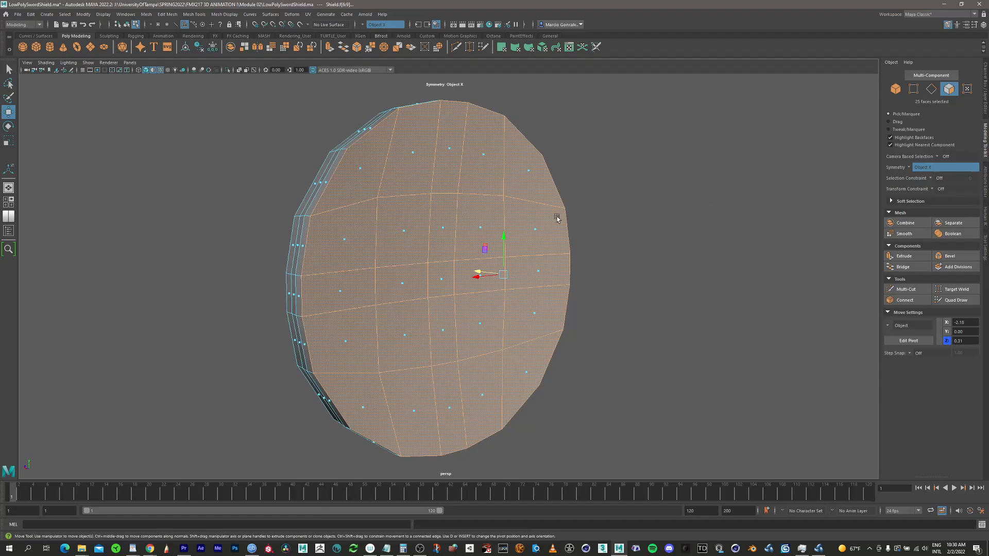
alt+drag(423, 187, 466, 201)
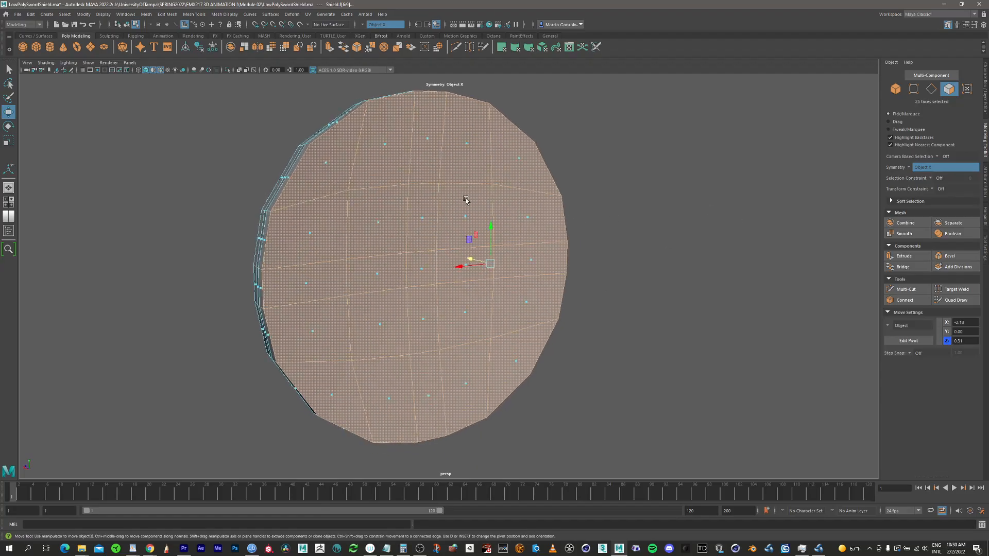
click(905, 256)
drag(683, 327, 683, 327)
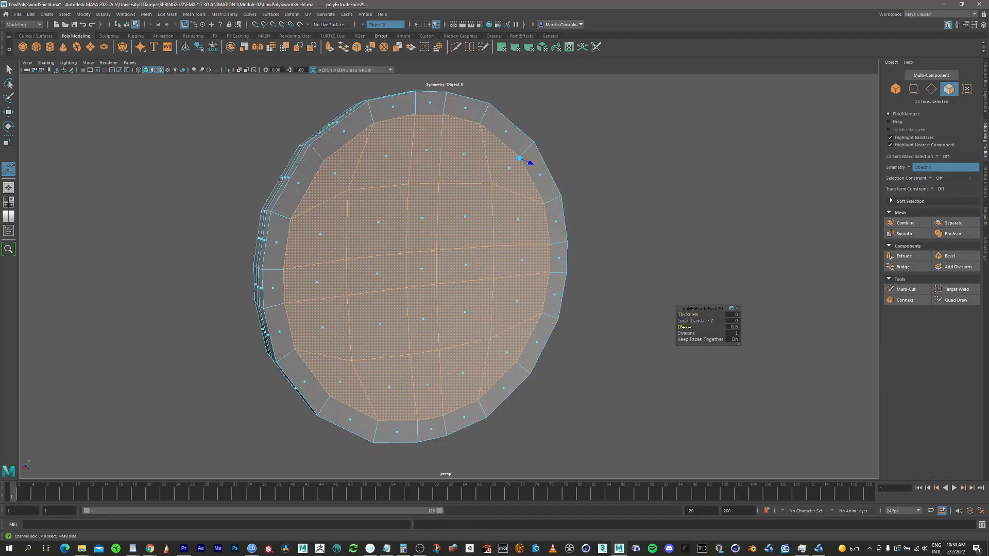
alt+drag(513, 256, 516, 236)
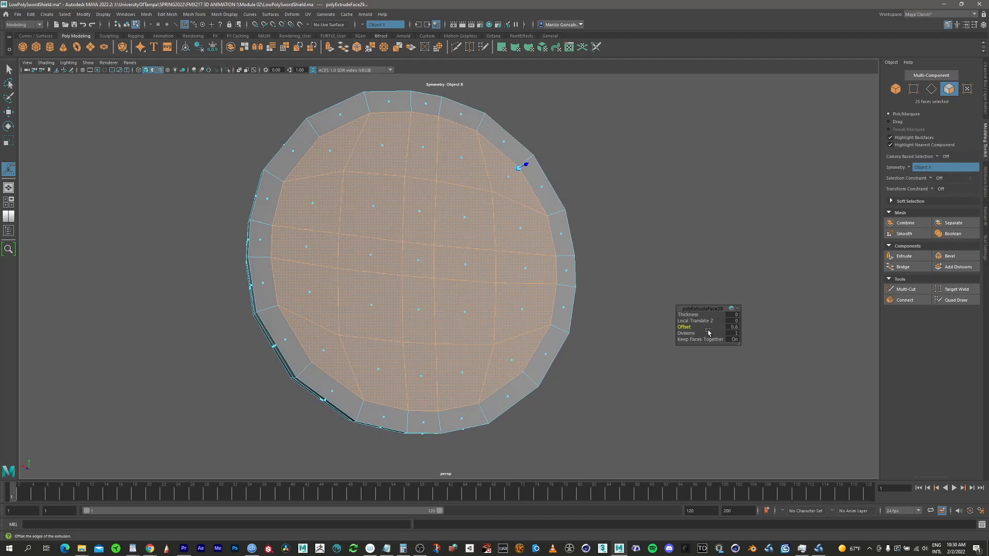
drag(687, 327, 687, 327)
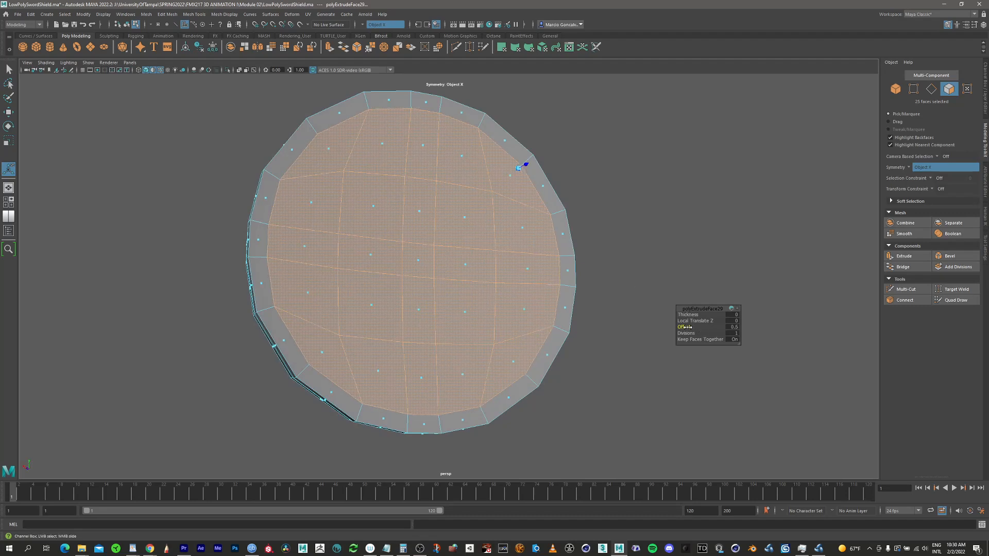
alt+drag(564, 299, 585, 307)
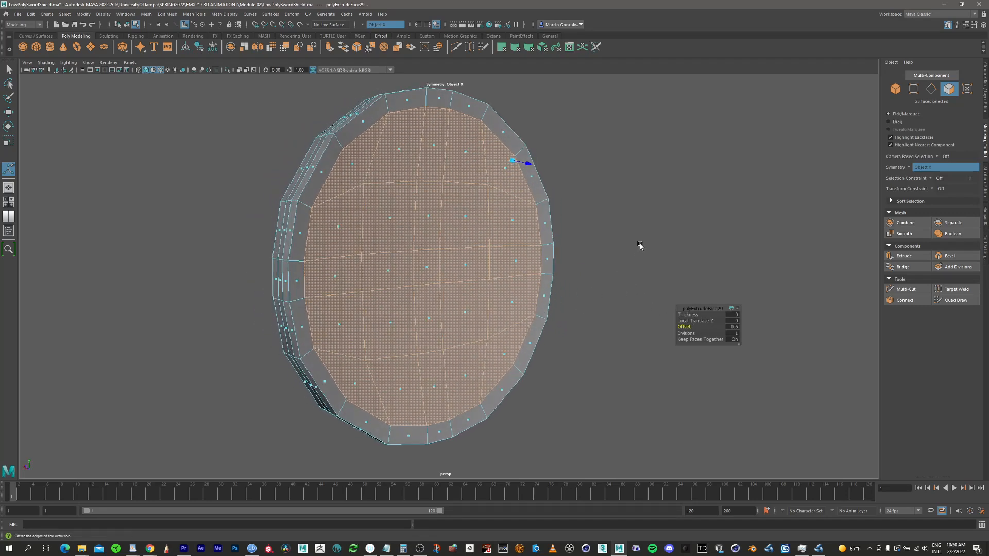
Step: Extrude the inset back faces again with a Thickness of -0.1 to recess them inside the border ring
shift+right_drag(641, 249, 641, 279)
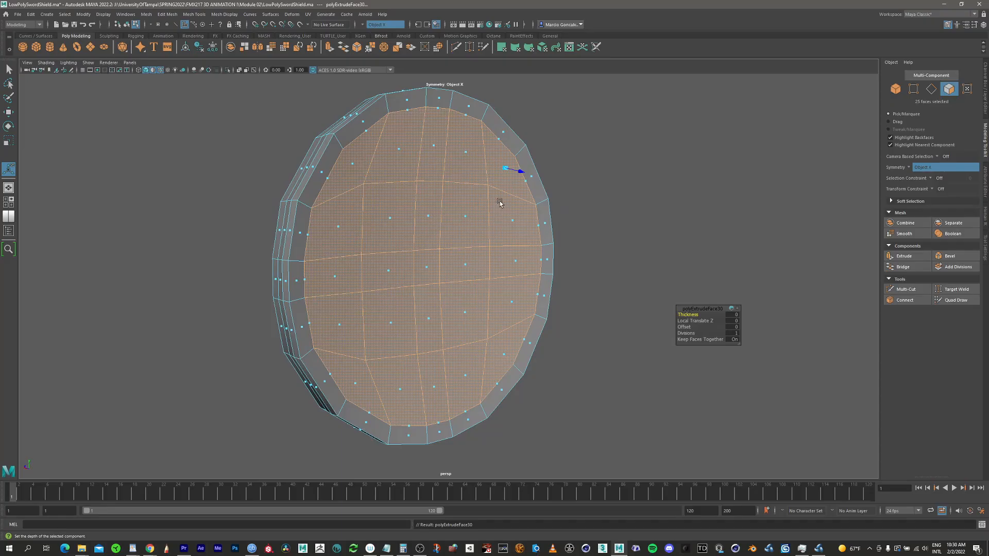
alt+drag(527, 194, 600, 256)
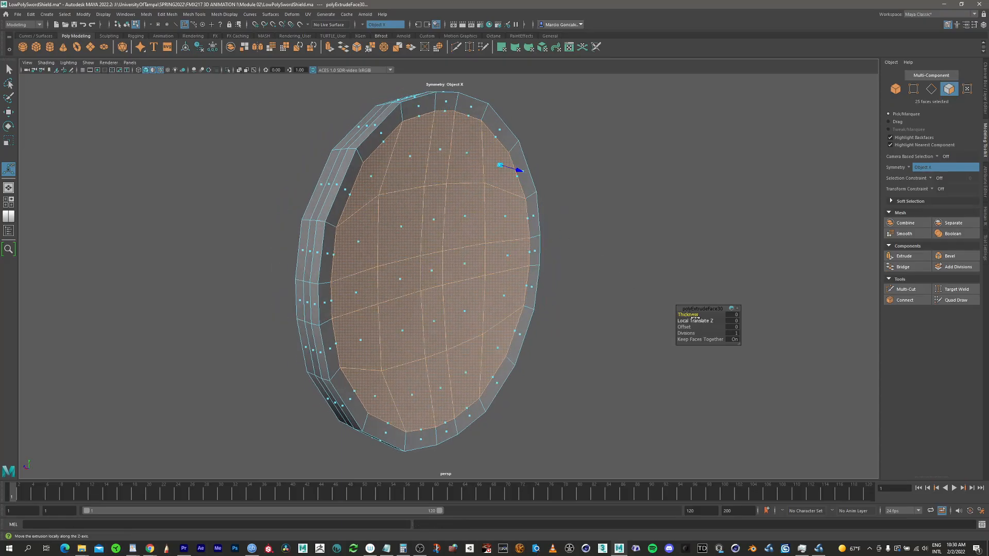
drag(694, 315, 694, 314)
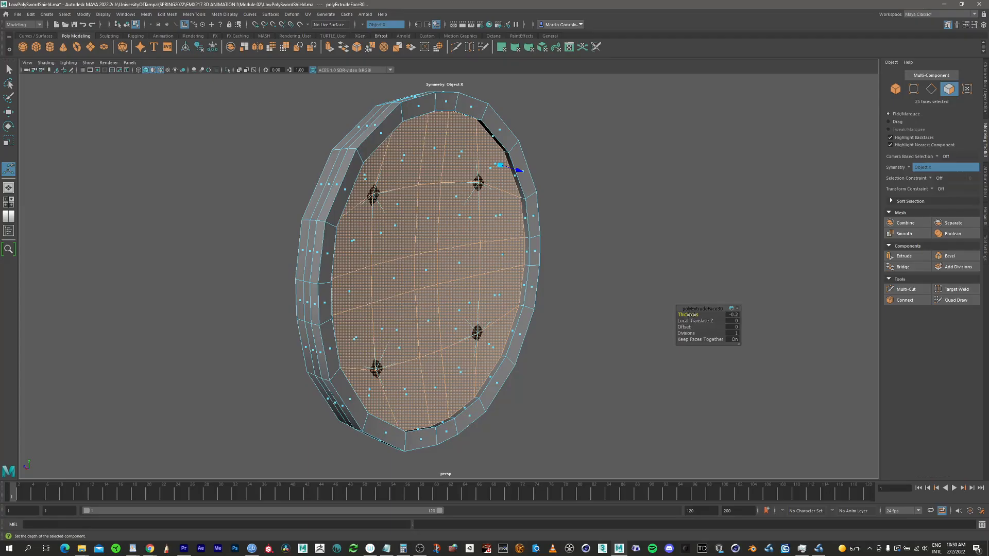
drag(691, 315, 692, 314)
drag(692, 314, 690, 314)
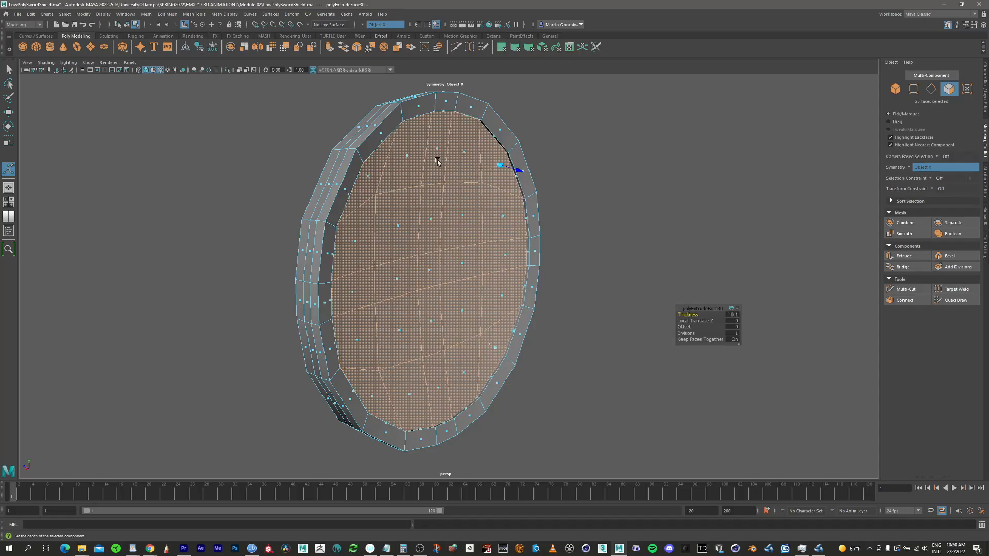
Step: Select the full loop of border faces around the back and move it slightly outward along Z, away from the front
click(9, 69)
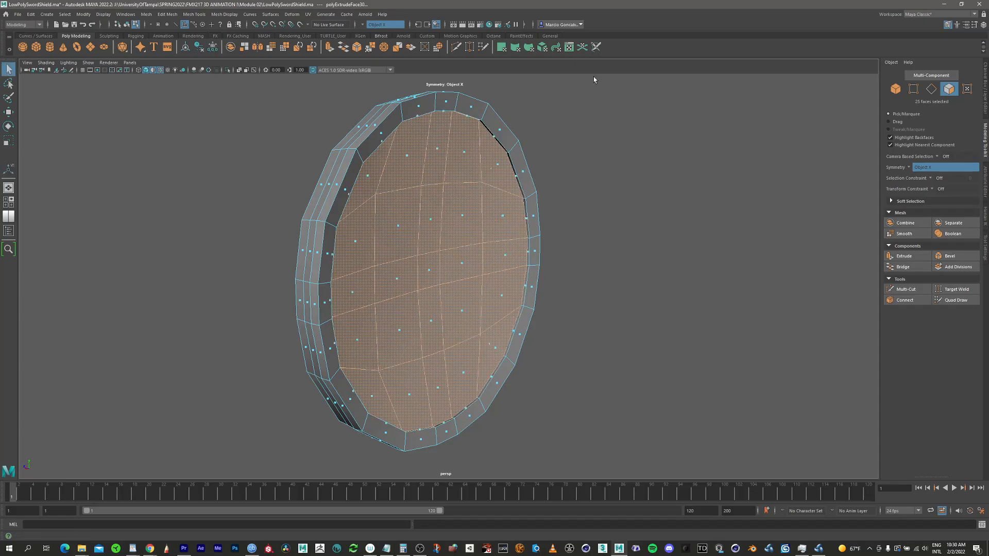
click(474, 110)
double_click(474, 110)
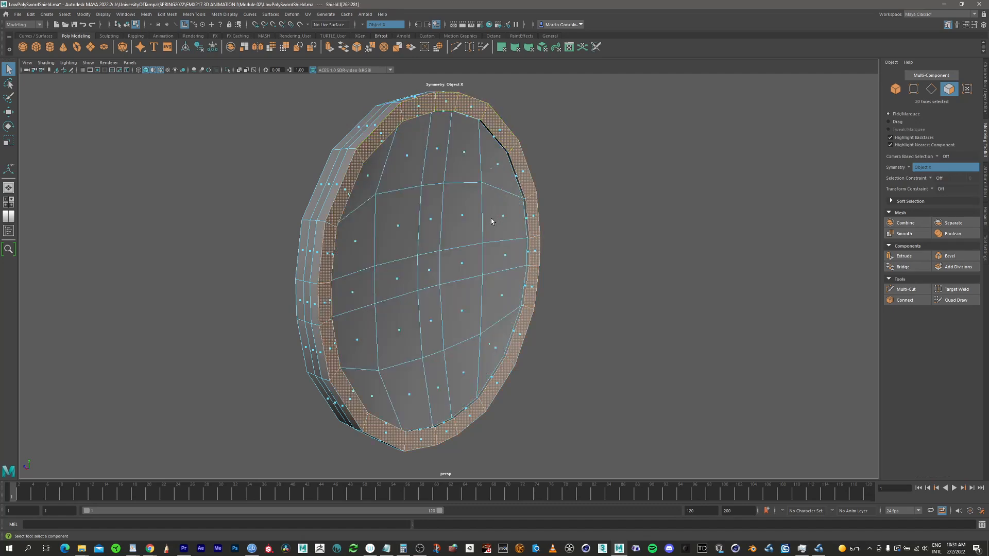
mouse_move(491, 221)
alt+mouse_down()
mouse_move(516, 220)
mouse_move(507, 226)
alt+mouse_up()
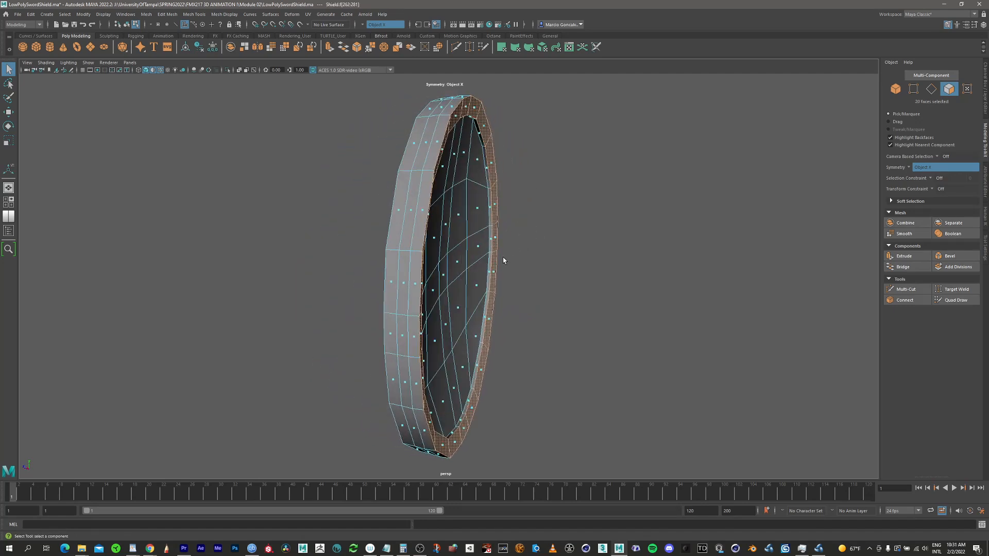
key(w)
drag(458, 257, 463, 258)
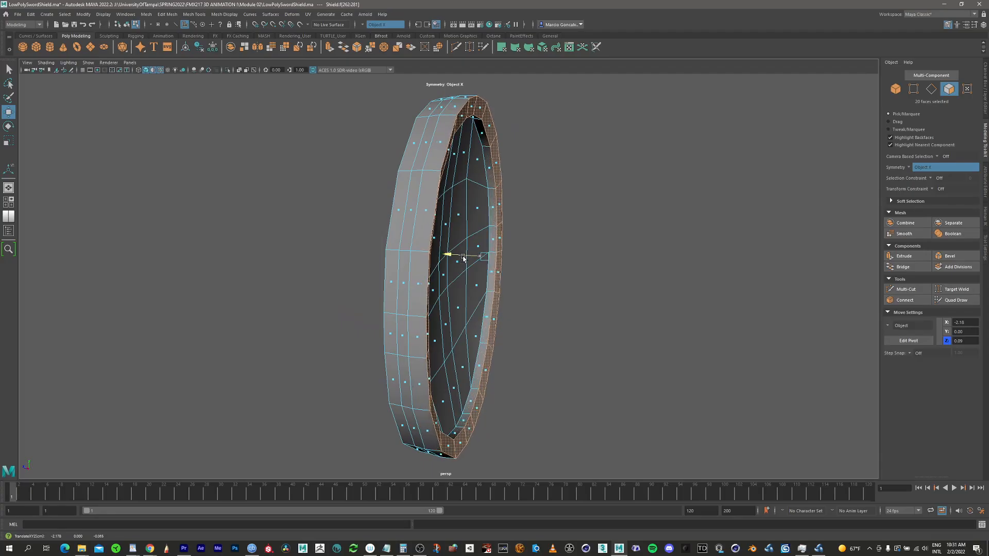
click(538, 180)
Step: Inspect the shield's front and recessed back in the perspective view and clear the leftover selection
alt+drag(536, 154, 446, 224)
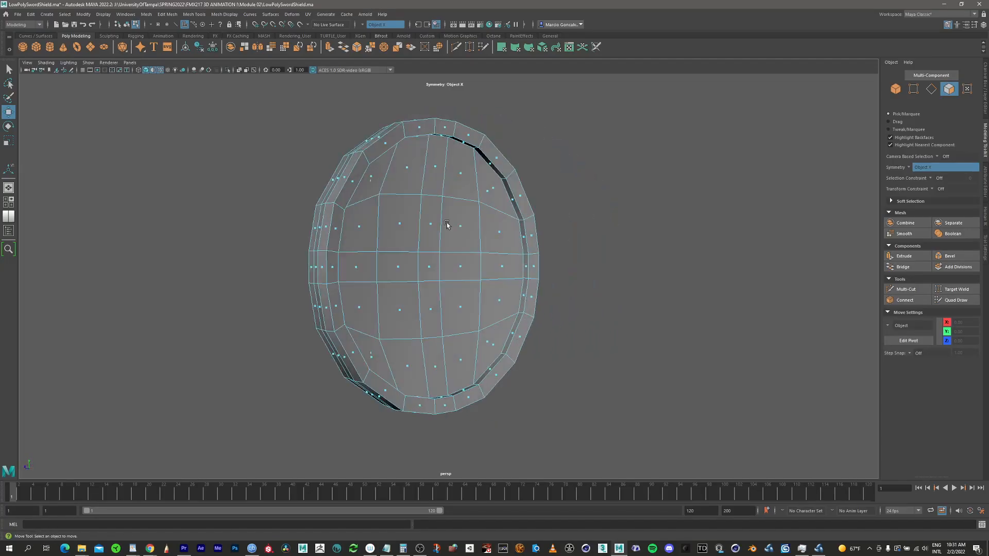
alt+drag(425, 276, 533, 248)
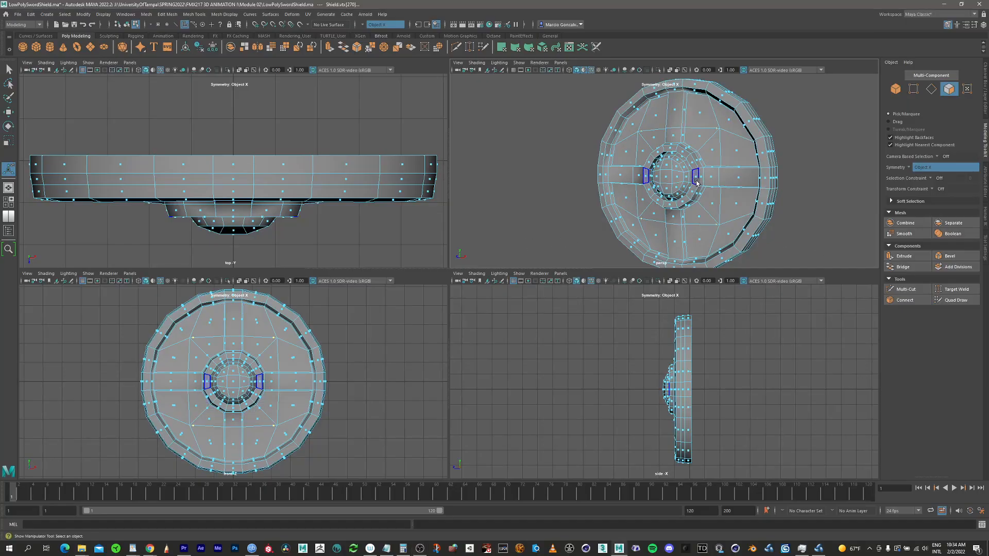
key(space)
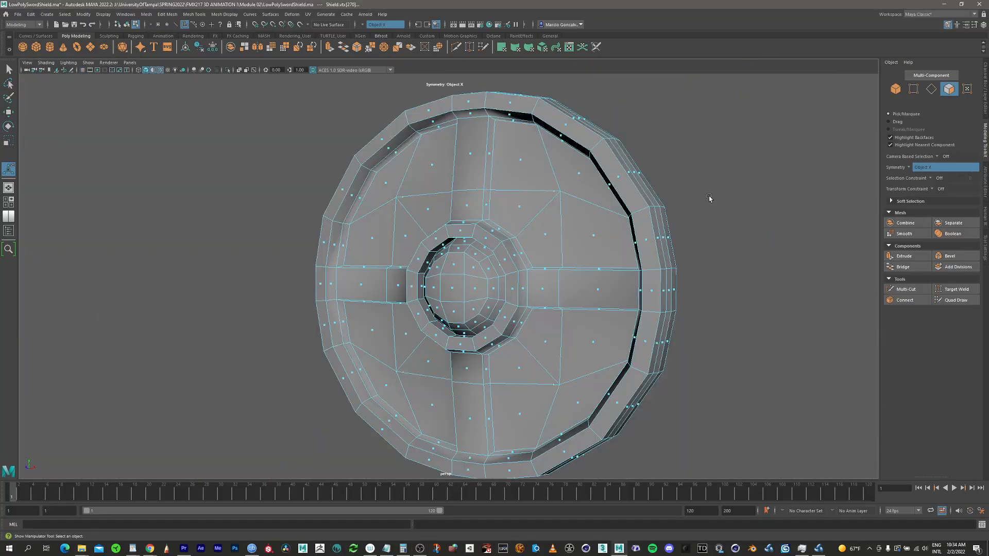
alt+middle_drag(562, 271, 512, 267)
alt+drag(511, 266, 460, 201)
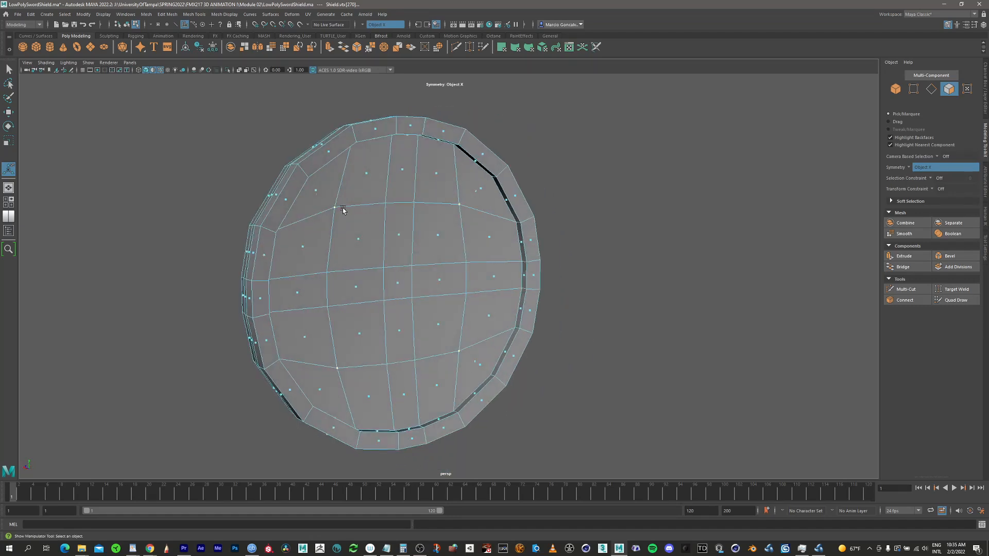
alt+right_drag(547, 229, 705, 190)
alt+middle_drag(508, 222, 515, 211)
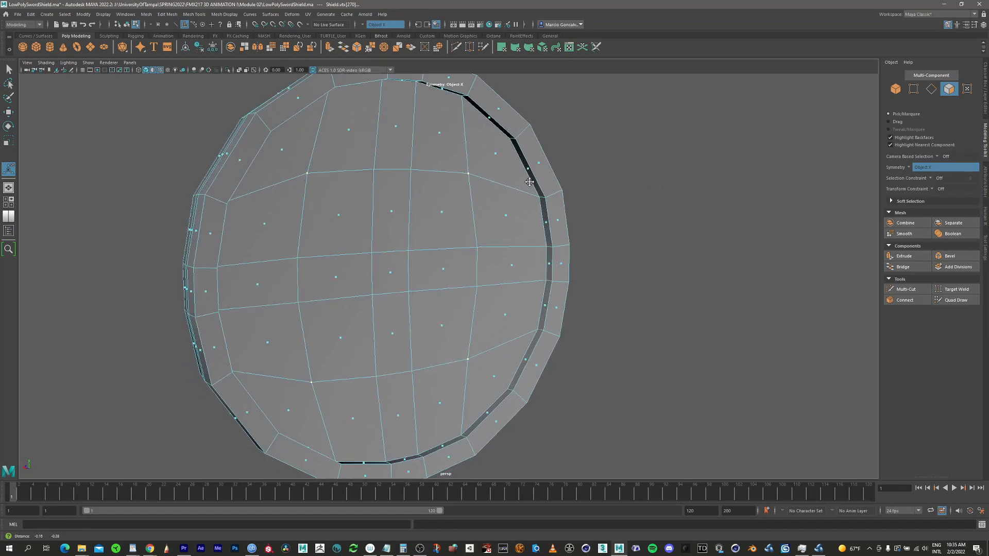
alt+drag(515, 211, 482, 177)
click(474, 174)
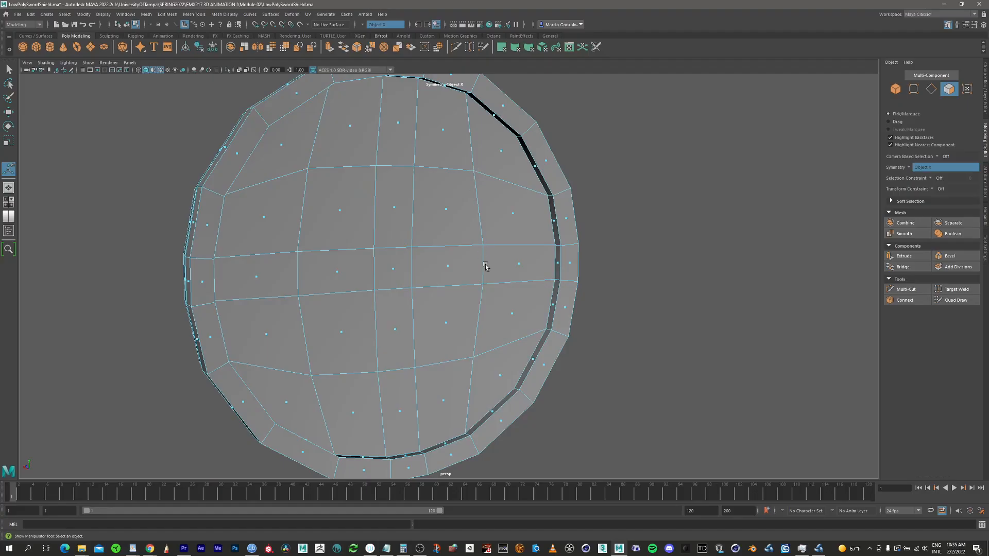
Step: Select the four corner vertices of the grid inside the recessed back and bevel them into diamond faces, slightly increasing the Width
key(q)
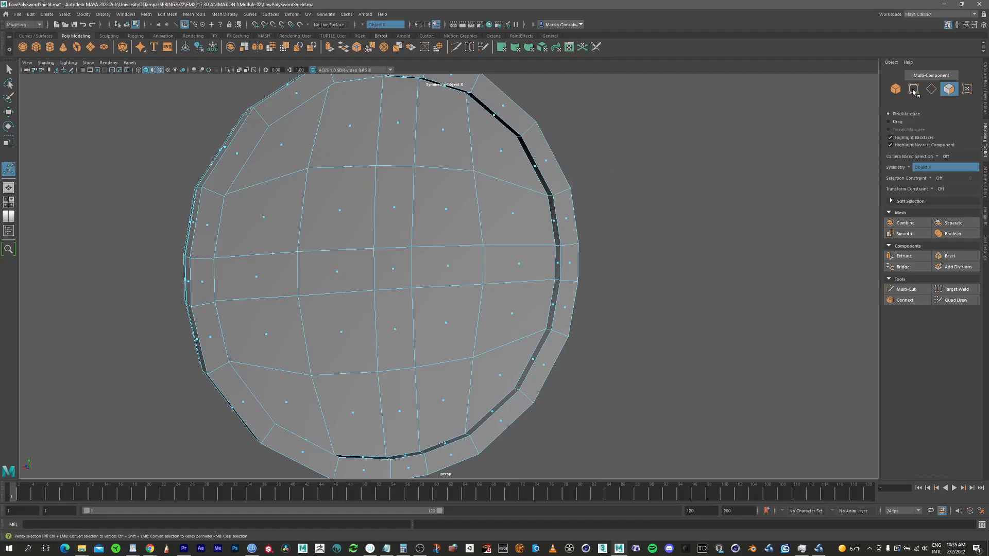
key(F9)
click(474, 172)
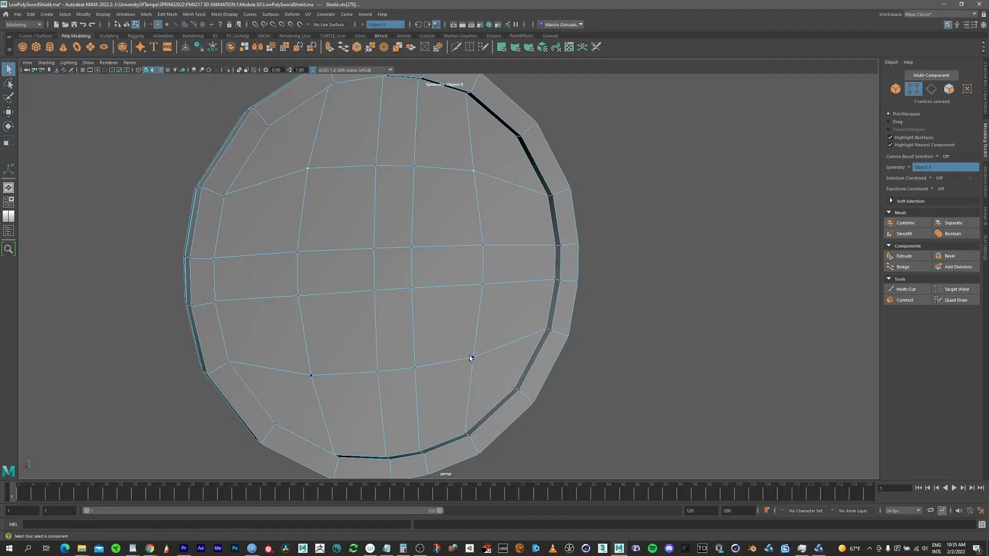
shift+click(472, 359)
alt+drag(465, 234, 580, 234)
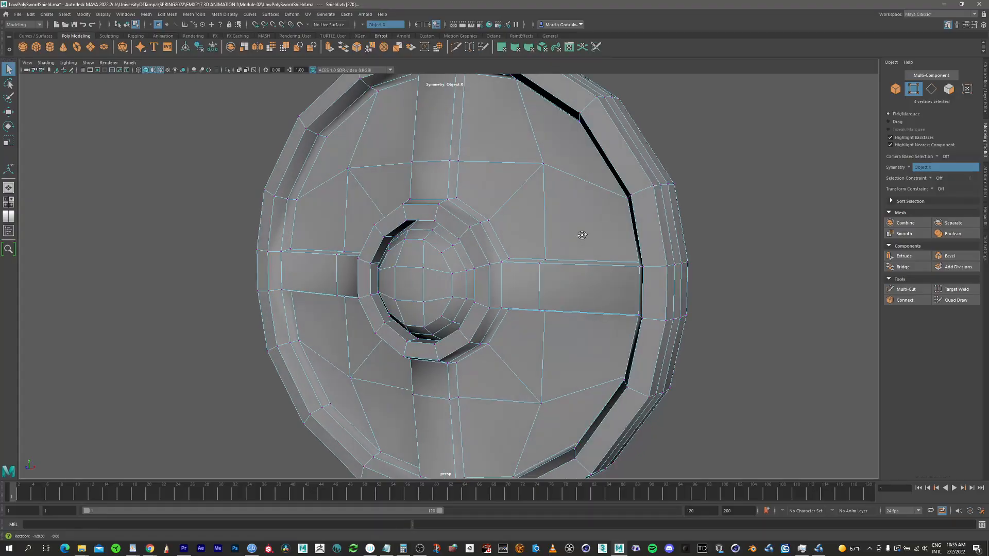
alt+drag(489, 242, 431, 216)
alt+middle_drag(430, 212, 416, 225)
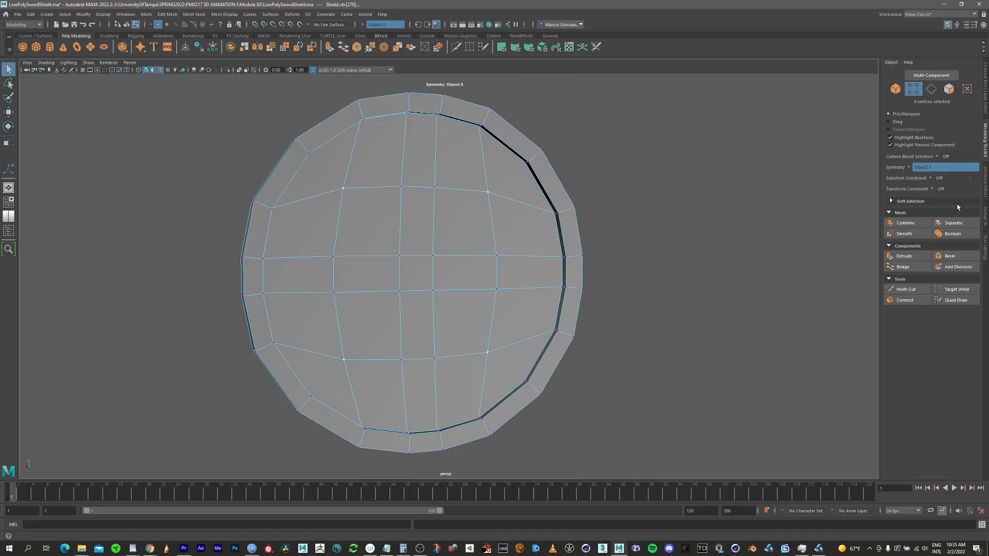
click(950, 256)
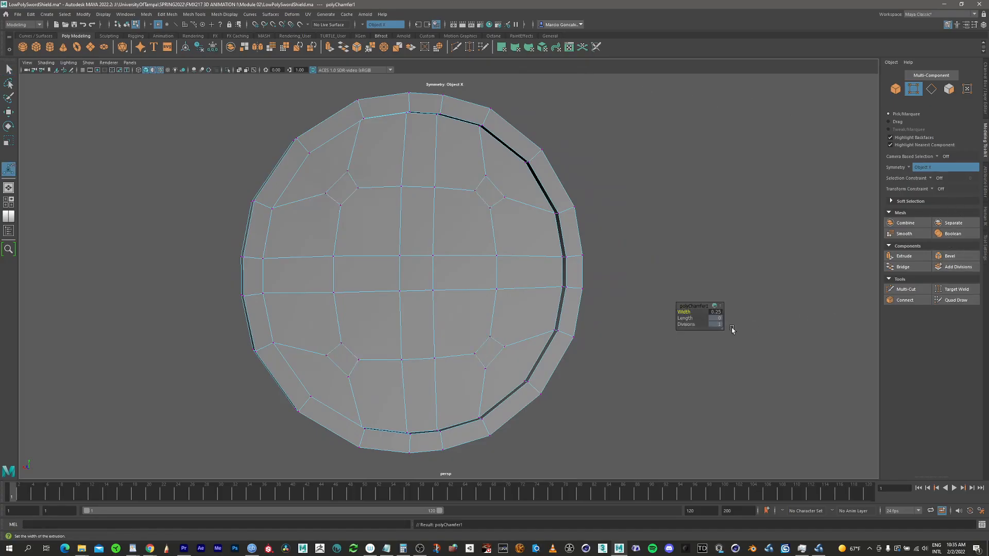
drag(686, 311, 689, 314)
drag(689, 311, 689, 312)
Step: Select the four diamond faces on the recessed back and smooth them with 1 division
key(q)
key(F11)
click(488, 196)
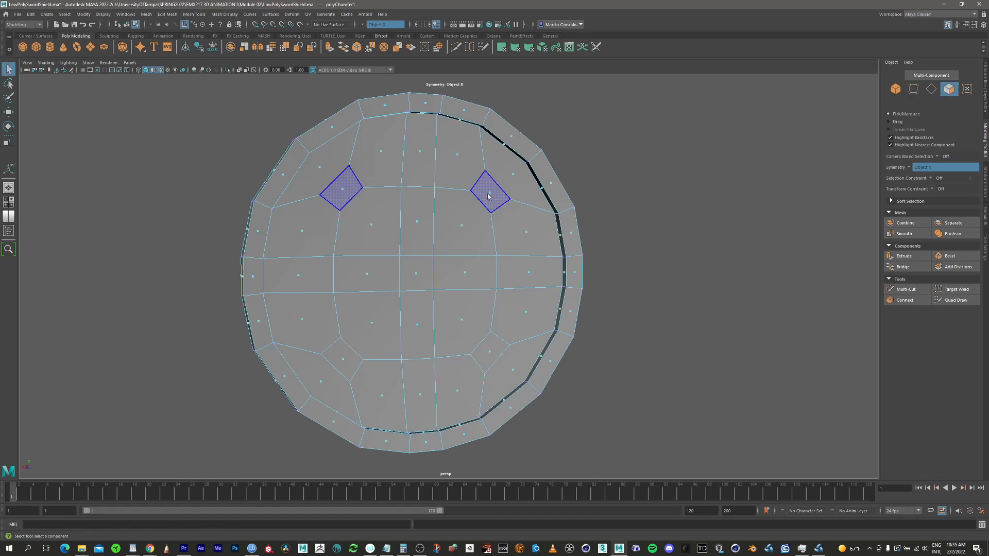
shift+click(343, 360)
alt+drag(445, 247, 460, 202)
alt+drag(520, 211, 458, 217)
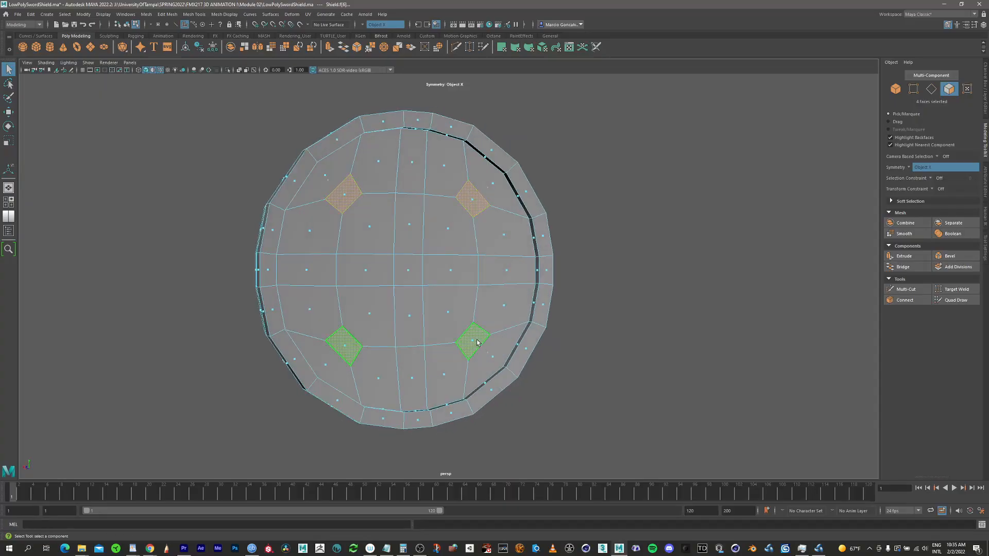
alt+drag(369, 191, 375, 215)
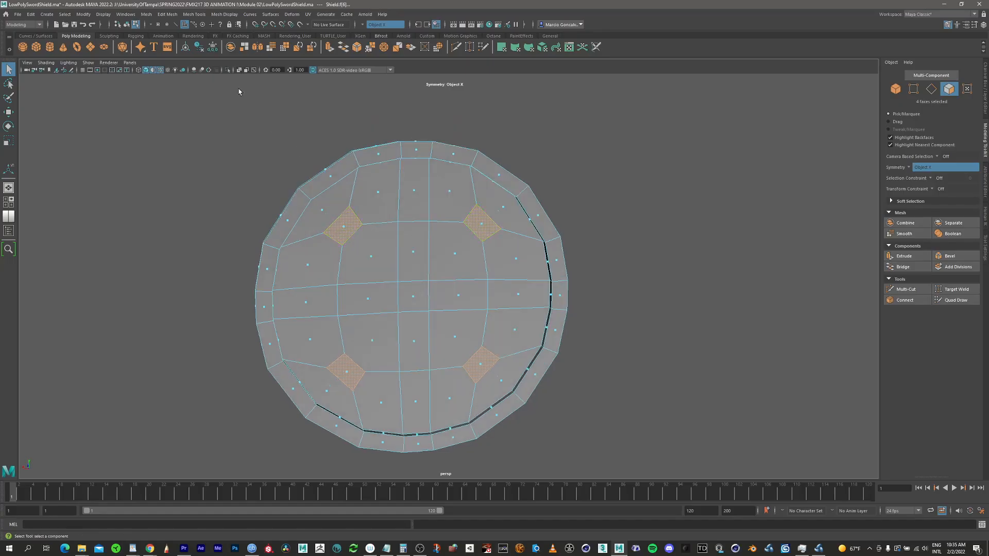
click(271, 48)
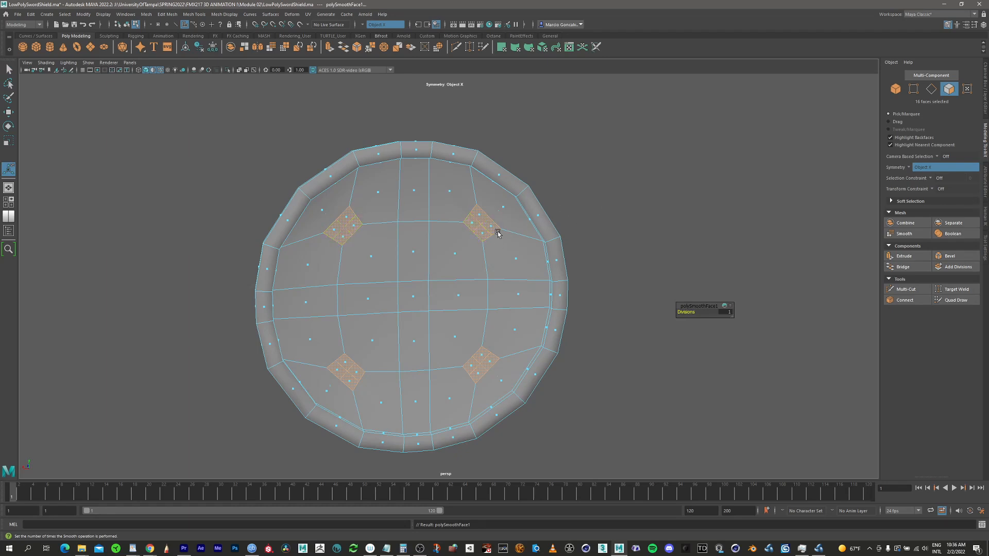
Step: Select the faces of the two upper diamonds on the recessed back and circularize them
alt+drag(496, 230, 490, 230)
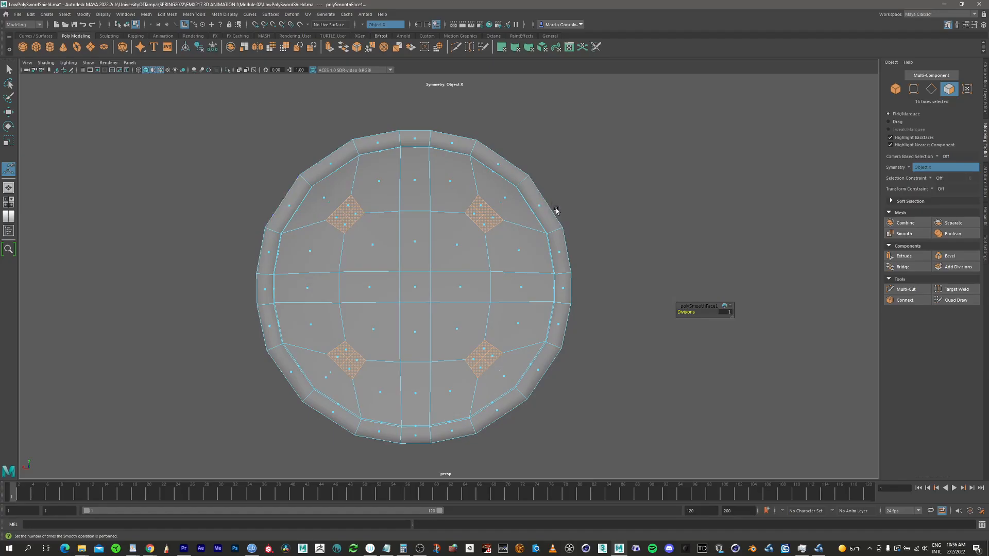
key(q)
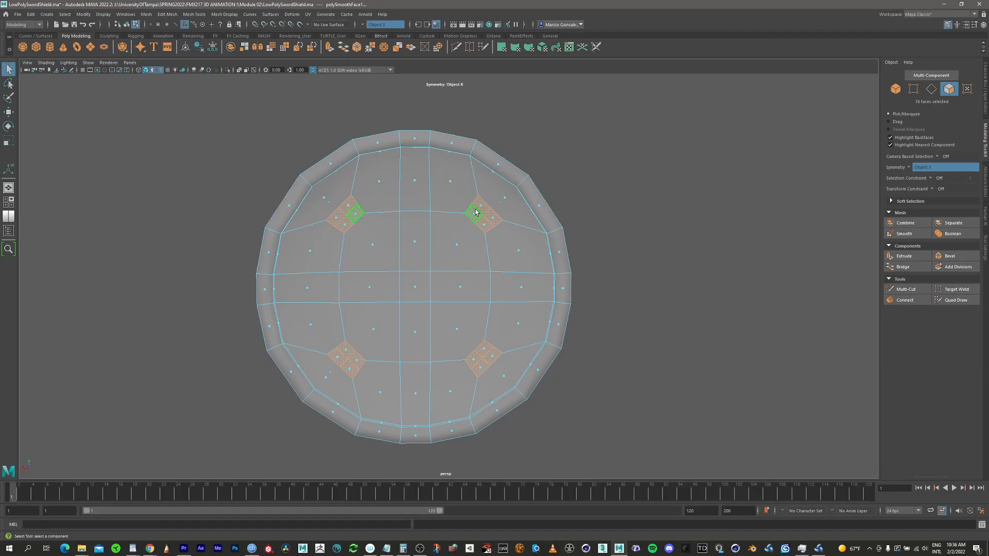
click(477, 215)
shift+click(482, 207)
shift+click(491, 217)
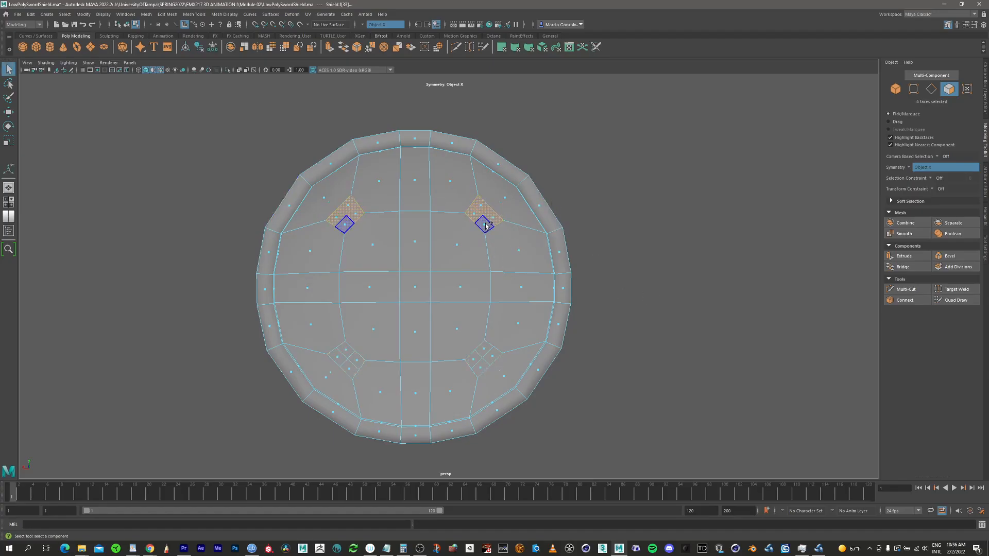
shift+click(485, 225)
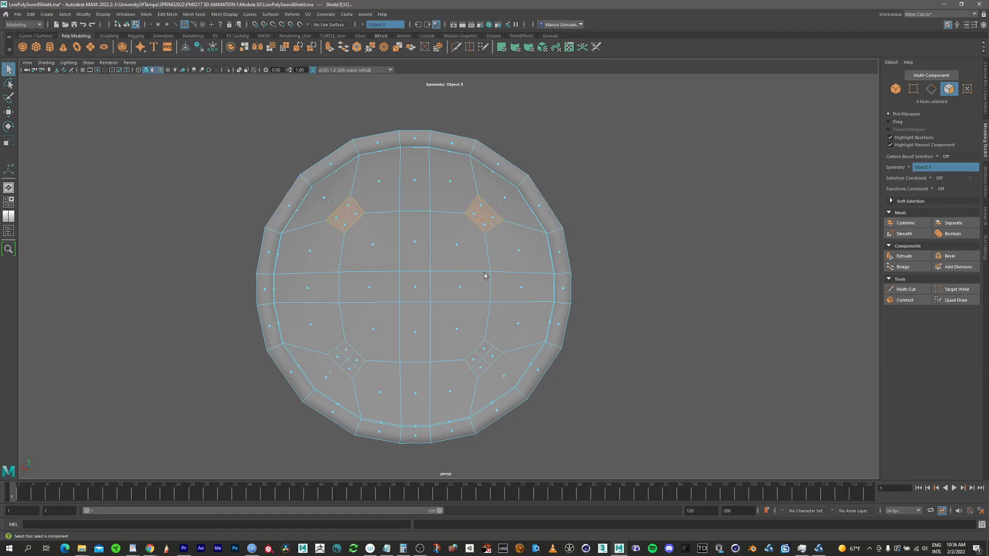
click(437, 47)
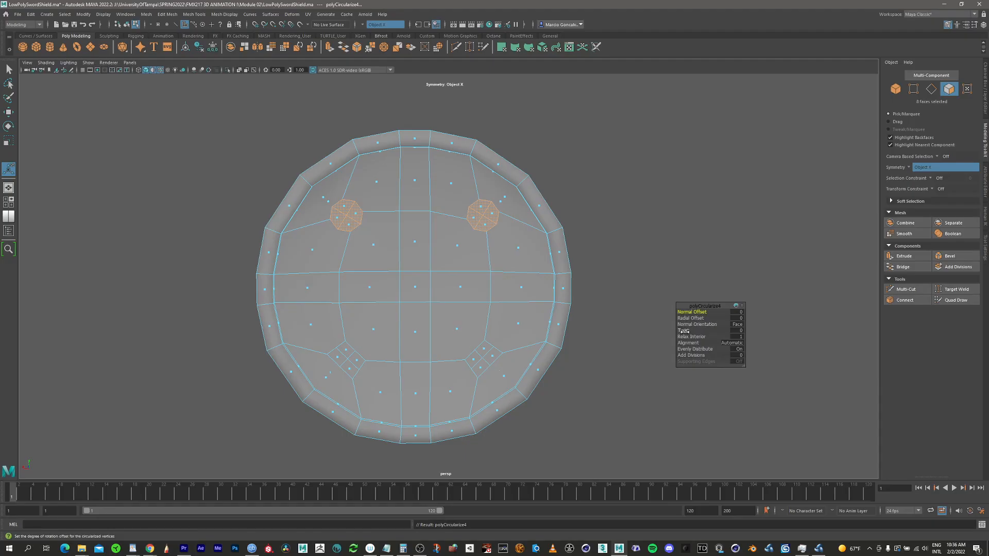
Step: Adjust the Twist of the two upper circles to -10.3
drag(684, 330, 474, 292)
drag(518, 294, 599, 297)
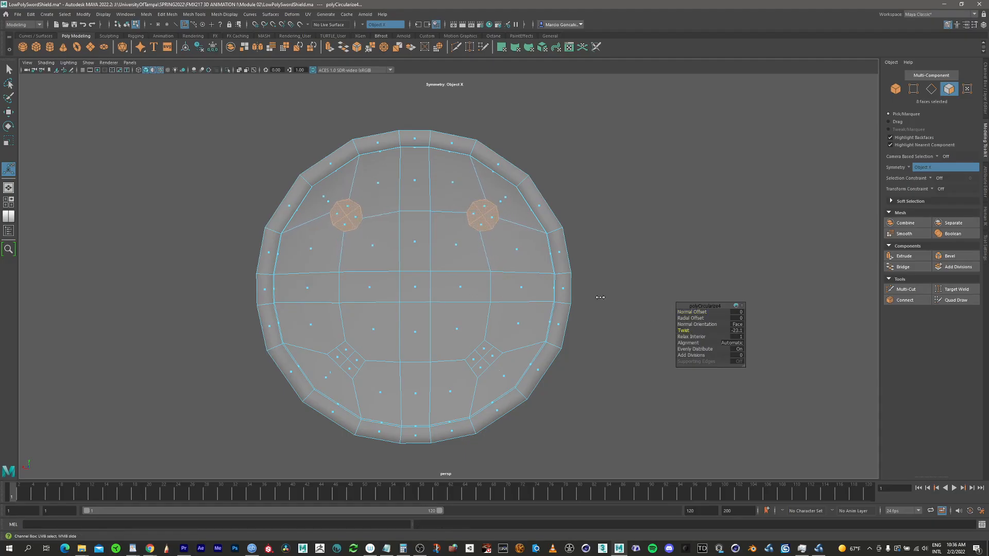
middle_drag(623, 291, 655, 281)
middle_drag(646, 279, 626, 284)
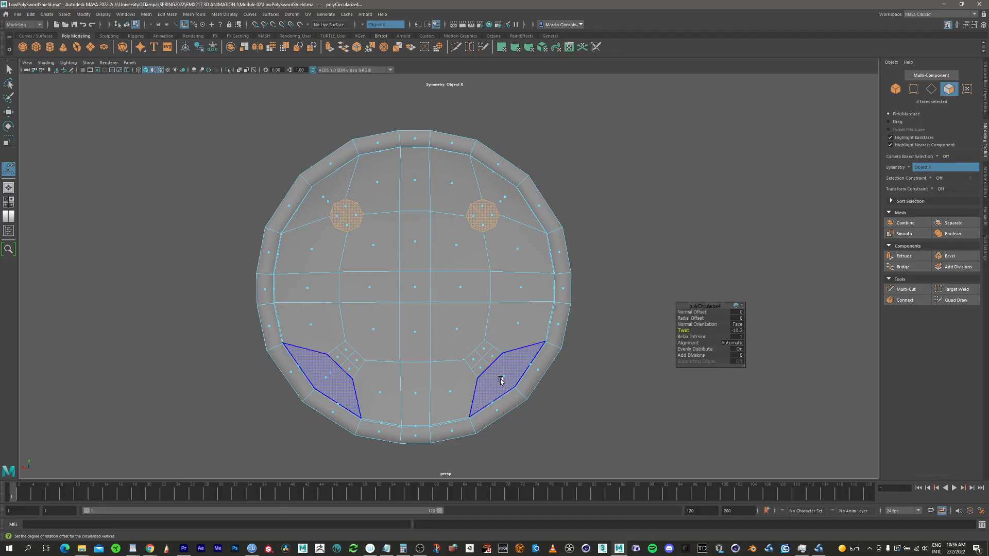
Step: Select the faces of the two lower diamonds and circularize them with a Twist of about -18.2
click(487, 355)
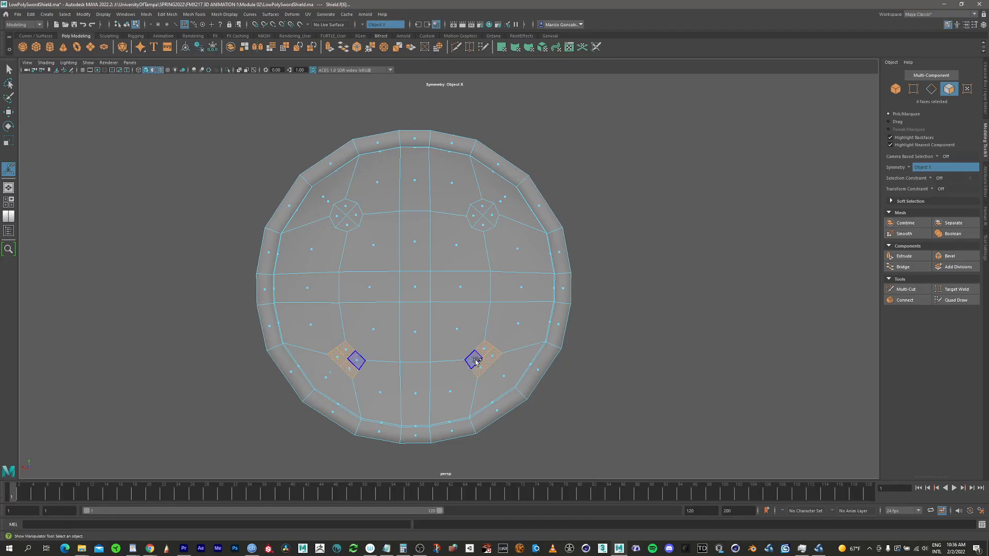
shift+click(479, 367)
key(g)
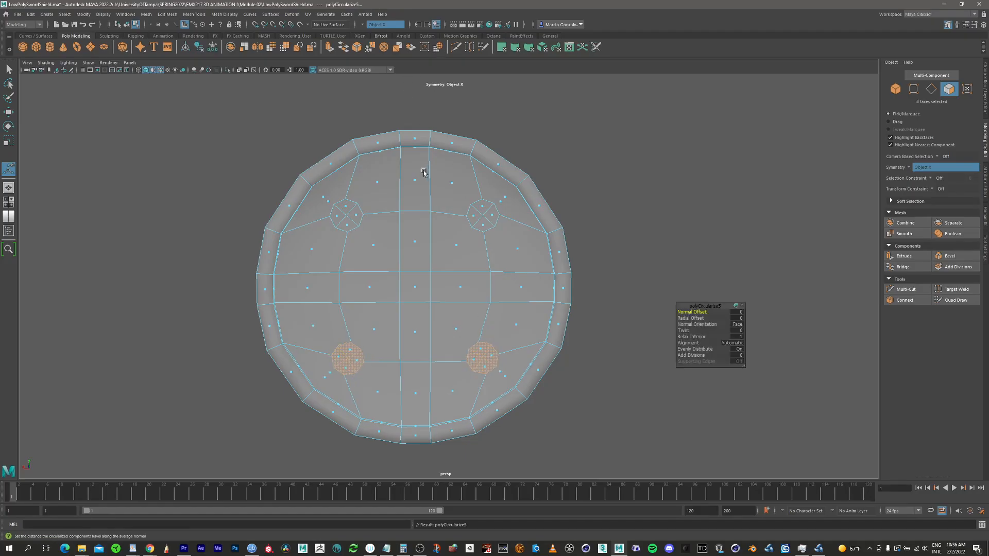
click(684, 331)
drag(695, 329, 617, 320)
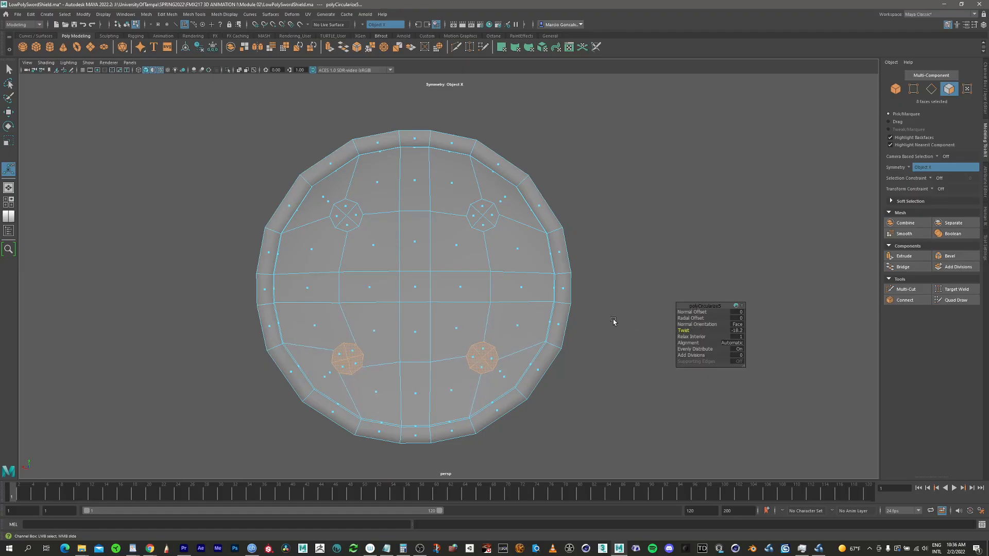
Step: Try to select the faces of all four circles on the recessed back using symmetry
click(9, 69)
key(space)
key(space)
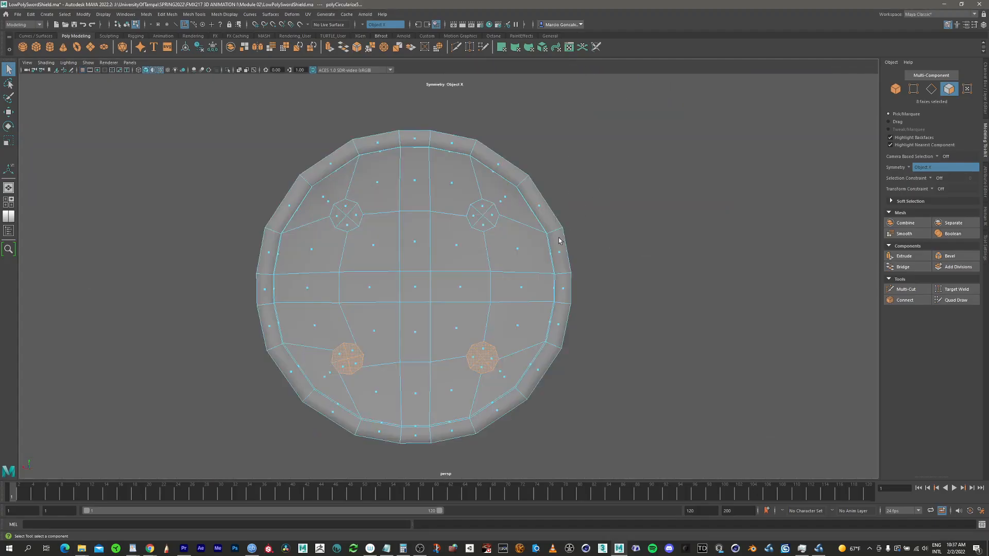
alt+drag(427, 257, 342, 232)
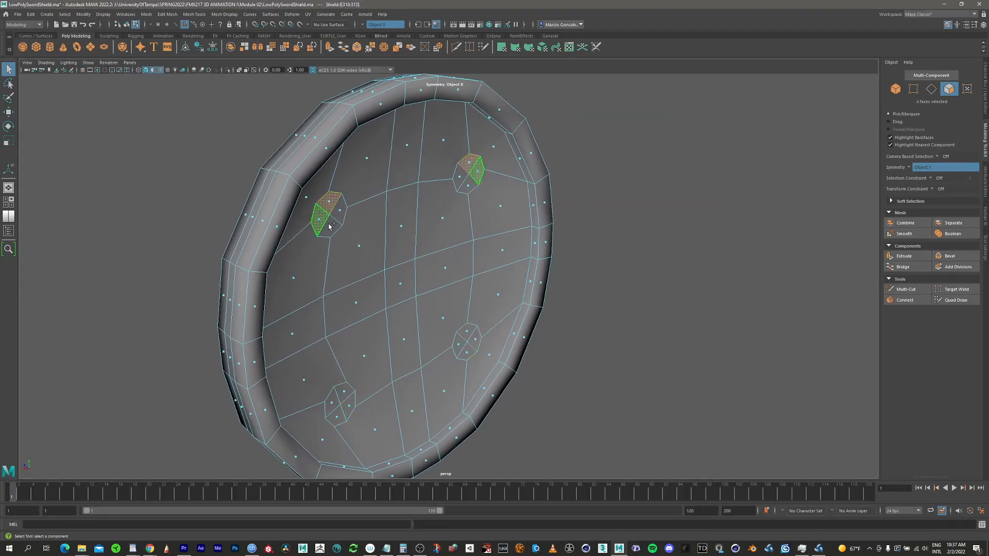
shift+click(338, 213)
shift+click(341, 395)
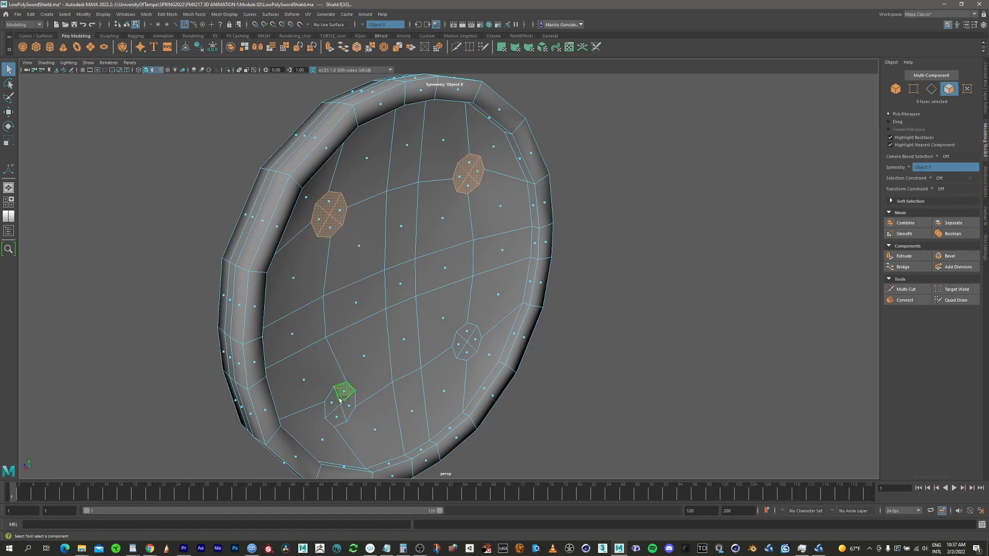
shift+click(332, 404)
shift+click(336, 415)
shift+click(349, 407)
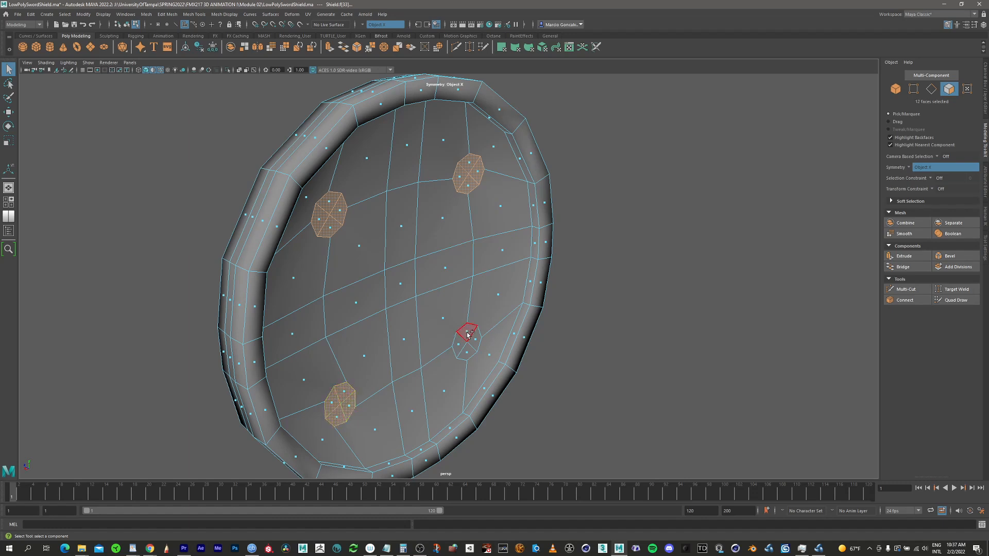
Step: Reapply Object X symmetry and try again to select all circle faces, starting from the lower circle on the opposite side
click(909, 167)
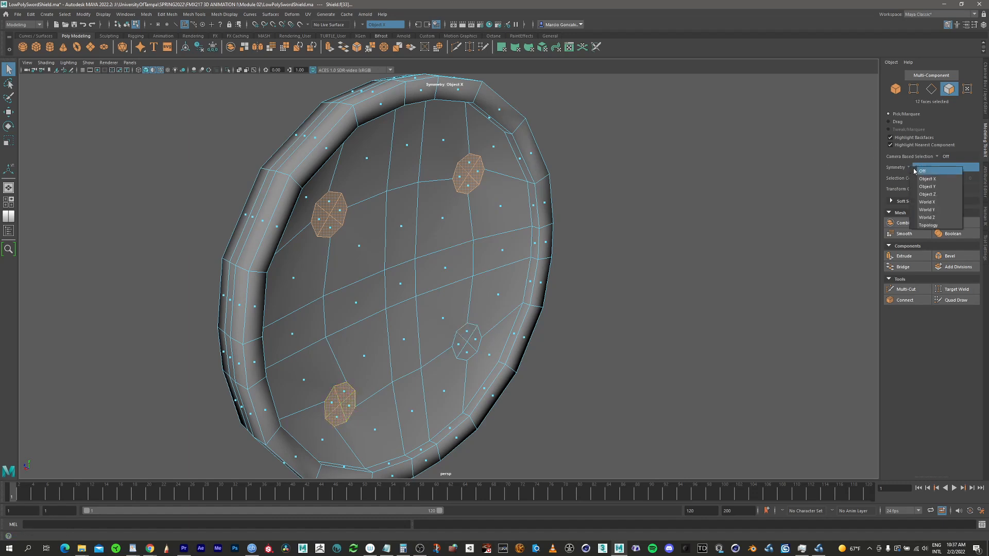
click(923, 180)
click(467, 334)
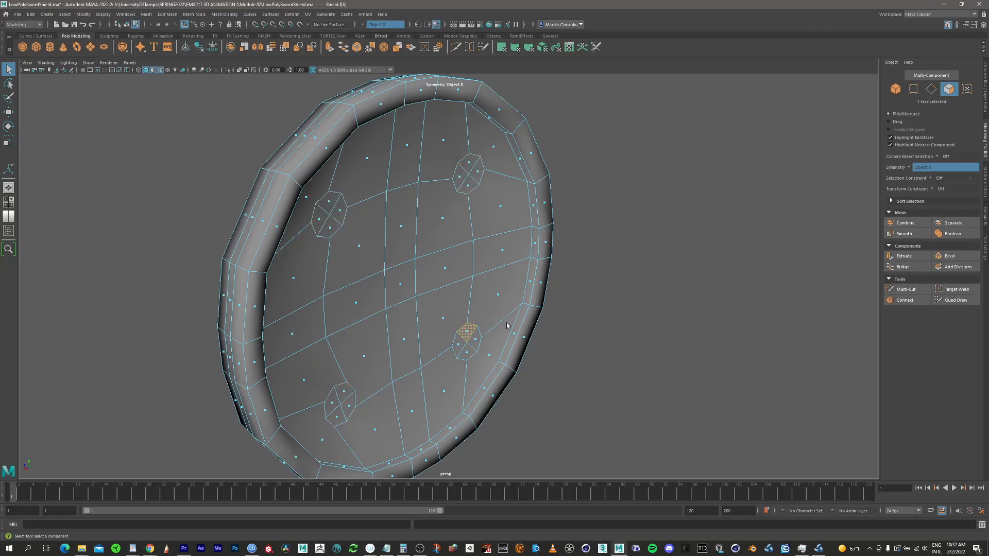
shift+click(461, 346)
shift+click(467, 352)
shift+click(474, 341)
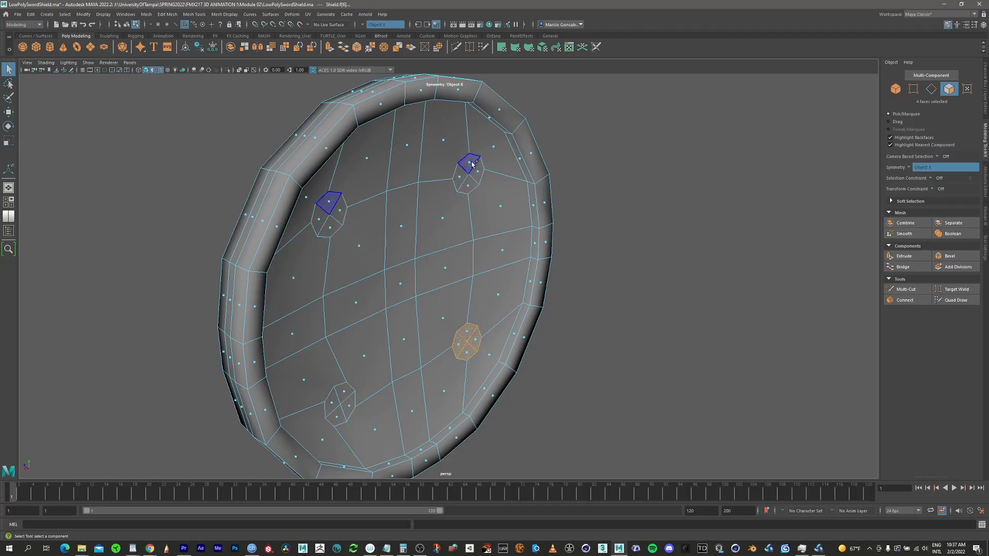
shift+click(470, 162)
shift+click(460, 176)
shift+click(468, 186)
shift+click(477, 174)
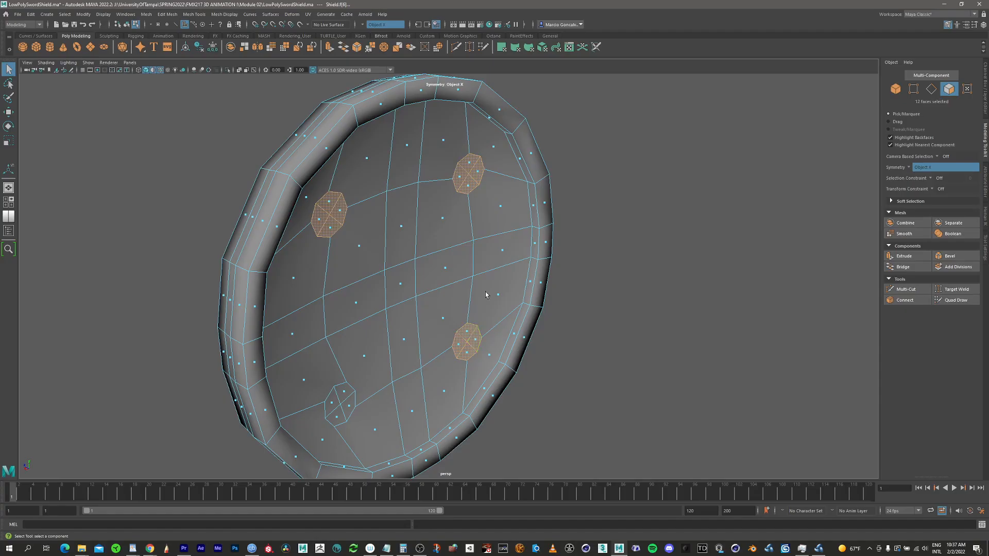
Step: Select the lower-left circle's four faces and rotate them around Z to mirror the lower-right circle
alt+drag(485, 291, 444, 270)
alt+middle_drag(463, 276, 477, 156)
mouse_move(480, 227)
alt+mouse_down()
mouse_move(498, 238)
mouse_move(477, 235)
alt+mouse_up()
alt+middle_drag(511, 231, 508, 201)
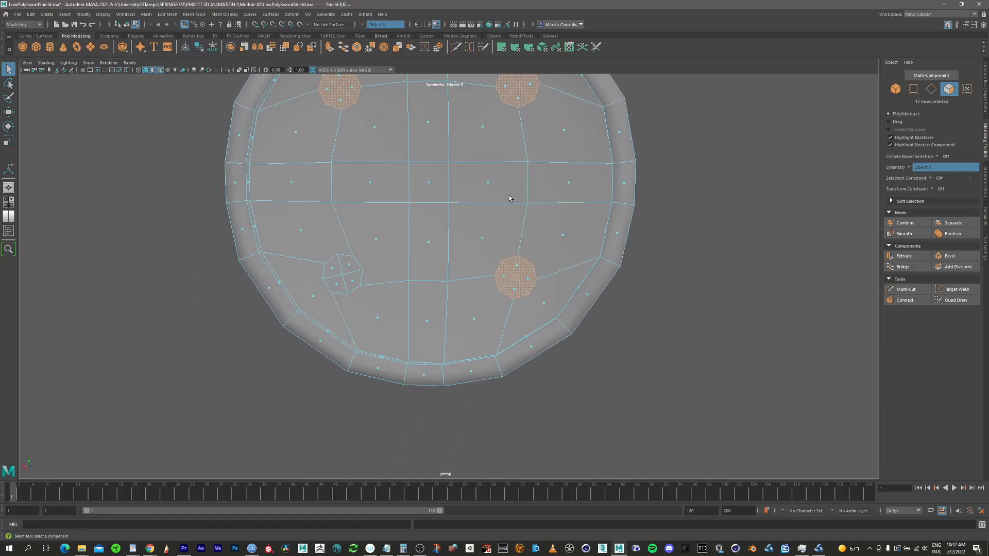
alt+drag(509, 198, 557, 214)
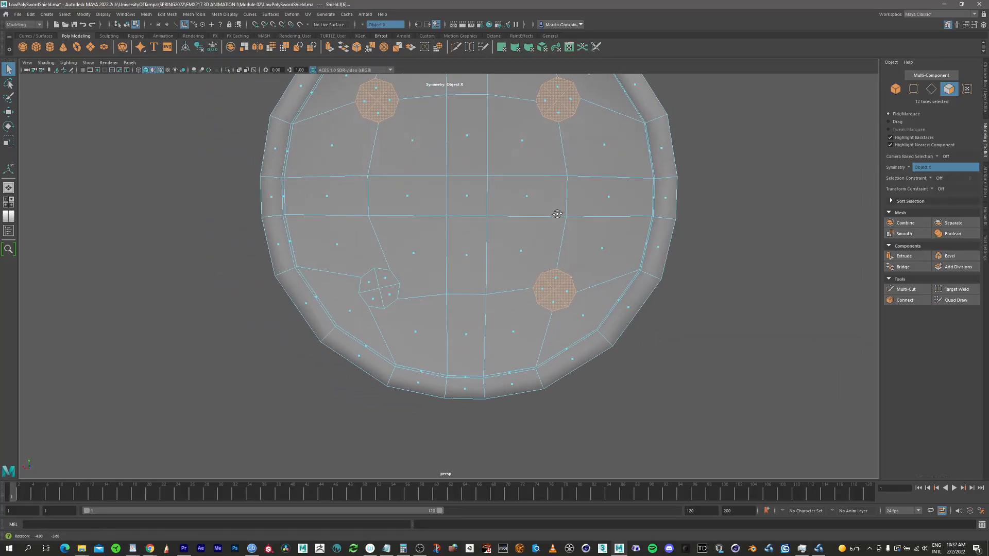
click(385, 281)
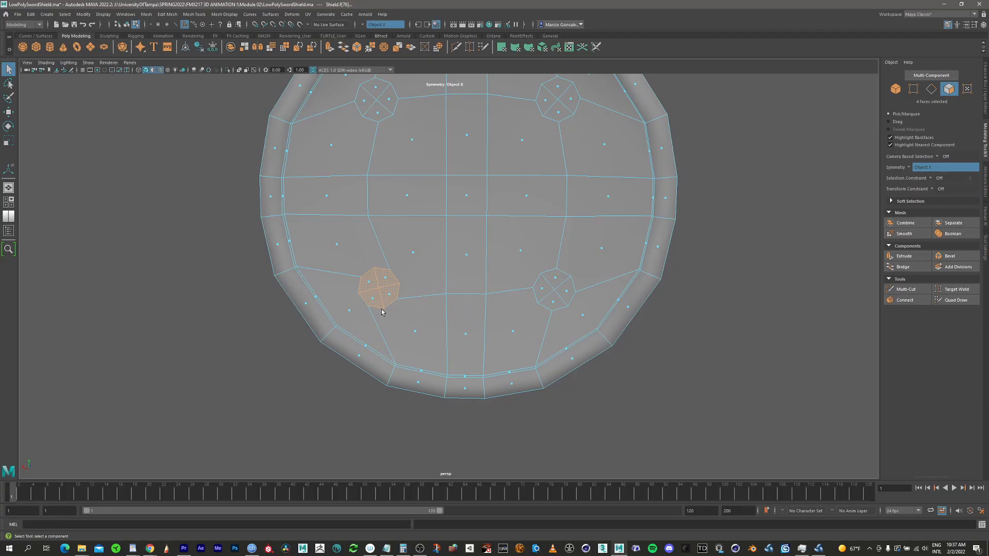
key(r)
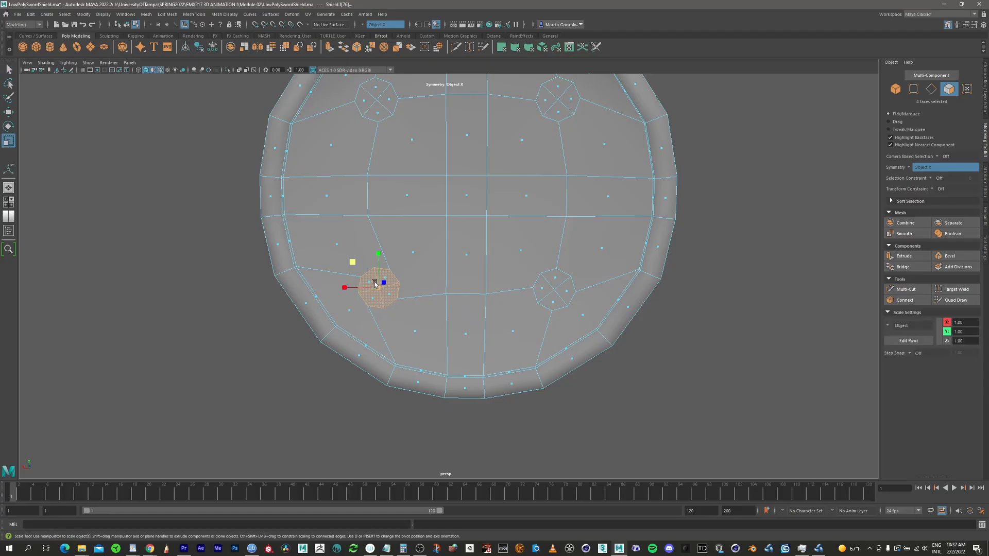
key(e)
drag(367, 255, 341, 266)
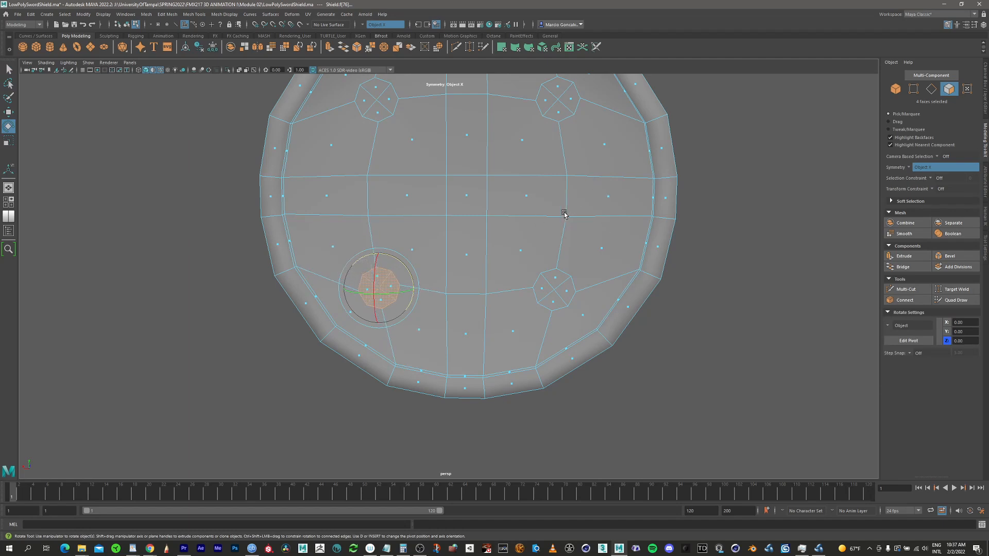
Step: Turn off symmetry so that the upper-left circle can be edited on its own
alt+middle_drag(480, 172, 491, 263)
click(390, 205)
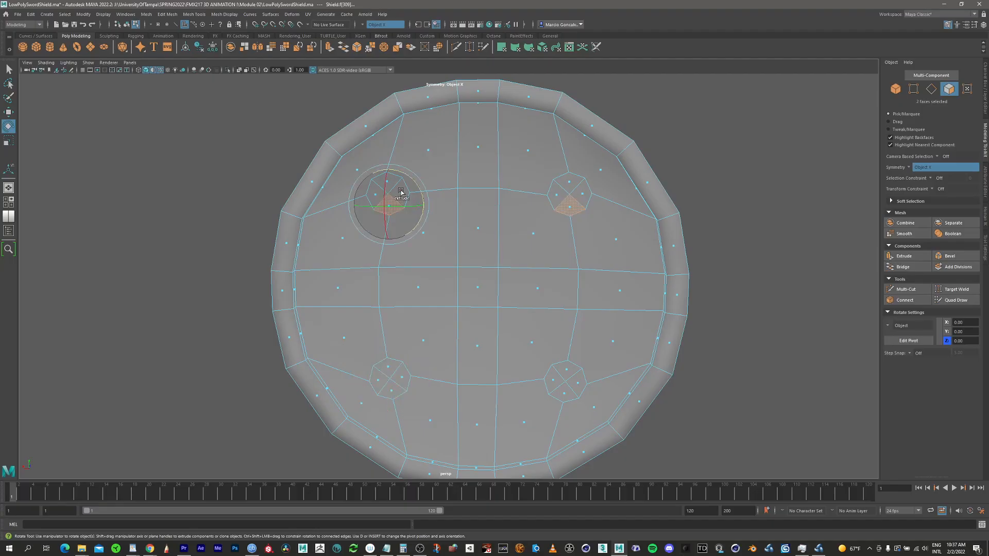
click(927, 167)
click(926, 171)
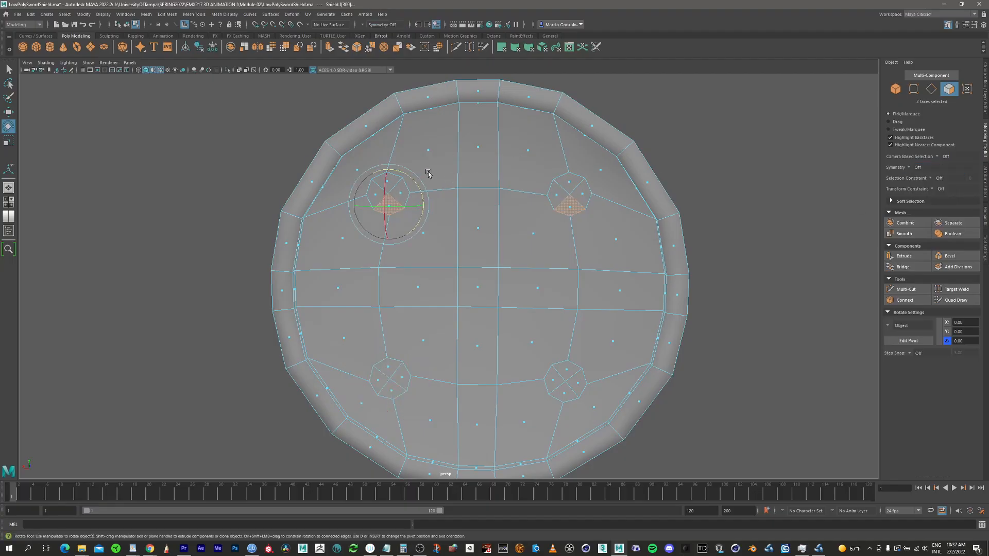
click(398, 192)
click(430, 162)
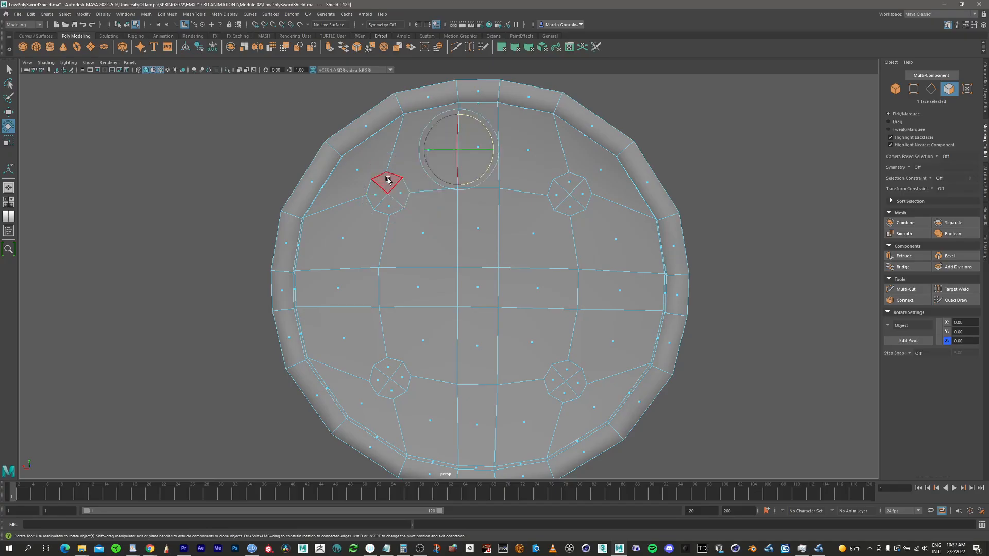
Step: Try to select the upper-left circle's faces for rotation without symmetry
key(q)
mouse_move(399, 193)
alt+mouse_down()
mouse_move(433, 193)
mouse_move(404, 192)
mouse_move(430, 219)
mouse_move(557, 237)
mouse_move(438, 235)
mouse_move(397, 195)
alt+mouse_up()
shift+click(393, 194)
shift+click(382, 208)
shift+click(368, 197)
shift+click(381, 184)
key(e)
key(w)
key(e)
click(690, 196)
click(396, 195)
click(447, 156)
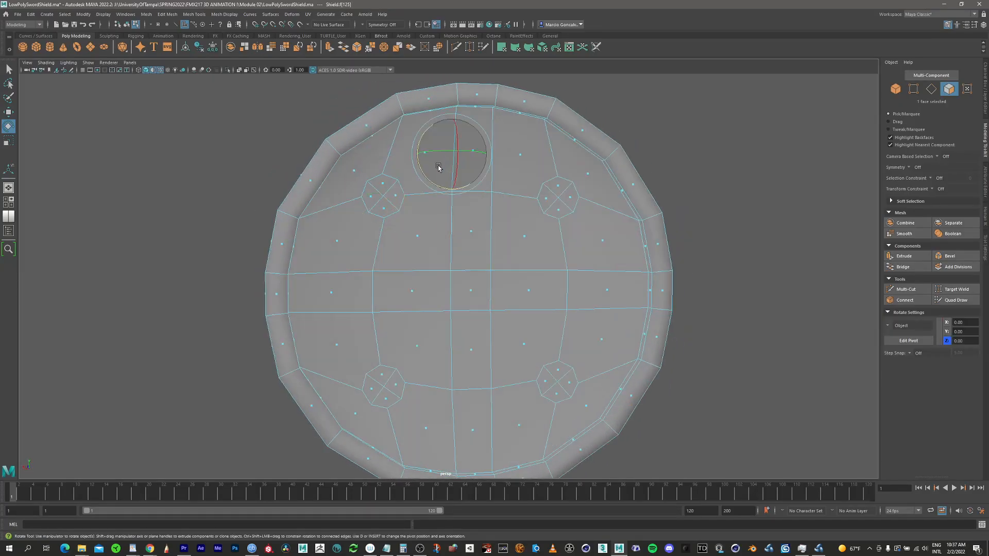
Step: Select the four faces of the upper-left circle and rotate them slightly in the plane of the back
key(q)
click(640, 103)
click(383, 183)
shift+click(394, 195)
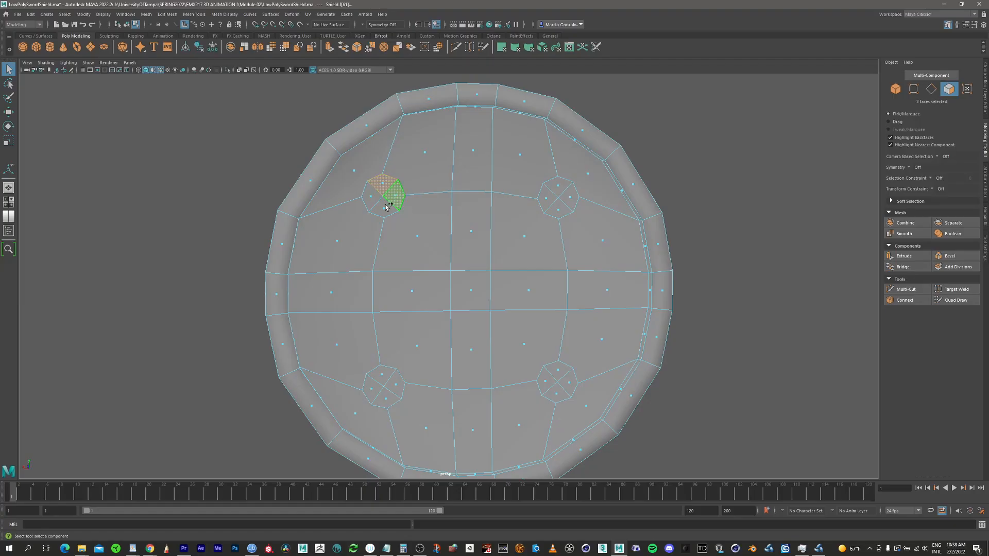
shift+click(384, 207)
shift+click(372, 197)
alt+drag(385, 207, 418, 210)
key(e)
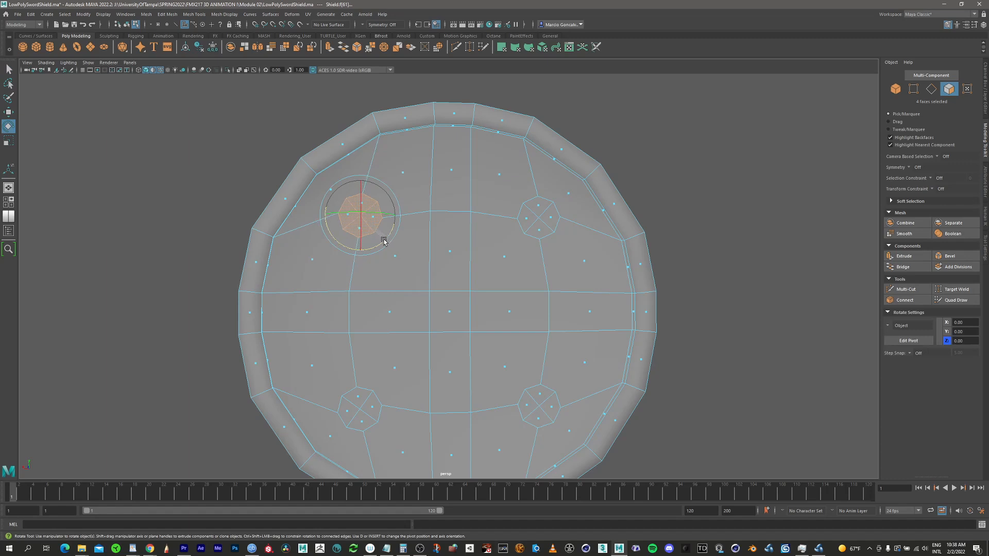
Step: Set symmetry back to Object X and select all faces of the two lower circles
click(917, 167)
click(918, 179)
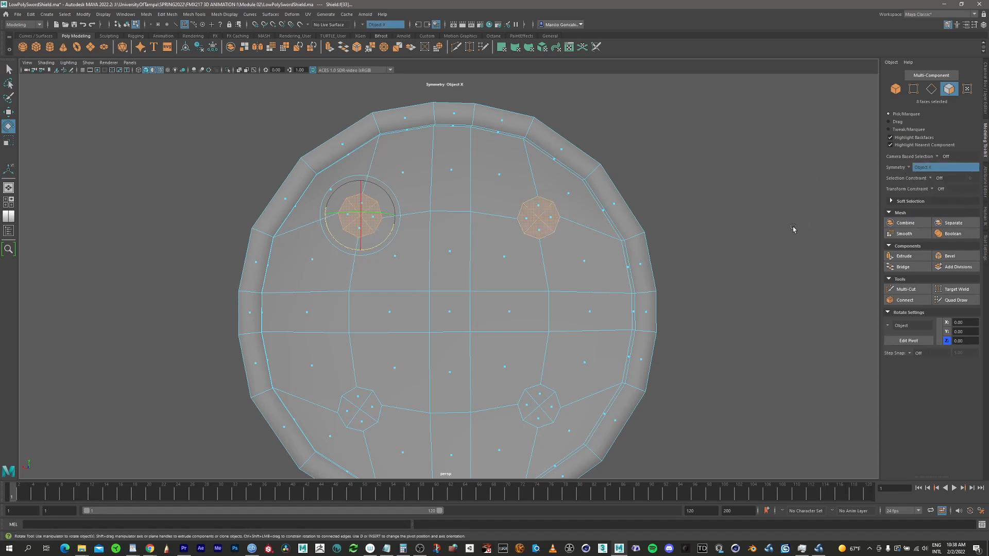
alt+middle_drag(714, 257, 673, 159)
click(566, 294)
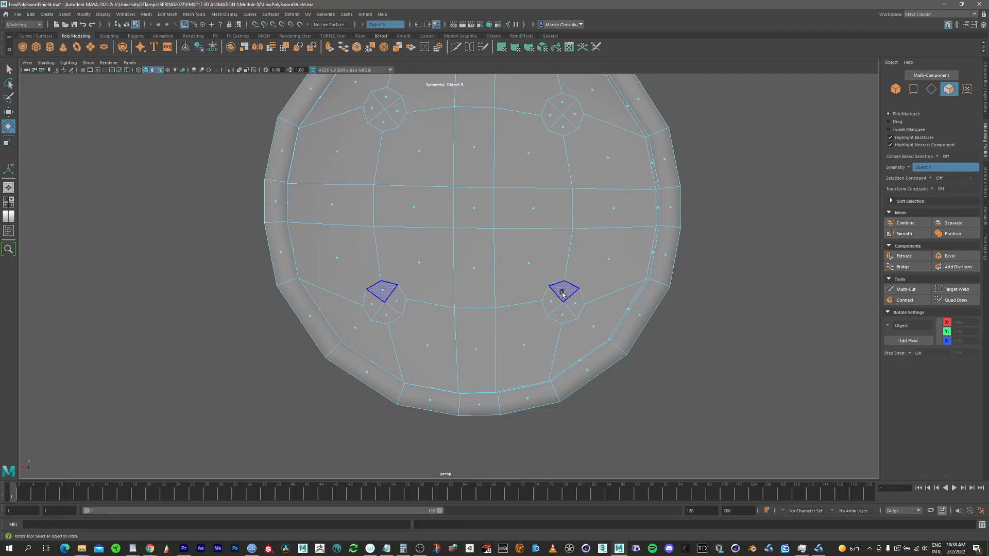
key(q)
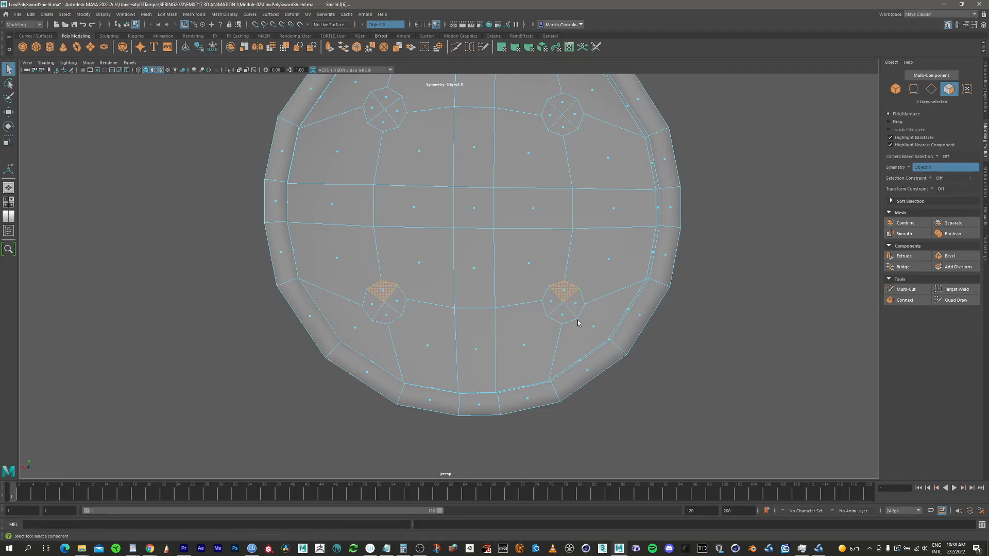
click(574, 306)
shift+click(562, 313)
shift+click(551, 301)
shift+click(565, 291)
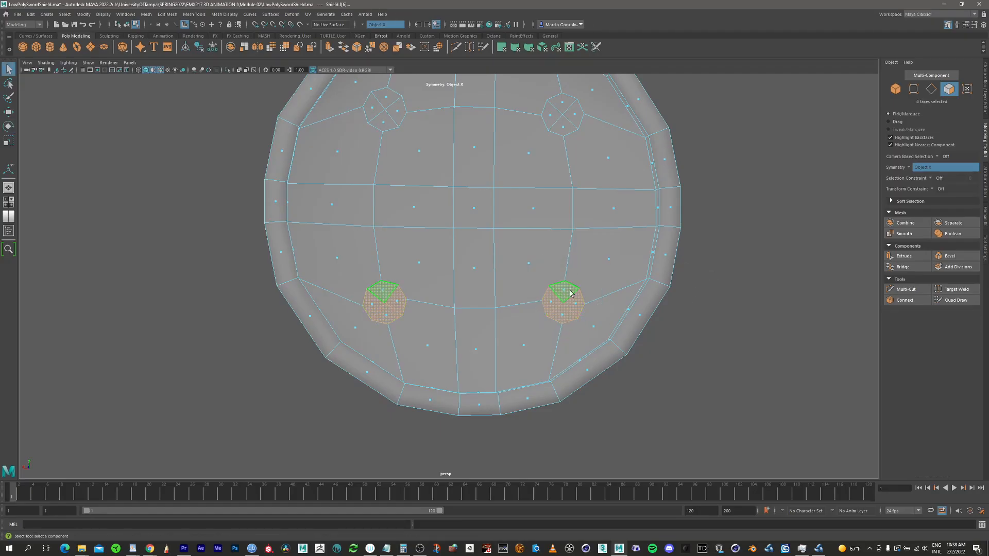
Step: Add all faces of the two upper circles to the selection of the lower ones
alt+middle_drag(607, 216, 602, 335)
shift+click(560, 212)
shift+click(549, 198)
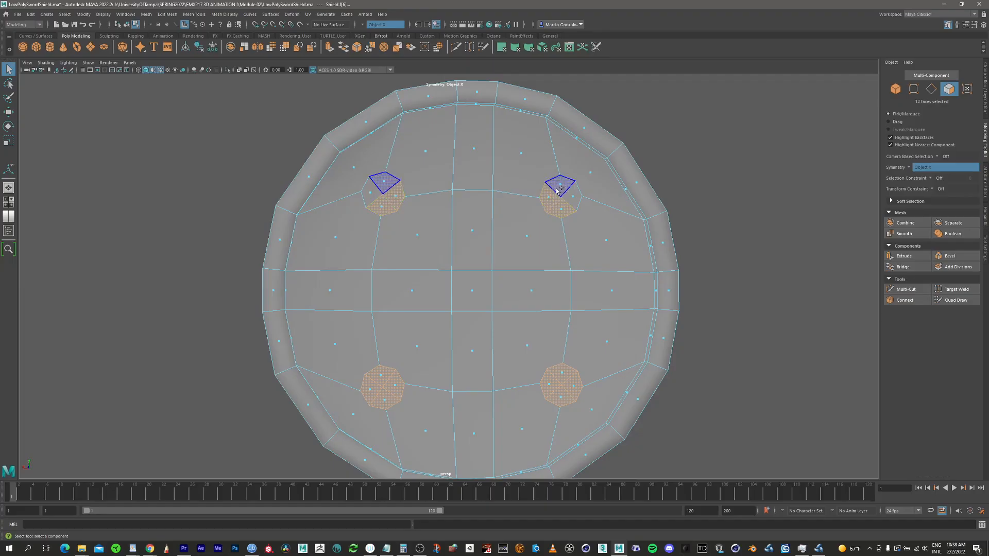
shift+click(559, 188)
shift+click(573, 199)
alt+drag(526, 271, 575, 237)
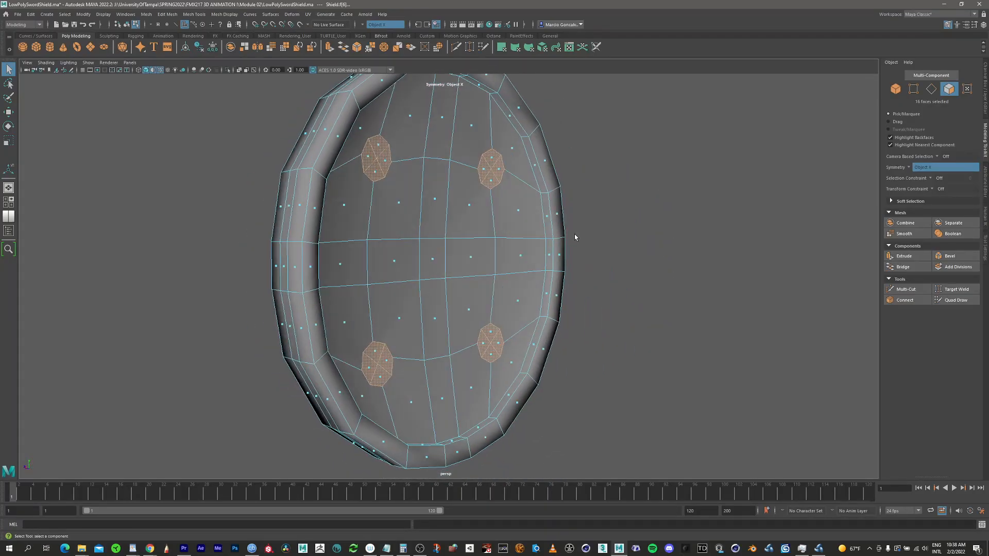
Step: In a wireframe side view, extrude the selected faces of the four circles straight out from the shield's back to form pegs
key(space)
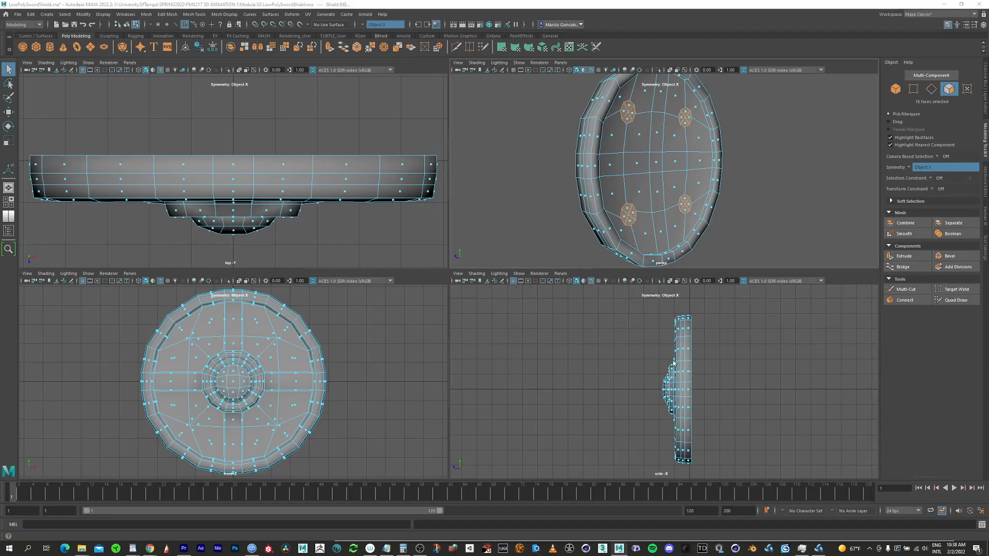
key(space)
alt+middle_drag(625, 325, 610, 332)
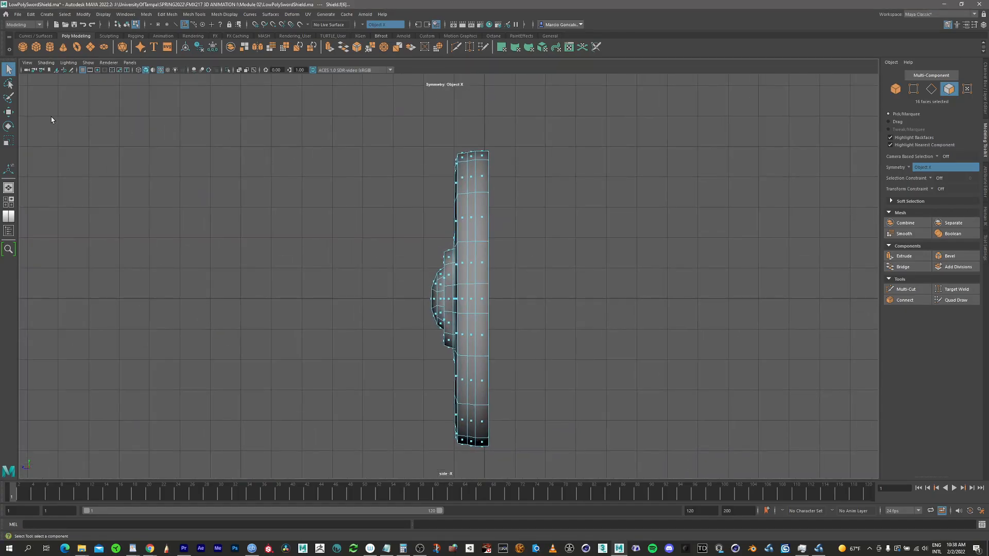
click(138, 70)
alt+middle_drag(543, 251, 488, 210)
alt+right_drag(488, 209, 587, 175)
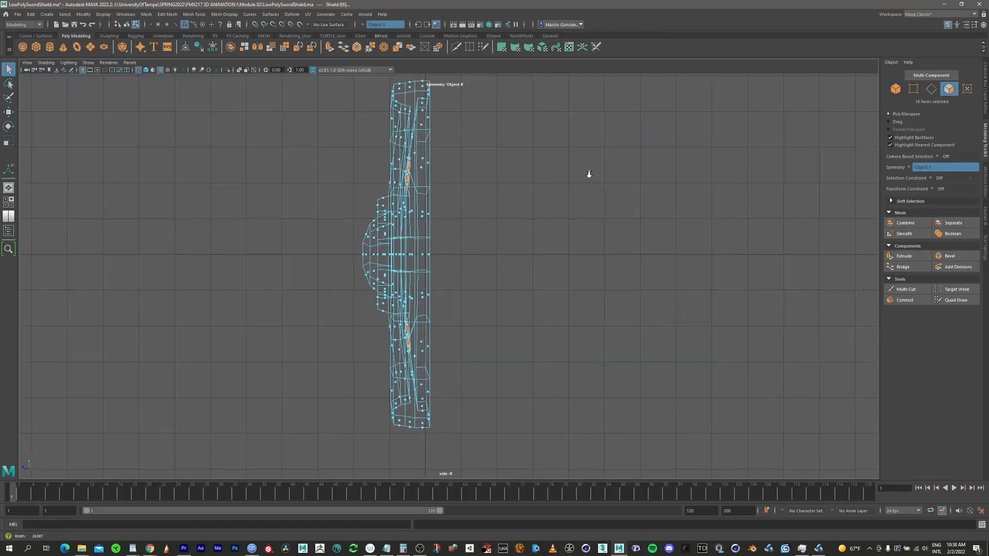
alt+middle_drag(446, 182, 453, 170)
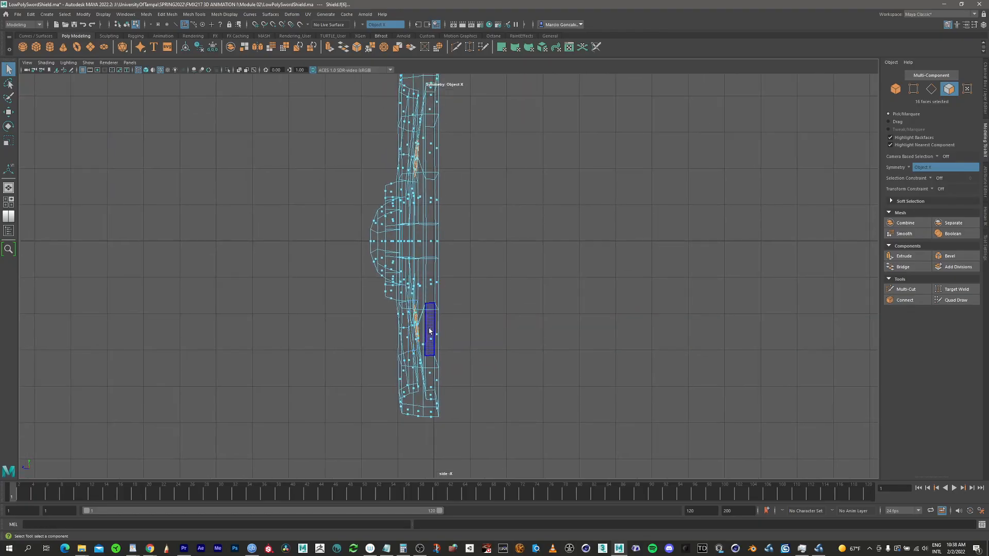
key(w)
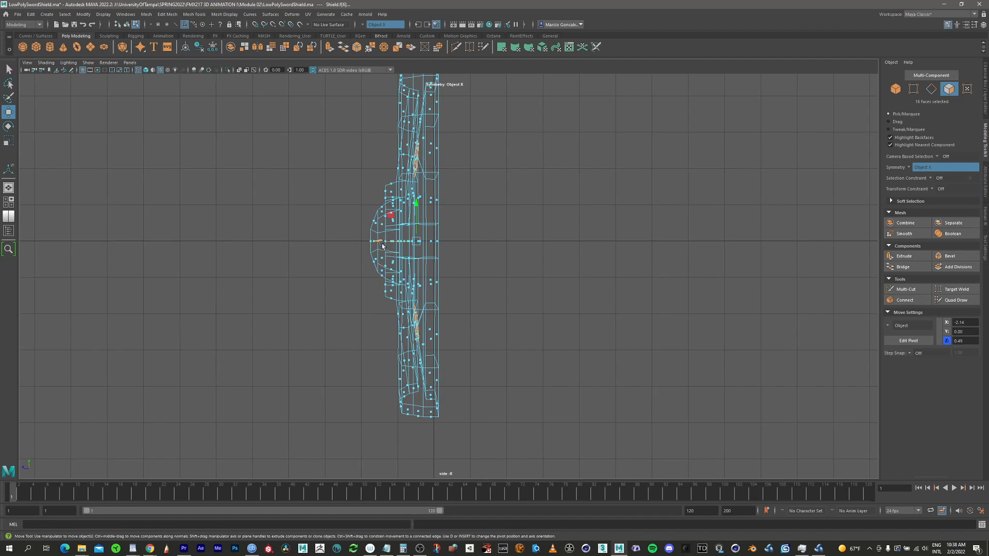
shift+drag(382, 243, 420, 242)
Step: Select the end vertices of the two upper pegs and scale them flat along the Z axis
key(F10)
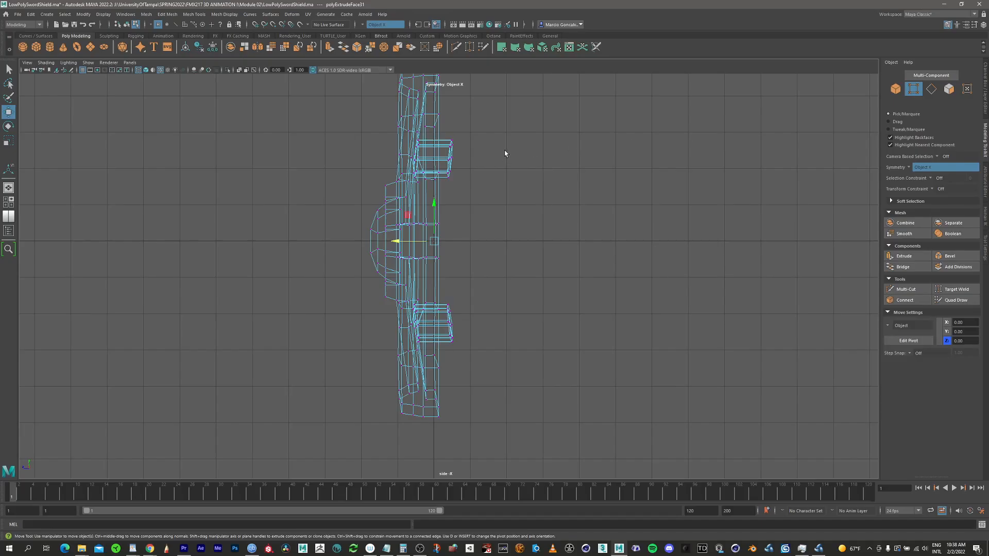
drag(466, 117, 445, 193)
key(space)
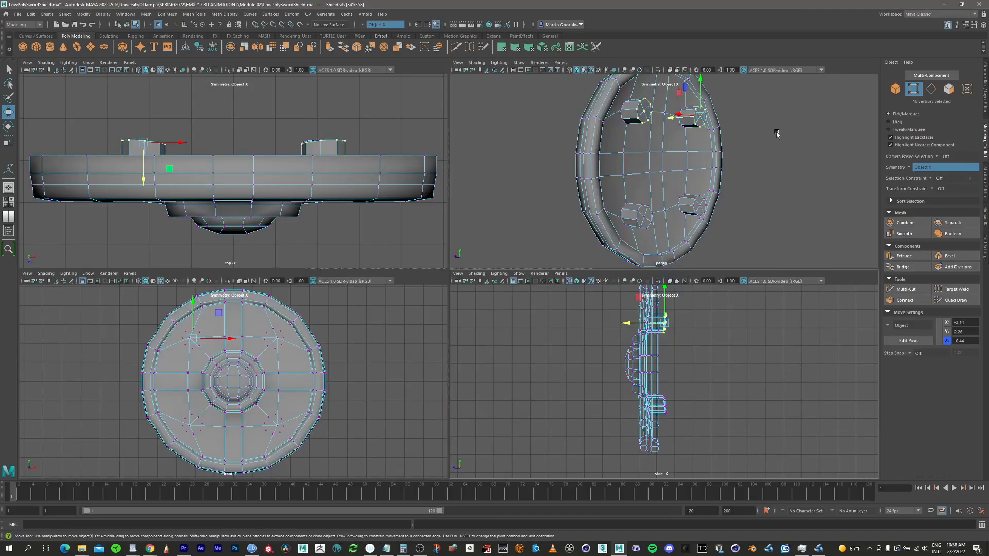
key(space)
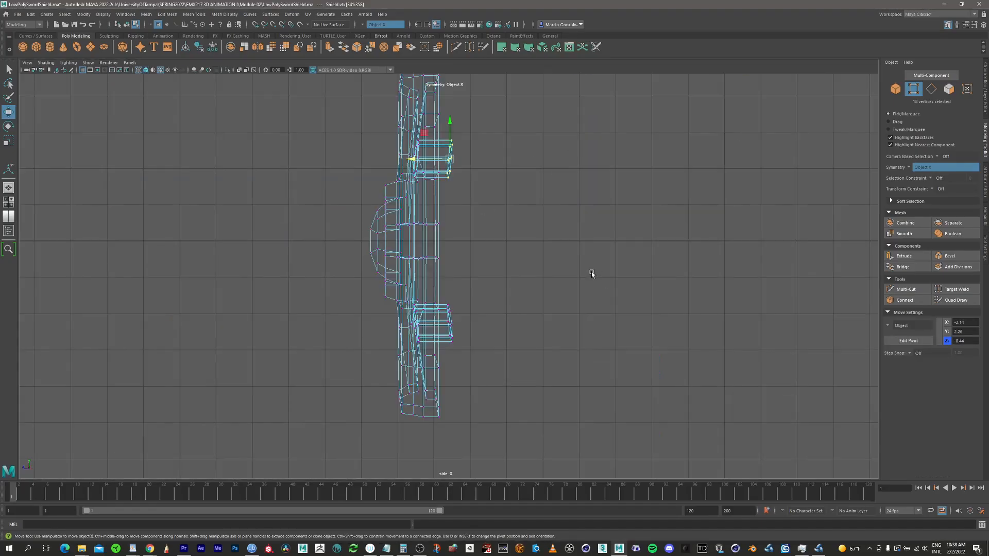
key(r)
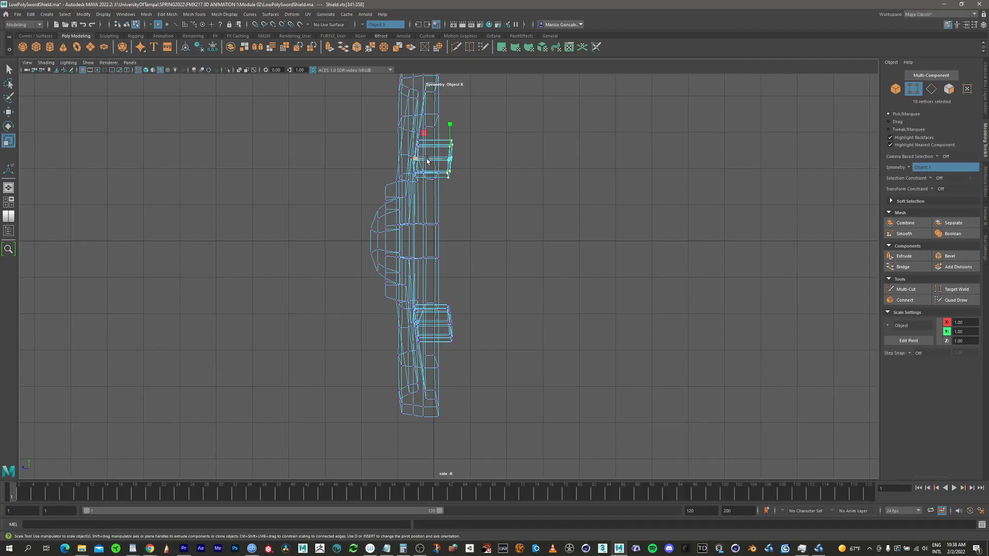
drag(417, 158, 488, 165)
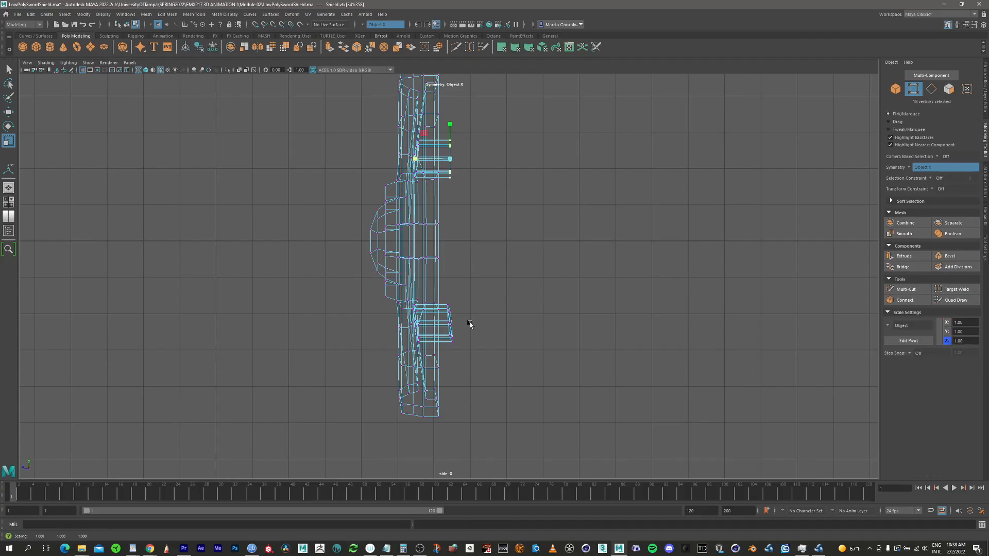
Step: Flatten the end vertices of the two lower pegs along Z, and return to the perspective view
key(q)
drag(467, 287, 446, 365)
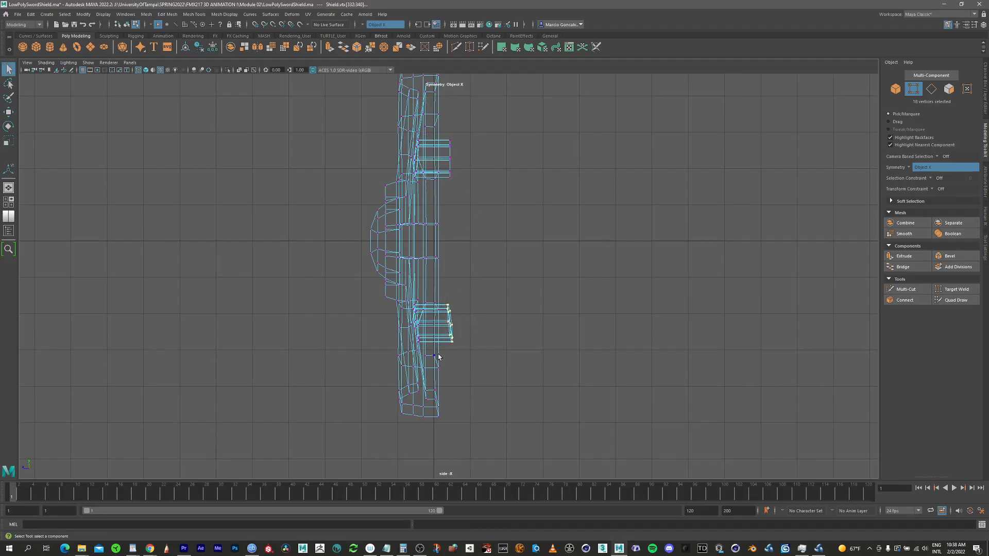
key(r)
drag(416, 324, 480, 331)
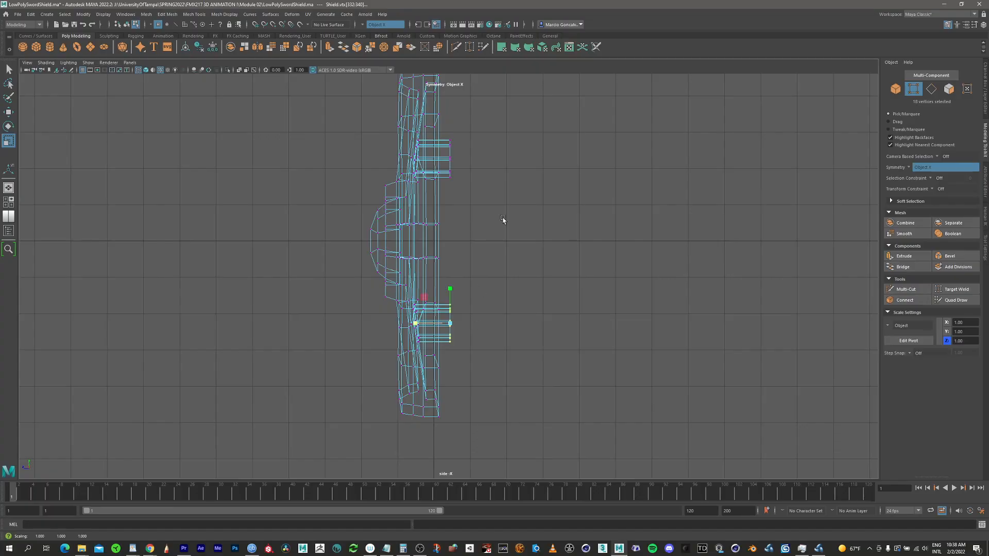
key(space)
key(space)
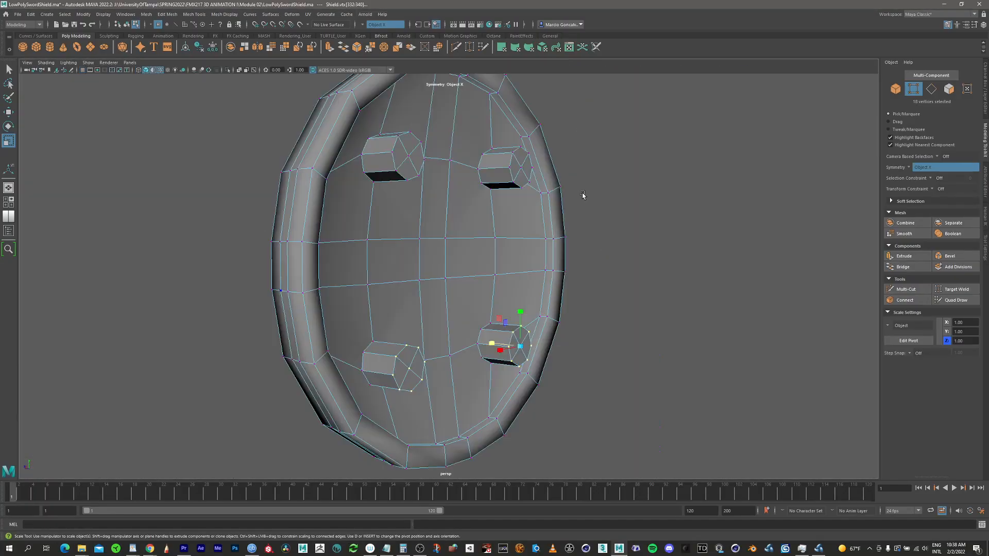
Step: Extrude the end faces of all four pegs with an Offset of 0.11 to inset a smaller cap, and deselect them
alt+drag(478, 271, 414, 160)
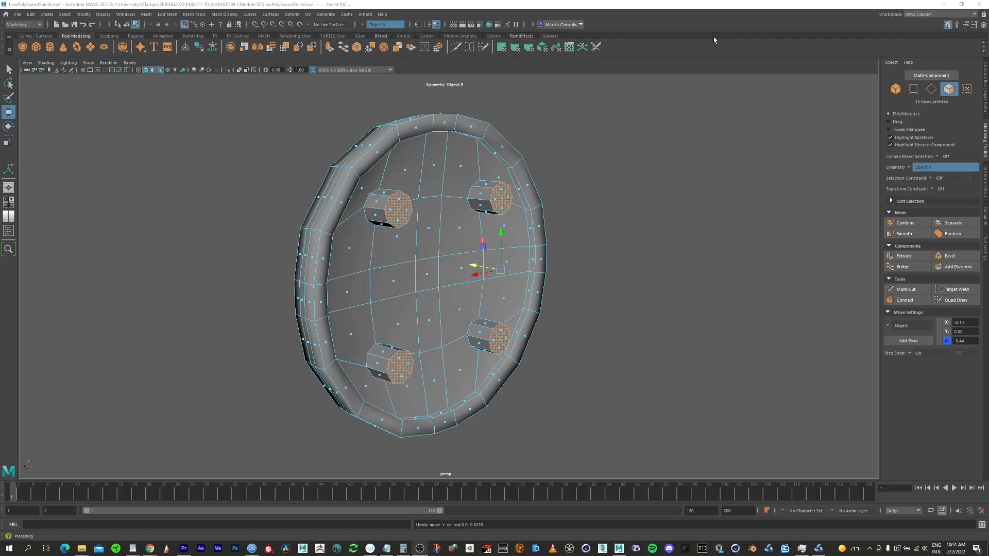
alt+right_drag(445, 233, 603, 208)
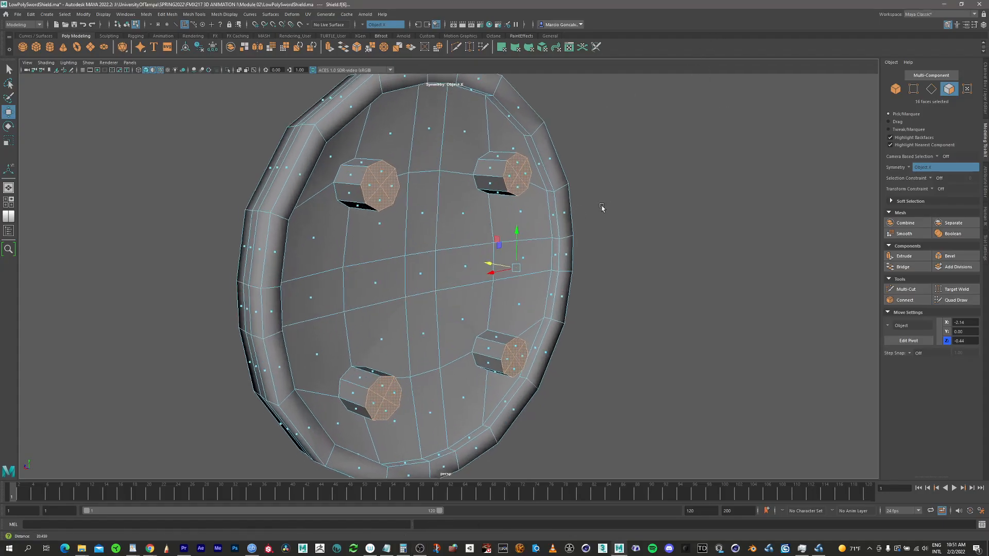
alt+drag(602, 207, 517, 202)
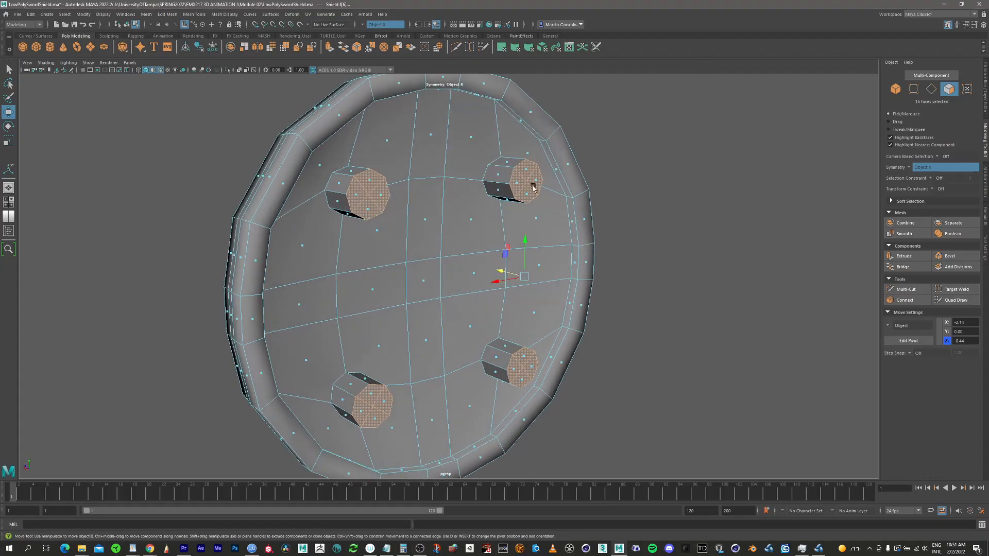
alt+right_drag(491, 190, 587, 190)
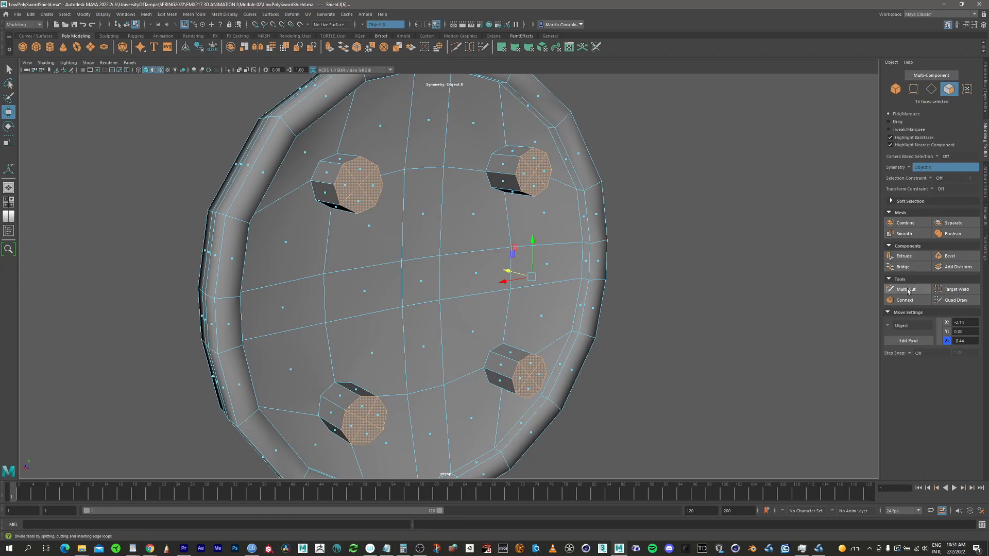
click(902, 256)
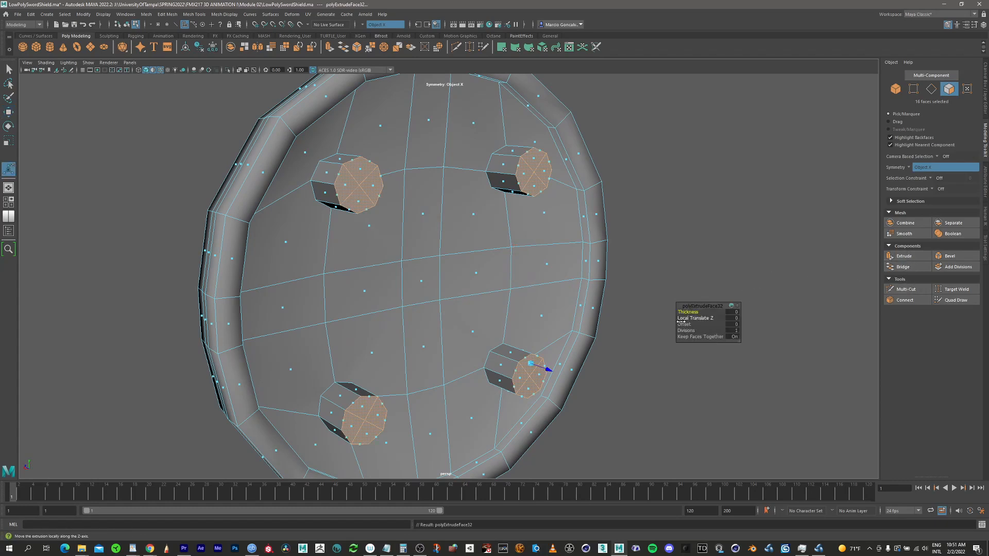
drag(685, 325, 692, 325)
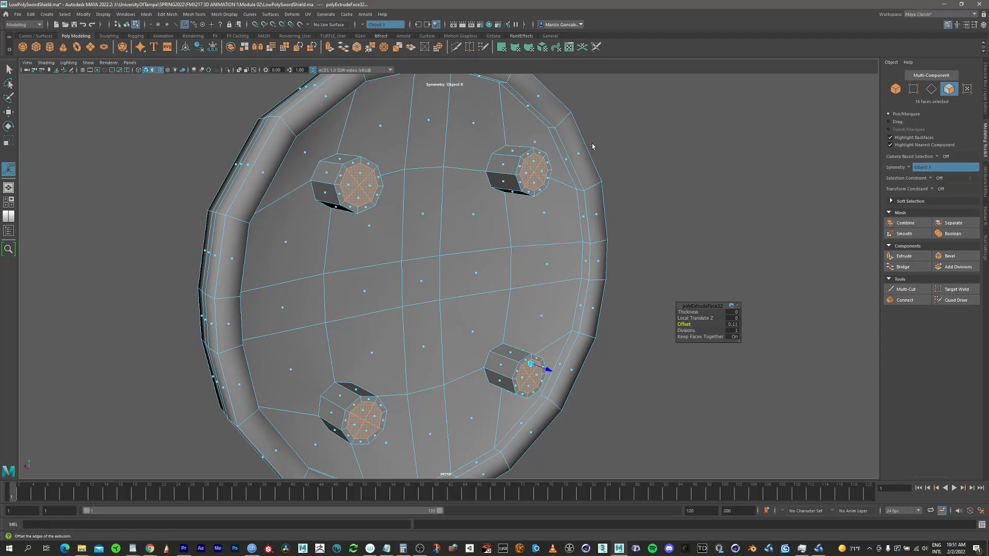
key(q)
click(632, 249)
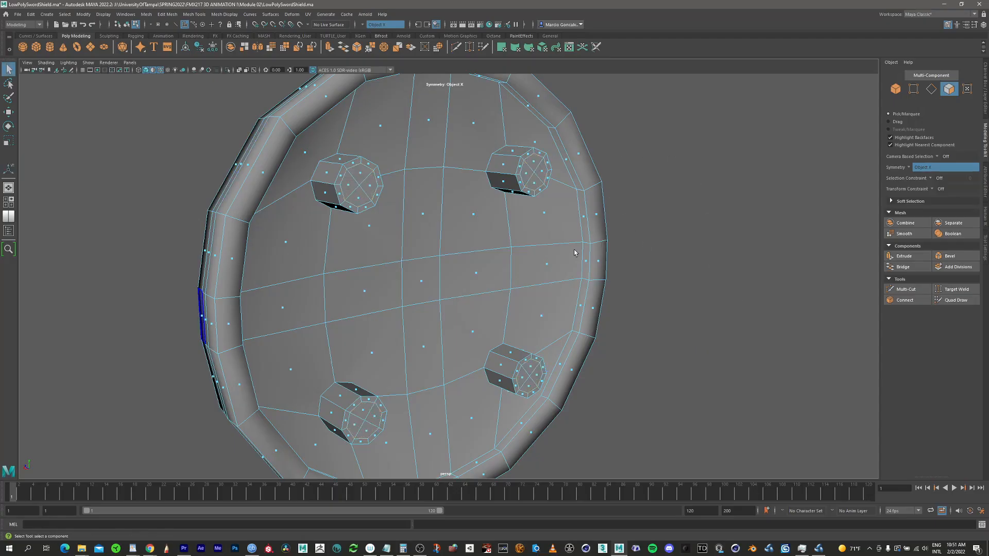
Step: Select the inner cap faces on the ends of the two upper pegs, using symmetry
alt+drag(638, 254, 578, 247)
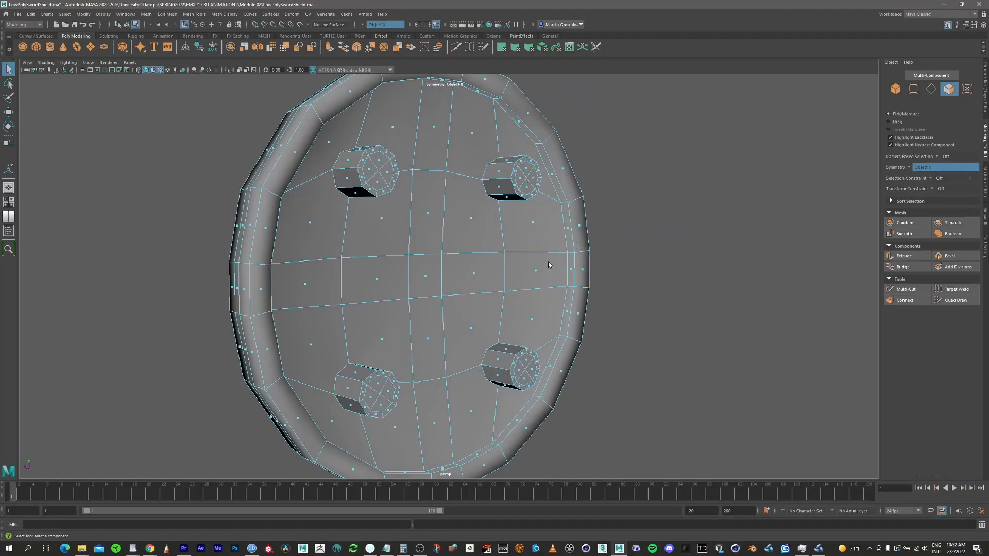
alt+right_drag(526, 254, 474, 255)
alt+drag(474, 254, 515, 253)
scroll(515, 217, up, 3)
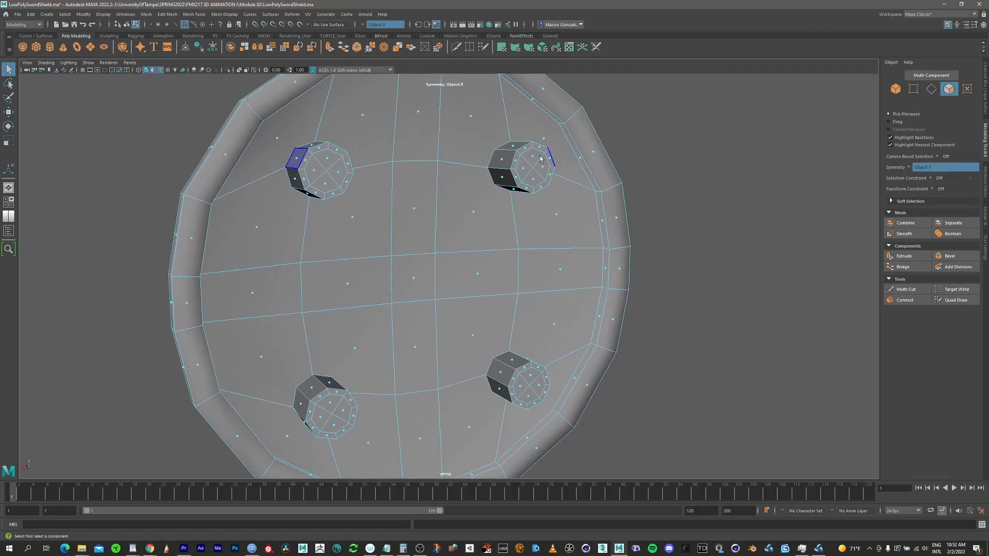
click(534, 160)
click(534, 160)
shift+click(527, 173)
shift+click(540, 174)
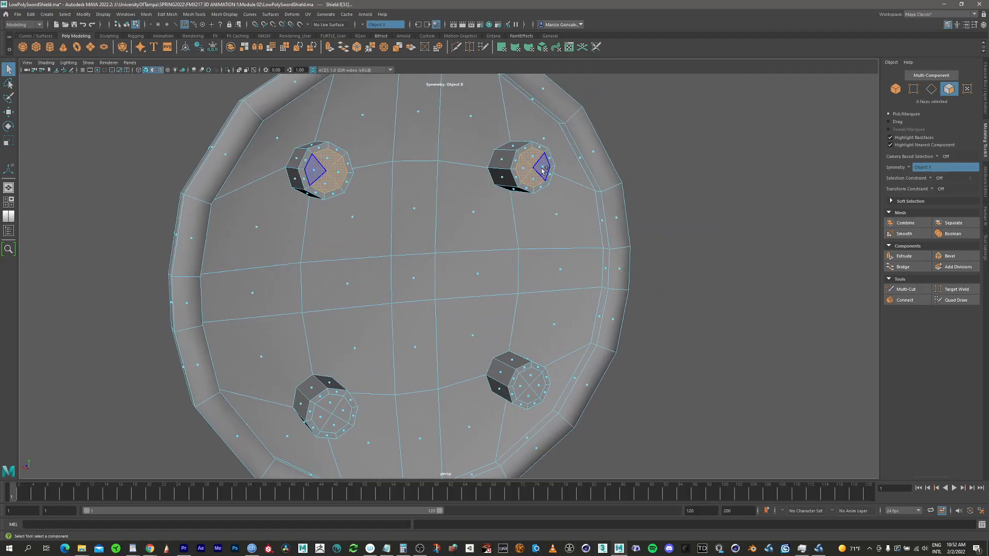
shift+click(526, 163)
Step: Add the inner cap faces of the two lower pegs to the selection
shift+click(527, 385)
shift+click(529, 396)
shift+click(526, 390)
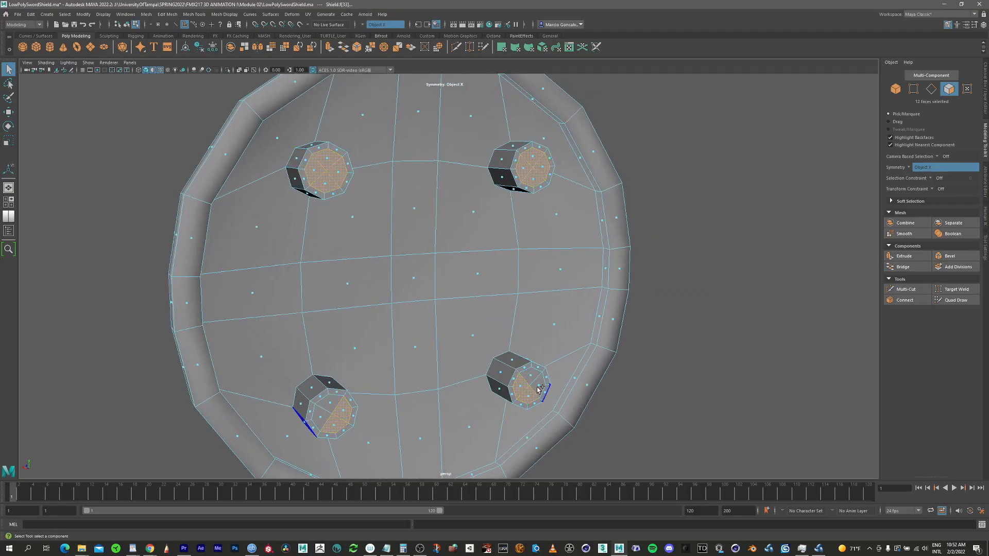
alt+drag(536, 383, 557, 153)
ctrl+click(469, 358)
shift+click(464, 356)
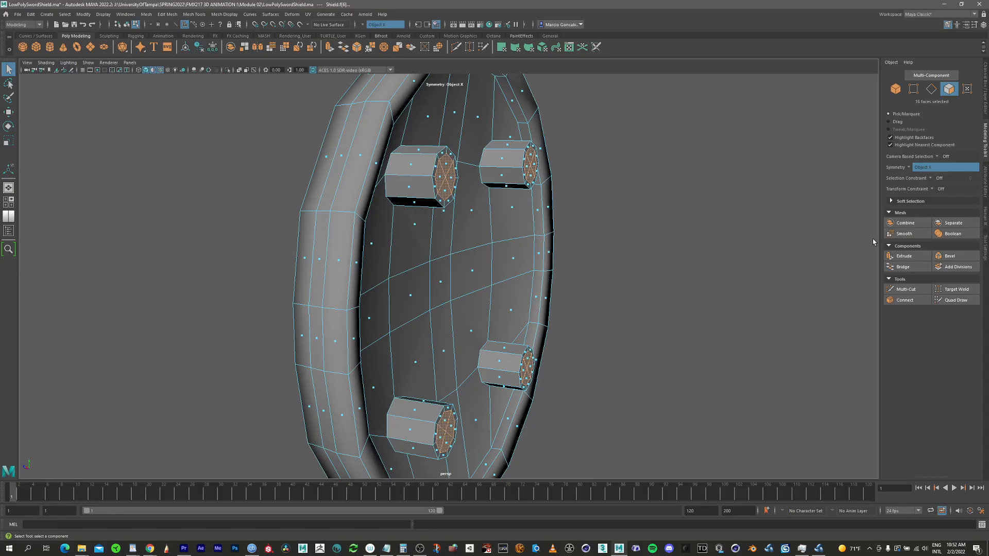
Step: Bridge the selected caps of the upper and lower pegs into two handles and set the bridge's curve type to Blend
alt+drag(595, 252, 555, 238)
alt+drag(341, 326, 510, 275)
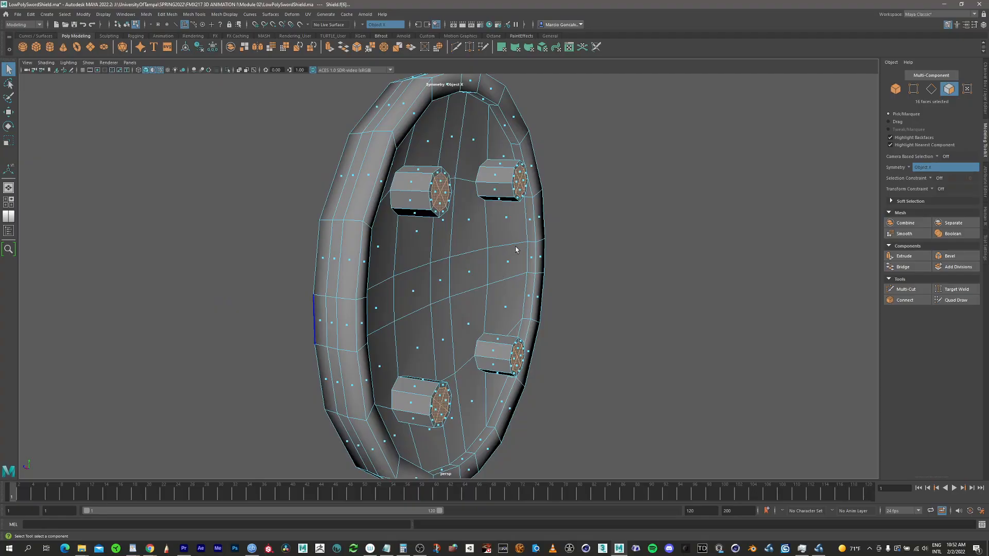
alt+right_drag(516, 249, 470, 250)
alt+drag(470, 271, 467, 243)
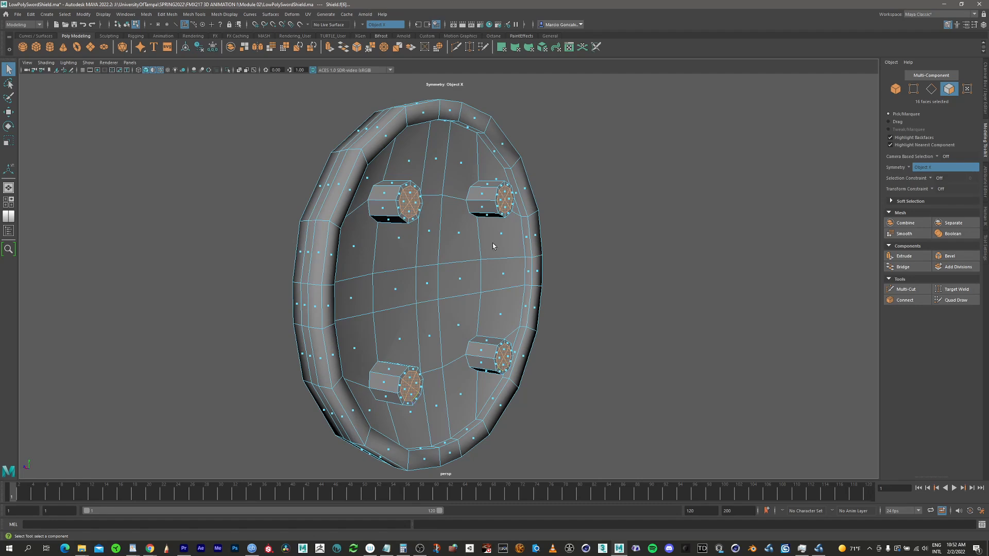
alt+drag(493, 246, 506, 253)
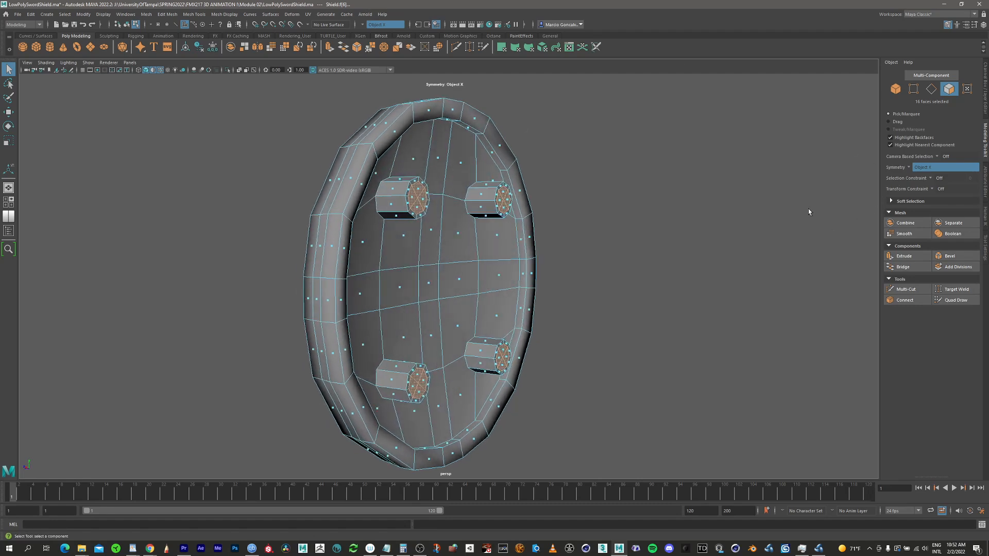
click(907, 272)
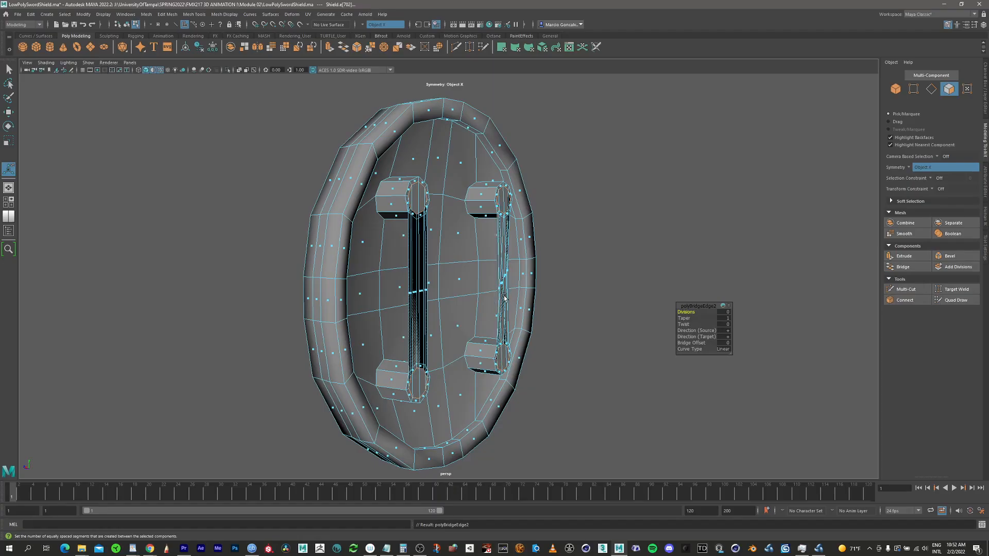
alt+drag(511, 297, 486, 299)
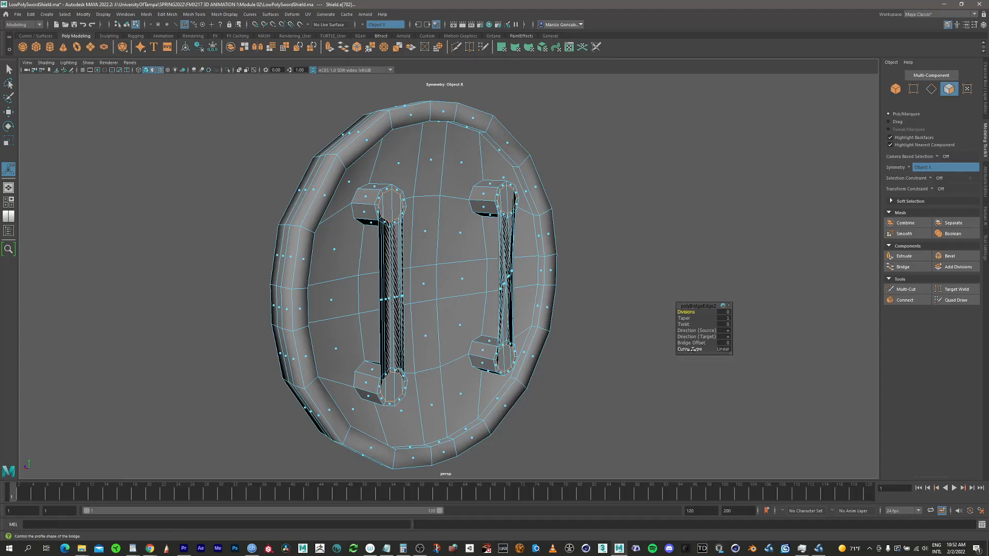
click(722, 353)
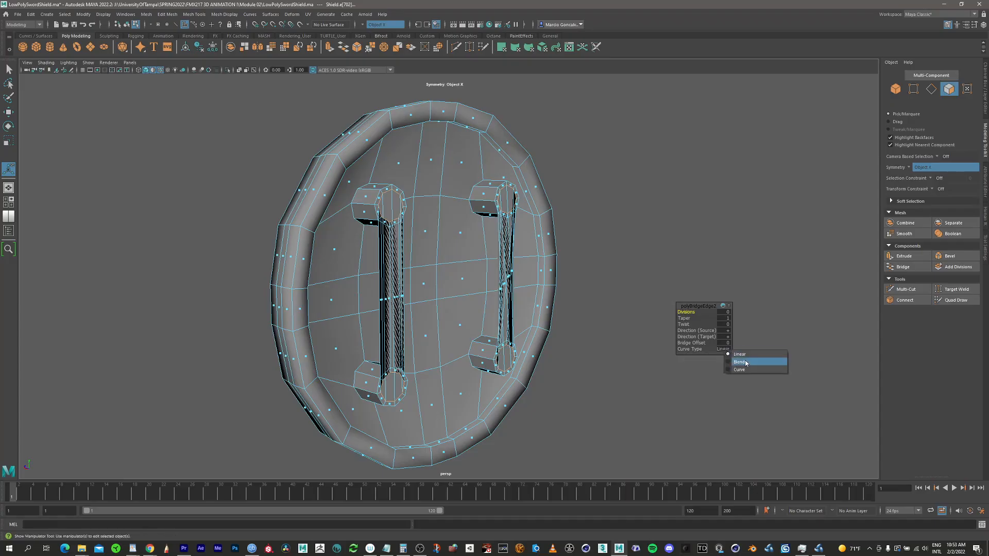
click(736, 363)
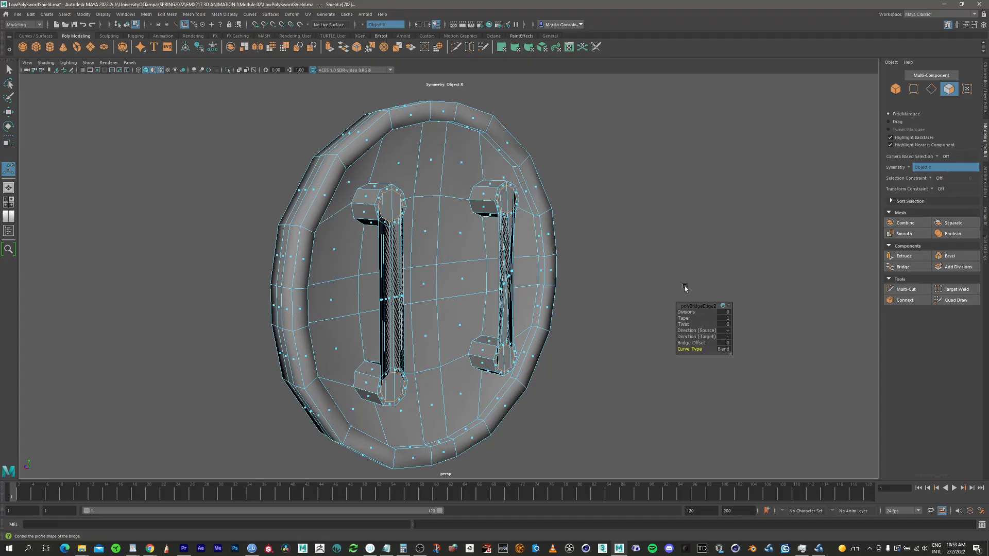
Step: Set the handle bridge's Divisions to 1 so both handles bow outward between their pegs
mouse_move(502, 278)
alt+mouse_down()
mouse_move(468, 280)
mouse_move(525, 280)
mouse_move(504, 278)
alt+mouse_up()
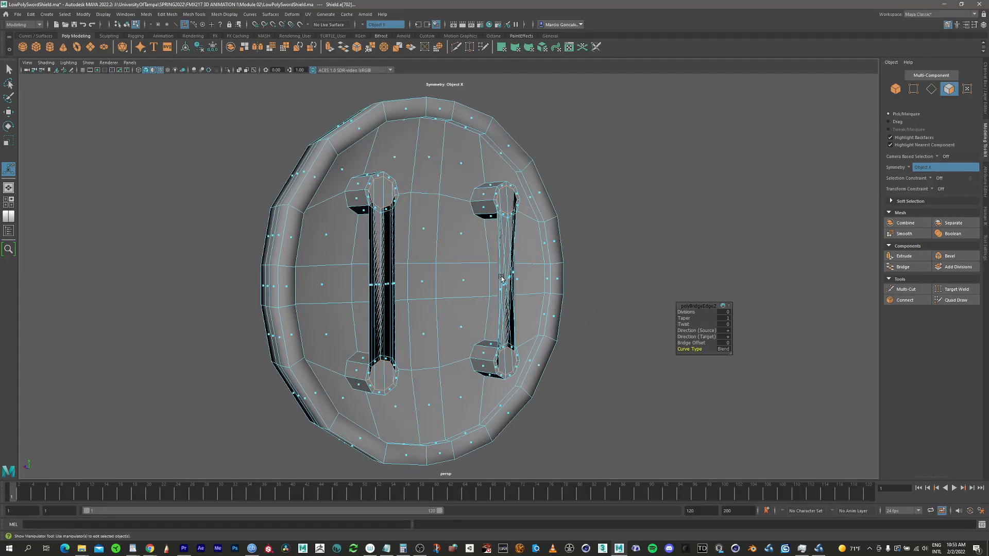
click(685, 311)
middle_drag(684, 312, 636, 312)
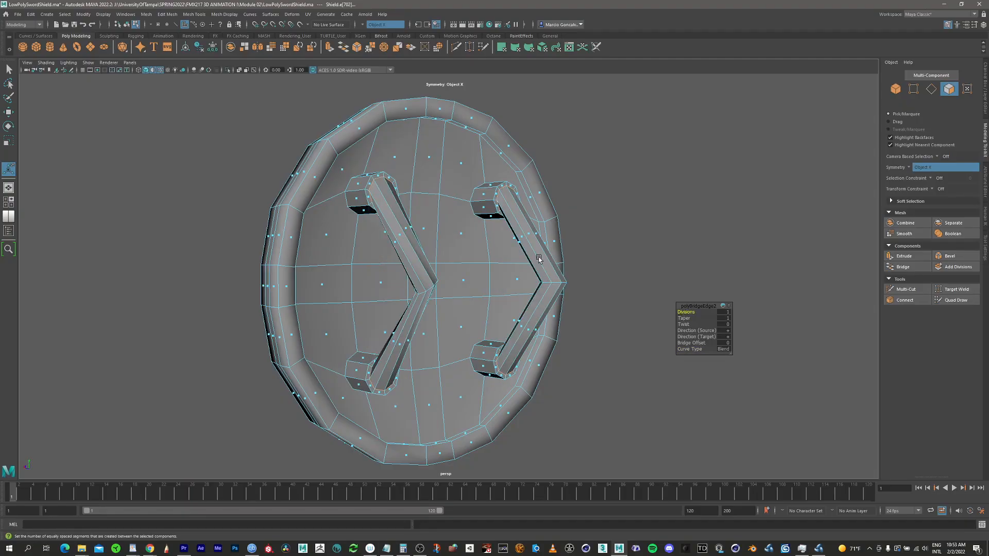
alt+drag(542, 257, 531, 243)
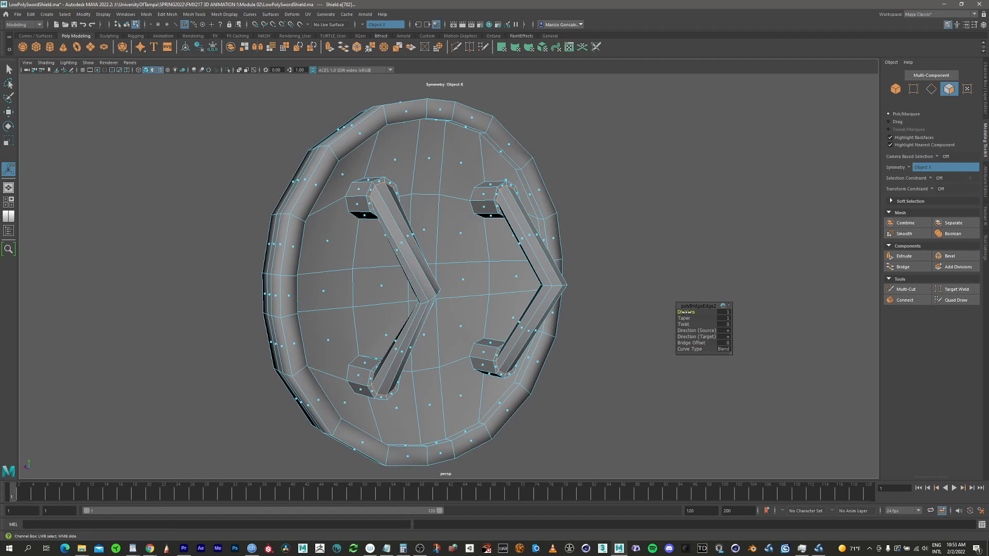
Step: Raise the handle bridge's Divisions to round both handles between their pegs, and return the shield to object selection
middle_drag(683, 312, 700, 312)
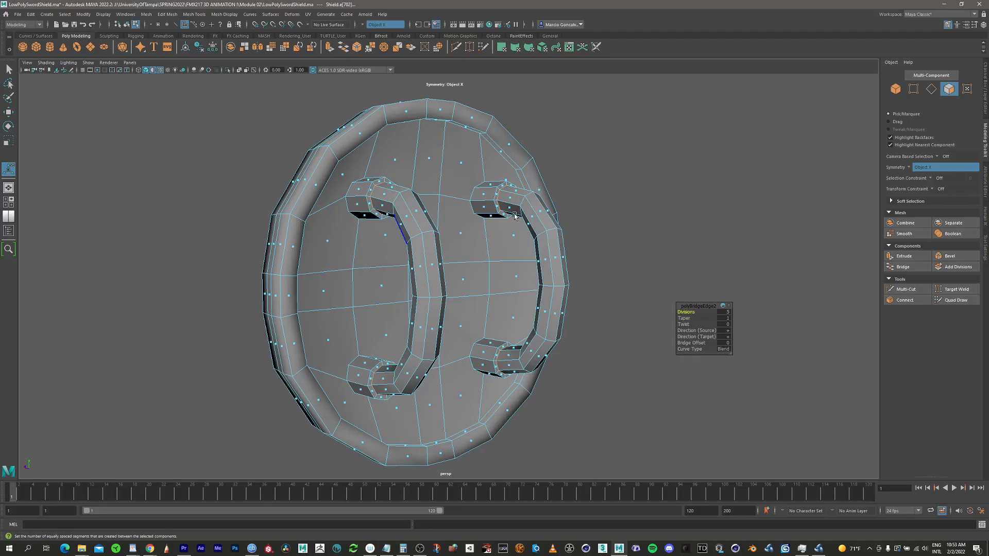
alt+drag(585, 202, 597, 248)
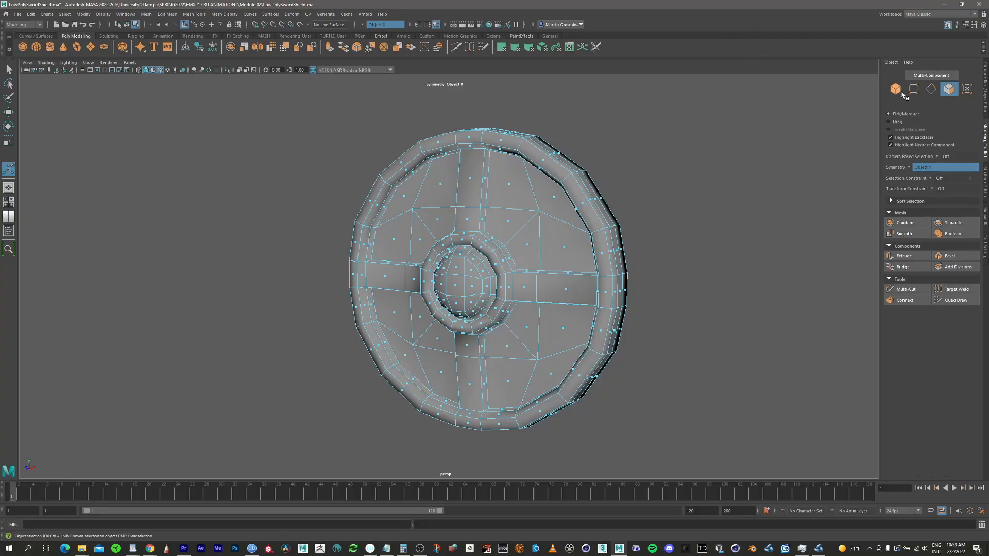
click(896, 90)
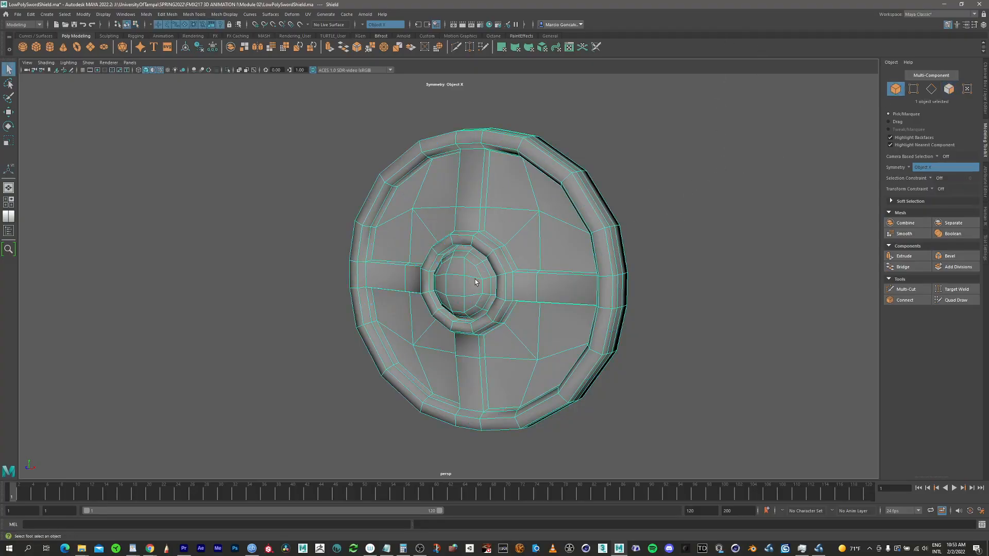
alt+drag(476, 282, 540, 230)
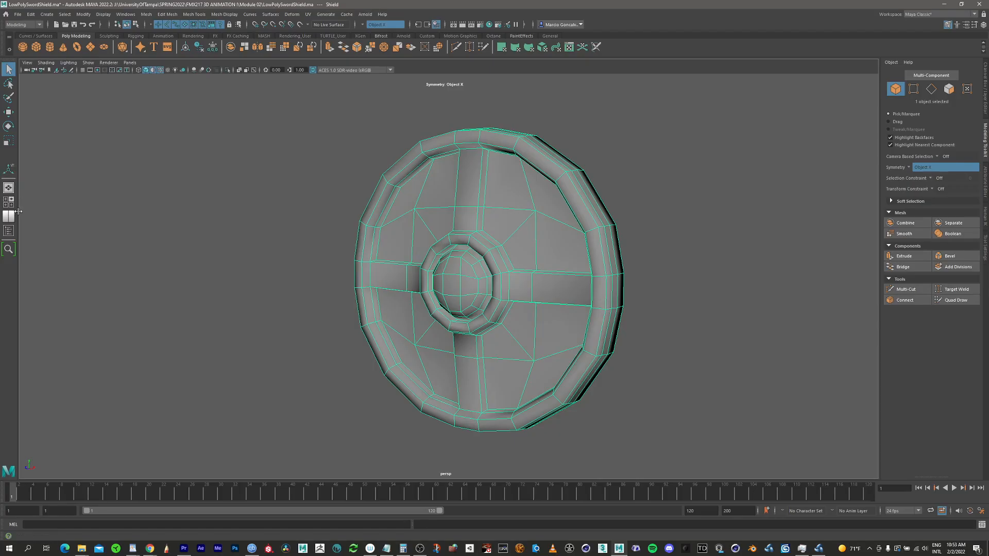
Step: Show the Outliner, select the hidden Sword object and unhide it alongside the shield
click(10, 232)
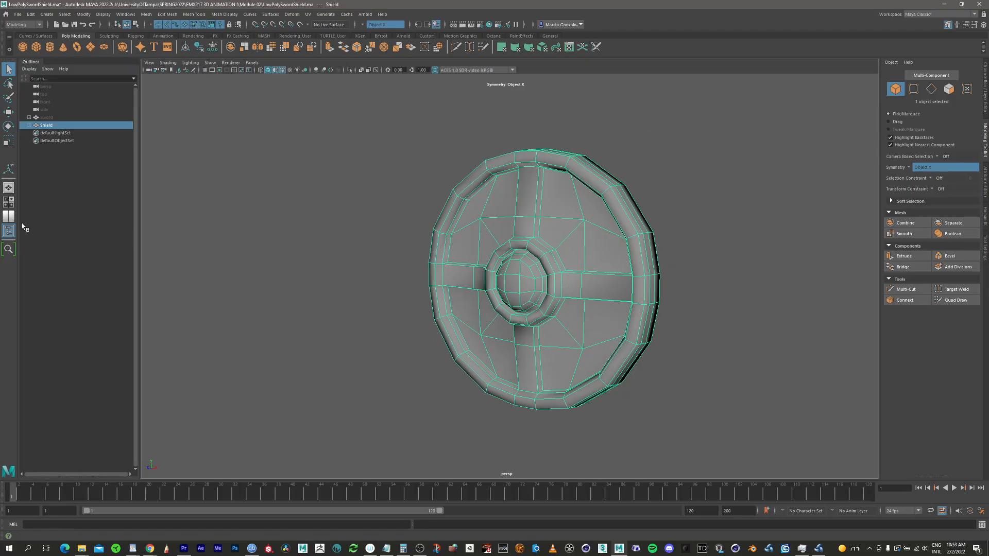
click(49, 118)
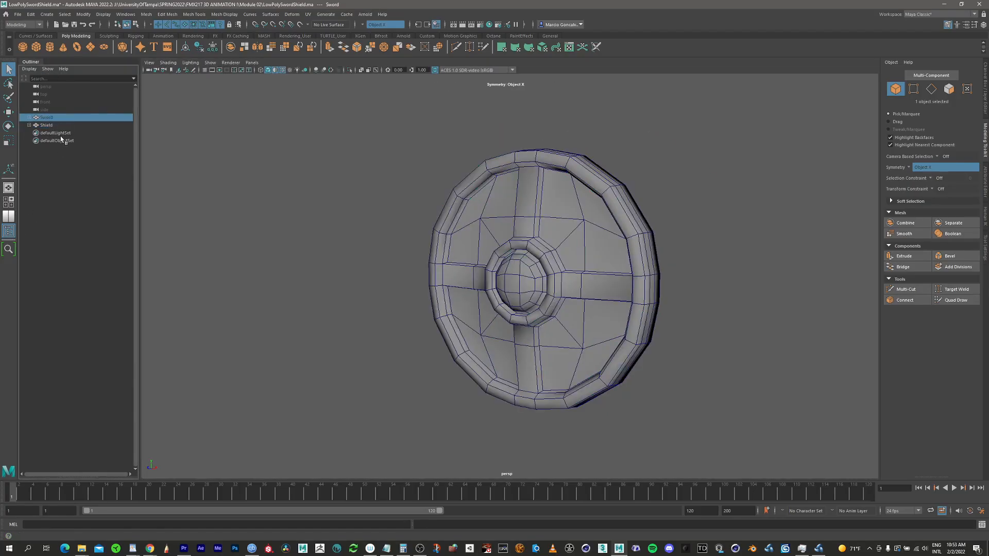
alt+drag(484, 206, 497, 241)
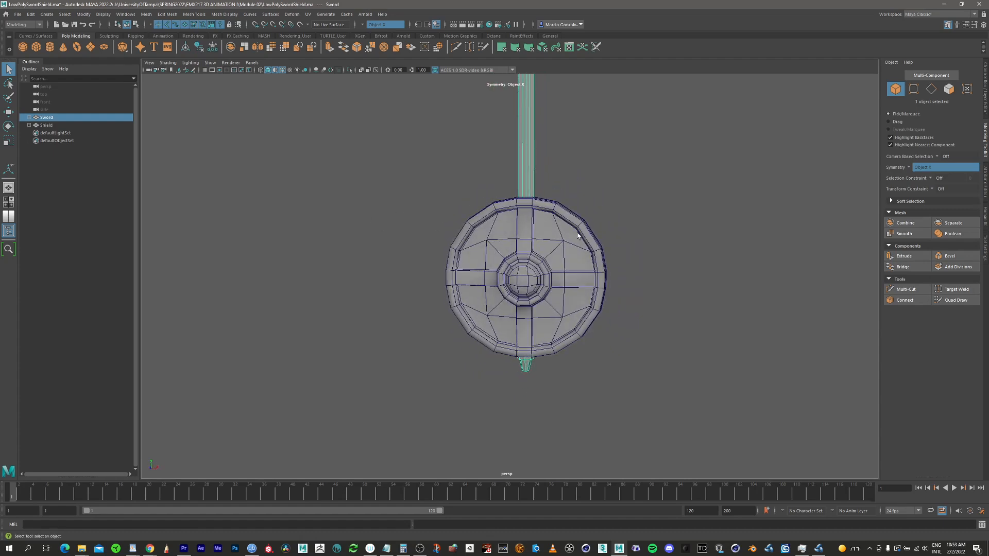
Step: Move the Shield along the X axis so it stands clear beside the sword's grip
click(590, 279)
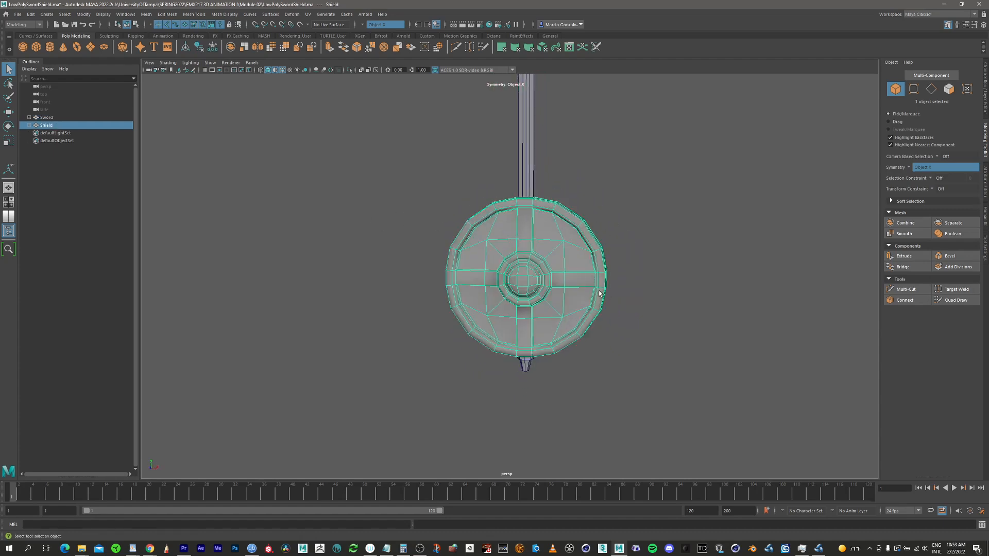
key(w)
drag(561, 278, 712, 296)
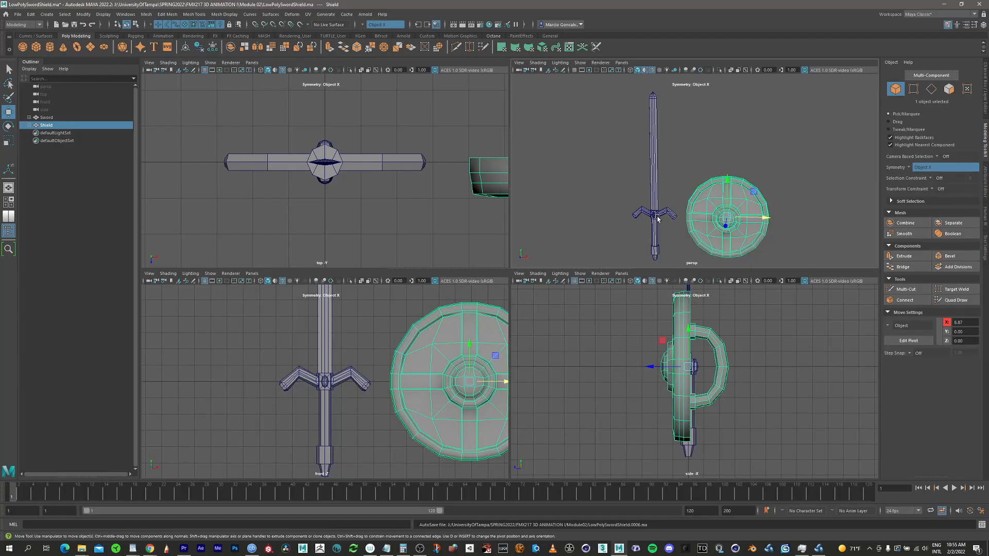
key(space)
alt+drag(546, 260, 540, 335)
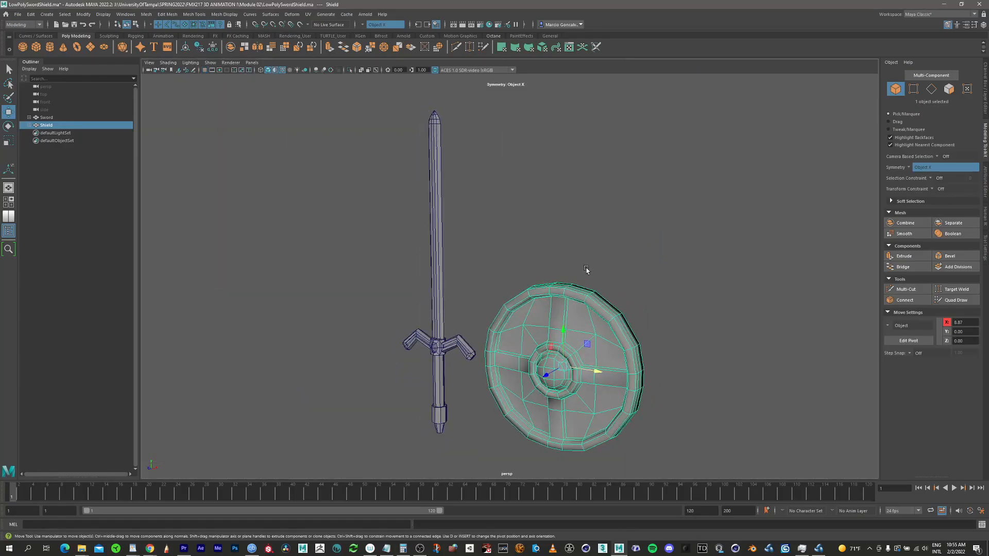
Step: Turn off the wireframe-on-shaded display and deselect the shield to show both models in plain shading
click(283, 71)
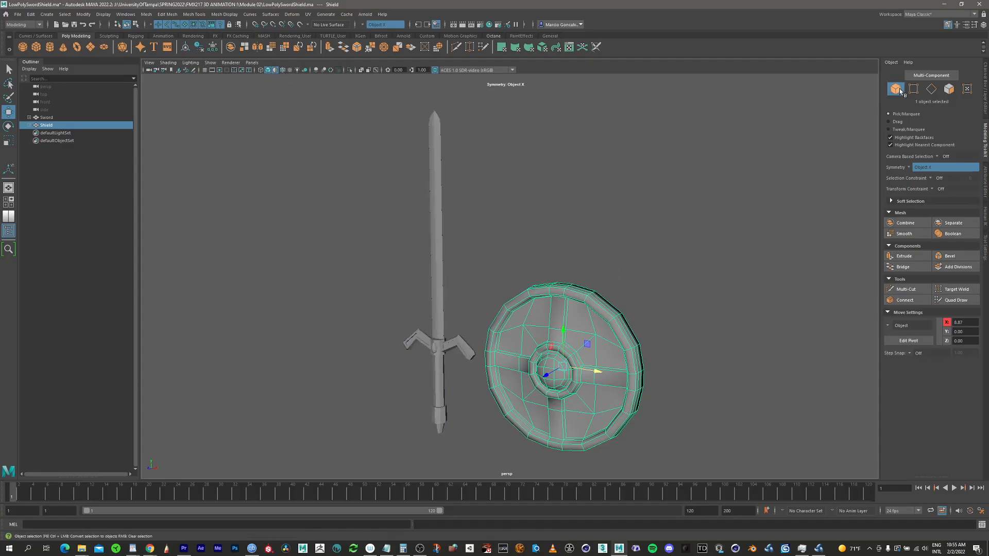
click(667, 293)
alt+drag(608, 262, 536, 133)
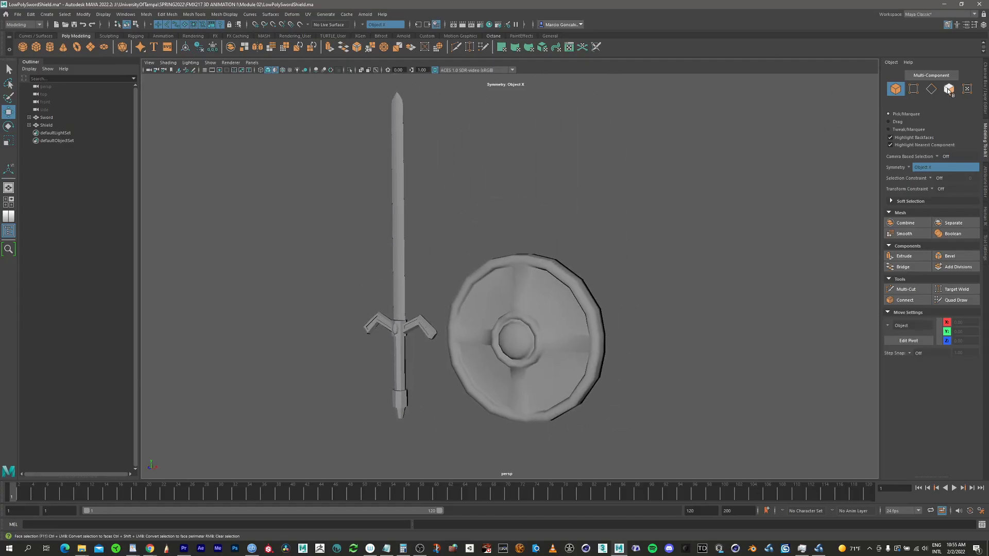
Step: Select all faces of the shield and apply Soften Edge to its normals
click(949, 89)
click(549, 306)
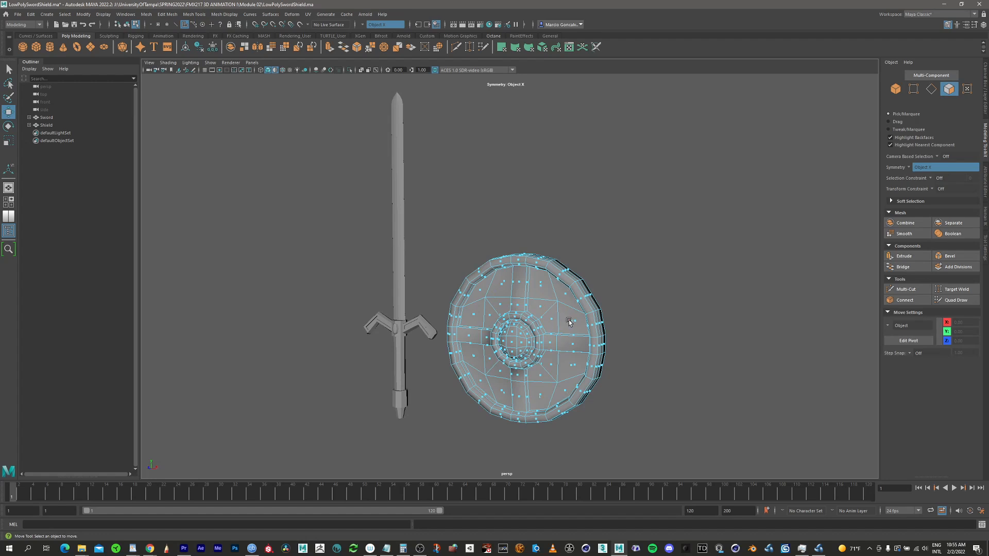
click(543, 290)
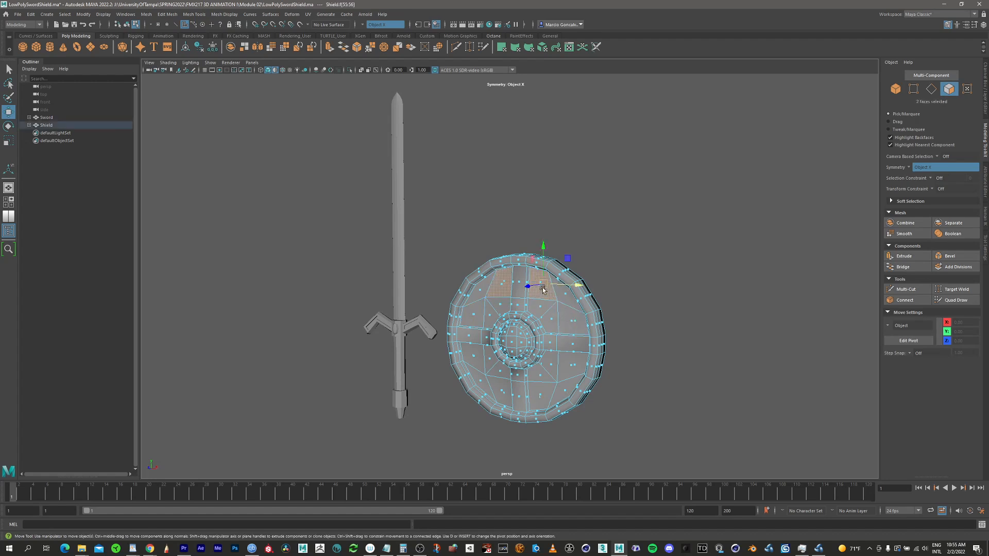
double_click(543, 290)
alt+drag(571, 270, 547, 260)
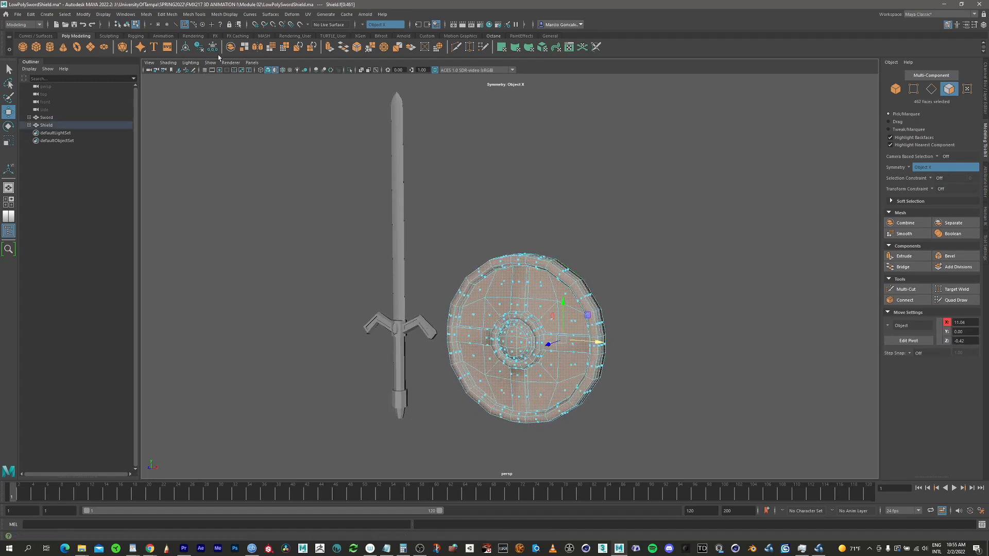
click(225, 14)
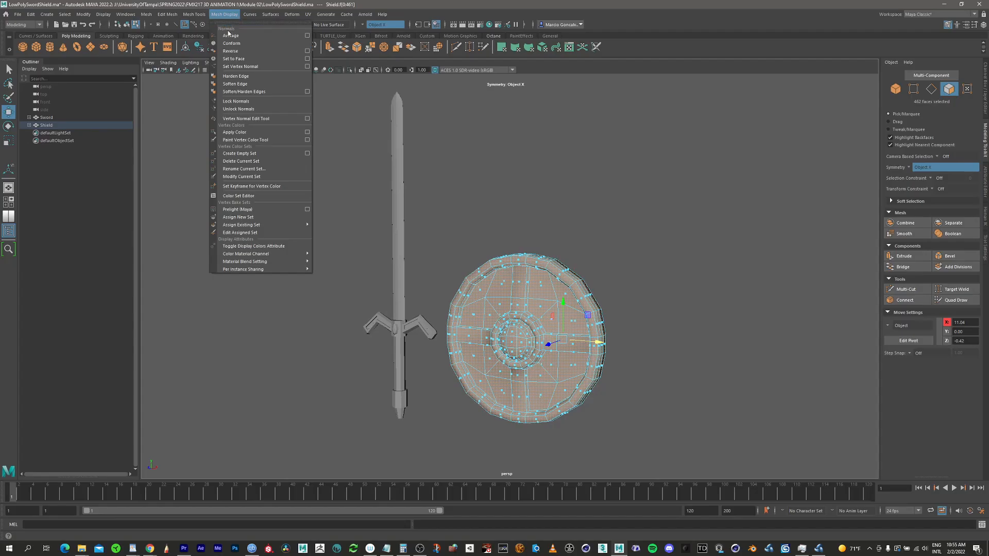
click(235, 83)
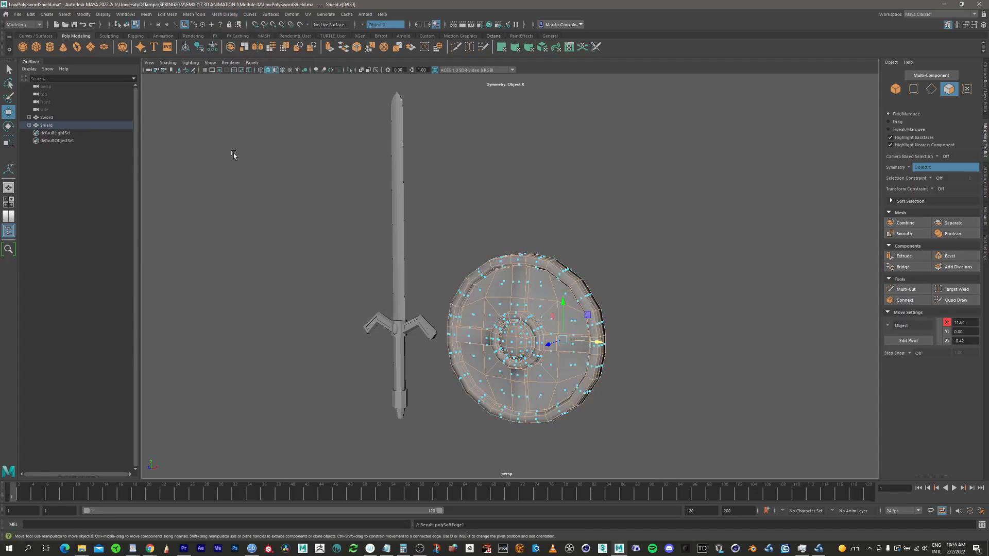
Step: Select all faces of the sword and apply Soften Edge to its normals
click(401, 278)
alt+right_drag(397, 270, 685, 199)
alt+middle_drag(448, 198, 585, 84)
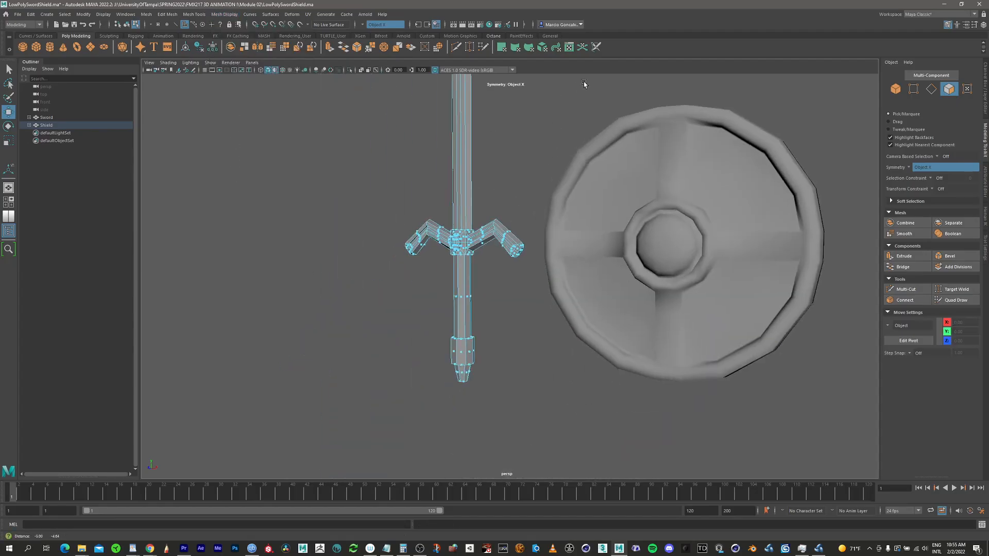
alt+right_drag(520, 206, 693, 190)
double_click(421, 307)
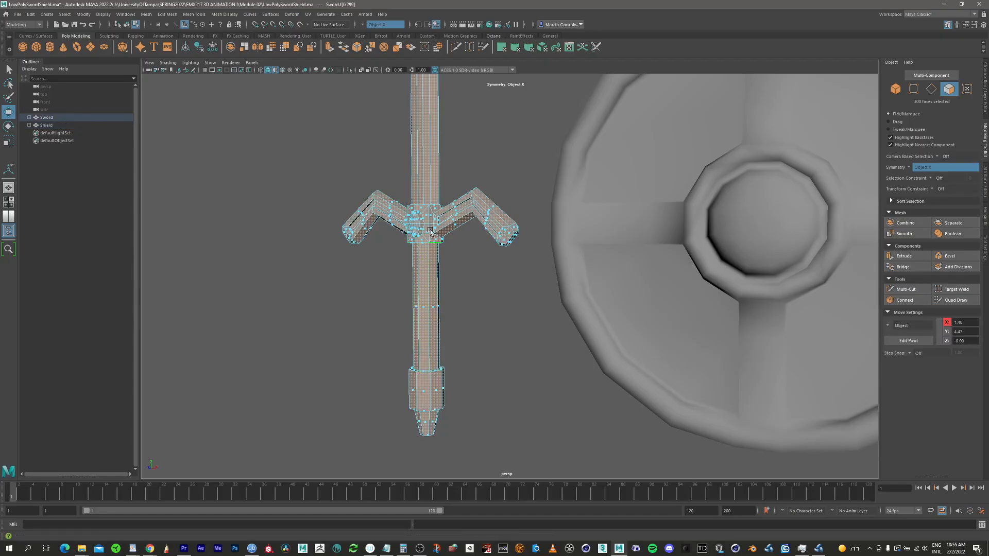
alt+middle_drag(433, 154, 428, 225)
alt+right_drag(428, 225, 289, 165)
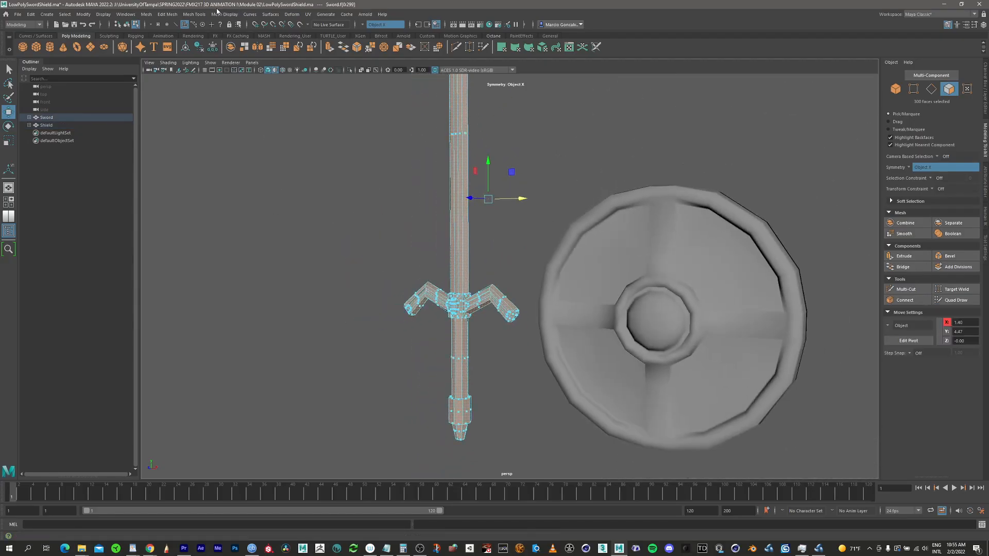
click(226, 15)
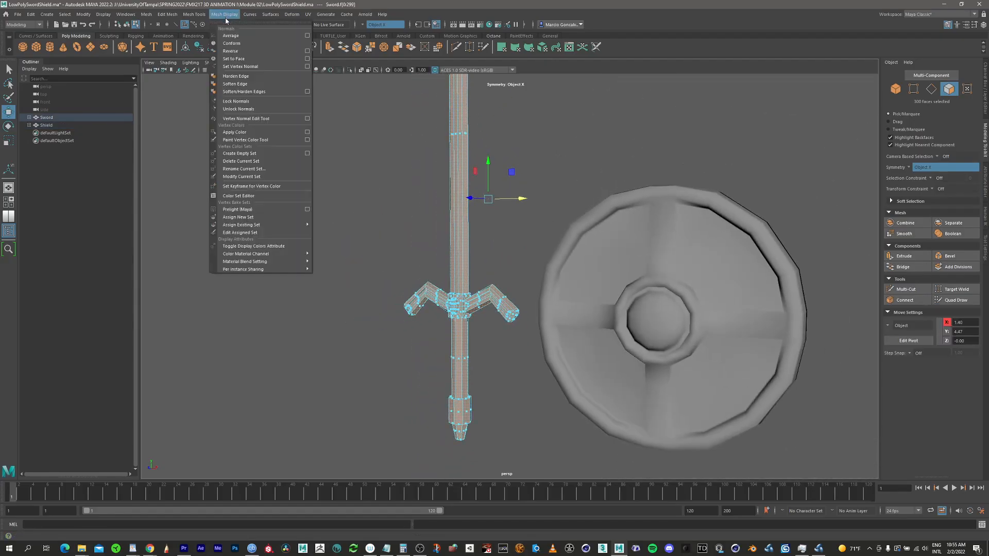
click(251, 84)
Step: Put the shield into edge selection and select the upper cross arm's side edges on the shield front, using symmetry
alt+middle_drag(636, 197, 526, 232)
alt+drag(527, 233, 583, 185)
click(595, 285)
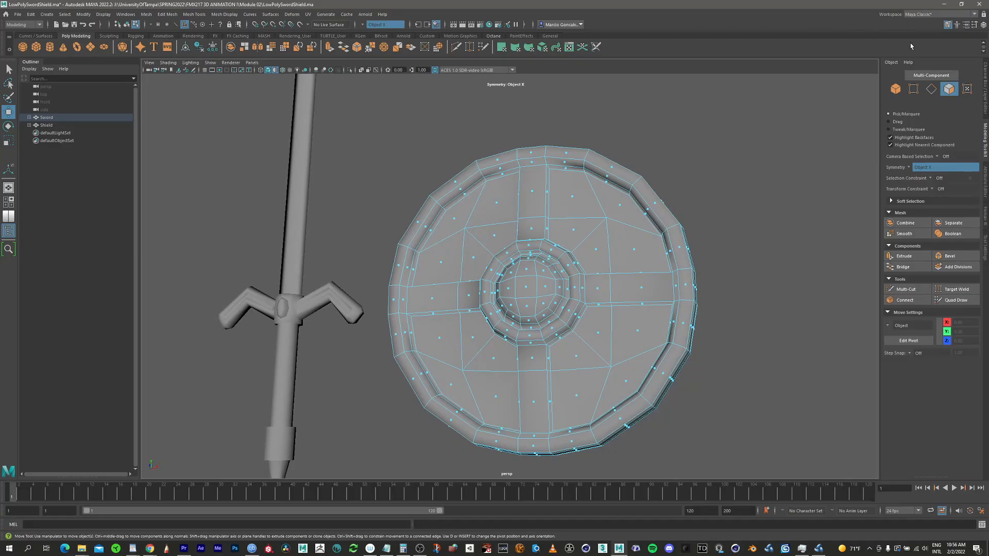
click(931, 88)
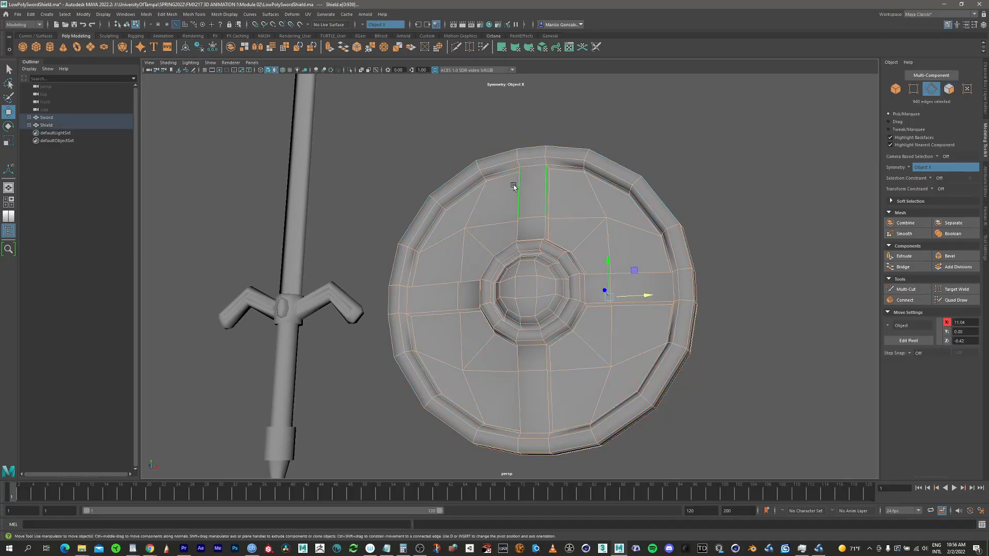
alt+middle_drag(545, 210, 454, 194)
alt+right_drag(512, 183, 689, 180)
alt+drag(502, 174, 453, 208)
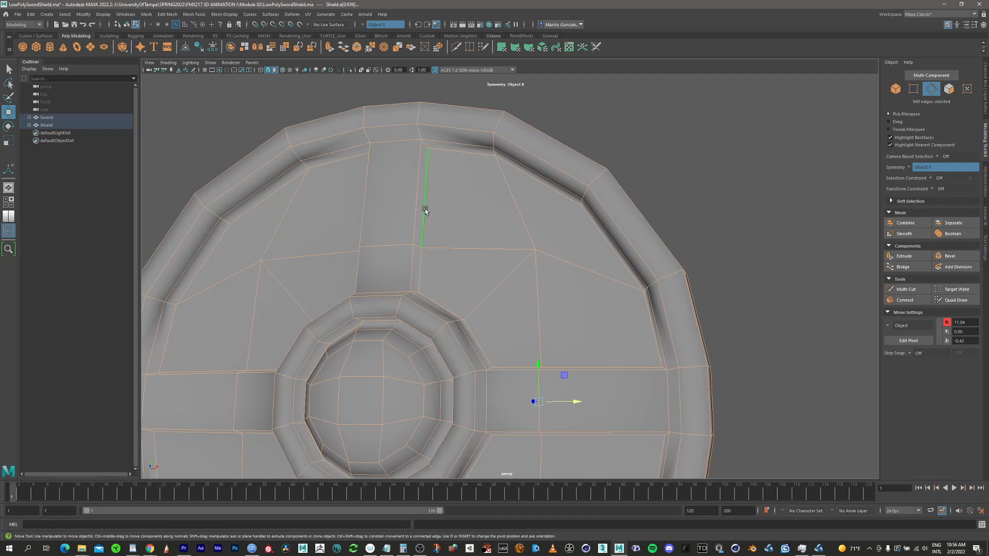
click(450, 154)
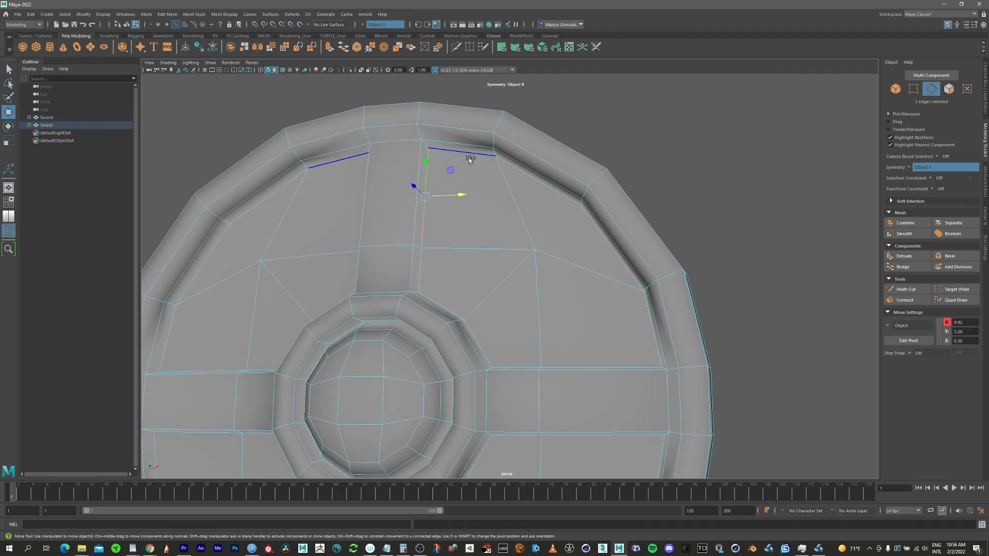
Step: Add the remaining border edges of the two upper recessed panels along the rim, central ring and horizontal arms
shift+click(510, 172)
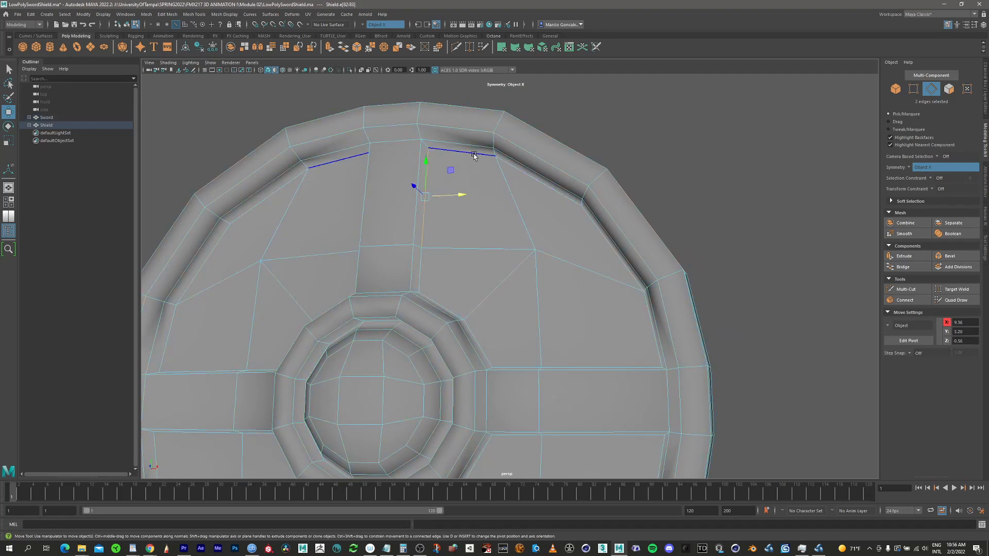
shift+click(533, 171)
mouse_move(574, 251)
alt+mouse_down()
mouse_move(558, 244)
mouse_move(577, 241)
mouse_move(578, 262)
alt+mouse_up()
shift+click(633, 199)
shift+click(677, 273)
shift+click(366, 320)
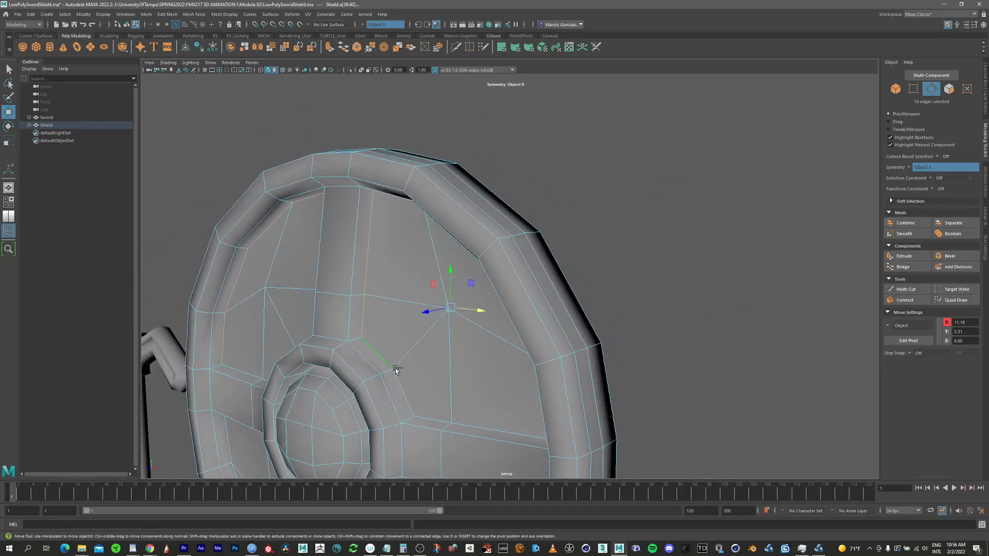
shift+click(440, 421)
shift+click(494, 435)
Step: Add the lower panels' border edges along the central ring, the horizontal arms and the lower cross arm to the selection
alt+drag(495, 427, 505, 258)
alt+middle_drag(505, 258, 430, 163)
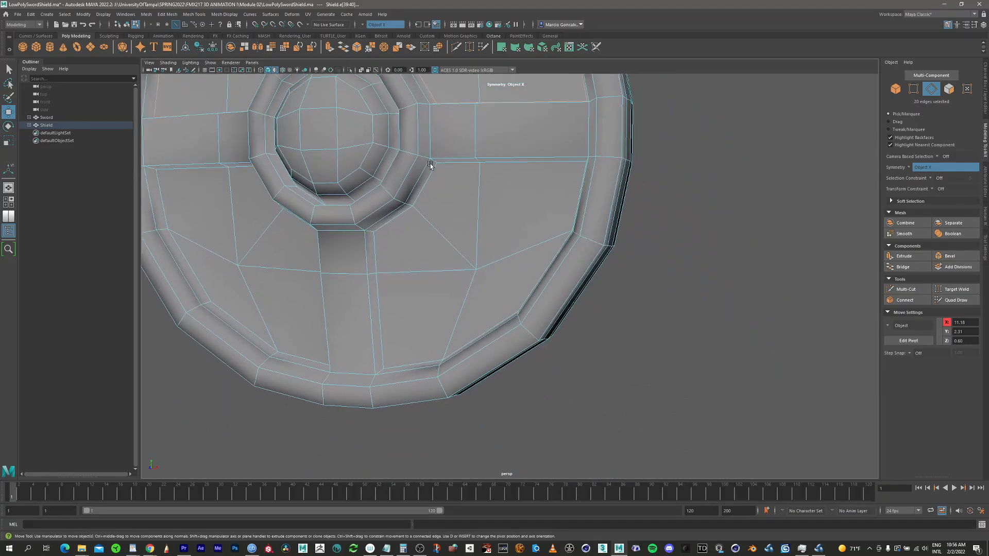
alt+drag(430, 163, 410, 216)
shift+click(379, 200)
shift+click(407, 157)
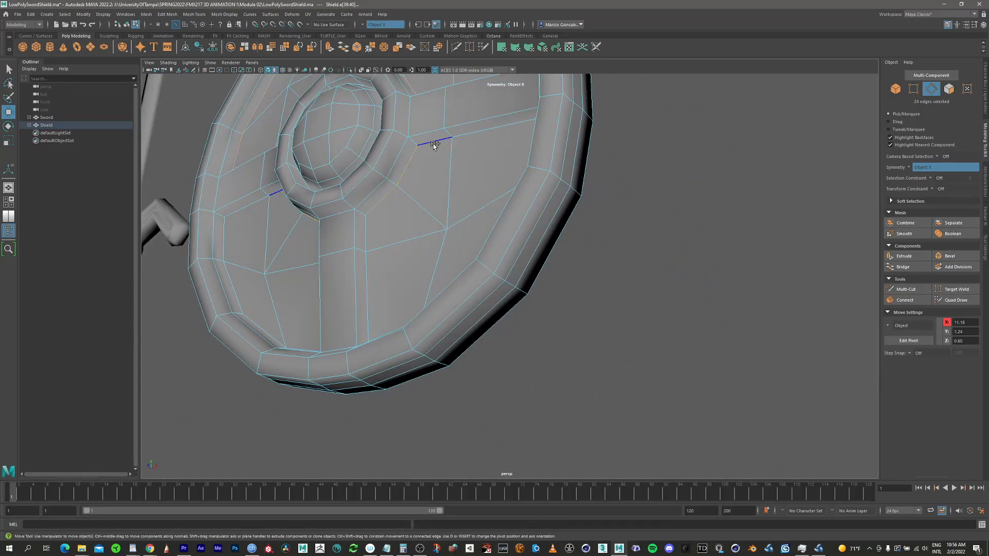
shift+click(434, 144)
shift+click(467, 131)
shift+click(369, 237)
shift+click(366, 283)
Step: Add the edges where the two lower recessed panels meet the outer rim to the selection
alt+drag(368, 283, 458, 312)
shift+click(498, 398)
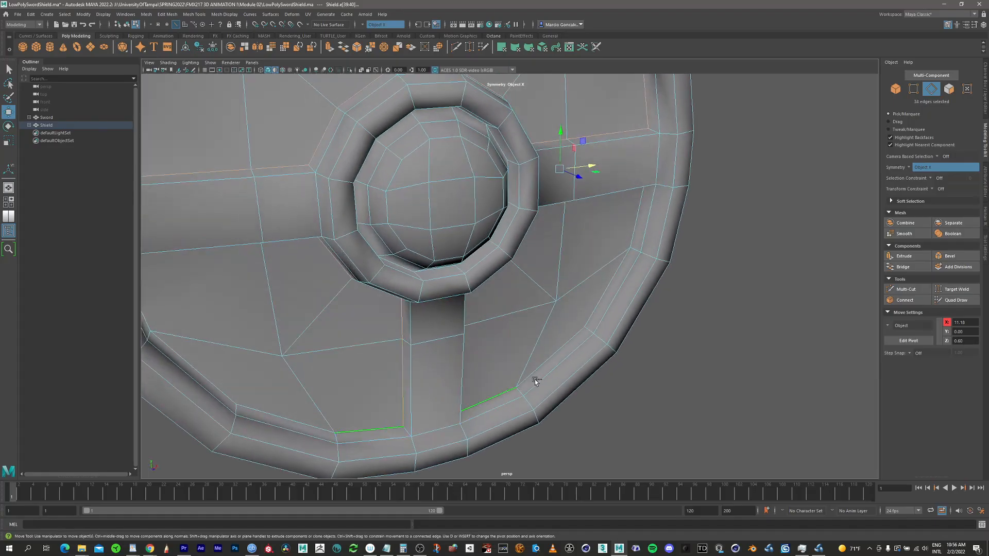
shift+click(554, 355)
shift+click(596, 306)
shift+click(633, 222)
Step: Add the inner border edges of the central ring around the dome to the shield's edge selection
alt+drag(625, 201, 446, 147)
scroll(446, 146, up, 2)
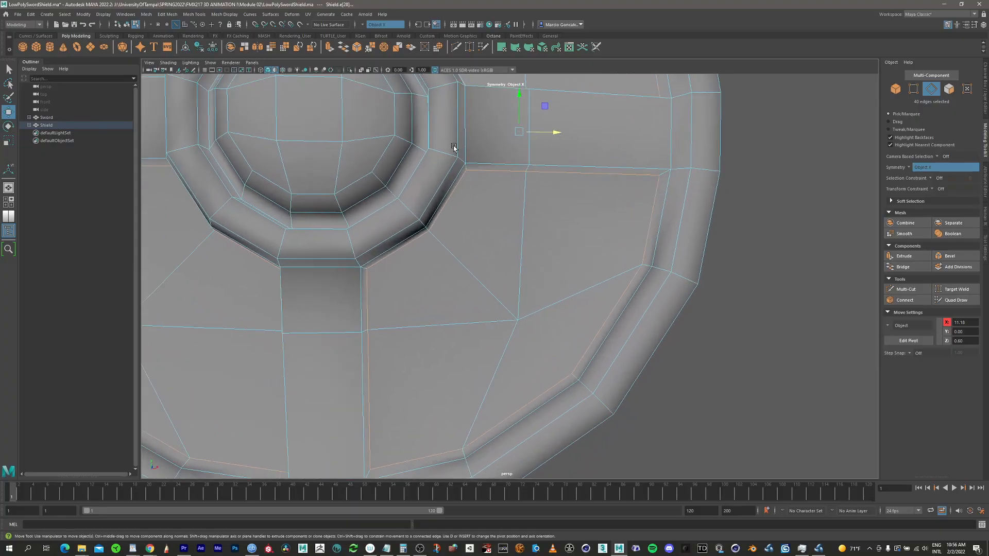
alt+middle_drag(455, 149, 501, 232)
alt+drag(501, 232, 526, 190)
shift+click(528, 186)
shift+click(541, 222)
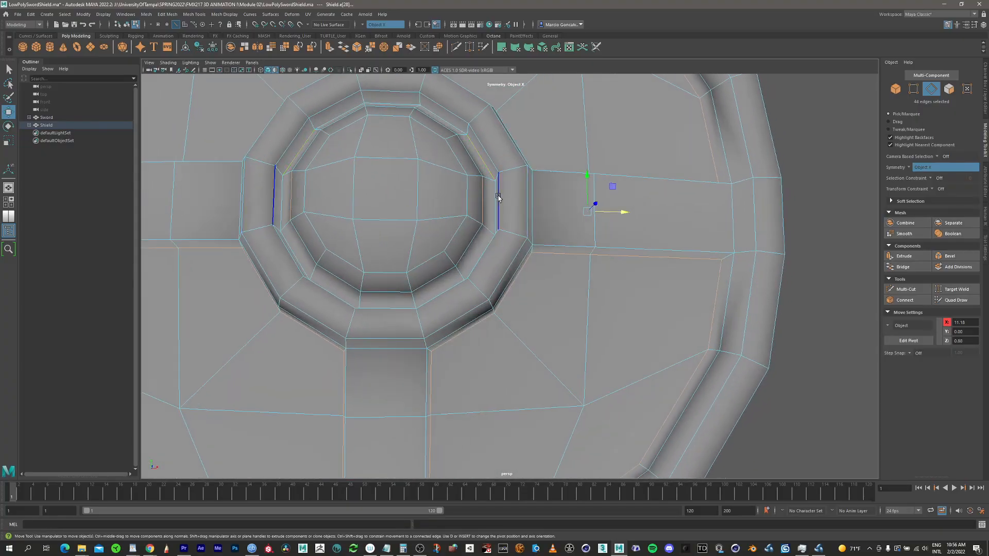
key(ctrl+z)
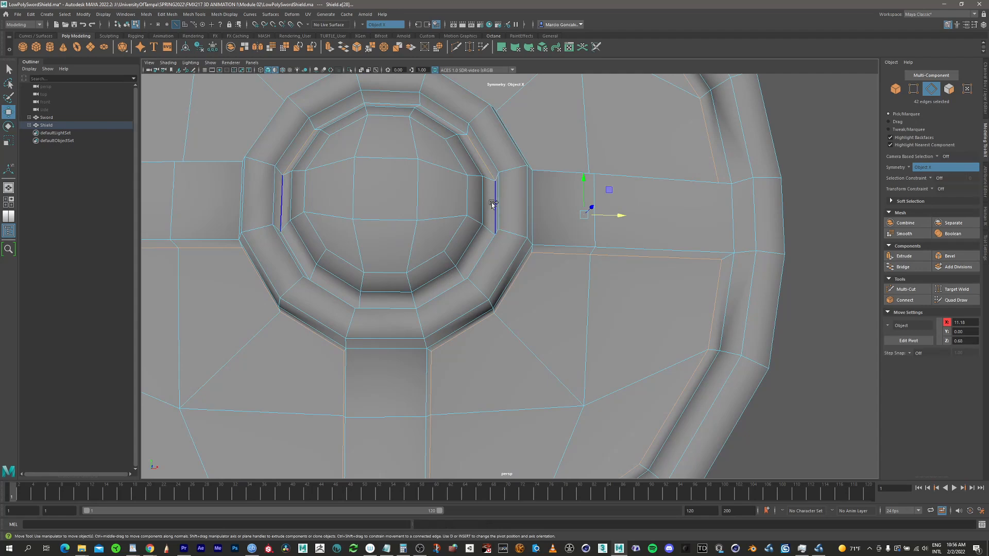
shift+click(492, 206)
alt+drag(492, 208, 498, 218)
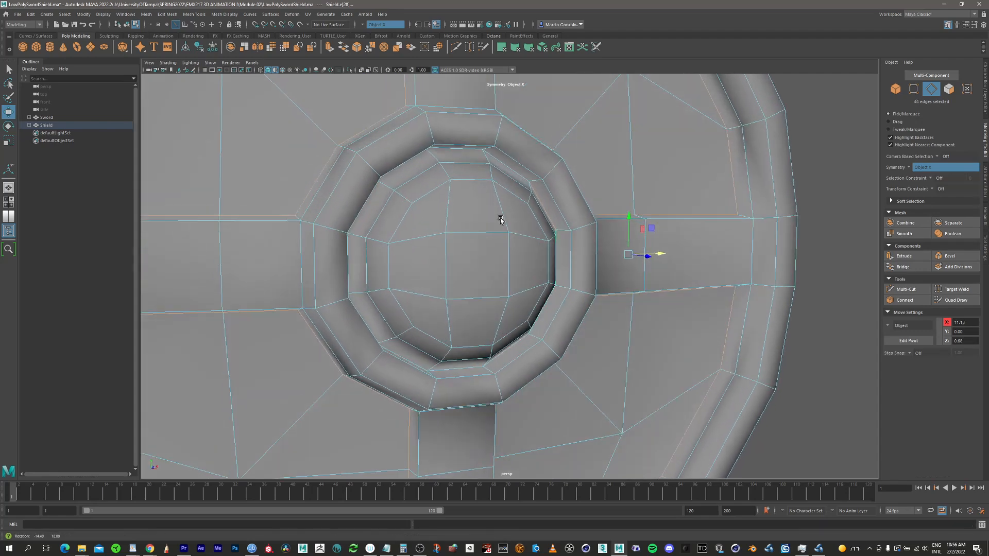
alt+middle_drag(522, 236, 453, 220)
alt+right_drag(453, 220, 469, 223)
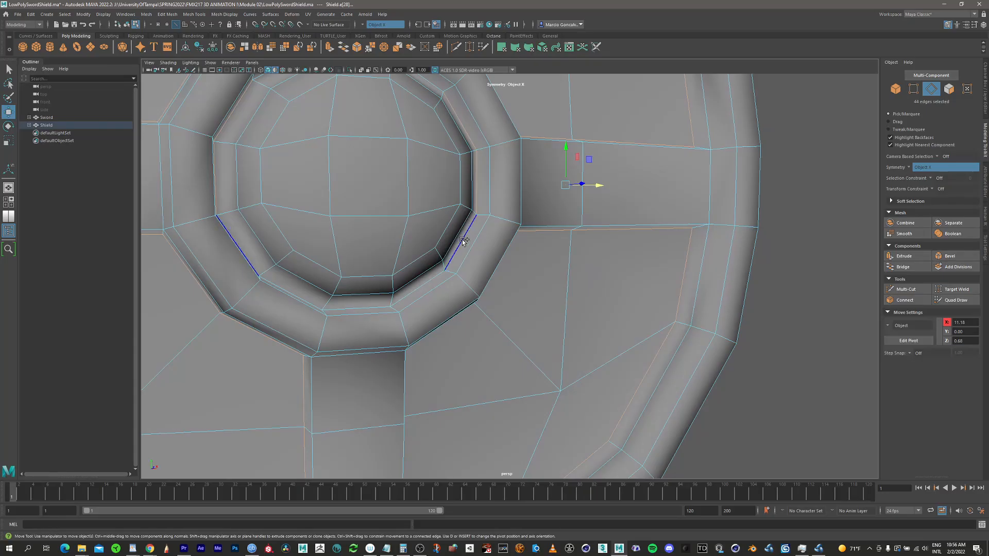
shift+click(463, 241)
shift+click(438, 275)
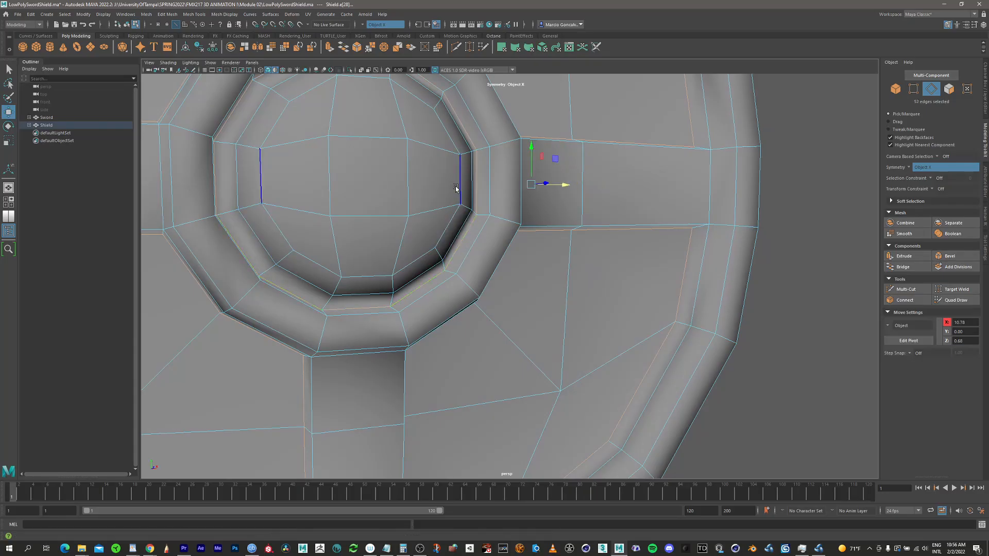
Step: Add the lower outer edges of the central ring, down to the lower cross arm, to the selection
alt+right_drag(456, 190, 404, 199)
alt+drag(404, 199, 378, 200)
alt+middle_drag(378, 200, 387, 222)
mouse_move(387, 223)
alt+mouse_down()
mouse_move(407, 206)
mouse_move(379, 196)
mouse_move(397, 206)
alt+mouse_up()
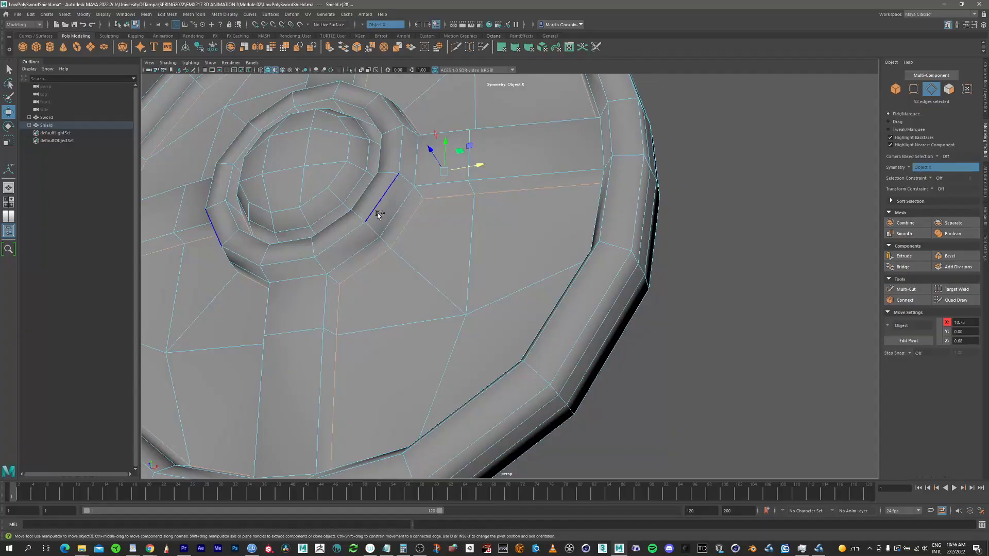
shift+click(379, 206)
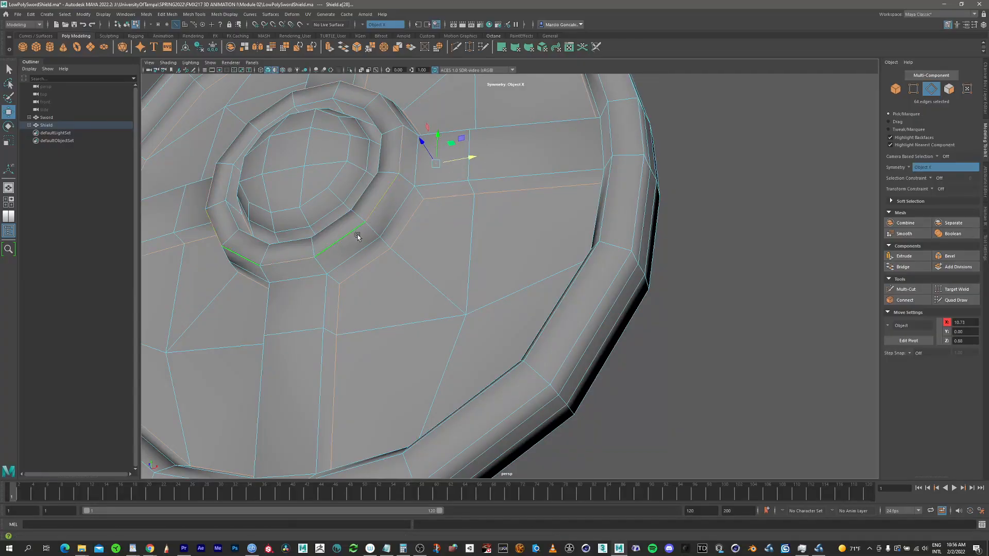
shift+click(353, 233)
alt+drag(355, 235, 463, 160)
shift+click(348, 221)
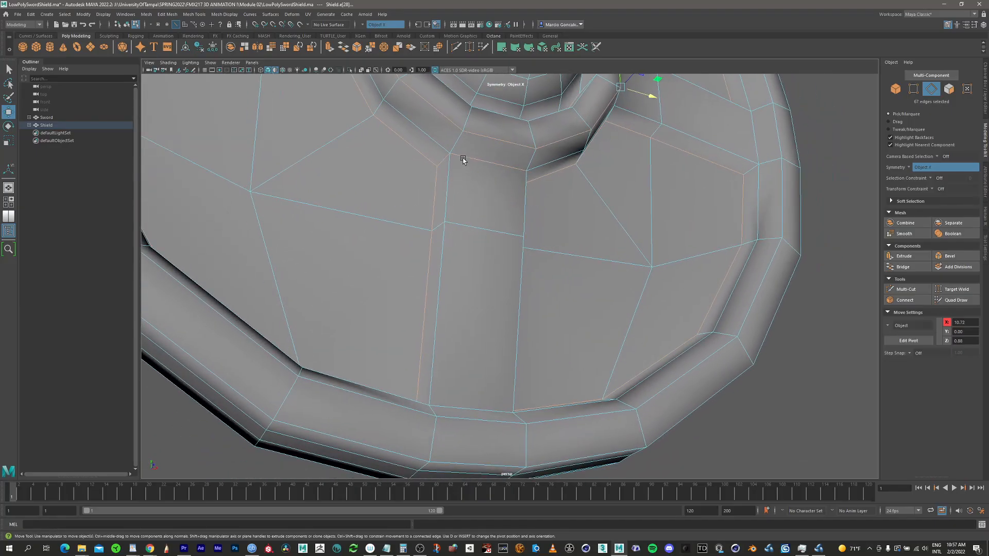
Step: Add the side edges where the horizontal arms meet the central ring to the selection
alt+drag(514, 179, 401, 280)
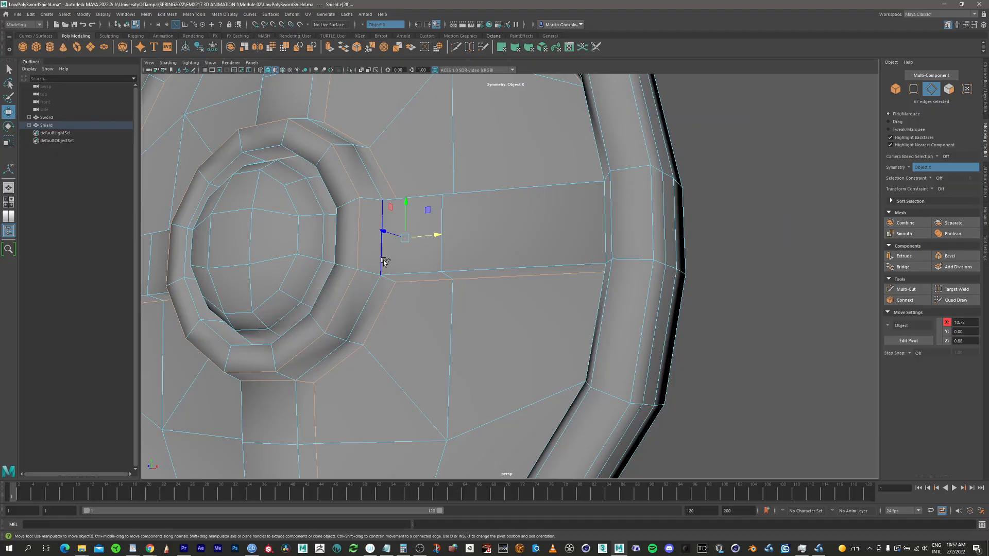
alt+drag(395, 203, 497, 227)
shift+click(388, 269)
shift+click(389, 233)
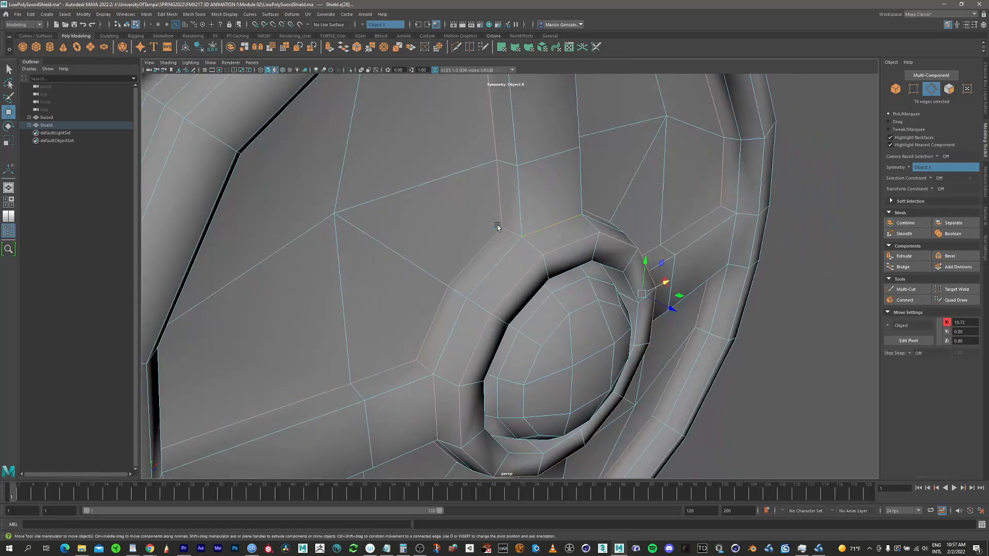
Step: Add the edge where the upper cross arm meets the outer rim to the selection
alt+right_drag(527, 207, 433, 162)
alt+drag(455, 267, 448, 180)
scroll(448, 181, up, 5)
alt+drag(375, 188, 380, 181)
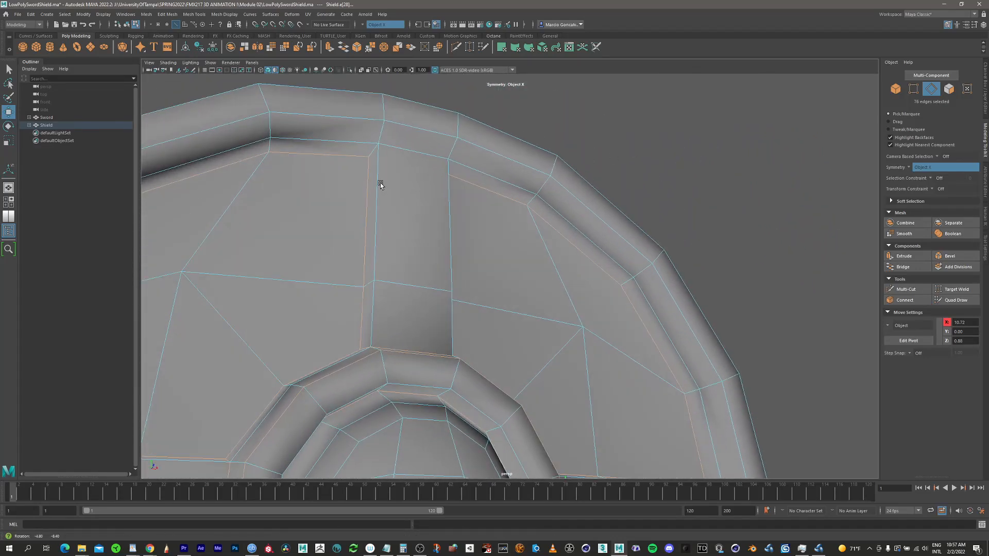
scroll(408, 150, up, 4)
alt+middle_drag(340, 113, 421, 204)
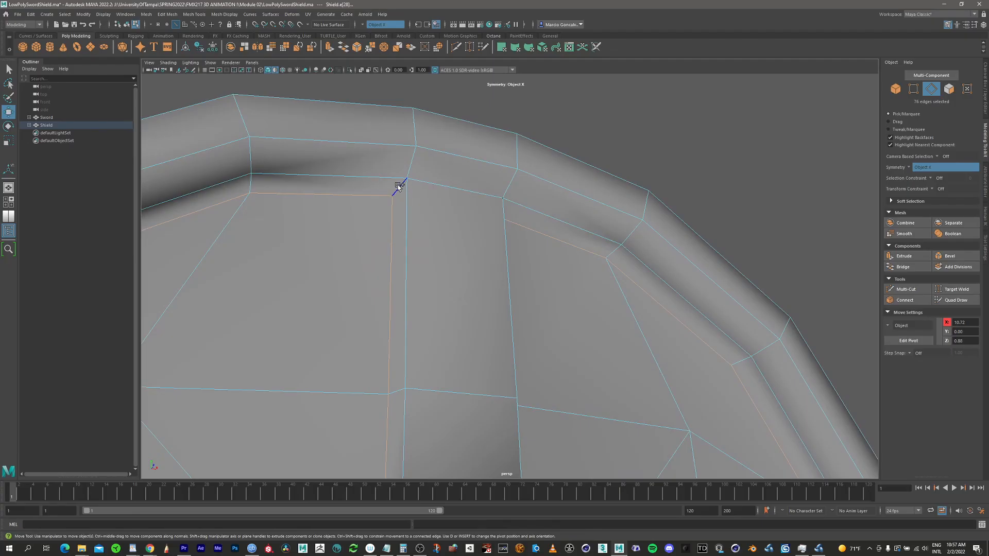
scroll(412, 196, down, 2)
alt+drag(394, 202, 386, 266)
shift+click(386, 265)
scroll(335, 324, down, 1)
Step: Add the edges where the lower cross arm meets the outer rim to the selection
alt+middle_drag(335, 324, 395, 91)
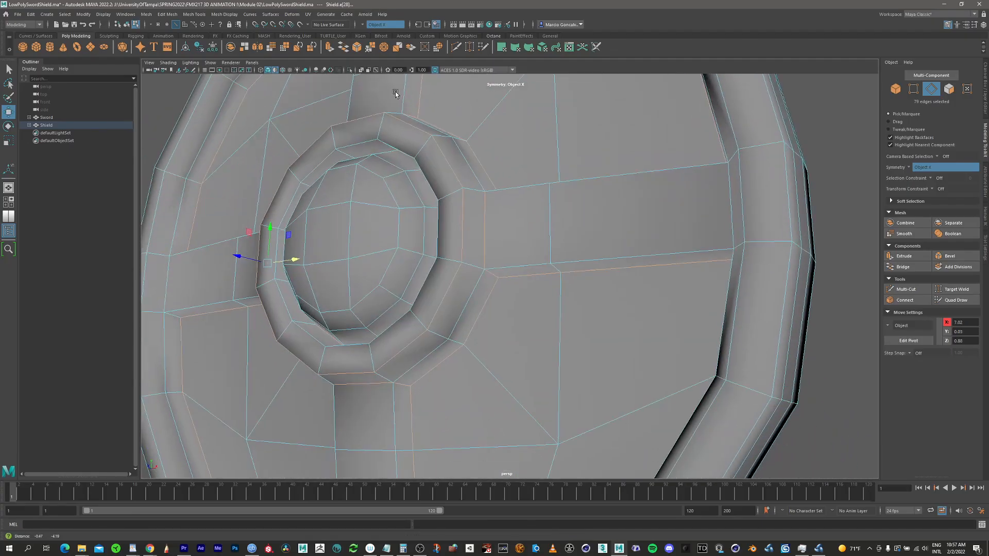
alt+middle_drag(396, 386, 399, 203)
alt+drag(399, 204, 412, 262)
alt+middle_drag(423, 388, 395, 289)
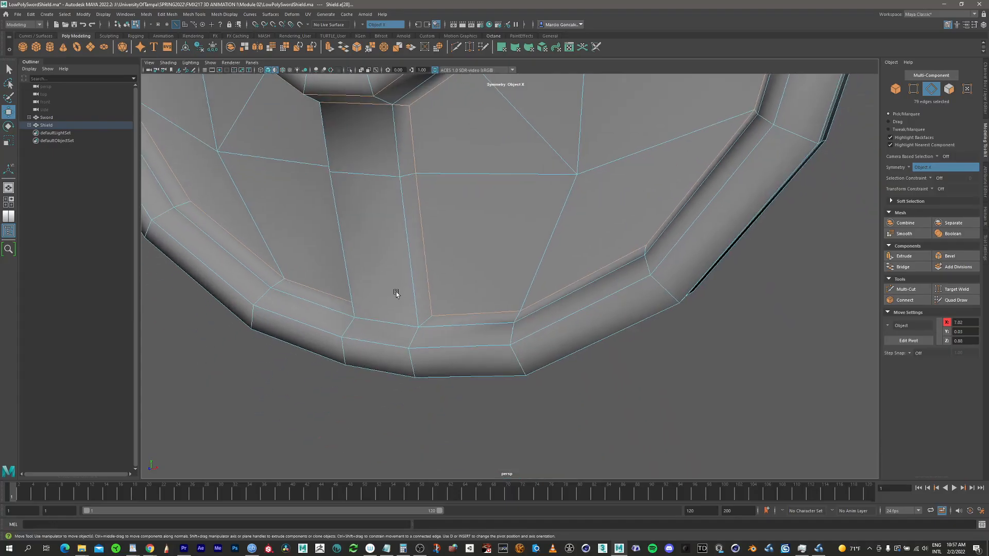
alt+right_drag(395, 289, 456, 294)
shift+click(401, 334)
shift+click(364, 336)
Step: Add the remaining raised side edges of the lower and horizontal cross arms to the selection
alt+drag(365, 336, 542, 220)
alt+right_drag(542, 220, 411, 189)
alt+middle_drag(458, 187, 369, 202)
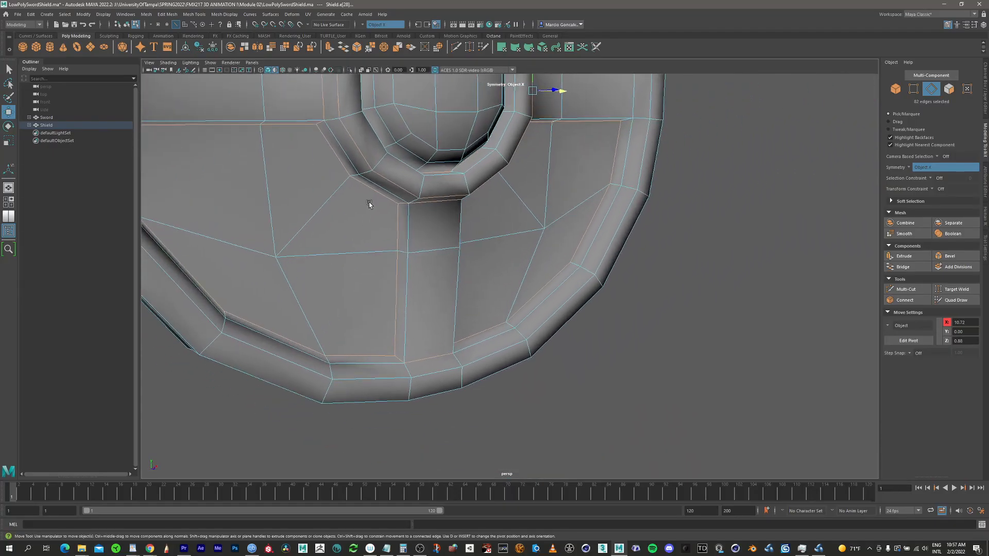
alt+right_drag(446, 186, 441, 154)
alt+drag(441, 155, 501, 177)
shift+click(419, 205)
shift+click(508, 137)
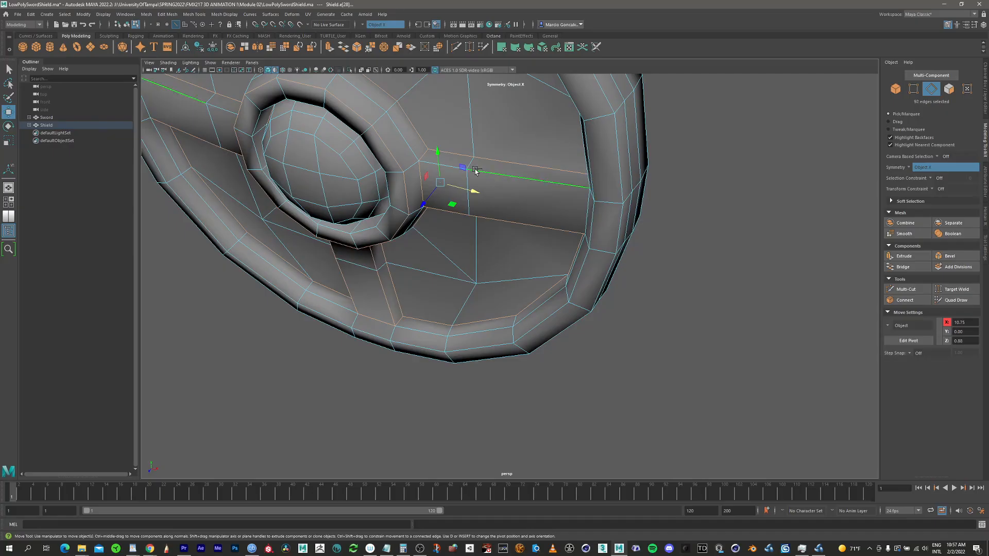
alt+drag(484, 140, 479, 210)
shift+click(472, 269)
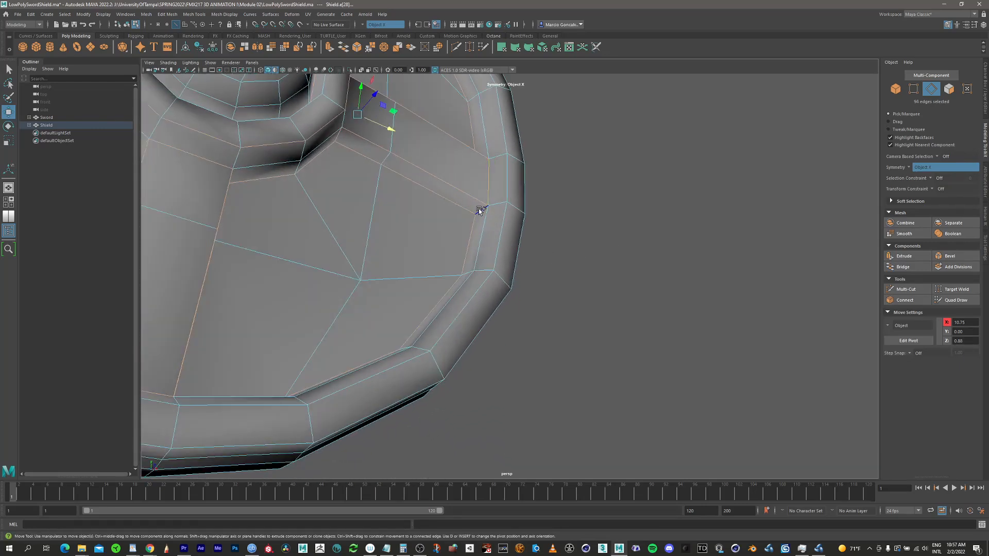
Step: Add the full edge loops running around the front and outer side of the shield's rim
shift+double_click(502, 228)
alt+right_drag(502, 170, 446, 209)
alt+drag(446, 210, 426, 244)
shift+double_click(434, 311)
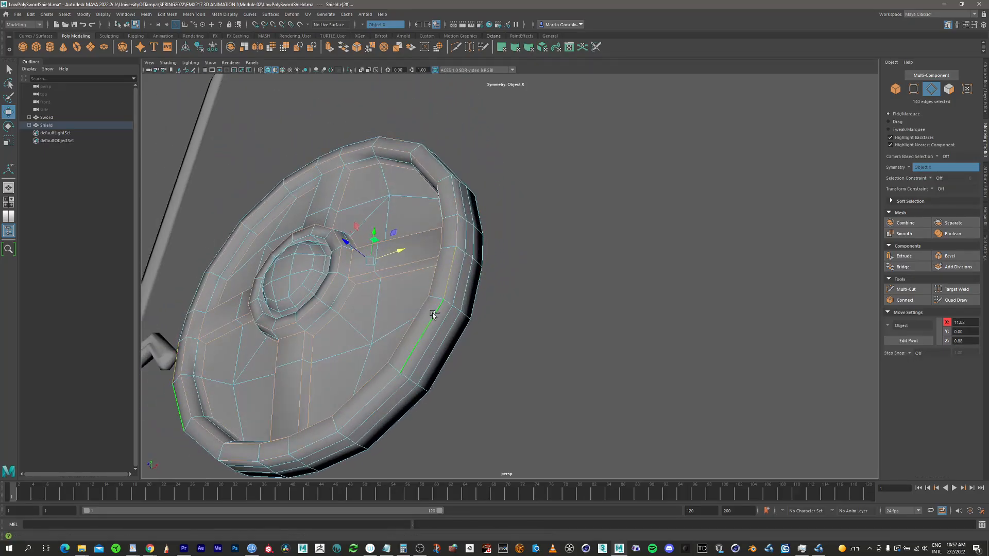
Step: Add the full edge loop around the central ring on the shield's front to the selection
alt+drag(435, 311, 466, 199)
alt+right_drag(280, 116, 341, 131)
alt+middle_drag(309, 163, 387, 202)
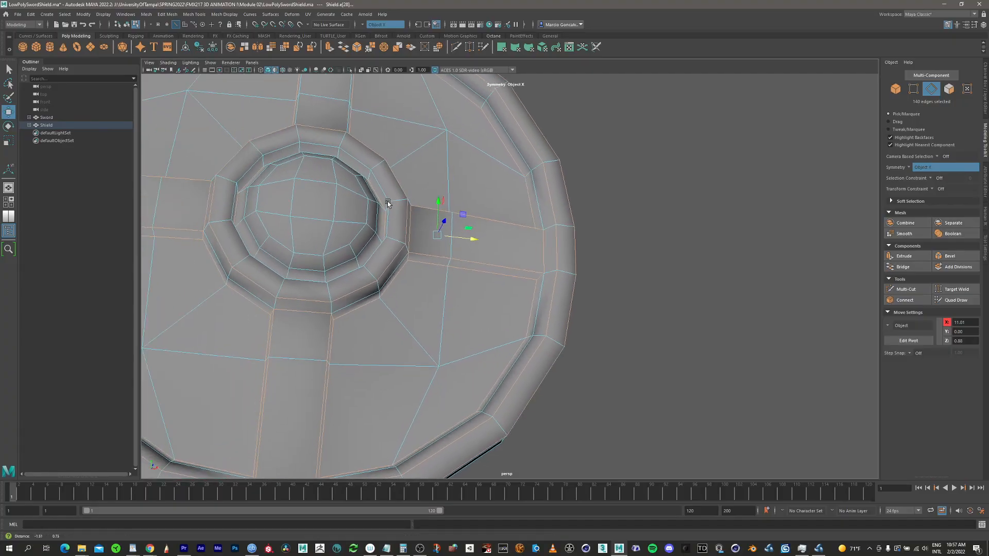
shift+double_click(380, 183)
Step: Add the outer and inner edge loops of the rim on the shield's back to the selection
alt+drag(392, 191, 347, 176)
alt+middle_drag(403, 166, 307, 209)
mouse_move(307, 208)
alt+mouse_down()
mouse_move(360, 202)
mouse_move(307, 208)
mouse_move(321, 214)
alt+mouse_up()
alt+drag(347, 179, 422, 126)
shift+double_click(345, 185)
scroll(391, 157, up, 3)
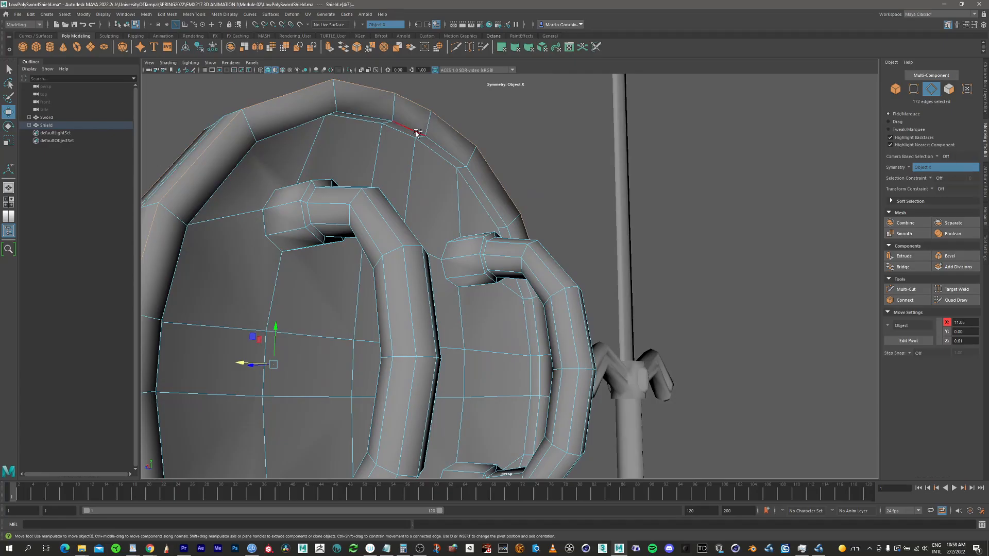
shift+double_click(440, 160)
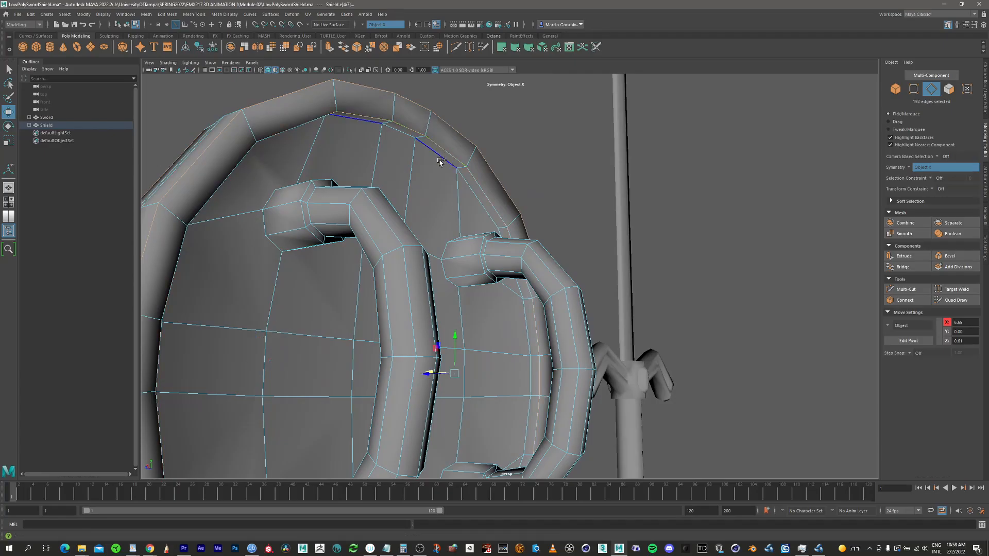
shift+click(471, 188)
Step: Add the edges where the upper handle mounts meet the shield's back to the selection
alt+drag(441, 251, 308, 188)
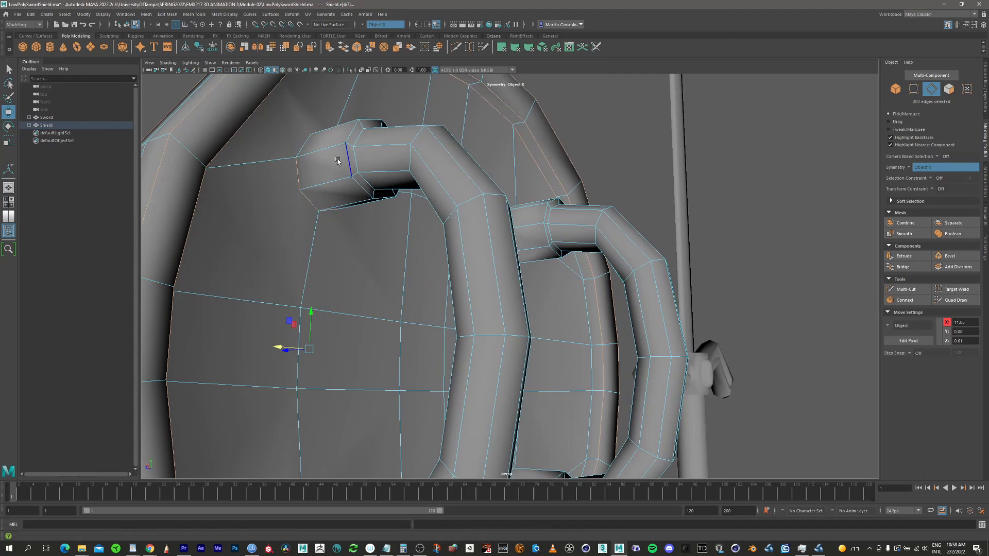
shift+click(304, 147)
alt+drag(304, 147, 317, 242)
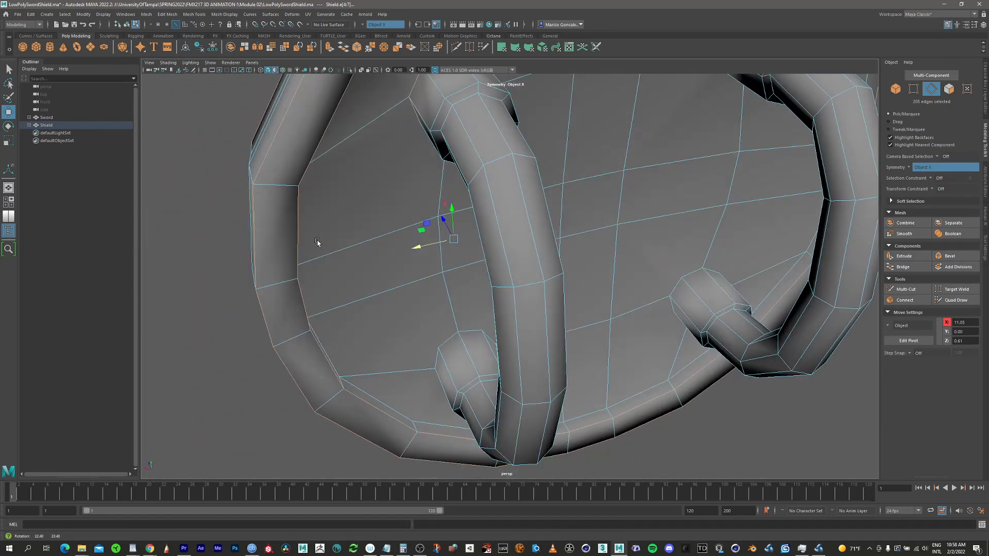
alt+middle_drag(428, 118, 331, 201)
alt+drag(331, 201, 345, 176)
shift+click(381, 172)
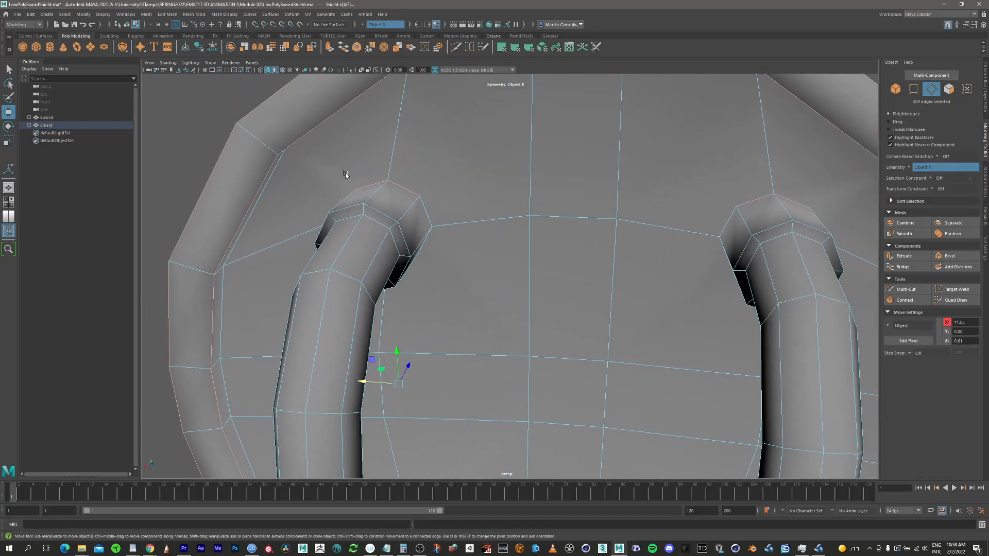
alt+drag(414, 252, 420, 206)
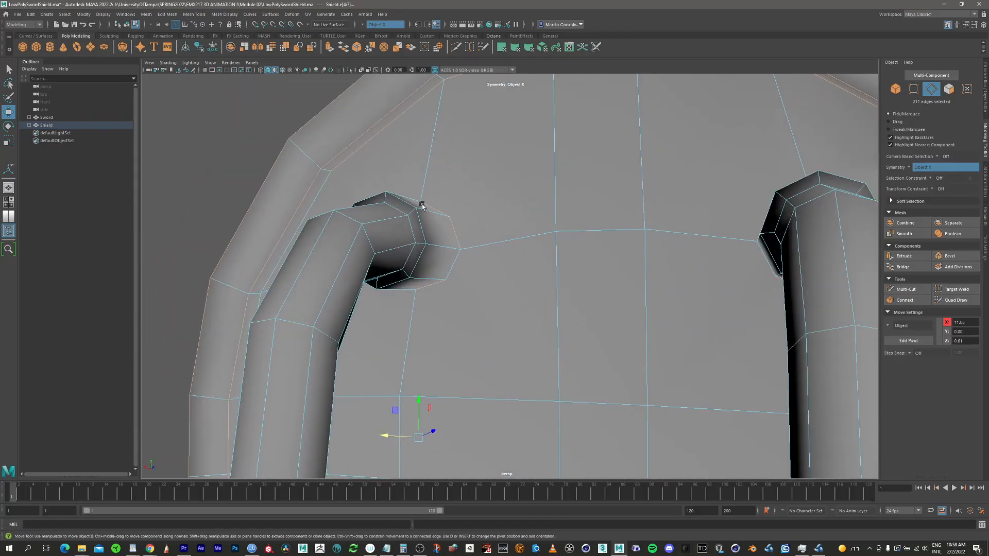
alt+middle_drag(421, 206, 403, 166)
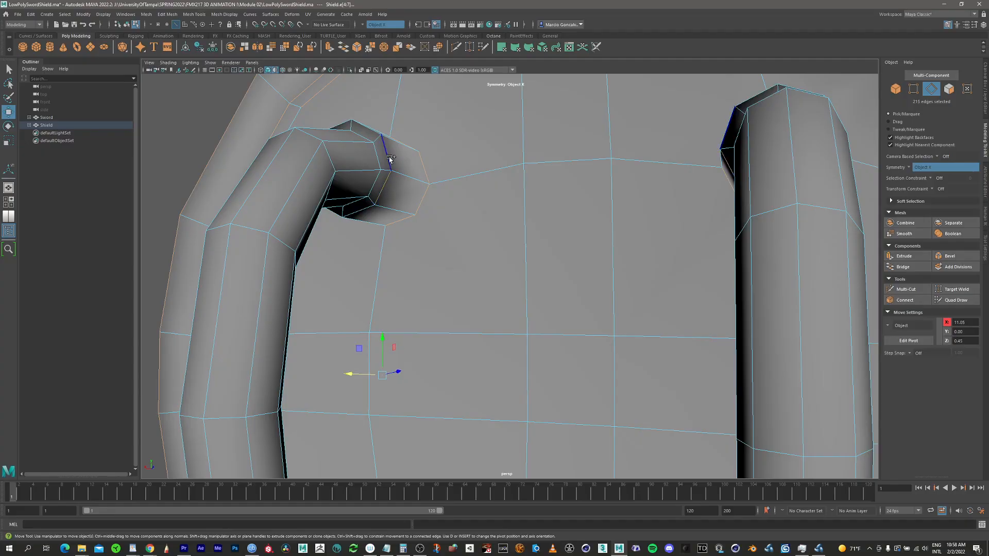
Step: Add the collar edge loops where the handles join their upper and lower mounts
shift+click(389, 159)
shift+double_click(375, 183)
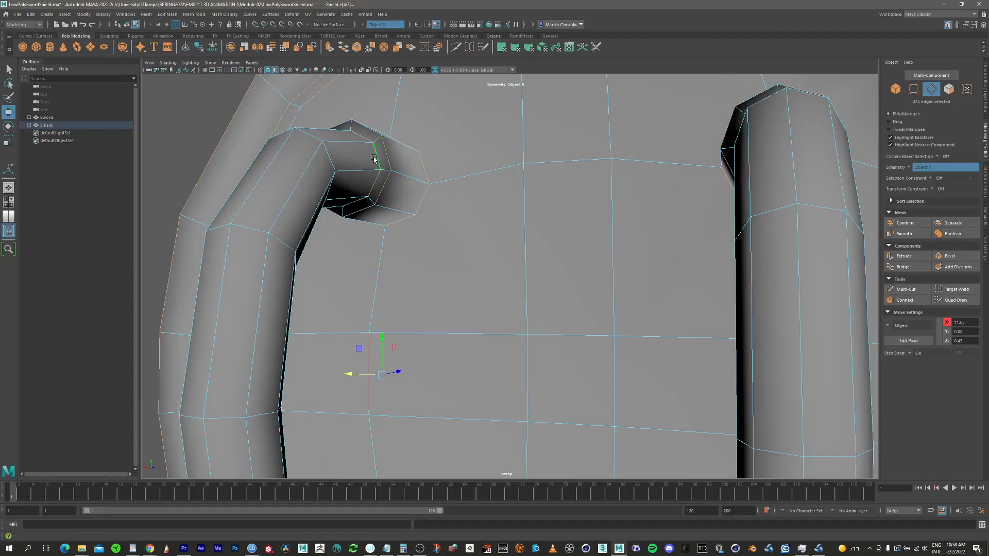
alt+drag(375, 184, 309, 202)
shift+double_click(299, 150)
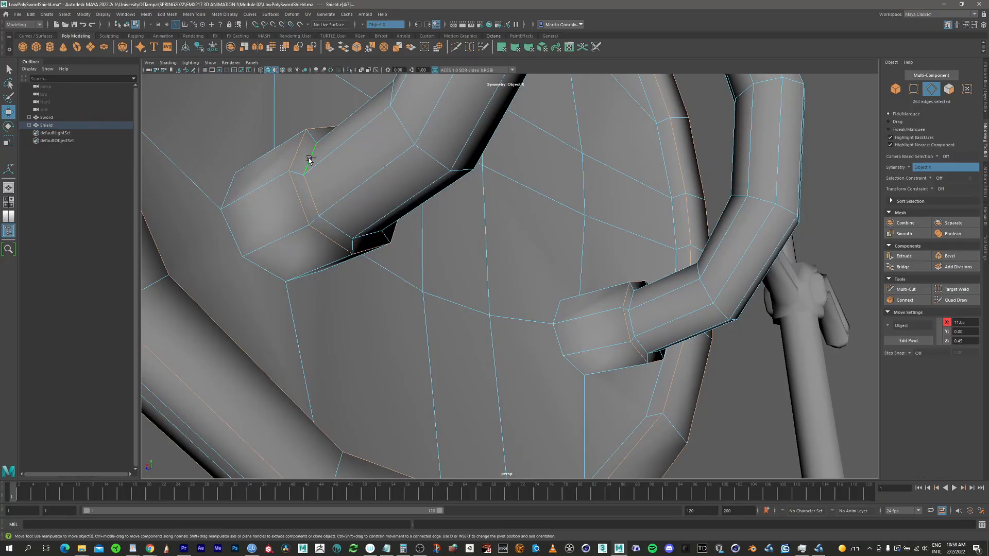
shift+double_click(309, 159)
Step: Add the edges where the lower handle mounts meet the shield's back to the selection
alt+drag(276, 260, 340, 173)
shift+double_click(331, 250)
alt+drag(378, 249, 506, 182)
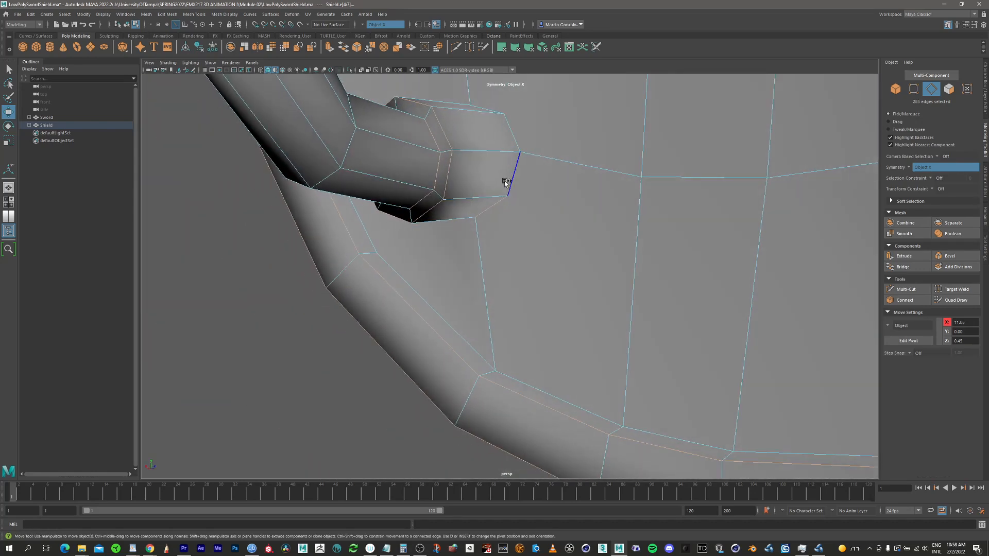
shift+click(511, 131)
alt+drag(511, 131, 474, 203)
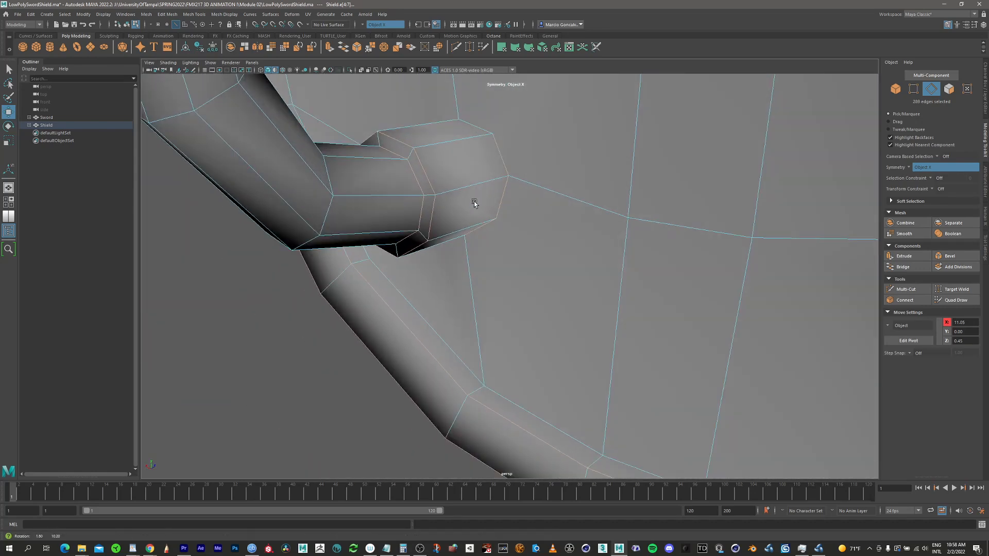
alt+drag(443, 165, 395, 110)
shift+click(276, 172)
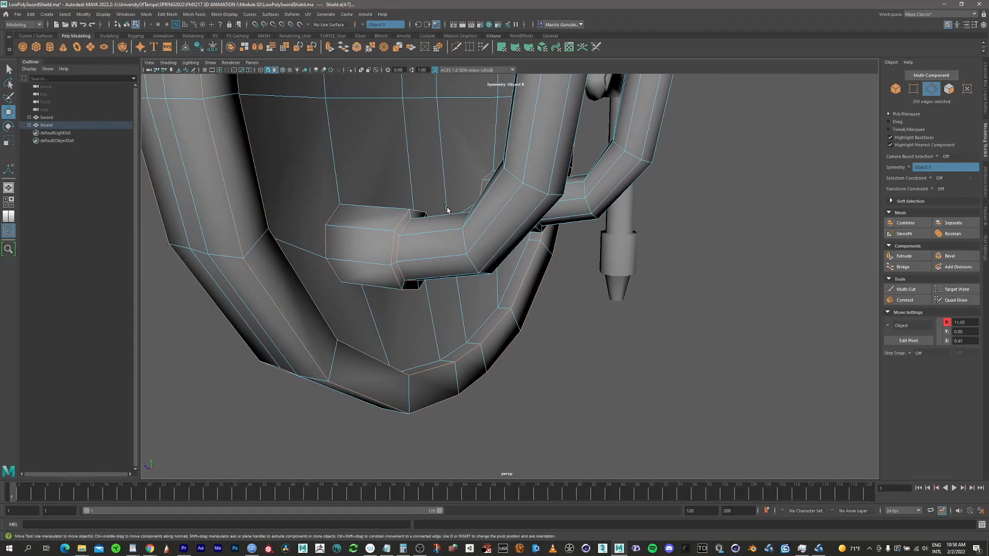
Step: Harden the normals of all the selected edges on the shield
alt+drag(447, 209, 398, 170)
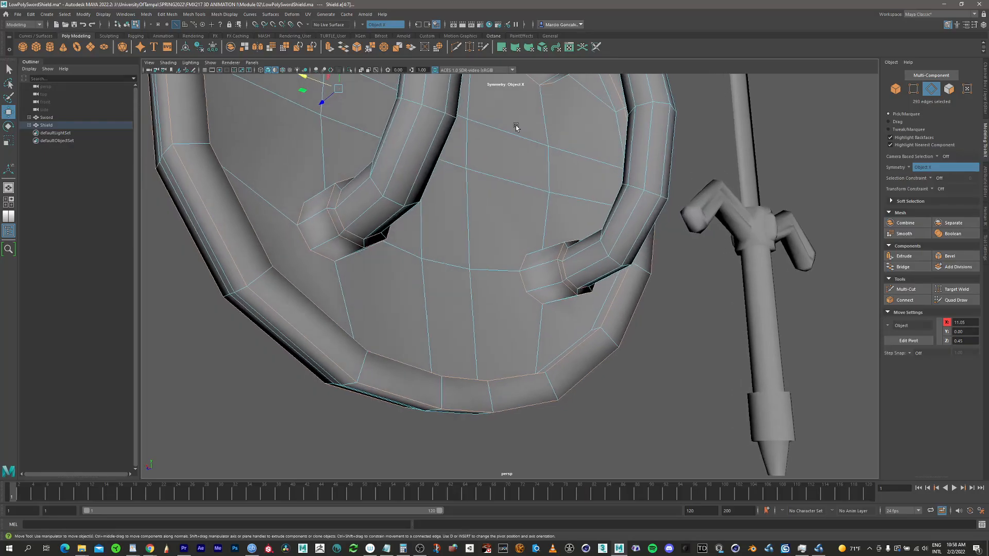
alt+drag(516, 127, 486, 150)
alt+drag(389, 162, 479, 163)
alt+right_drag(479, 164, 290, 141)
alt+middle_drag(425, 131, 411, 136)
alt+drag(411, 137, 430, 170)
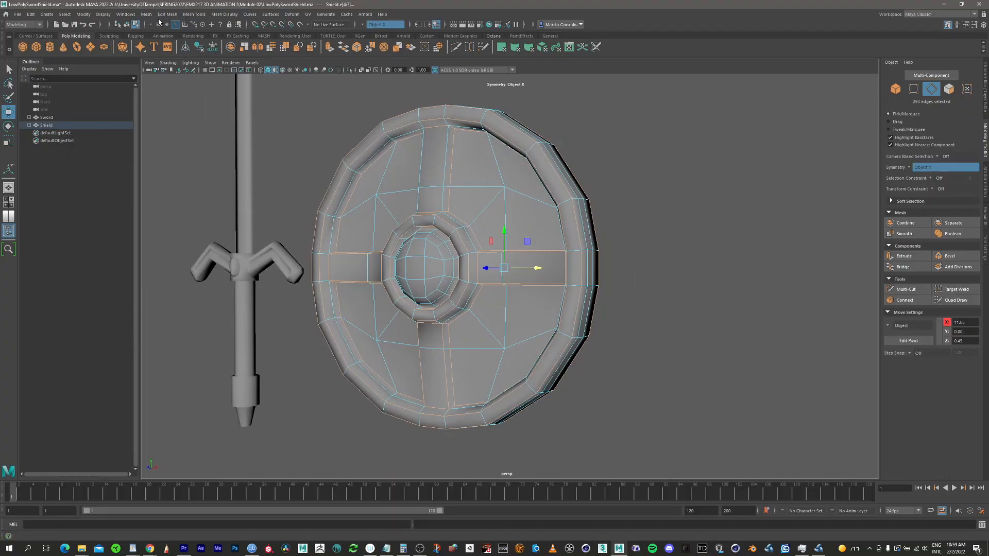
click(230, 15)
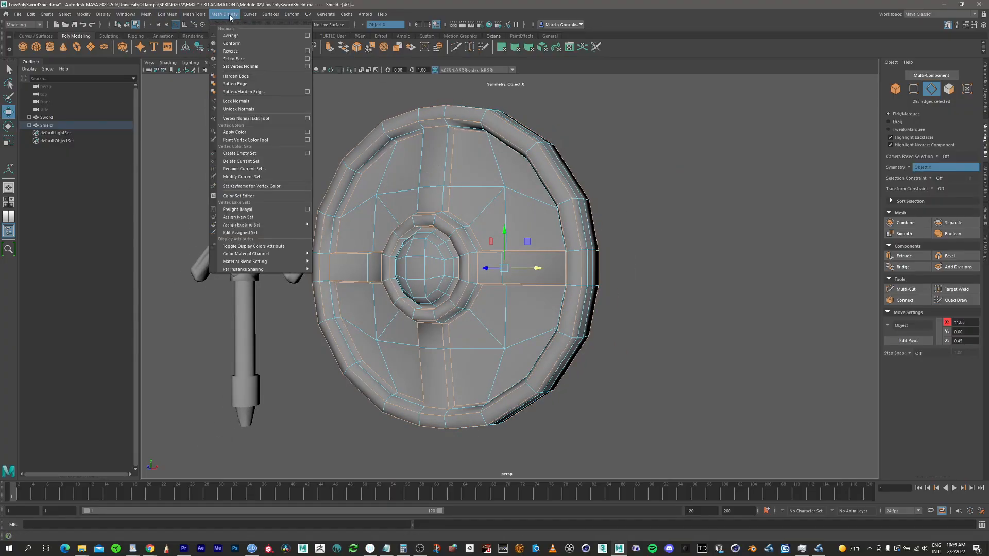
click(249, 77)
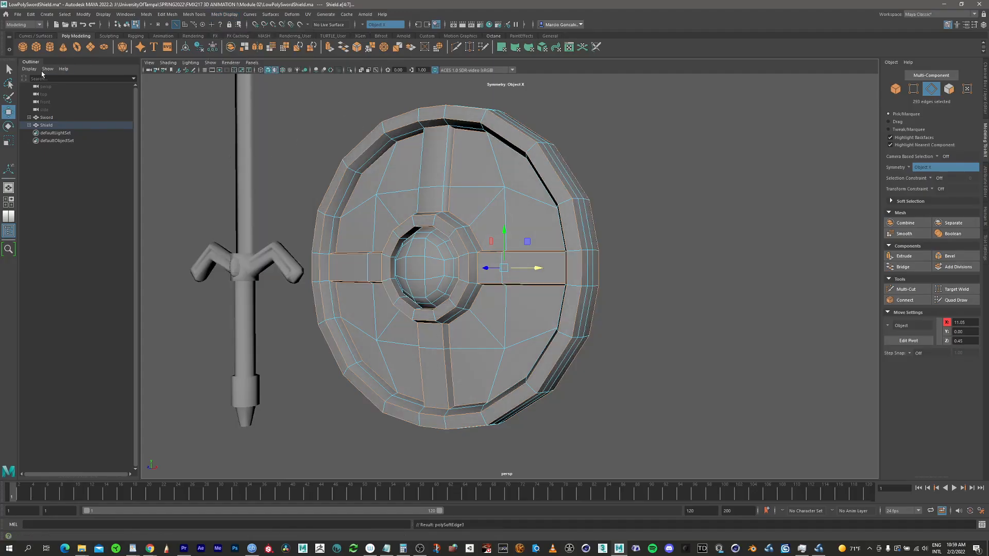
Step: Return the shield to object mode, clear the selection and inspect its hardened shading from the front
click(8, 70)
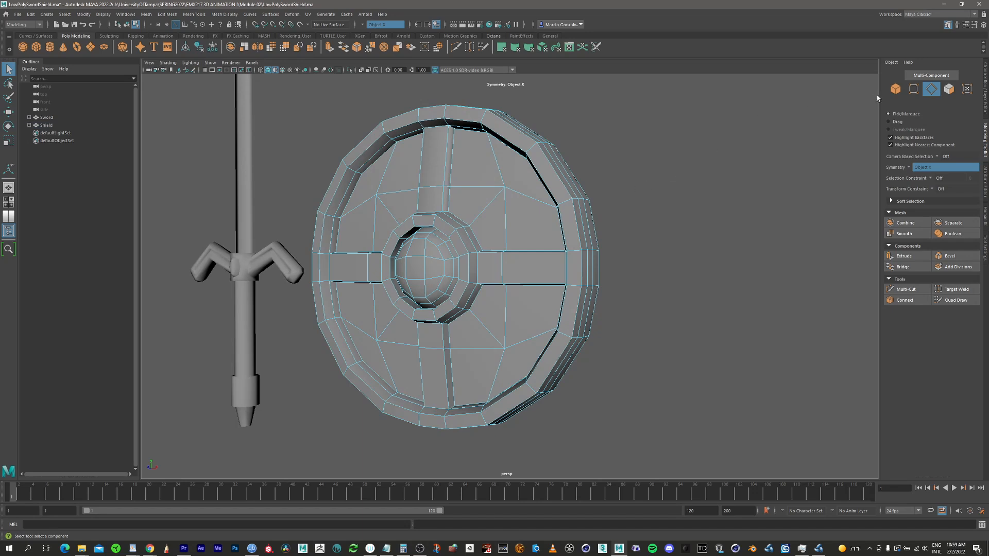
key(F8)
click(622, 173)
alt+drag(615, 230, 547, 196)
alt+drag(478, 191, 570, 148)
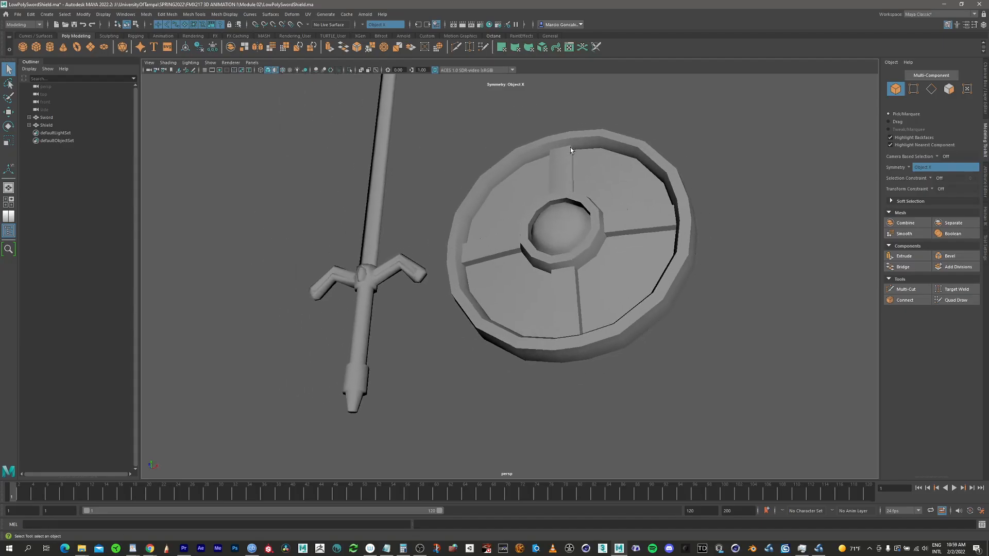
mouse_move(603, 191)
alt+mouse_down()
mouse_move(607, 180)
mouse_move(603, 190)
alt+mouse_up()
alt+right_drag(603, 190, 656, 184)
alt+middle_drag(418, 107, 483, 122)
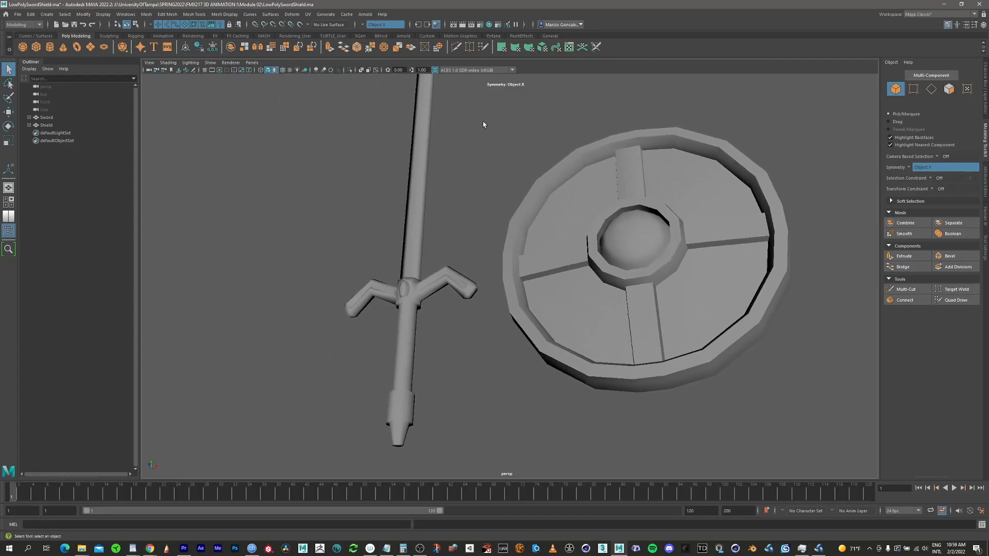
Step: Select the sword and switch it to edge selection
click(408, 264)
alt+middle_drag(429, 283, 459, 194)
alt+right_drag(451, 191, 536, 189)
alt+middle_drag(429, 189, 441, 187)
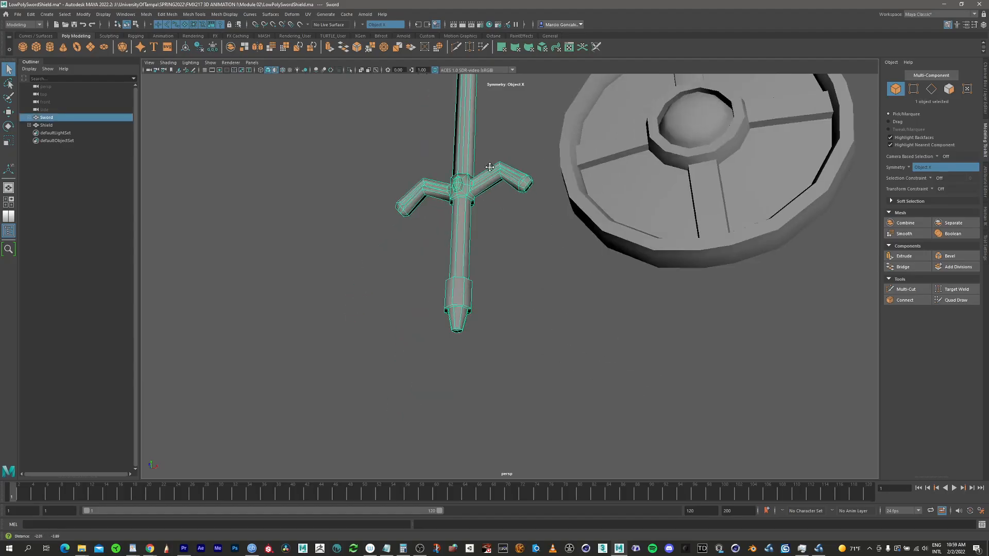
alt+right_drag(441, 187, 818, 119)
ctrl+click(933, 88)
Step: Select the edge loop on the underside of the guard's hub, around the top of the grip
alt+right_drag(404, 128, 648, 91)
alt+middle_drag(404, 110, 455, 189)
alt+right_drag(454, 189, 475, 142)
alt+middle_drag(474, 141, 551, 227)
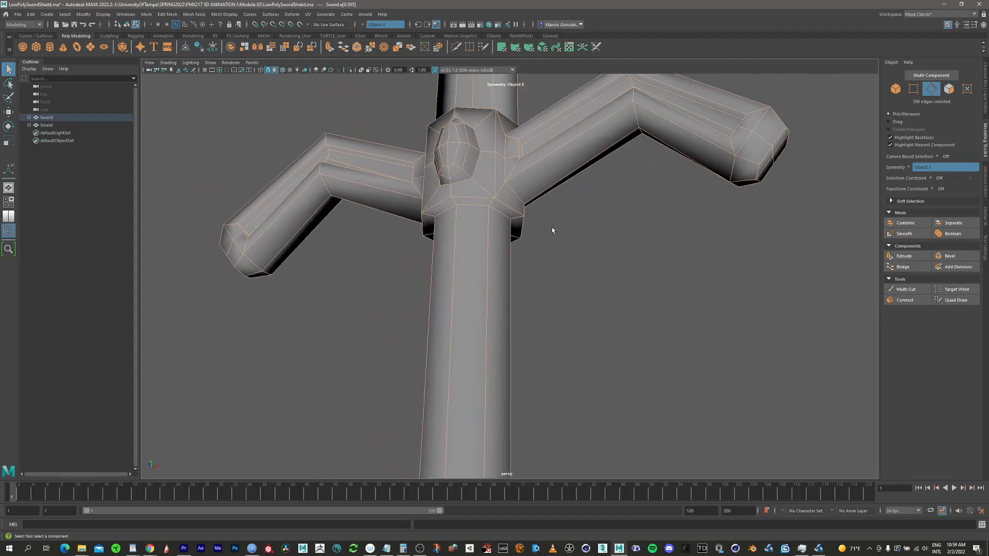
mouse_move(485, 176)
alt+mouse_down()
mouse_move(494, 167)
mouse_move(489, 178)
alt+mouse_up()
alt+right_drag(489, 178, 618, 115)
alt+drag(456, 96, 460, 135)
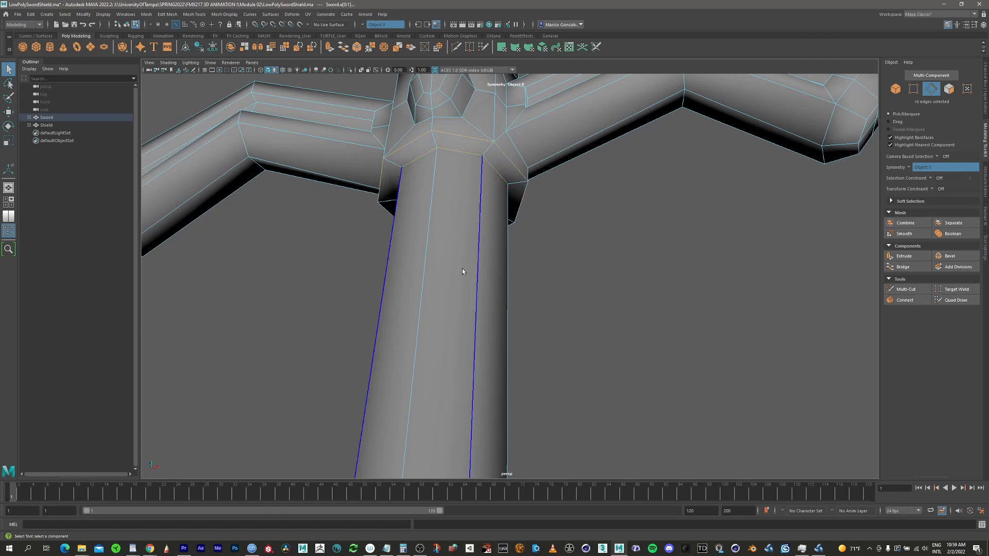
Step: Add the inner and outer edge loops at the pommel's upper end, where it meets the grip, to the selection
alt+right_drag(462, 271, 419, 327)
alt+middle_drag(419, 326, 427, 153)
alt+right_drag(428, 153, 247, 298)
alt+middle_drag(465, 337, 438, 276)
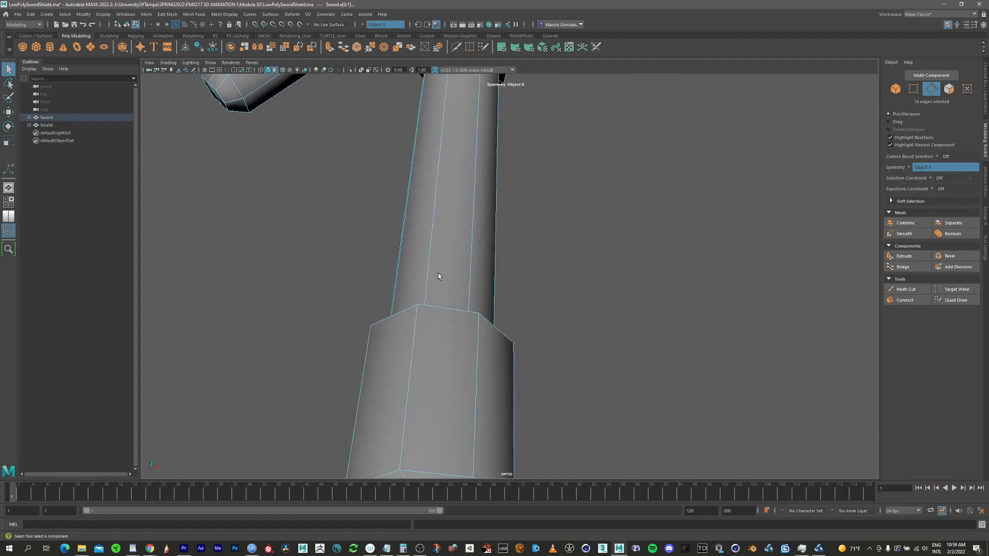
alt+drag(438, 276, 458, 369)
shift+click(456, 377)
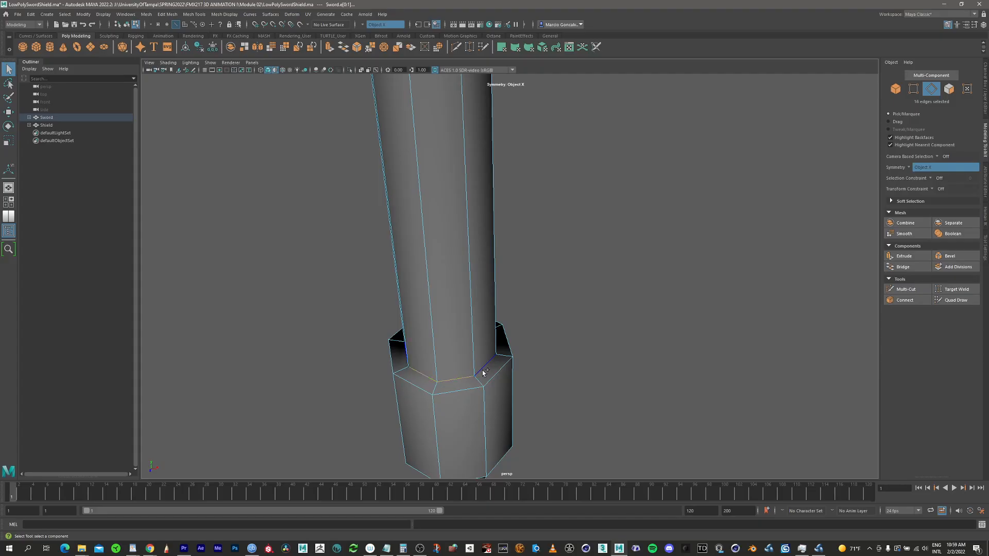
shift+click(482, 370)
shift+click(470, 388)
alt+middle_drag(487, 387, 468, 178)
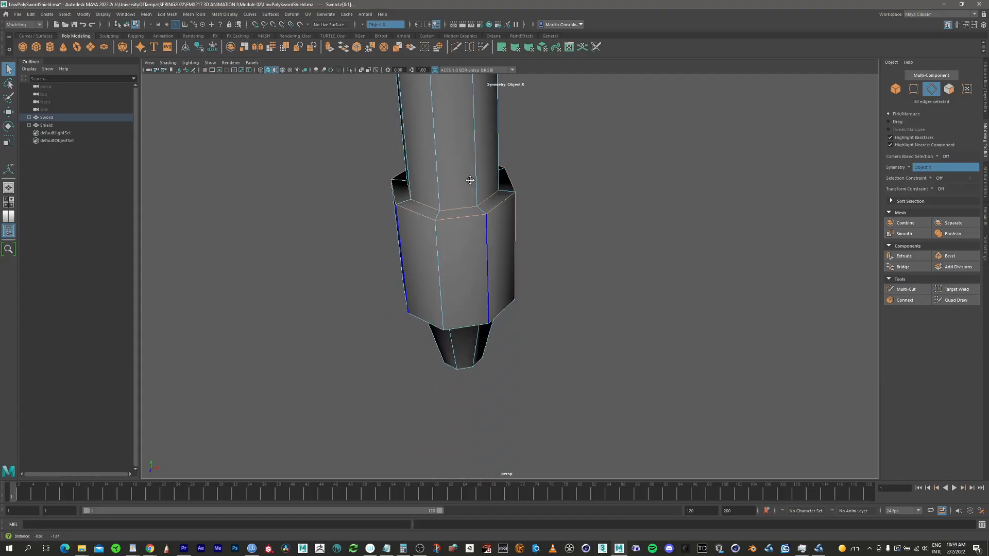
Step: Add the edges around the pommel's lower rim and the base of its tapered tip to the selection
alt+drag(459, 324, 453, 231)
alt+middle_drag(439, 318, 456, 278)
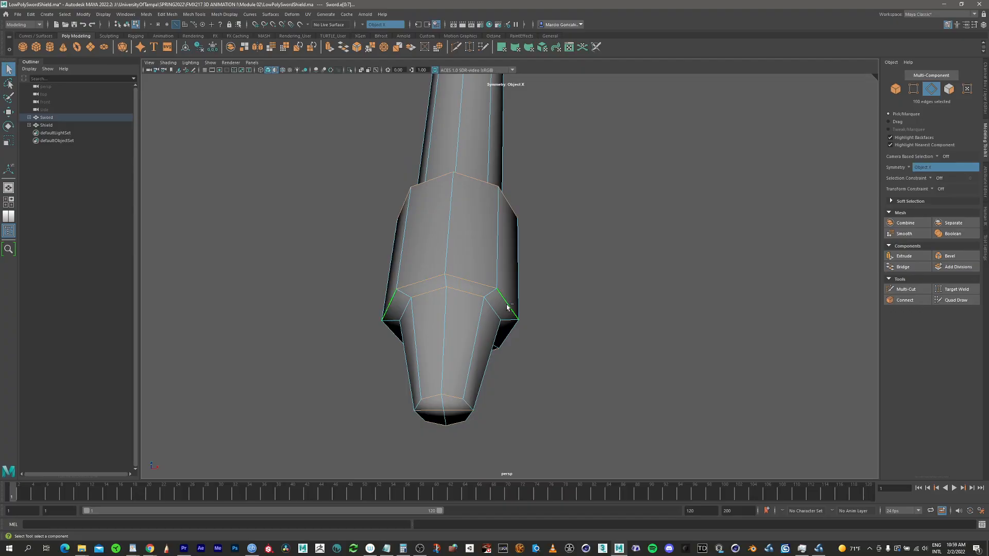
alt+drag(509, 310, 440, 294)
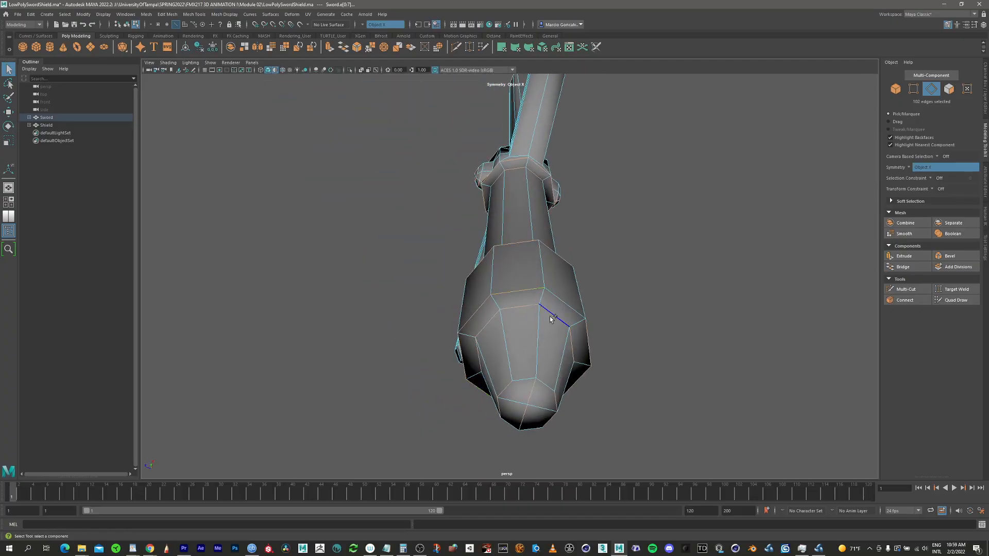
shift+click(565, 305)
alt+drag(565, 305, 529, 214)
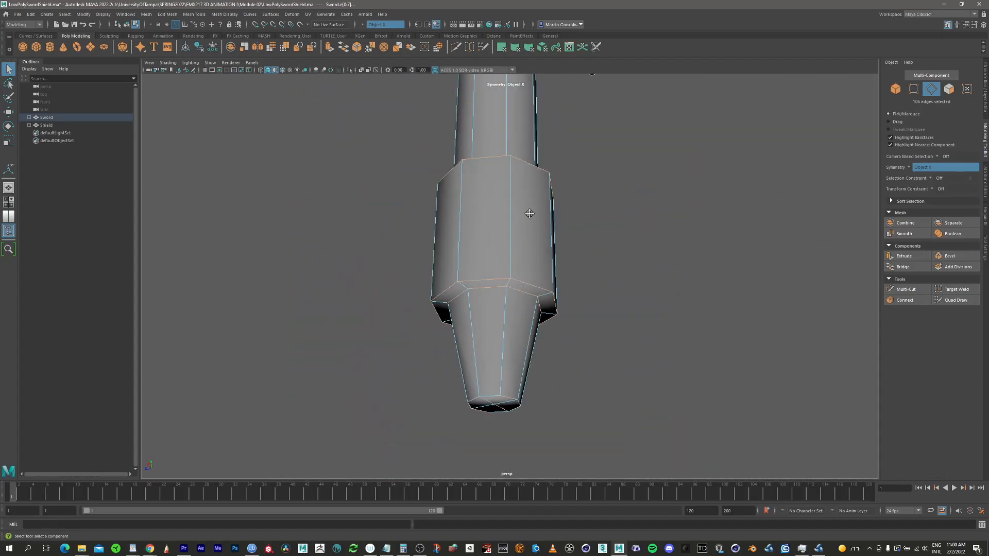
Step: Try to add the edge loops of the oval gem on the guard's hub to the selection
alt+middle_drag(529, 214, 439, 400)
alt+drag(439, 400, 427, 281)
alt+right_drag(427, 281, 490, 218)
alt+drag(490, 217, 447, 273)
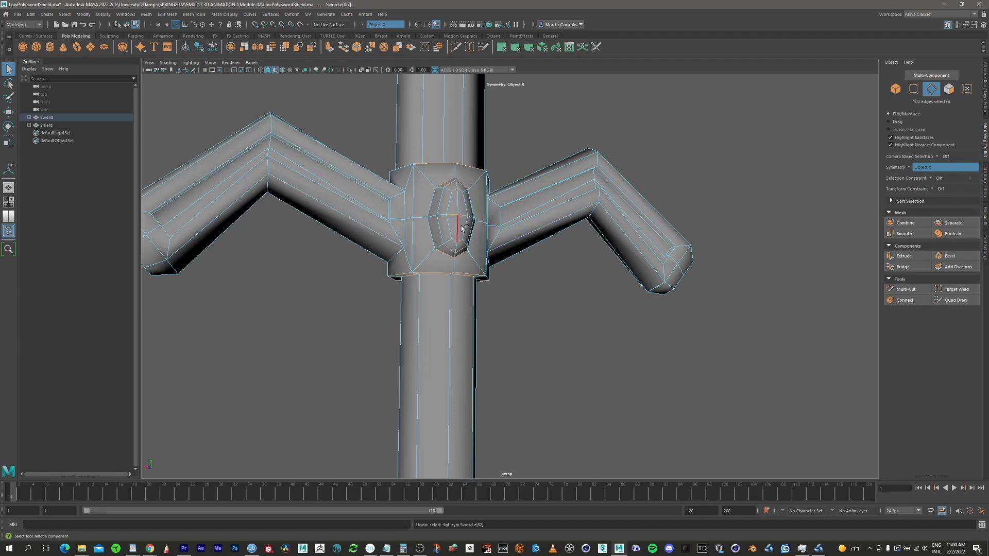
double_click(455, 201)
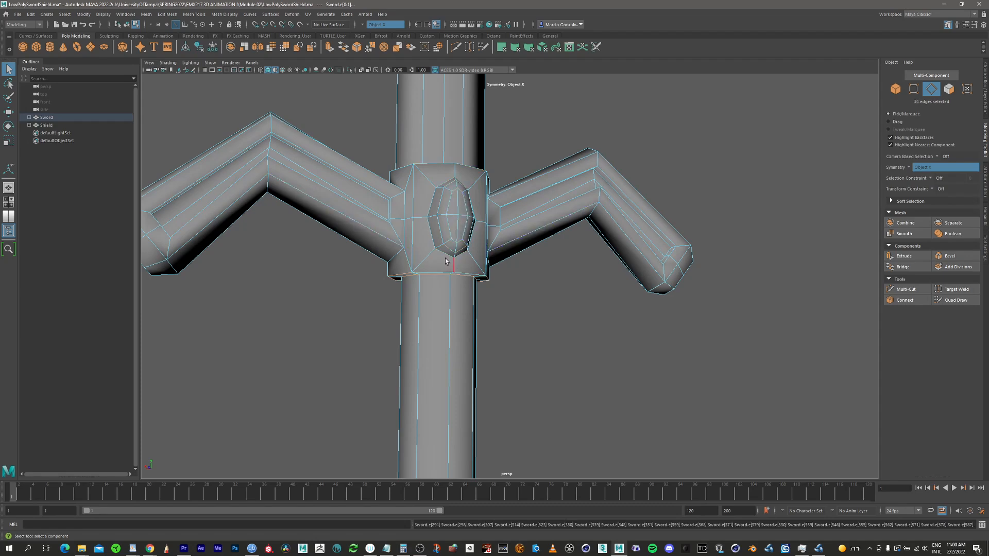
alt+drag(446, 261, 432, 278)
scroll(431, 278, up, 5)
scroll(431, 278, down, 5)
Step: Add the outer edges of the guard hub's lower rim to the selection
alt+middle_drag(432, 278, 413, 320)
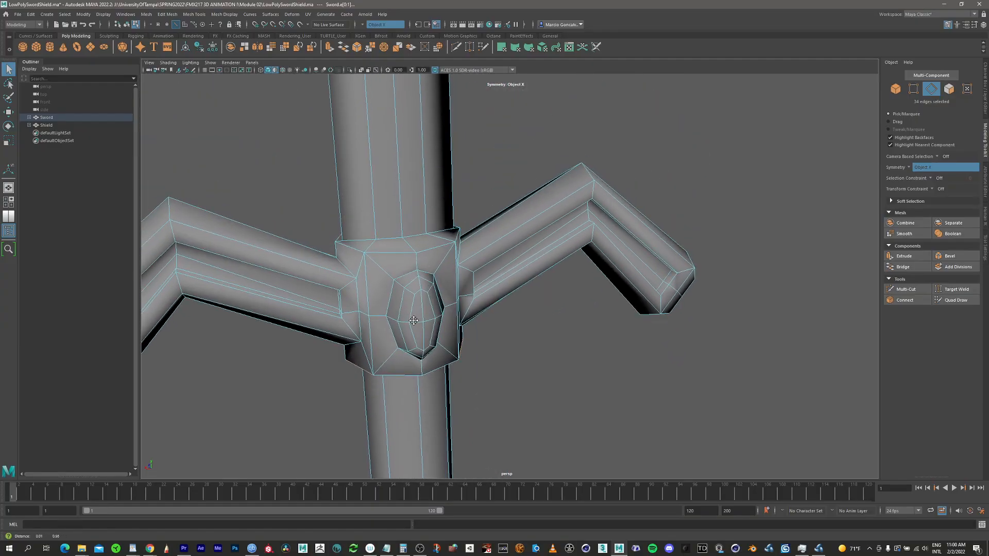
scroll(413, 320, down, 3)
alt+drag(414, 321, 526, 205)
scroll(363, 268, up, 3)
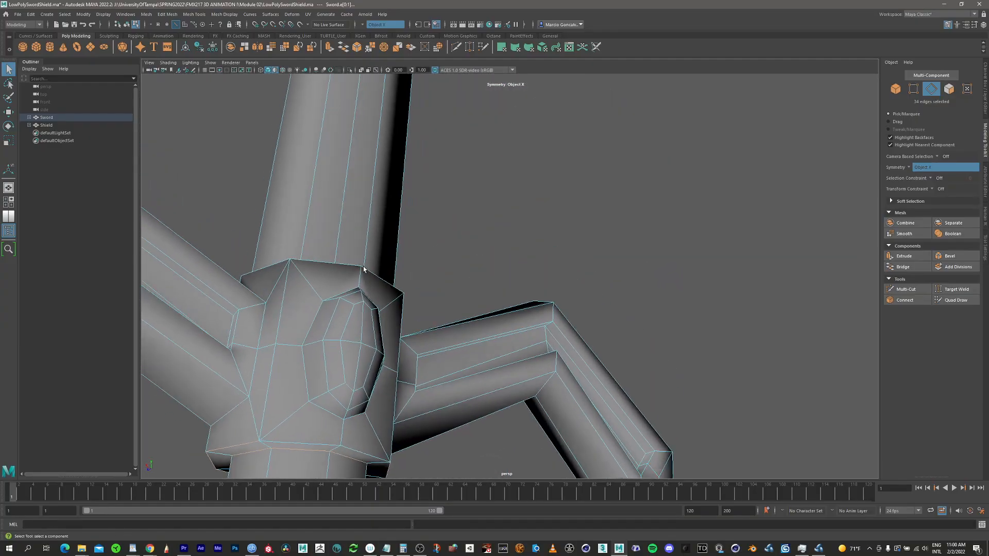
alt+drag(364, 268, 440, 147)
scroll(435, 199, up, 3)
shift+click(447, 240)
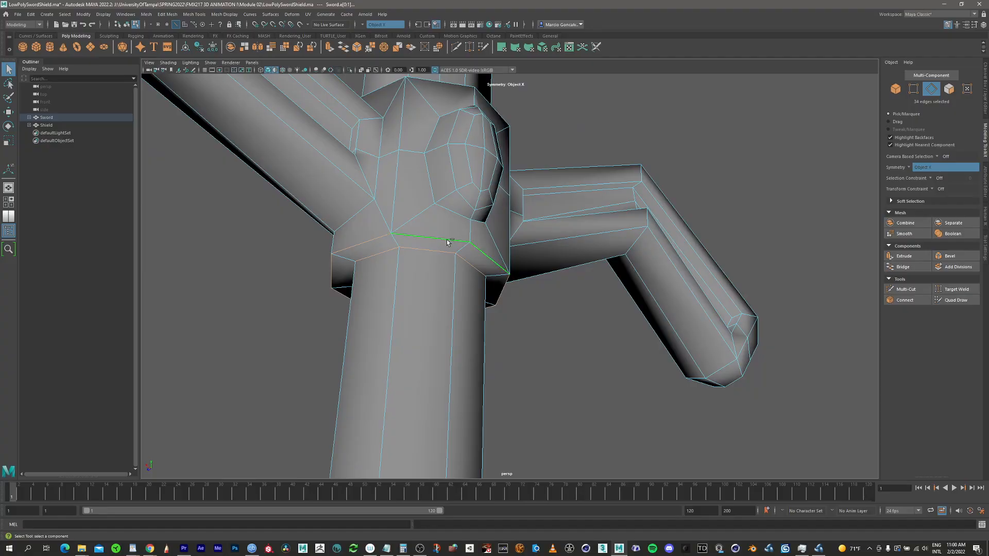
alt+drag(447, 240, 317, 381)
scroll(424, 268, down, 3)
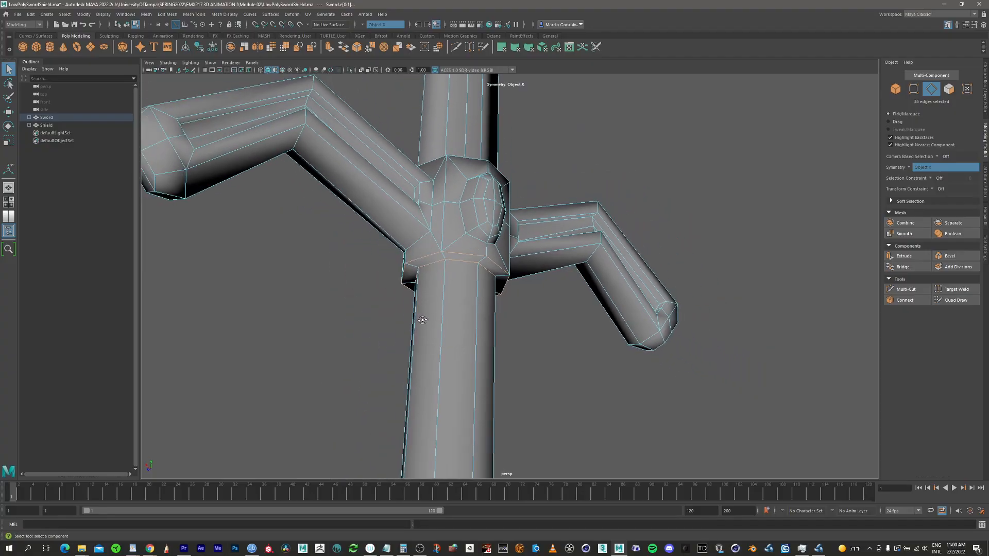
Step: Add the remaining edges around the lower rim of the pommel to the selection
scroll(424, 267, up, 4)
alt+drag(424, 268, 441, 167)
scroll(441, 167, up, 2)
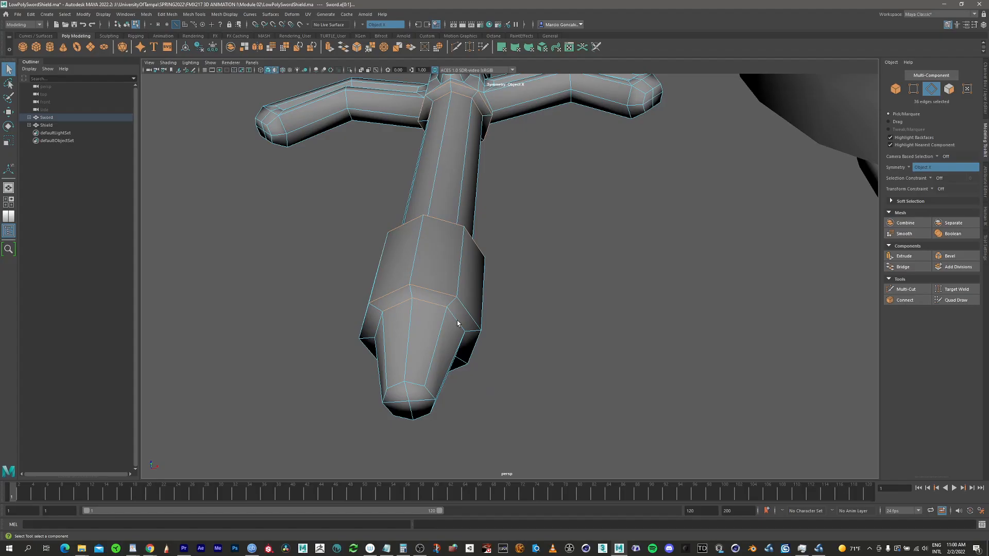
alt+drag(457, 323, 442, 302)
alt+middle_drag(395, 378, 377, 234)
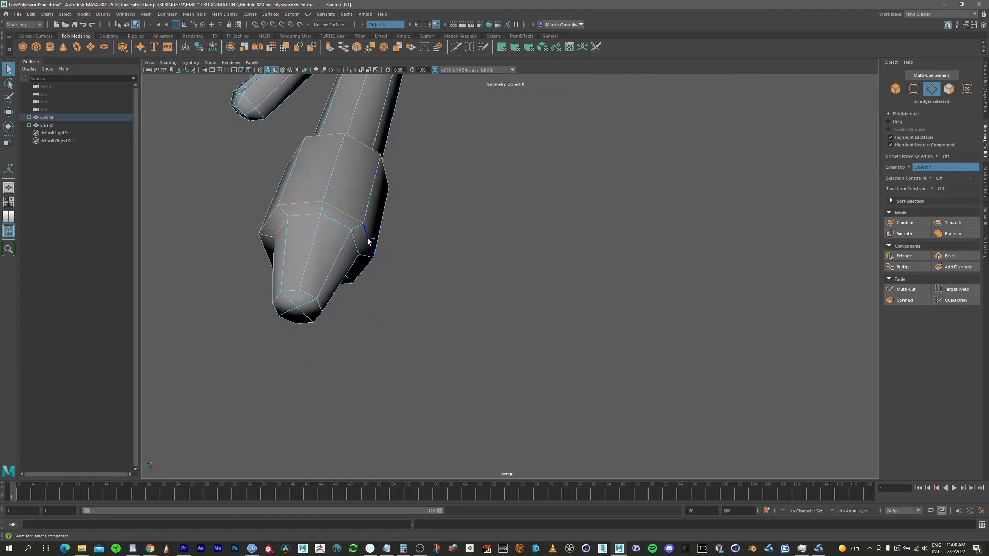
alt+drag(333, 249, 412, 244)
alt+middle_drag(517, 261, 450, 345)
scroll(459, 332, up, 2)
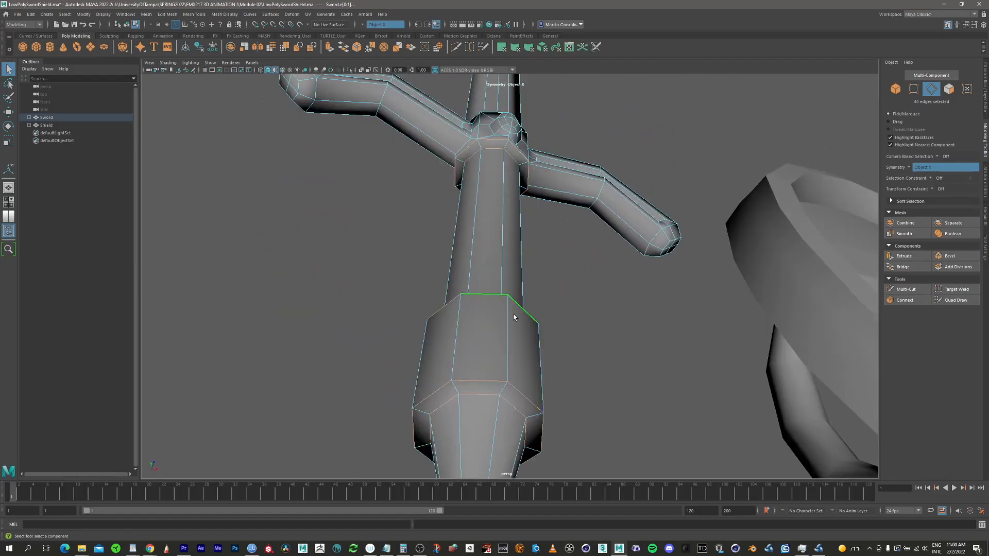
Step: Add the remaining upper rim edges of the pommel and the edges around its tip to the selection
alt+right_drag(513, 318, 439, 303)
alt+drag(439, 303, 505, 298)
alt+right_drag(556, 271, 613, 262)
alt+drag(504, 295, 605, 307)
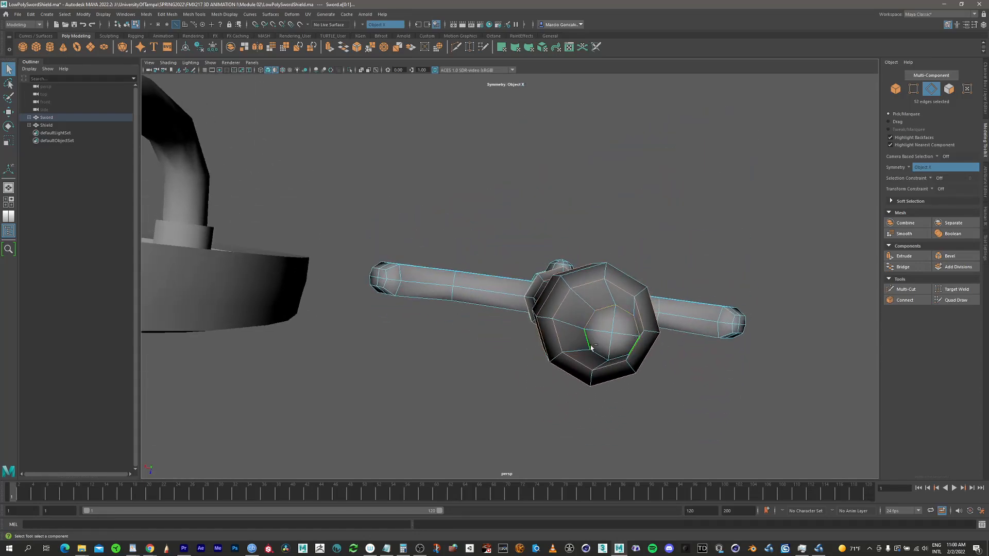
Step: Add the edges around the guard hub's upper rim to the selection
alt+drag(599, 355, 467, 227)
scroll(467, 227, down, 1)
alt+middle_drag(467, 227, 390, 291)
scroll(361, 291, up, 4)
scroll(390, 291, up, 3)
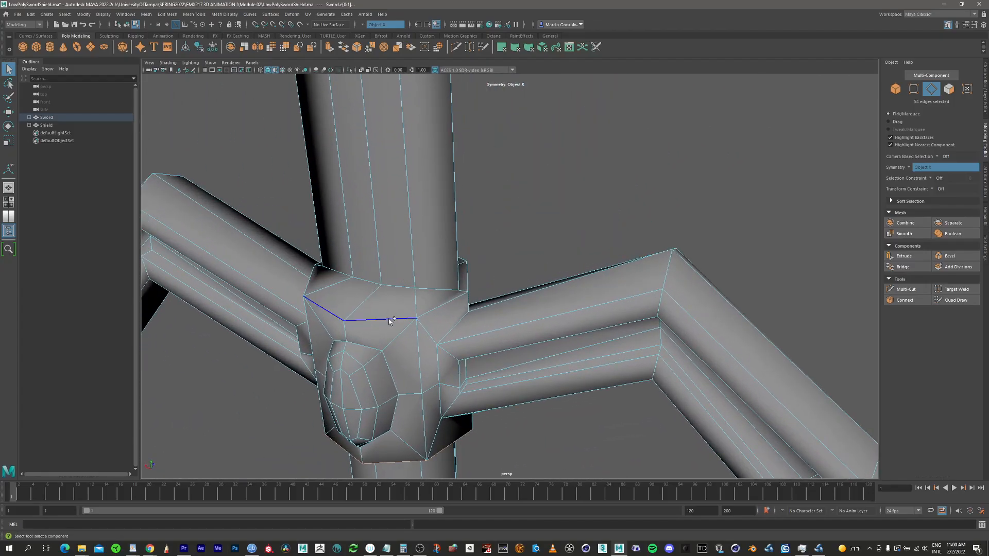
alt+drag(402, 344, 463, 252)
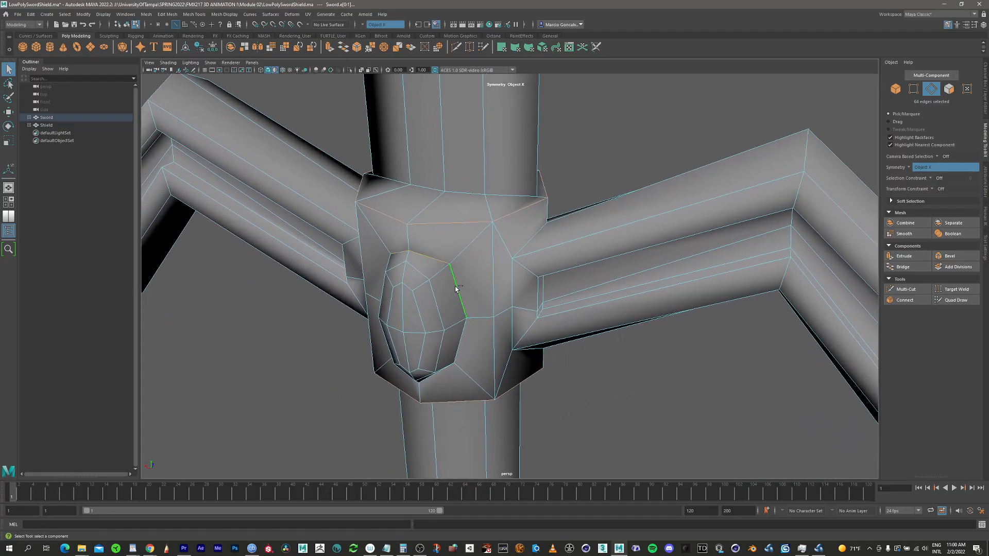
Step: Add the outline edges where the oval gem meets the guard's hub to the selection
scroll(464, 328, down, 3)
alt+drag(464, 291, 505, 190)
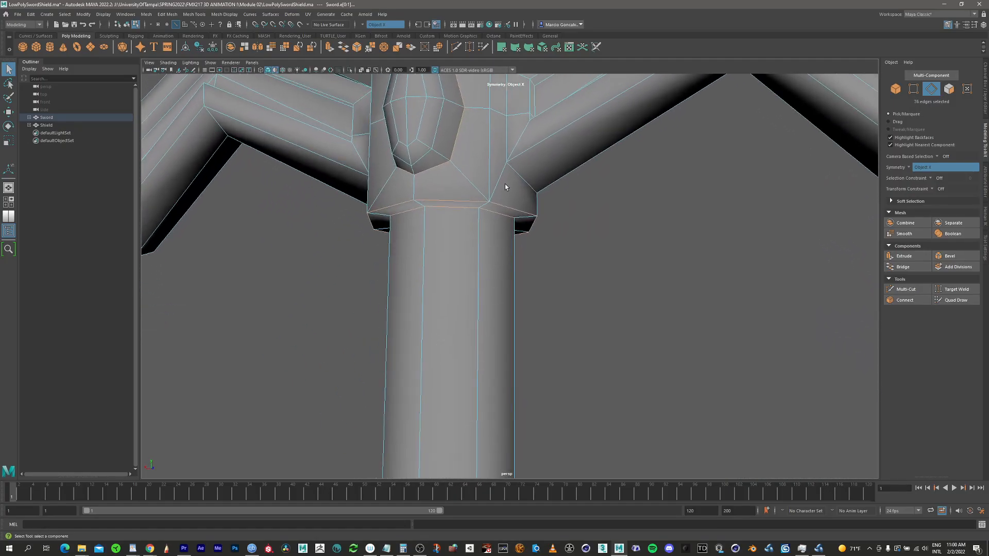
scroll(500, 252, up, 3)
scroll(500, 252, down, 3)
alt+drag(495, 257, 415, 284)
scroll(416, 263, up, 3)
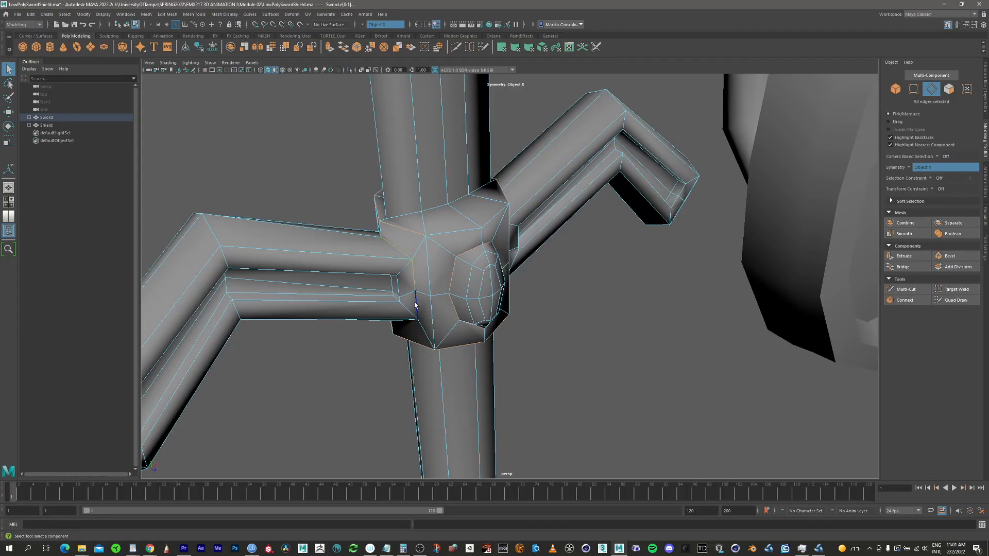
Step: Add the edges where the crossguard arms join the hub to the selection
alt+drag(419, 319, 465, 273)
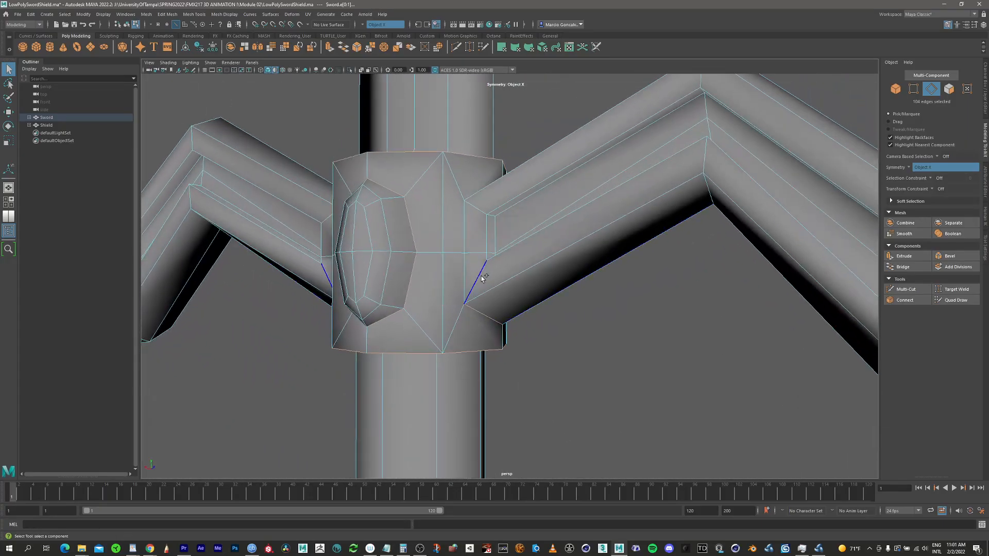
shift+click(465, 273)
shift+click(470, 225)
alt+drag(470, 225, 447, 233)
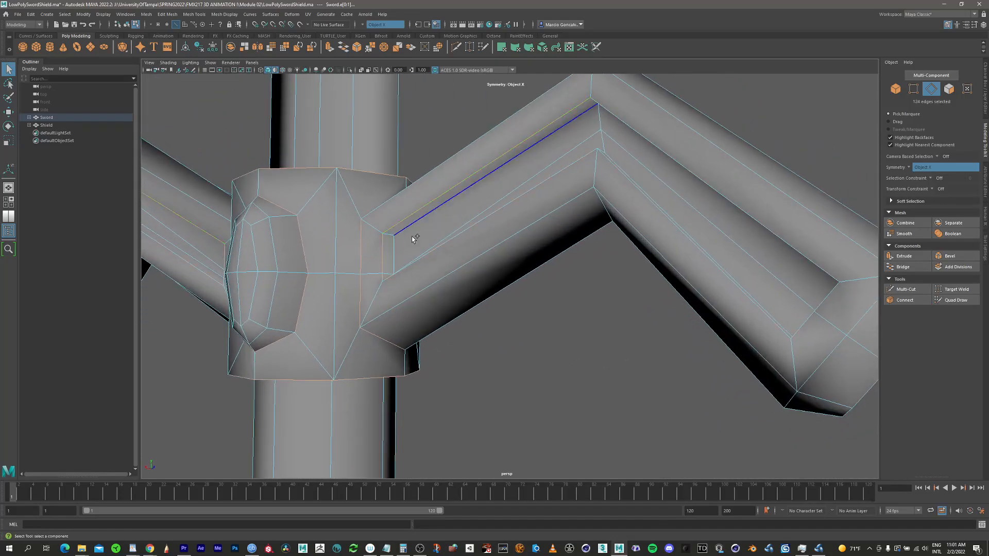
Step: Add the long edges bordering the groove along the crossguard arms to the selection
shift+click(417, 228)
alt+drag(421, 237, 429, 338)
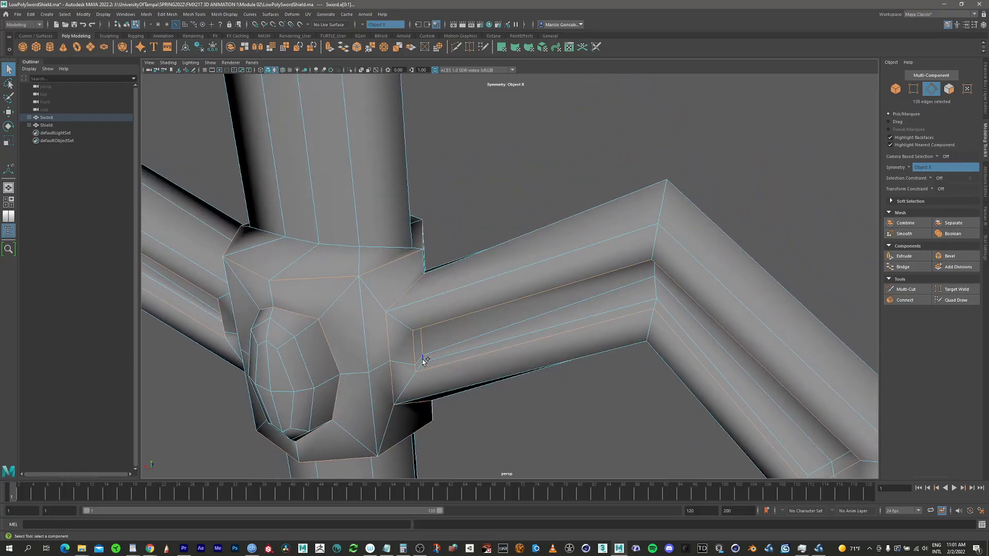
shift+click(436, 357)
Step: Add the short edges that close the groove at the outer ends of the crossguard arms
alt+drag(436, 358, 507, 323)
scroll(578, 288, up, 6)
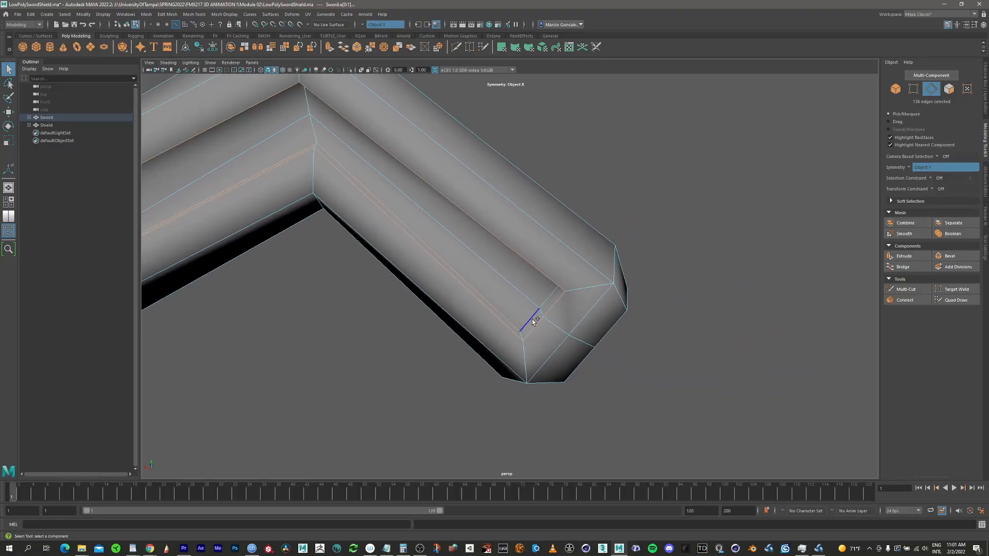
alt+drag(528, 296, 387, 248)
alt+middle_drag(411, 239, 517, 274)
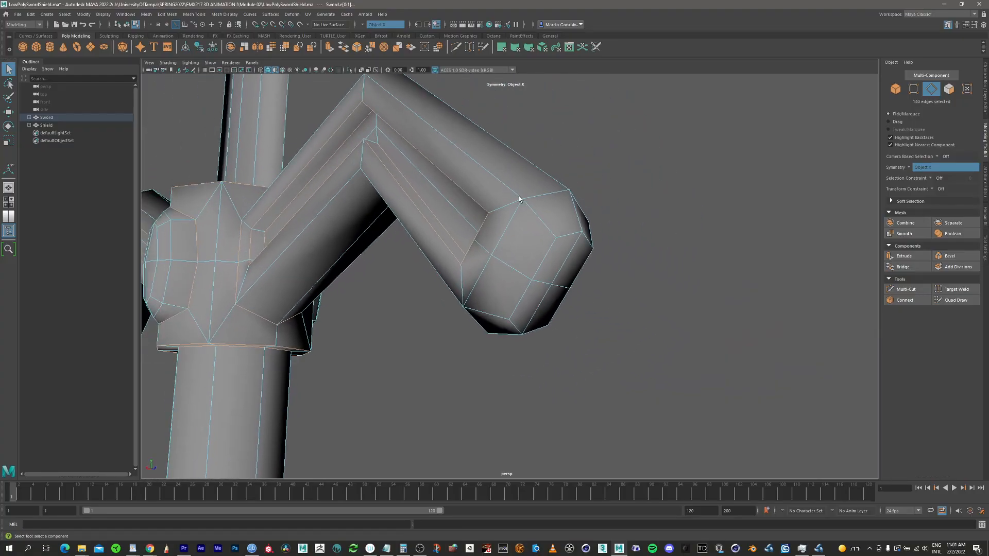
Step: Add the edges where the blade's base meets the top of the guard's hub to the selection
alt+right_drag(518, 274, 347, 227)
alt+middle_drag(412, 232, 553, 250)
alt+drag(508, 258, 506, 280)
alt+middle_drag(505, 280, 576, 220)
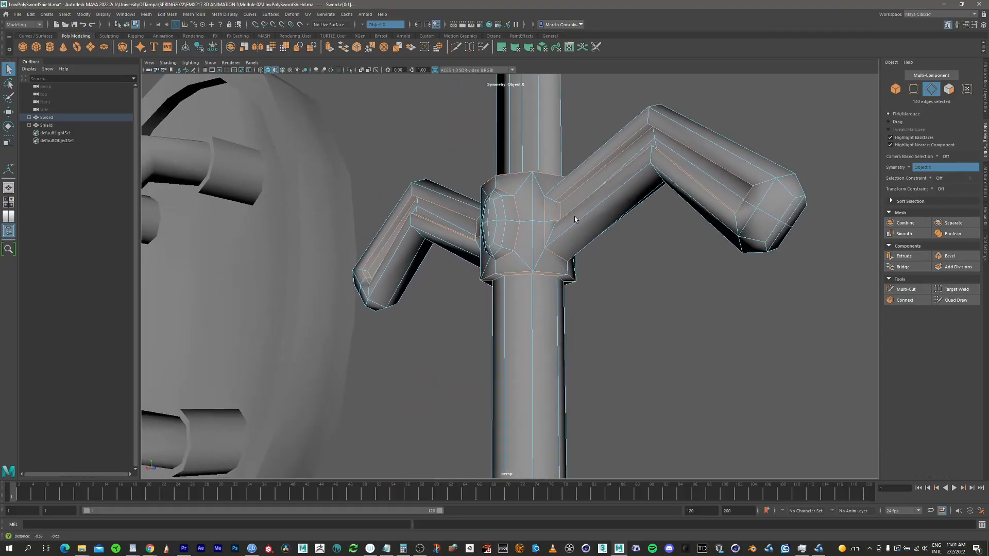
alt+drag(525, 265, 534, 232)
alt+middle_drag(534, 232, 525, 402)
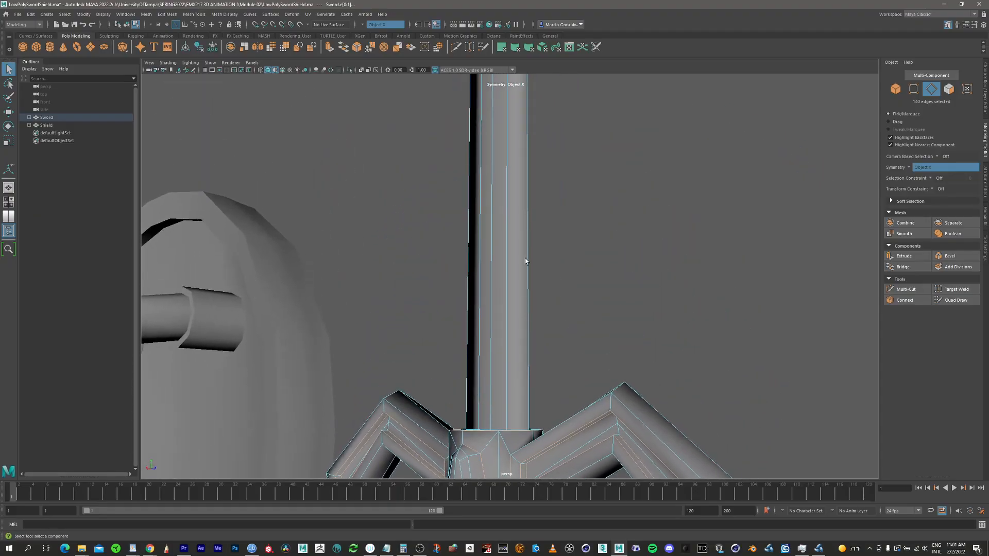
alt+drag(524, 258, 497, 327)
alt+middle_drag(497, 327, 488, 291)
alt+right_drag(488, 290, 733, 248)
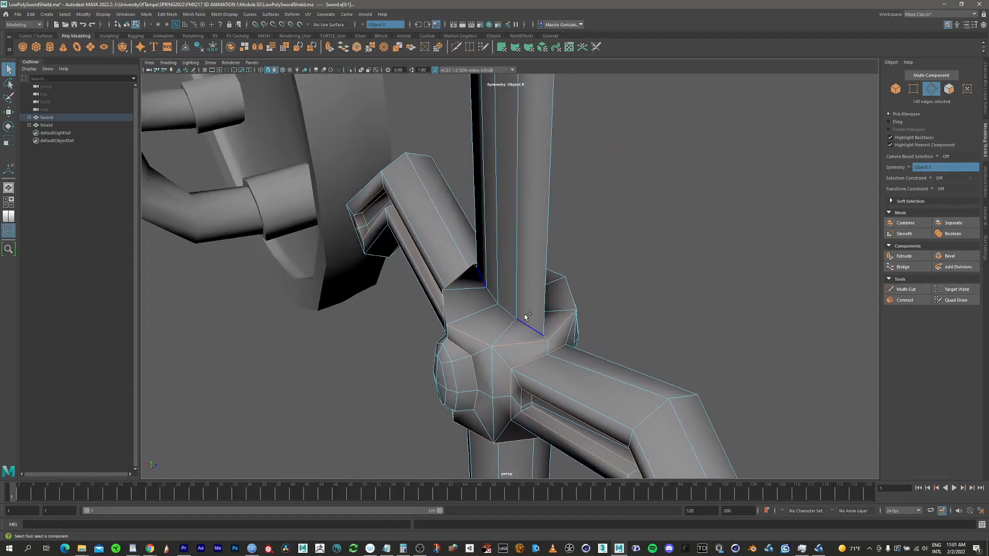
alt+drag(549, 290, 537, 371)
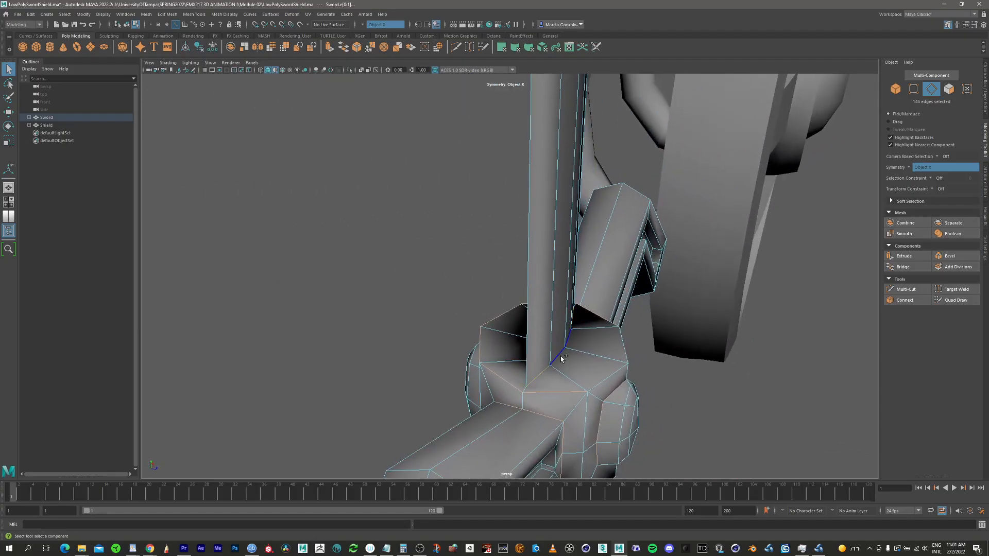
alt+drag(585, 334, 572, 316)
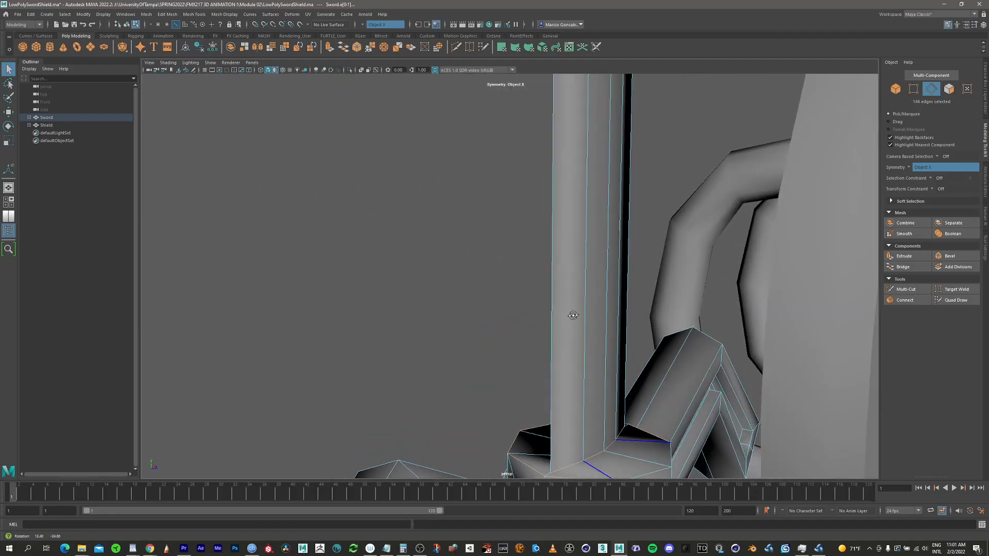
Step: Add the long outer edges running up both sides of the blade to the selection
alt+middle_drag(530, 283, 486, 261)
shift+click(514, 229)
alt+drag(514, 230, 457, 181)
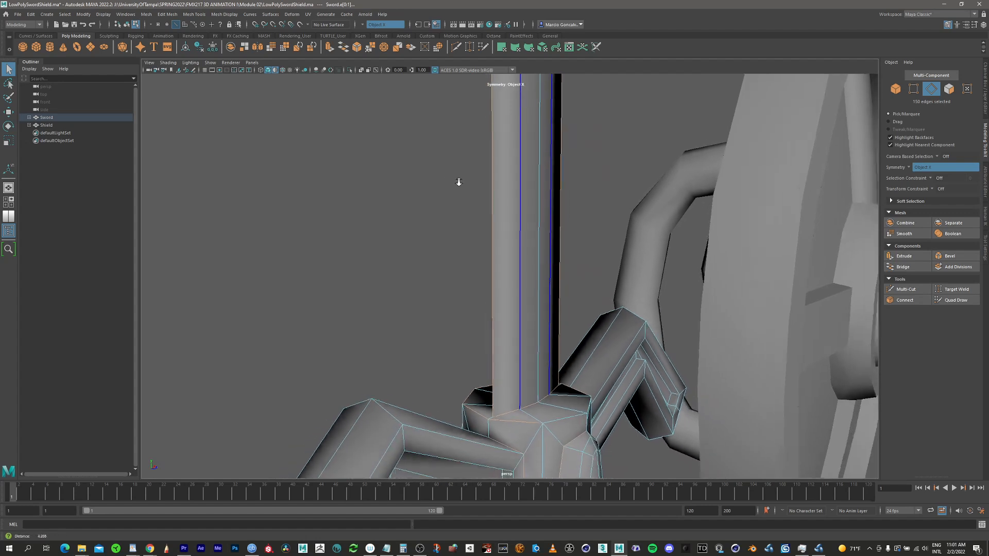
Step: Extend the selection with the outer edges on both sides of the blade's tapered tip
alt+middle_drag(457, 181, 488, 415)
alt+middle_drag(504, 294, 496, 386)
alt+middle_drag(498, 329, 494, 409)
alt+middle_drag(500, 294, 489, 431)
alt+right_drag(473, 235, 364, 232)
alt+middle_drag(497, 180, 494, 373)
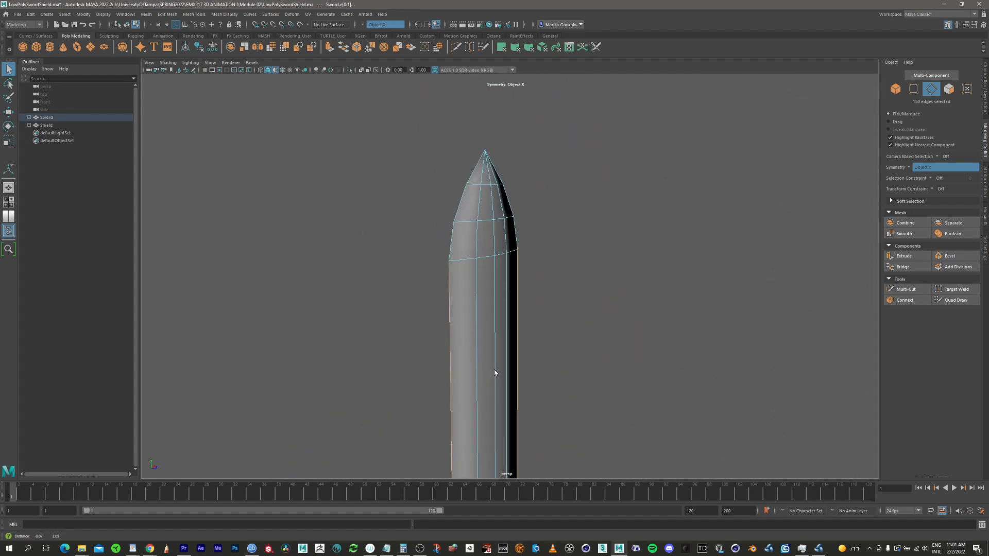
alt+right_drag(436, 228, 462, 207)
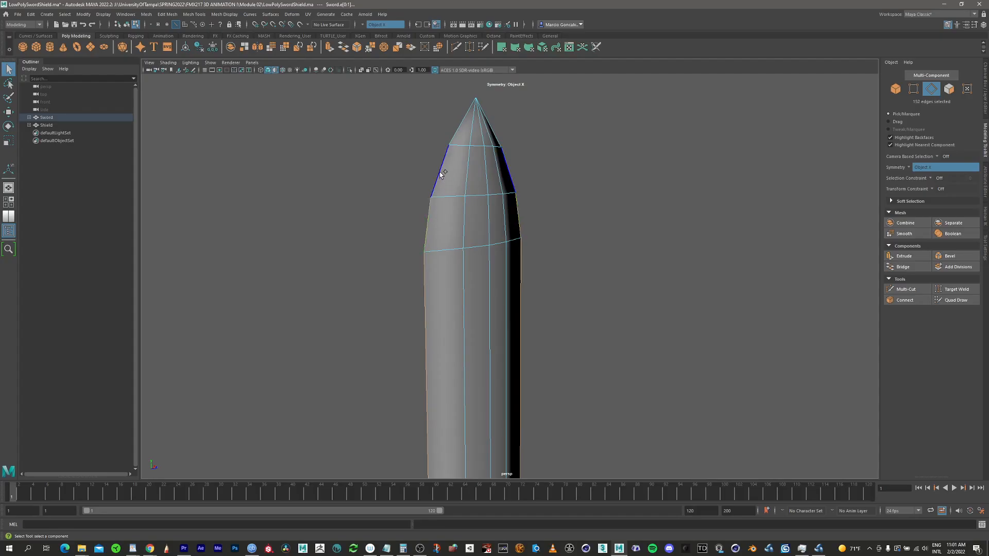
alt+right_drag(459, 165, 193, 275)
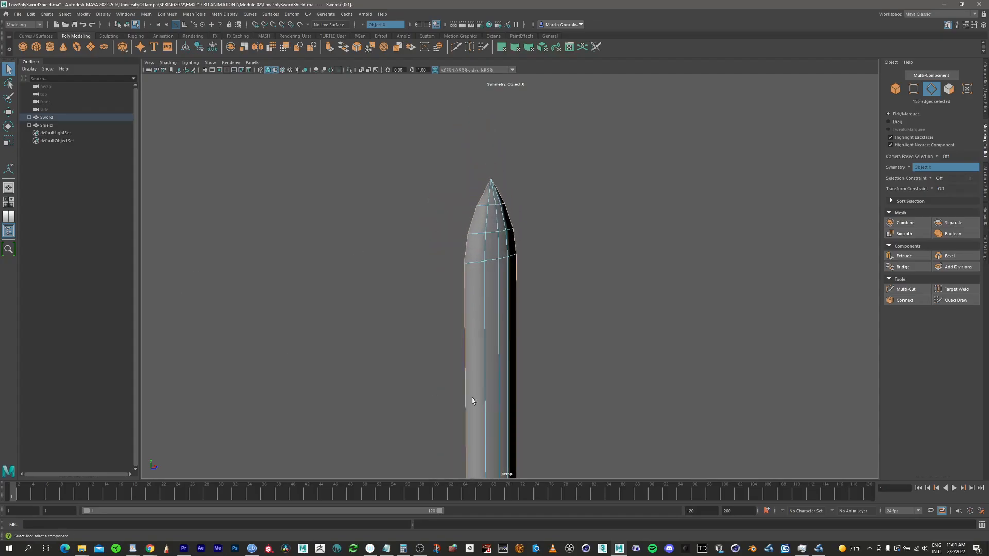
Step: Harden all of the selected edges on the sword
alt+middle_drag(472, 399, 486, 95)
alt+drag(492, 324, 589, 326)
alt+right_drag(589, 326, 415, 338)
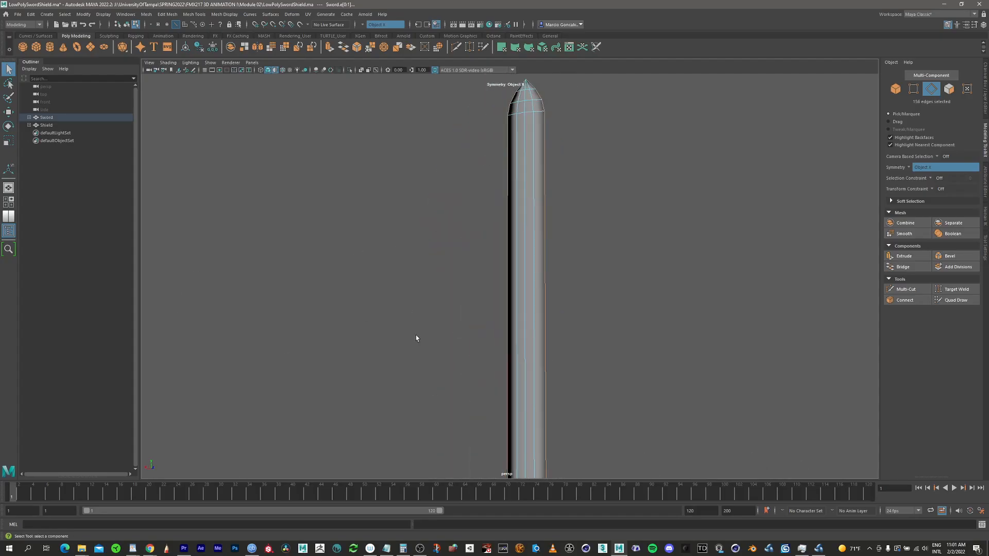
alt+middle_drag(529, 374, 460, 118)
alt+middle_drag(439, 345, 475, 144)
alt+drag(475, 145, 501, 214)
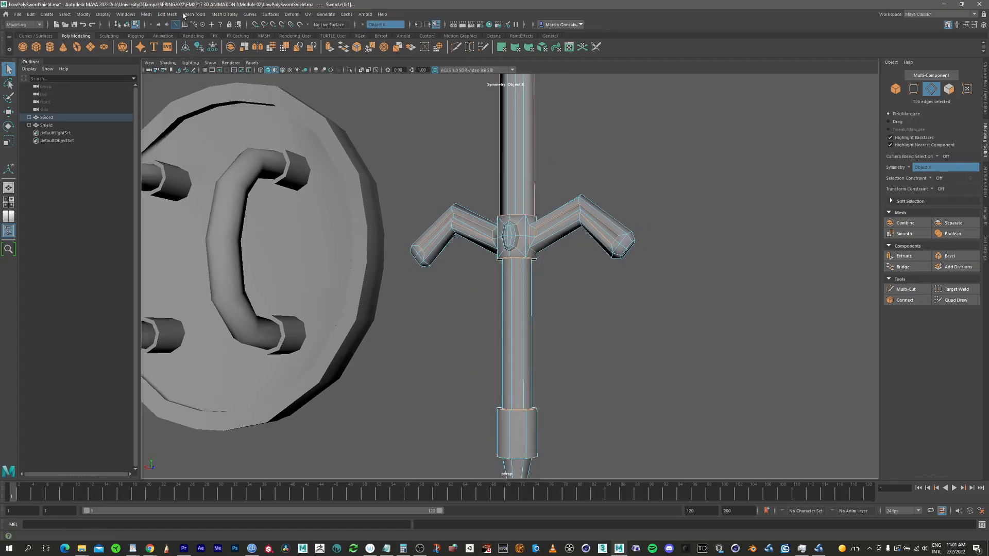
click(232, 15)
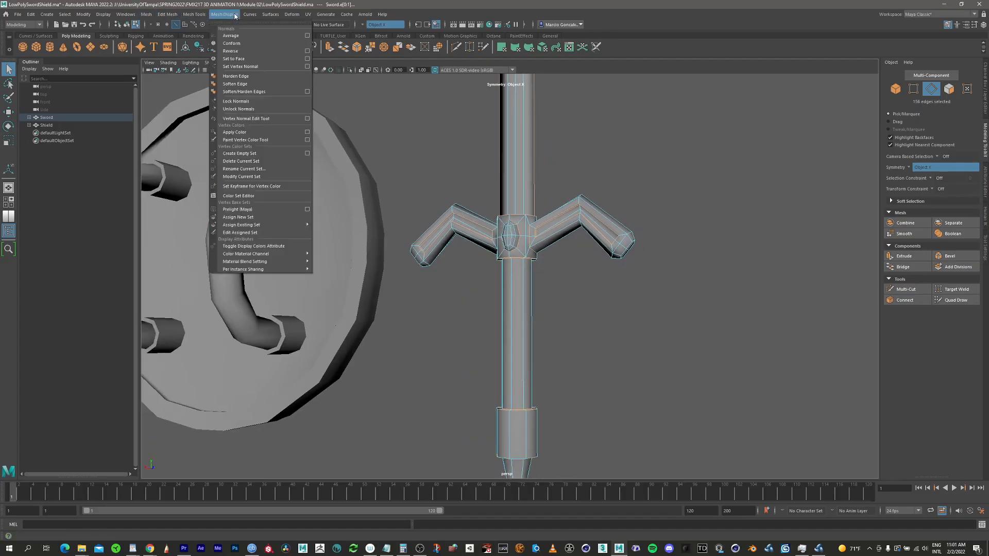
click(272, 76)
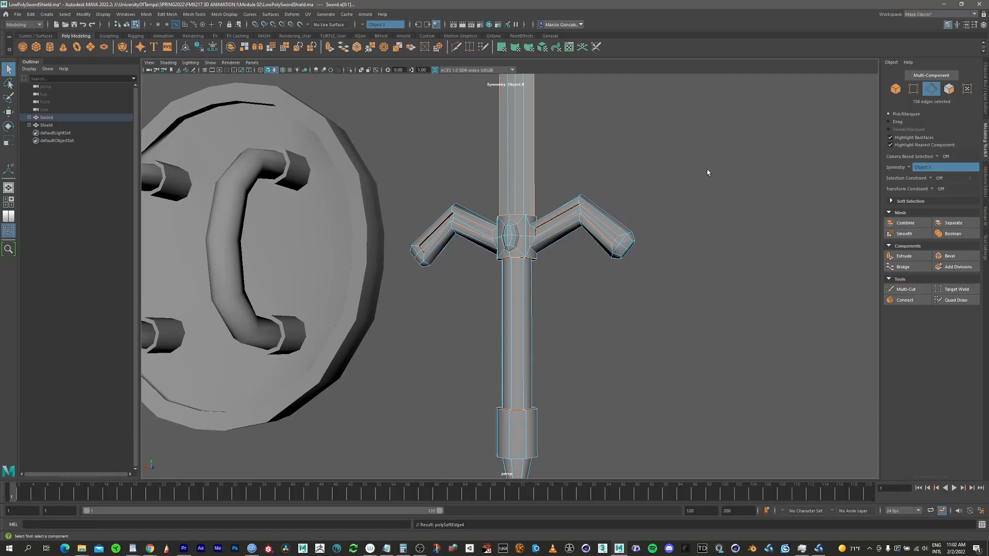
Step: Return the sword to object mode, clear the selection and examine its shading from both sides
right_click(520, 182)
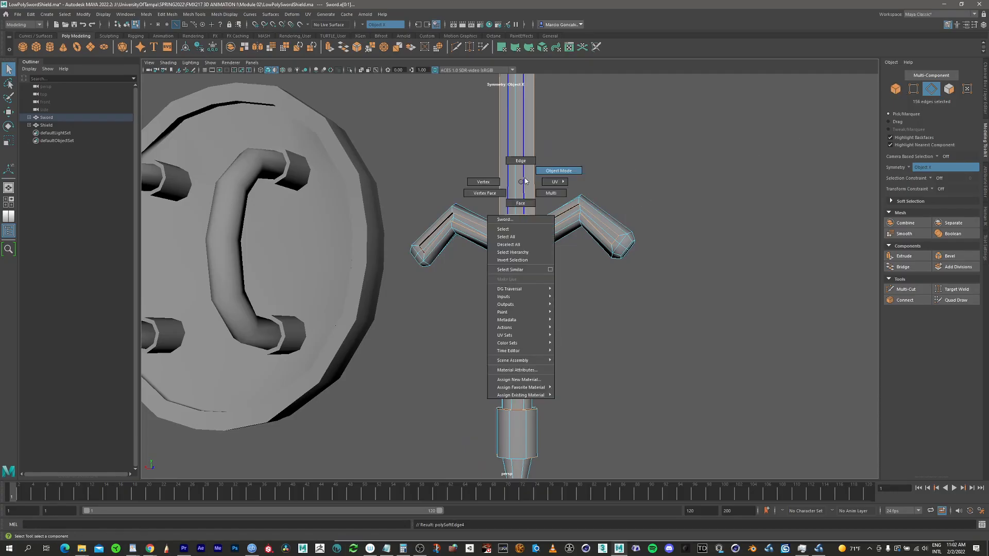
click(557, 170)
click(663, 221)
alt+drag(595, 219, 549, 205)
alt+right_drag(549, 205, 453, 196)
alt+middle_drag(500, 229, 460, 222)
alt+drag(460, 221, 530, 213)
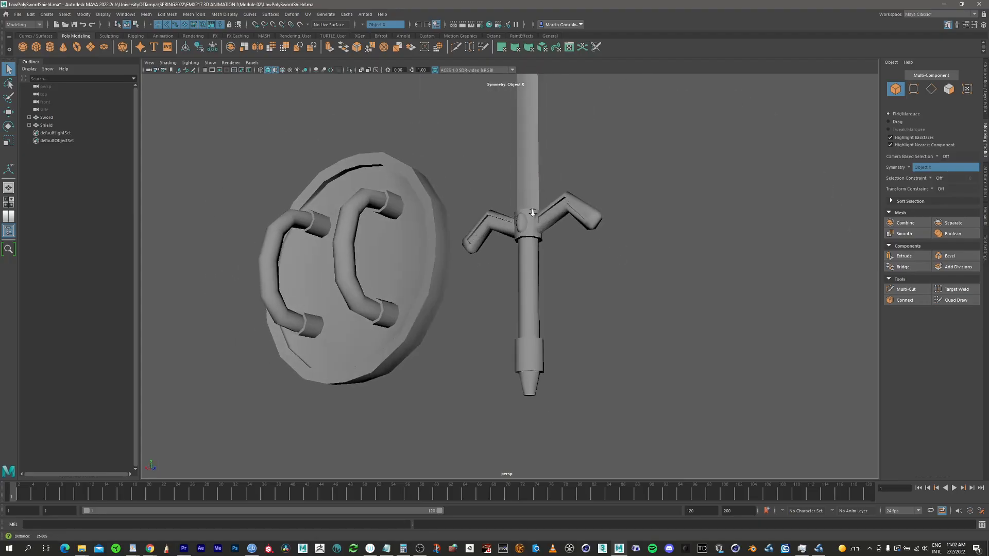
alt+right_drag(531, 213, 702, 170)
alt+middle_drag(607, 157, 496, 228)
alt+drag(518, 240, 409, 267)
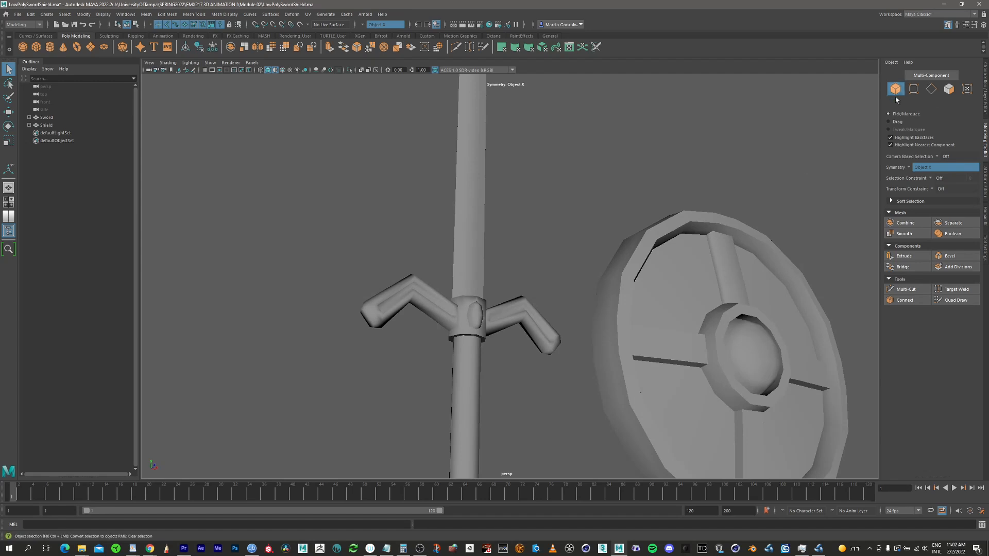
Step: Switch the sword back to edge mode and examine the hub and crossguard grooves up close
alt+right_drag(478, 290, 830, 221)
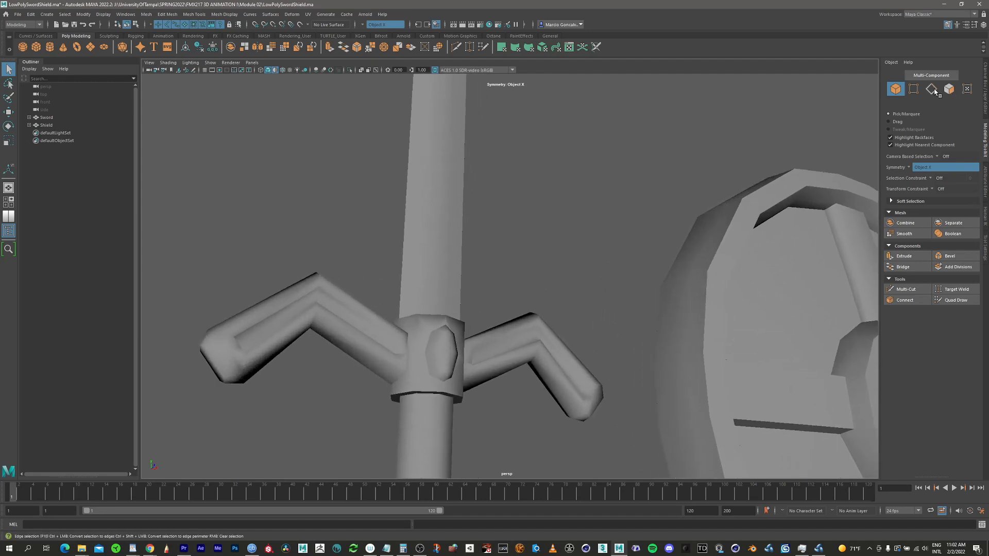
alt+middle_drag(523, 252, 584, 211)
click(513, 313)
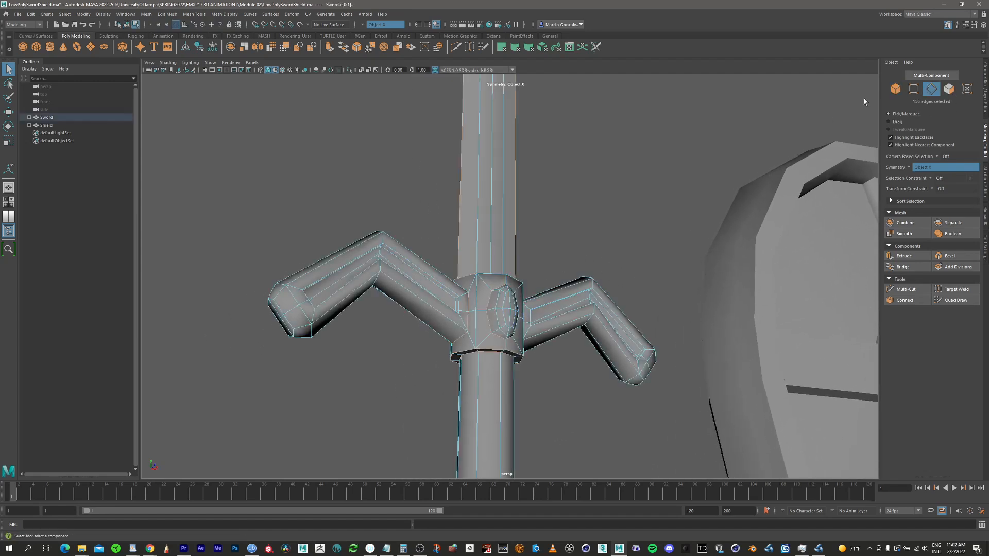
alt+right_drag(553, 307, 865, 280)
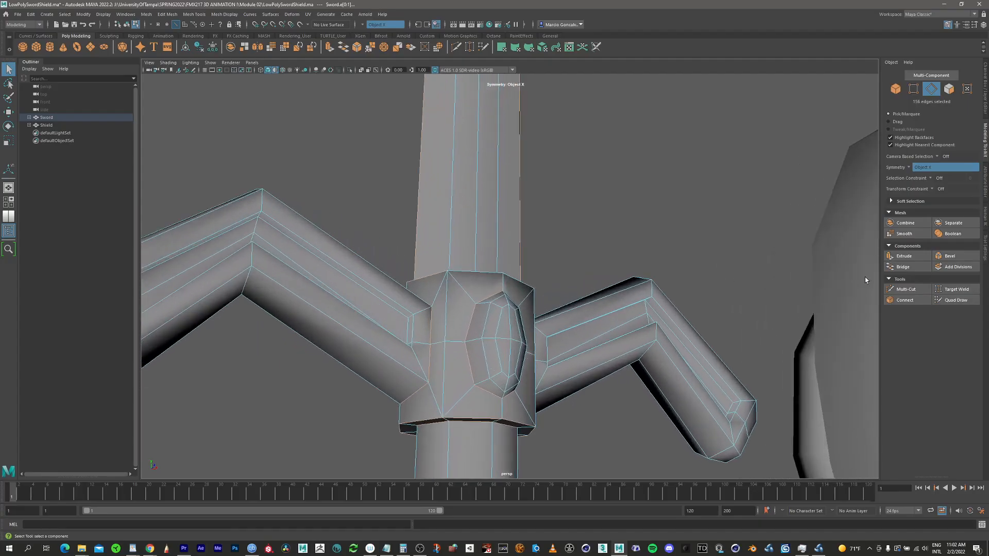
alt+middle_drag(672, 300, 712, 282)
alt+drag(351, 288, 344, 285)
alt+middle_drag(389, 154, 417, 284)
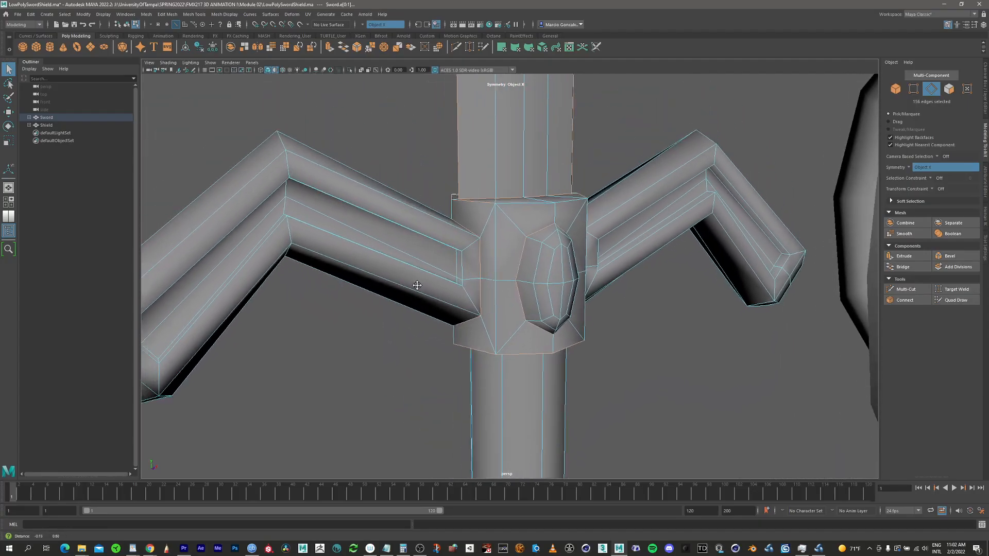
alt+drag(417, 285, 582, 245)
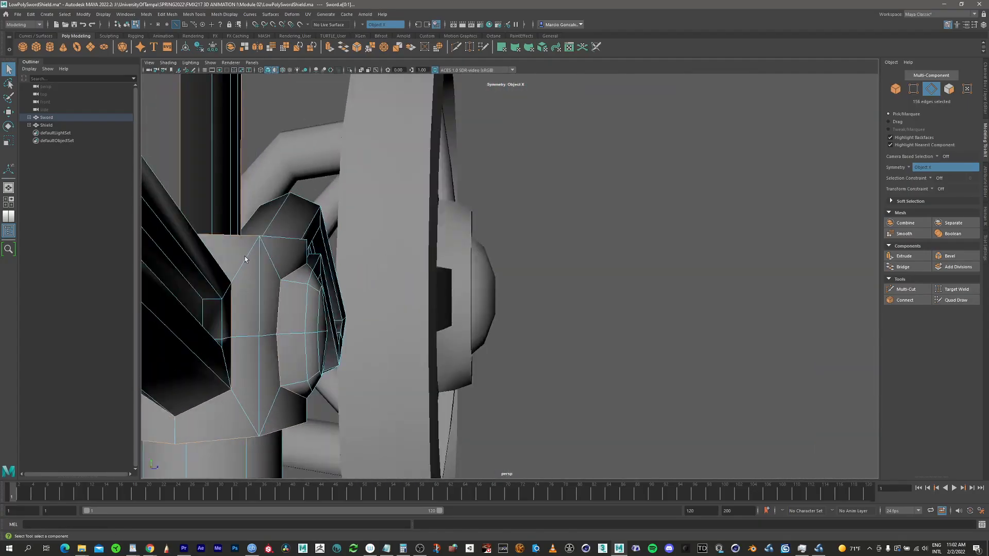
alt+right_drag(246, 258, 187, 262)
alt+middle_drag(188, 263, 633, 200)
alt+drag(772, 249, 690, 232)
alt+middle_drag(600, 227, 404, 294)
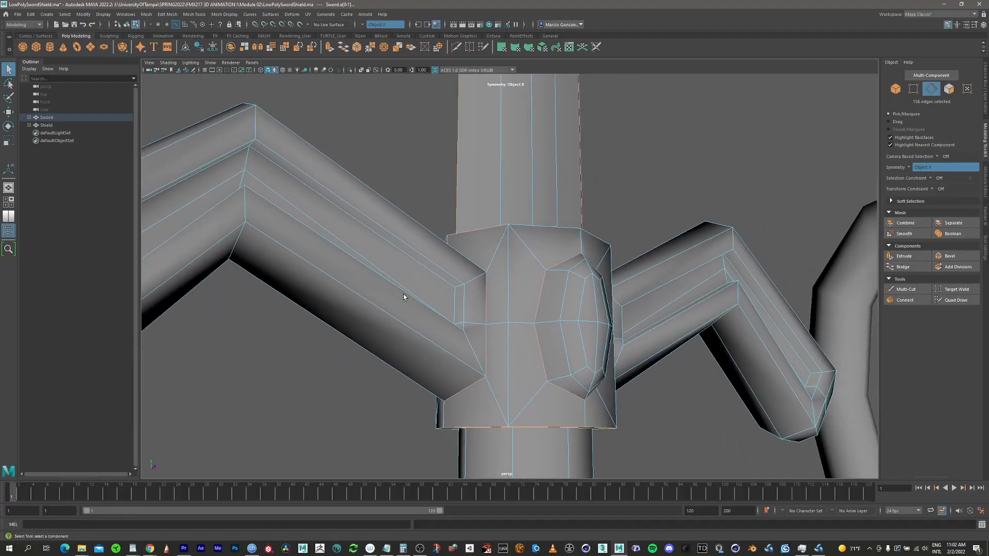
Step: Select the inner end edges and adjoining long edges of the grooves on the crossguard arms near the hub
alt+right_drag(403, 293, 503, 277)
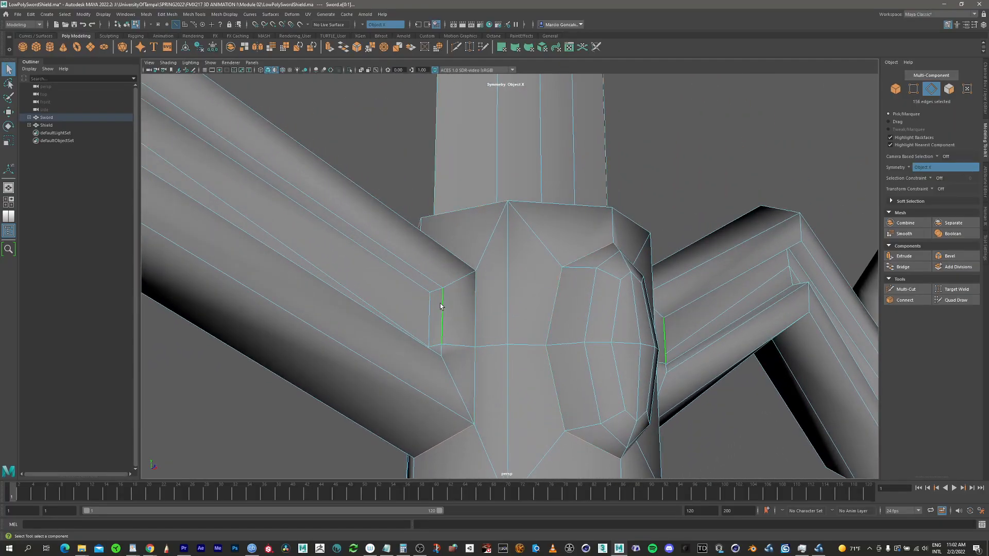
alt+drag(434, 315, 432, 314)
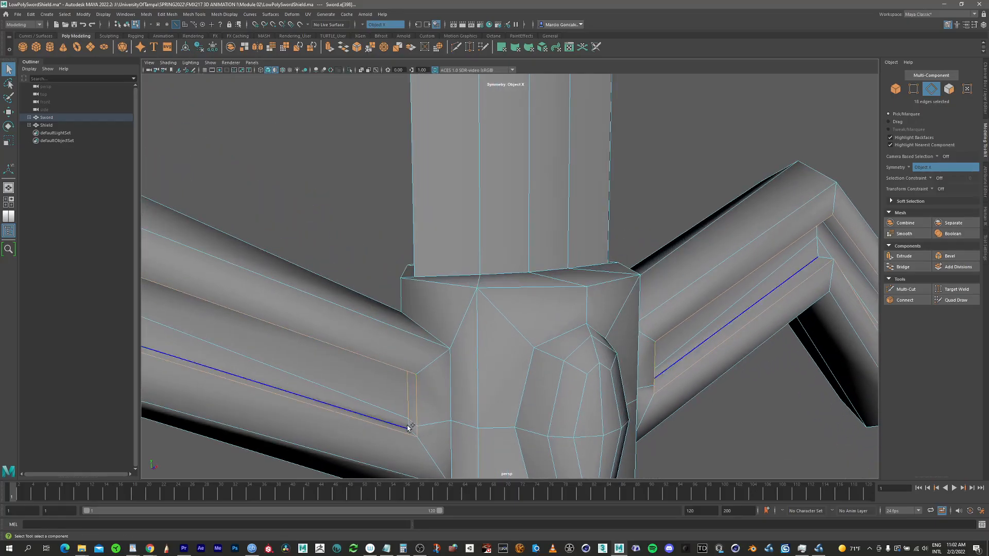
alt+right_drag(409, 428, 488, 303)
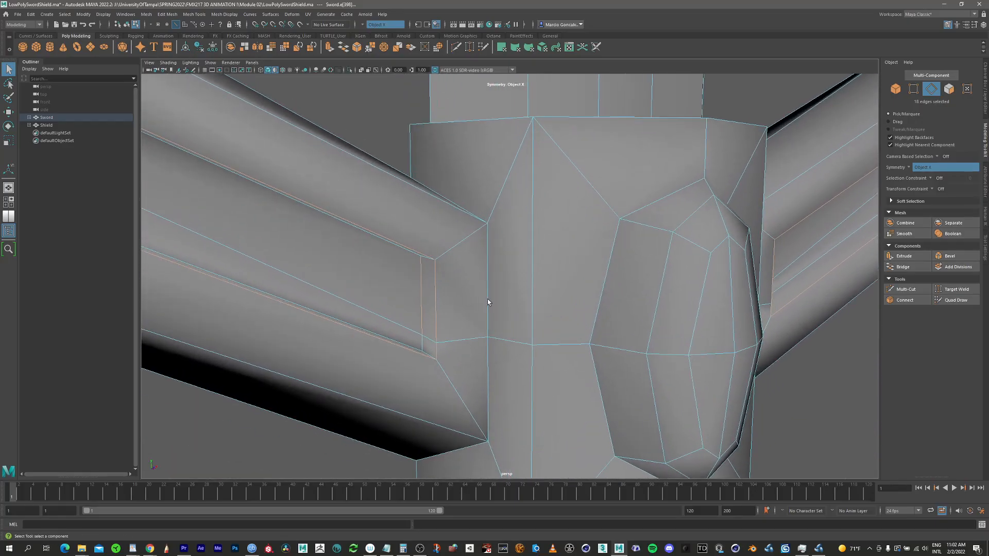
alt+drag(488, 302, 406, 349)
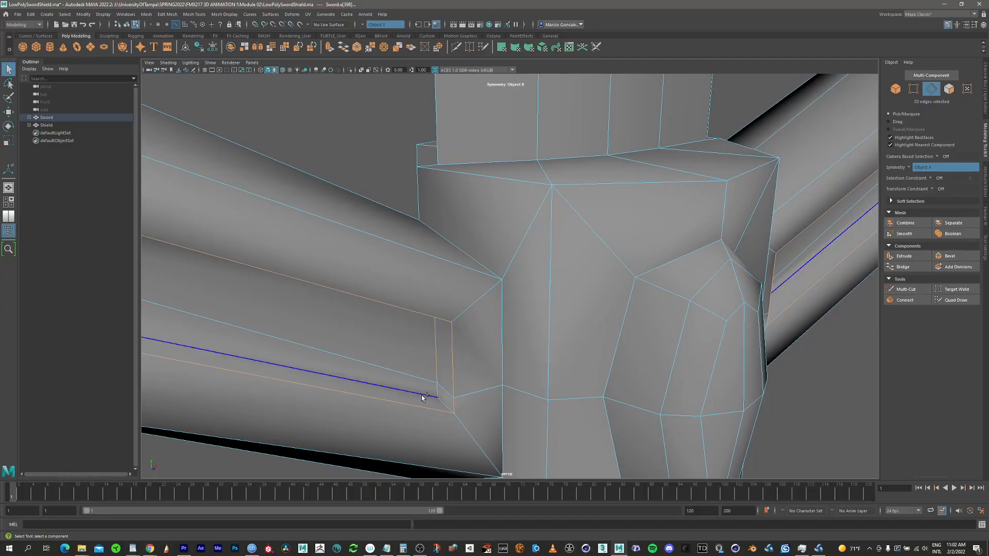
Step: Add the remaining groove edges along the outer sections and ends of the crossguard arms to the selection
alt+right_drag(413, 339, 210, 293)
alt+middle_drag(210, 294, 452, 175)
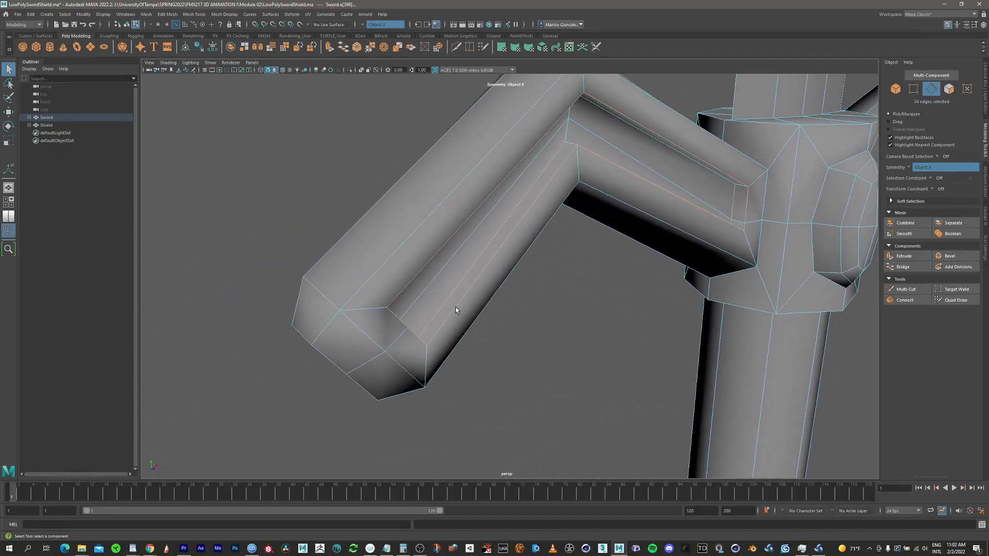
alt+drag(456, 308, 376, 329)
alt+middle_drag(290, 249, 342, 267)
alt+right_drag(341, 266, 427, 257)
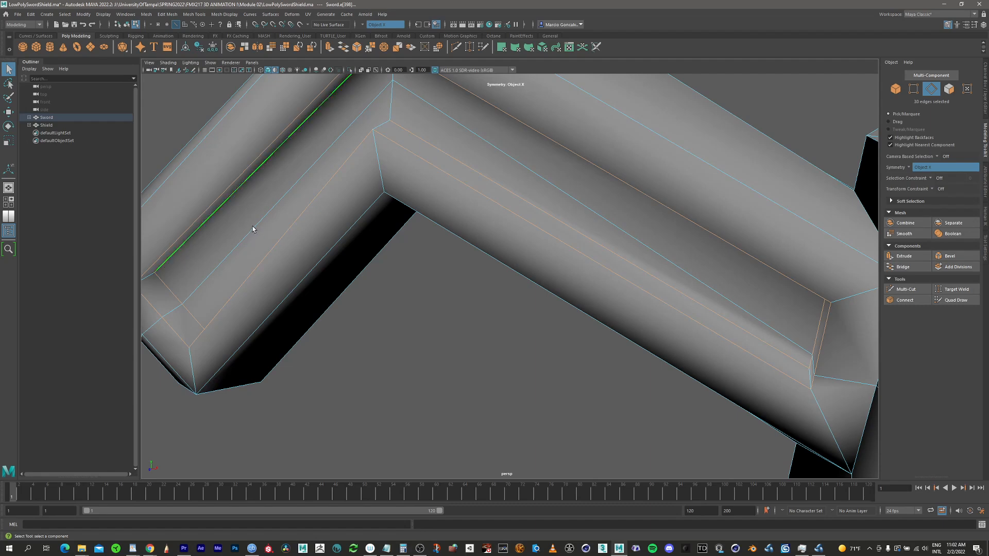
alt+drag(252, 228, 418, 211)
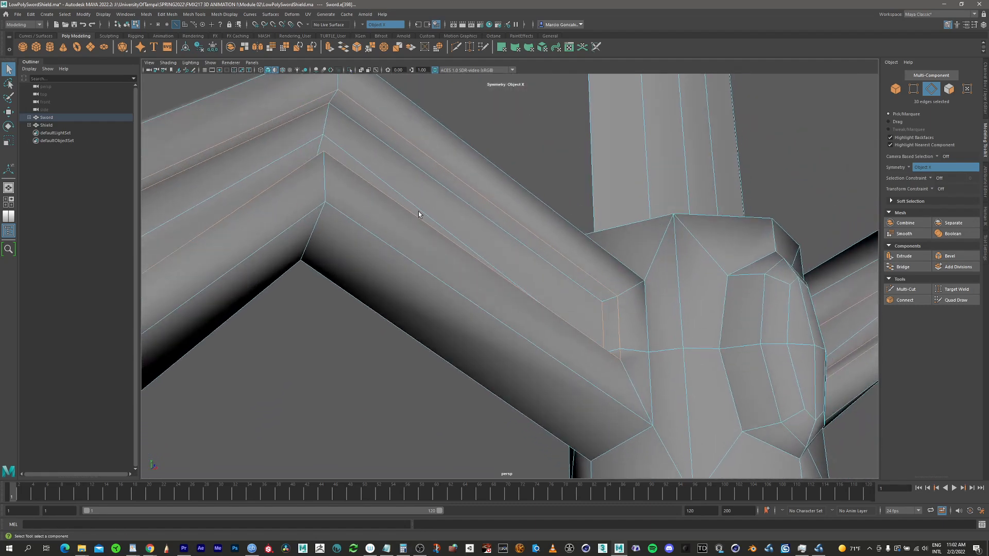
alt+right_drag(570, 301, 415, 287)
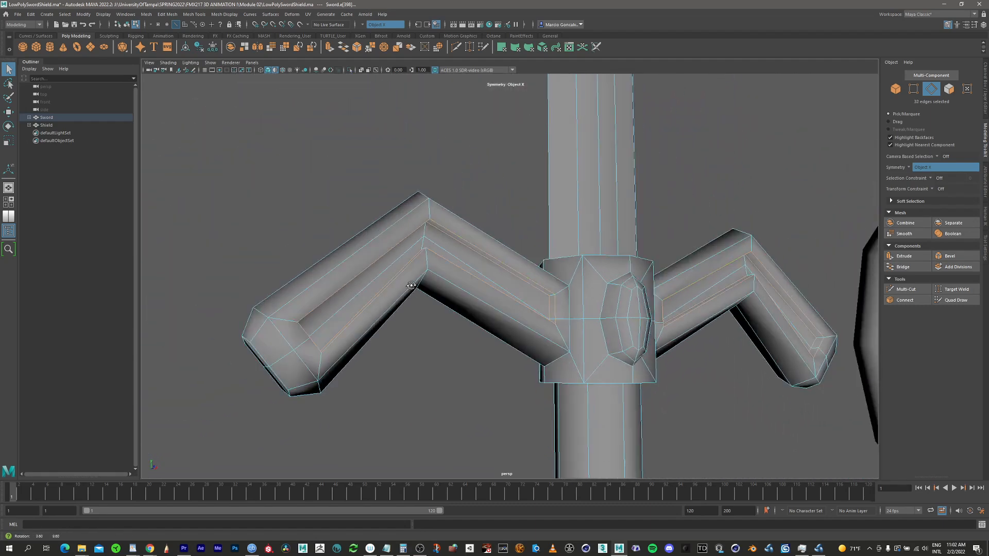
mouse_move(415, 287)
alt+mouse_down()
mouse_move(420, 309)
mouse_move(391, 304)
mouse_move(427, 296)
alt+mouse_up()
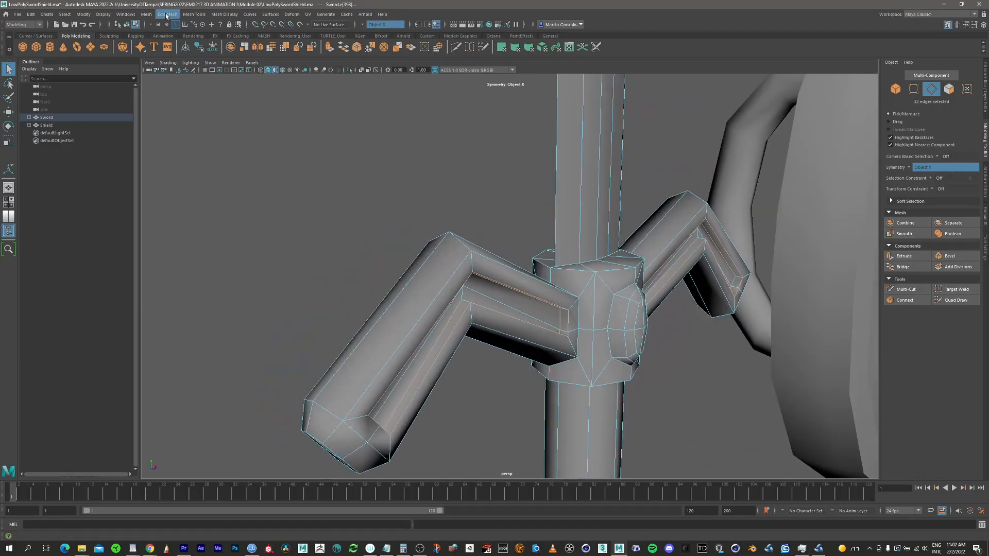
Step: Harden the selected crossguard groove edges and return the sword to object mode with nothing selected
click(224, 15)
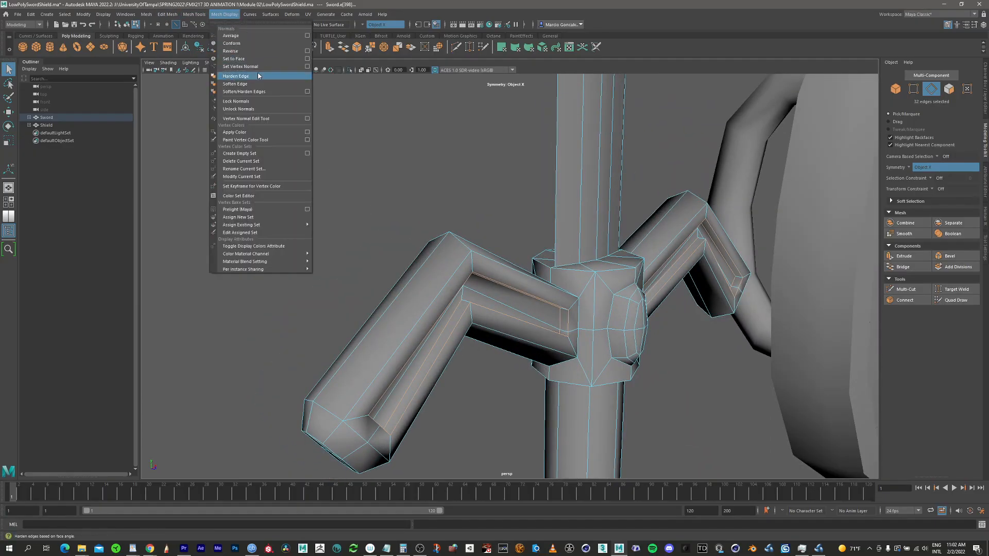
click(299, 76)
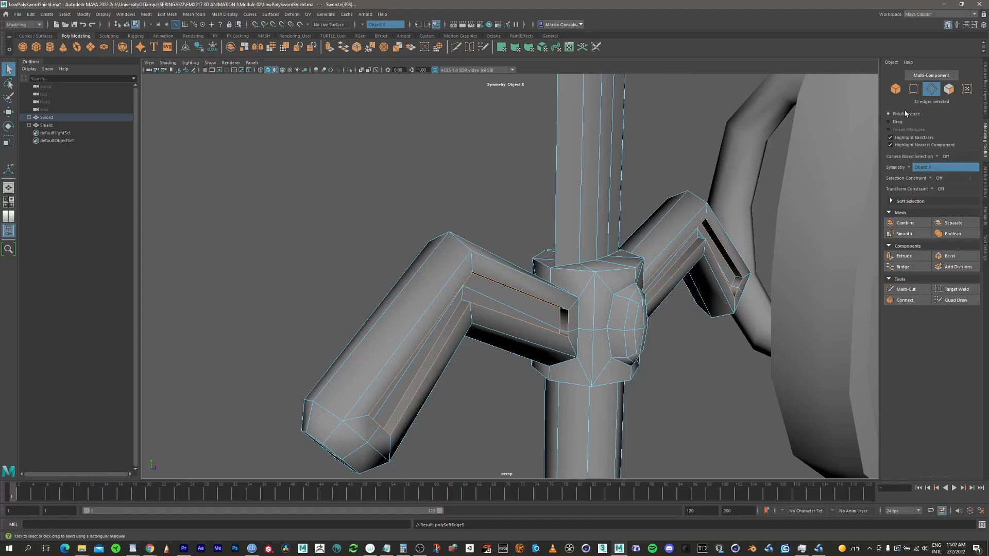
right_click(595, 166)
right_drag(627, 153, 638, 153)
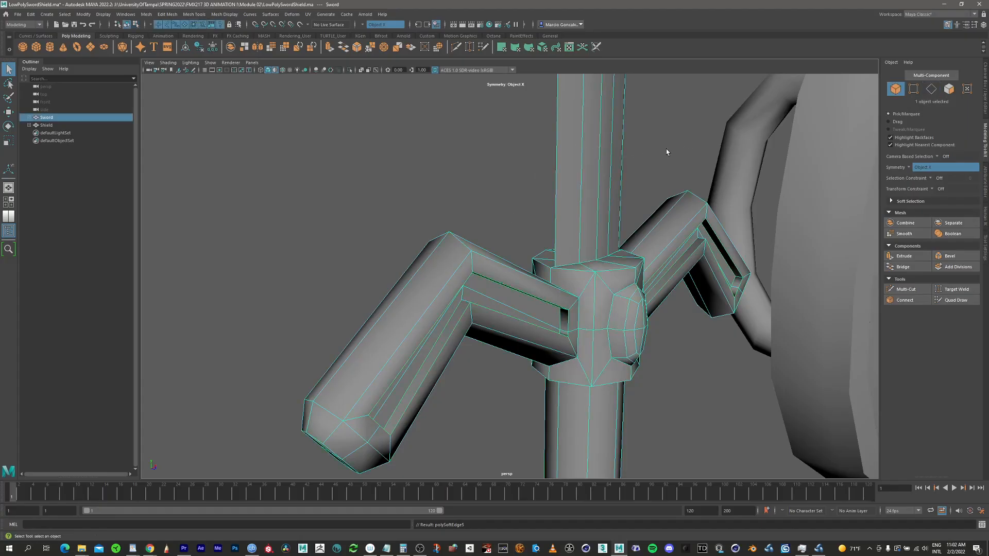
click(668, 153)
alt+right_drag(706, 151, 431, 146)
alt+middle_drag(541, 183, 420, 112)
alt+drag(419, 111, 430, 192)
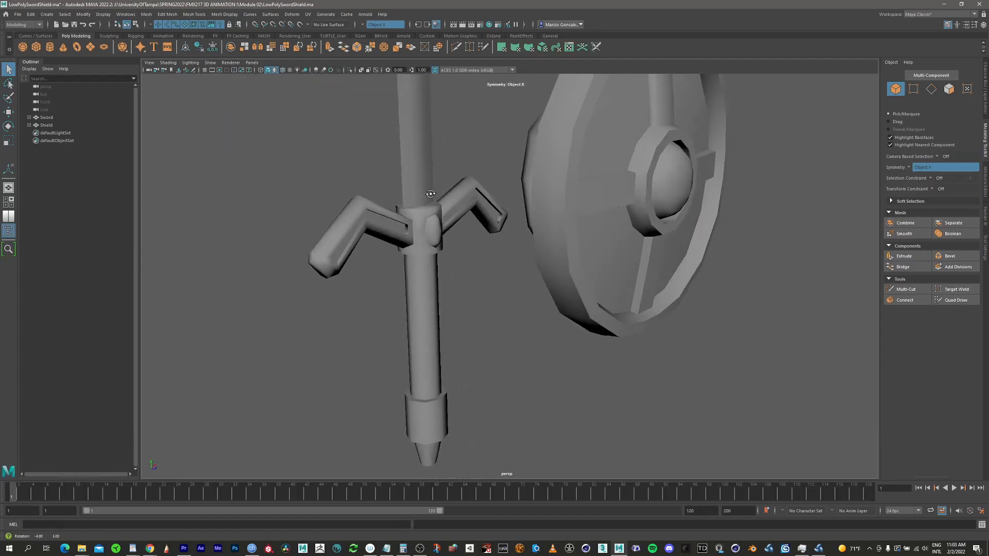
Step: In edge mode, select the edges around the upper and lower rims of the sword's central crossguard hub
alt+right_drag(430, 192, 592, 170)
alt+middle_drag(412, 152, 441, 271)
alt+drag(442, 270, 389, 247)
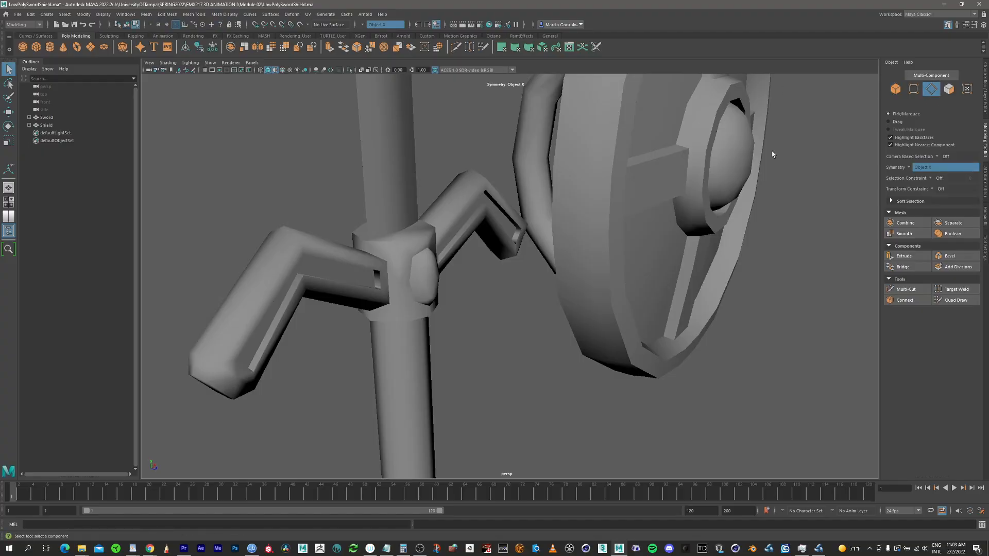
click(420, 237)
scroll(391, 241, up, 3)
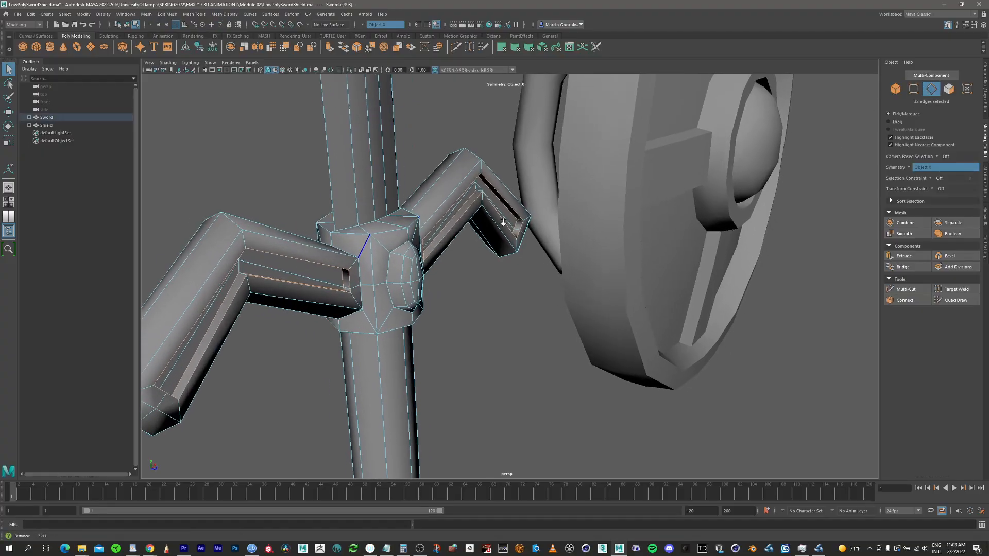
double_click(357, 241)
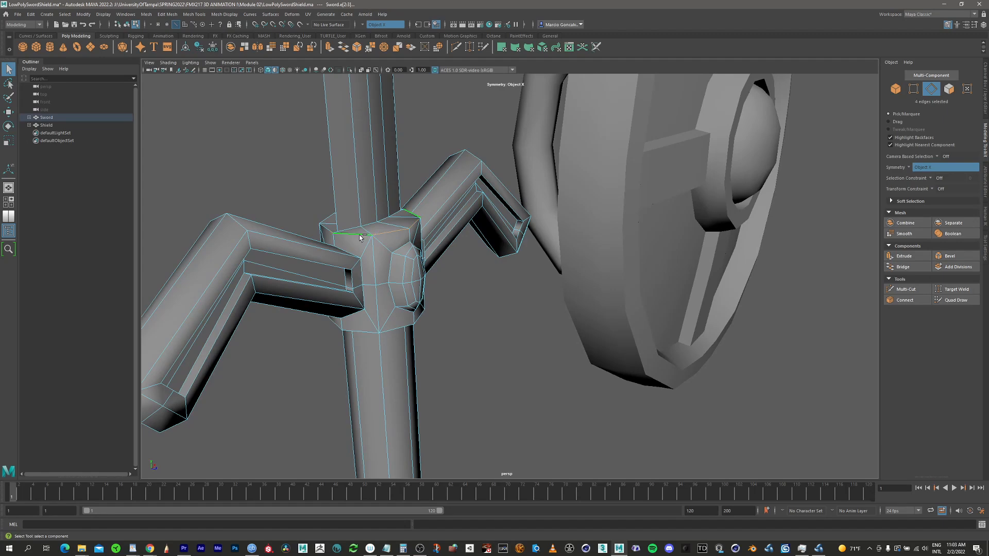
alt+drag(375, 232, 436, 233)
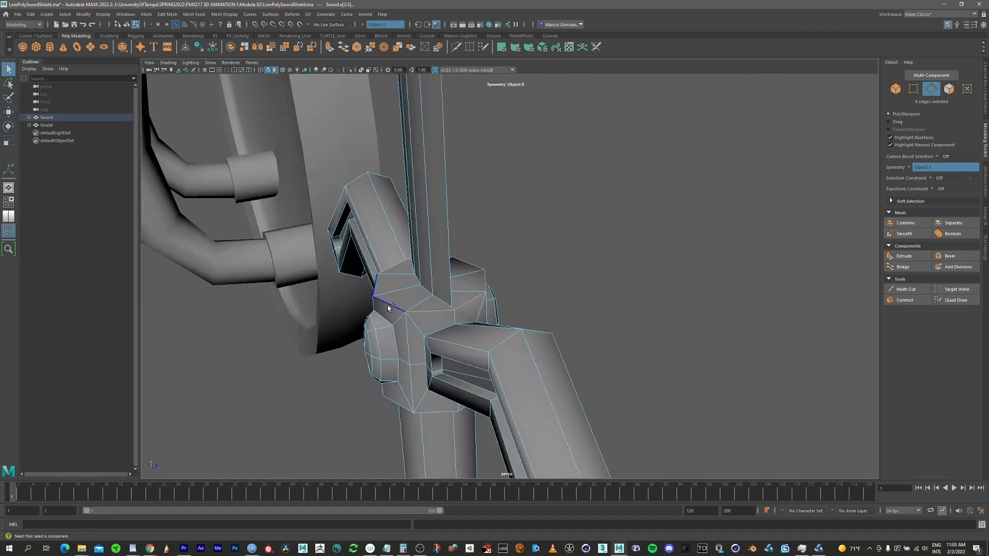
alt+drag(444, 290, 402, 276)
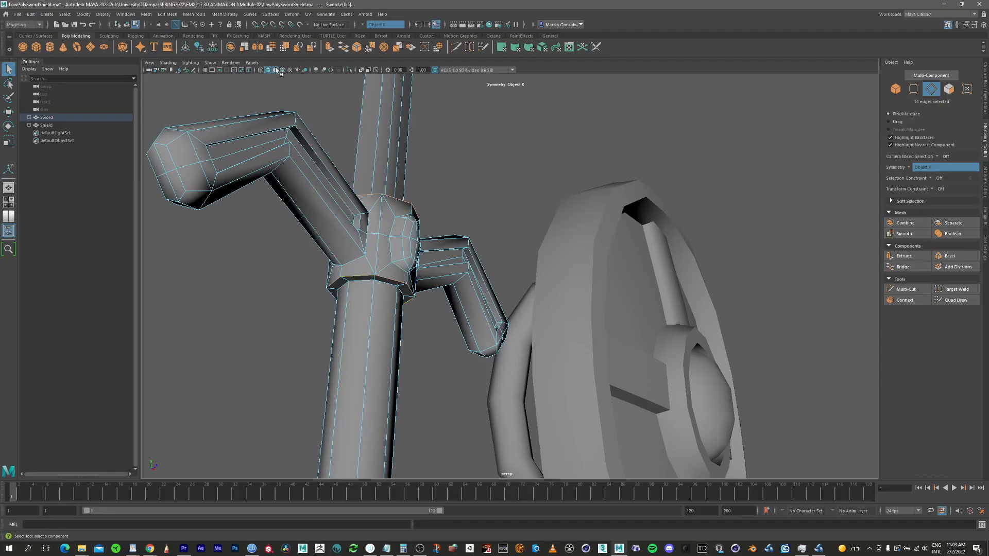
Step: Harden the selected hub rim edges and return the sword to object mode with nothing selected
click(216, 14)
click(253, 75)
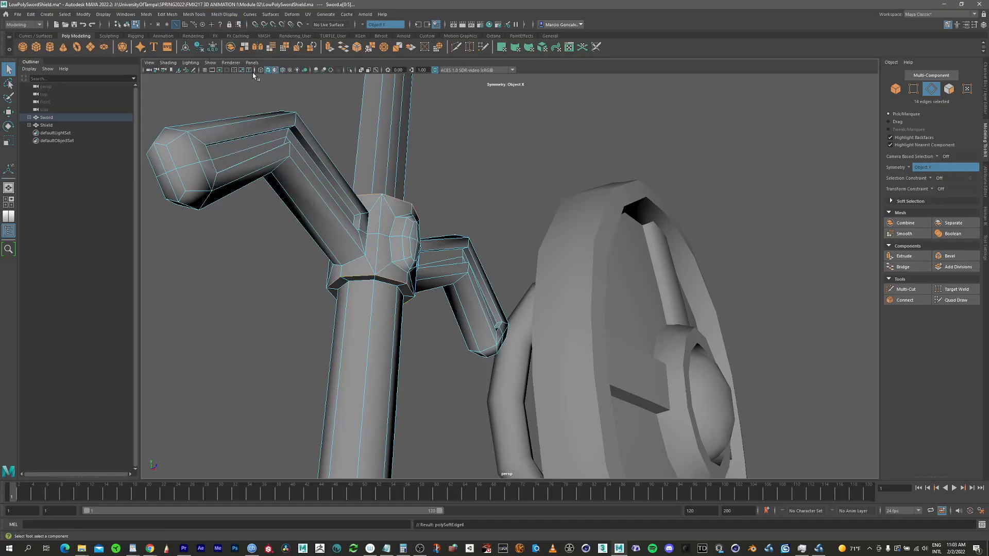
click(895, 88)
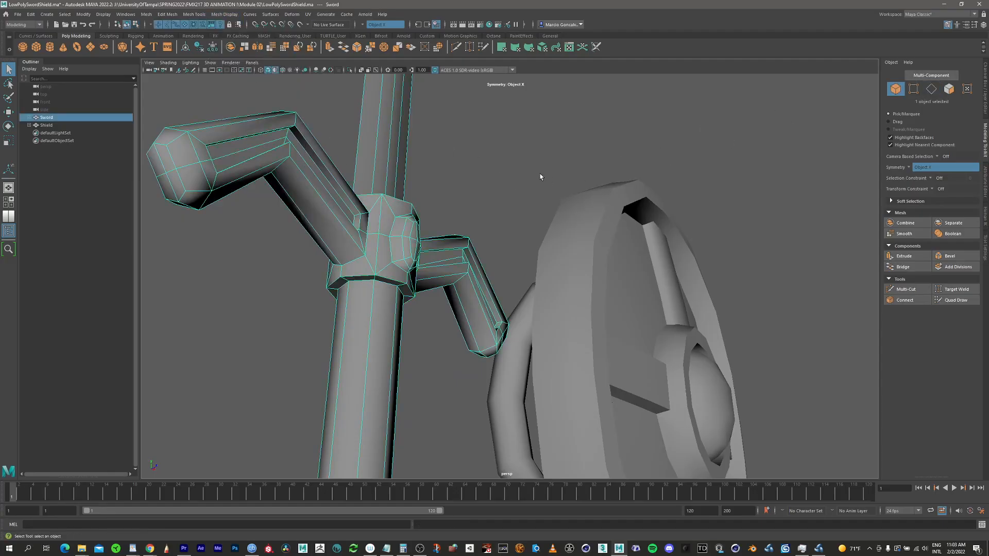
click(538, 183)
Step: Turn on wireframe on shaded and frame the whole sword and shield to check their topology
alt+drag(584, 177, 420, 173)
scroll(420, 173, down, 6)
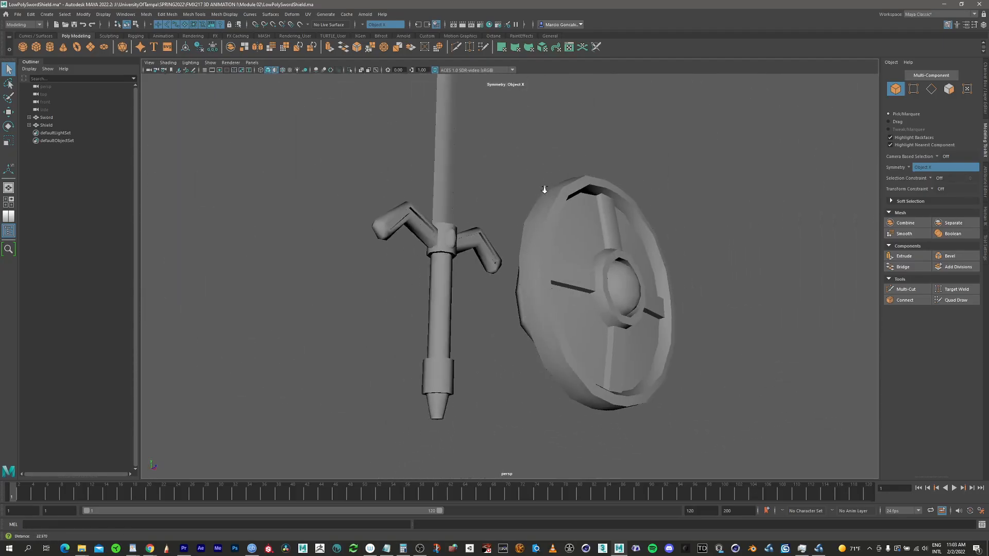
click(282, 70)
mouse_move(522, 275)
alt+mouse_down()
mouse_move(504, 291)
mouse_move(533, 298)
alt+mouse_up()
alt+middle_drag(522, 290, 534, 285)
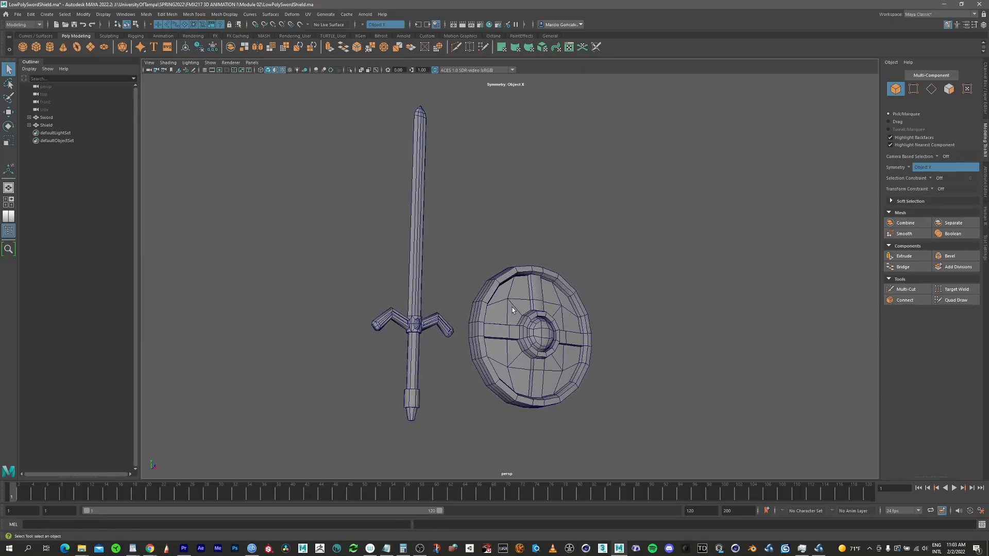